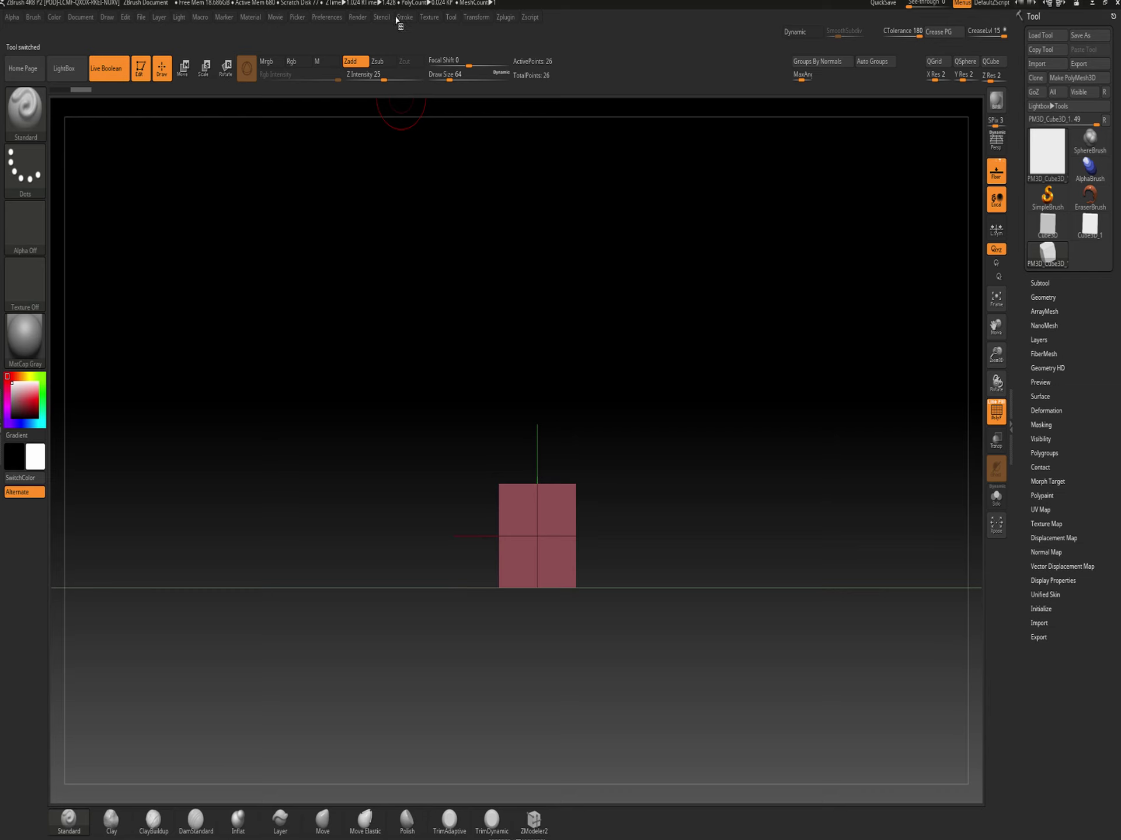
Import the SureFire Picatinny rail mount JPG from the Dropbox Ref folder as a texture
{"action": "left_click", "coordinate": [428, 17]}
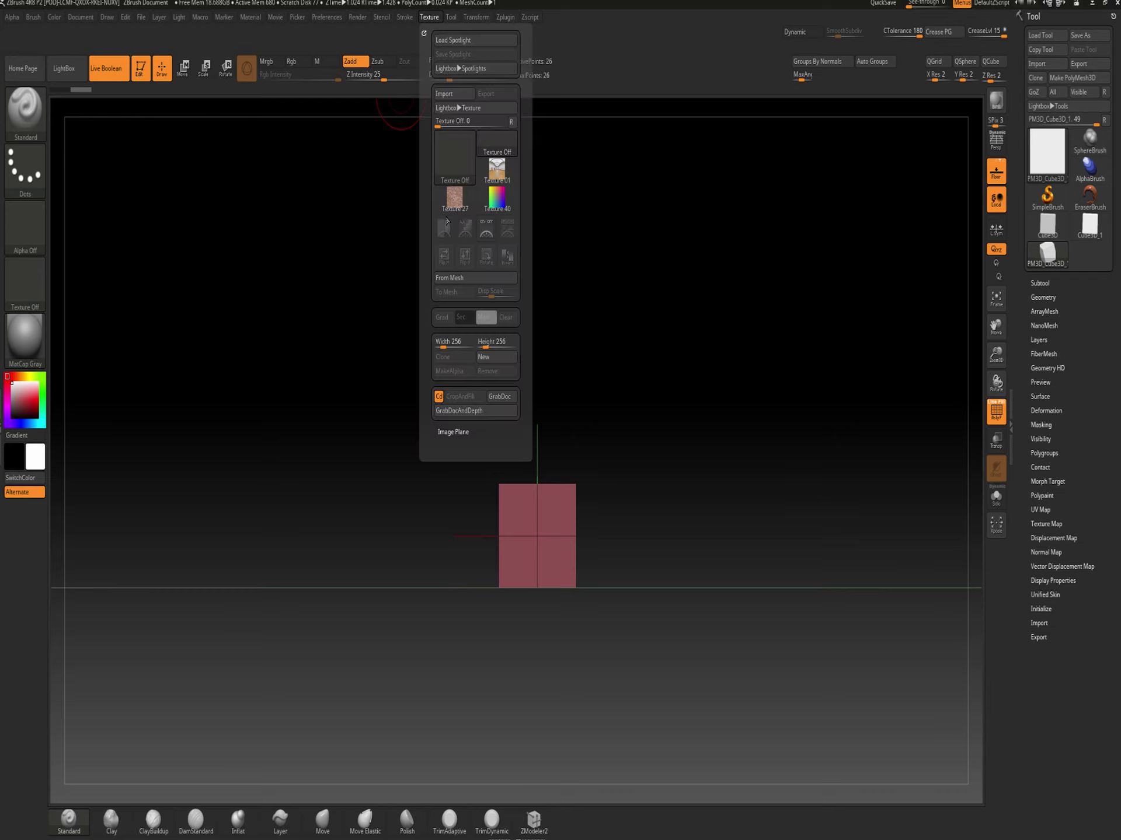
{"action": "left_click", "coordinate": [447, 95]}
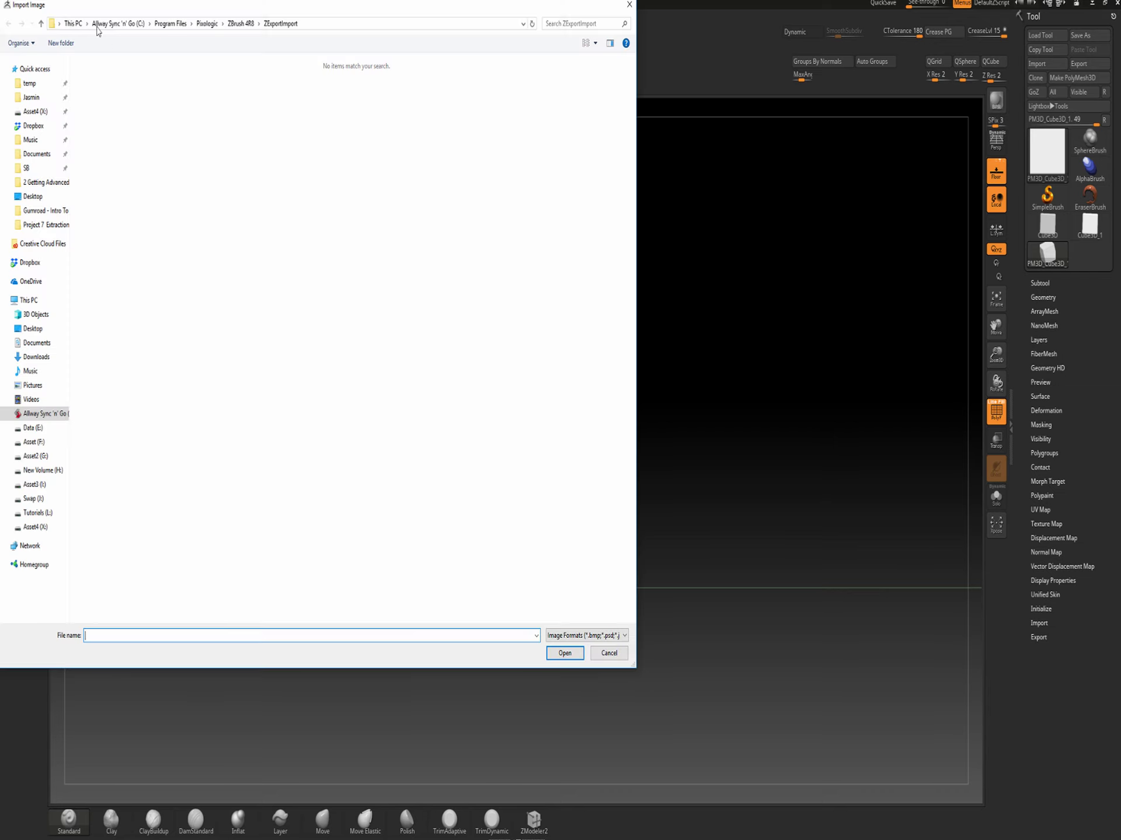
{"action": "left_click", "coordinate": [36, 429]}
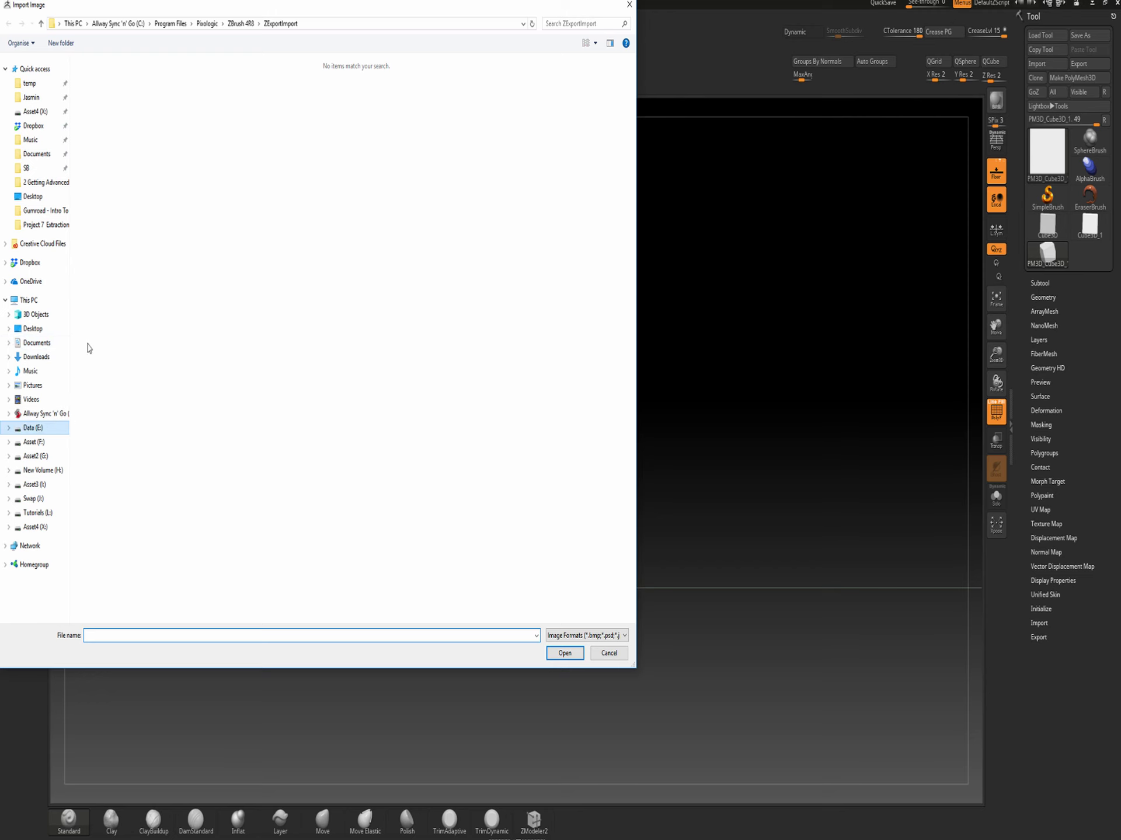
{"action": "double_click", "coordinate": [93, 533]}
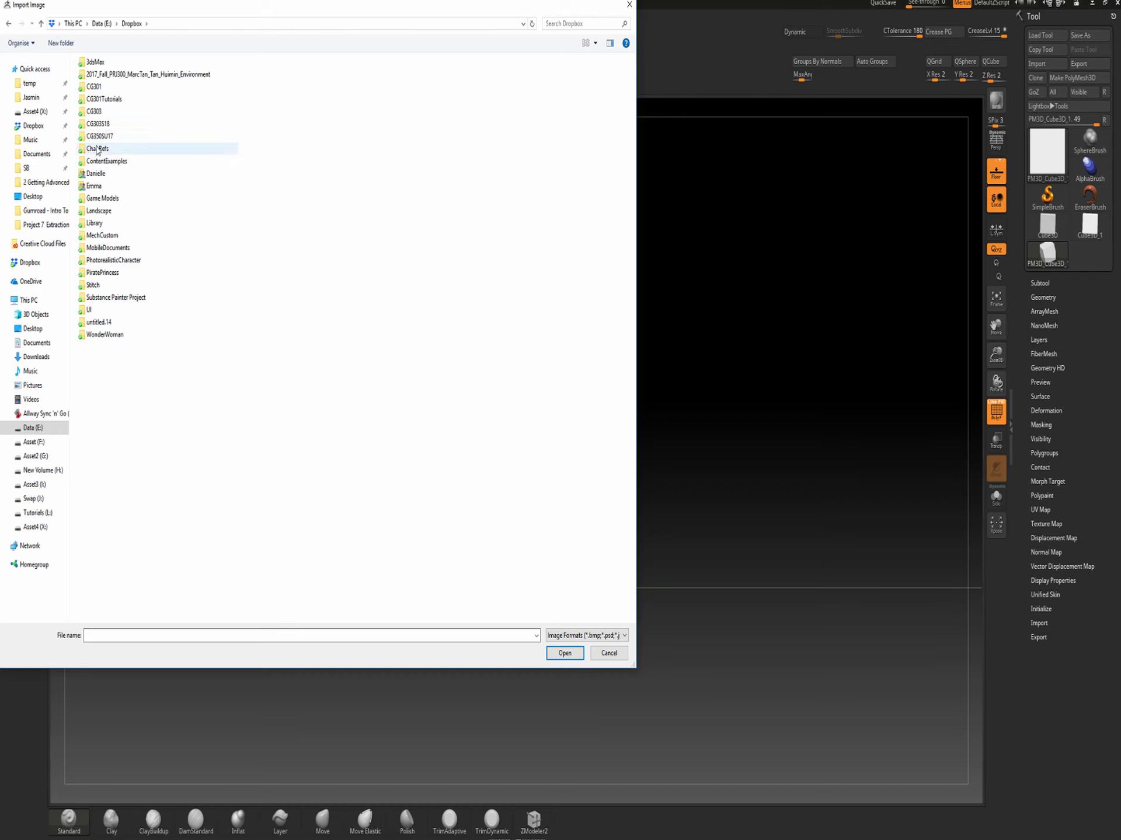
{"action": "double_click", "coordinate": [101, 124]}
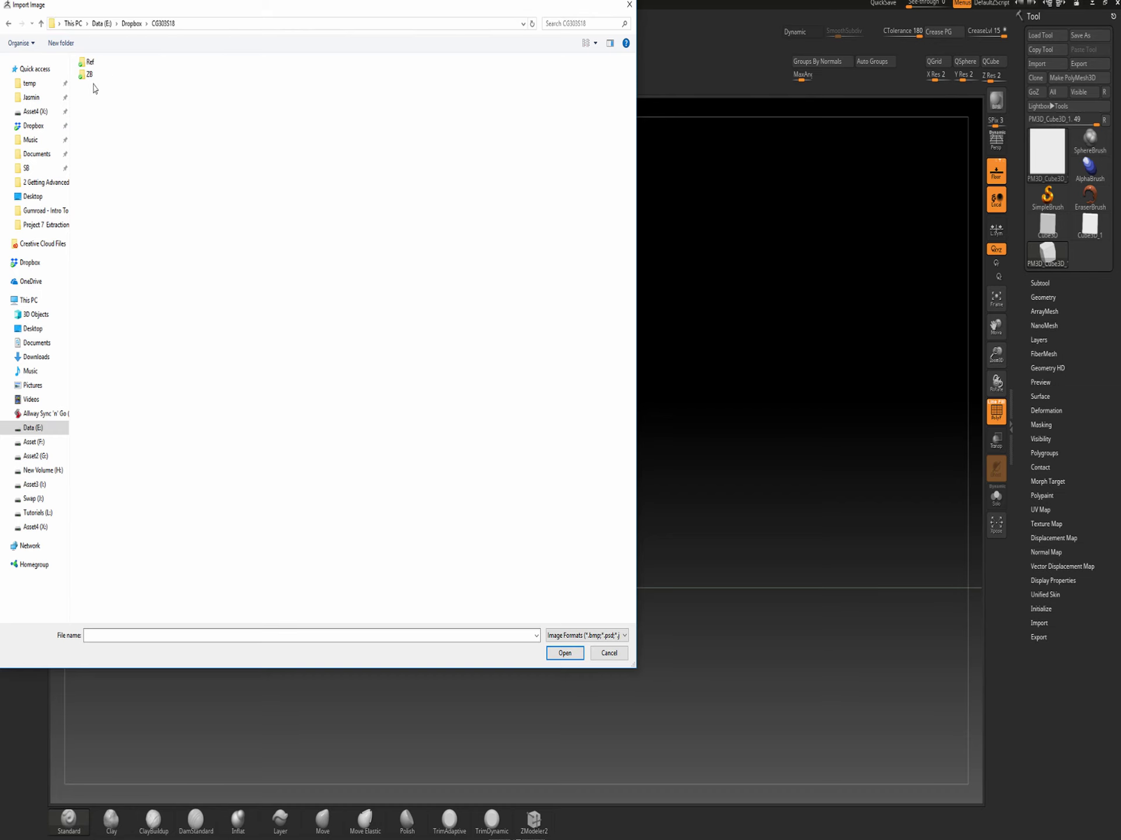
{"action": "double_click", "coordinate": [89, 62]}
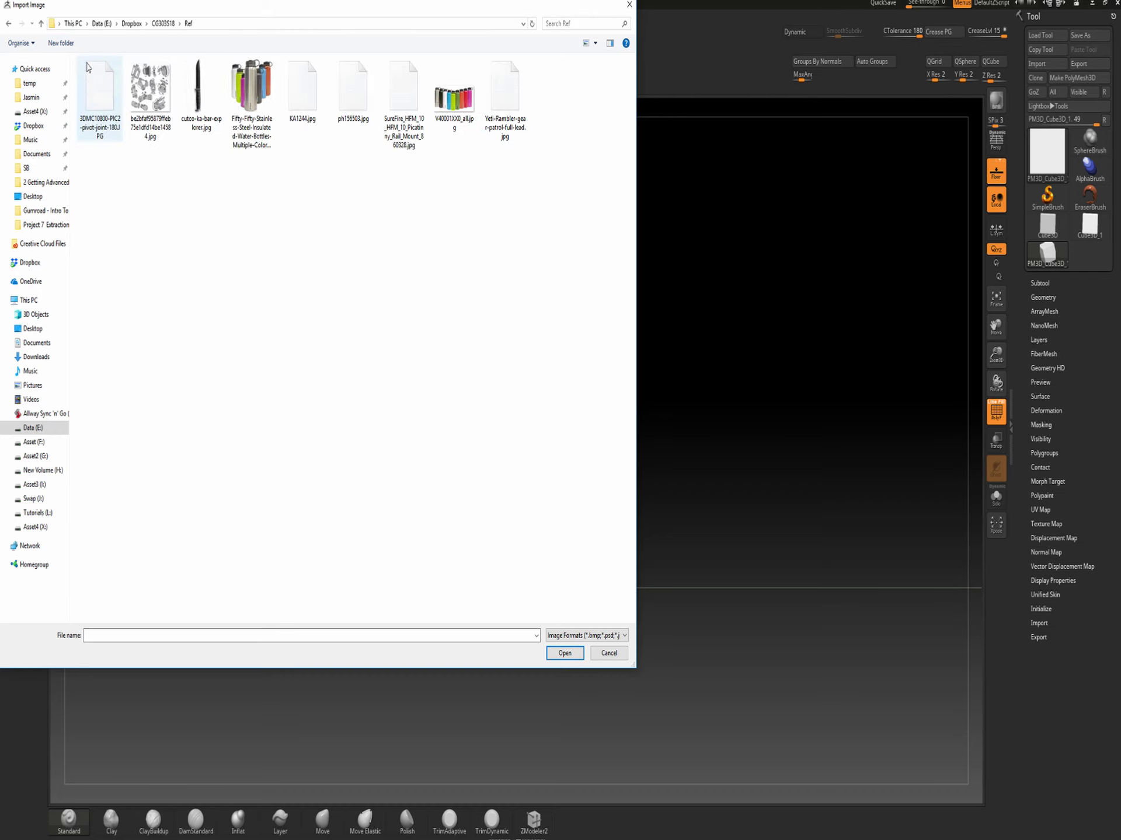
{"action": "double_click", "coordinate": [393, 103]}
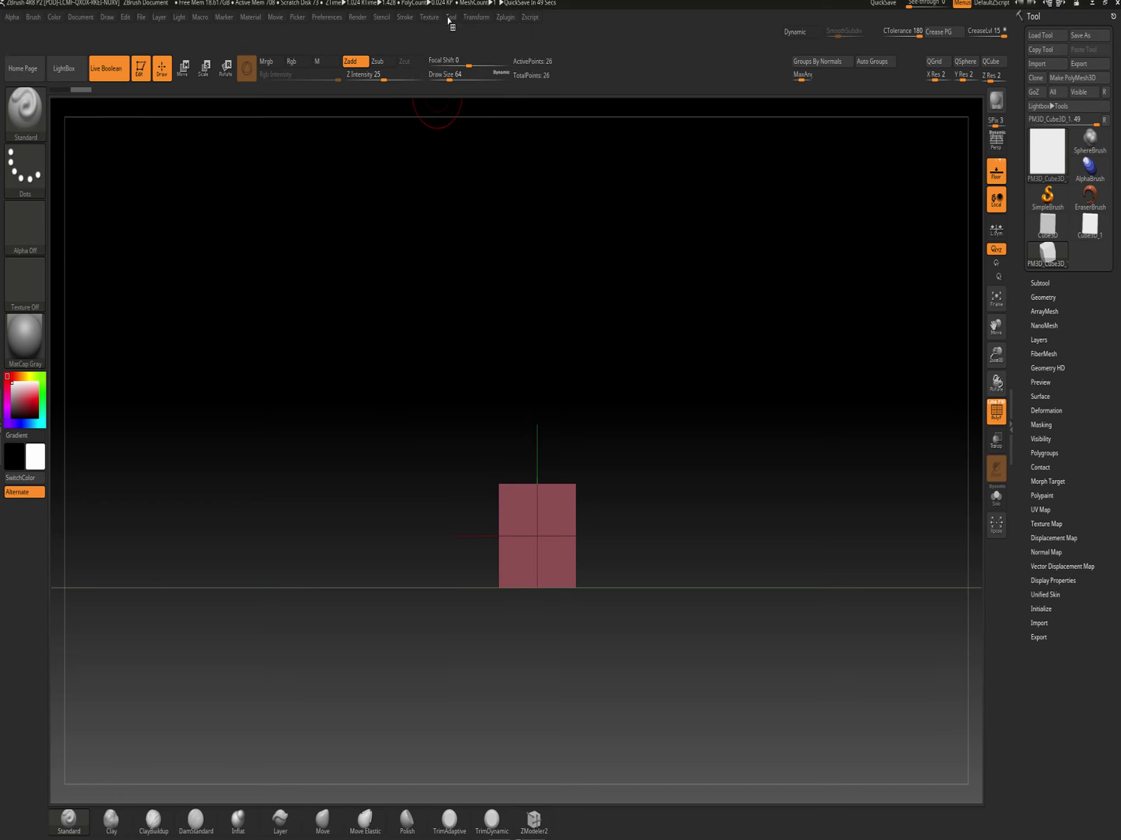
Select the imported rail mount texture and add it to Spotlight
{"action": "left_click", "coordinate": [479, 19]}
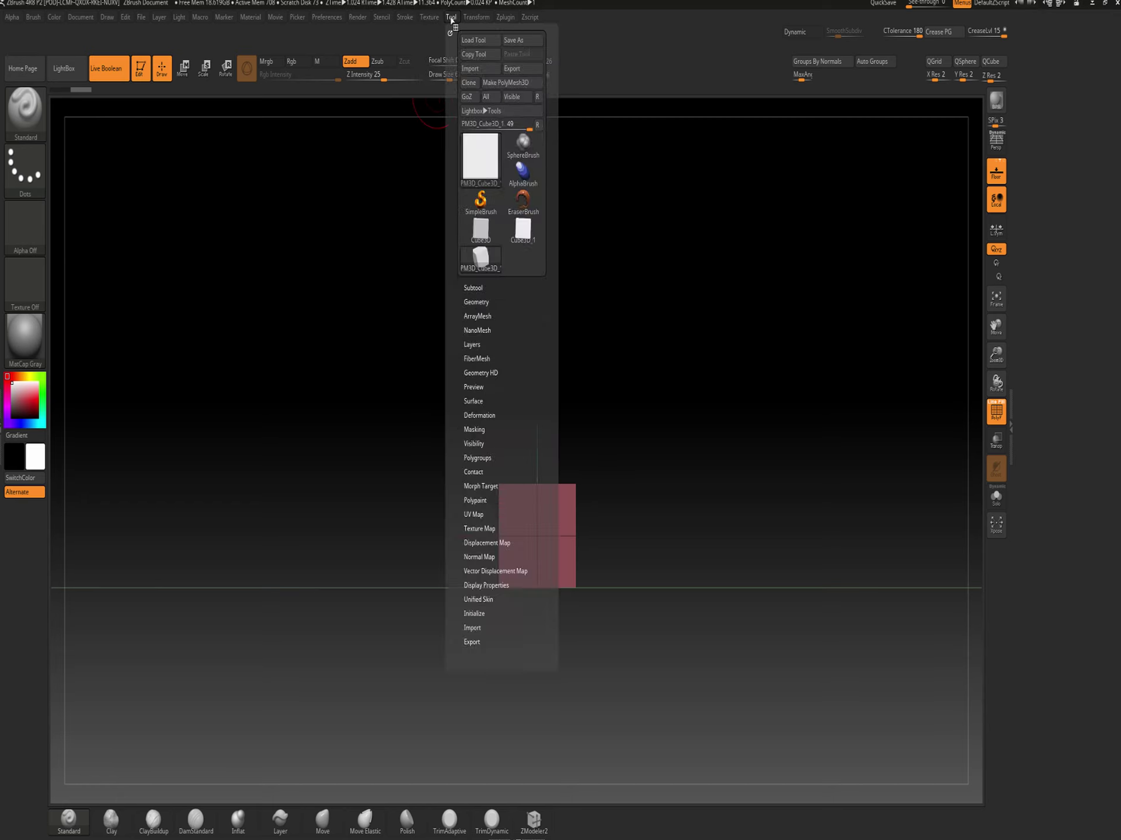
{"action": "mouse_move", "coordinate": [429, 17]}
{"action": "left_click", "coordinate": [455, 232]}
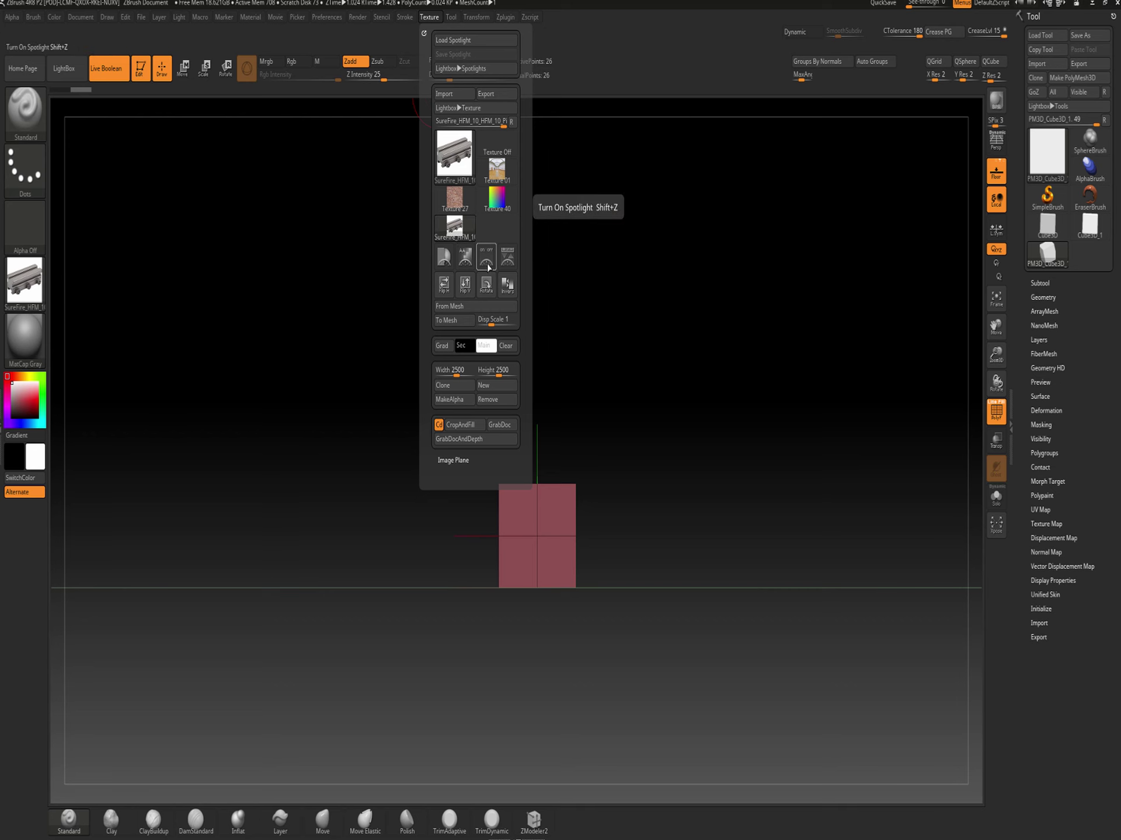
{"action": "left_click", "coordinate": [508, 259]}
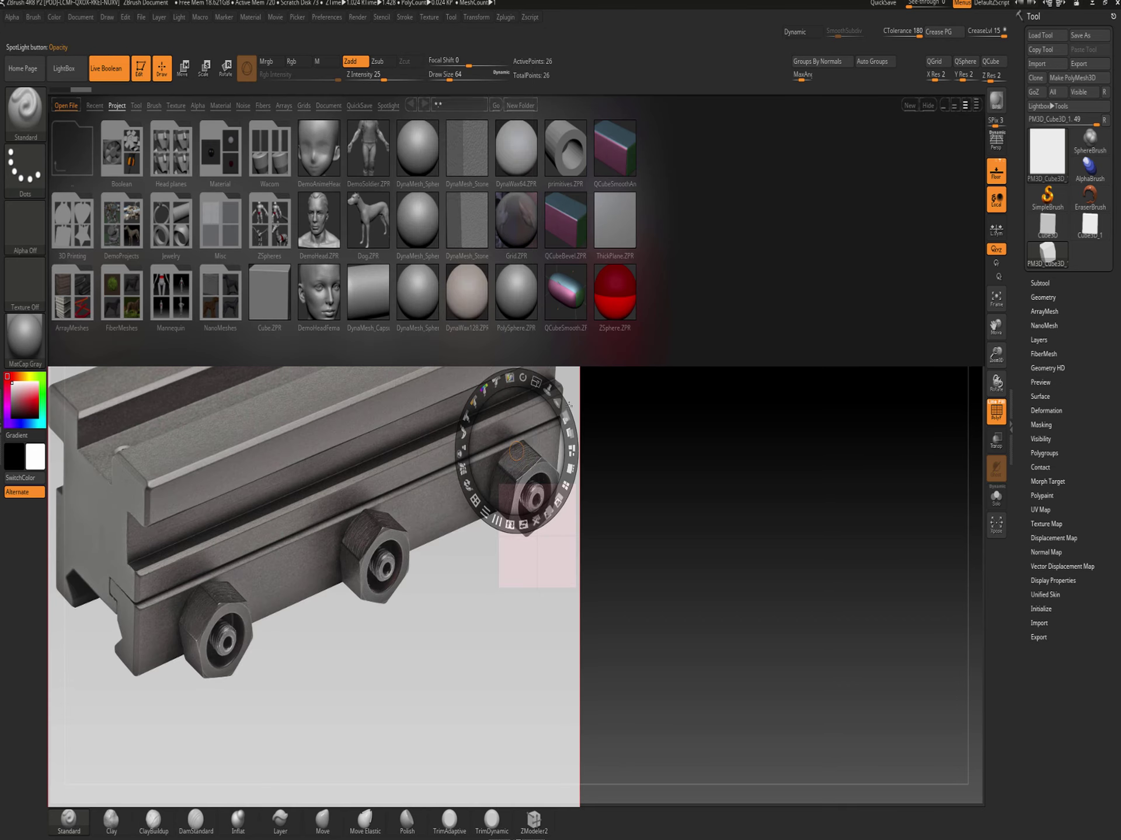
Hide LightBox, scale the Spotlight reference image down beside the cube, and lower its opacity
{"action": "key", "text": "comma"}
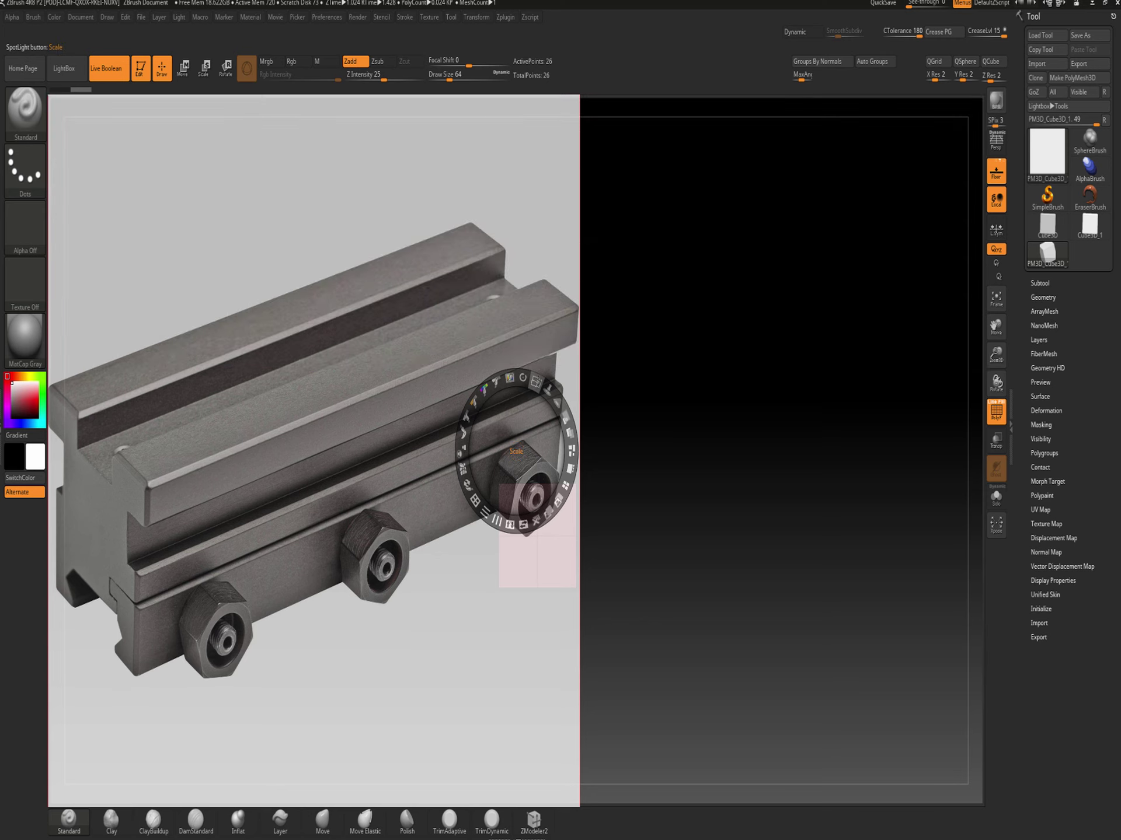
{"action": "left_click_drag", "start_coordinate": [535, 376], "coordinate": [490, 348]}
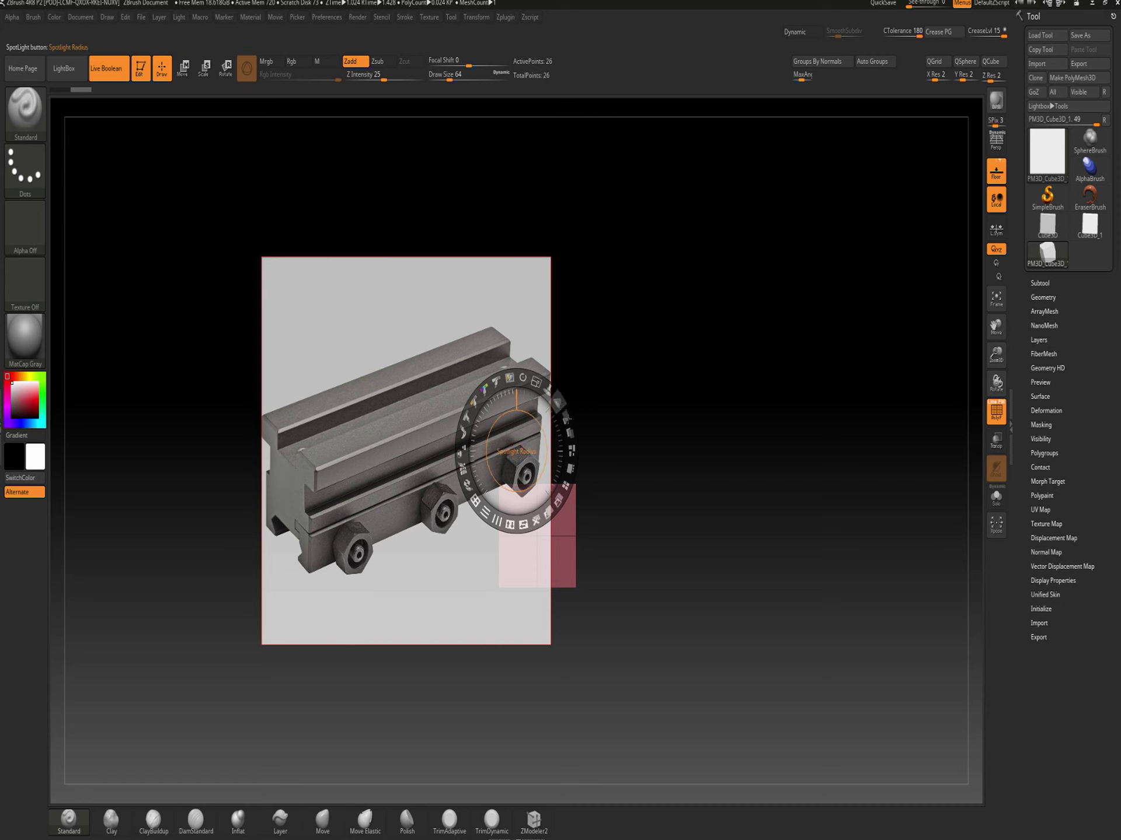
{"action": "left_click_drag", "start_coordinate": [565, 417], "coordinate": [442, 369]}
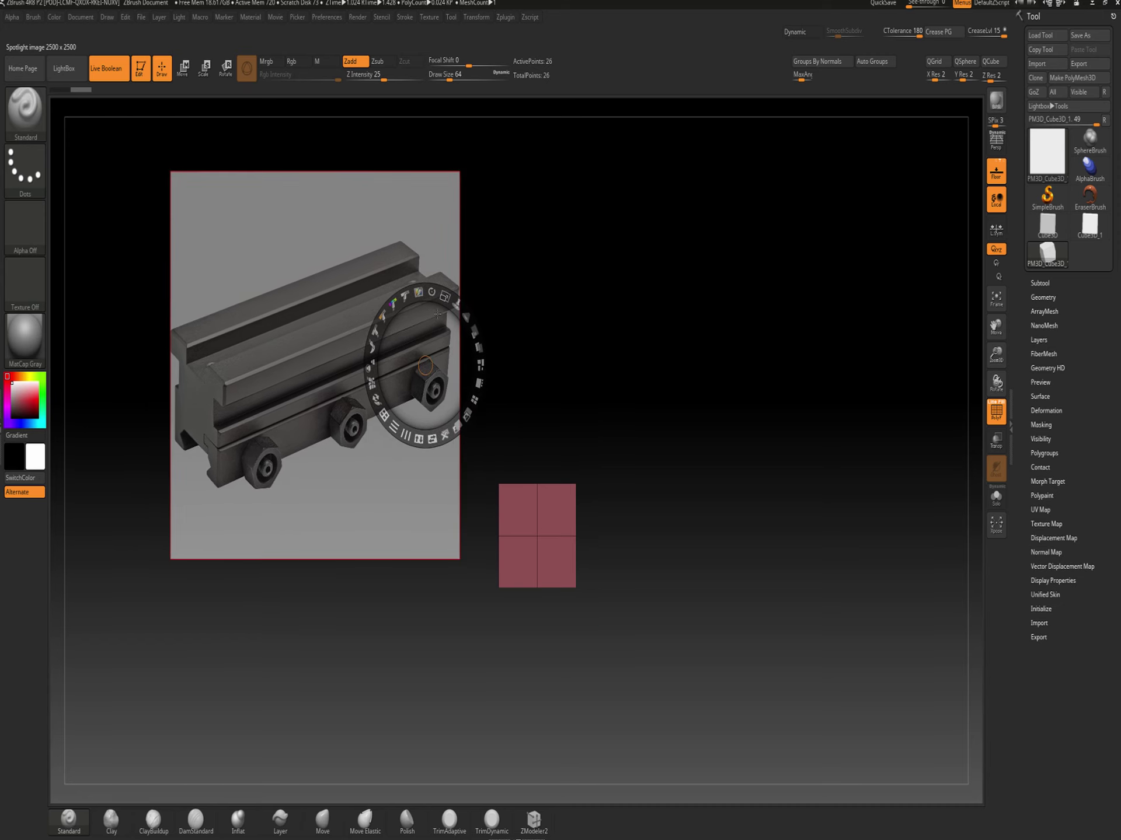
Toggle the Spotlight reference image off and on, and leave Spotlight editing with the image displayed
{"action": "key", "text": "shift+z"}
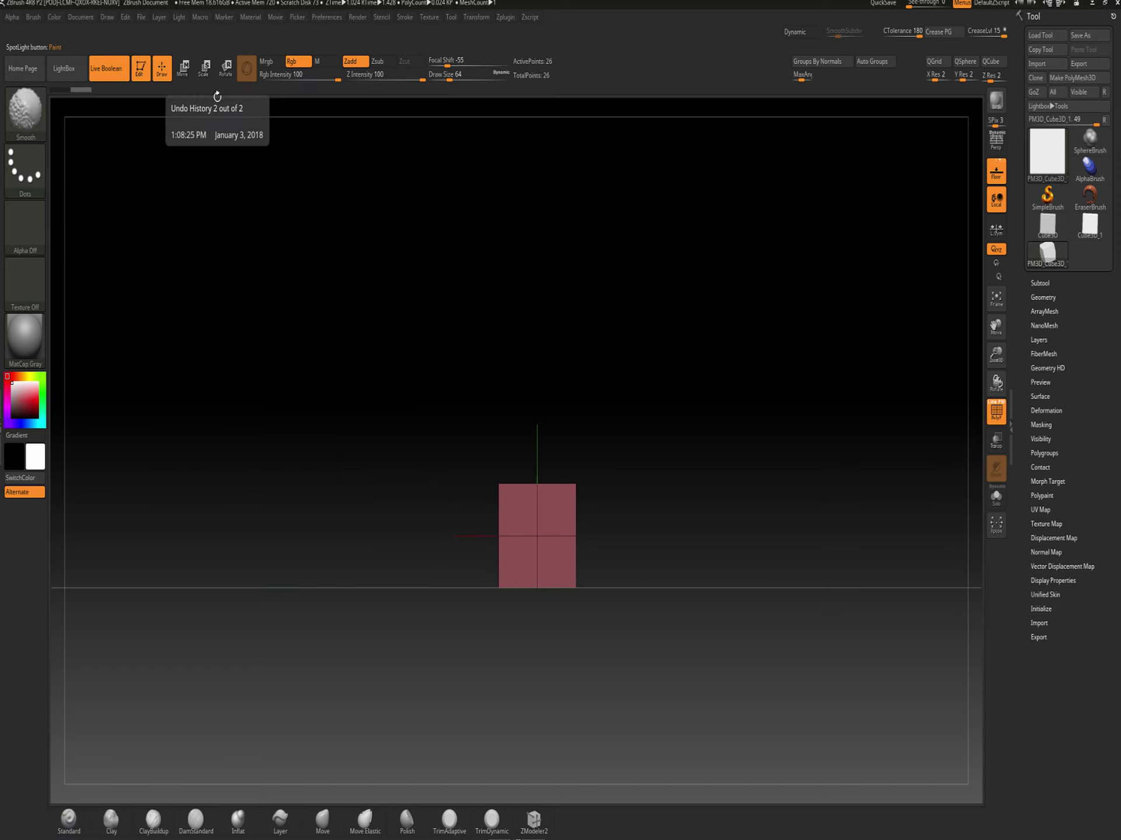
{"action": "key", "text": "shift+z"}
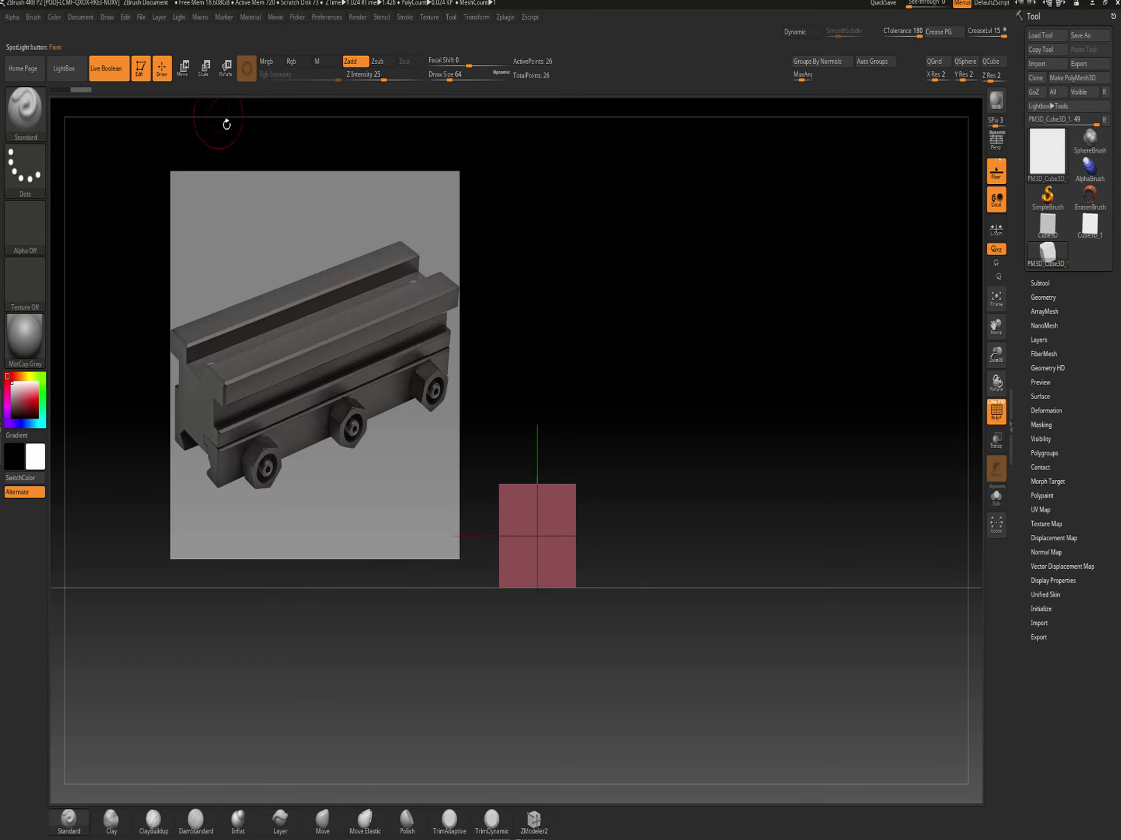
{"action": "key", "text": "z"}
{"action": "key", "text": "z"}
{"action": "left_click", "coordinate": [33, 18]}
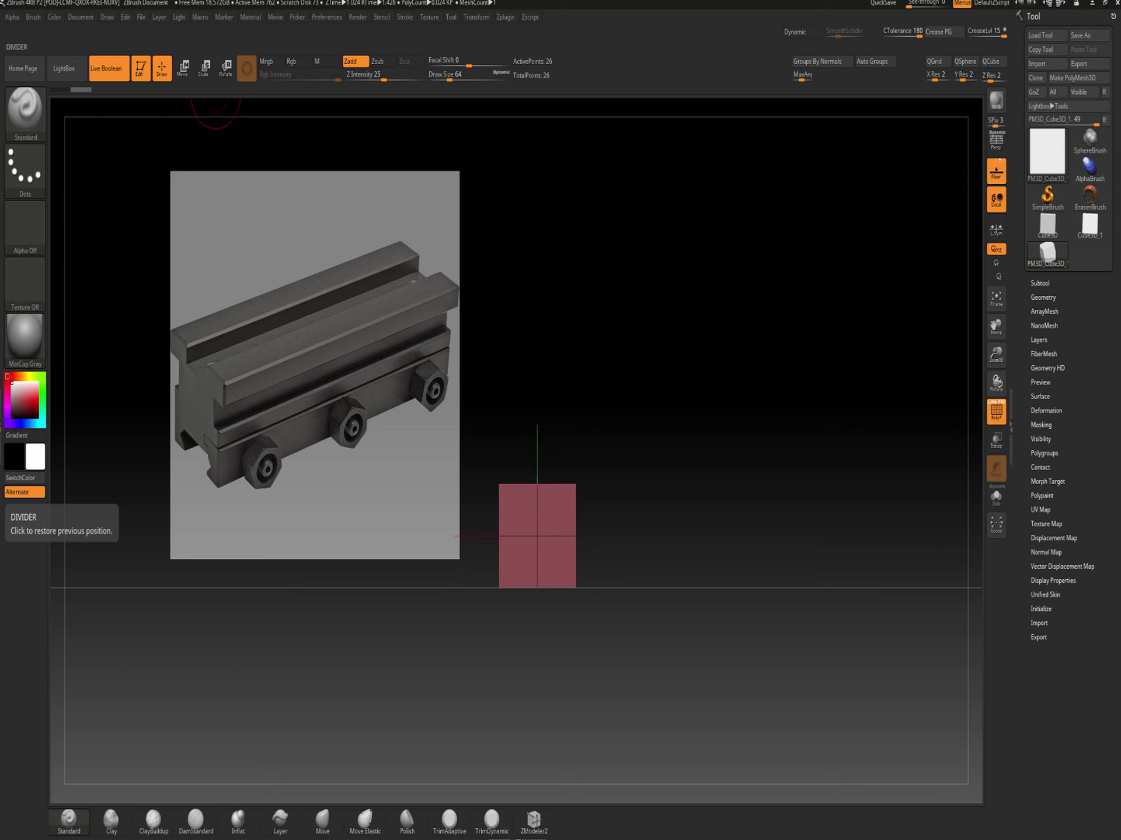
{"action": "left_click", "coordinate": [33, 18]}
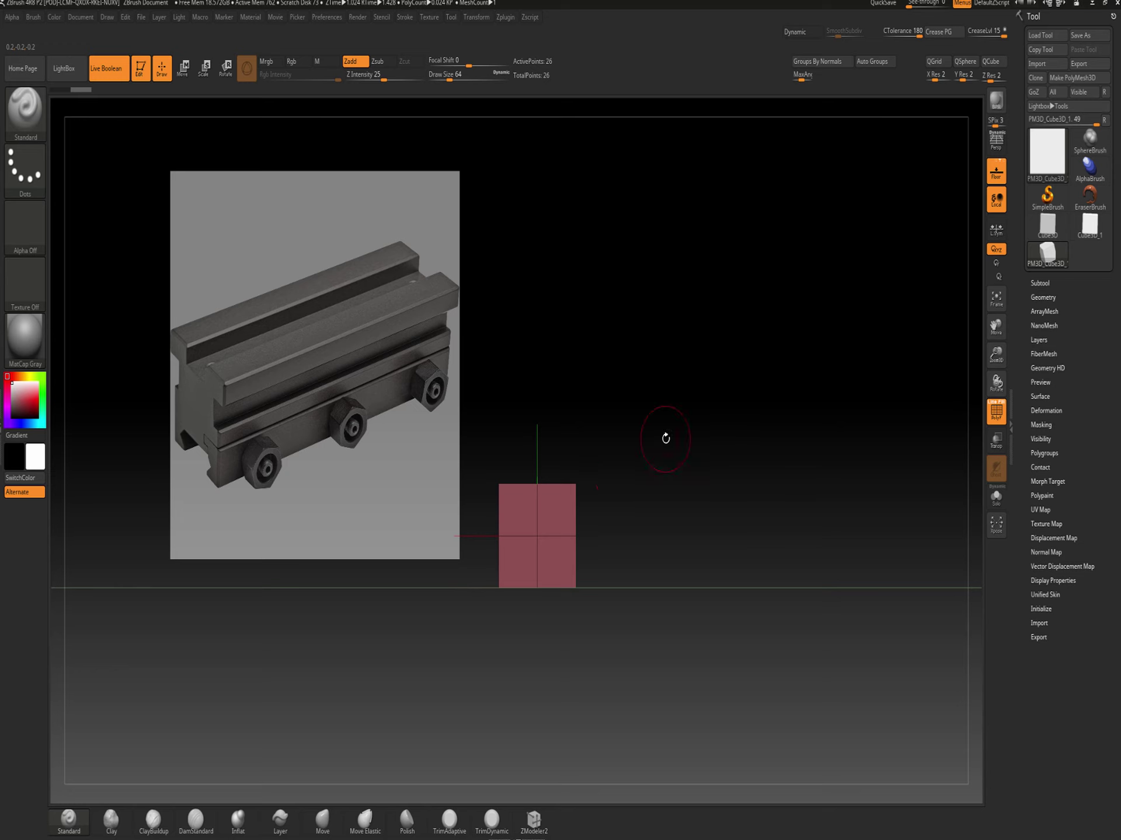
Stretch the cube along its Z axis to about 3.87 times its length, matching the reference rail's angle
{"action": "left_click_drag", "start_coordinate": [676, 449], "coordinate": [361, 322]}
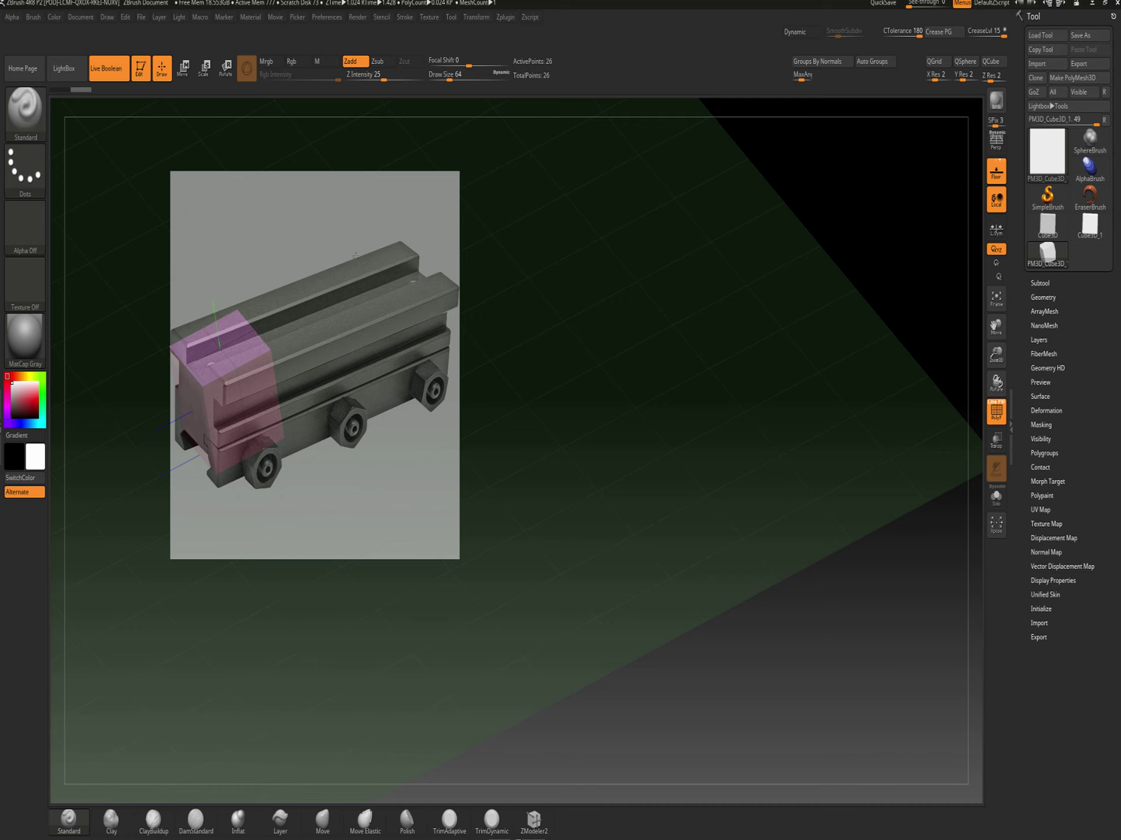
{"action": "left_click_drag", "start_coordinate": [355, 255], "coordinate": [395, 382]}
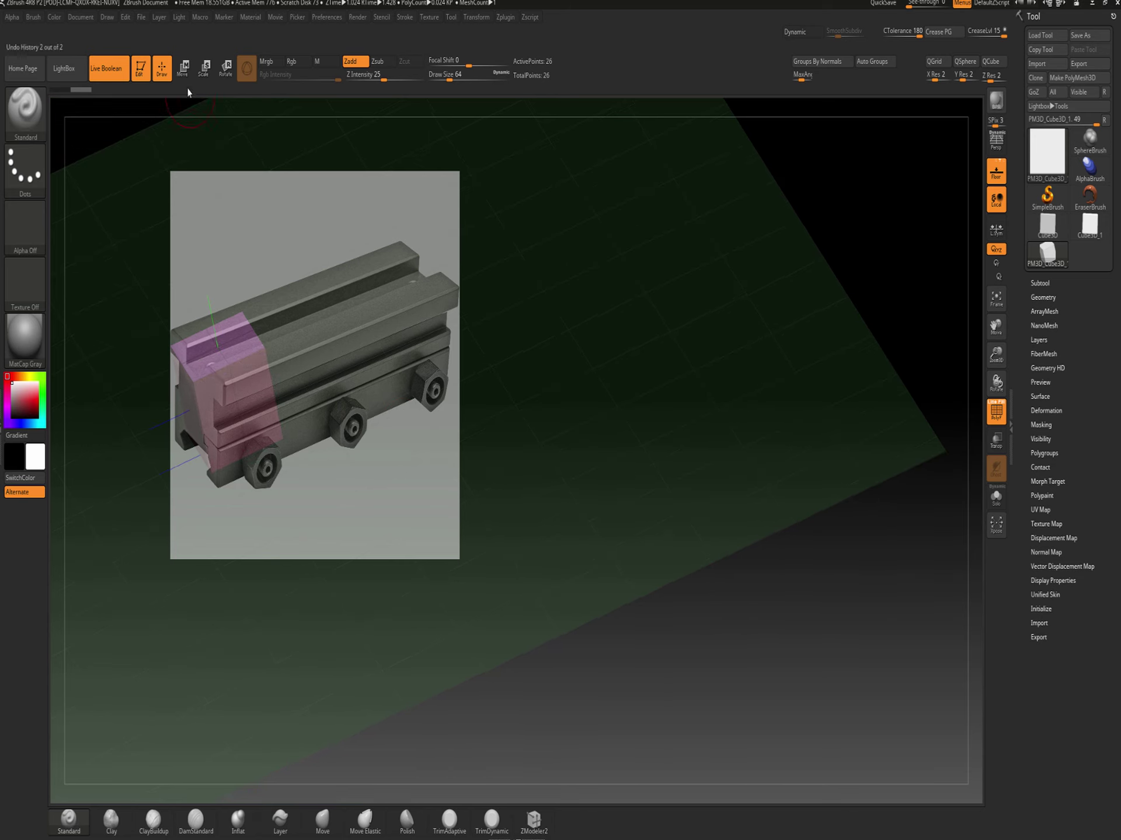
{"action": "left_click", "coordinate": [183, 67]}
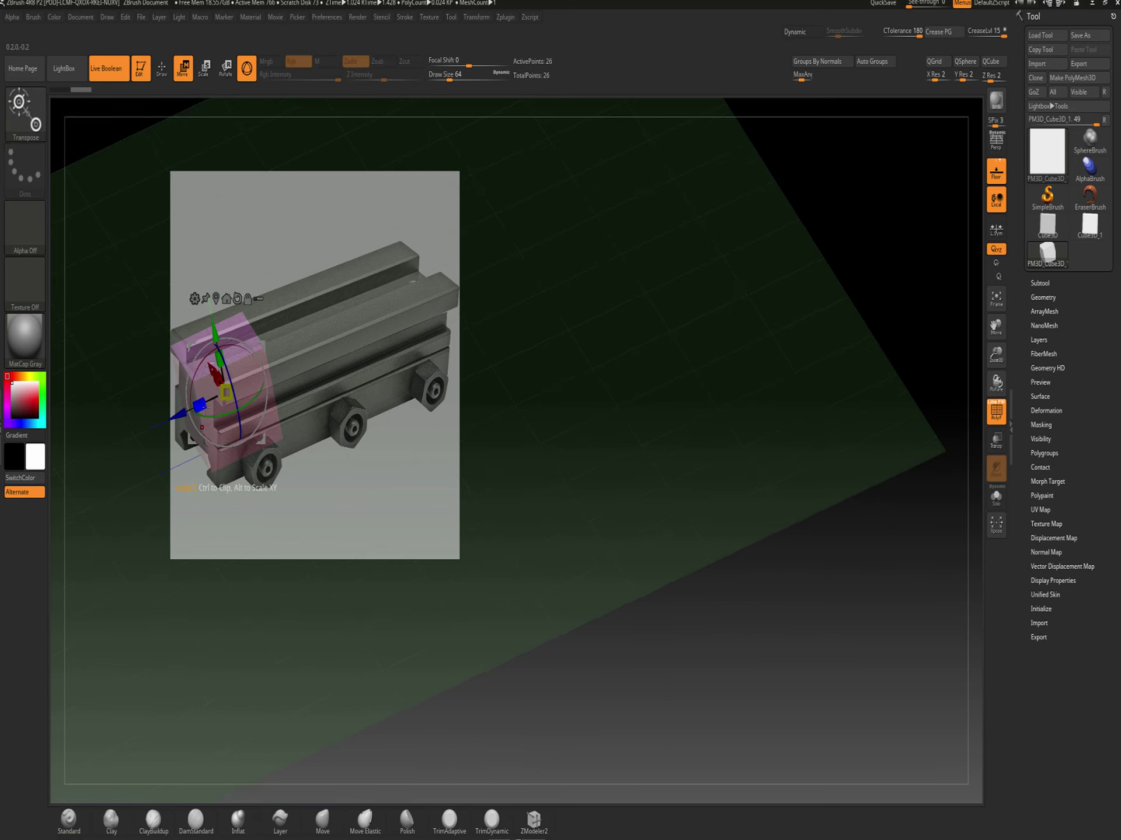
{"action": "left_click_drag", "start_coordinate": [204, 405], "coordinate": [52, 470]}
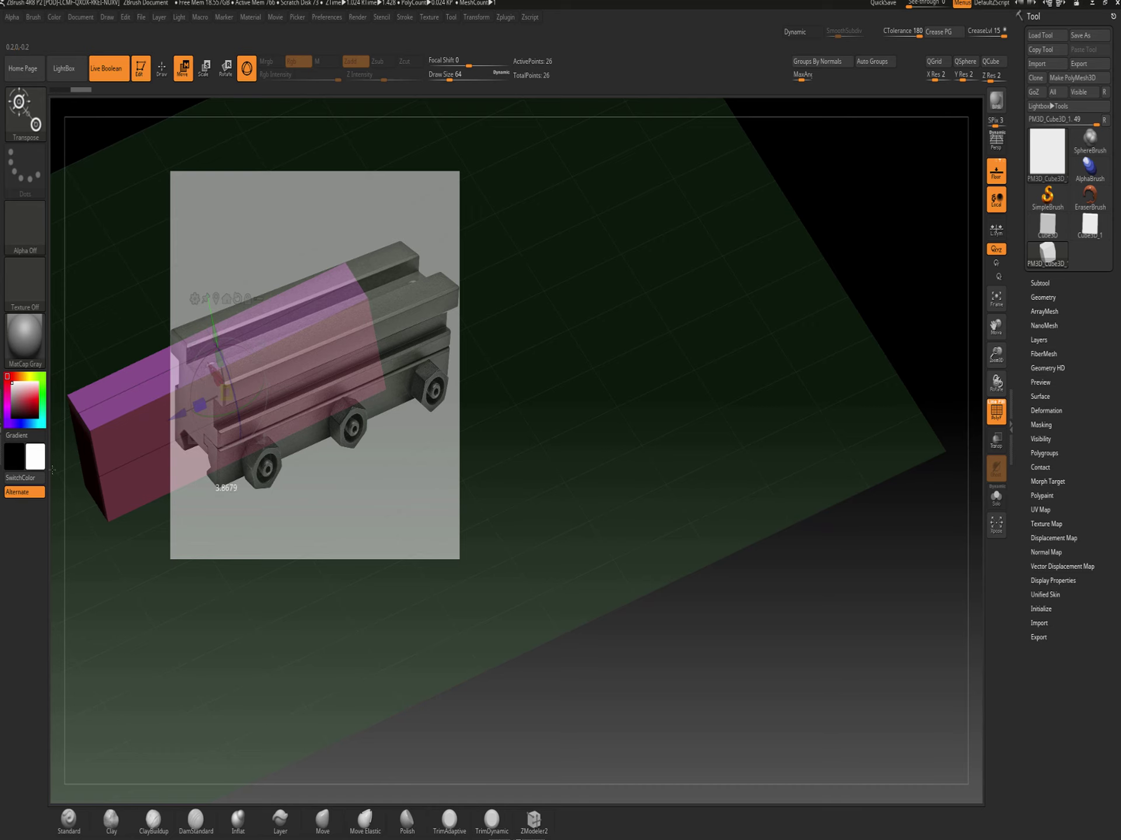
{"action": "left_click_drag", "start_coordinate": [574, 462], "coordinate": [940, 589]}
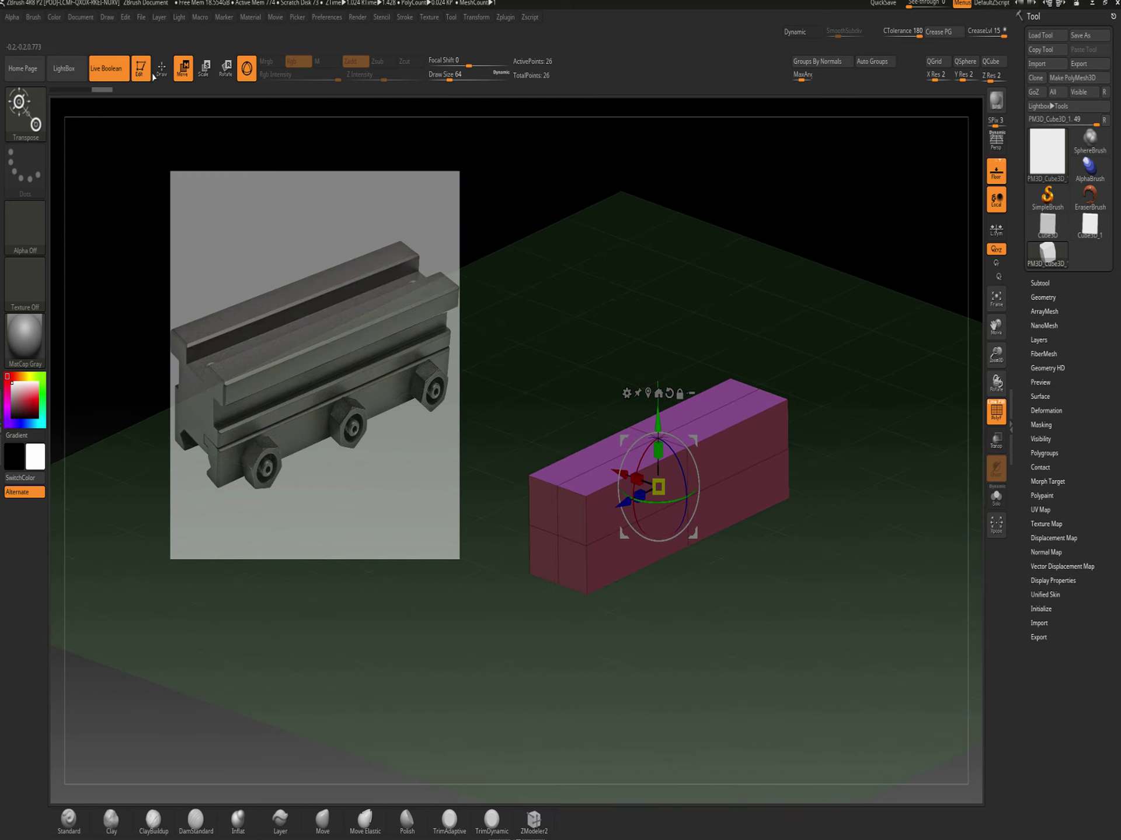
In Draw mode with the ZModeler brush, insert a horizontal edge loop in each half of the block's height and mirrored vertical loops near both sides
{"action": "key", "text": "q"}
{"action": "left_click_drag", "start_coordinate": [805, 480], "coordinate": [783, 575]}
{"action": "left_click_drag", "start_coordinate": [729, 624], "coordinate": [632, 492]}
{"action": "left_click", "coordinate": [475, 17]}
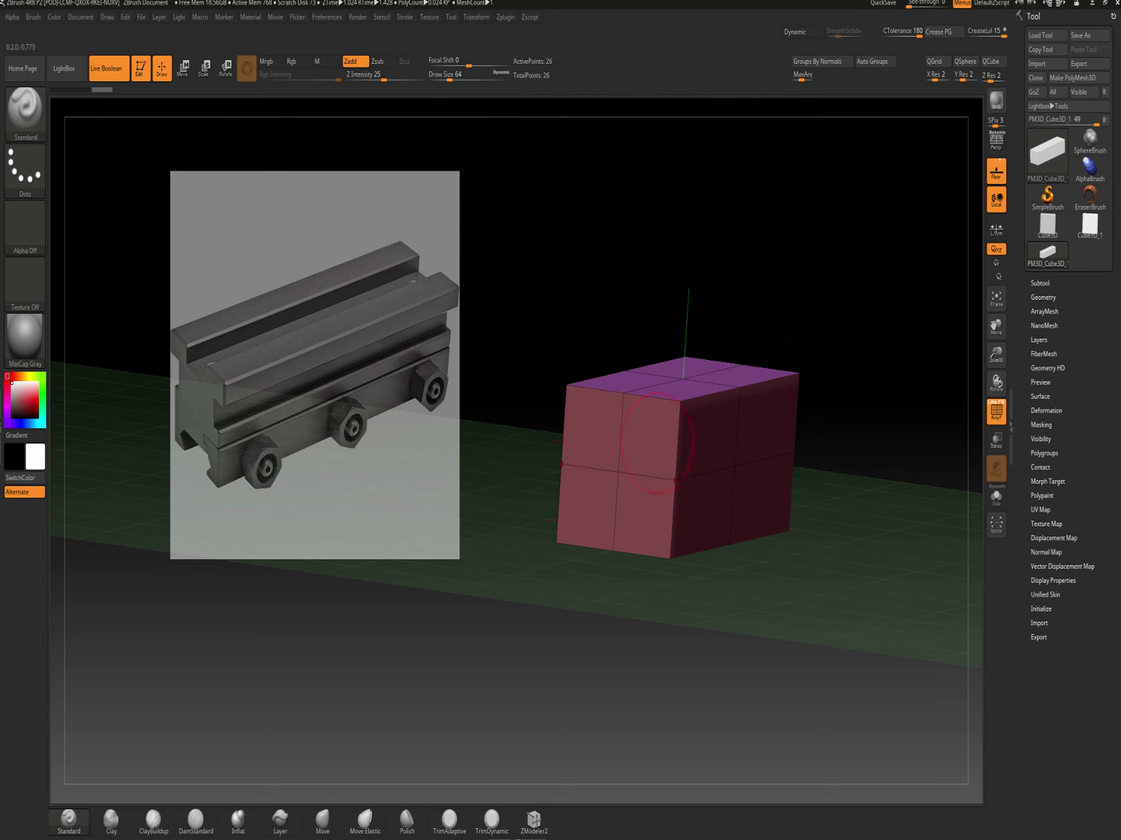
{"action": "left_click", "coordinate": [533, 819]}
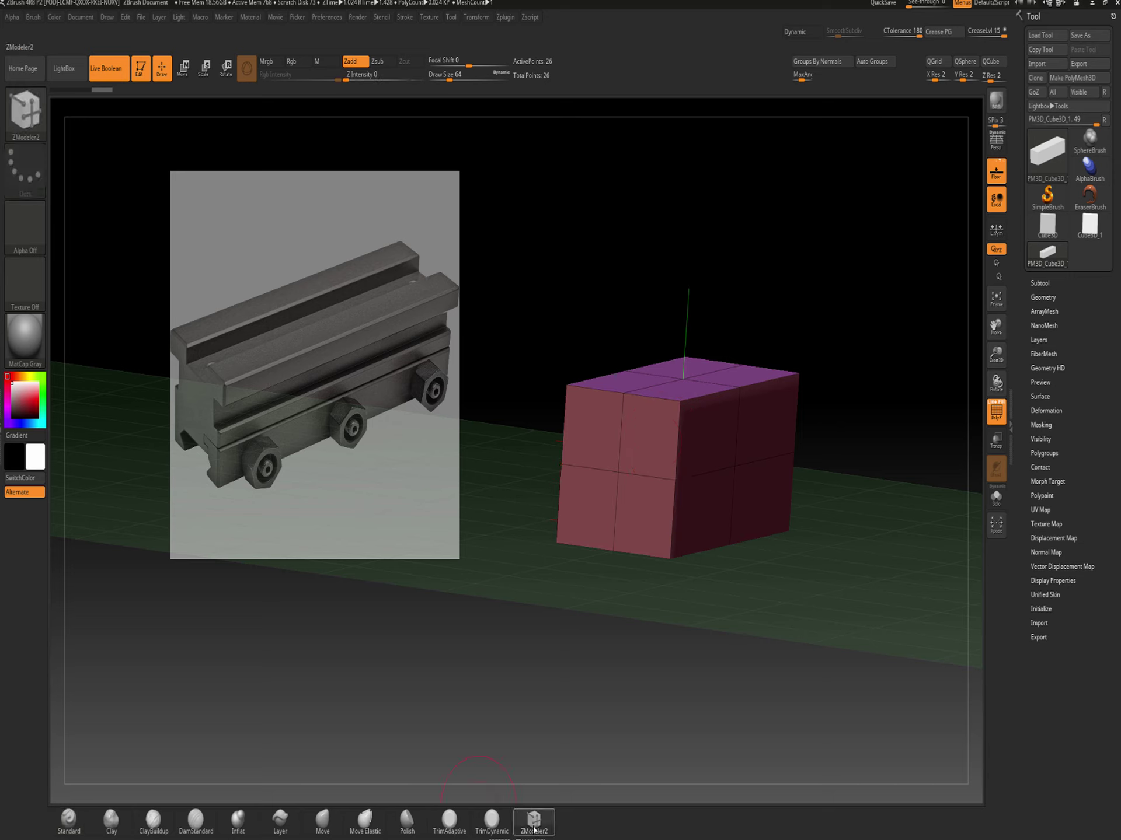
{"action": "left_click", "coordinate": [675, 432]}
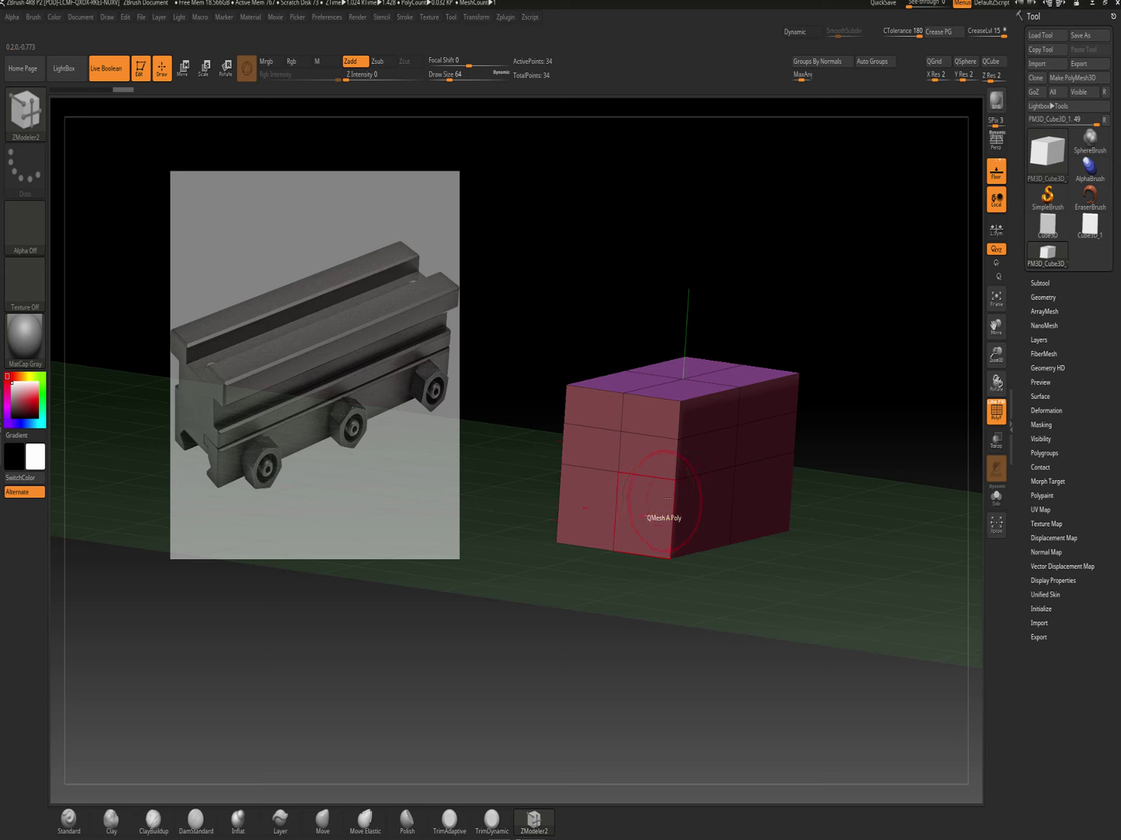
{"action": "left_click", "coordinate": [668, 508]}
{"action": "left_click", "coordinate": [659, 439]}
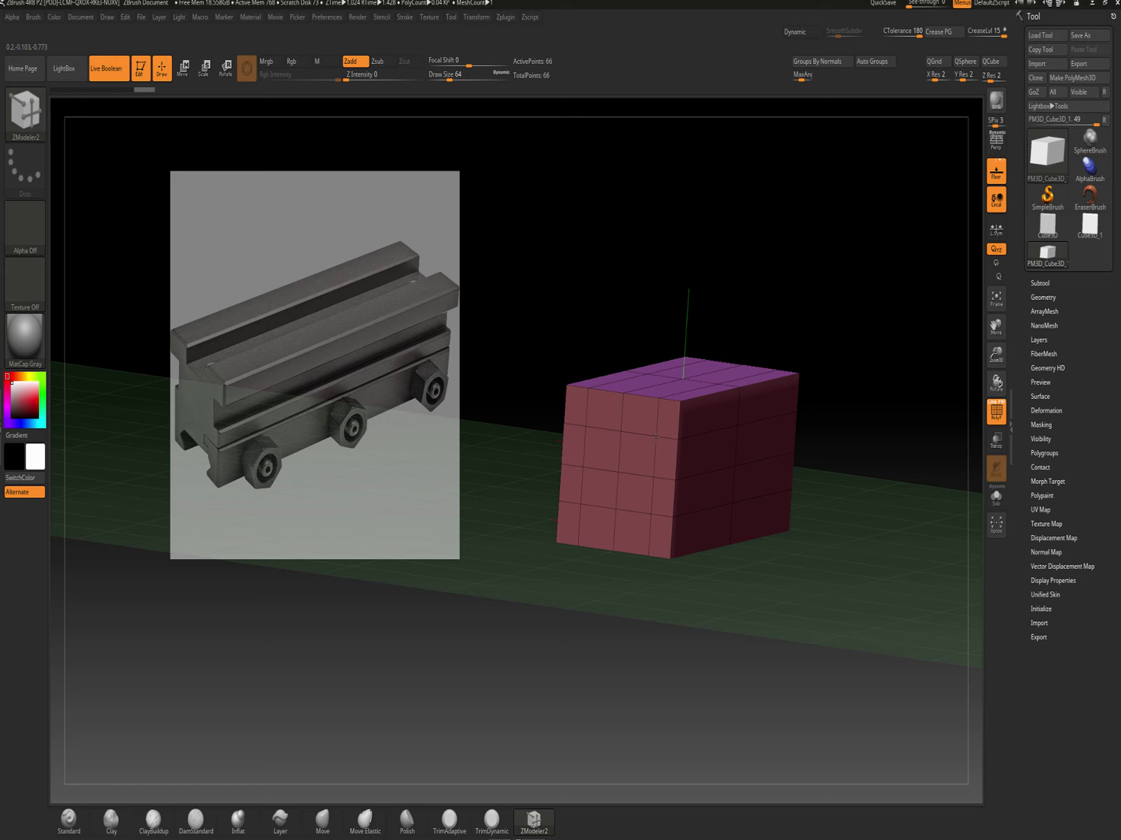
Turn off the floor grid and delete the block's crosswise mid-length edge loop and its central lengthwise loop
{"action": "left_click", "coordinate": [738, 403], "text": "alt"}
{"action": "left_click", "coordinate": [995, 171]}
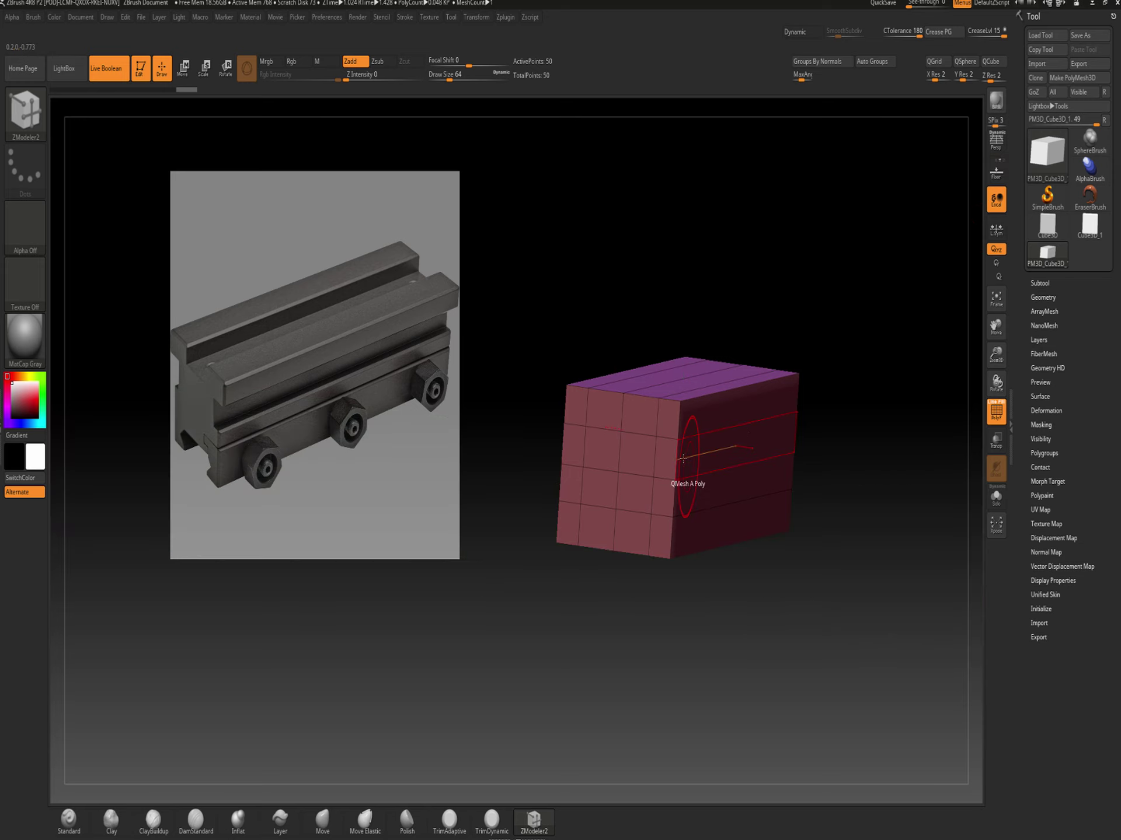
{"action": "left_click", "coordinate": [622, 406], "text": "alt"}
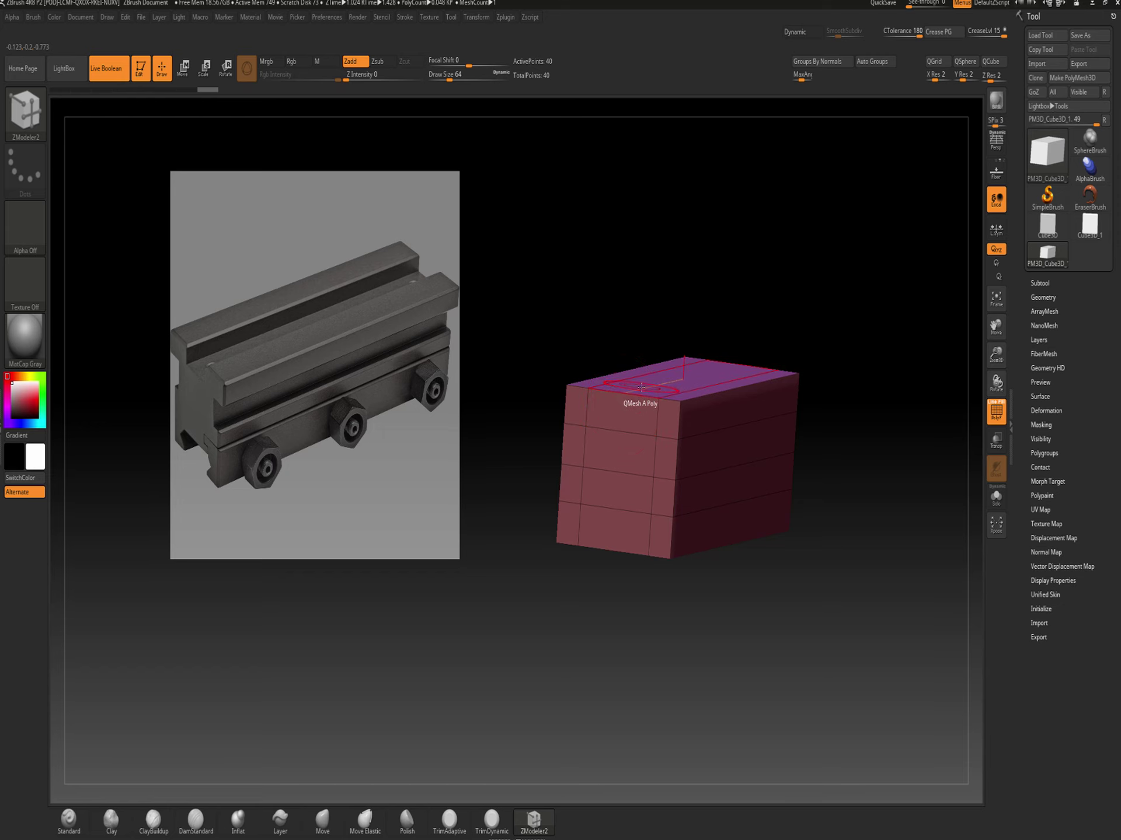
Try recessing the middle strip of the block's top with QMesh and inserting mirrored edge loops there, undoing both
{"action": "left_click_drag", "start_coordinate": [641, 387], "coordinate": [626, 438]}
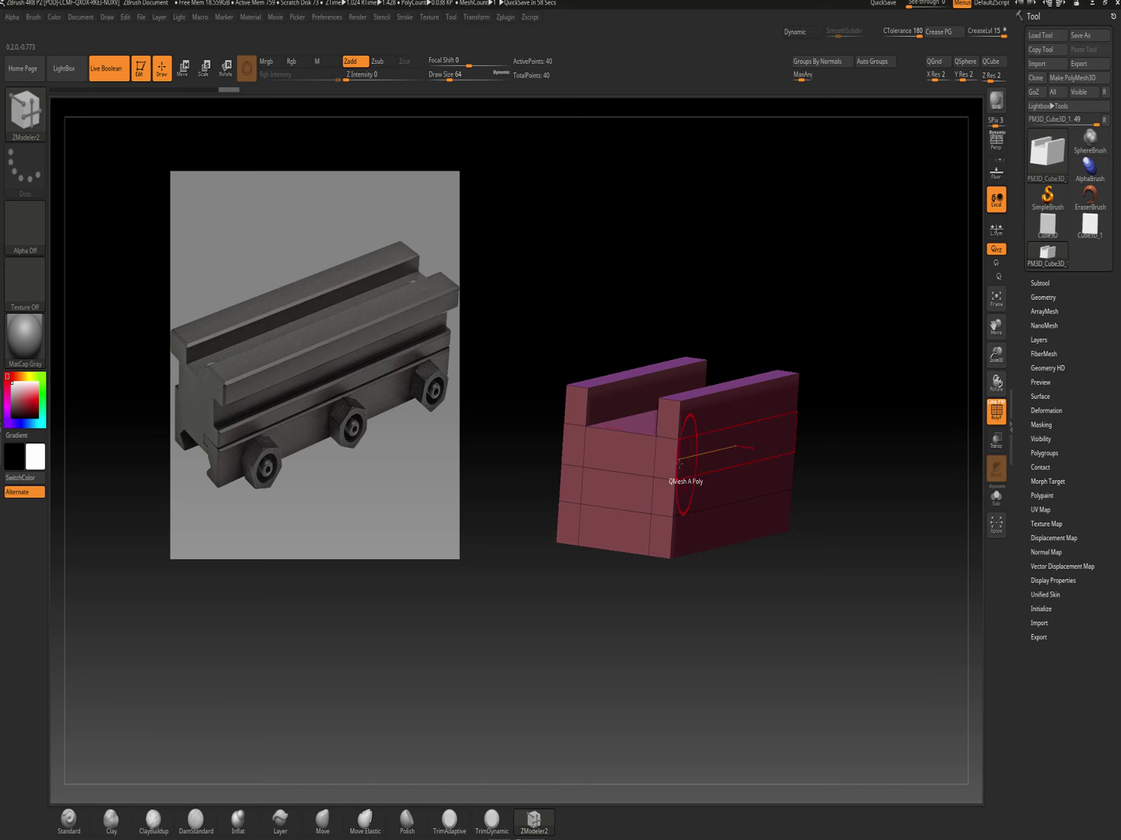
{"action": "key", "text": "ctrl+z"}
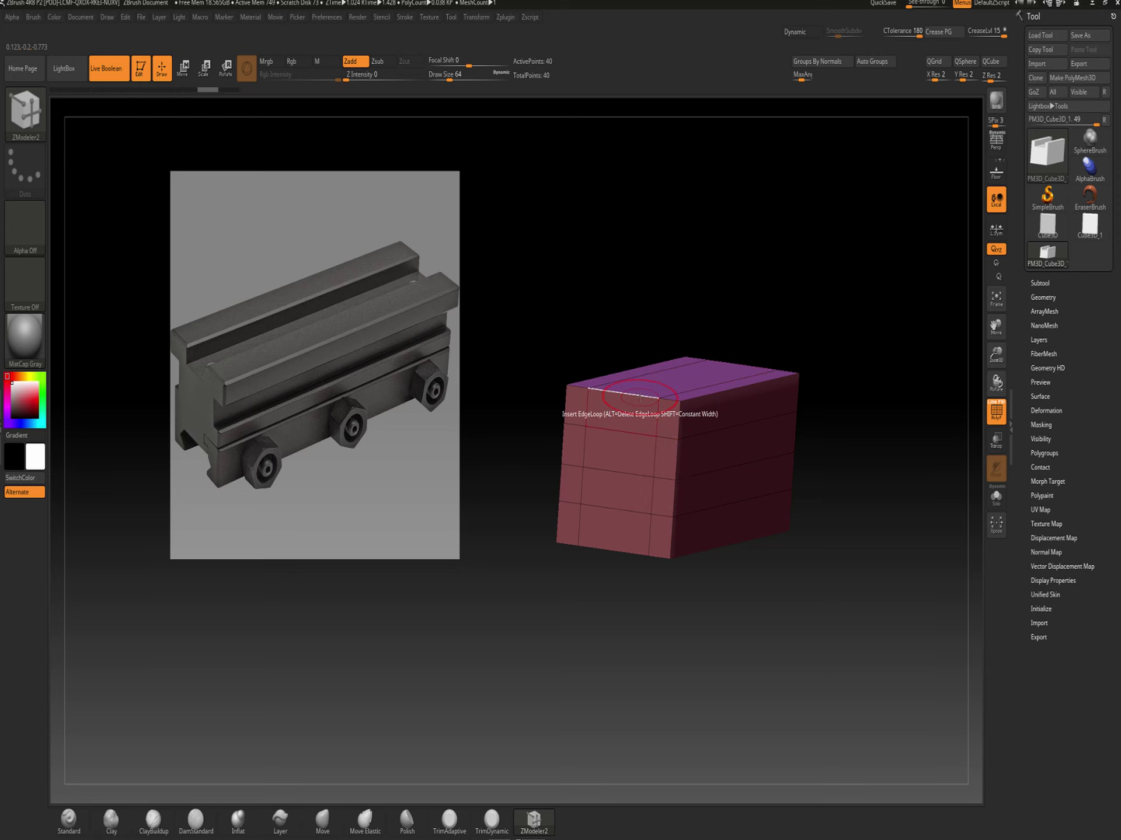
{"action": "left_click", "coordinate": [639, 397]}
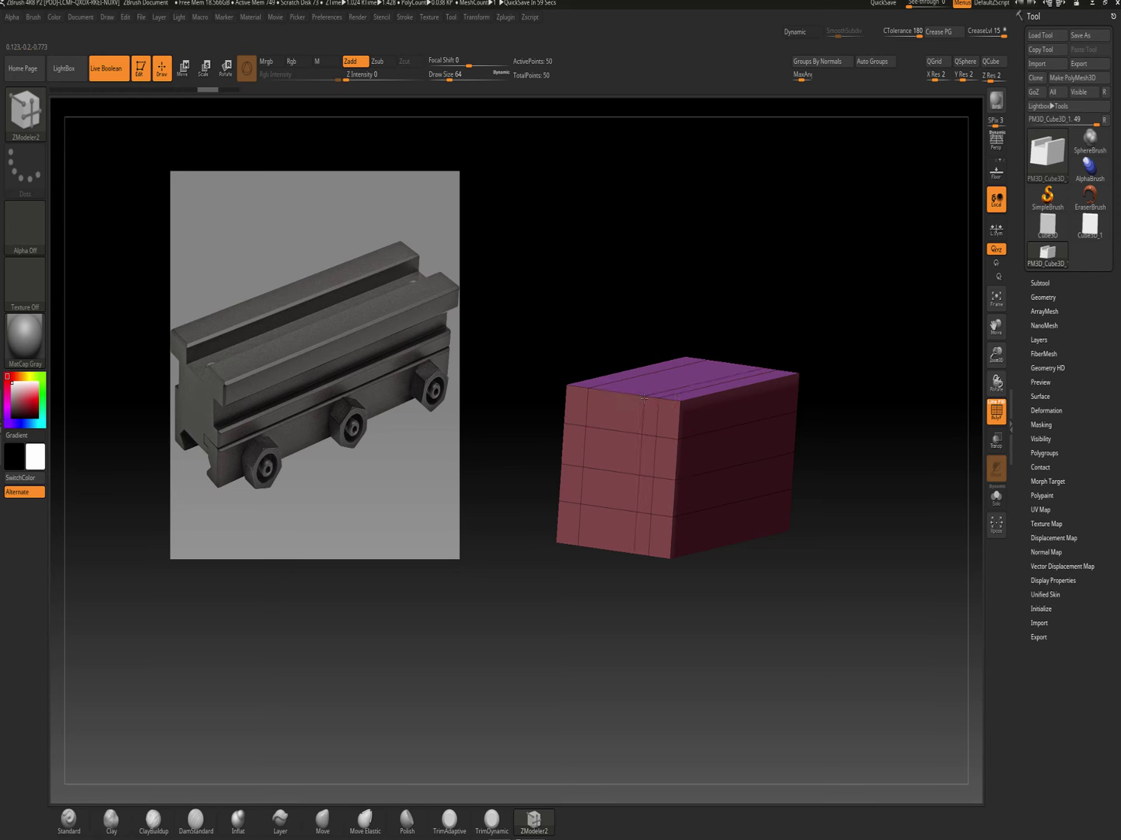
{"action": "key", "text": "ctrl+z"}
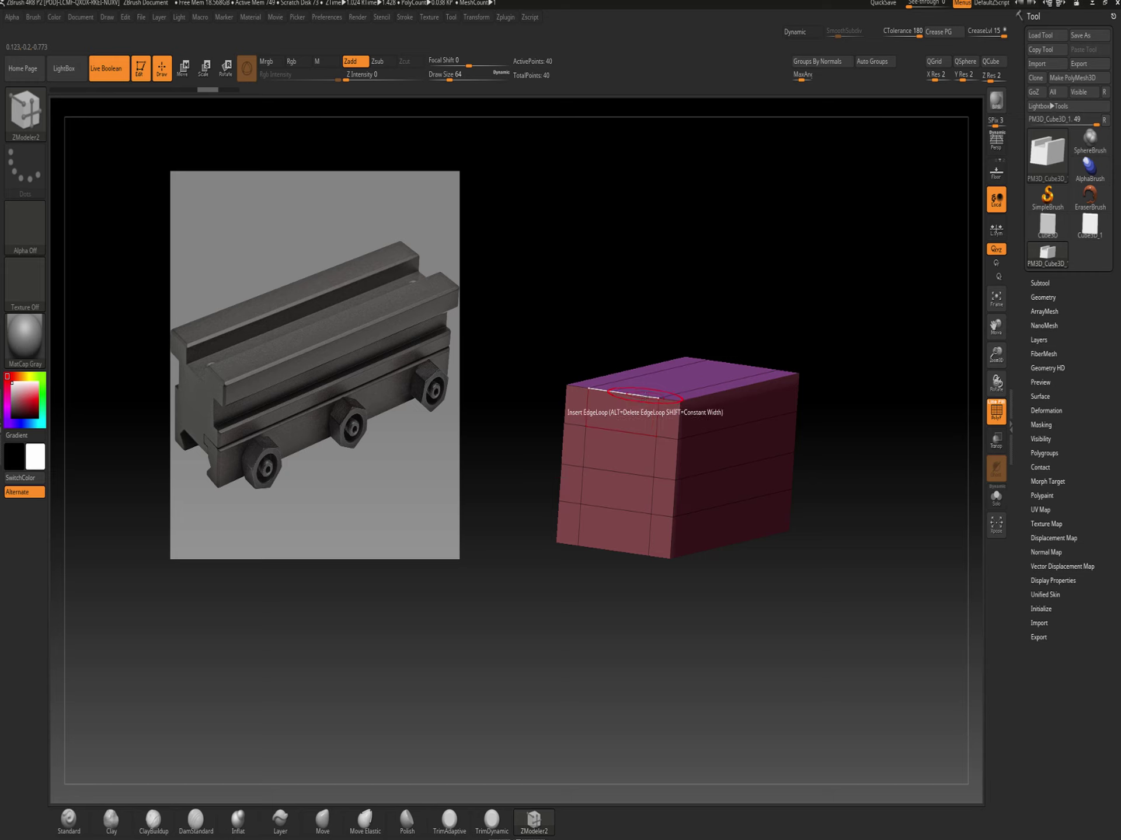
Reduce the Draw Size to 37, retry the mirrored edge loops on the top, and undo back to the central lengthwise loop
{"action": "type", "text": "54"}
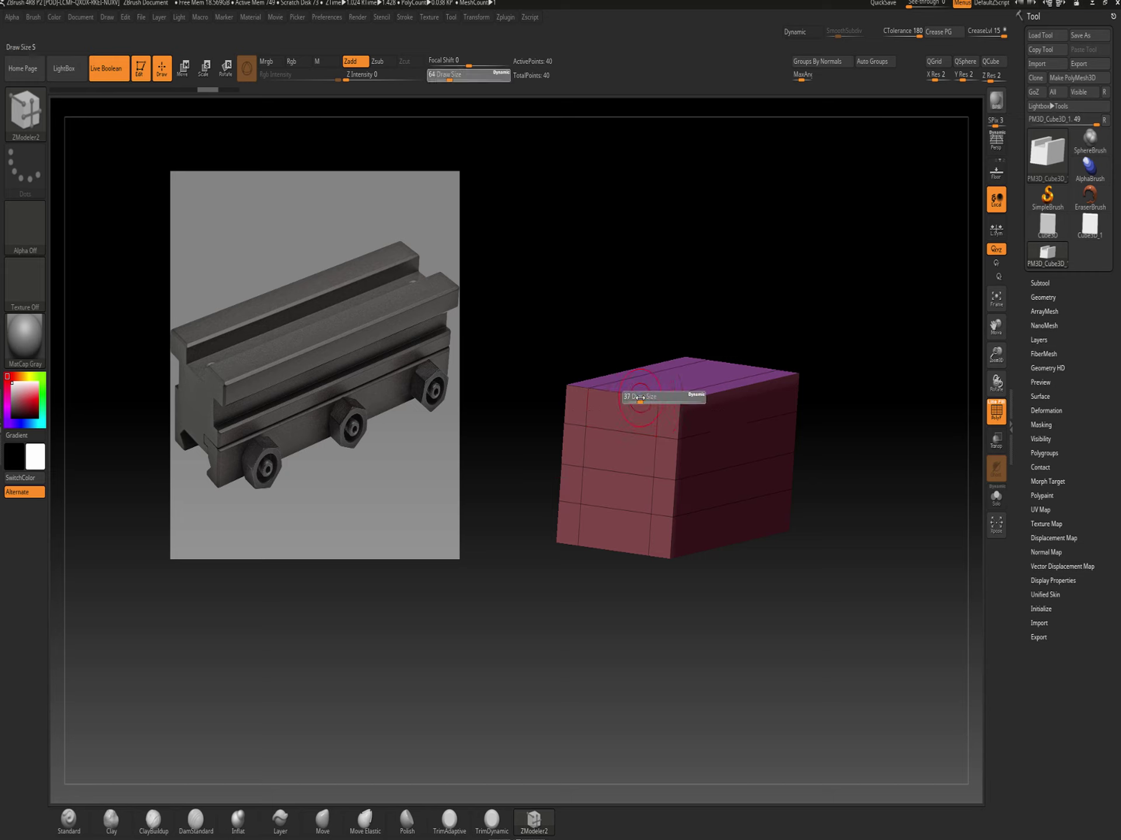
{"action": "key", "text": "Return"}
{"action": "left_click", "coordinate": [647, 402]}
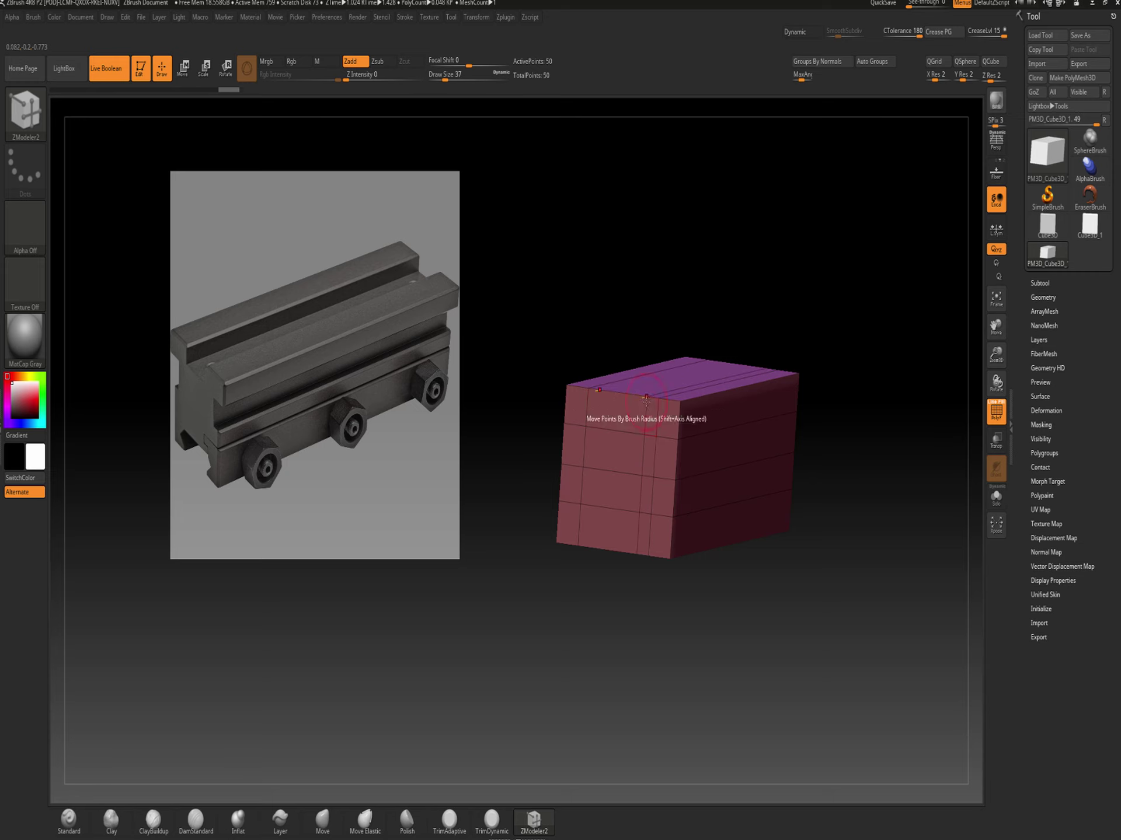
{"action": "key", "text": "ctrl"}
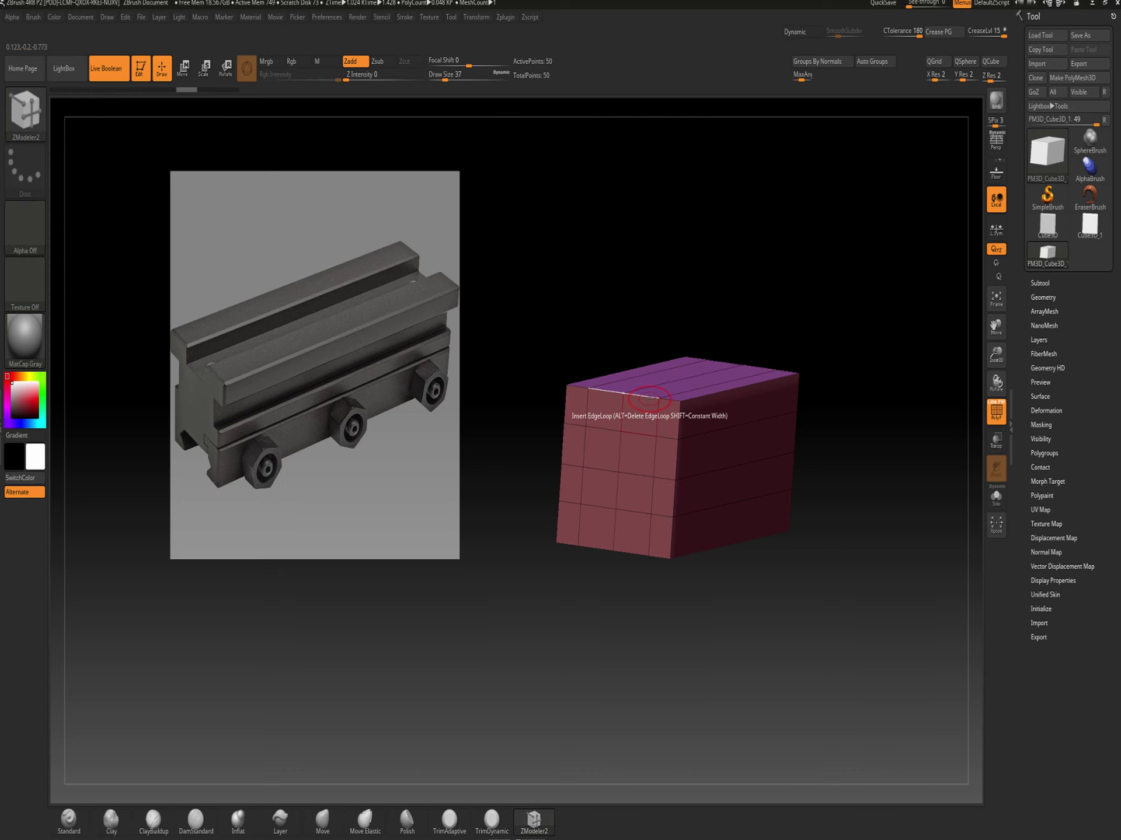
Insert mirrored lengthwise edge loops on the block's top, and QMesh a central top channel and mirrored side grooves inward
{"action": "left_click", "coordinate": [651, 399]}
{"action": "key", "text": "ctrl+z"}
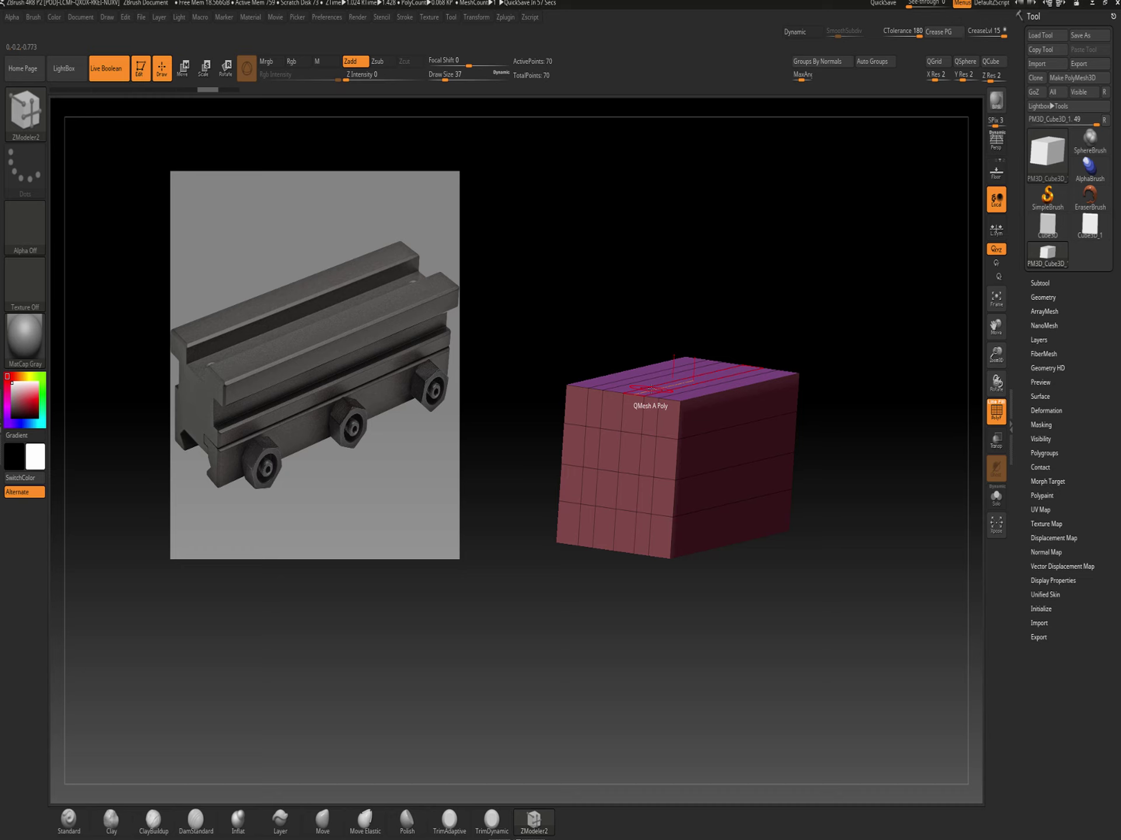
{"action": "left_click_drag", "start_coordinate": [652, 389], "coordinate": [638, 410]}
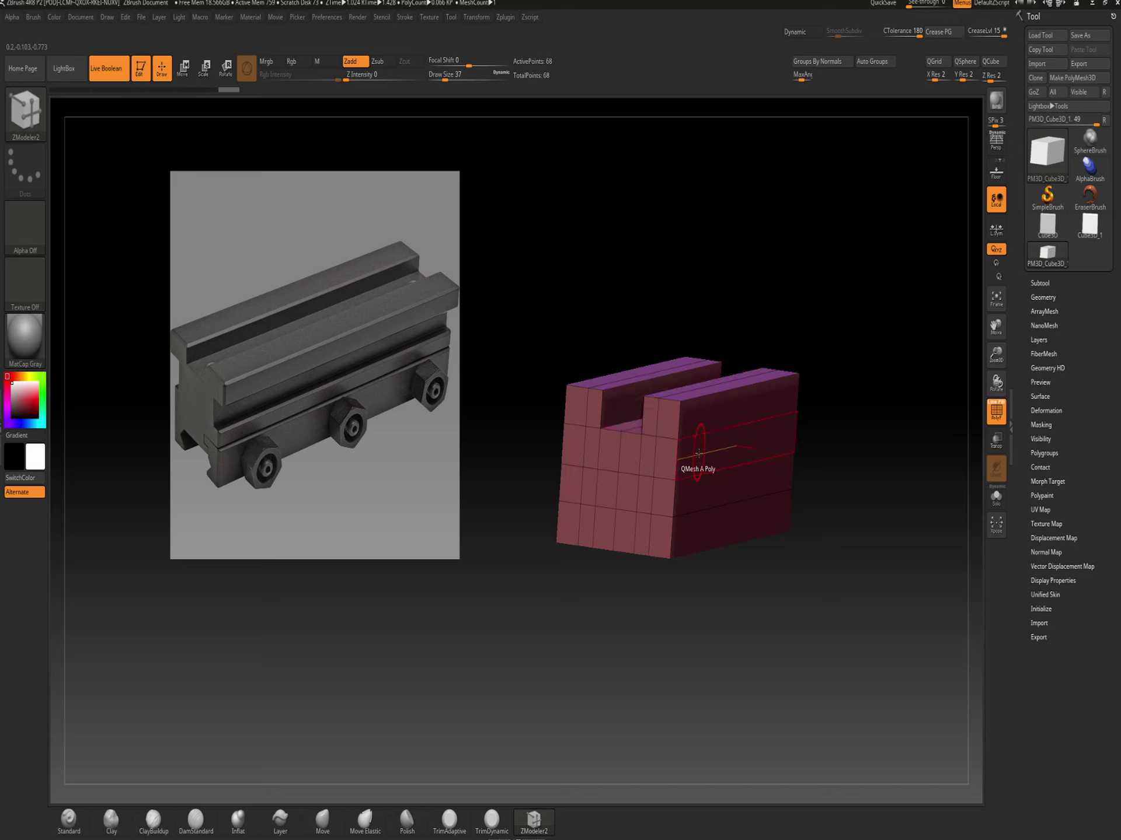
{"action": "left_click_drag", "start_coordinate": [698, 459], "coordinate": [680, 457]}
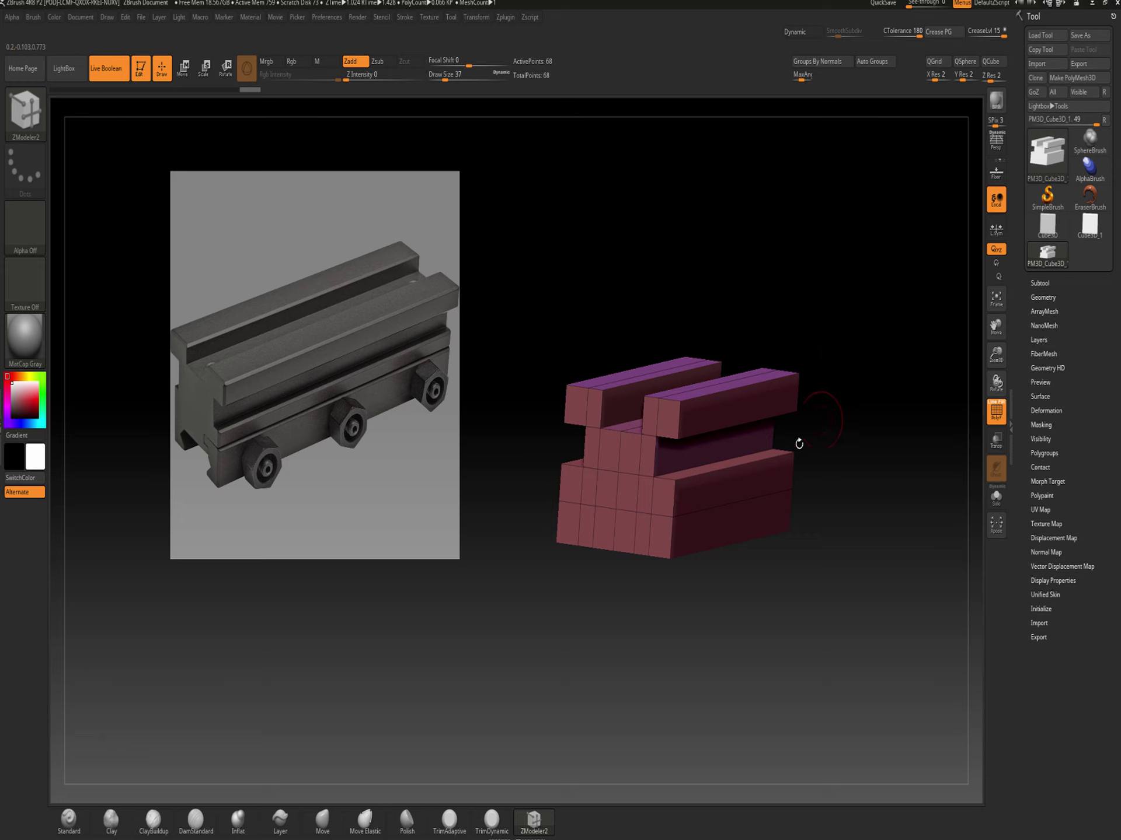
Set the ZModeler edge action to Bevel with EdgeLoop Complete and bevel the outer top edges of the two upper rails
{"action": "left_click_drag", "start_coordinate": [837, 473], "coordinate": [834, 437]}
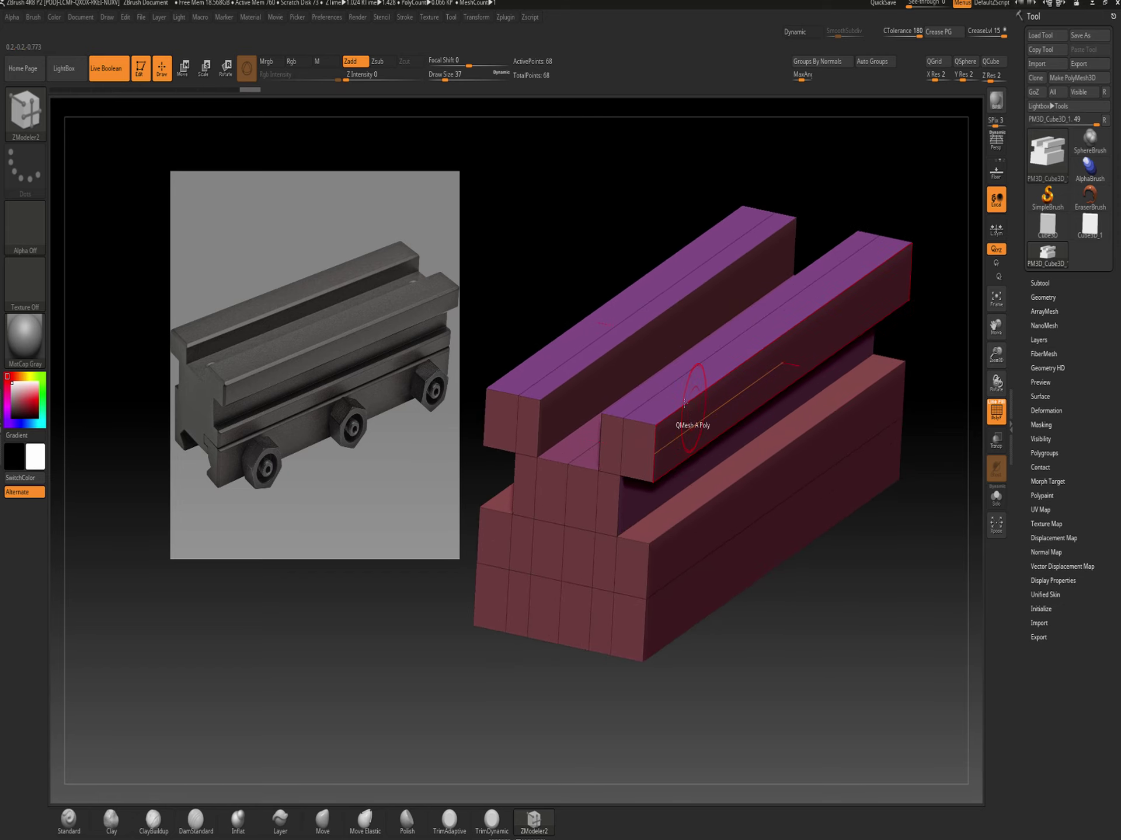
{"action": "key", "text": "space"}
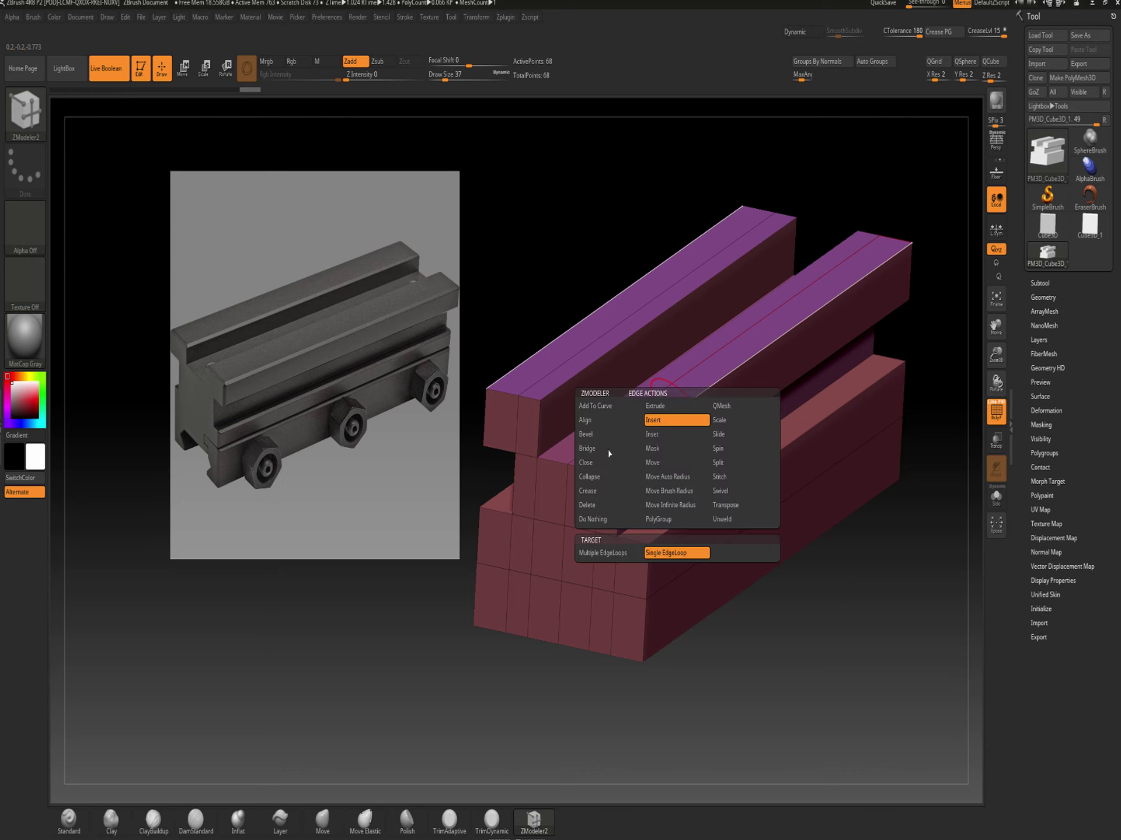
{"action": "left_click", "coordinate": [595, 437]}
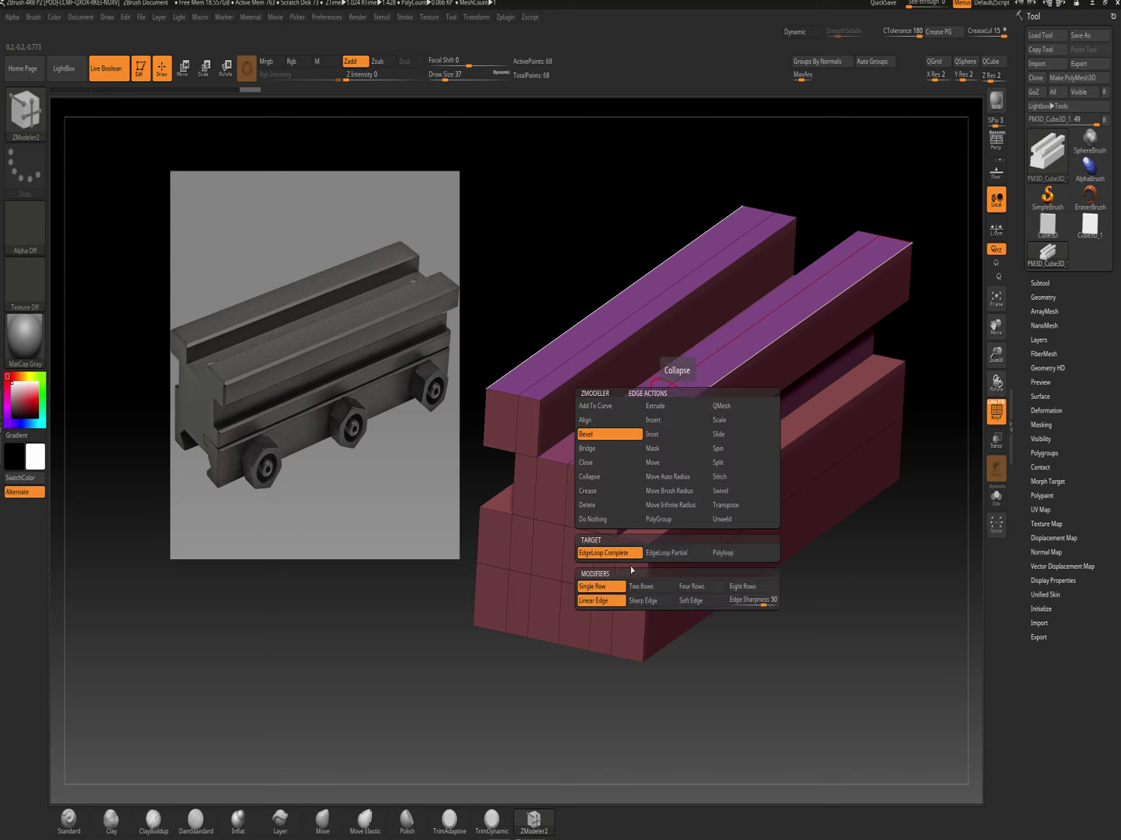
{"action": "left_click_drag", "start_coordinate": [680, 408], "coordinate": [680, 401]}
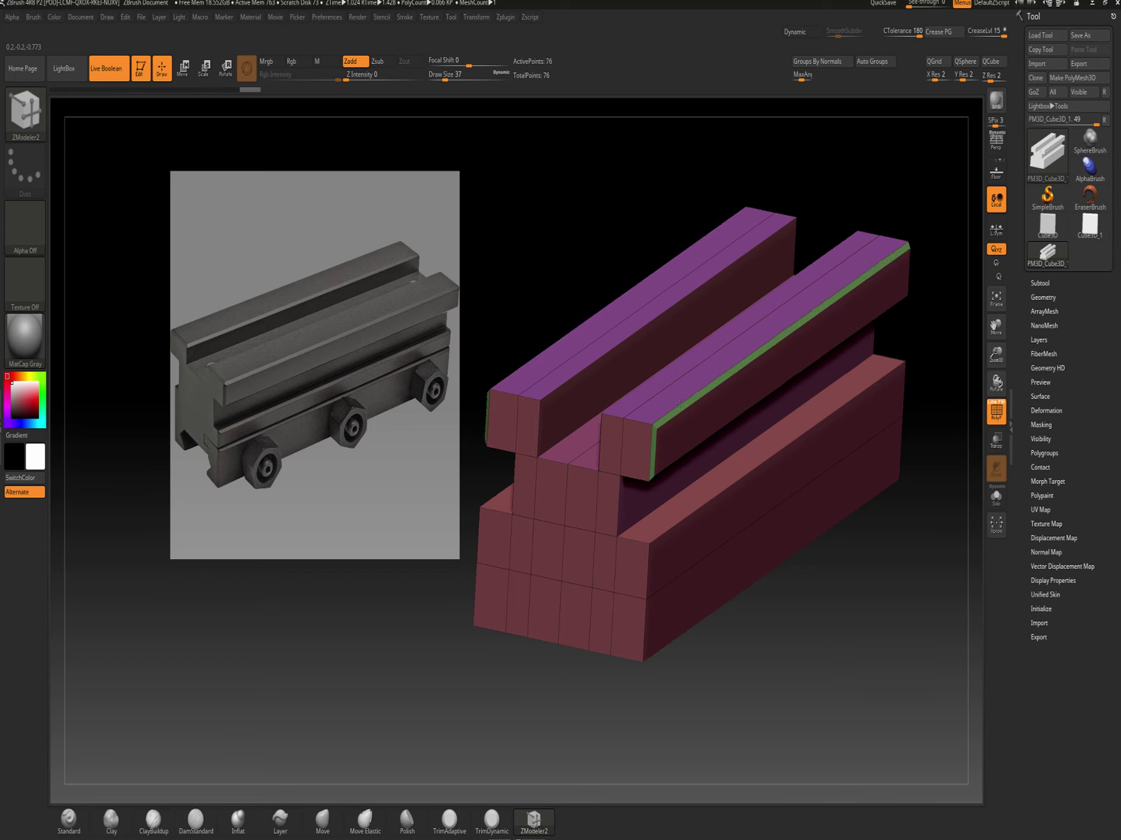
Try beveling the rails' inner top edges with EdgeLoop Complete, undo it, and switch the bevel target to EdgeLoop Partial
{"action": "left_click", "coordinate": [596, 357]}
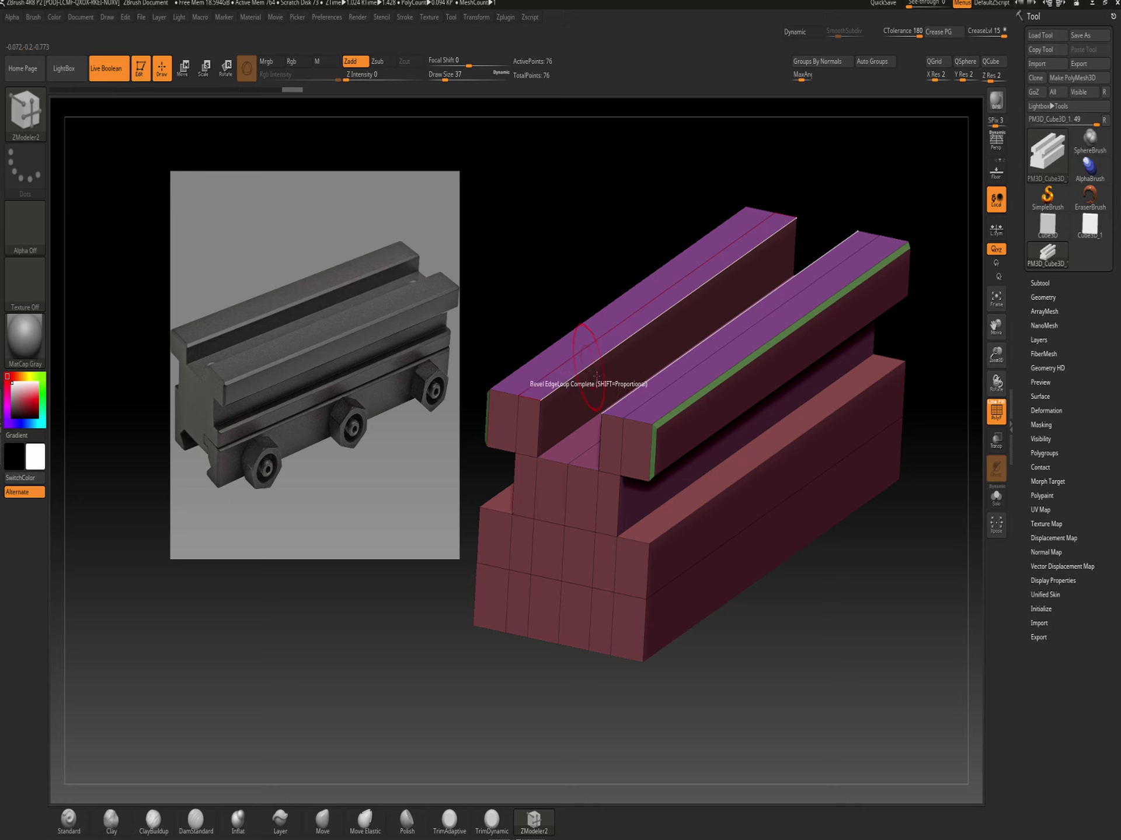
{"action": "key", "text": "ctrl+z"}
{"action": "key", "text": "space"}
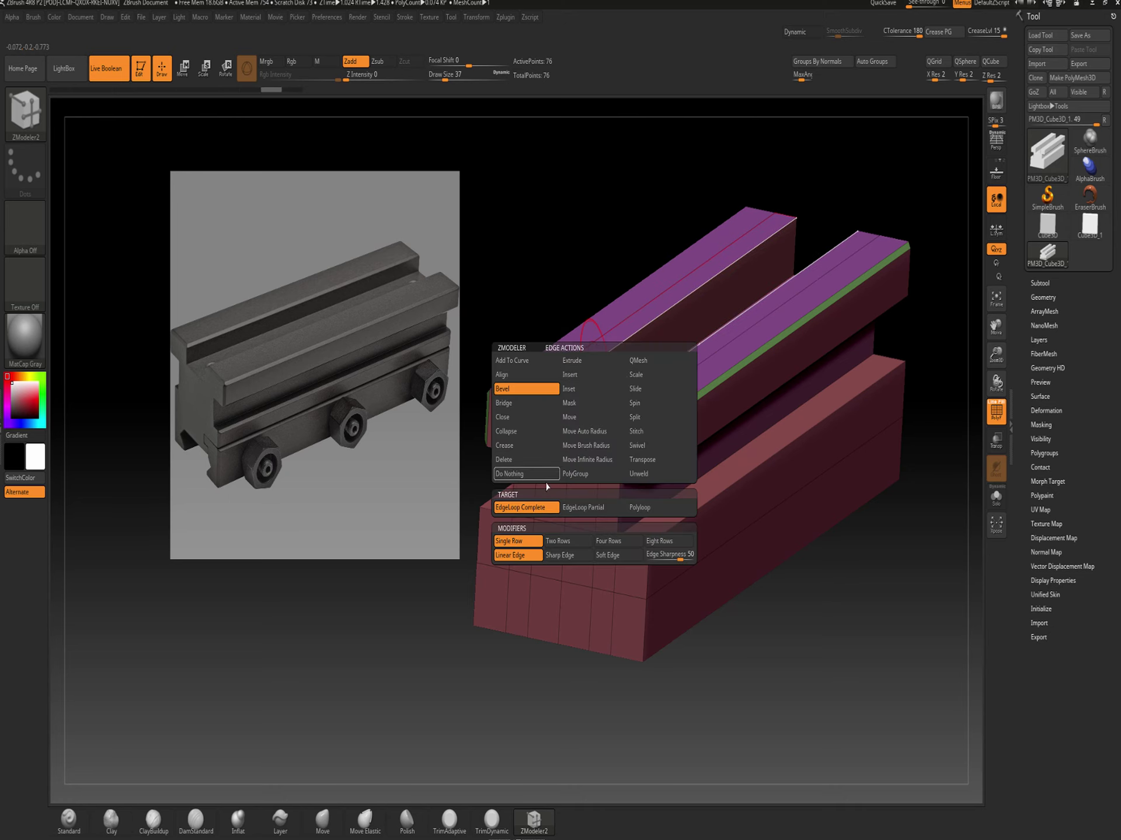
{"action": "left_click", "coordinate": [591, 507]}
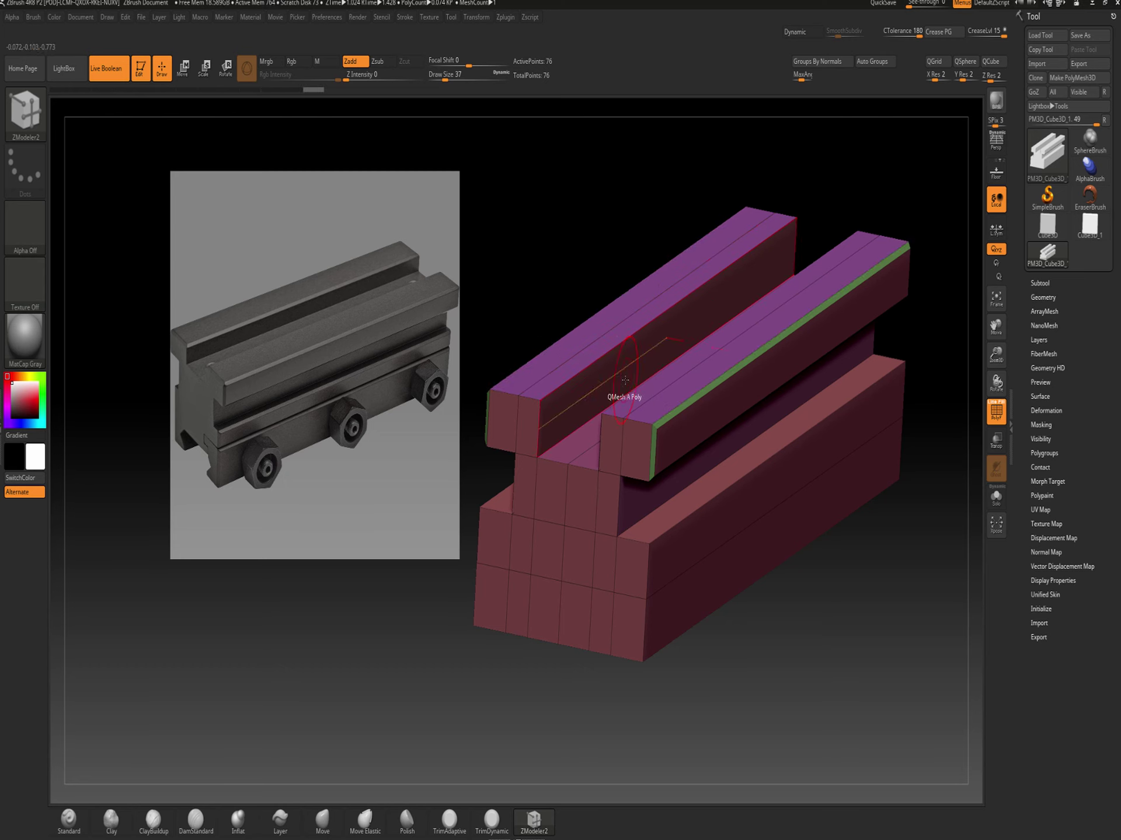
With the Insert edge action, add mirrored edge loops close to the rails' inner top edges, on their top and side faces
{"action": "left_click_drag", "start_coordinate": [524, 264], "coordinate": [555, 275], "text": "alt"}
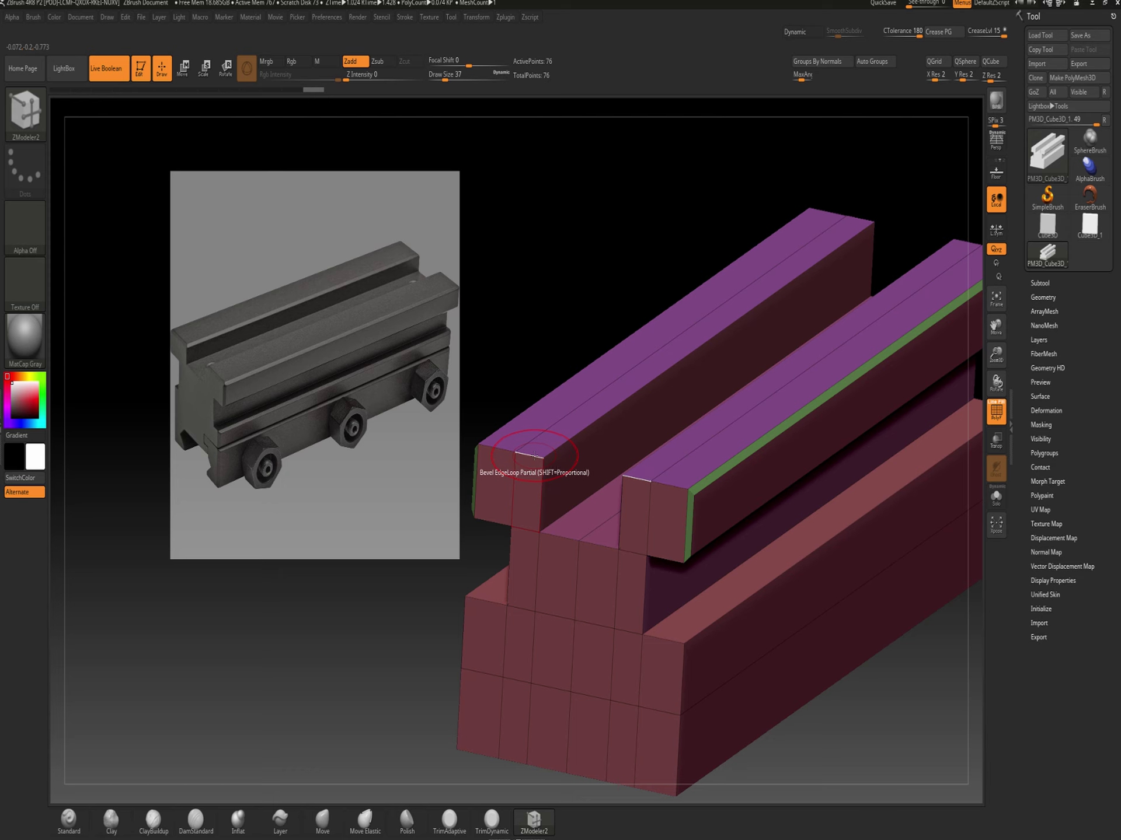
{"action": "key", "text": "space"}
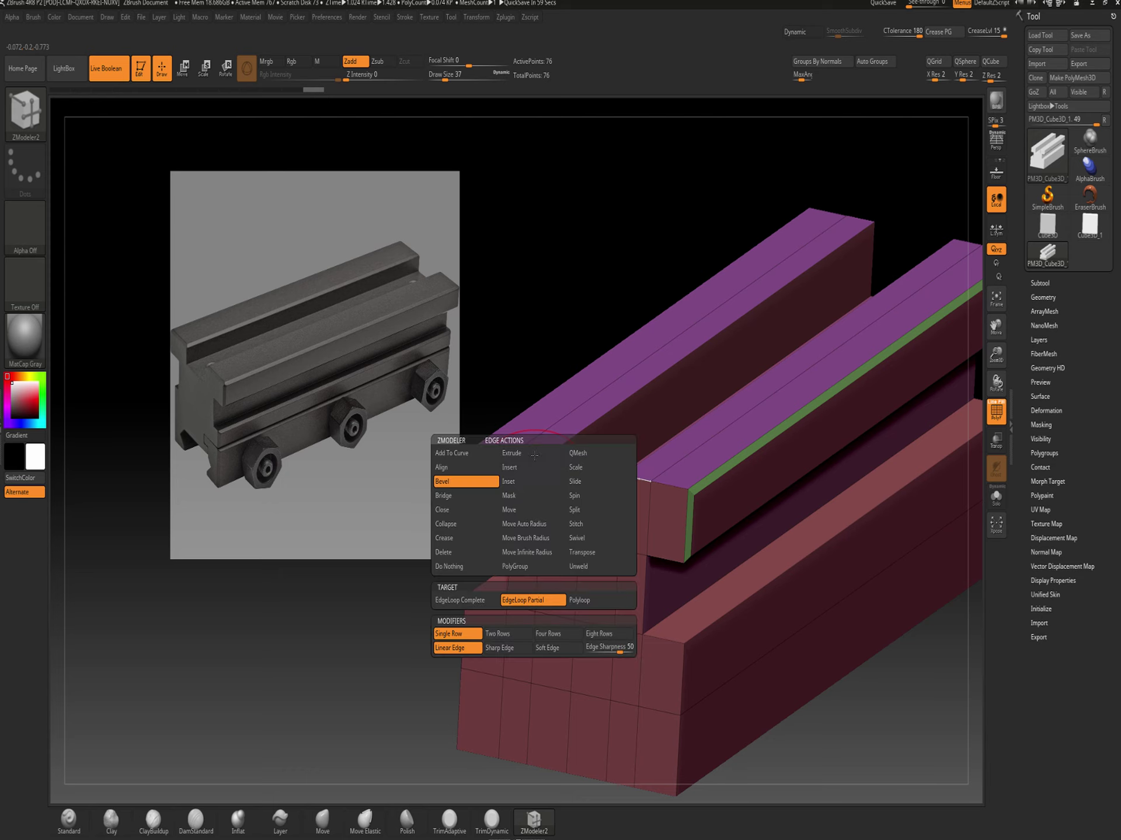
{"action": "left_click", "coordinate": [514, 468]}
{"action": "left_click", "coordinate": [629, 488]}
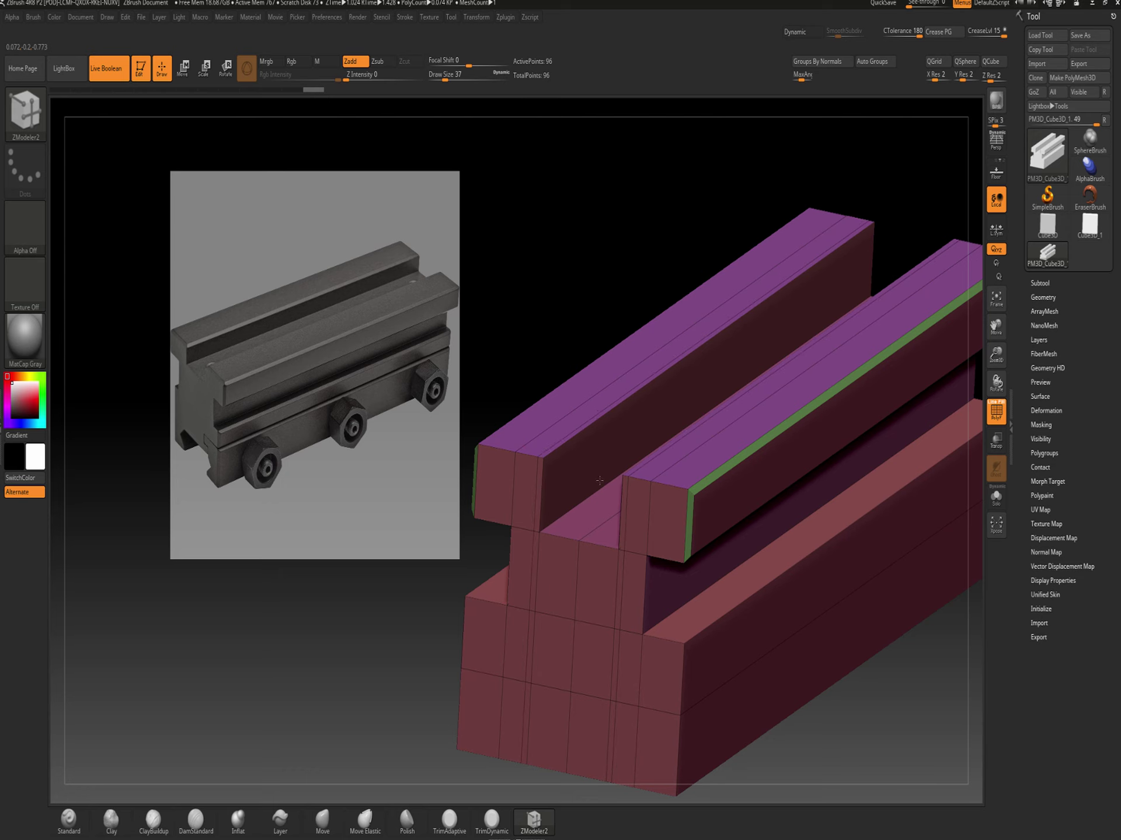
{"action": "left_click", "coordinate": [542, 465]}
Reduce the Draw Size to 5, chamfer the rails' inner top edges between the support loops, and check the shape without the polyframe
{"action": "left_click_drag", "start_coordinate": [513, 296], "coordinate": [527, 396], "text": "alt"}
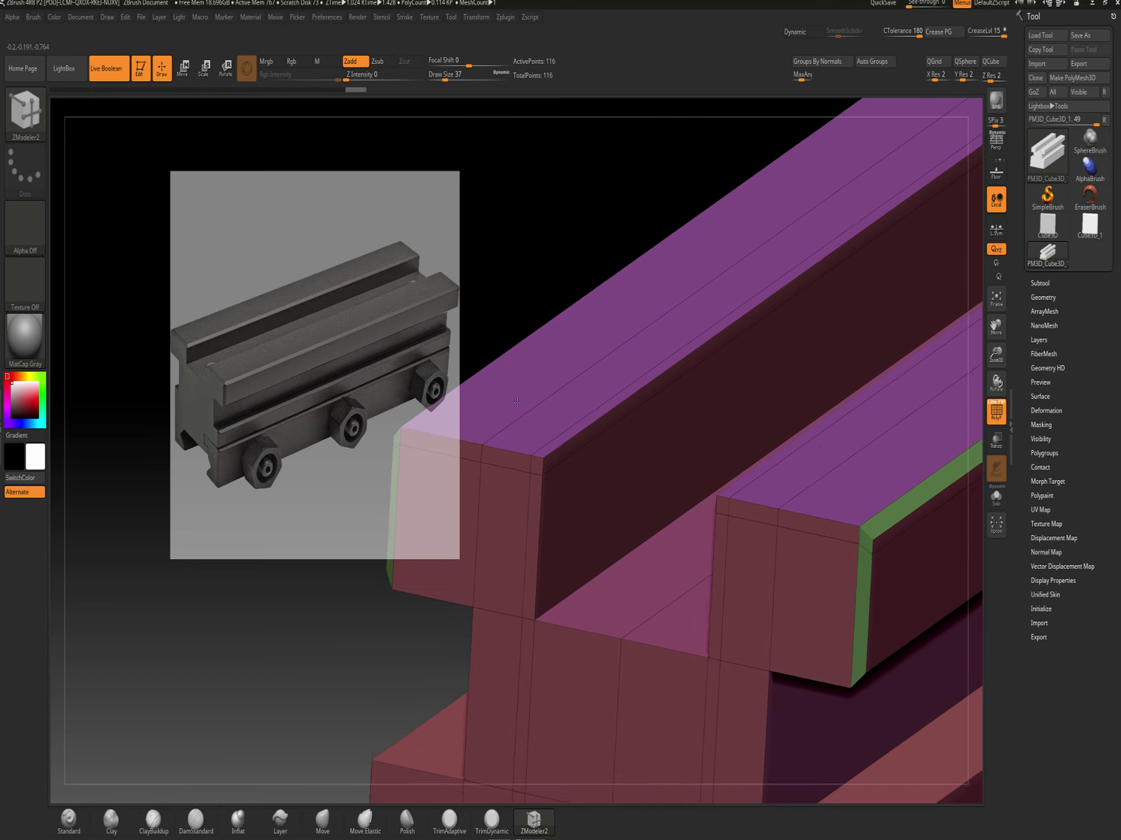
{"action": "key", "text": "space"}
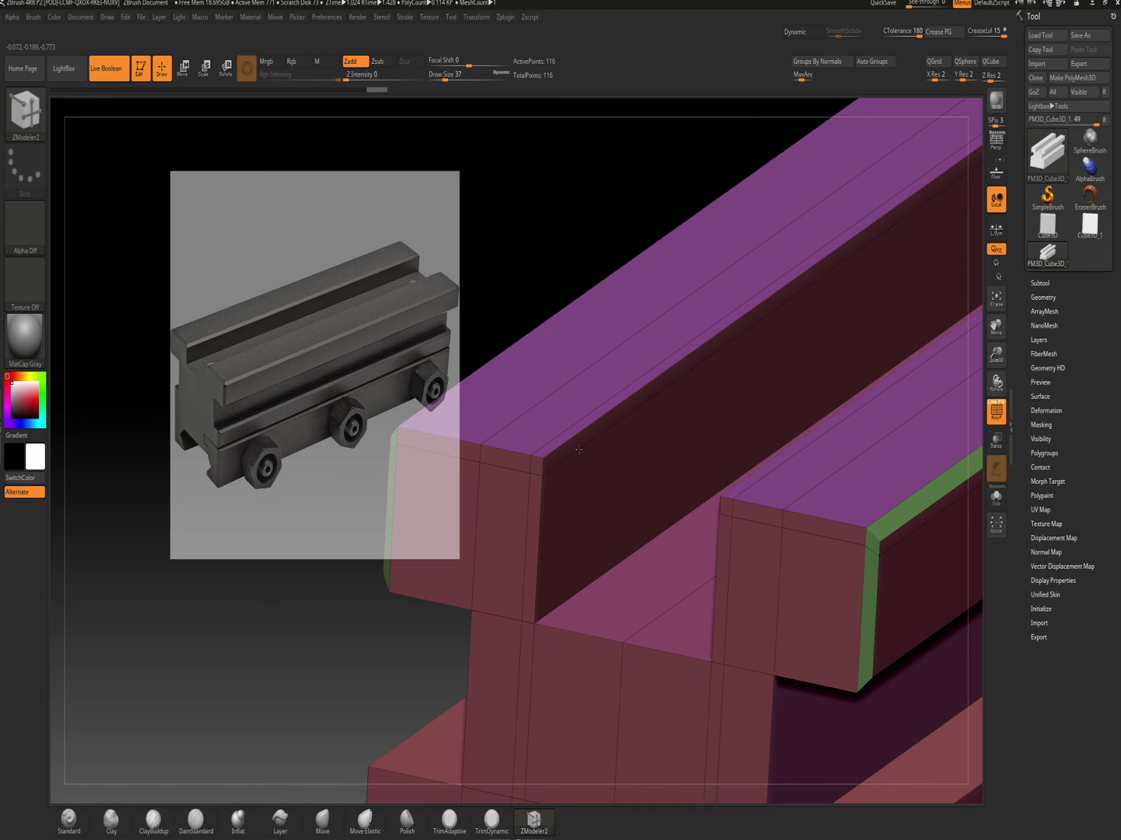
{"action": "left_click", "coordinate": [569, 427]}
{"action": "key", "text": "s"}
{"action": "left_click_drag", "start_coordinate": [558, 435], "coordinate": [557, 434]}
{"action": "left_click", "coordinate": [586, 447]}
{"action": "left_click", "coordinate": [581, 448]}
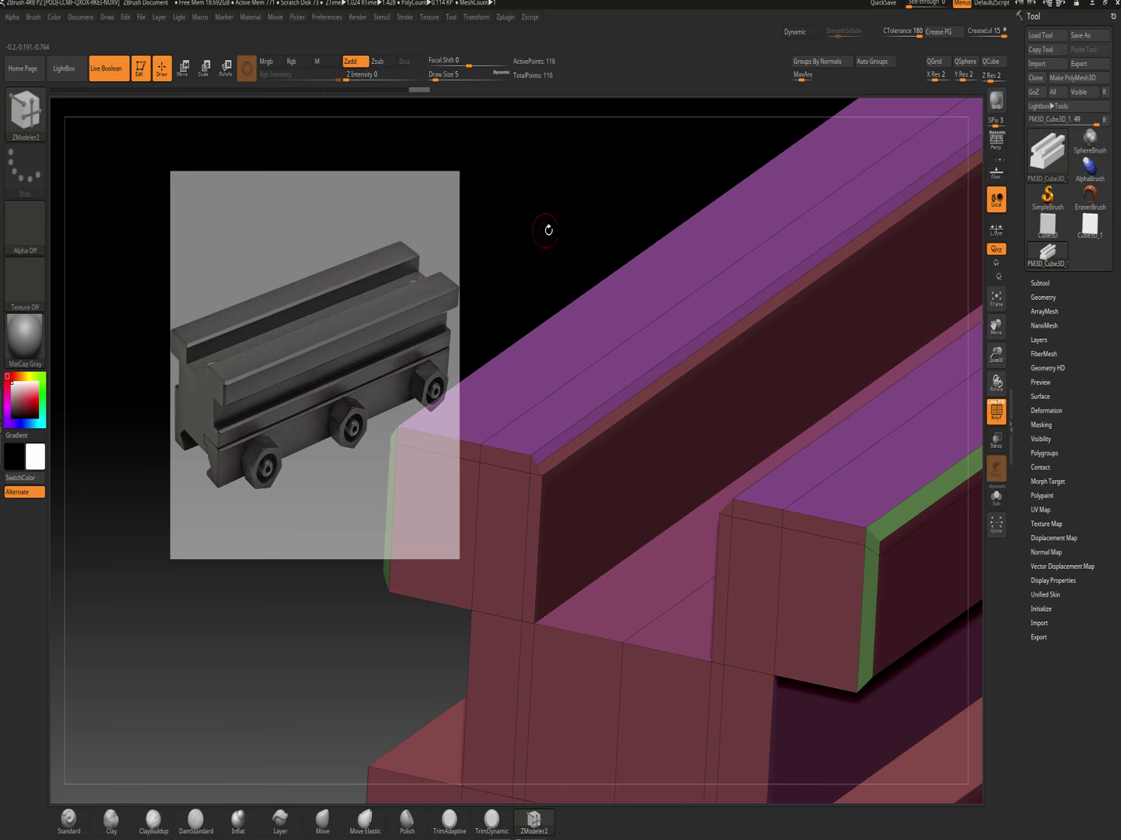
{"action": "left_click_drag", "start_coordinate": [545, 230], "coordinate": [538, 201]}
{"action": "key", "text": "shift"}
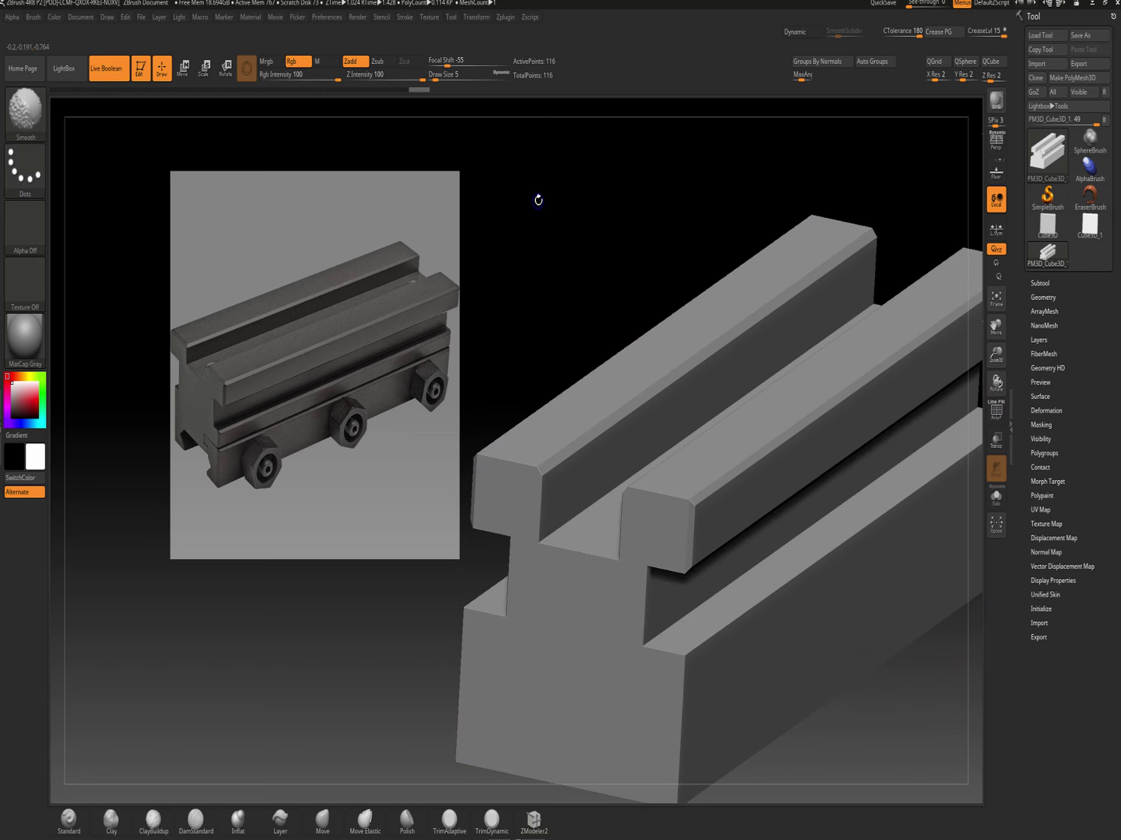
{"action": "left_click_drag", "start_coordinate": [580, 205], "coordinate": [589, 197]}
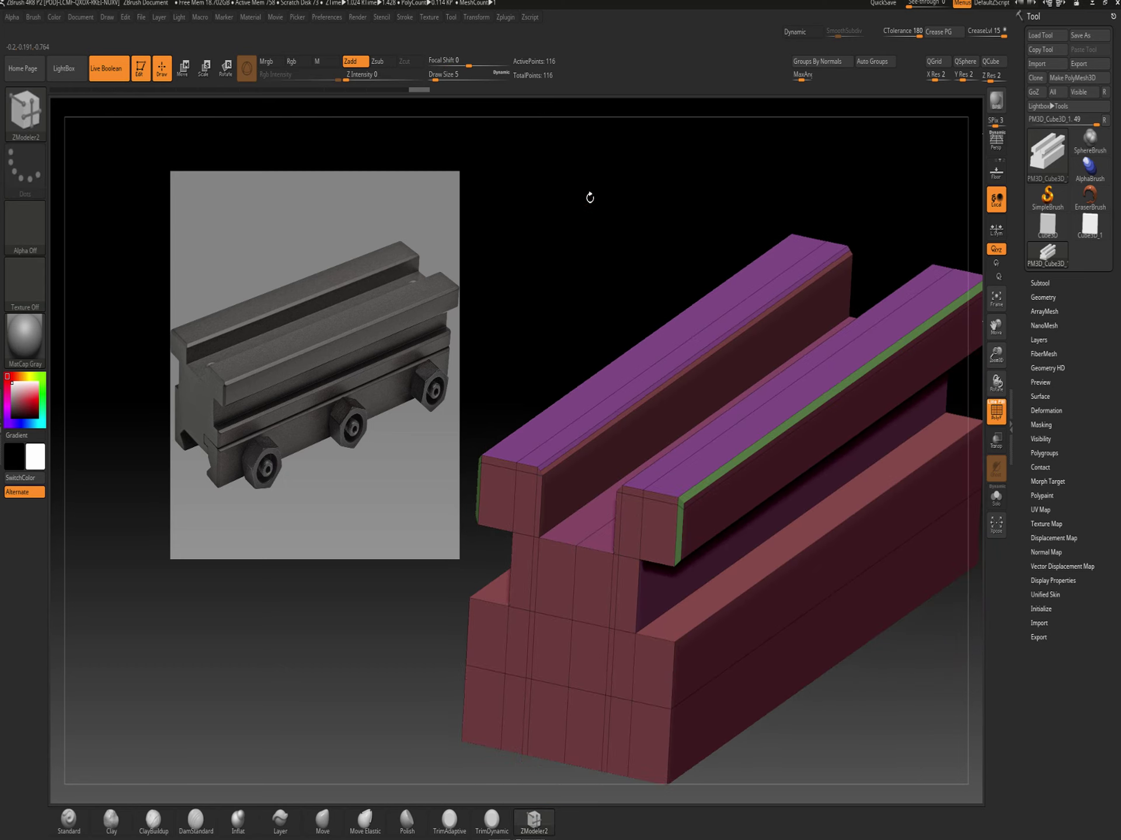
Bevel the lower block's outer edges, undoing the EdgeLoop Partial attempt and using EdgeLoop Complete, and check the result without the polyframe
{"action": "left_click_drag", "start_coordinate": [866, 715], "coordinate": [838, 588]}
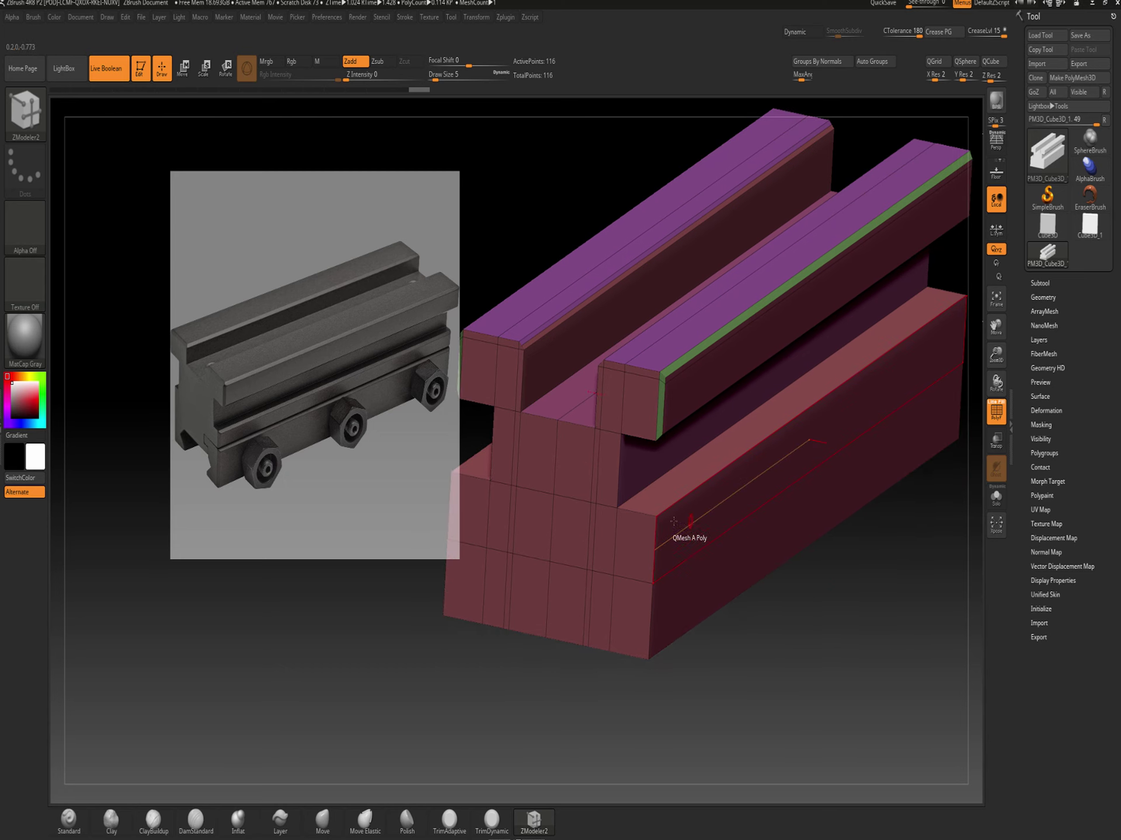
{"action": "key", "text": "space"}
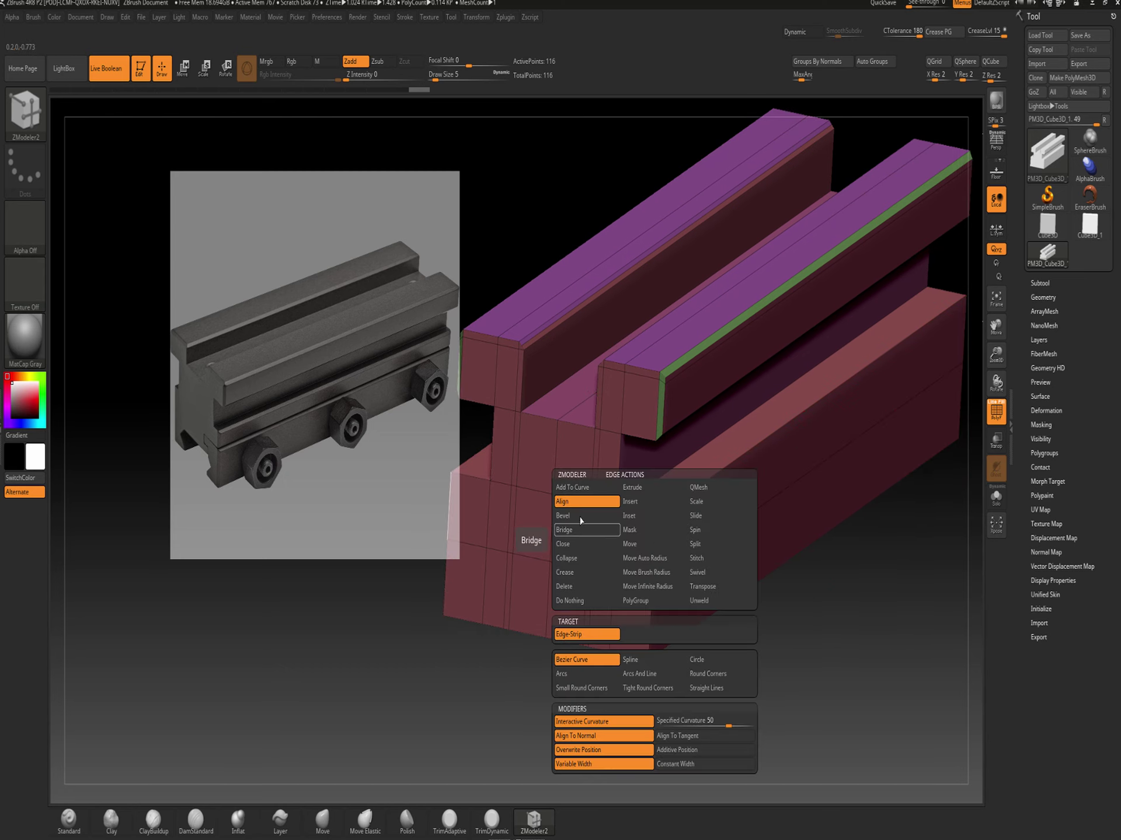
{"action": "left_click", "coordinate": [564, 516]}
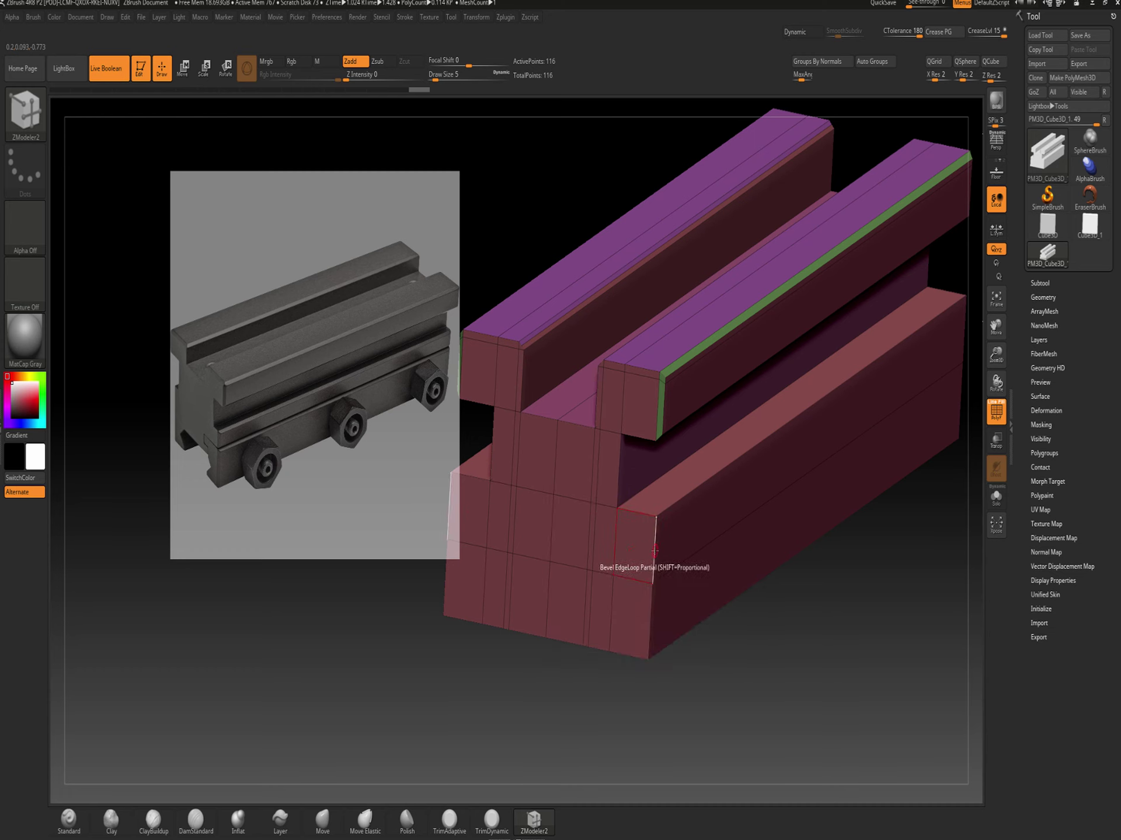
{"action": "left_click_drag", "start_coordinate": [651, 548], "coordinate": [655, 546]}
{"action": "key", "text": "ctrl+z"}
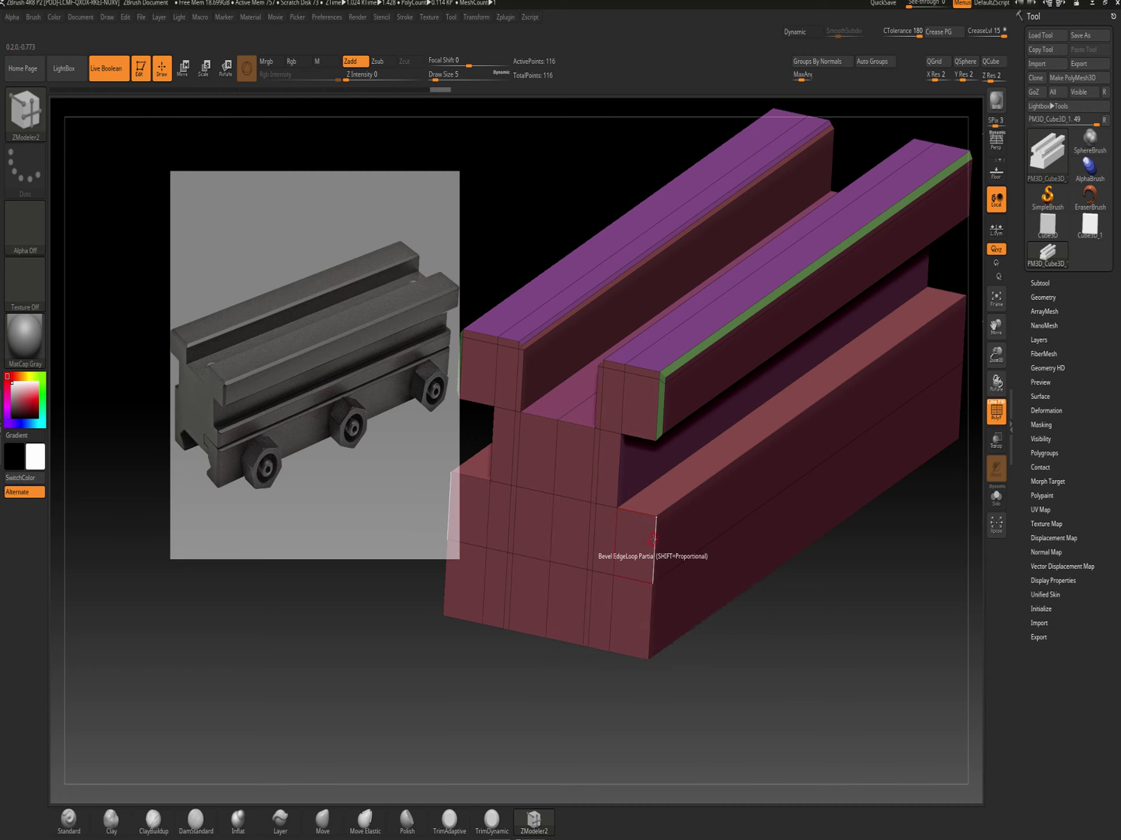
{"action": "key", "text": "space"}
{"action": "left_click", "coordinate": [590, 635]}
{"action": "left_click_drag", "start_coordinate": [654, 538], "coordinate": [656, 533]}
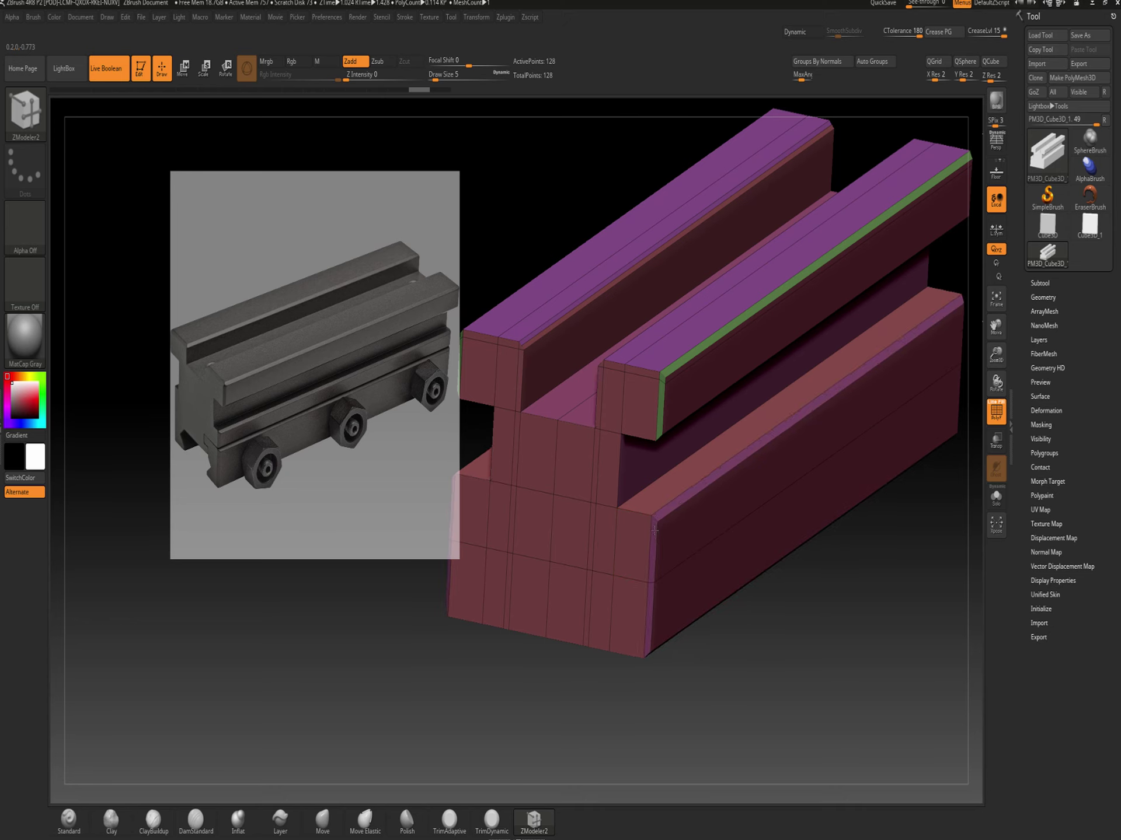
{"action": "mouse_move", "coordinate": [736, 685]}
{"action": "left_mouse_down", "text": "alt"}
{"action": "mouse_move", "coordinate": [728, 643]}
{"action": "mouse_move", "coordinate": [720, 682]}
{"action": "left_mouse_up", "text": "alt"}
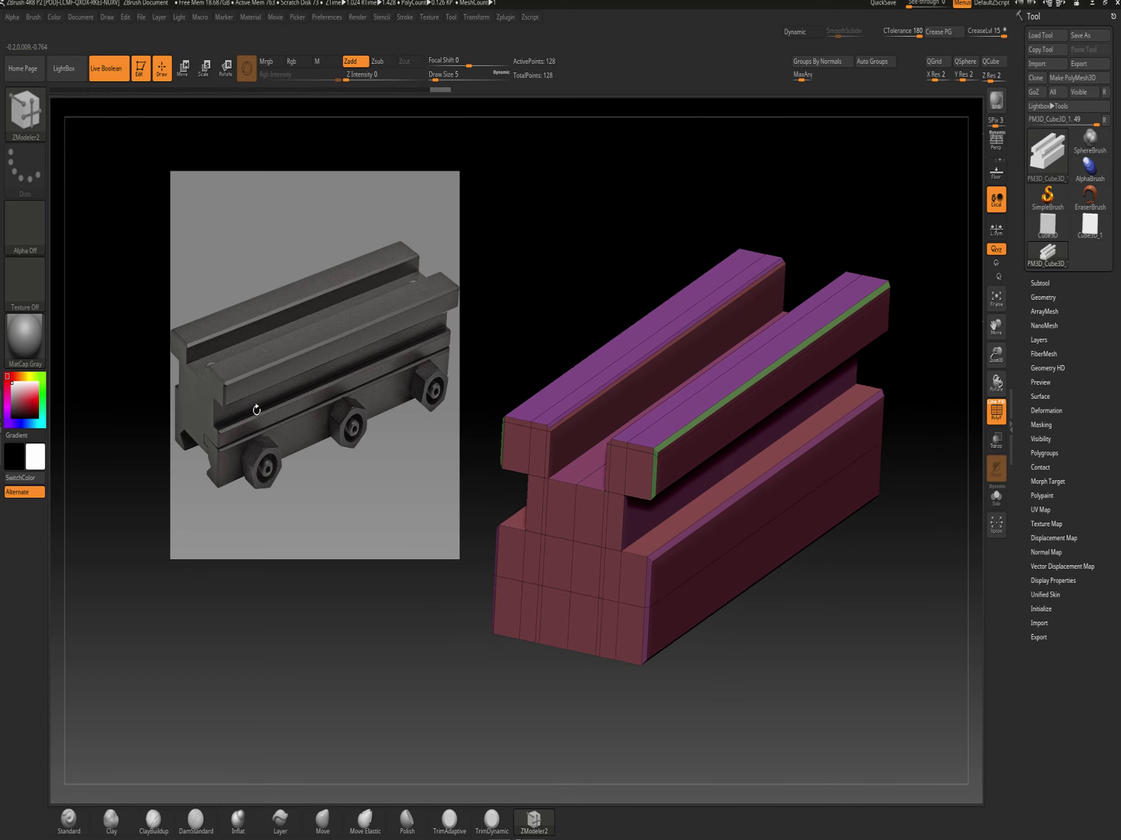
{"action": "key", "text": "shift+f"}
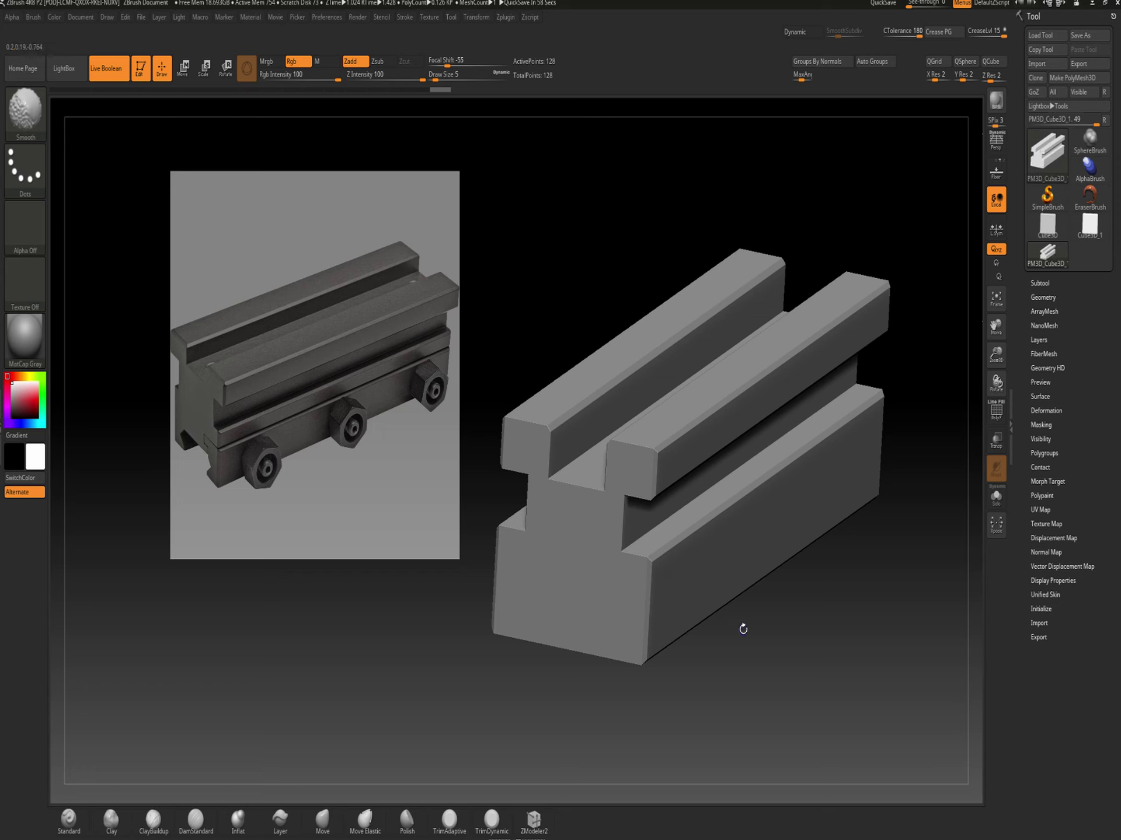
{"action": "key", "text": "shift+f"}
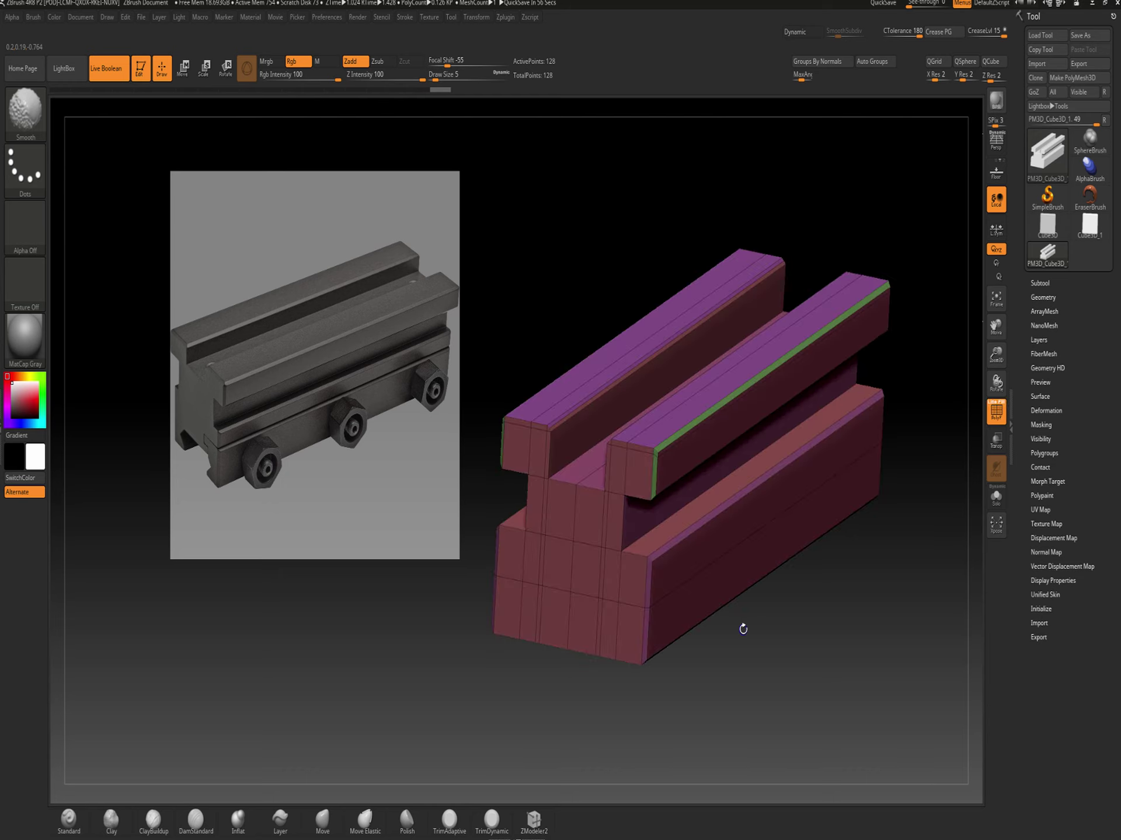
Append a Cube3D_1 as a new subtool, select it, and reinitialize it as a QCube with a resolution of 2
{"action": "left_click", "coordinate": [1040, 283]}
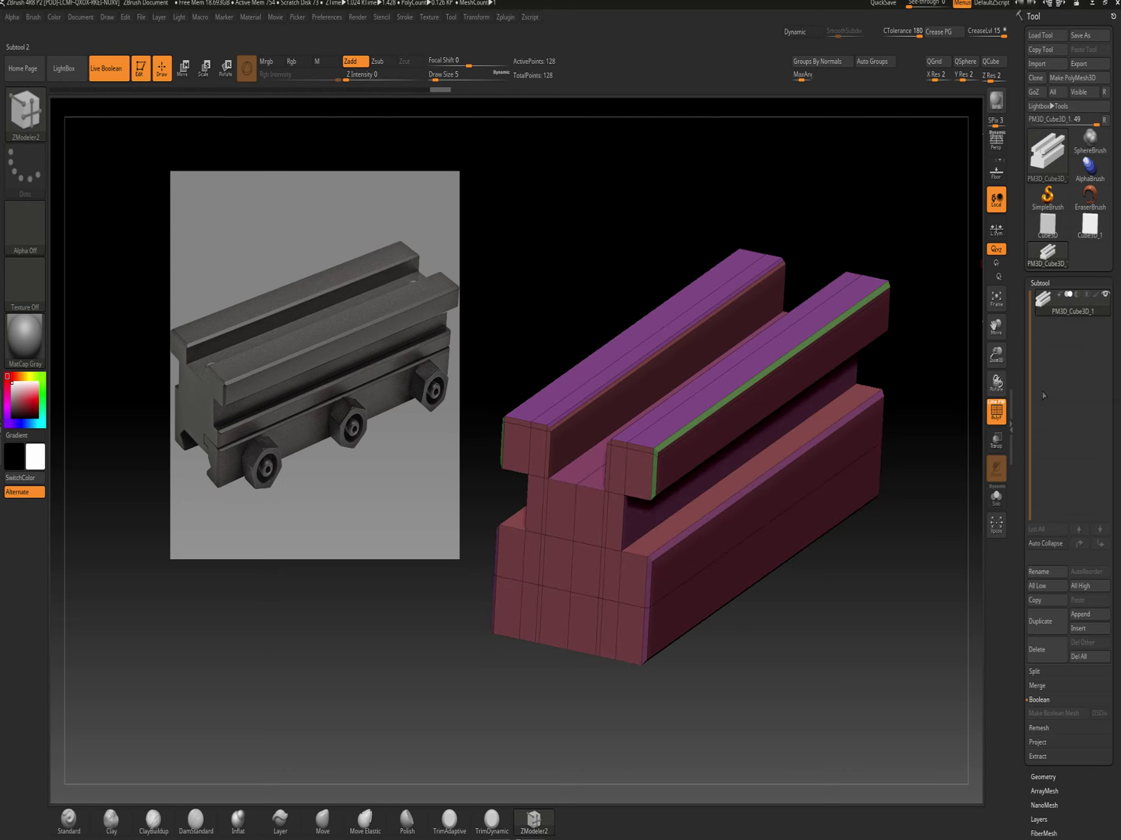
{"action": "left_click", "coordinate": [1081, 618]}
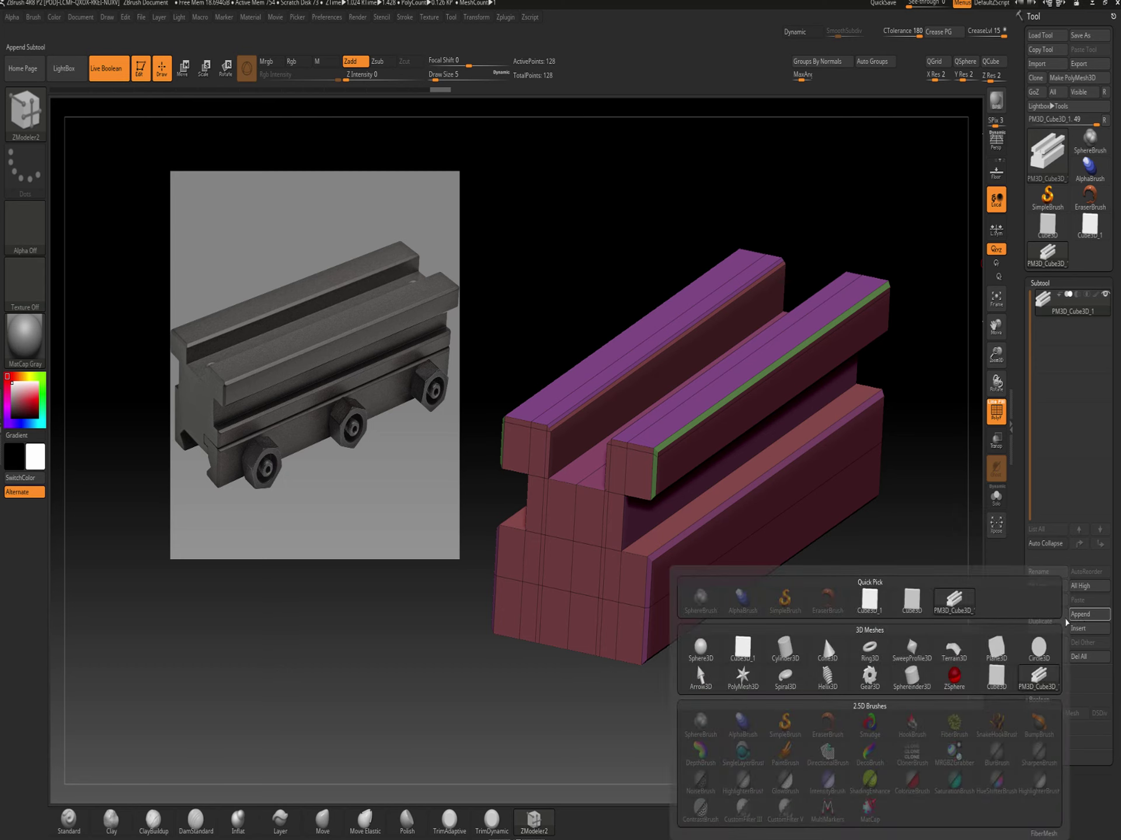
{"action": "left_click", "coordinate": [870, 601]}
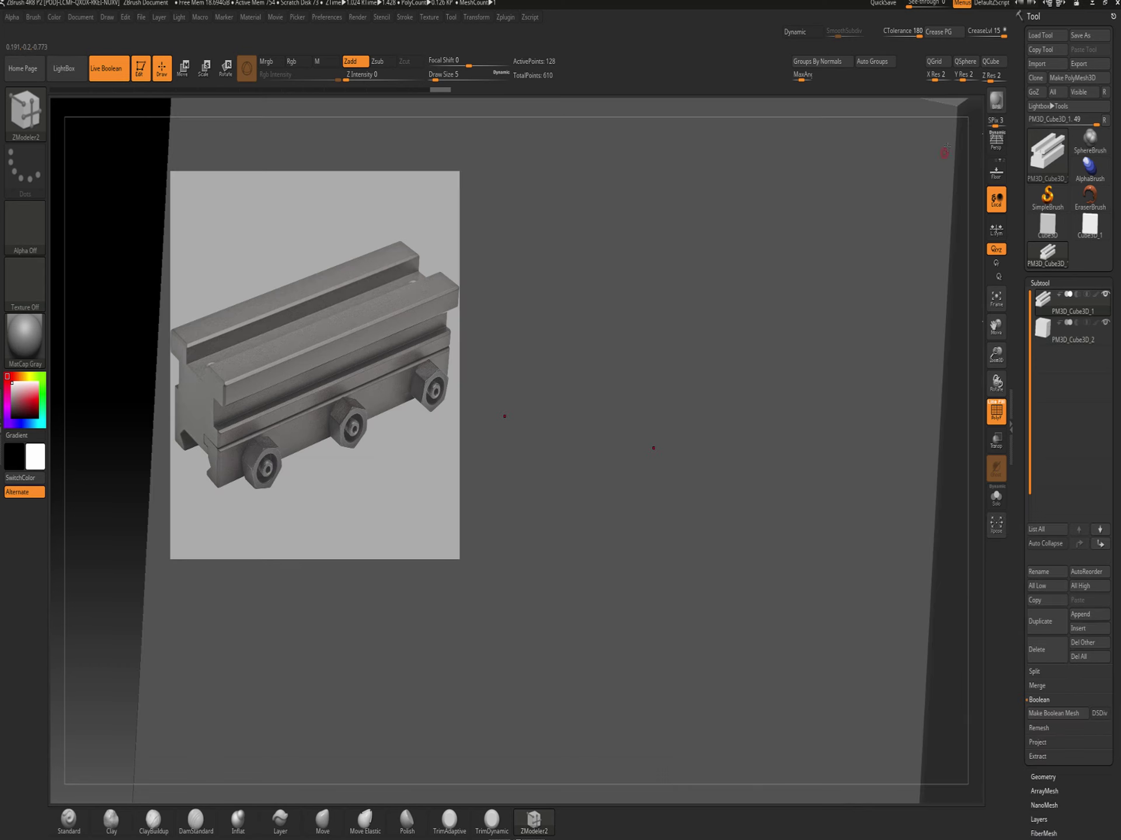
{"action": "left_click", "coordinate": [1054, 344]}
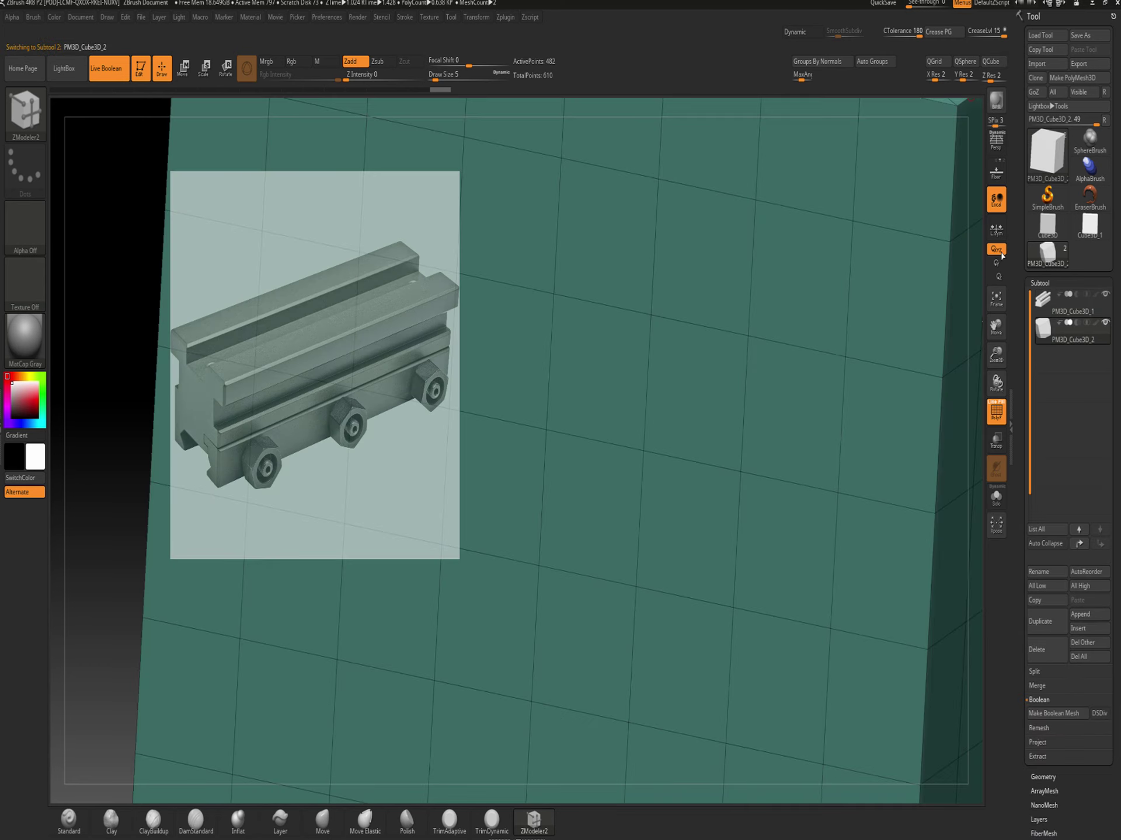
{"action": "left_click", "coordinate": [985, 64]}
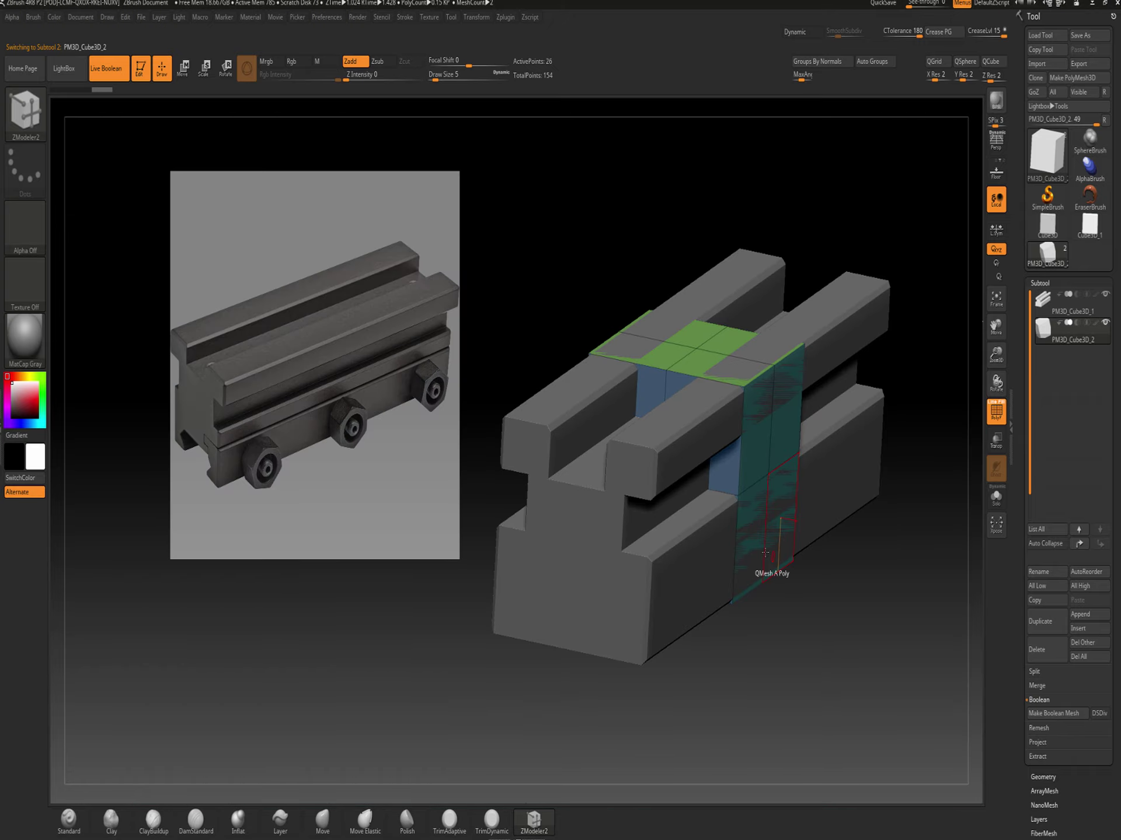
With the Move gizmo, place the new cube beneath the mount, stretch it along the mount's length, narrow it, and return to Draw mode
{"action": "left_click", "coordinate": [181, 67]}
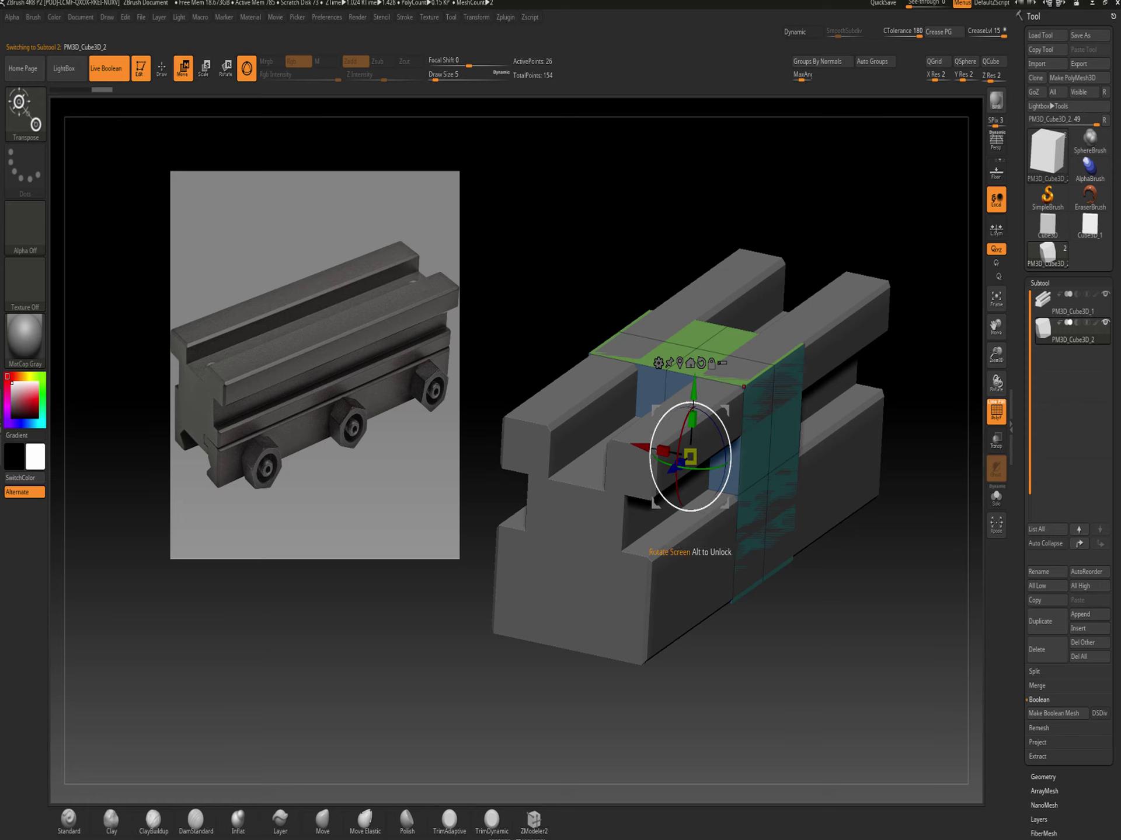
{"action": "left_click_drag", "start_coordinate": [692, 419], "coordinate": [349, 799]}
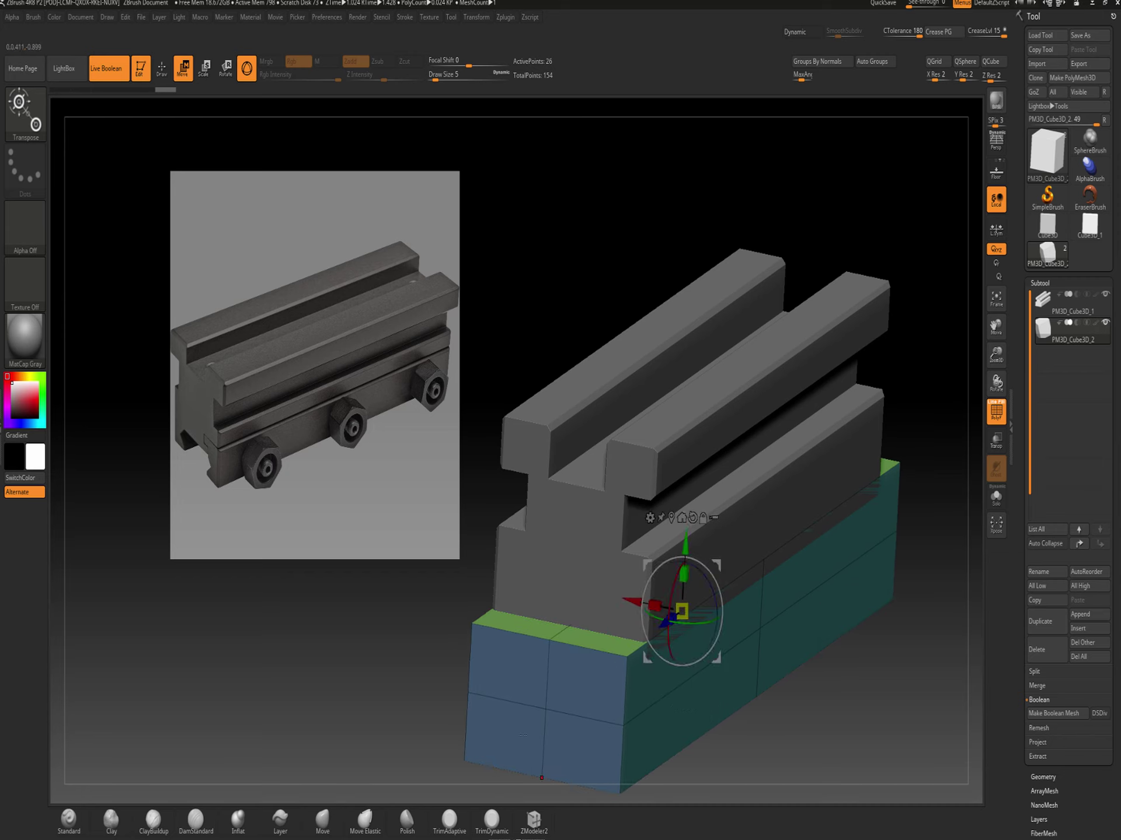
{"action": "left_click_drag", "start_coordinate": [666, 617], "coordinate": [820, 665]}
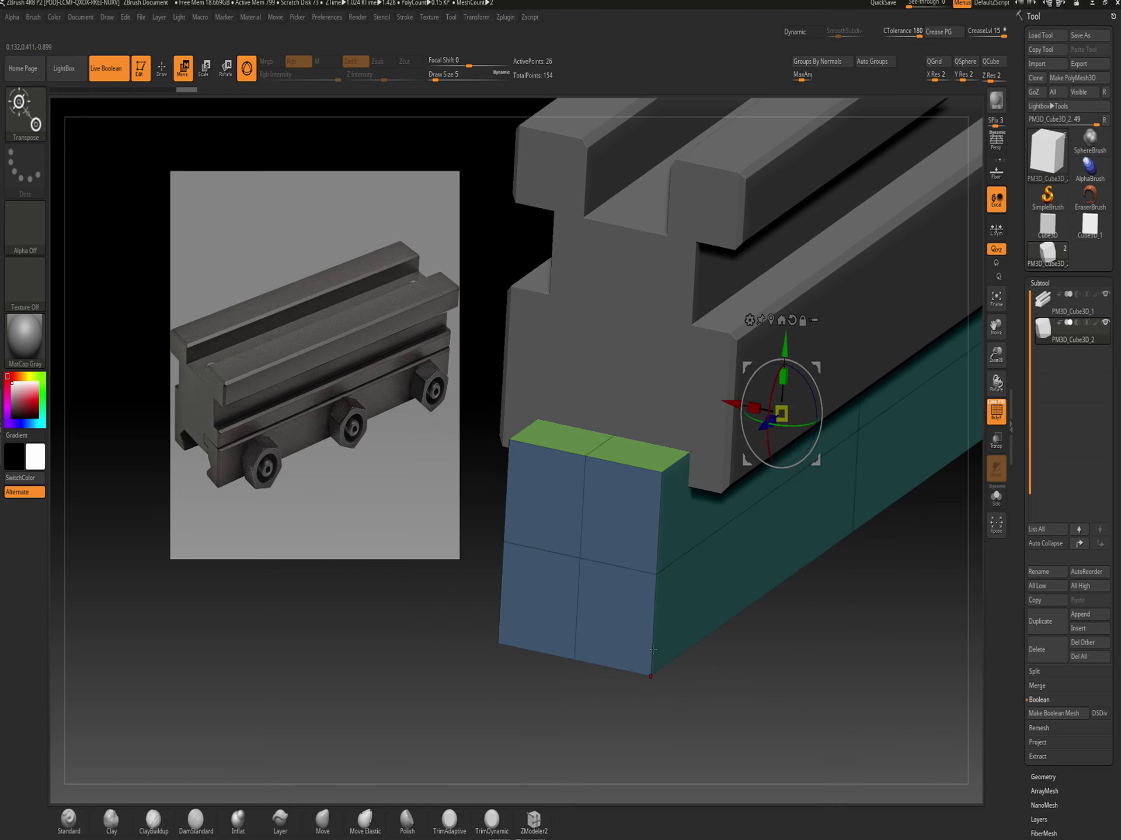
{"action": "key", "text": "q"}
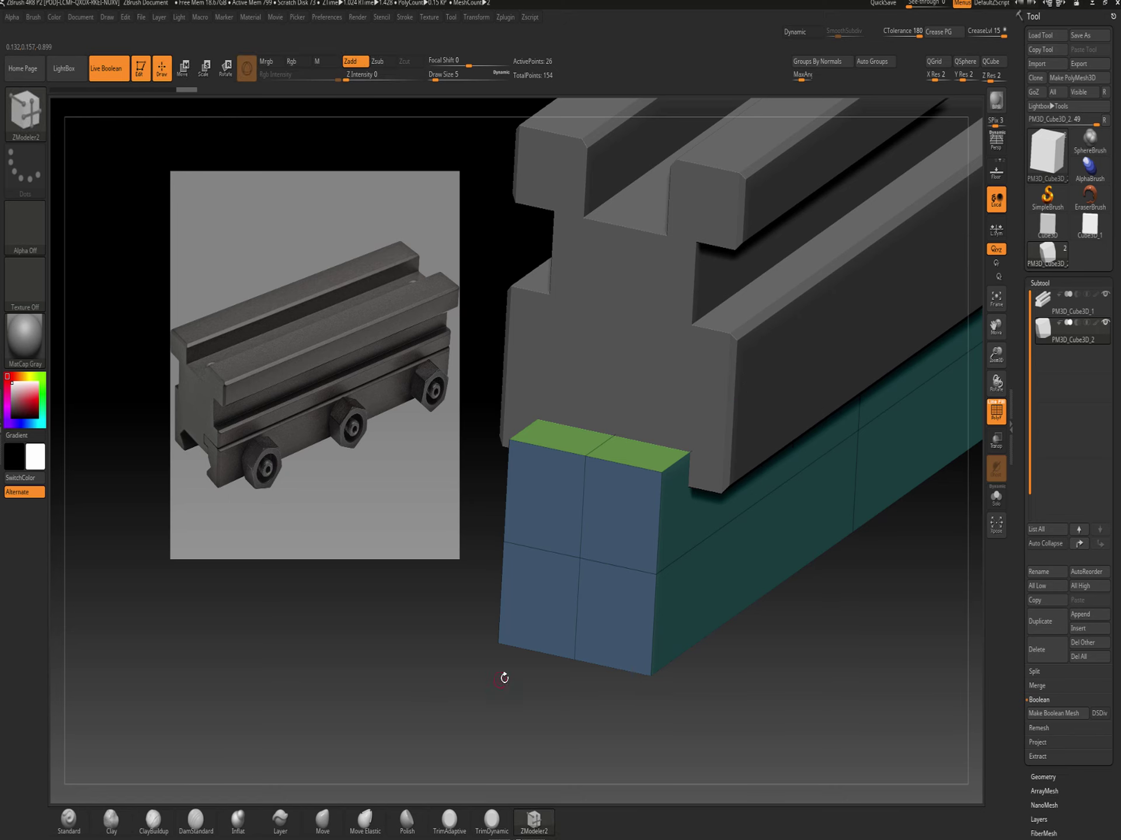
Insert single edge loops close to the bottom and top edges of the new cube using ZModeler
{"action": "key", "text": "space"}
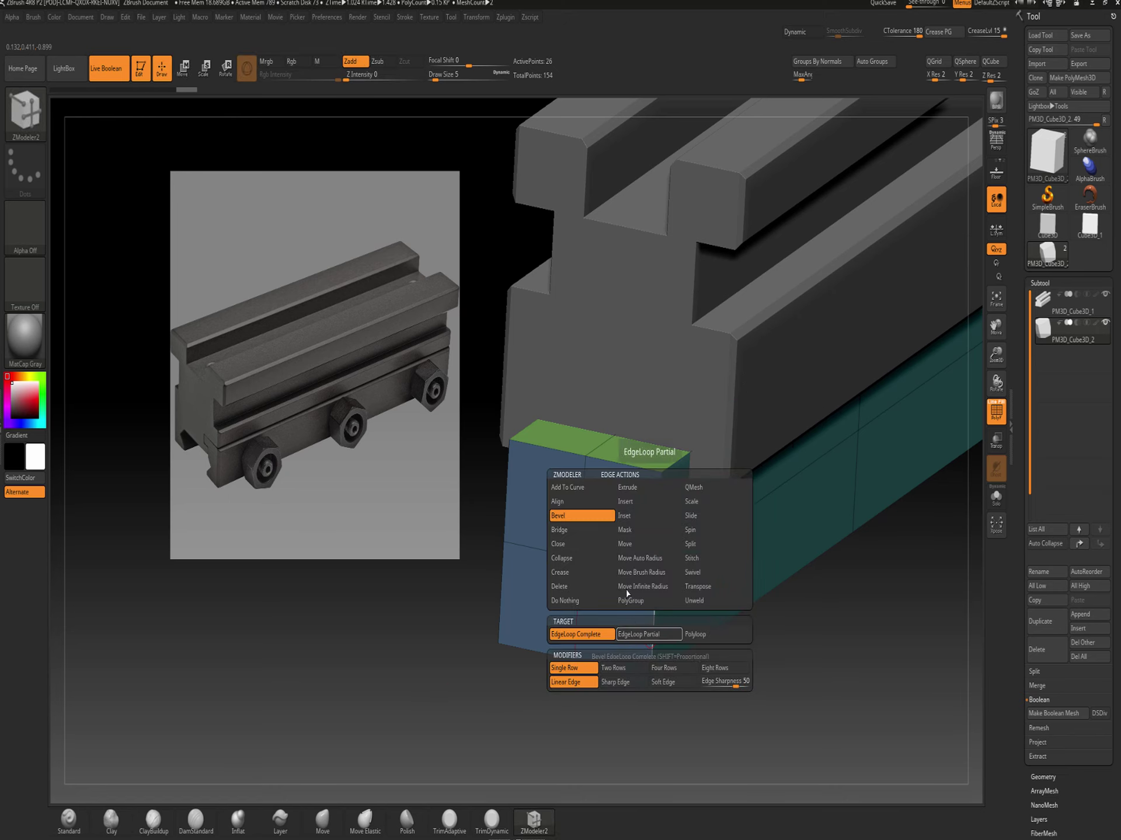
{"action": "left_click", "coordinate": [648, 501]}
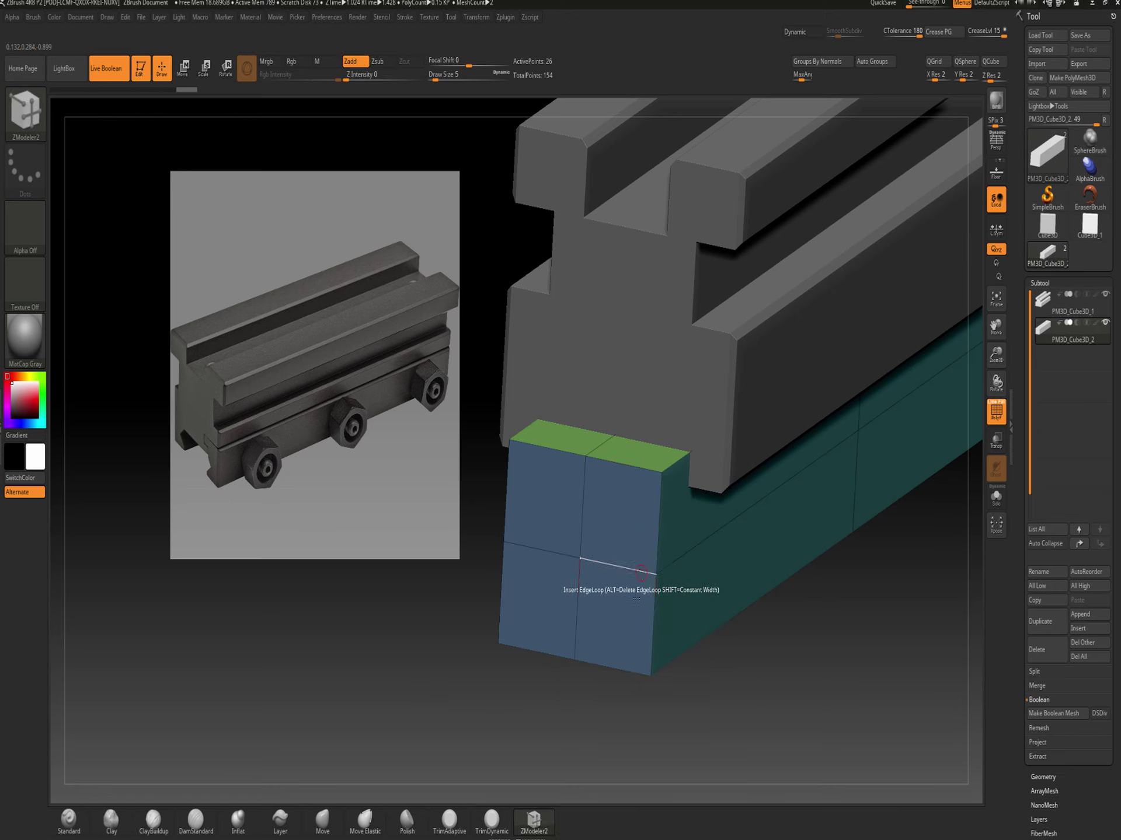
{"action": "left_click", "coordinate": [656, 648]}
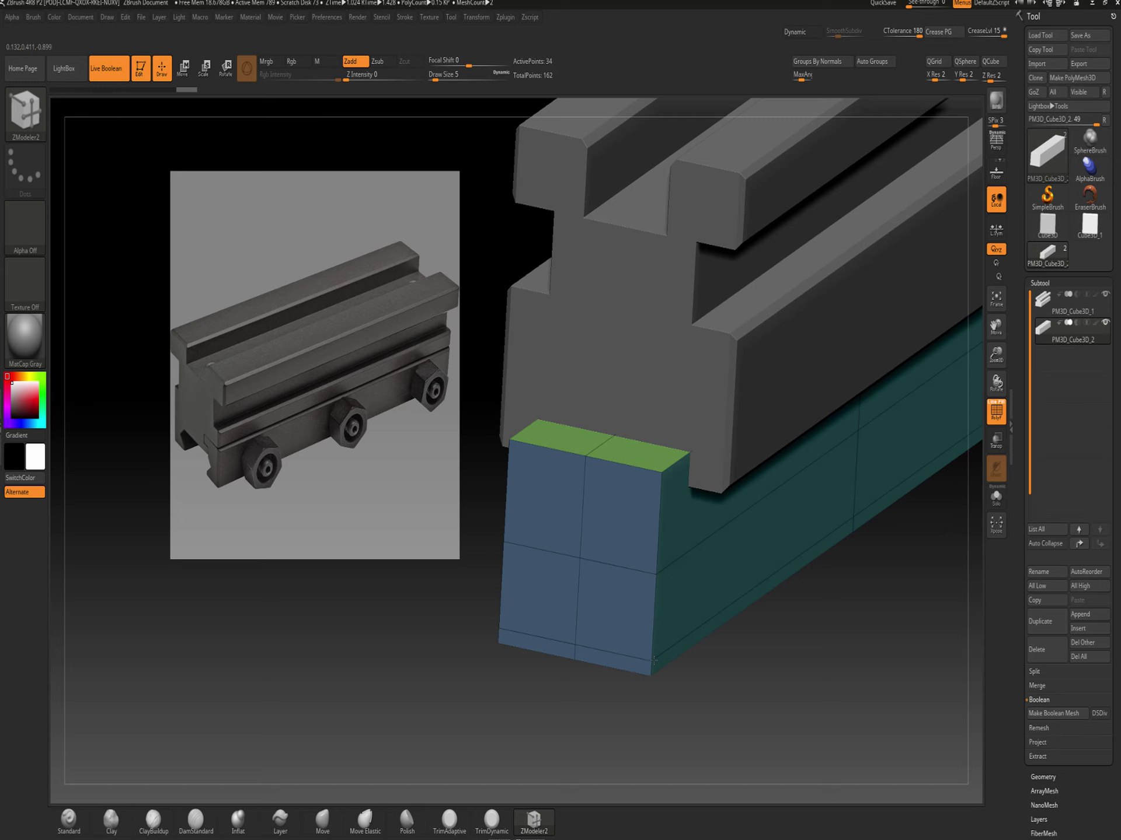
{"action": "left_click", "coordinate": [659, 483]}
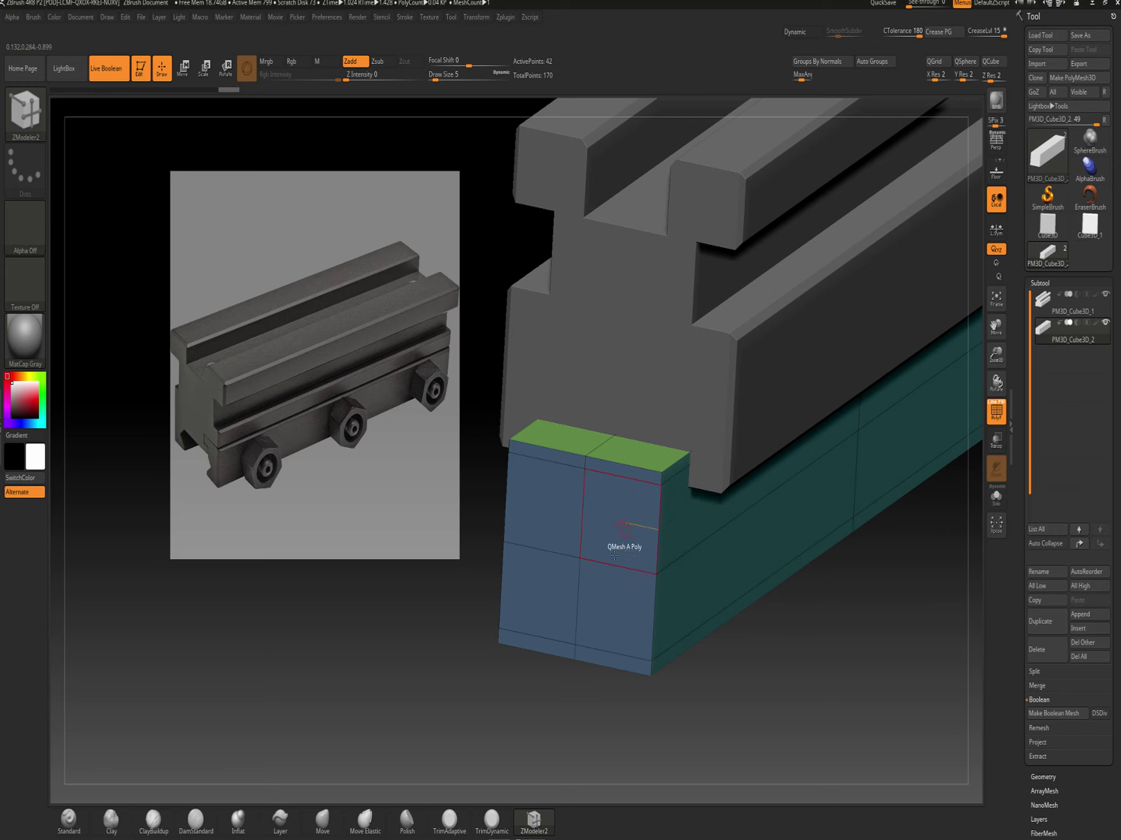
Try scaling the cube's middle edge loop with ZModeler's Scale and EdgeLoop Complete, and undo it
{"action": "key", "text": "space"}
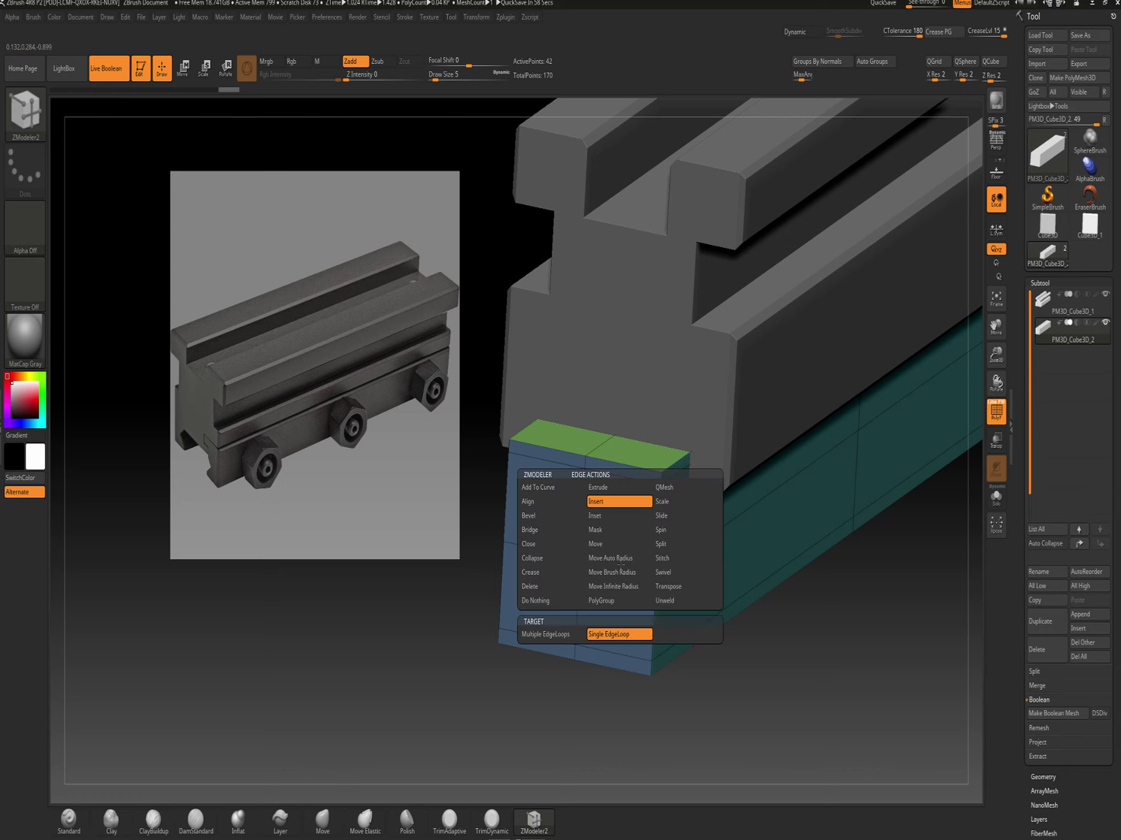
{"action": "left_click", "coordinate": [662, 501]}
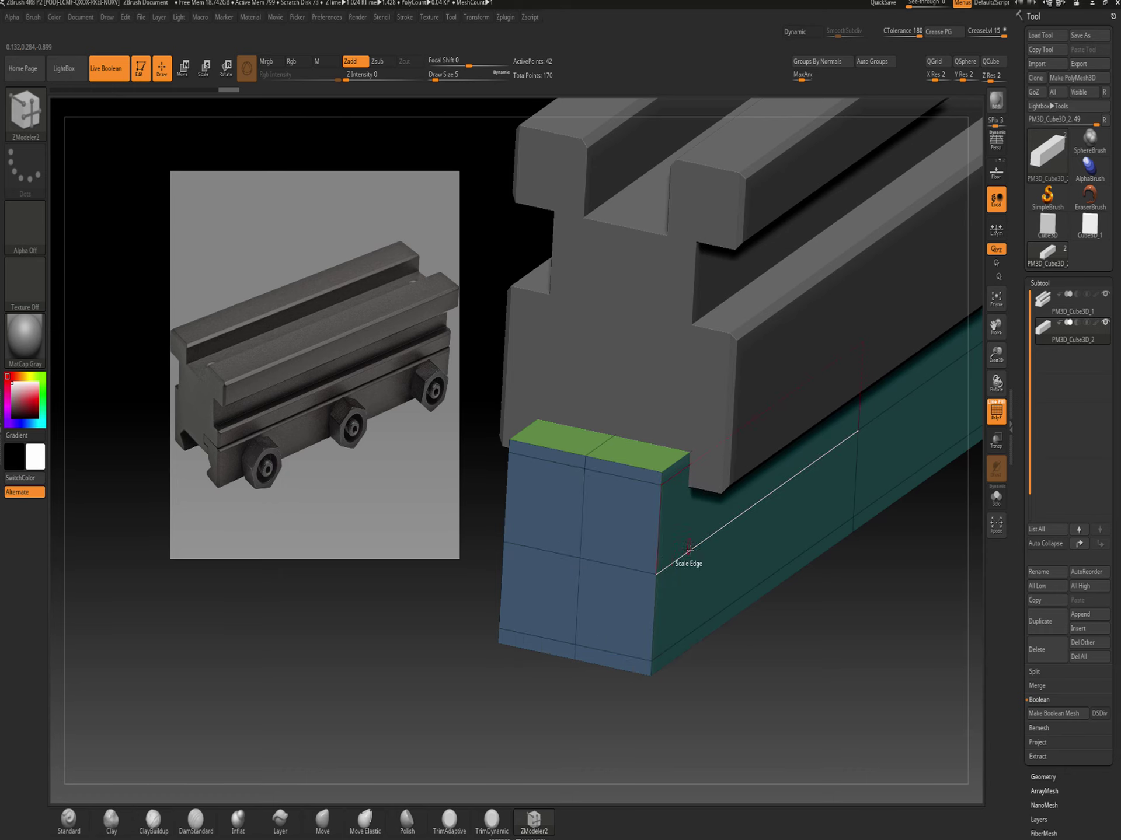
{"action": "key", "text": "space"}
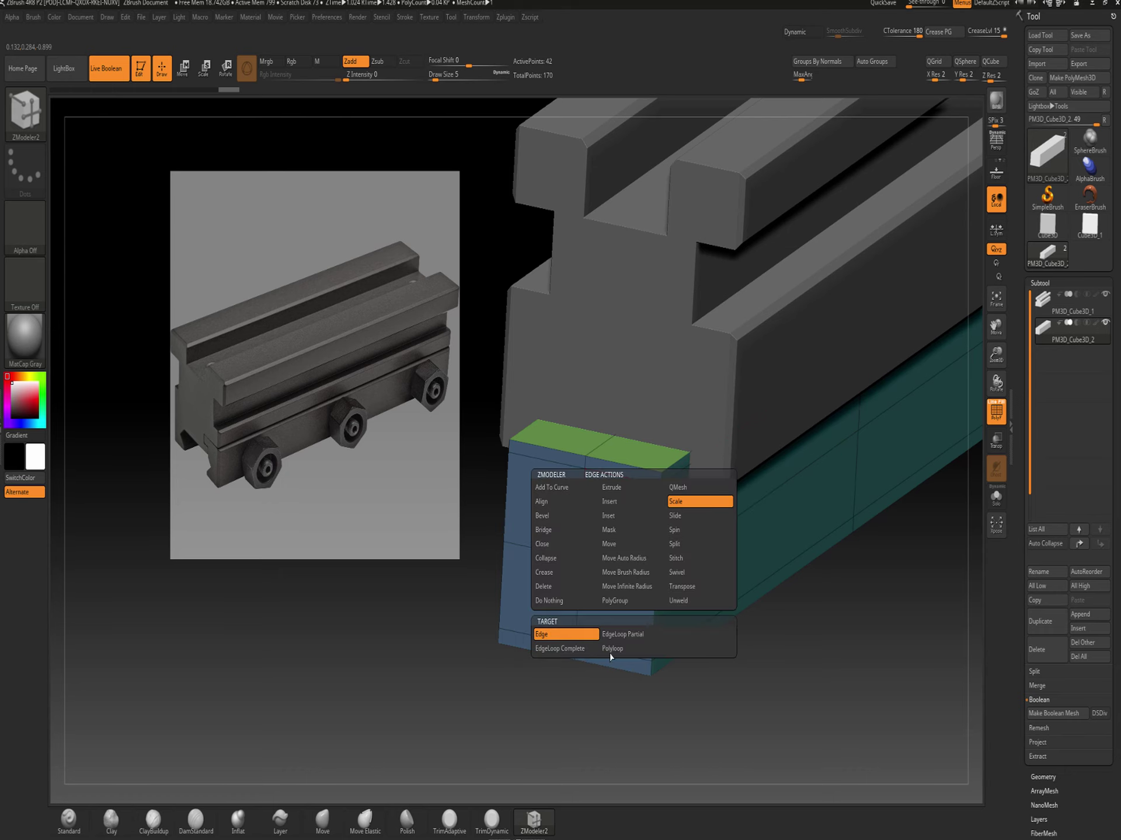
{"action": "left_click", "coordinate": [559, 648]}
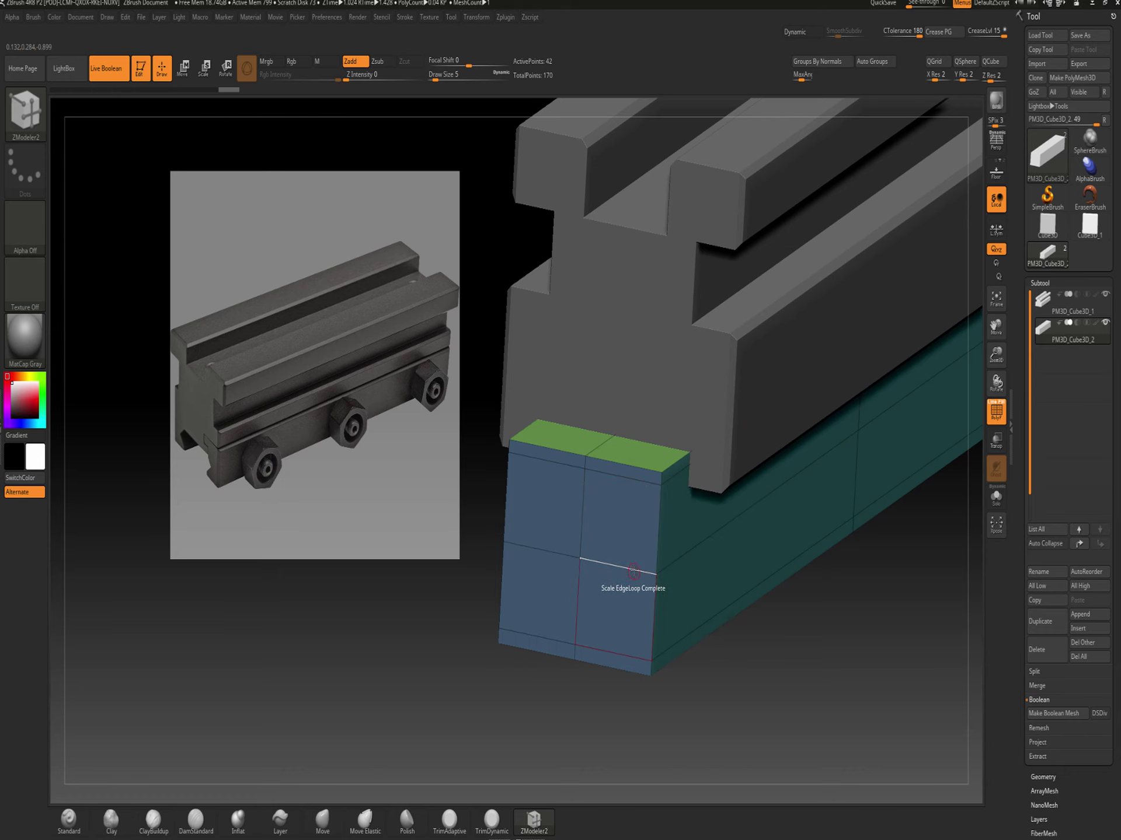
{"action": "mouse_move", "coordinate": [633, 571]}
{"action": "left_mouse_down"}
{"action": "mouse_move", "coordinate": [677, 625]}
{"action": "mouse_move", "coordinate": [670, 592]}
{"action": "left_mouse_up"}
{"action": "key", "text": "ctrl+z"}
From the front view, mask all but the cube's middle loop, scale that loop outward along X into a hexagonal profile, and clear the mask
{"action": "left_click_drag", "start_coordinate": [757, 658], "coordinate": [770, 648], "text": "shift"}
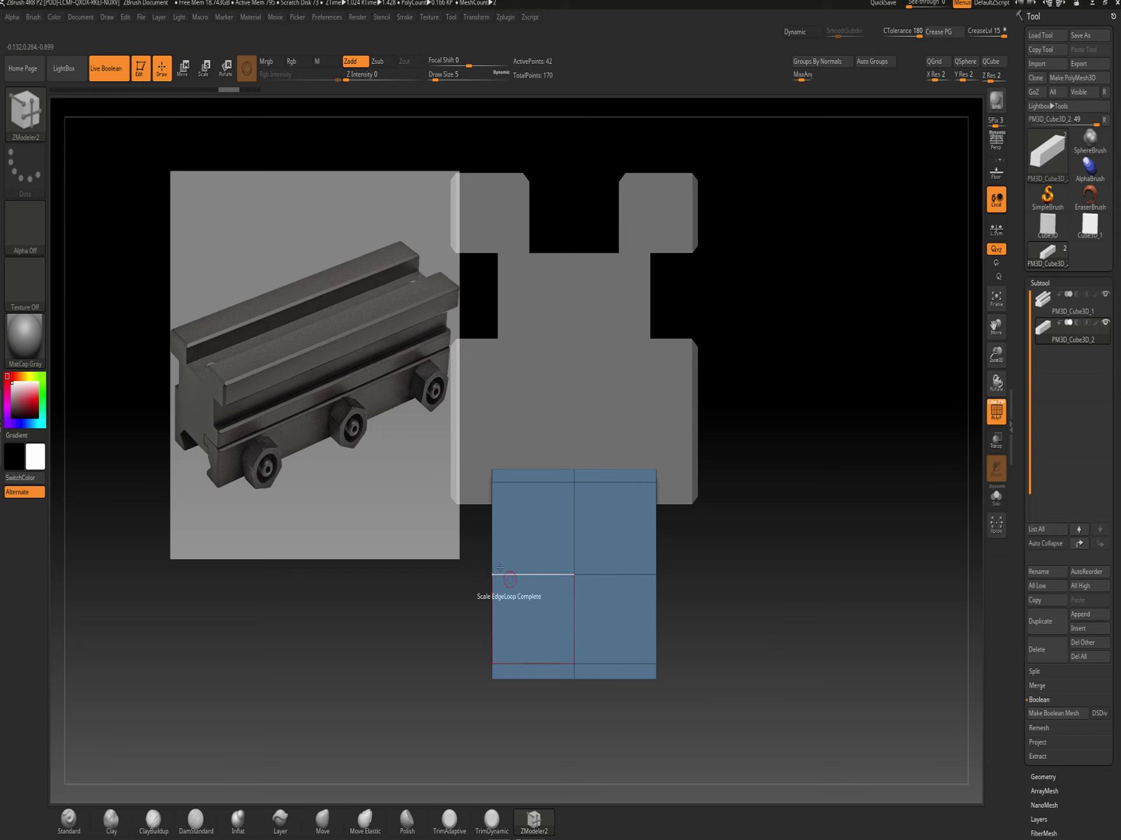
{"action": "key", "text": "ctrl"}
{"action": "left_click_drag", "start_coordinate": [469, 610], "coordinate": [714, 537], "text": "ctrl"}
{"action": "key", "text": "w"}
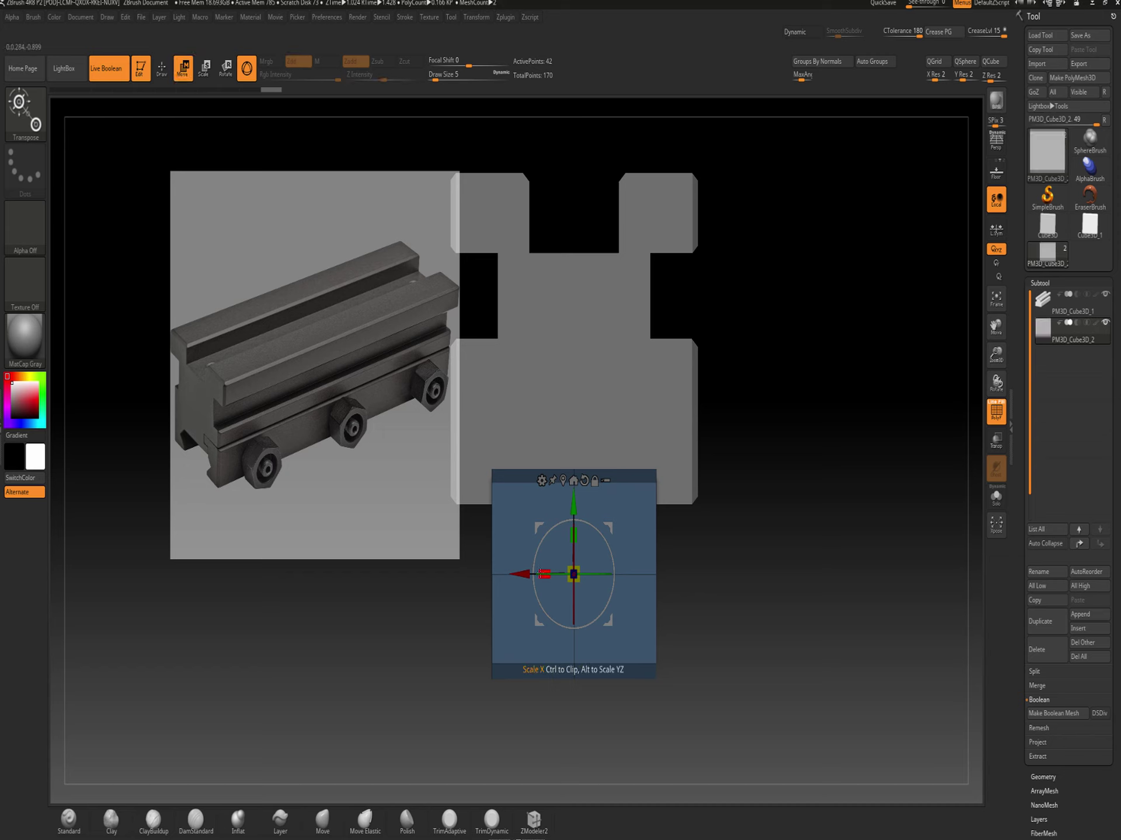
{"action": "left_click_drag", "start_coordinate": [533, 573], "coordinate": [368, 561]}
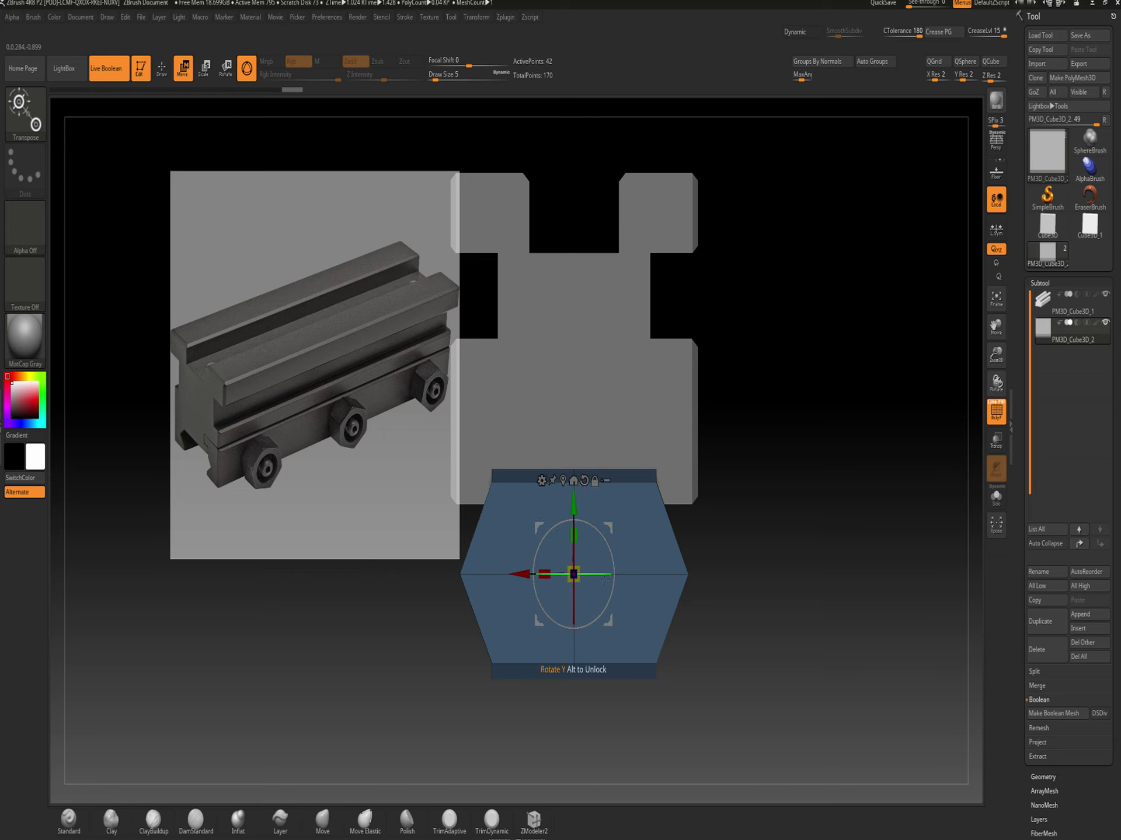
{"action": "left_click_drag", "start_coordinate": [779, 526], "coordinate": [810, 509], "text": "ctrl"}
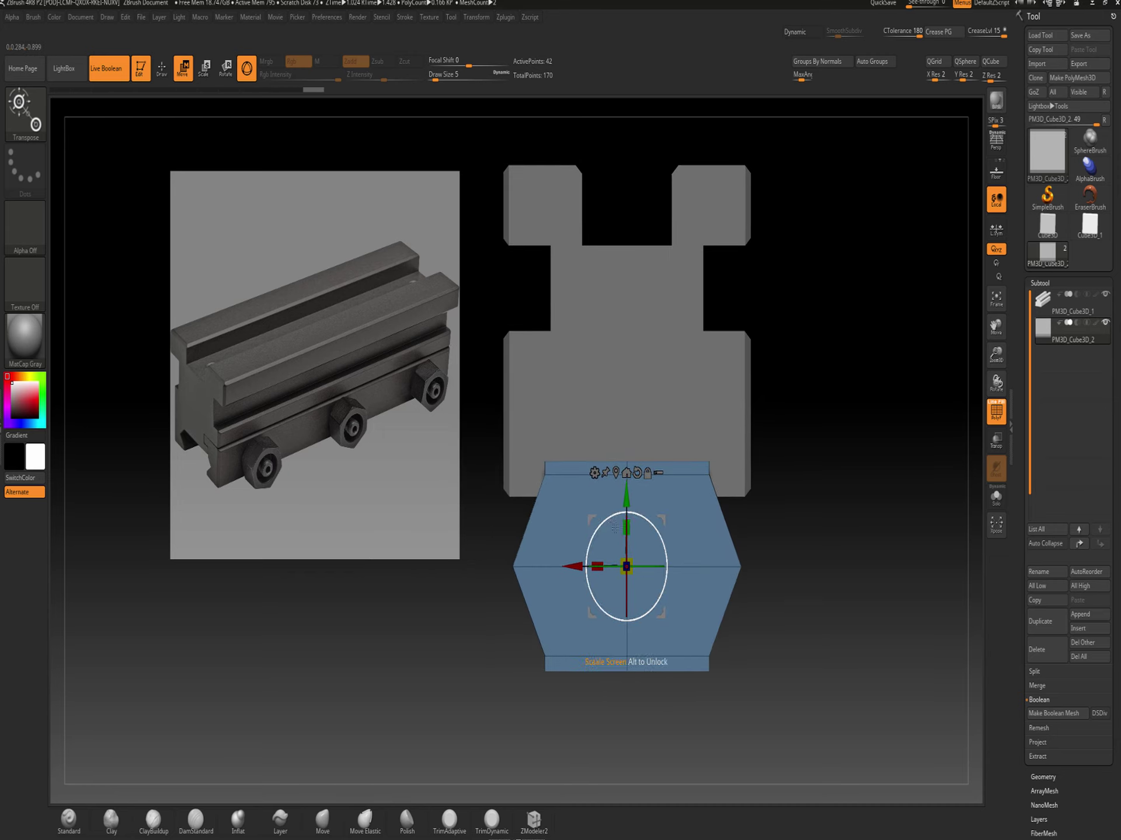
Flatten and shrink the hexagonal piece with the gizmo and position it in the lower part of the mount's bottom block
{"action": "left_click_drag", "start_coordinate": [626, 528], "coordinate": [585, 745]}
{"action": "left_click_drag", "start_coordinate": [620, 498], "coordinate": [611, 368]}
{"action": "left_click_drag", "start_coordinate": [598, 437], "coordinate": [698, 471]}
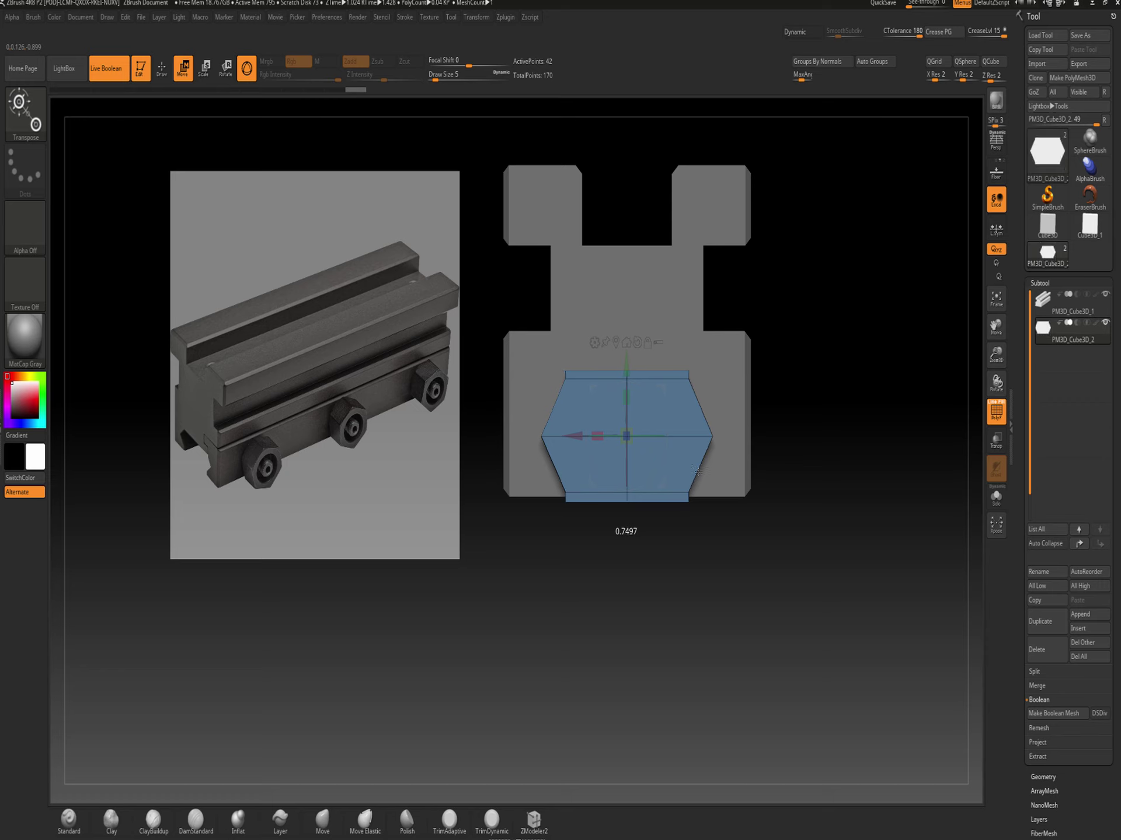
{"action": "left_click_drag", "start_coordinate": [767, 440], "coordinate": [772, 496], "text": "alt"}
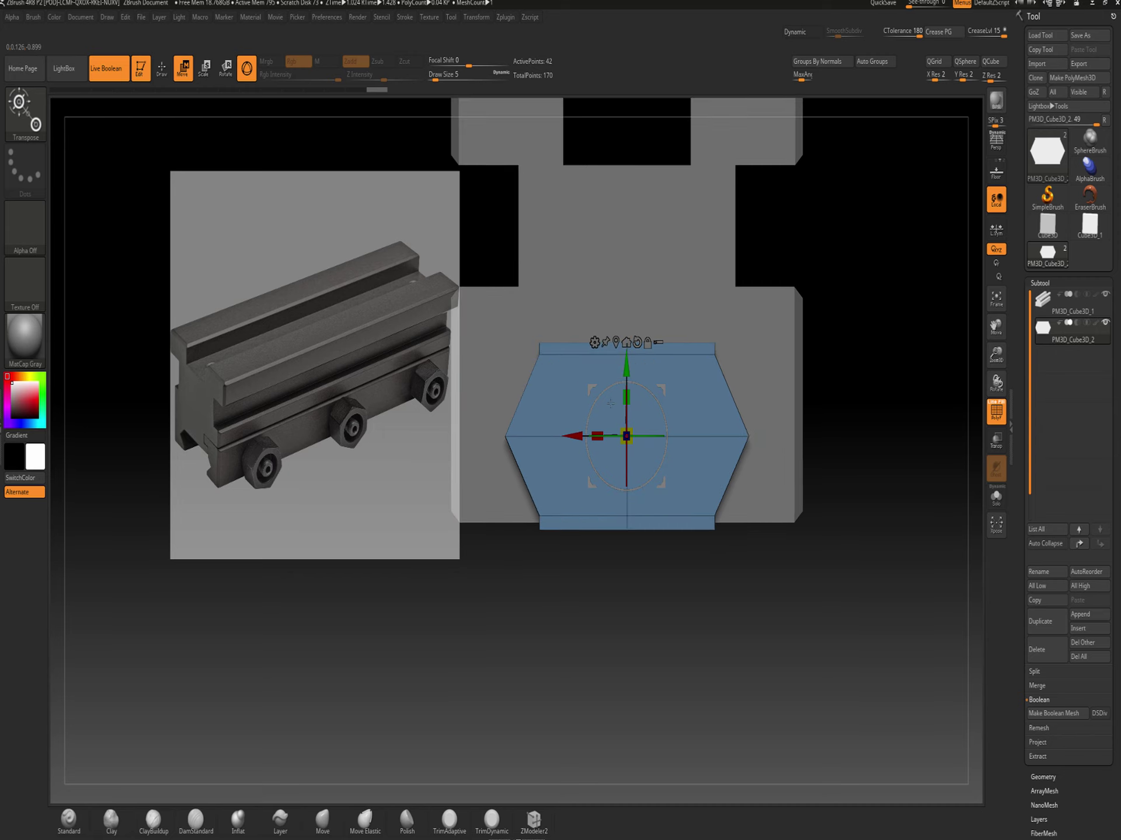
{"action": "left_click_drag", "start_coordinate": [625, 399], "coordinate": [584, 579]}
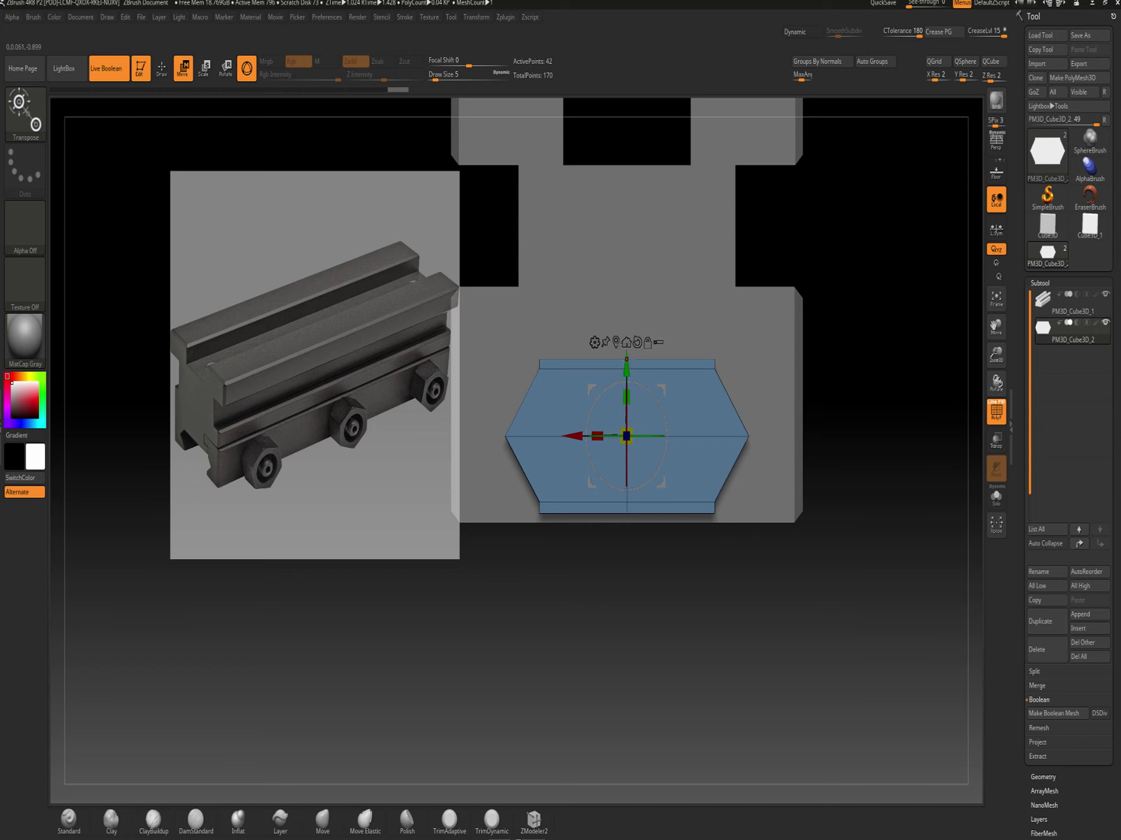
{"action": "left_click_drag", "start_coordinate": [625, 369], "coordinate": [624, 380]}
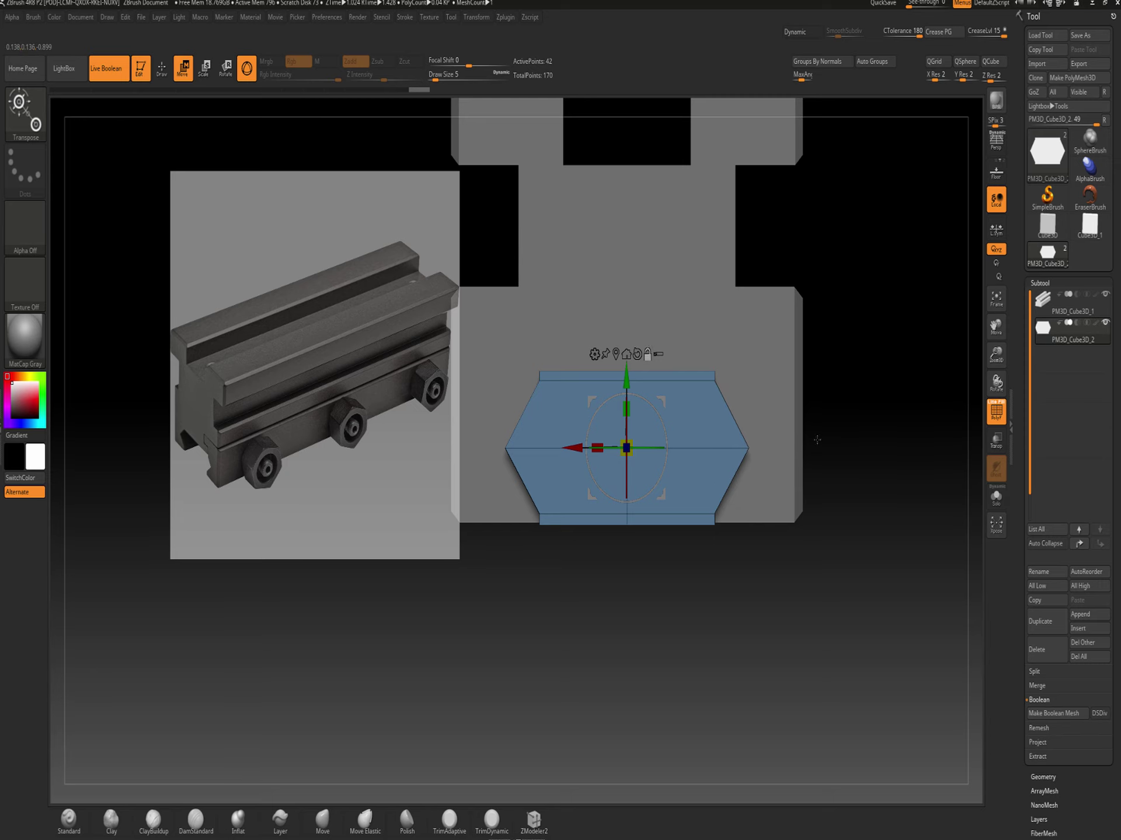
Using masks, extend the hexagonal piece's bottom band slightly downward and its top band slightly upward, and clear the mask
{"action": "left_click_drag", "start_coordinate": [504, 568], "coordinate": [741, 520], "text": "ctrl"}
{"action": "left_click", "coordinate": [827, 543], "text": "ctrl"}
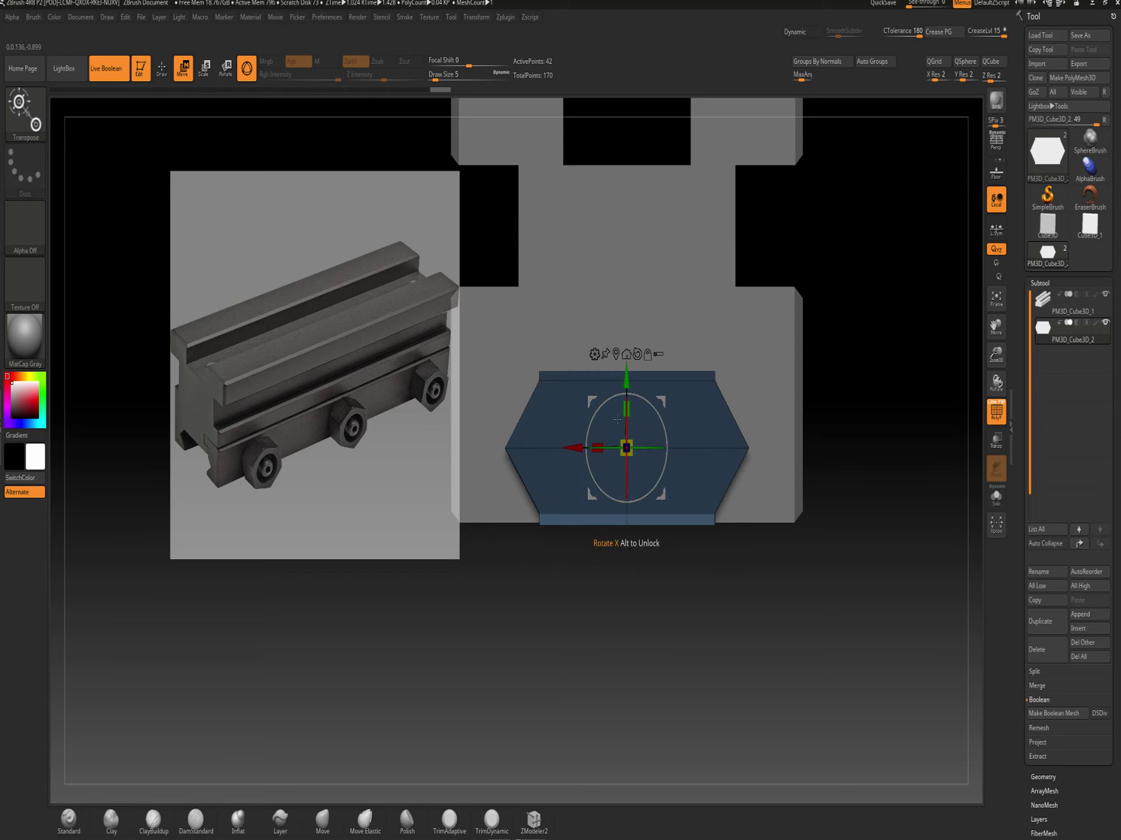
{"action": "left_click_drag", "start_coordinate": [626, 378], "coordinate": [625, 388]}
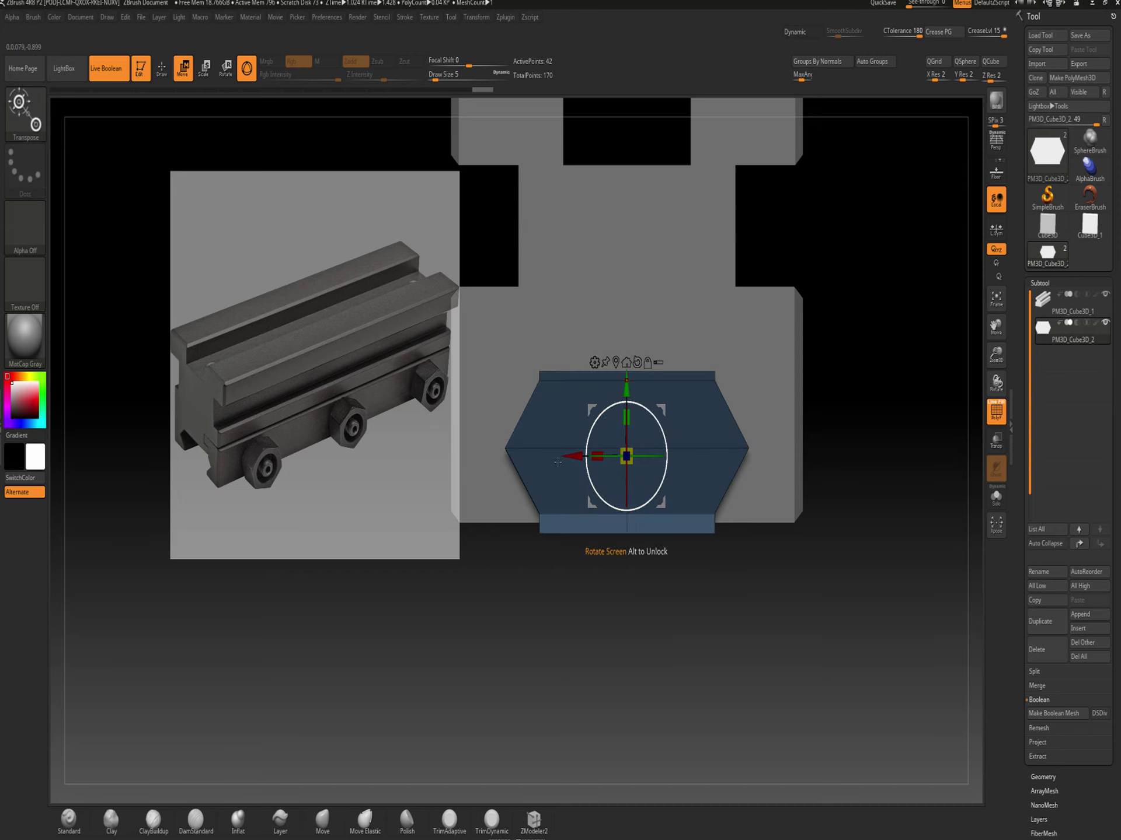
{"action": "mouse_move", "coordinate": [497, 614]}
{"action": "left_mouse_down", "text": "ctrl"}
{"action": "mouse_move", "coordinate": [586, 618]}
{"action": "mouse_move", "coordinate": [779, 379]}
{"action": "left_mouse_up", "text": "ctrl"}
{"action": "left_click_drag", "start_coordinate": [626, 386], "coordinate": [628, 380]}
{"action": "left_click_drag", "start_coordinate": [596, 562], "coordinate": [671, 623], "text": "ctrl"}
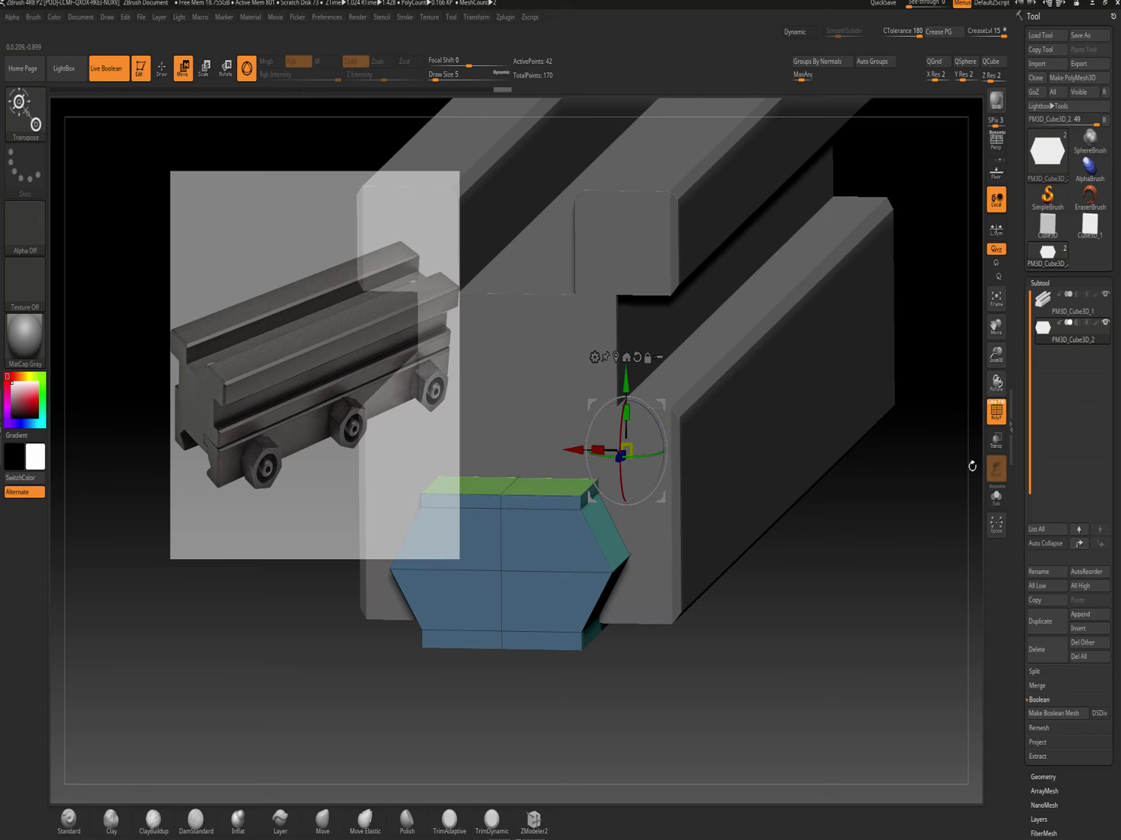
Set the hexagonal subtool to Boolean subtraction, hide the polyframe, return to Draw mode, and inspect the cut slot from several angles
{"action": "left_click", "coordinate": [1077, 322]}
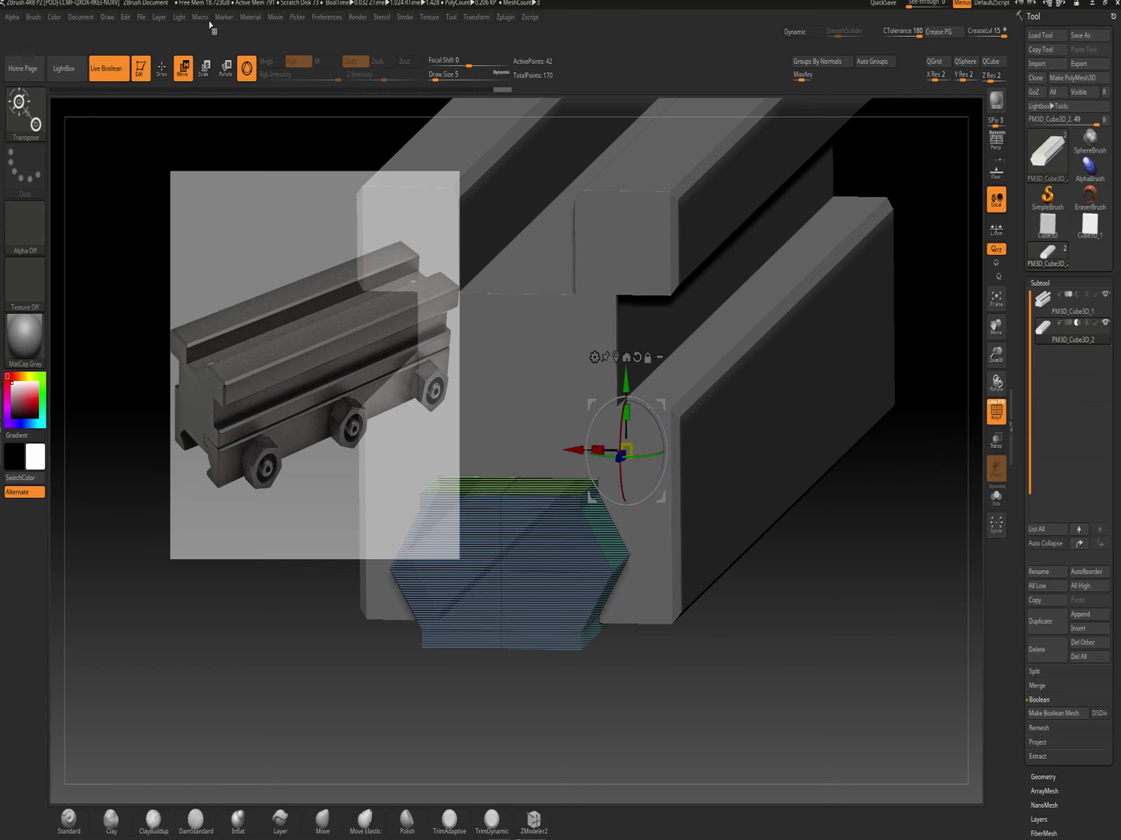
{"action": "left_click", "coordinate": [996, 411]}
{"action": "left_click_drag", "start_coordinate": [864, 496], "coordinate": [780, 560], "text": "alt"}
{"action": "left_click", "coordinate": [166, 69]}
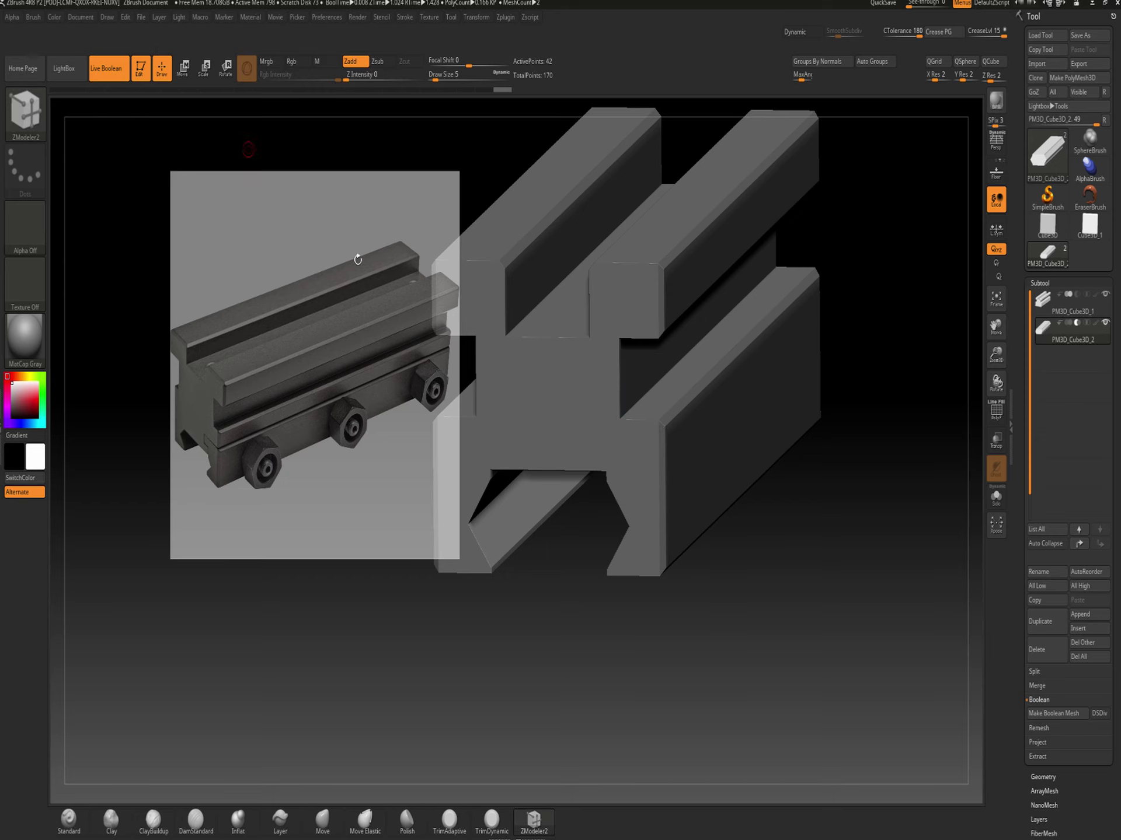
{"action": "mouse_move", "coordinate": [681, 629]}
{"action": "left_mouse_down", "text": "alt"}
{"action": "mouse_move", "coordinate": [662, 644]}
{"action": "mouse_move", "coordinate": [776, 671]}
{"action": "mouse_move", "coordinate": [748, 675]}
{"action": "left_mouse_up", "text": "alt"}
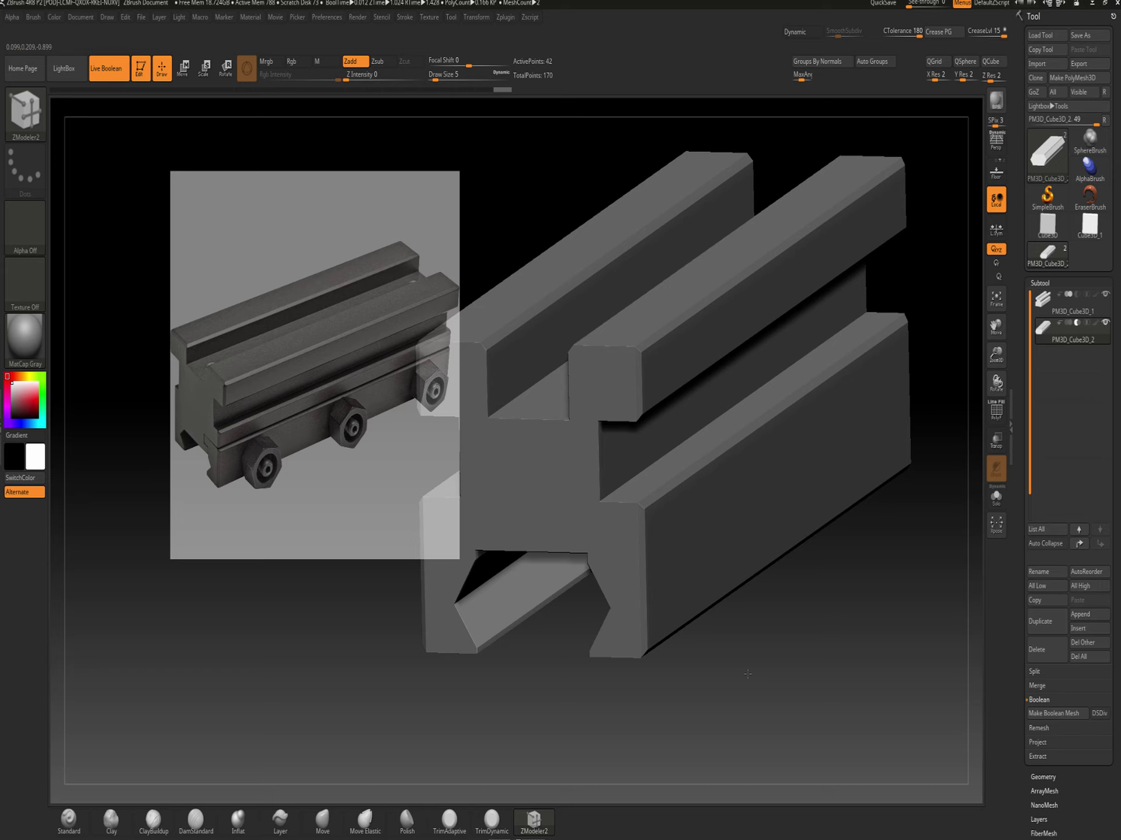
{"action": "left_click_drag", "start_coordinate": [747, 674], "coordinate": [752, 674]}
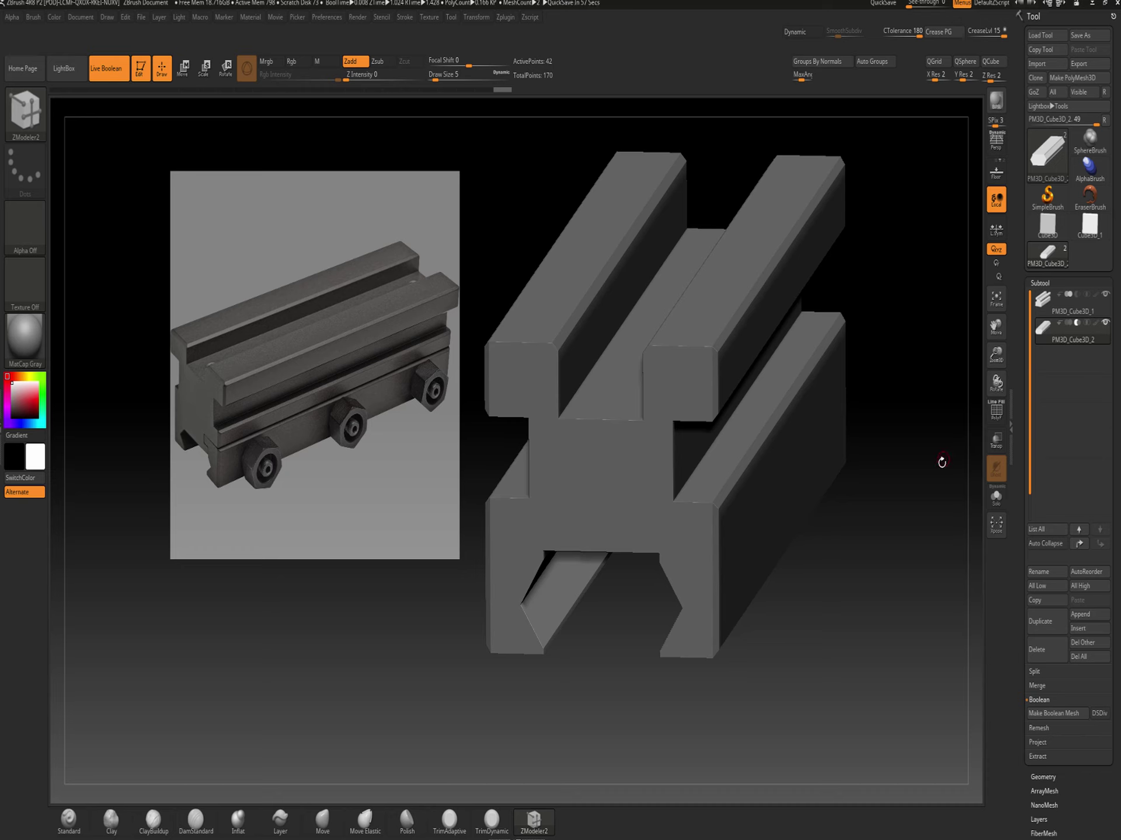
{"action": "left_click_drag", "start_coordinate": [827, 547], "coordinate": [833, 586]}
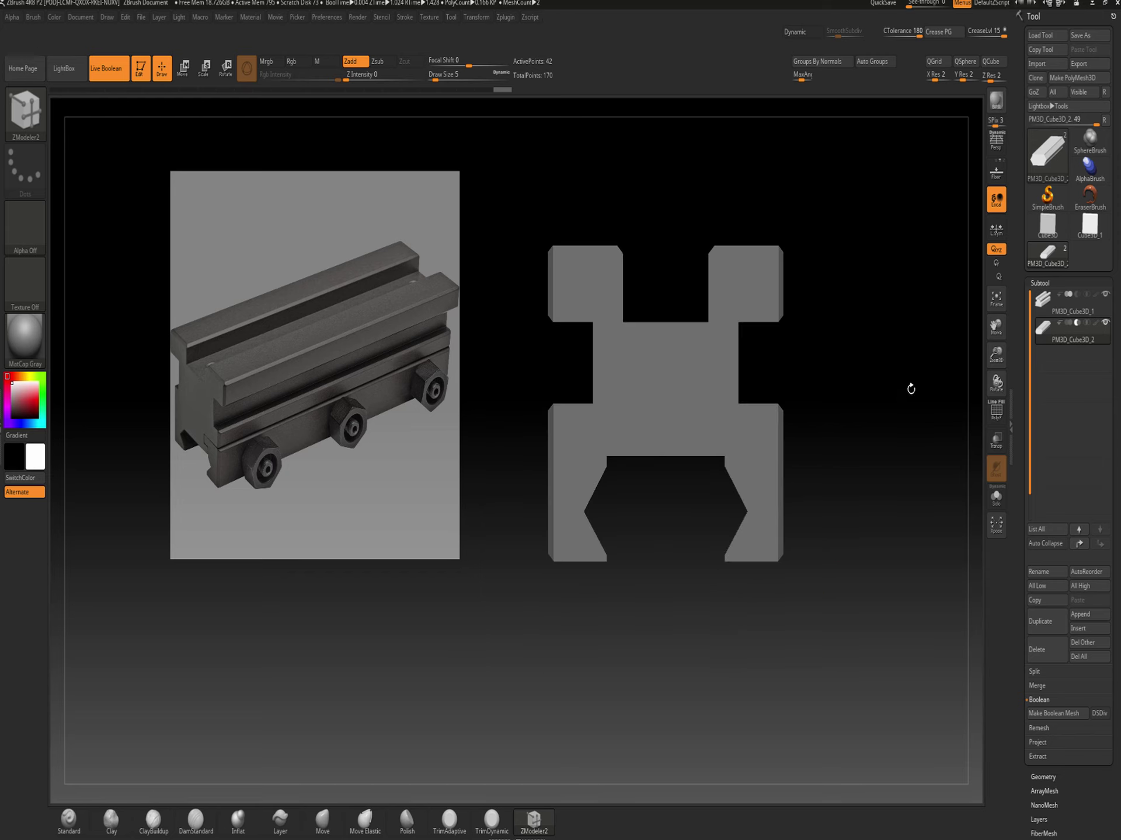
With the polyframe shown, lower the cutter slightly and reduce its height with the gizmo, and check the slot from the front without the polyframe
{"action": "left_click", "coordinate": [1003, 413]}
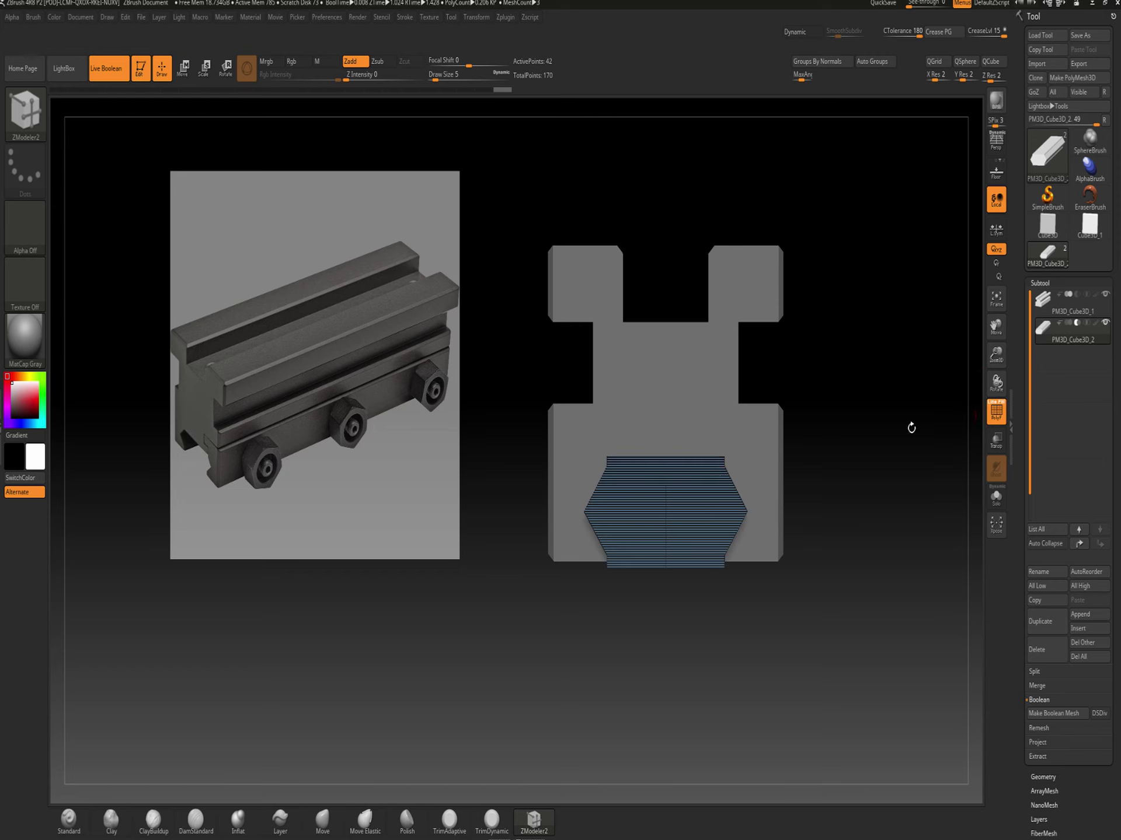
{"action": "key", "text": "w"}
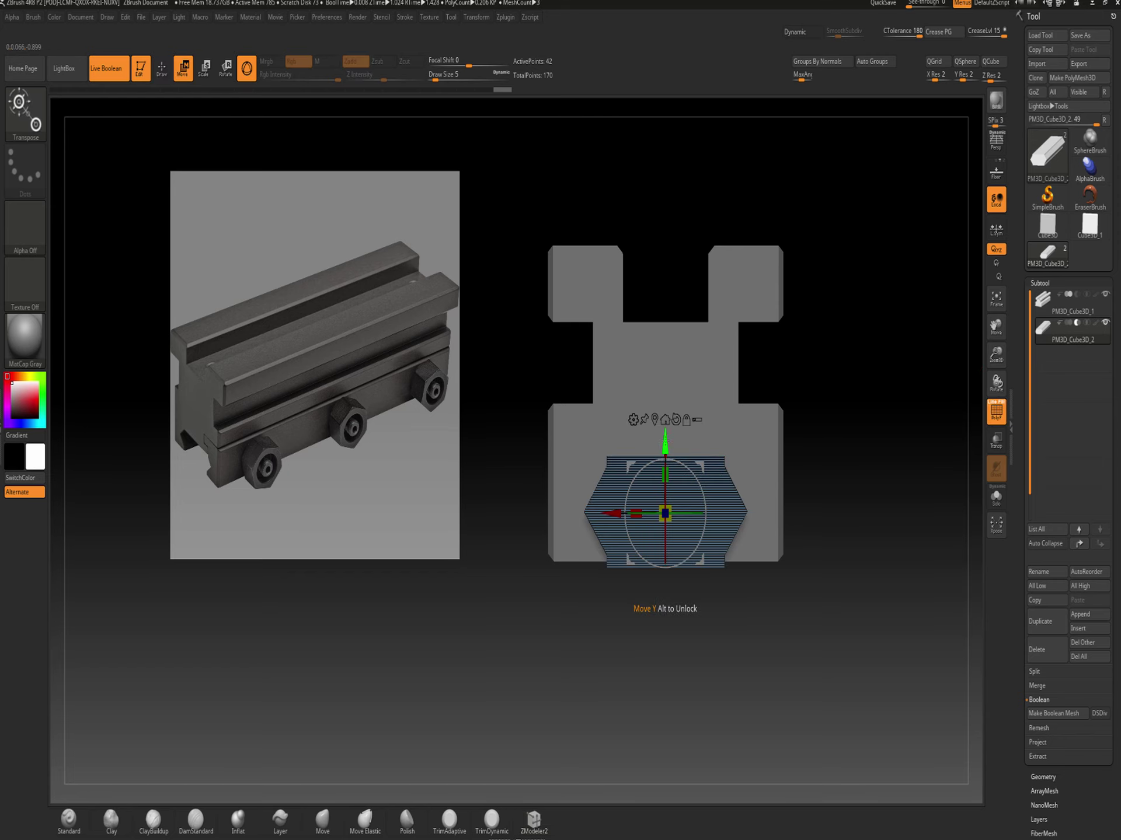
{"action": "left_click_drag", "start_coordinate": [664, 445], "coordinate": [664, 446]}
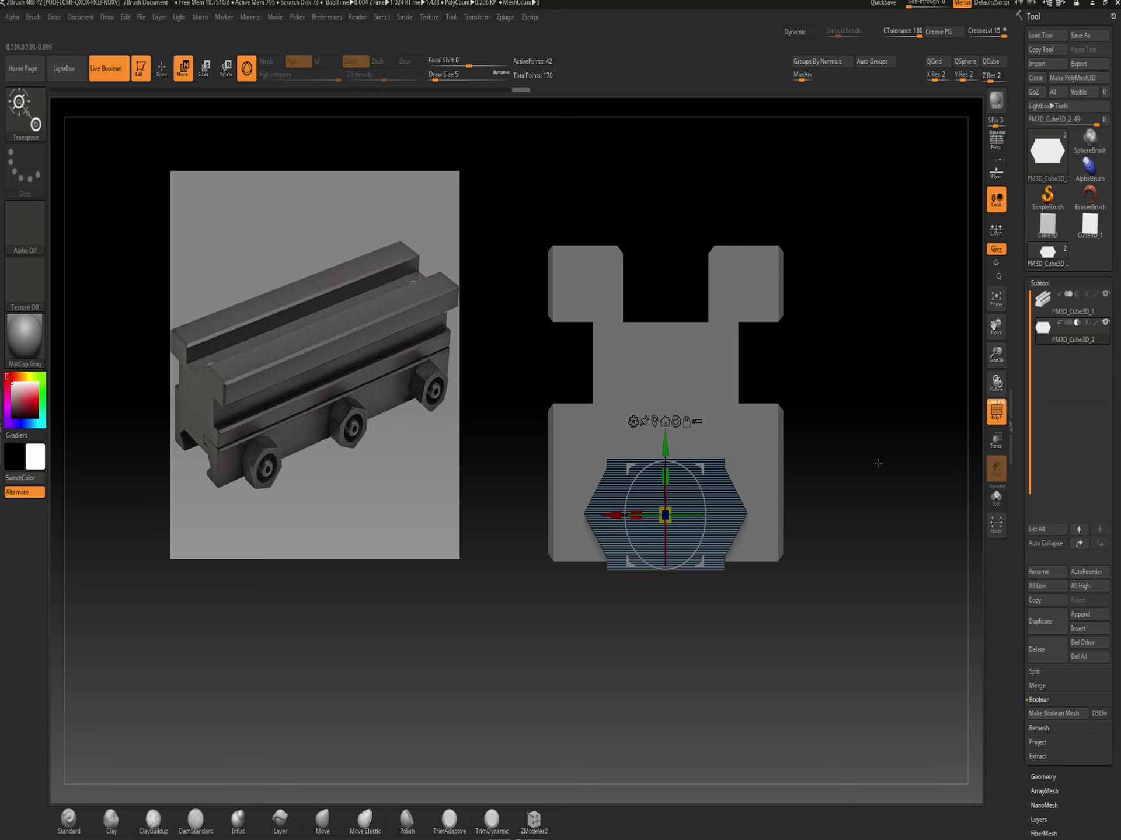
{"action": "left_click_drag", "start_coordinate": [661, 456], "coordinate": [661, 456]}
{"action": "left_click_drag", "start_coordinate": [864, 517], "coordinate": [863, 557], "text": "alt"}
{"action": "left_click_drag", "start_coordinate": [638, 454], "coordinate": [659, 529]}
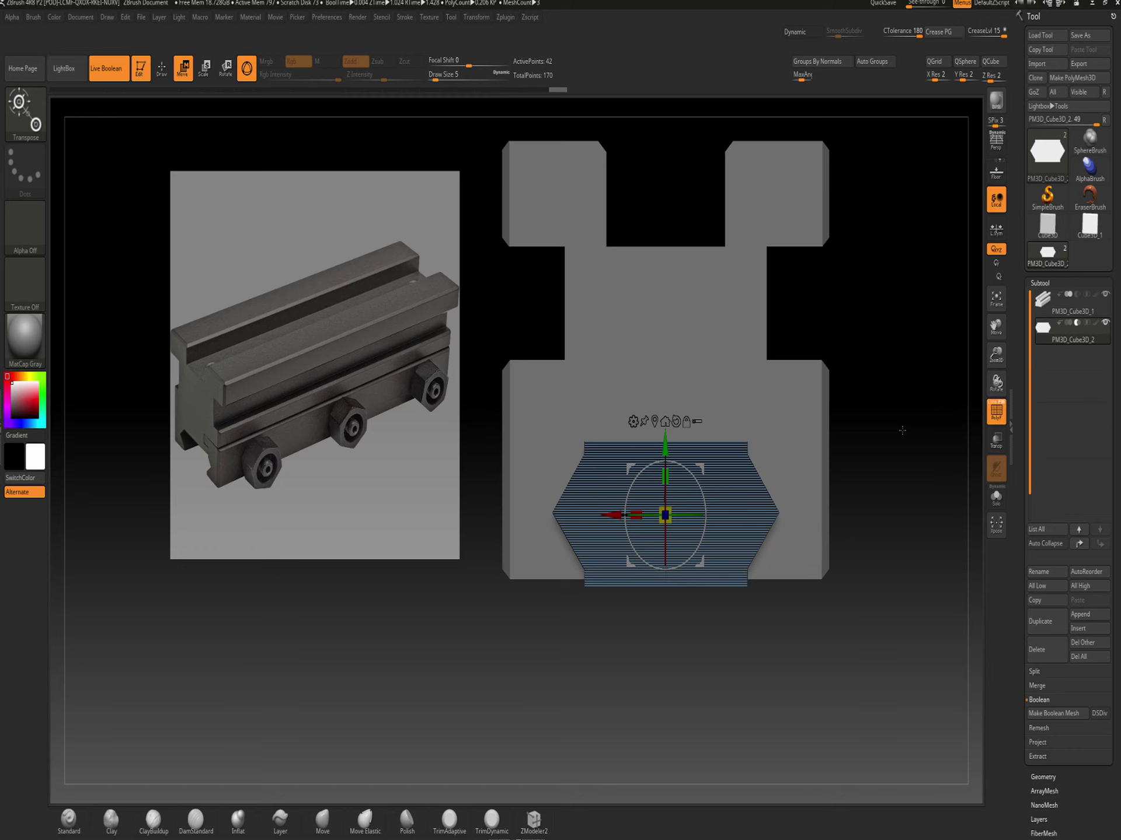
{"action": "left_click", "coordinate": [992, 423]}
{"action": "left_click_drag", "start_coordinate": [951, 448], "coordinate": [849, 476]}
{"action": "left_click_drag", "start_coordinate": [795, 588], "coordinate": [787, 654], "text": "shift"}
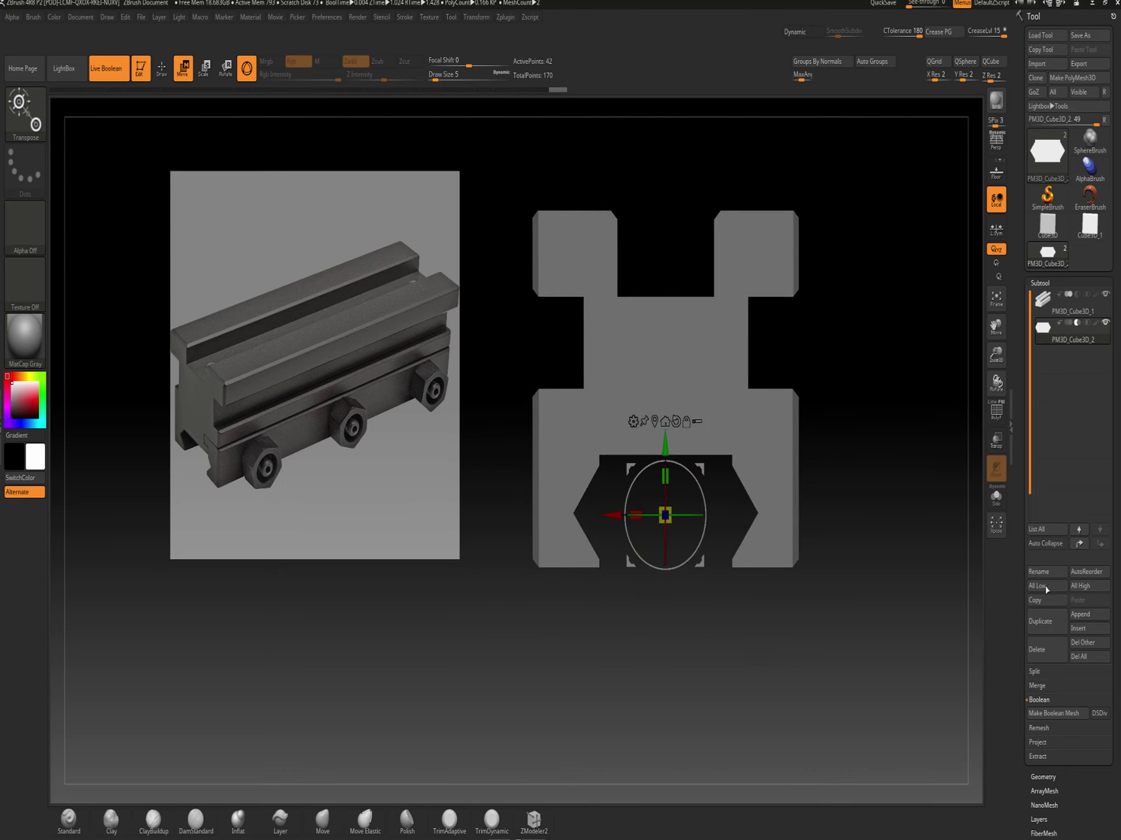
Append another Cube3D_1 as a subtool, select it, and reinitialize it as a QCube with a resolution of 2
{"action": "left_click", "coordinate": [1078, 614]}
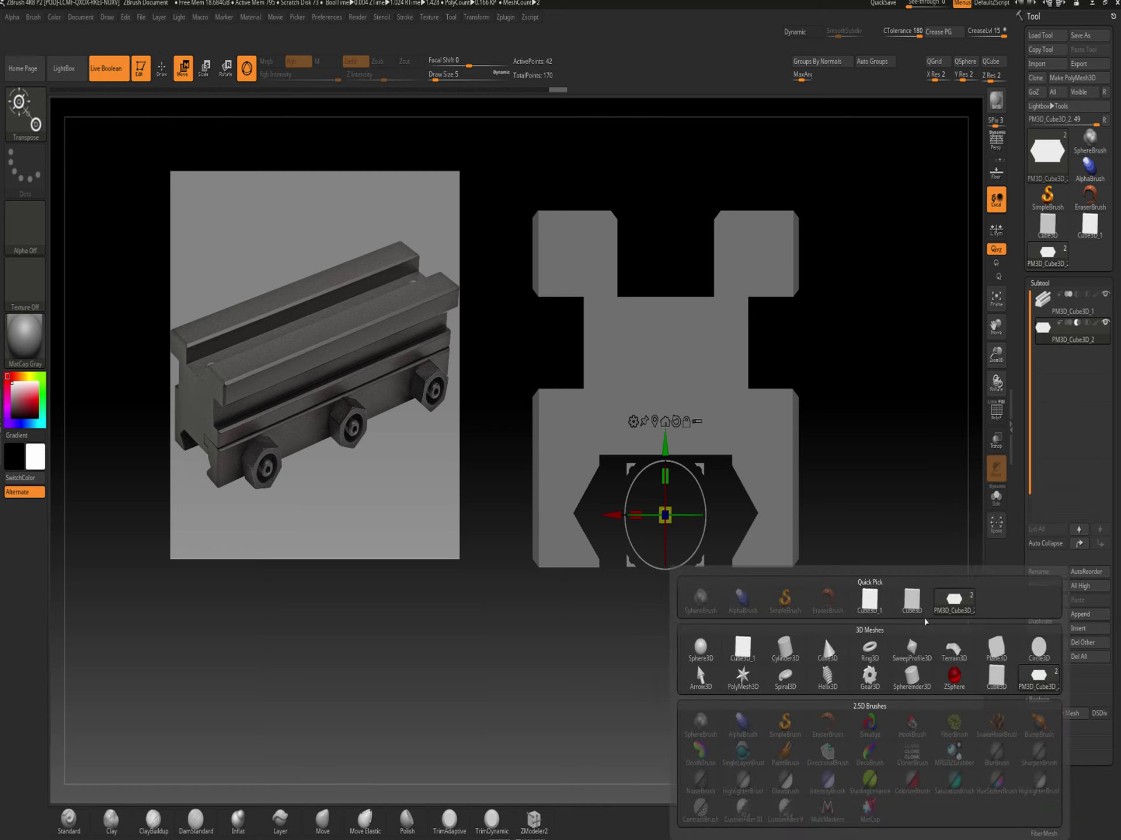
{"action": "left_click", "coordinate": [880, 608]}
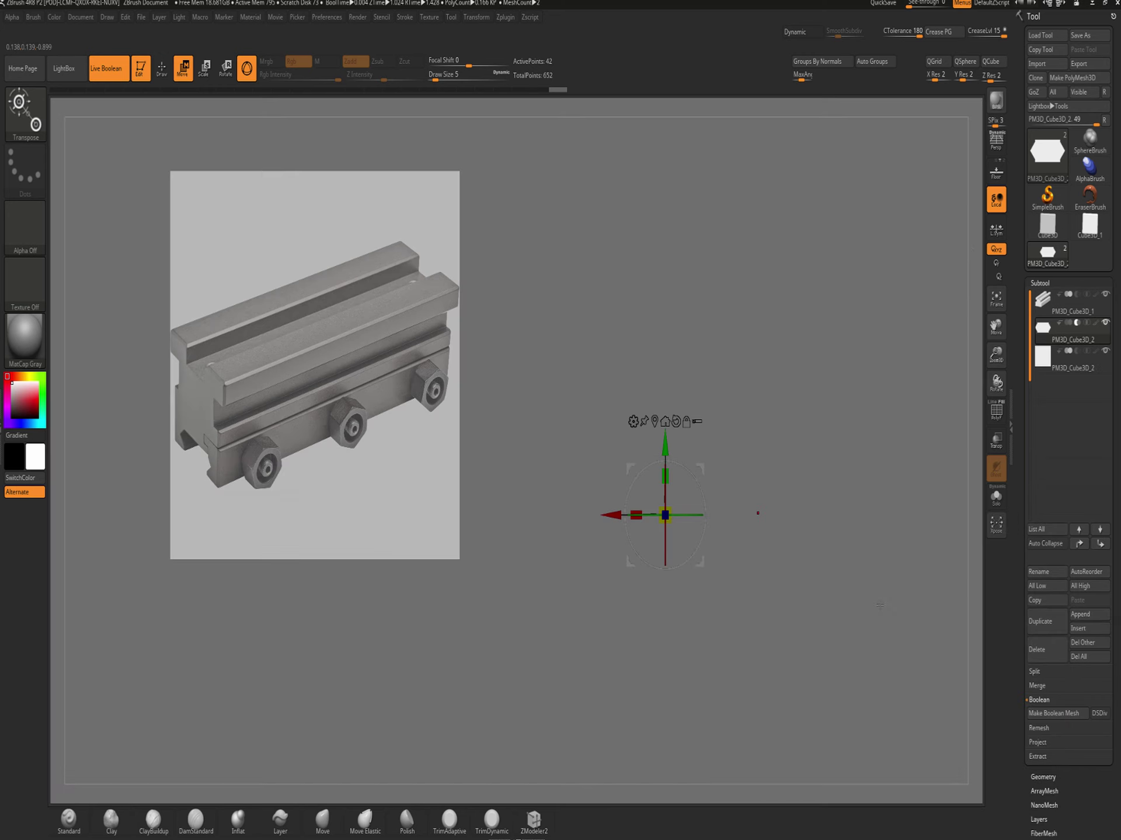
{"action": "left_click", "coordinate": [1062, 367]}
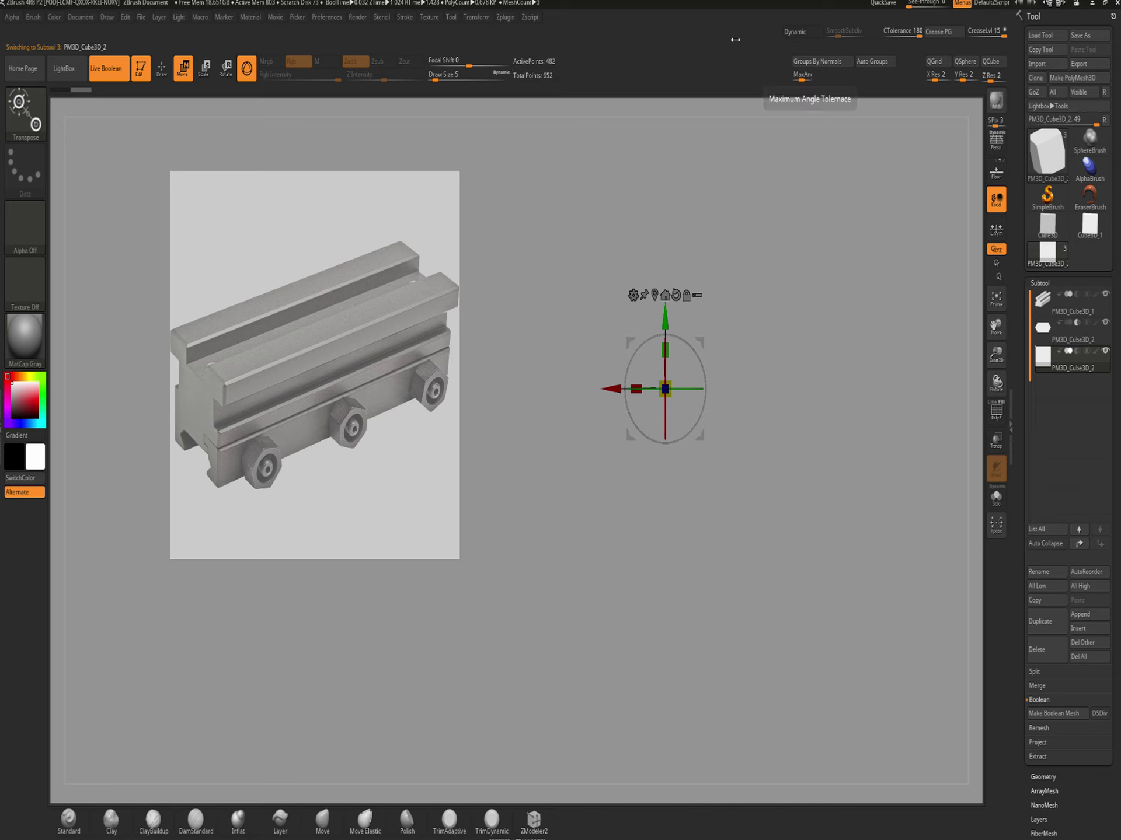
{"action": "left_click", "coordinate": [990, 65]}
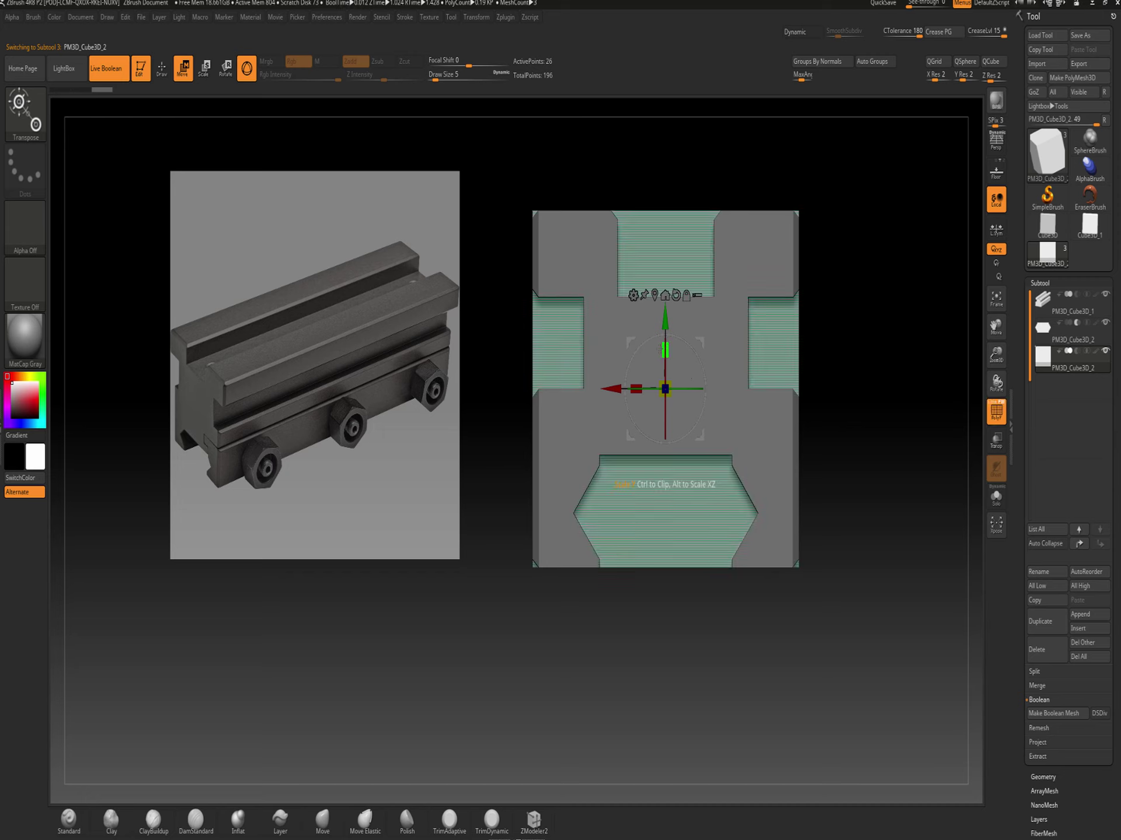
Flatten the new cube into a thin horizontal bar, lower it into the hexagonal slot, and isolate it with Solo without the polyframe
{"action": "key", "text": "shift+f"}
{"action": "left_click_drag", "start_coordinate": [664, 318], "coordinate": [653, 701]}
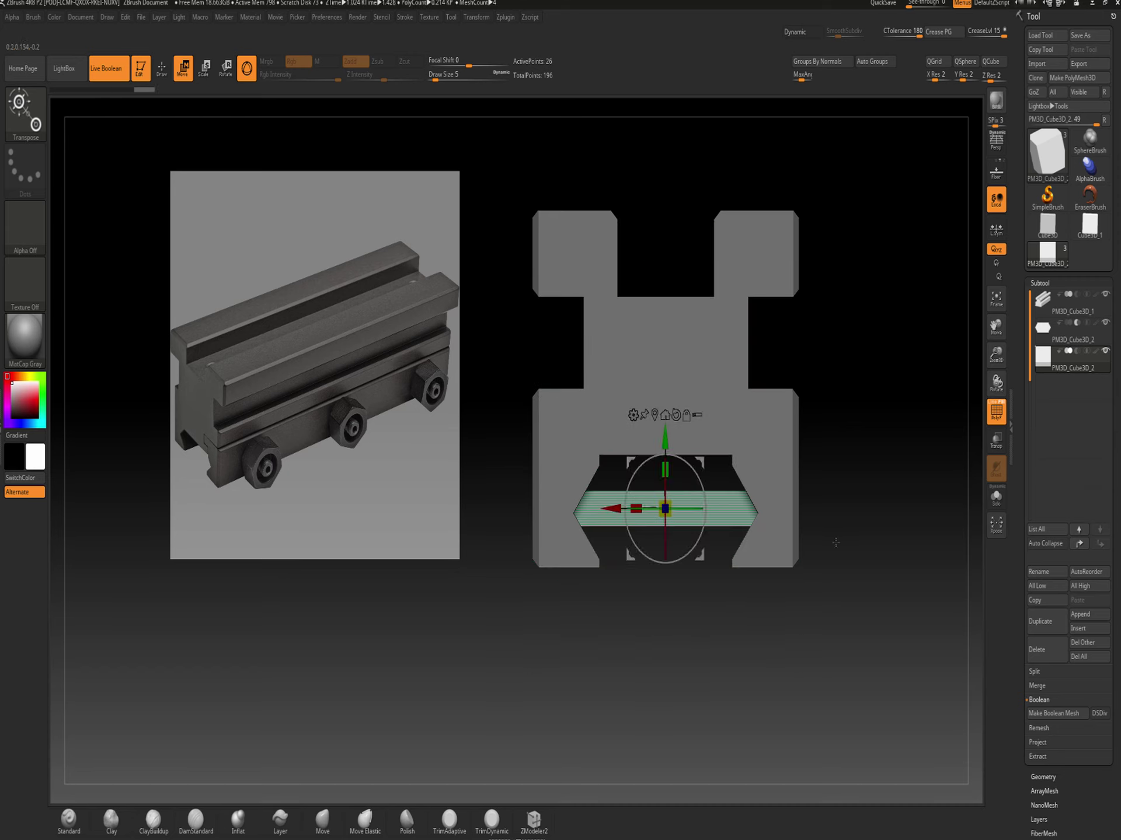
{"action": "left_click", "coordinate": [996, 506]}
{"action": "left_click_drag", "start_coordinate": [888, 476], "coordinate": [876, 534], "text": "alt"}
{"action": "key", "text": "shift+f"}
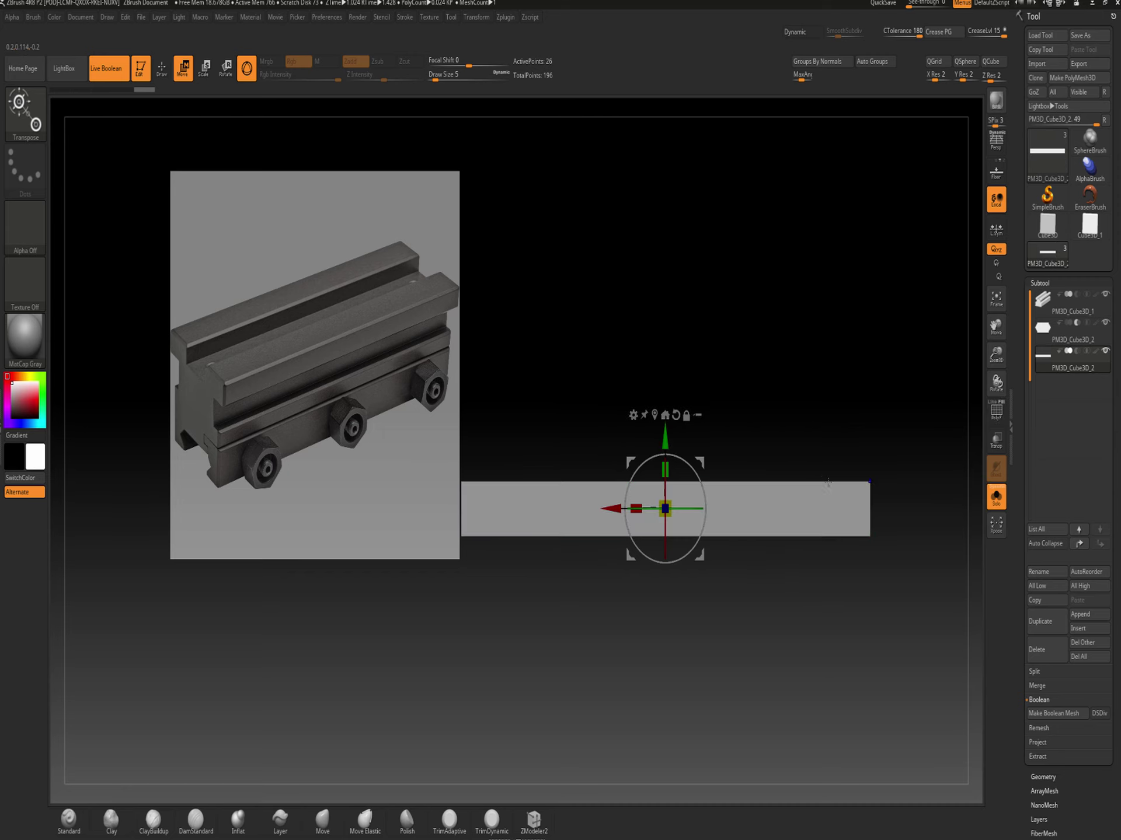
Show the polyframe with its edge lines, return to Draw mode, and set the ZModeler edge action to Insert EdgeLoop
{"action": "key", "text": "shift+f"}
{"action": "left_click_drag", "start_coordinate": [803, 406], "coordinate": [788, 450]}
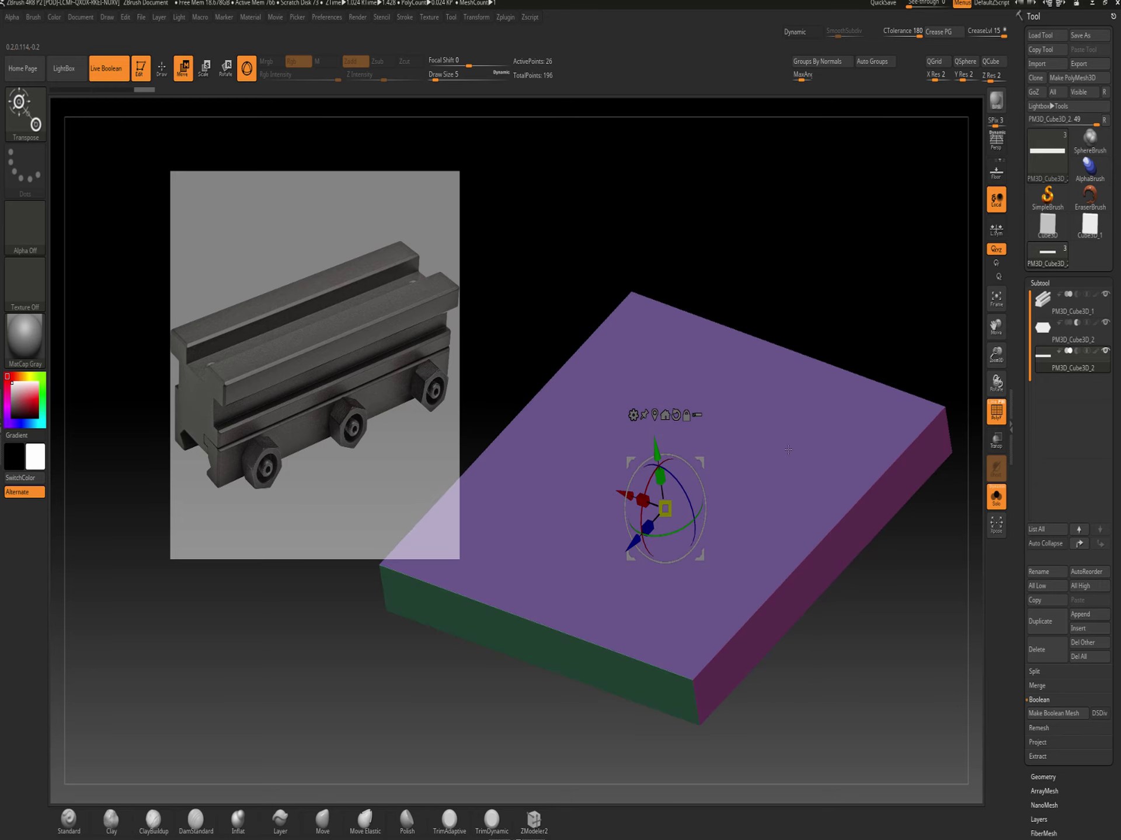
{"action": "key", "text": "q"}
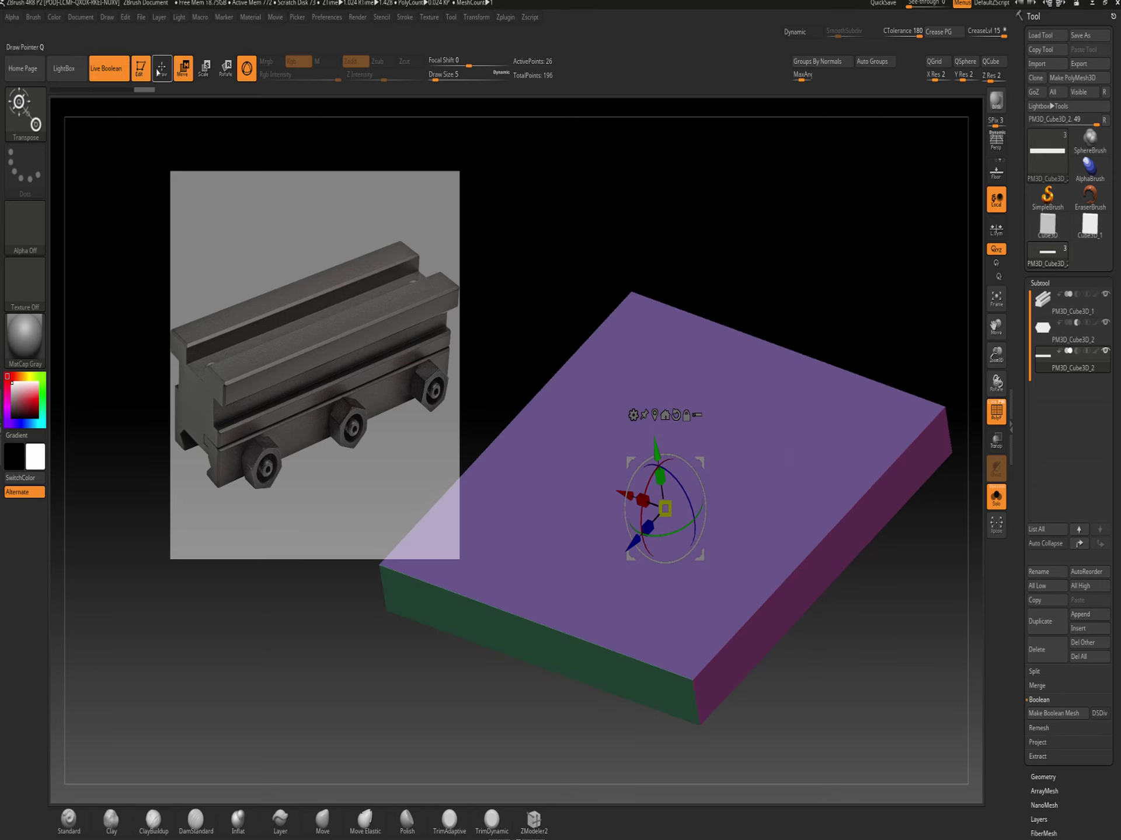
{"action": "left_click_drag", "start_coordinate": [816, 648], "coordinate": [834, 600]}
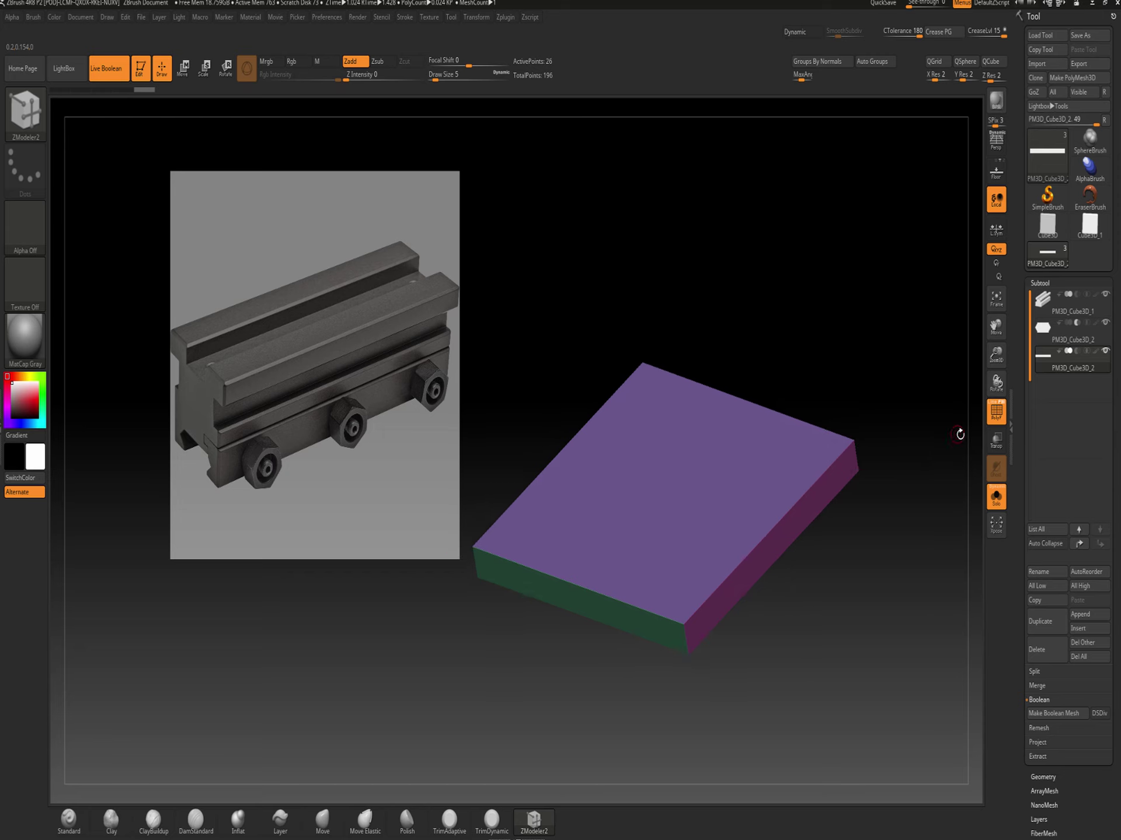
{"action": "left_click", "coordinate": [996, 412]}
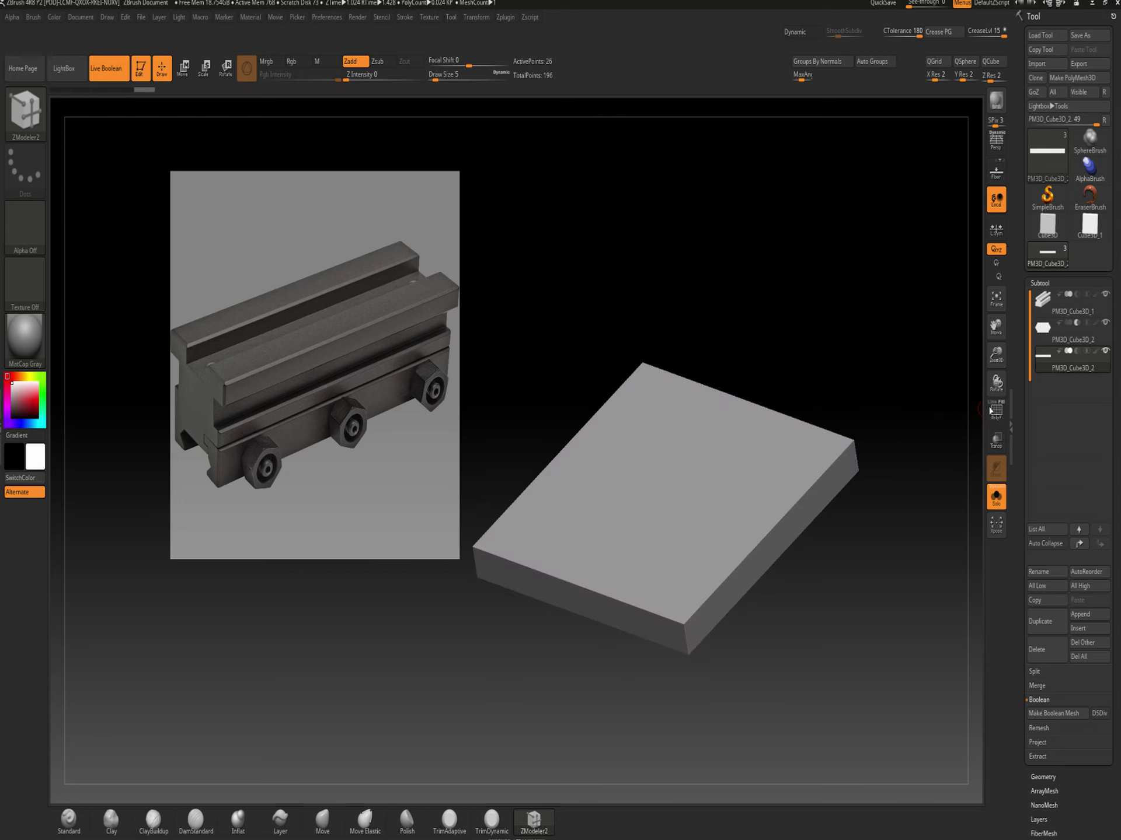
{"action": "left_click", "coordinate": [996, 417]}
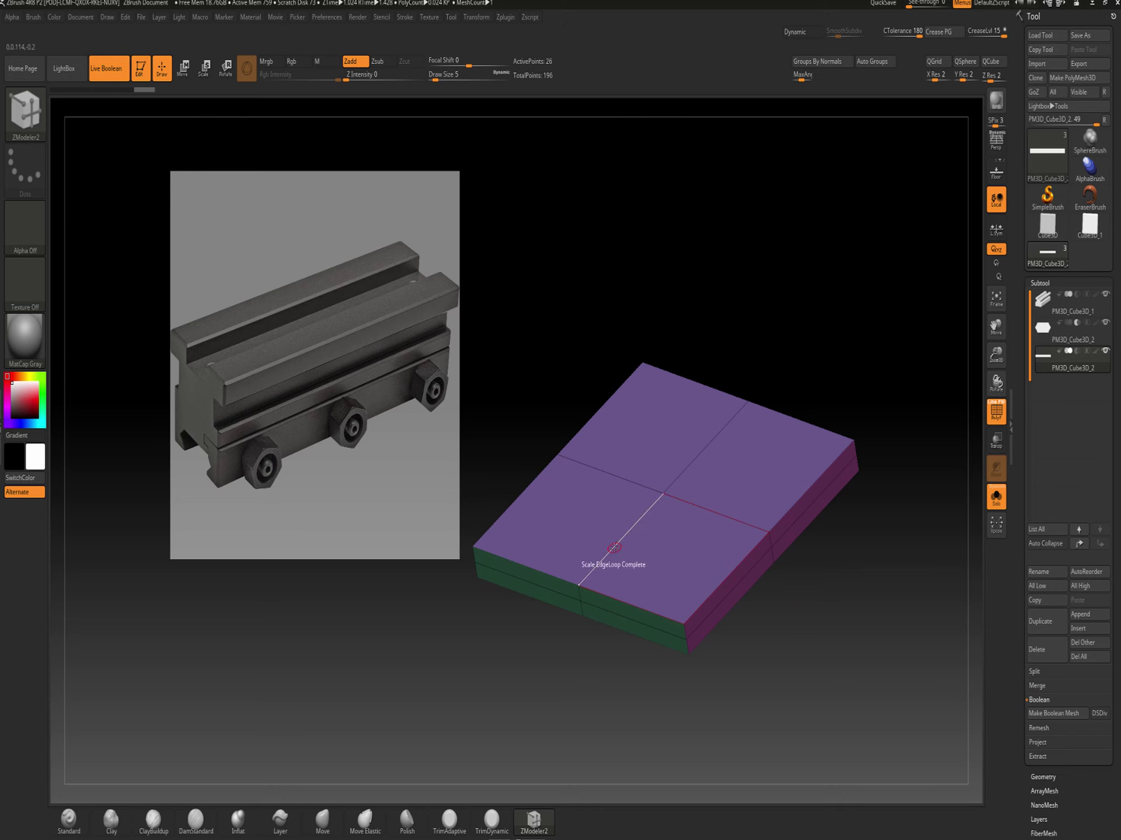
{"action": "key", "text": "space"}
{"action": "left_click", "coordinate": [603, 503]}
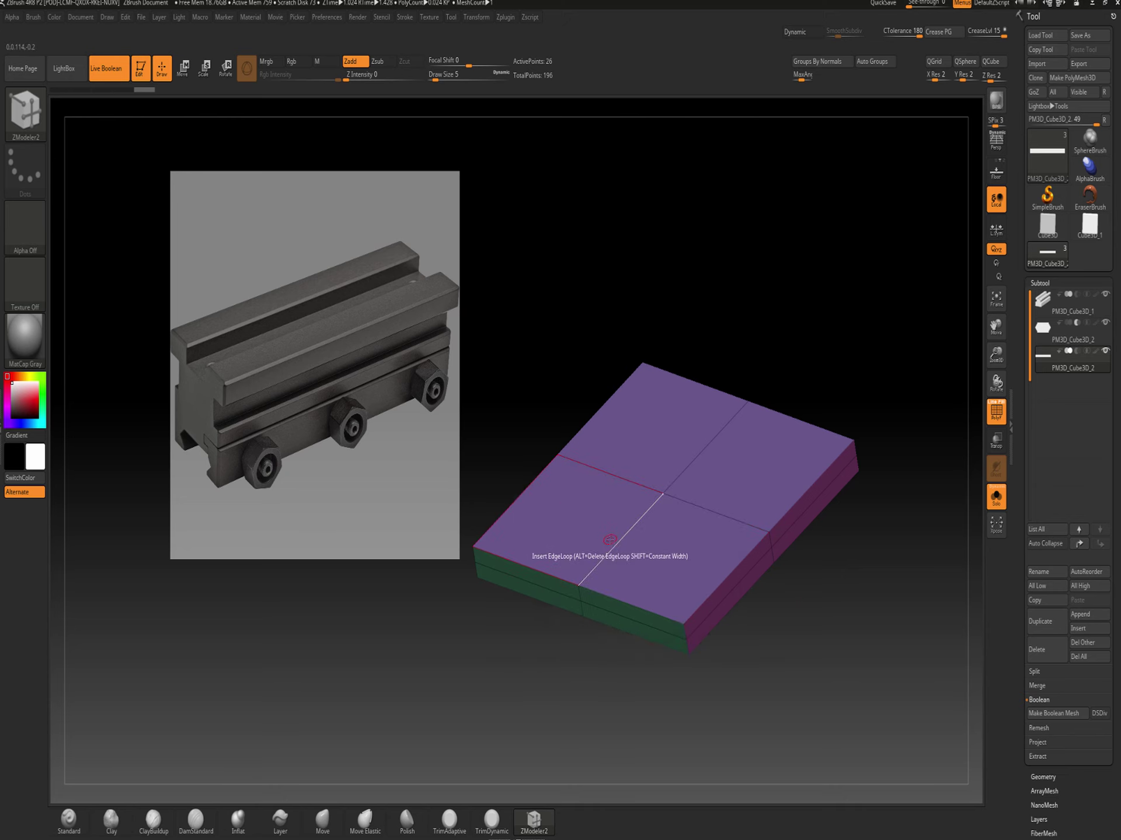
Delete the three middle edge loops from the flattened cube so only its outer edges remain
{"action": "left_click", "coordinate": [614, 550], "text": "alt"}
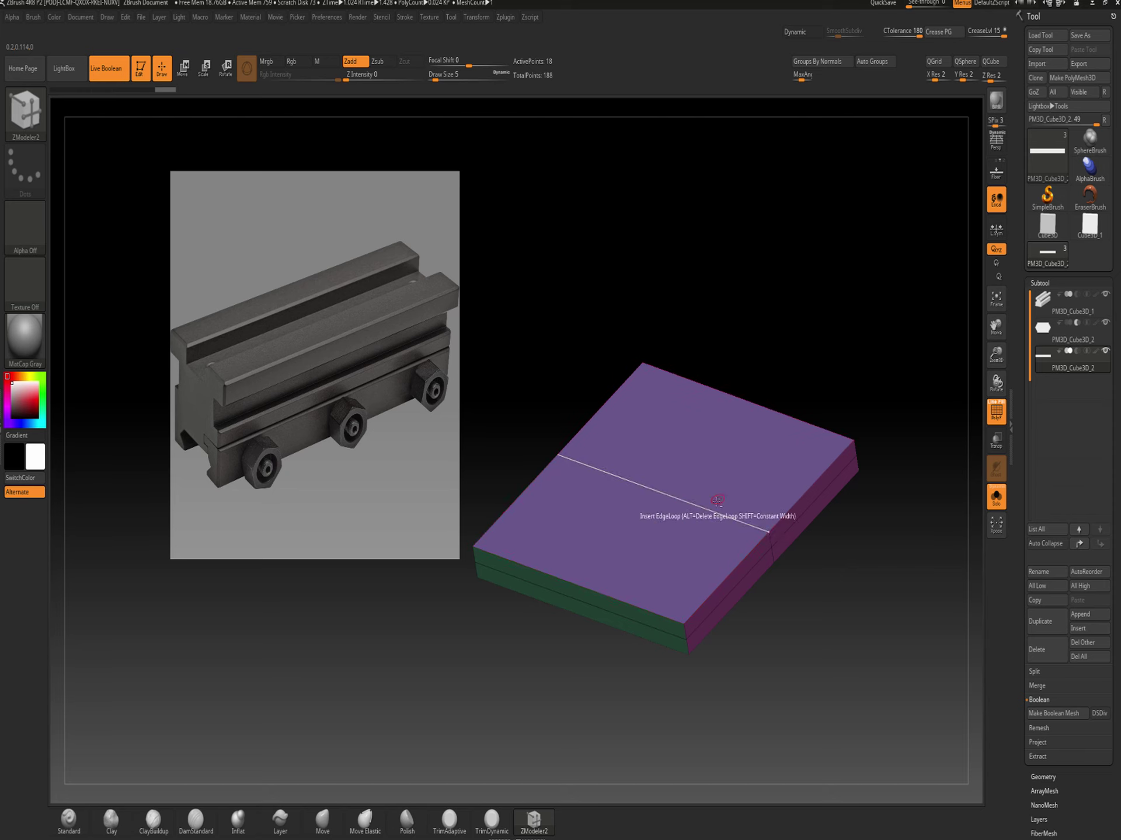
{"action": "left_click", "coordinate": [710, 511], "text": "alt"}
{"action": "left_click", "coordinate": [707, 519], "text": "alt"}
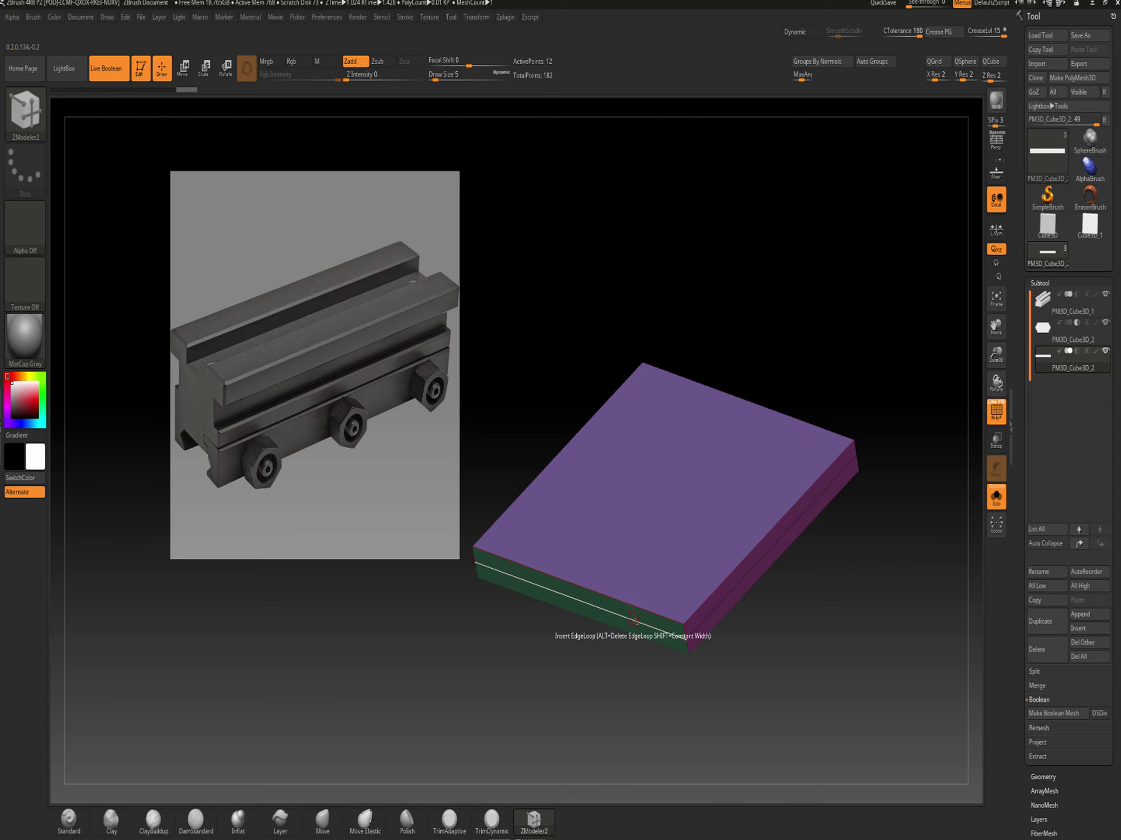
{"action": "left_click", "coordinate": [633, 619], "text": "alt"}
From the front, thin the bar and narrow its width with the gizmo, and turn off Solo to show the mount
{"action": "left_click_drag", "start_coordinate": [792, 665], "coordinate": [794, 659], "text": "shift"}
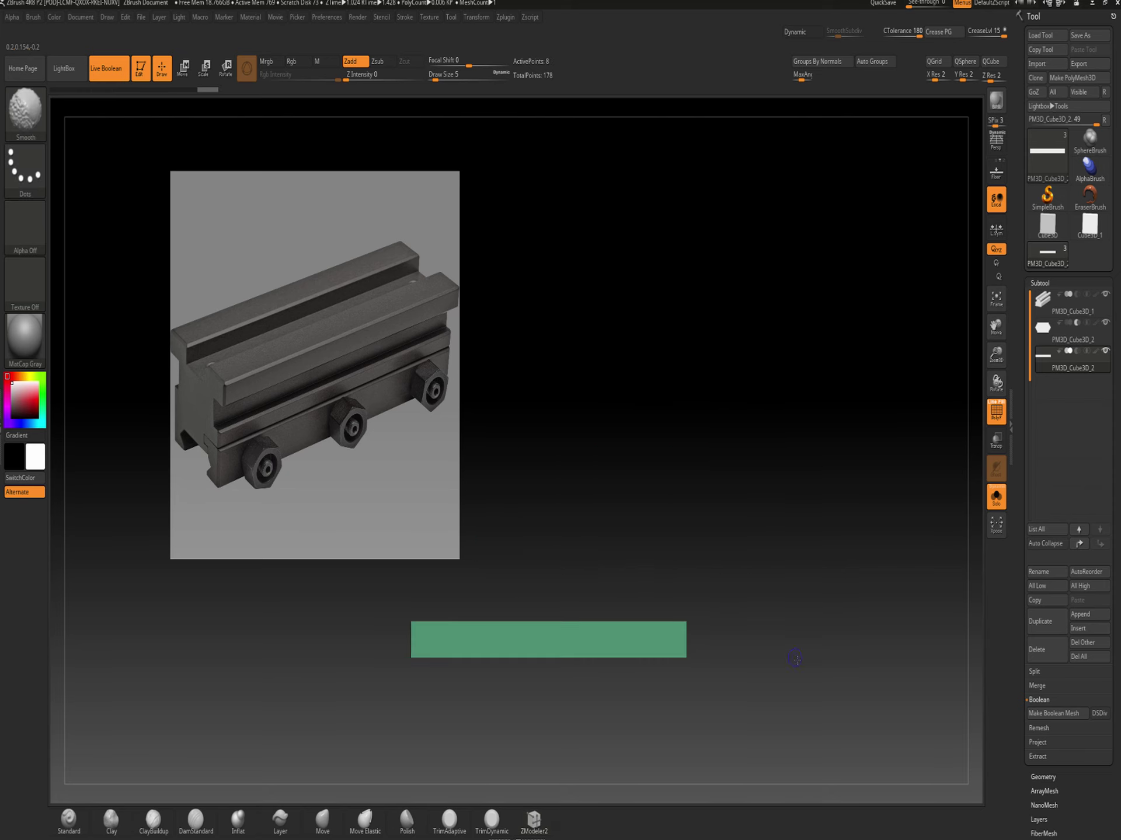
{"action": "left_click_drag", "start_coordinate": [748, 581], "coordinate": [893, 534], "text": "alt"}
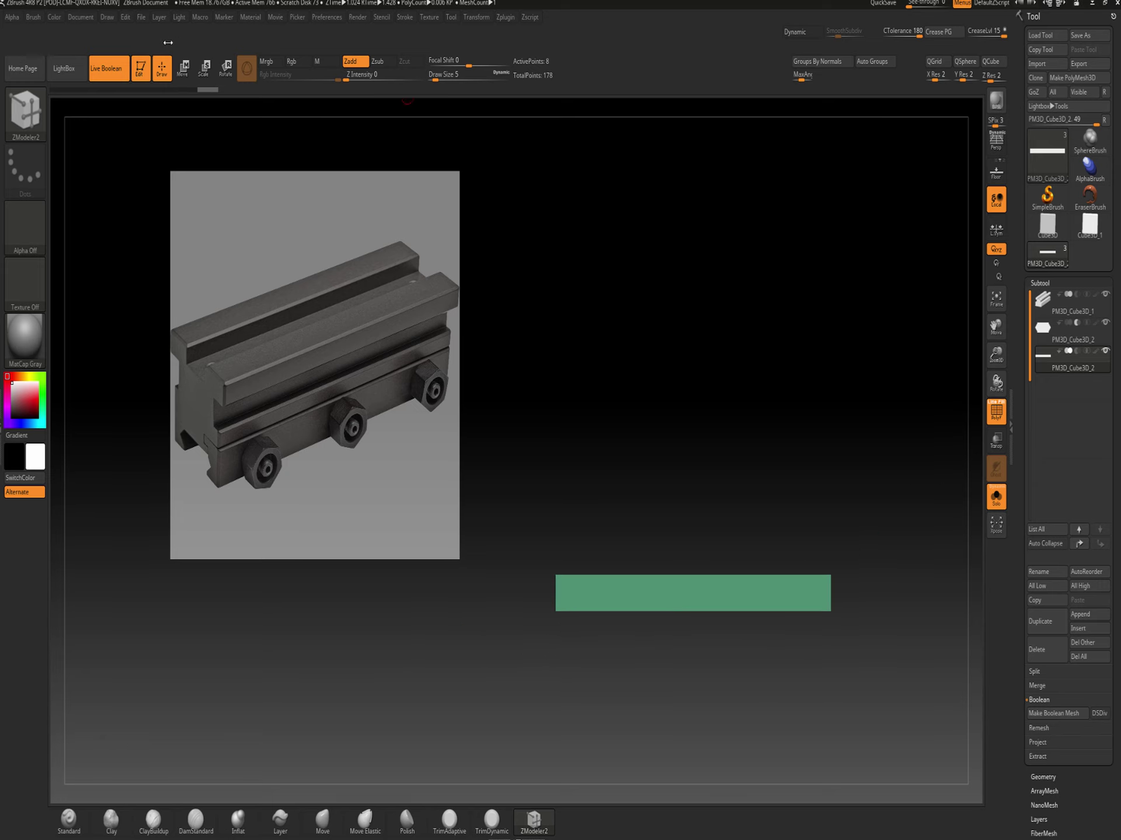
{"action": "left_click", "coordinate": [183, 68]}
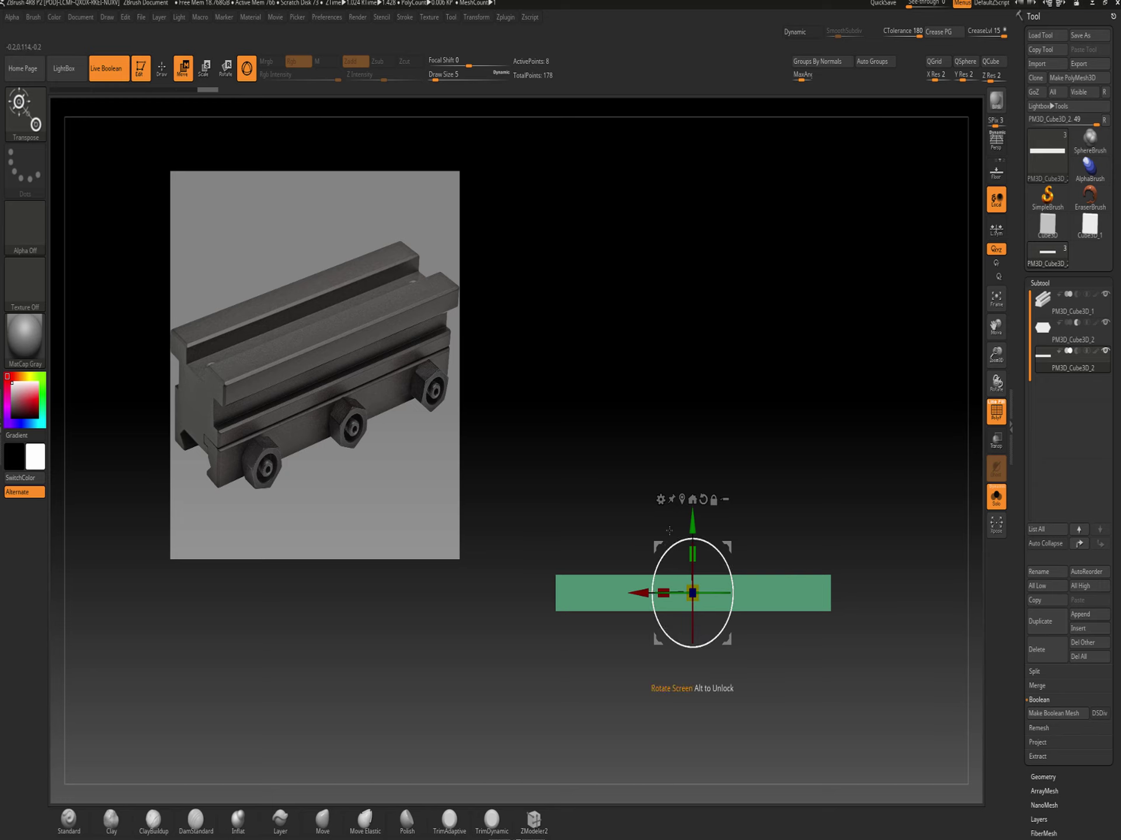
{"action": "left_click_drag", "start_coordinate": [692, 554], "coordinate": [692, 586]}
{"action": "left_click_drag", "start_coordinate": [792, 503], "coordinate": [779, 537], "text": "alt"}
{"action": "left_click_drag", "start_coordinate": [764, 428], "coordinate": [833, 487], "text": "alt"}
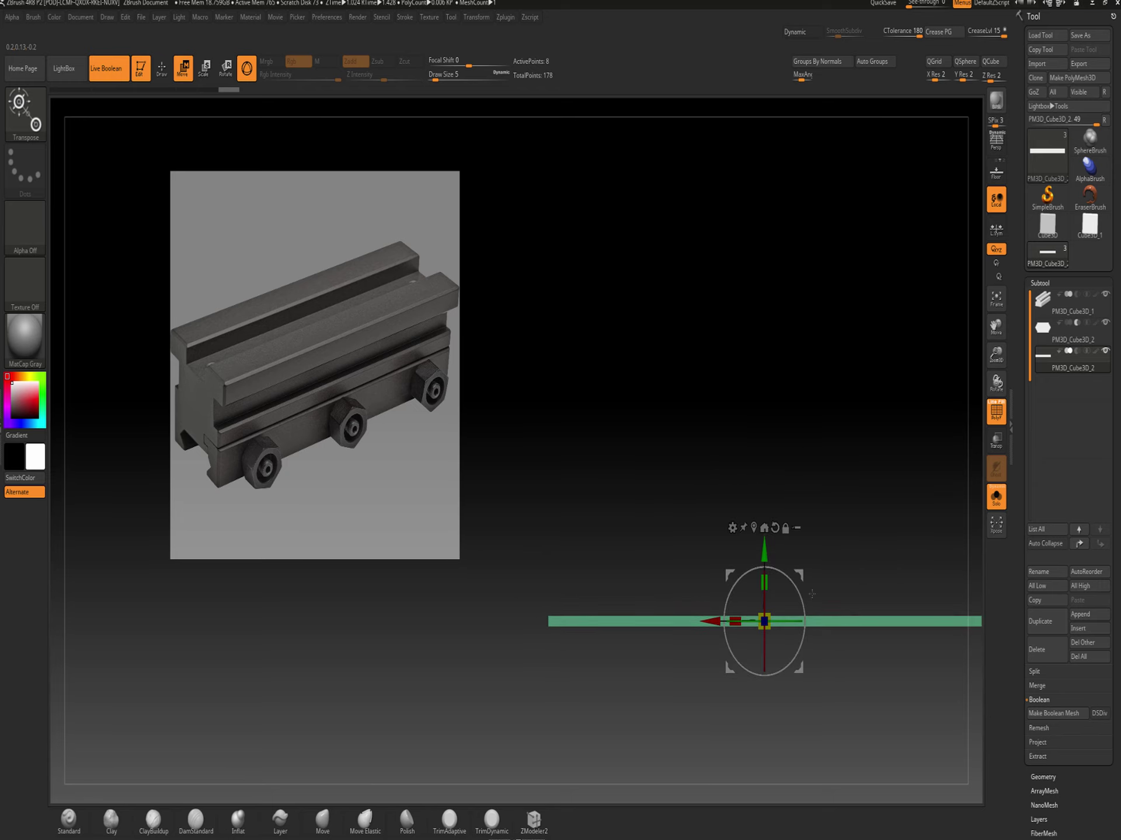
{"action": "left_click_drag", "start_coordinate": [752, 621], "coordinate": [830, 654]}
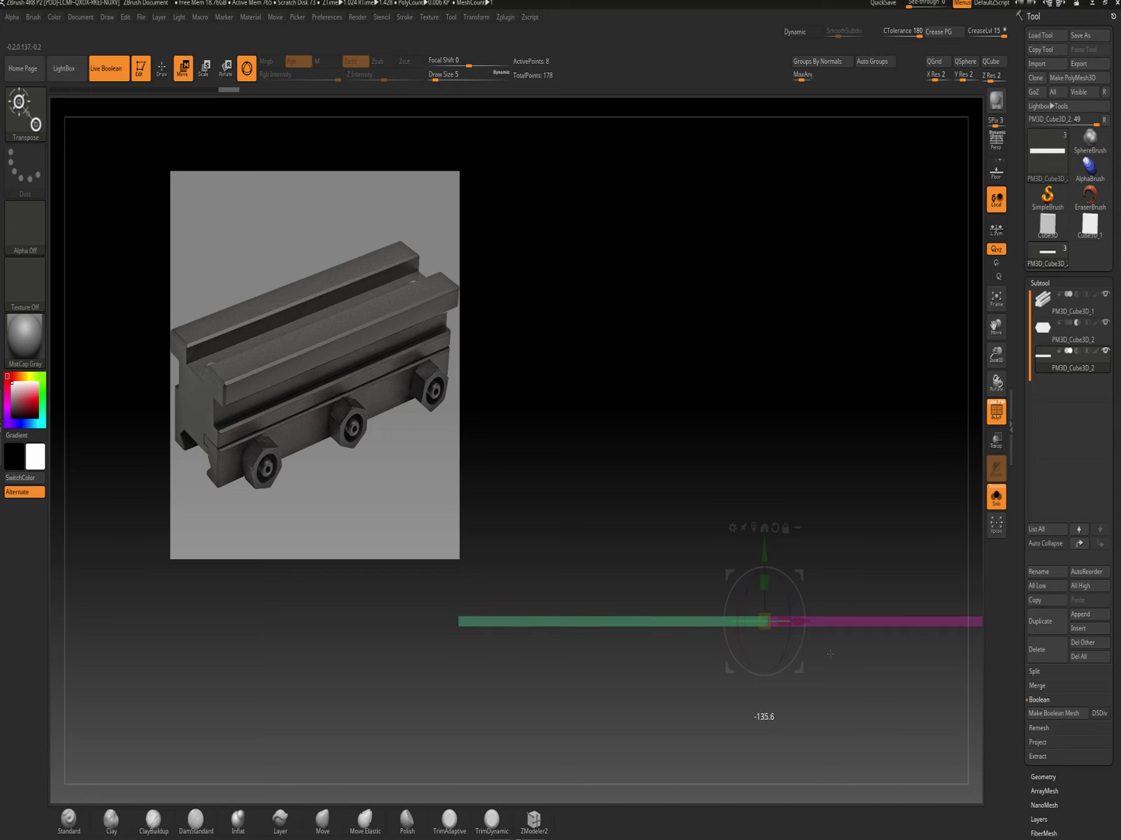
{"action": "key", "text": "ctrl+z"}
{"action": "left_click_drag", "start_coordinate": [766, 622], "coordinate": [764, 622]}
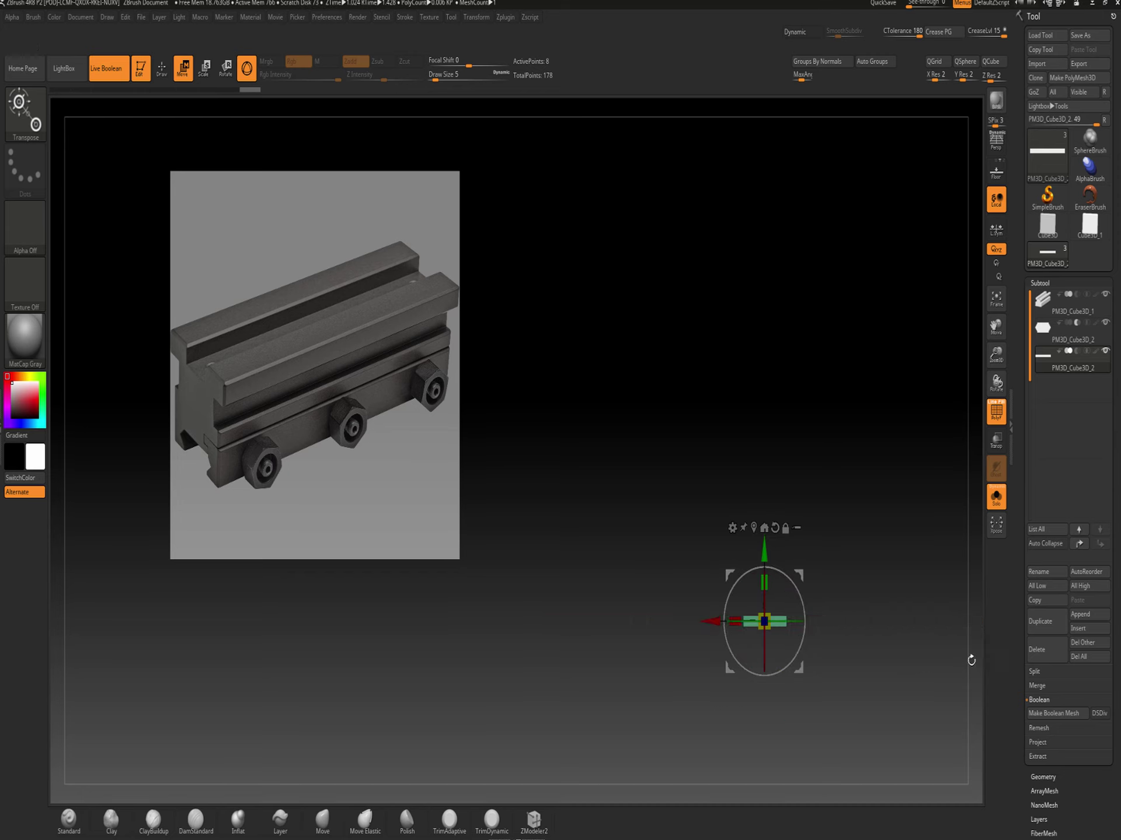
{"action": "left_click_drag", "start_coordinate": [885, 549], "coordinate": [854, 497], "text": "alt"}
{"action": "left_click", "coordinate": [997, 497]}
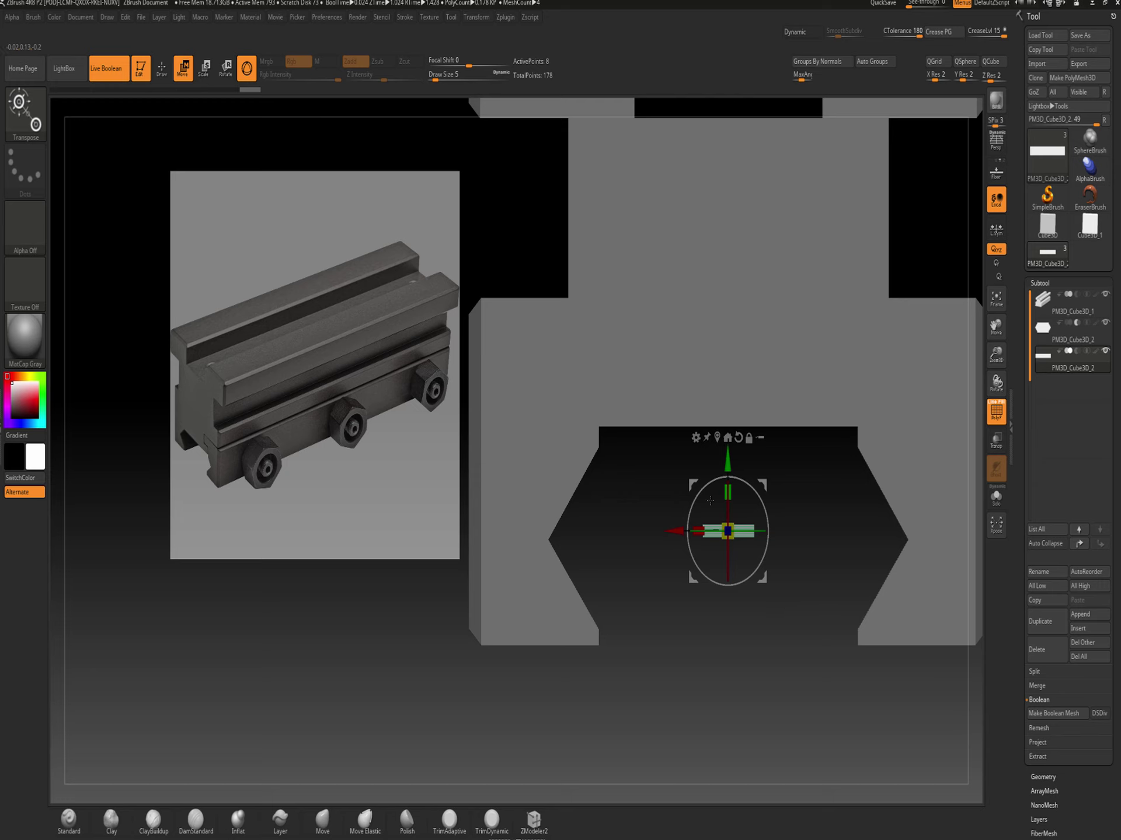
Flatten the bar inside the hexagonal slot into a thinner strip and lengthen it slightly along X
{"action": "left_click_drag", "start_coordinate": [727, 492], "coordinate": [700, 737]}
{"action": "left_click_drag", "start_coordinate": [674, 531], "coordinate": [659, 533]}
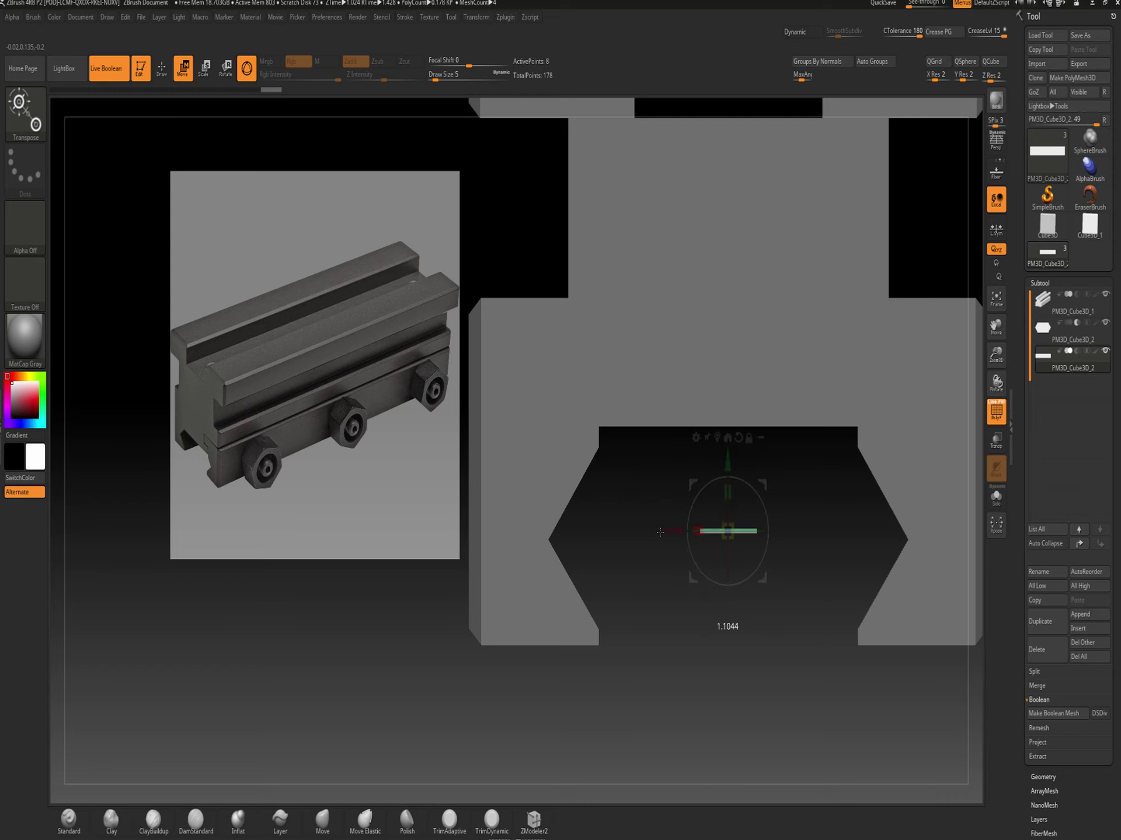
{"action": "left_click_drag", "start_coordinate": [443, 538], "coordinate": [443, 538]}
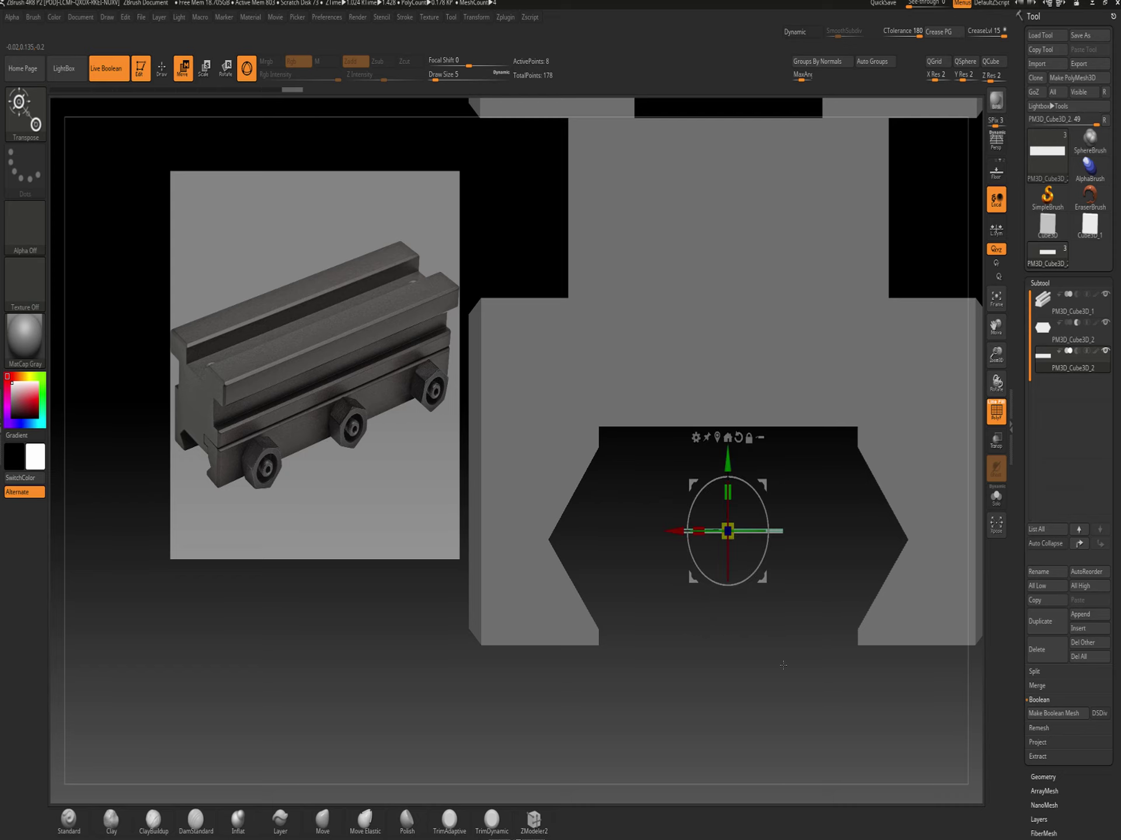
{"action": "left_click_drag", "start_coordinate": [769, 679], "coordinate": [758, 734]}
{"action": "left_click_drag", "start_coordinate": [701, 538], "coordinate": [659, 731]}
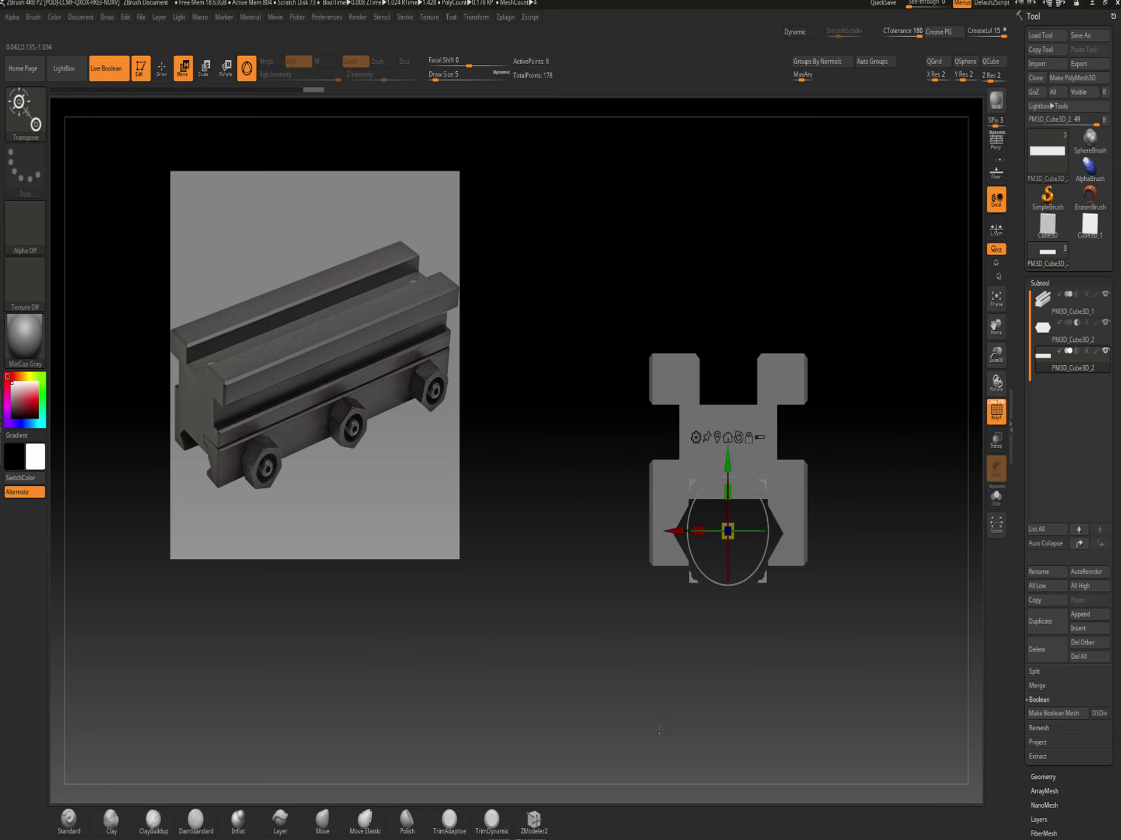
Raise the strip above the hexagonal slot and move it sideways into the mount's lower side wall
{"action": "left_click_drag", "start_coordinate": [731, 466], "coordinate": [730, 415]}
{"action": "left_click_drag", "start_coordinate": [950, 459], "coordinate": [948, 580], "text": "alt"}
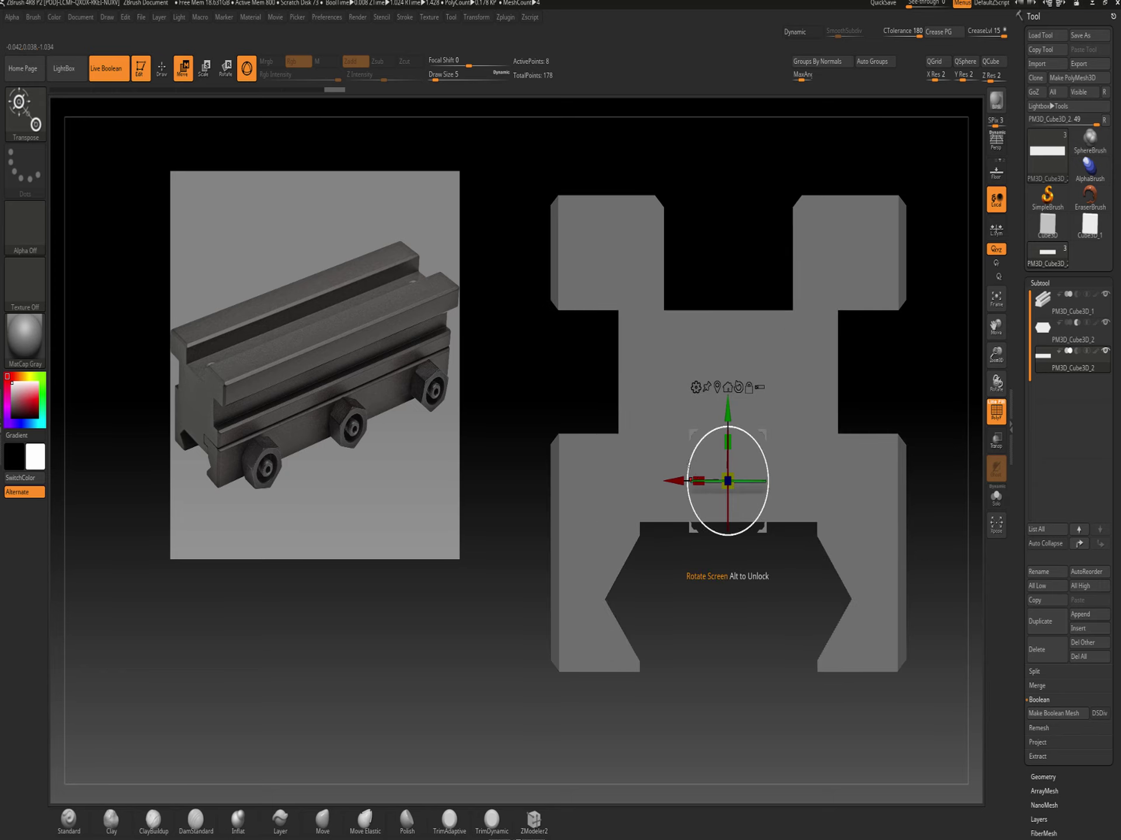
{"action": "left_click_drag", "start_coordinate": [693, 433], "coordinate": [838, 441]}
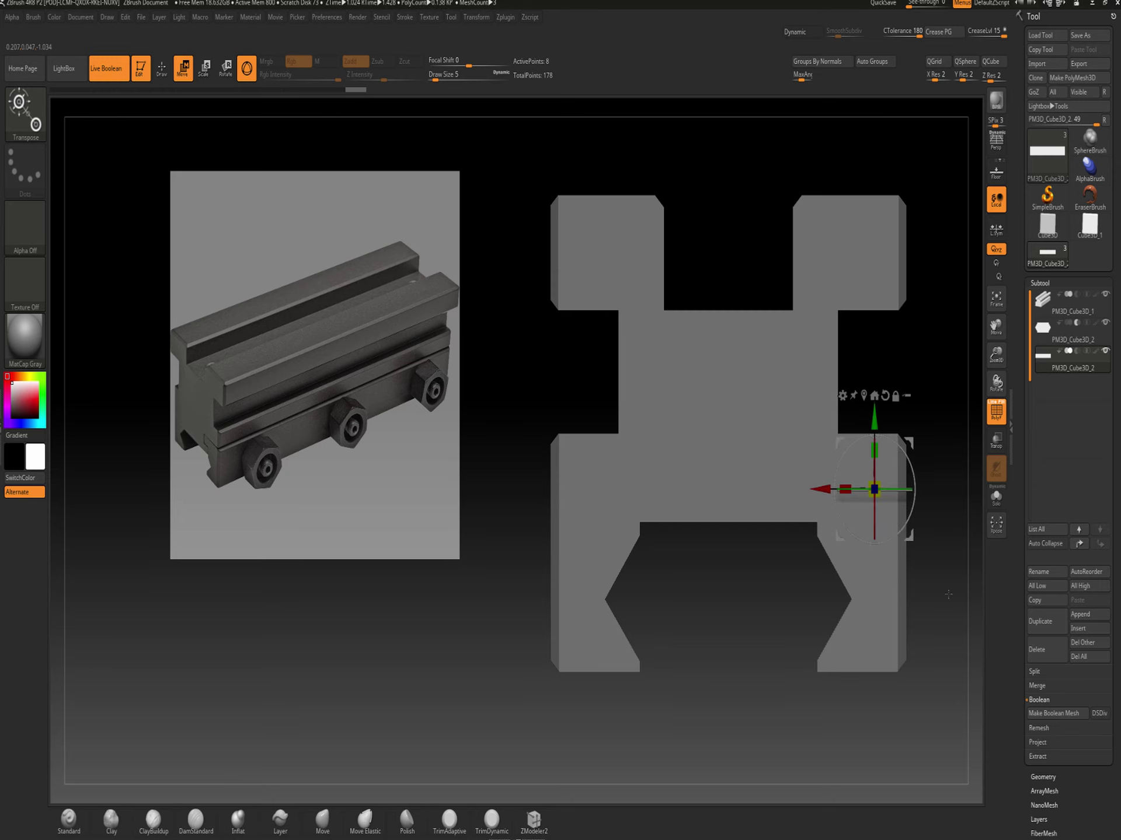
{"action": "left_click_drag", "start_coordinate": [942, 590], "coordinate": [868, 668], "text": "alt"}
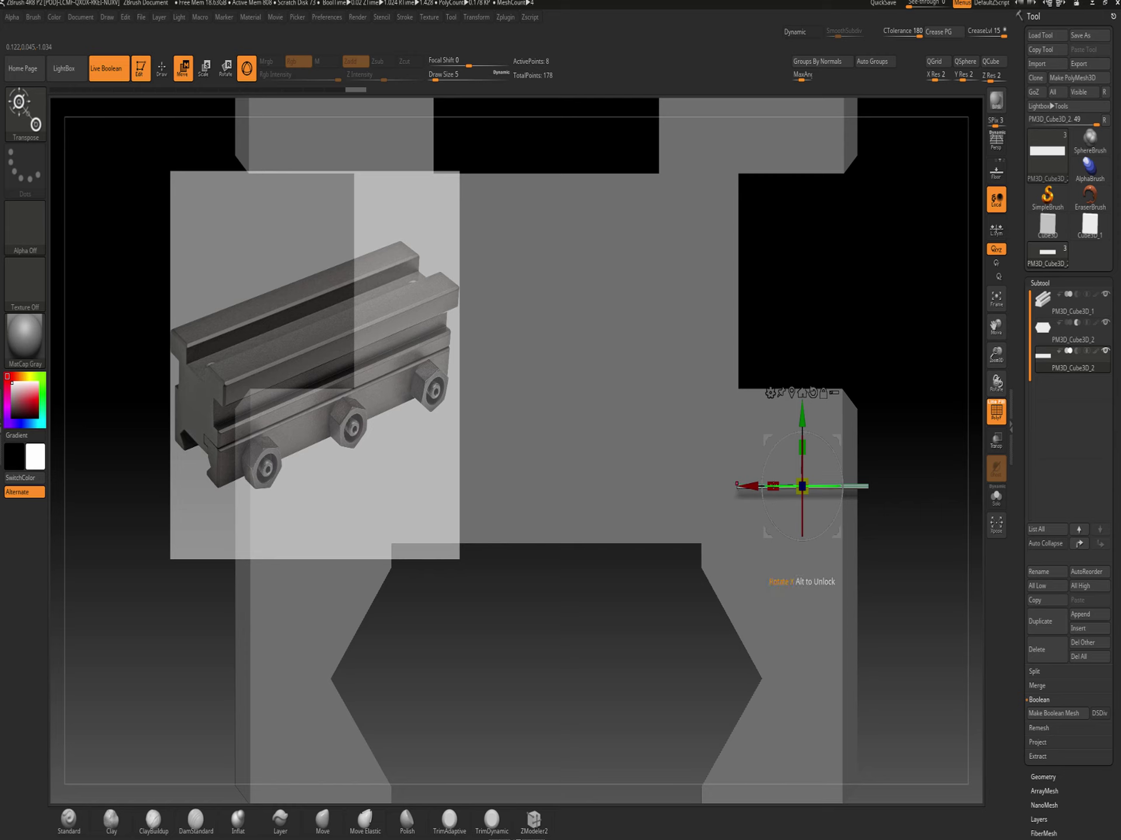
Lengthen the strip along X until it sticks out past the mount's outer side, and raise it slightly
{"action": "left_click_drag", "start_coordinate": [772, 487], "coordinate": [772, 482]}
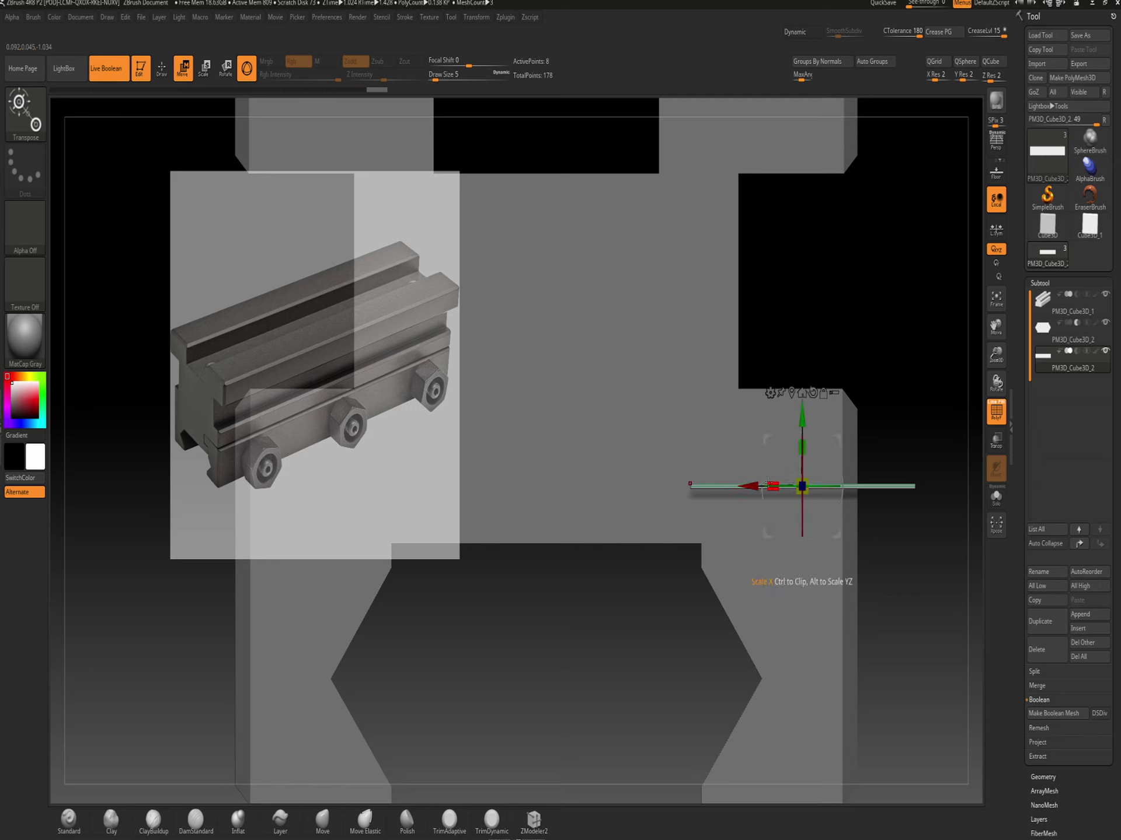
{"action": "left_click_drag", "start_coordinate": [770, 485], "coordinate": [772, 486]}
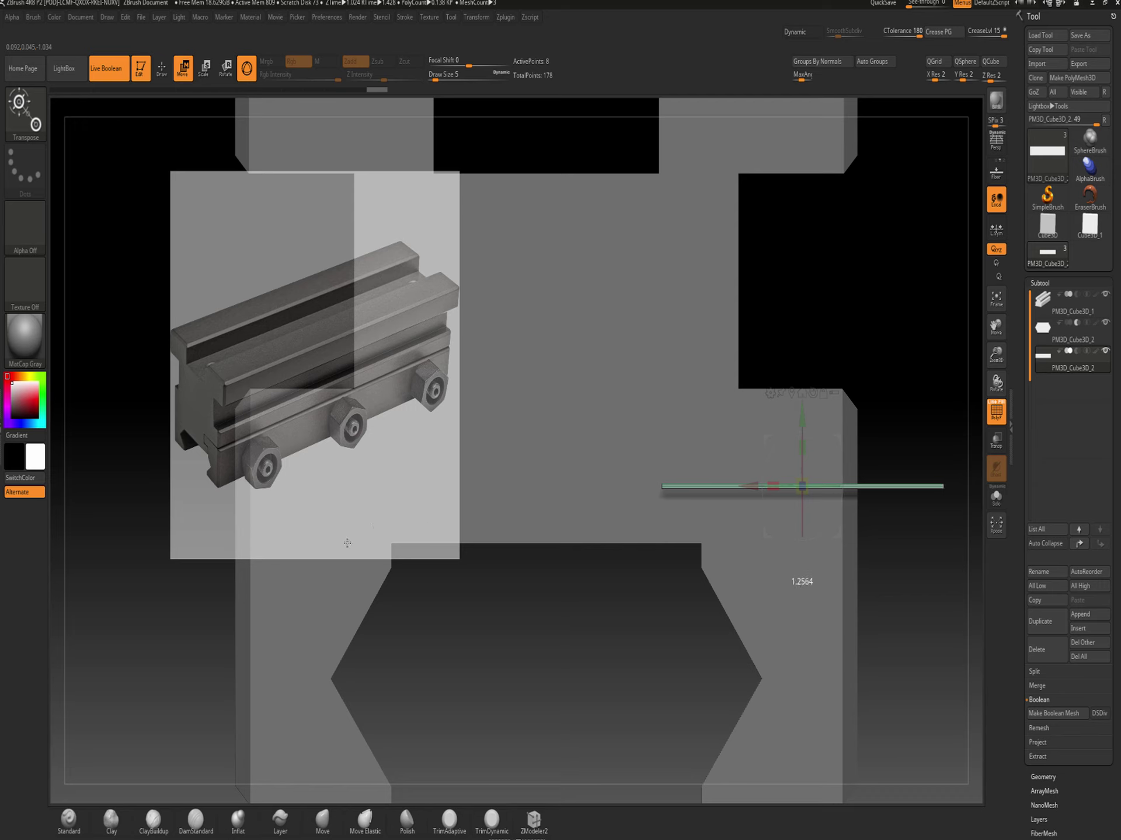
{"action": "left_click_drag", "start_coordinate": [347, 543], "coordinate": [391, 572]}
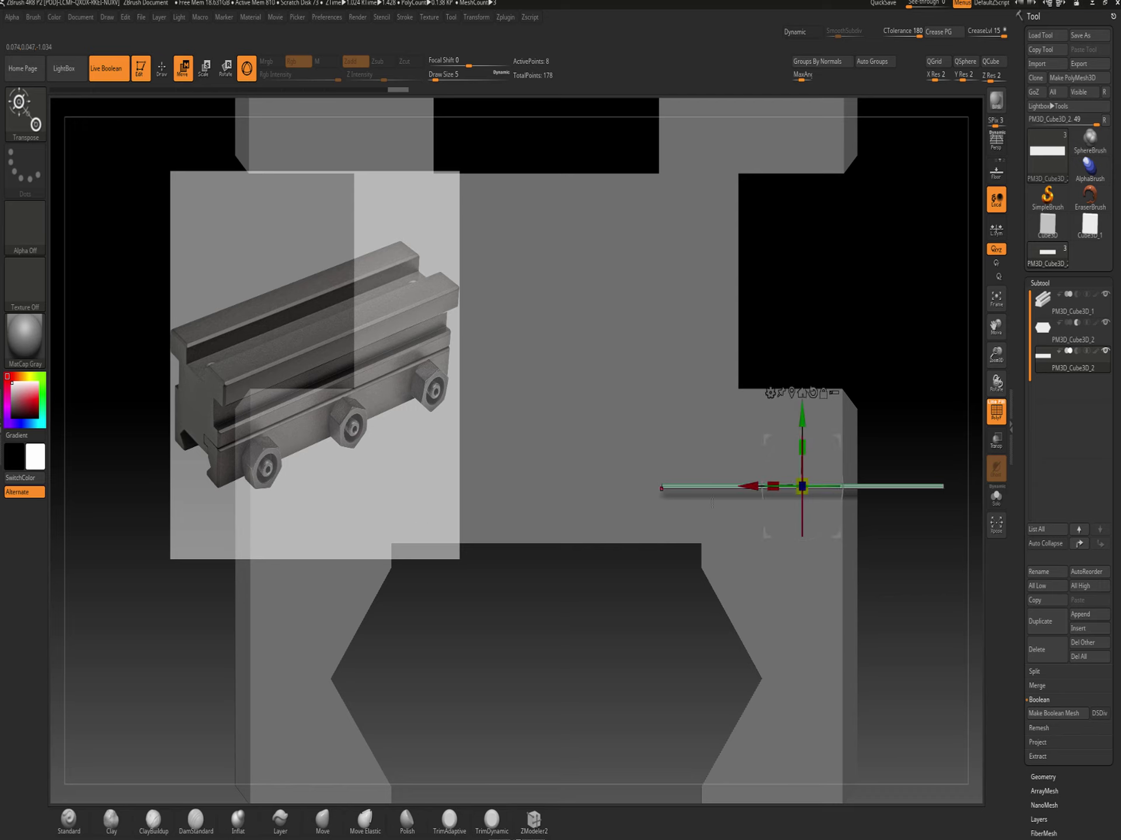
{"action": "left_click_drag", "start_coordinate": [802, 420], "coordinate": [802, 413]}
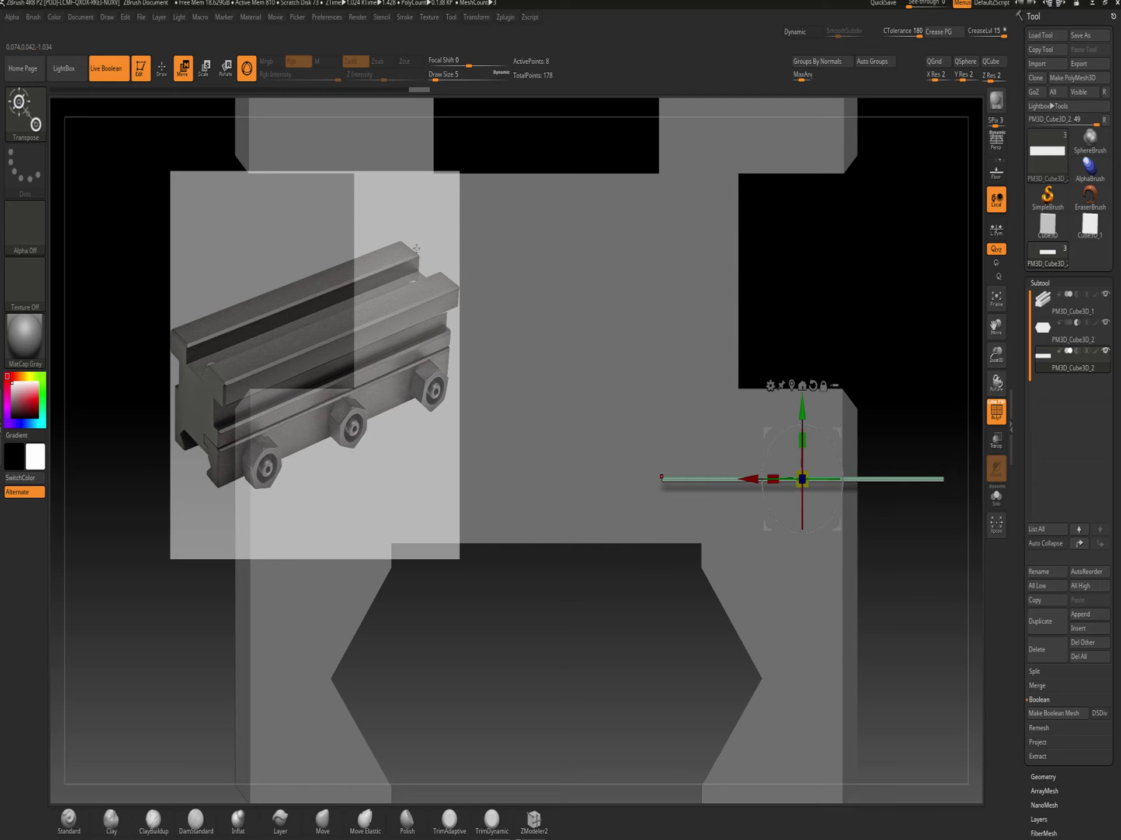
In Draw mode, insert a lengthwise edge loop very close to the strip's inner end
{"action": "left_click", "coordinate": [161, 75]}
{"action": "mouse_move", "coordinate": [887, 590]}
{"action": "left_mouse_down"}
{"action": "mouse_move", "coordinate": [897, 596]}
{"action": "mouse_move", "coordinate": [891, 573]}
{"action": "left_mouse_up"}
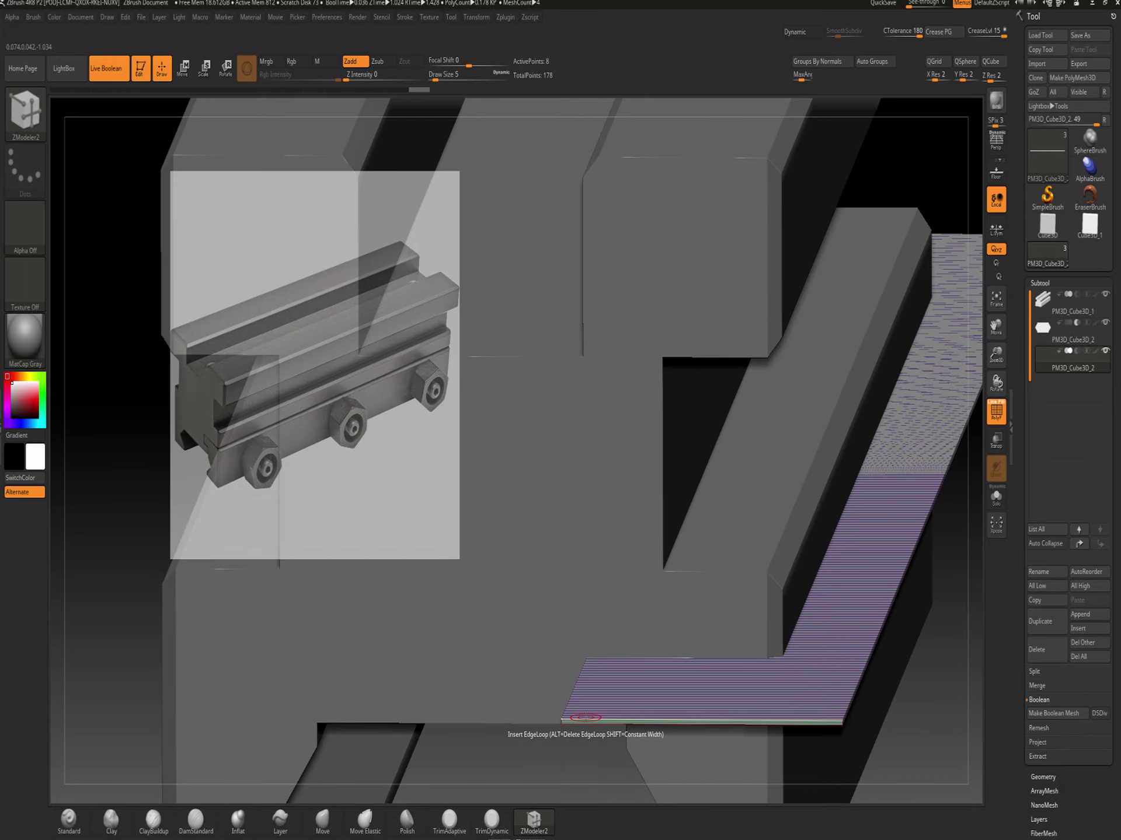
{"action": "left_click", "coordinate": [587, 719]}
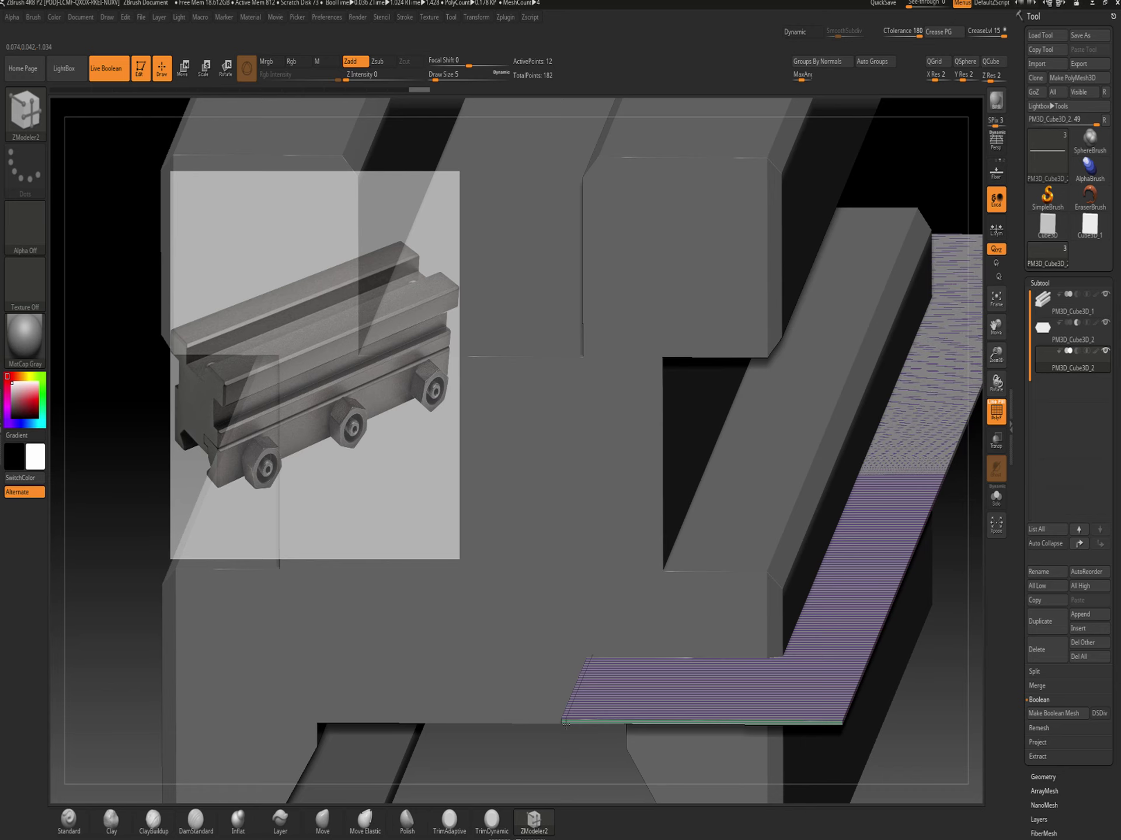
Extrude the narrow face under the strip's inner end downward to form an L-shaped profile
{"action": "right_click_drag", "start_coordinate": [524, 758], "coordinate": [586, 528]}
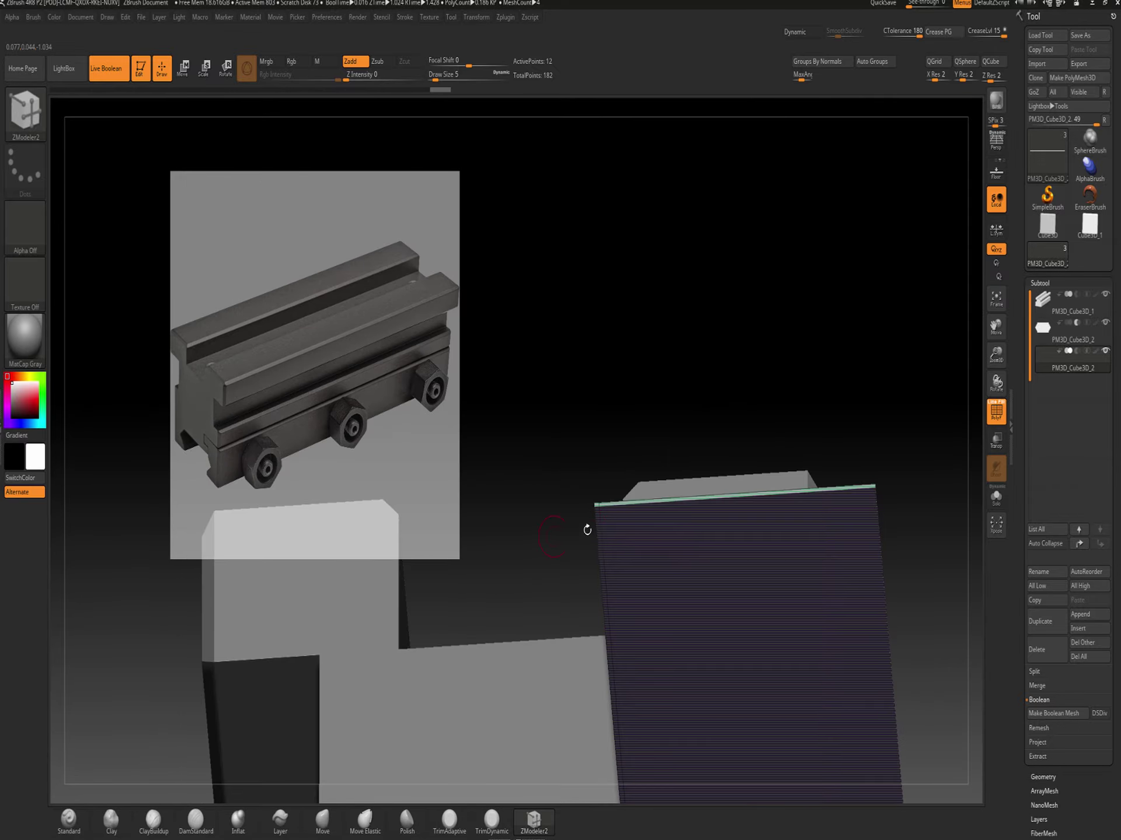
{"action": "left_click", "coordinate": [598, 538]}
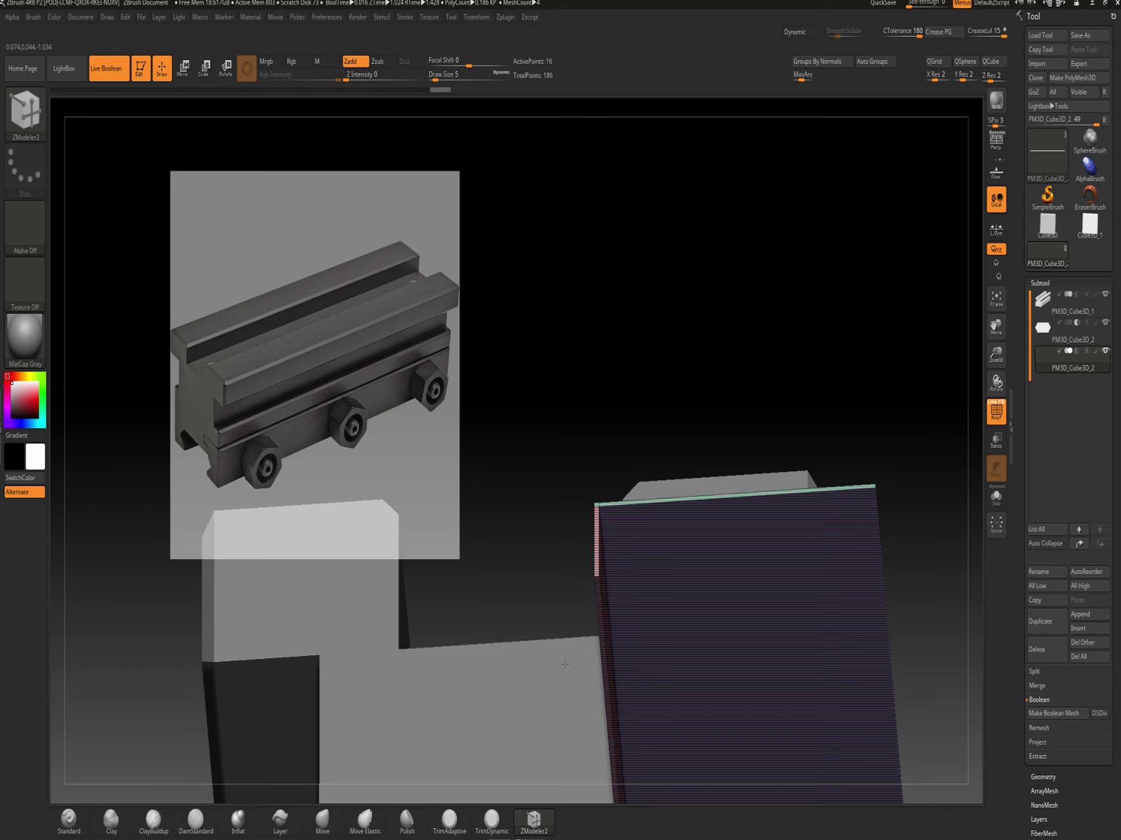
{"action": "left_click_drag", "start_coordinate": [577, 600], "coordinate": [609, 648], "text": "shift"}
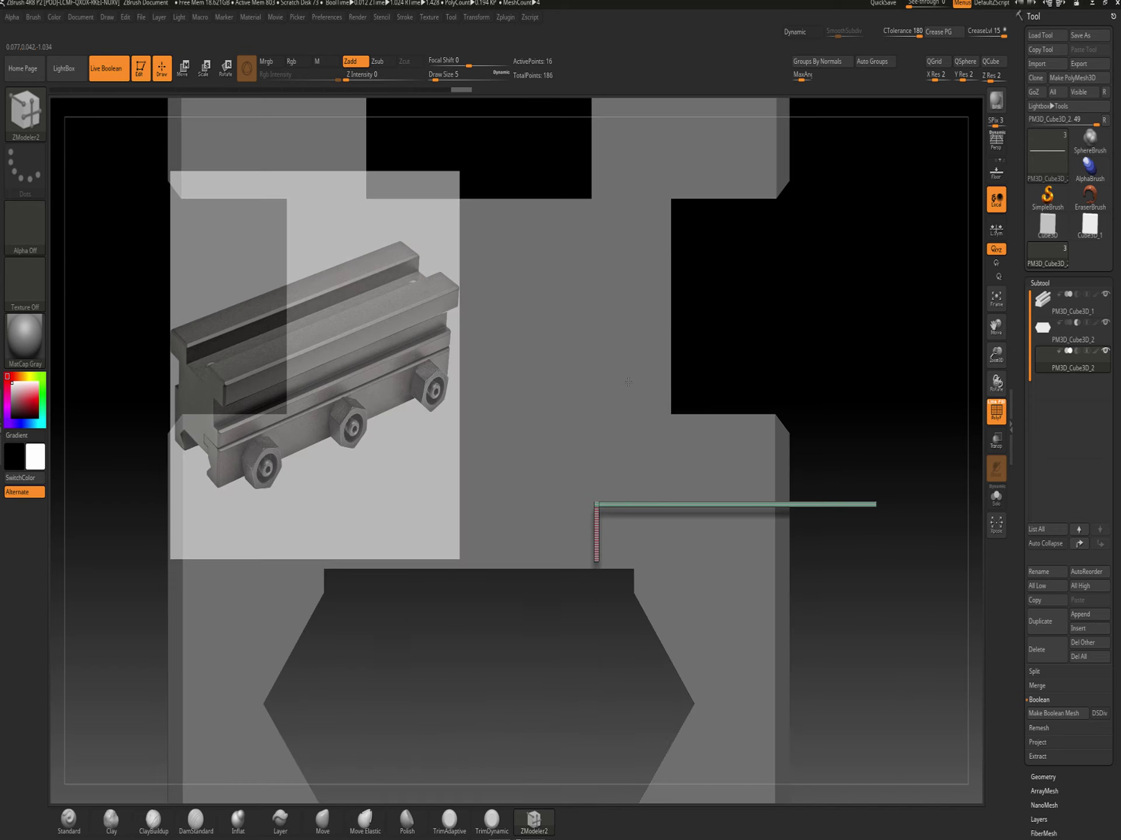
Mask everything except the lower end of the L's leg and raise that end to shorten the leg
{"action": "left_click_drag", "start_coordinate": [525, 640], "coordinate": [655, 542], "text": "ctrl"}
{"action": "left_click", "coordinate": [852, 621], "text": "ctrl"}
{"action": "left_click", "coordinate": [183, 67]}
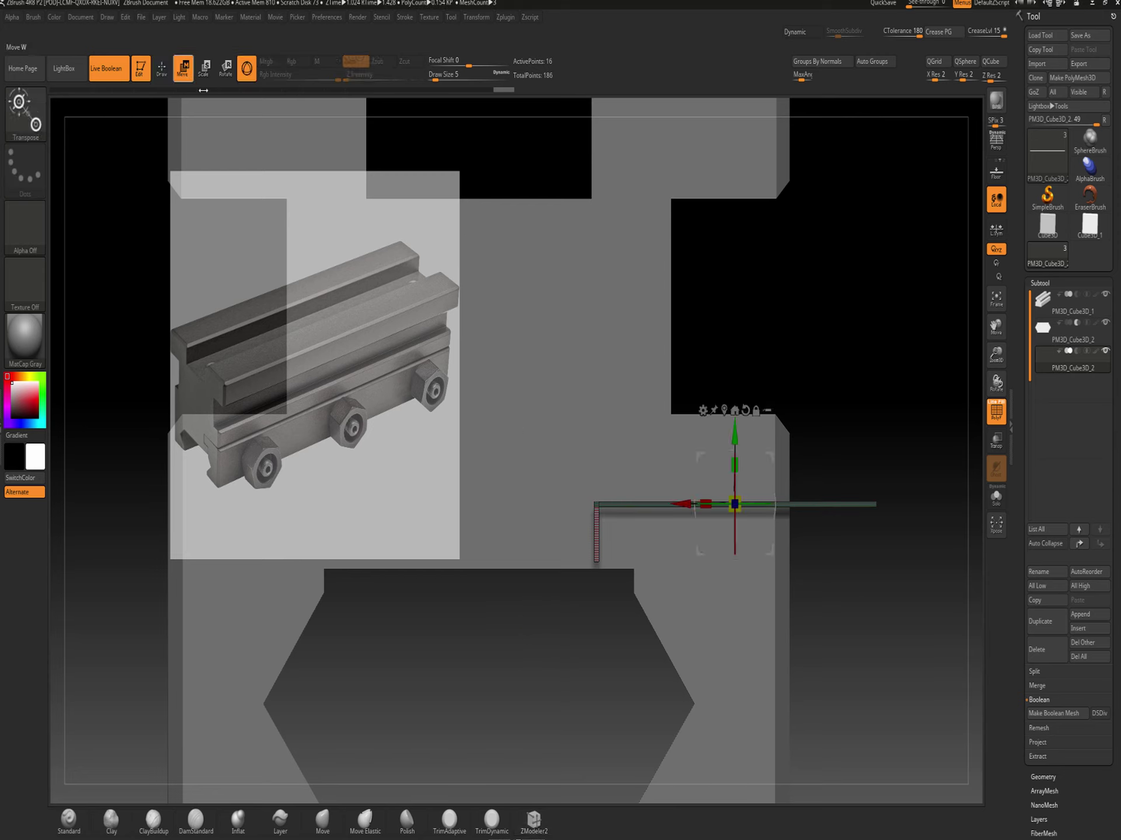
{"action": "left_click_drag", "start_coordinate": [734, 429], "coordinate": [734, 409]}
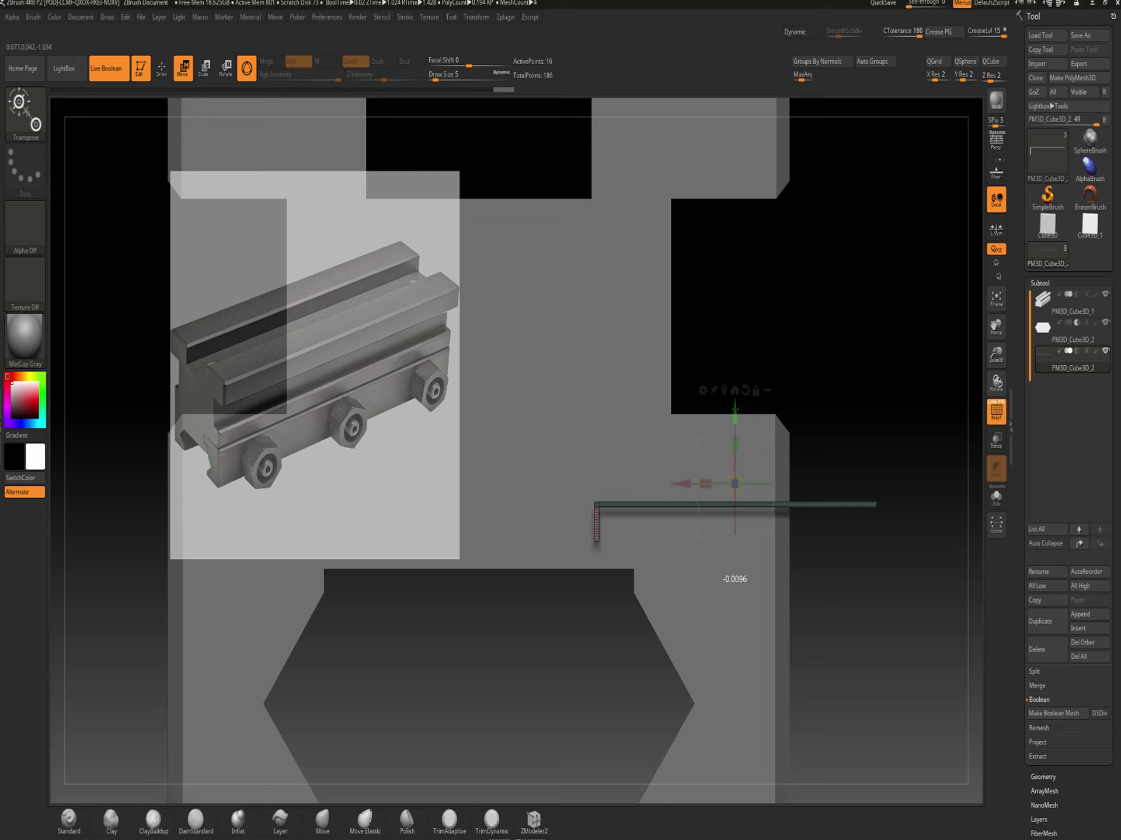
Clear the mask, raise the whole L-shaped subtool slightly, and shift it a little toward the mount's outer side
{"action": "left_click_drag", "start_coordinate": [734, 511], "coordinate": [734, 514]}
{"action": "left_click_drag", "start_coordinate": [734, 411], "coordinate": [735, 431]}
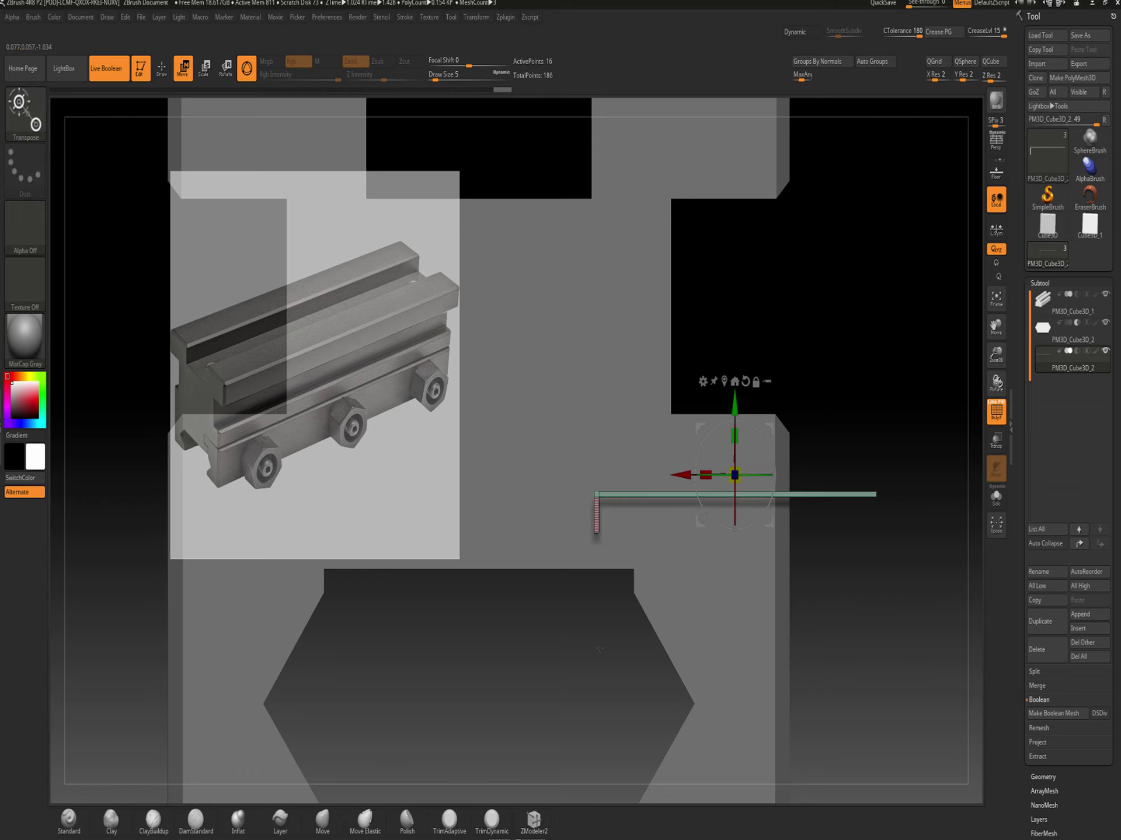
{"action": "left_click_drag", "start_coordinate": [597, 664], "coordinate": [592, 581], "text": "alt"}
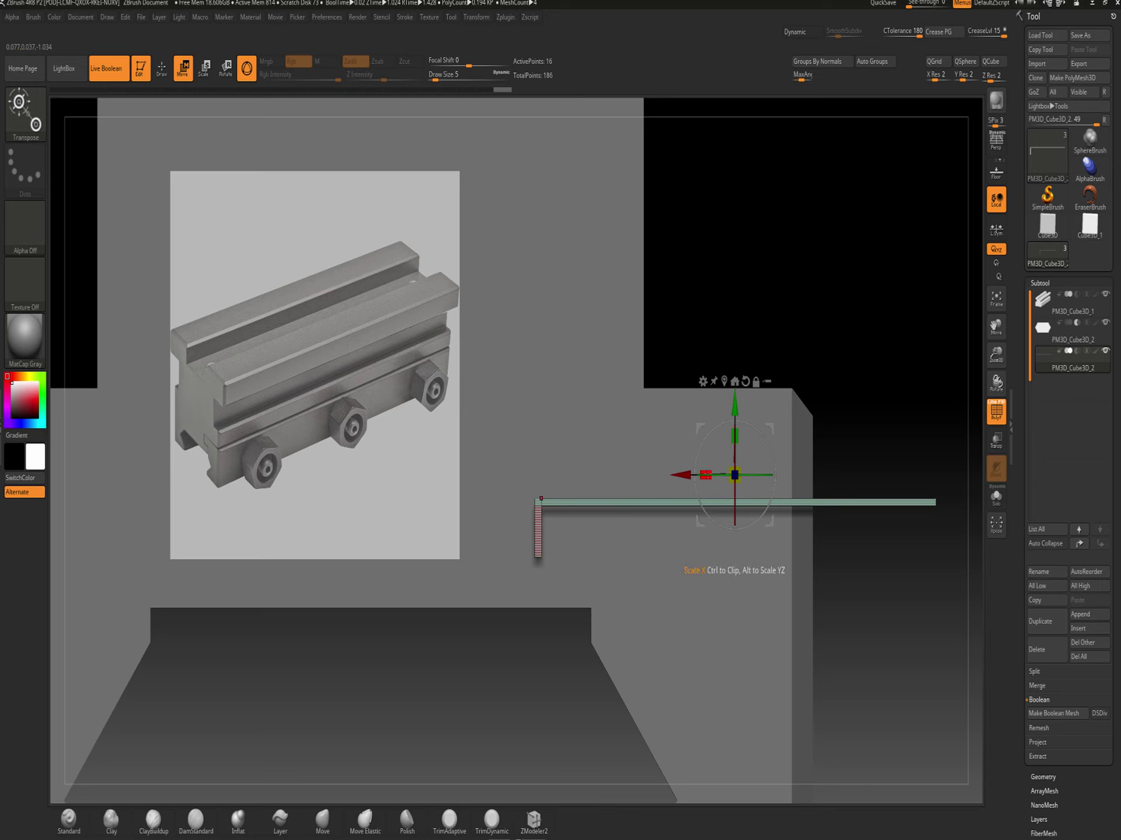
{"action": "left_click_drag", "start_coordinate": [734, 475], "coordinate": [693, 491]}
{"action": "left_click_drag", "start_coordinate": [785, 610], "coordinate": [970, 644], "text": "alt"}
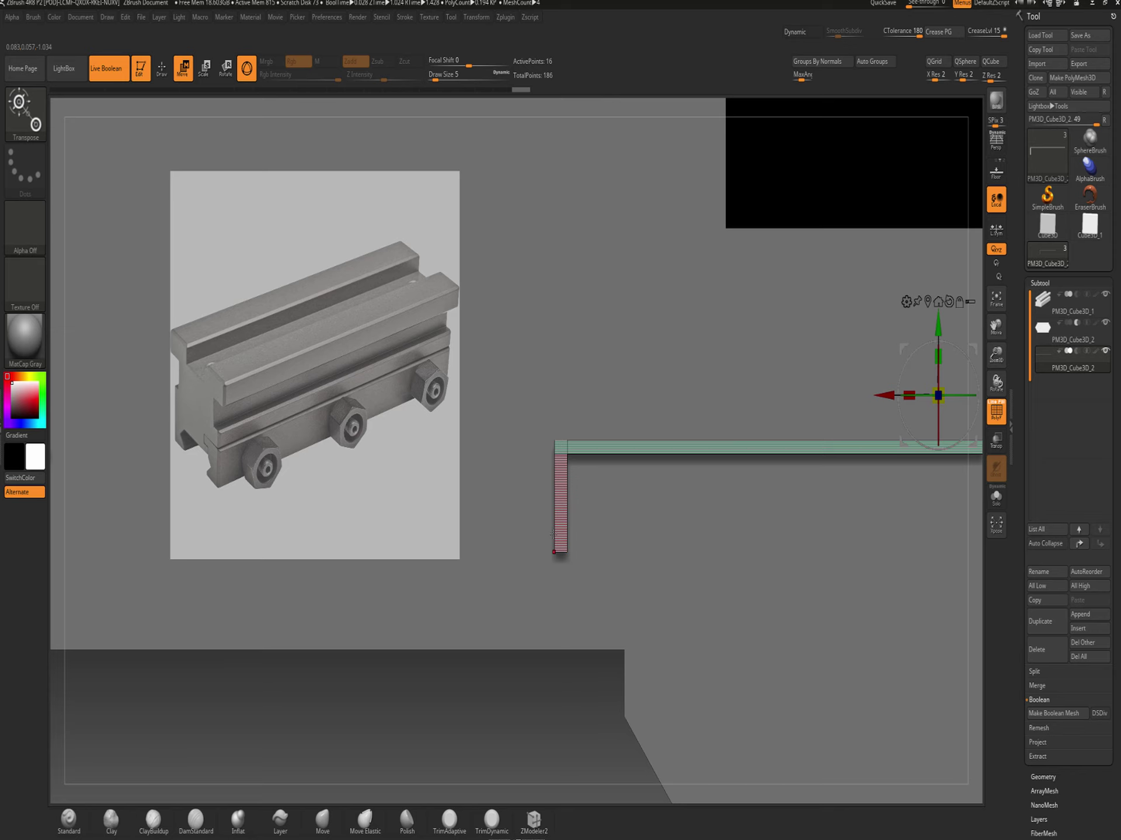
Insert an edge loop close to the leg's lower end and extrude the resulting narrow side face outward to form a short foot
{"action": "key", "text": "q"}
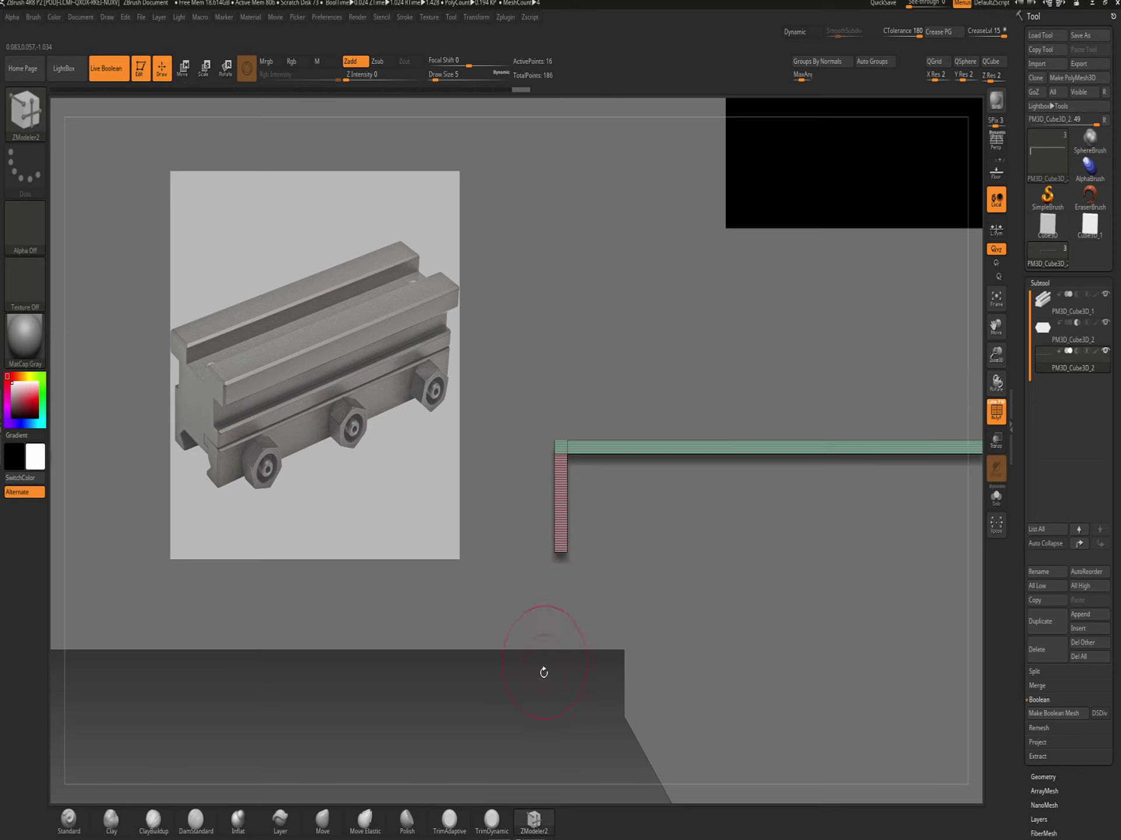
{"action": "mouse_move", "coordinate": [539, 688]}
{"action": "left_mouse_down"}
{"action": "mouse_move", "coordinate": [529, 691]}
{"action": "mouse_move", "coordinate": [538, 688]}
{"action": "left_mouse_up"}
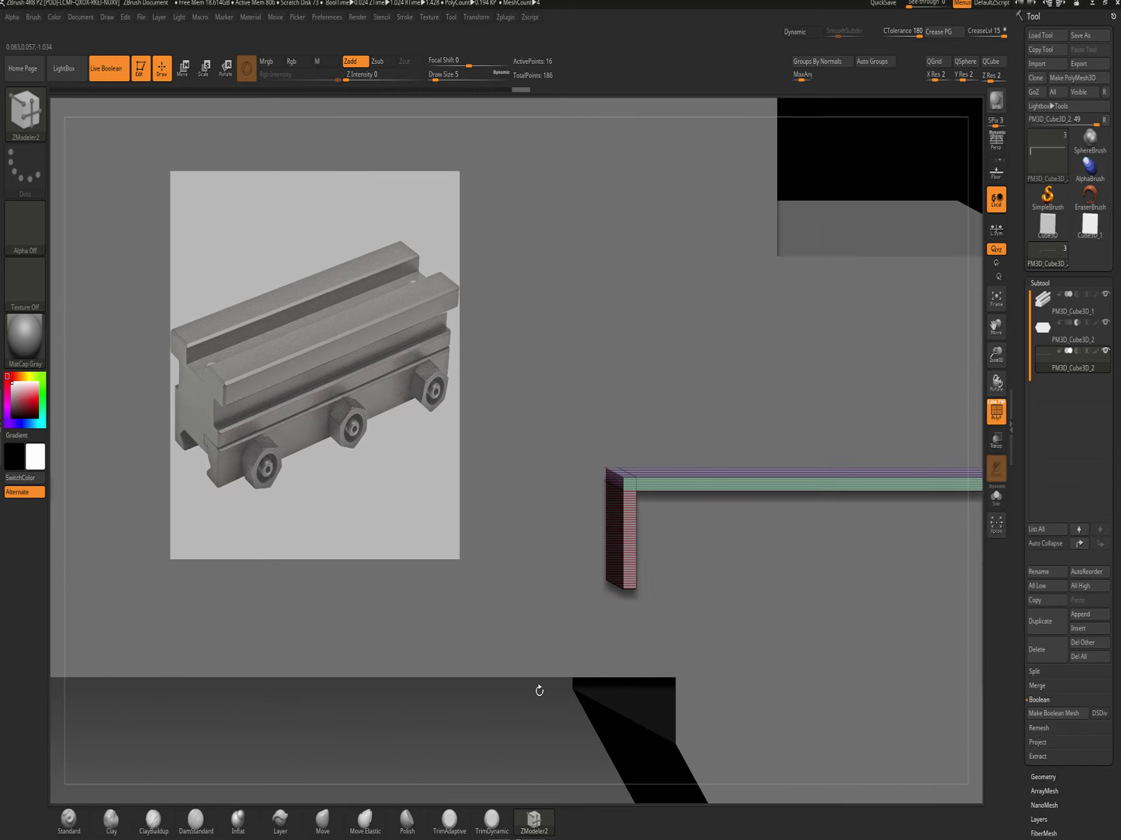
{"action": "left_click", "coordinate": [622, 566]}
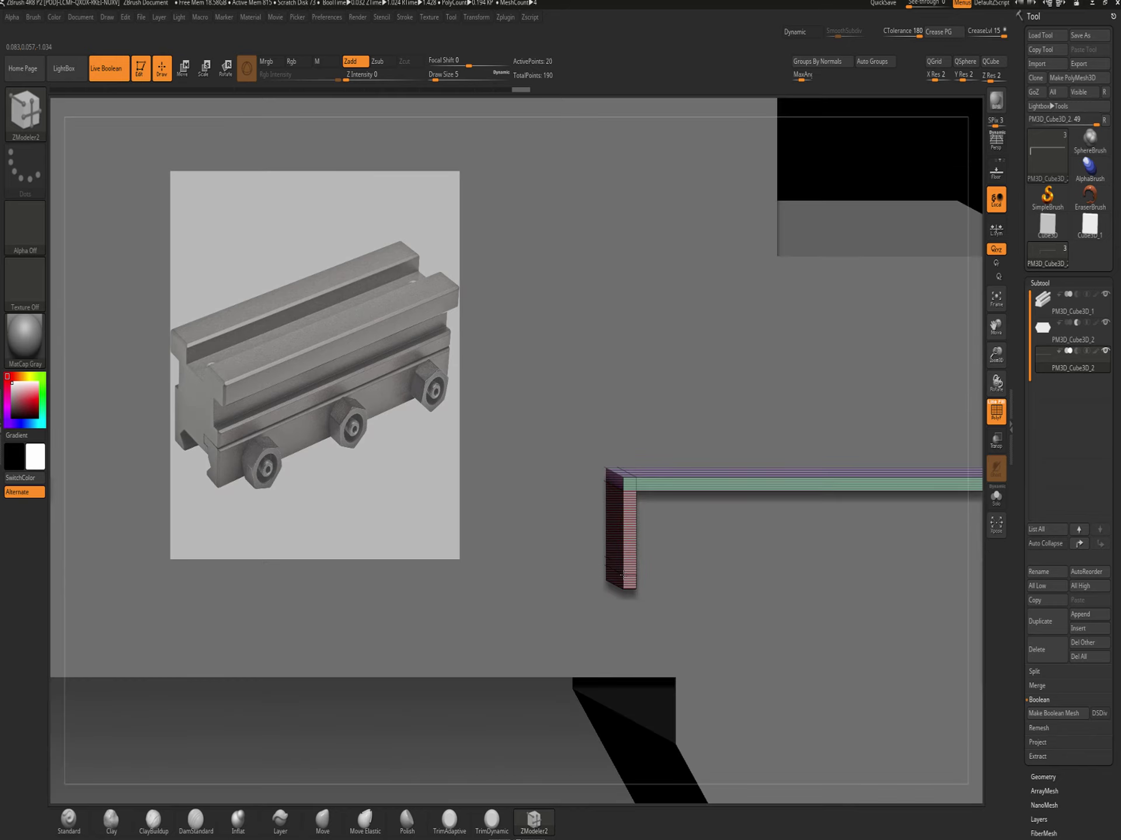
{"action": "left_click_drag", "start_coordinate": [502, 760], "coordinate": [513, 674]}
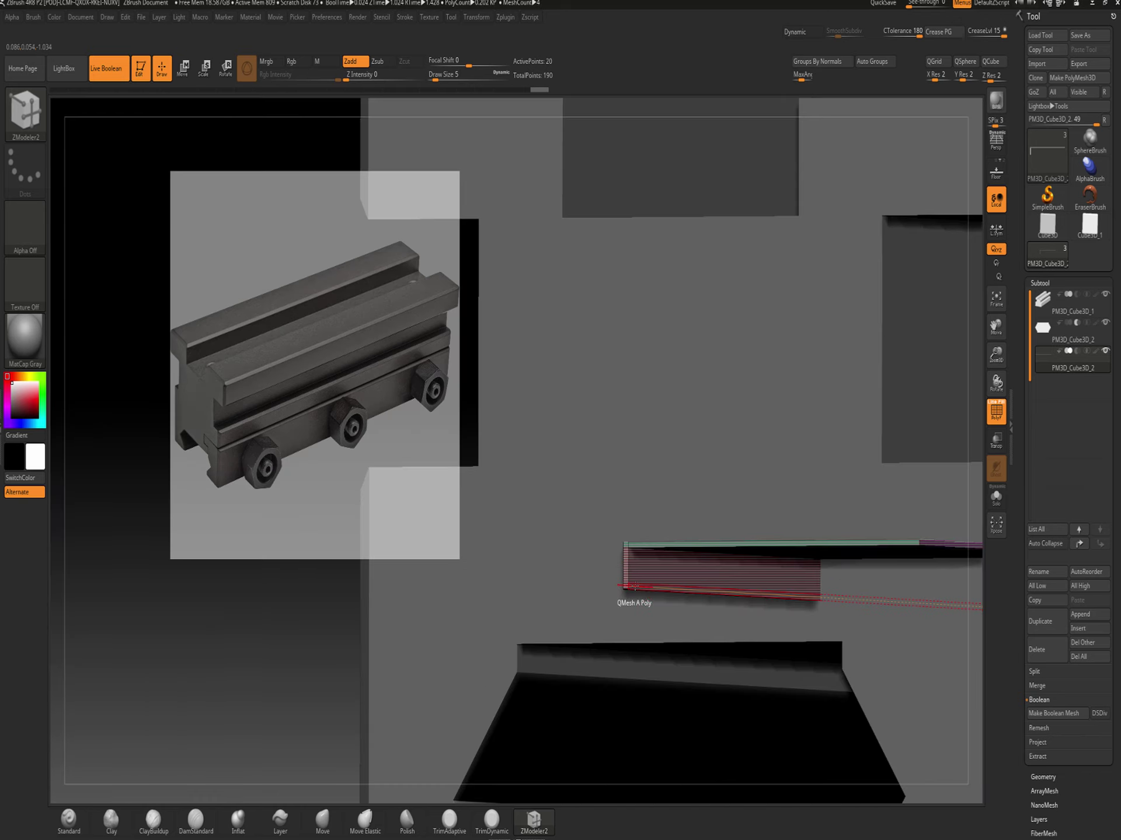
{"action": "left_click_drag", "start_coordinate": [663, 623], "coordinate": [693, 693]}
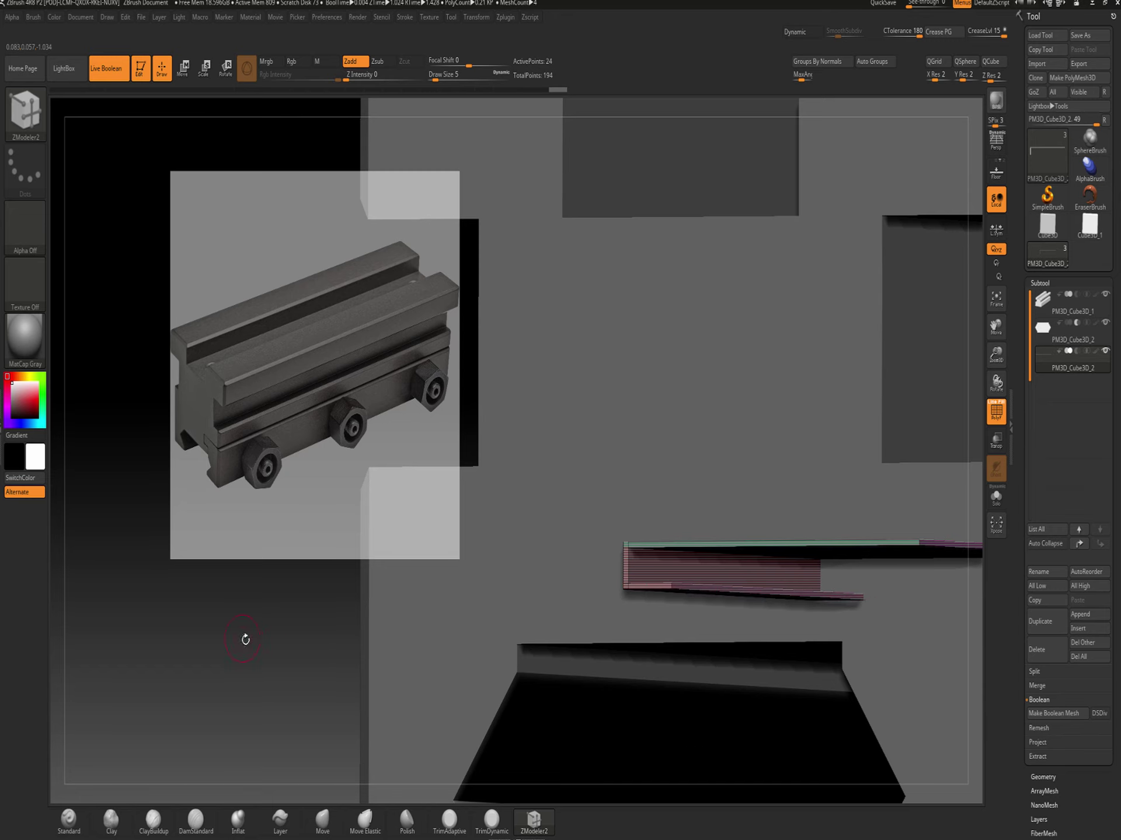
Insert an edge loop near the foot's outer end and extrude the narrow face beneath it downward into a second leg
{"action": "left_click_drag", "start_coordinate": [245, 638], "coordinate": [534, 685], "text": "shift"}
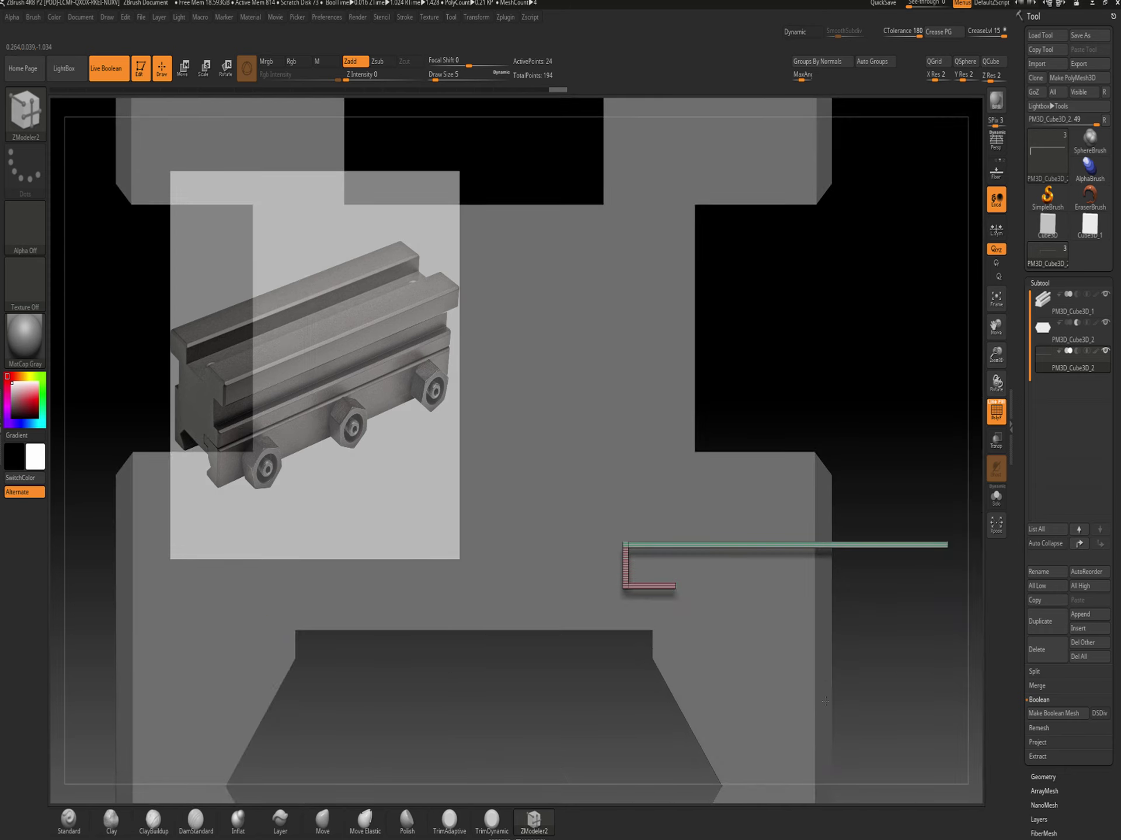
{"action": "left_click_drag", "start_coordinate": [838, 663], "coordinate": [595, 558], "text": "alt"}
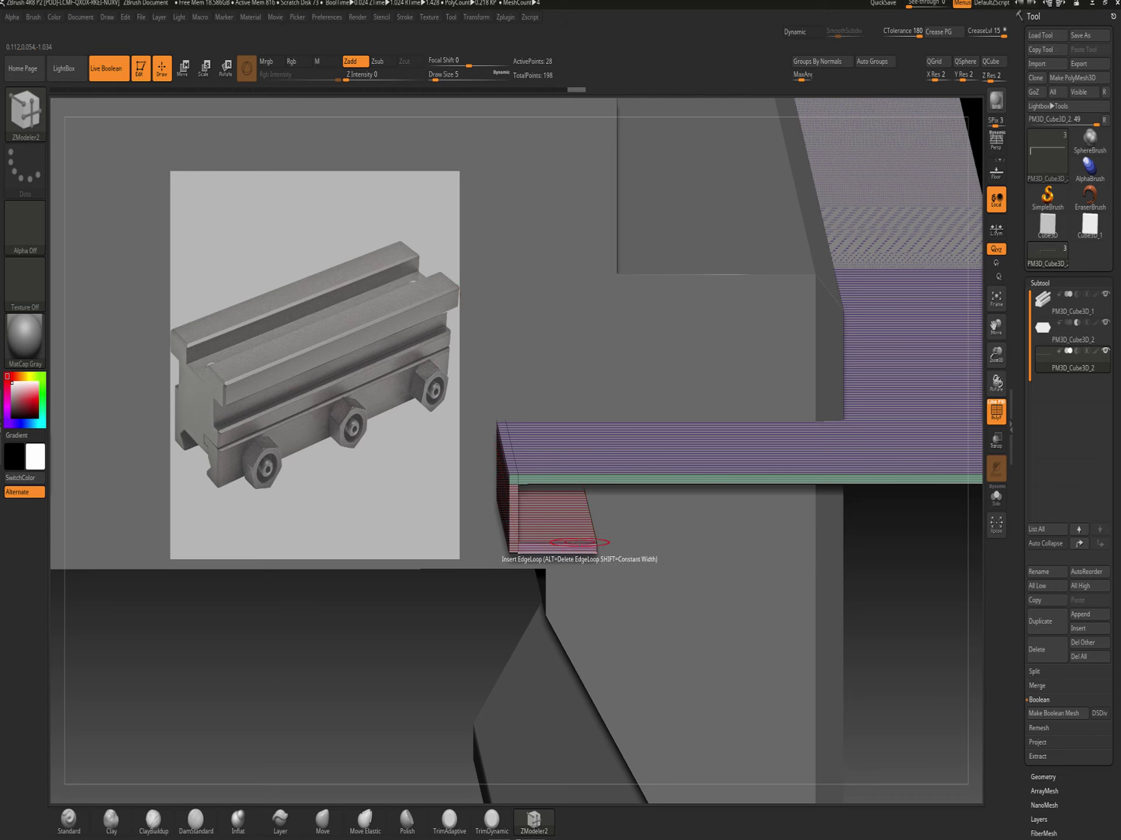
{"action": "left_click", "coordinate": [578, 543]}
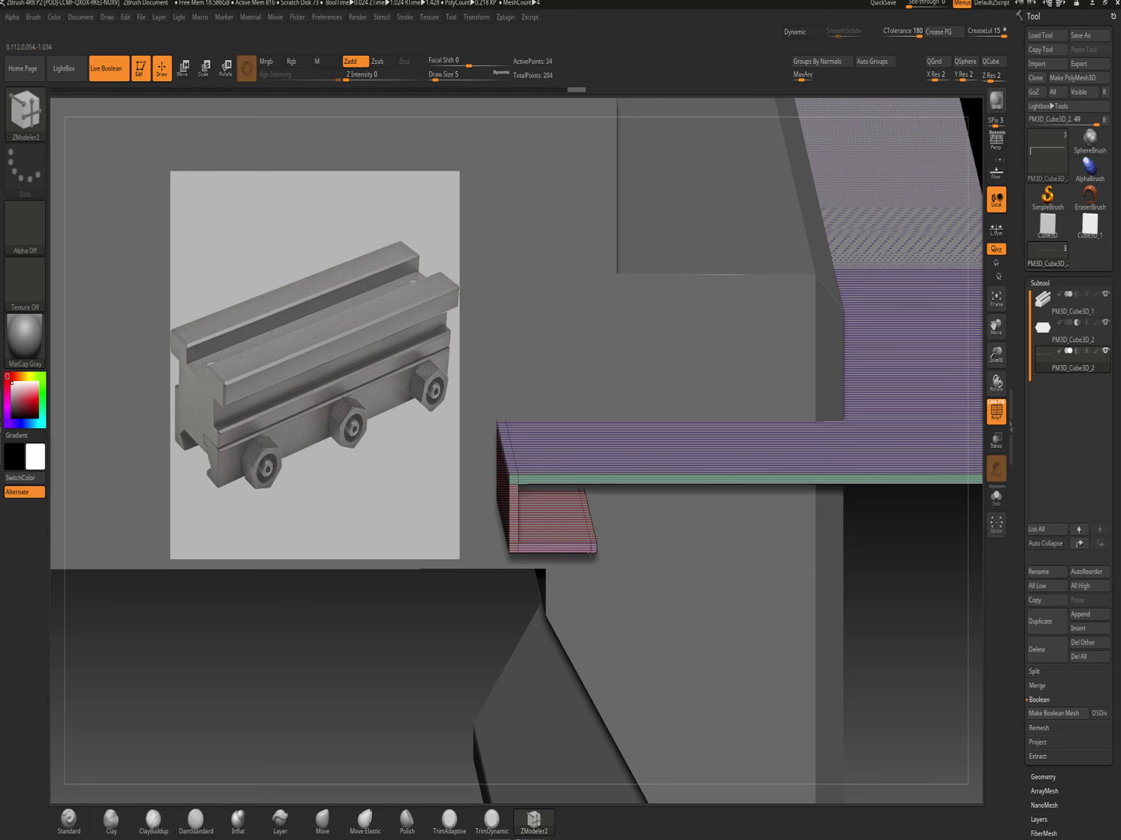
{"action": "left_click_drag", "start_coordinate": [853, 663], "coordinate": [845, 625]}
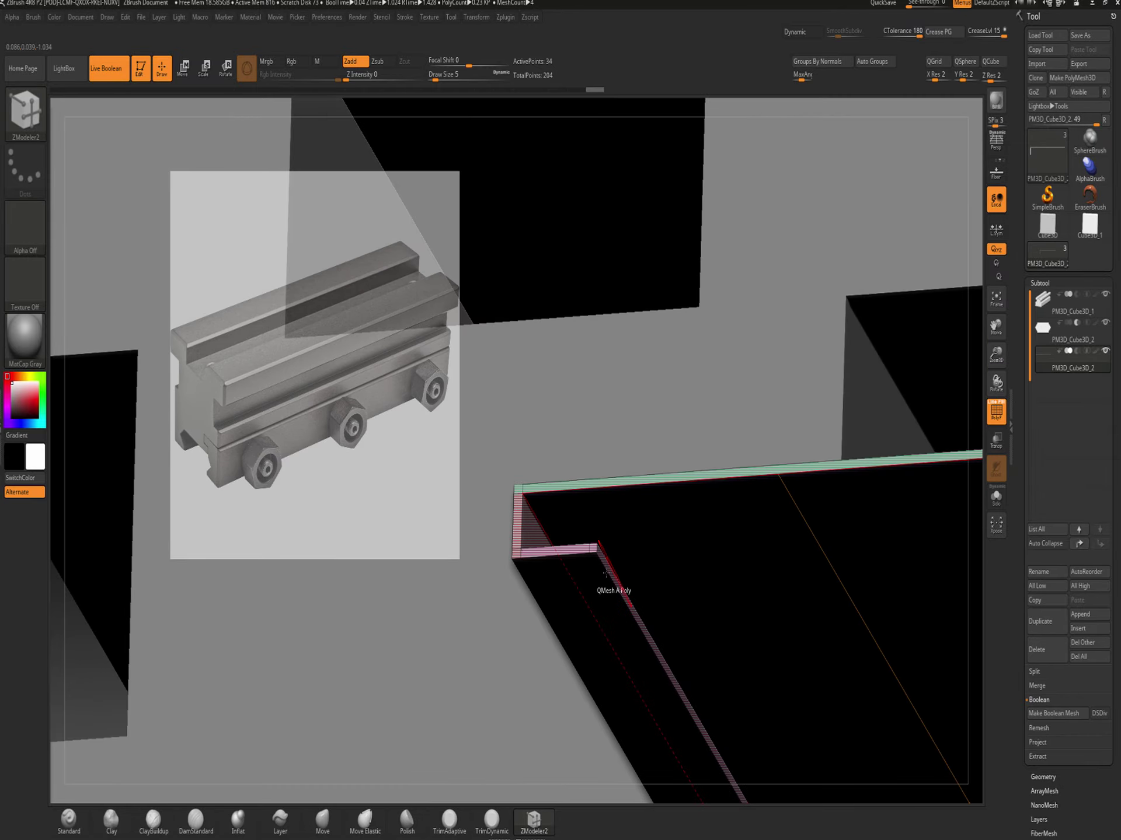
{"action": "left_click_drag", "start_coordinate": [594, 561], "coordinate": [572, 659]}
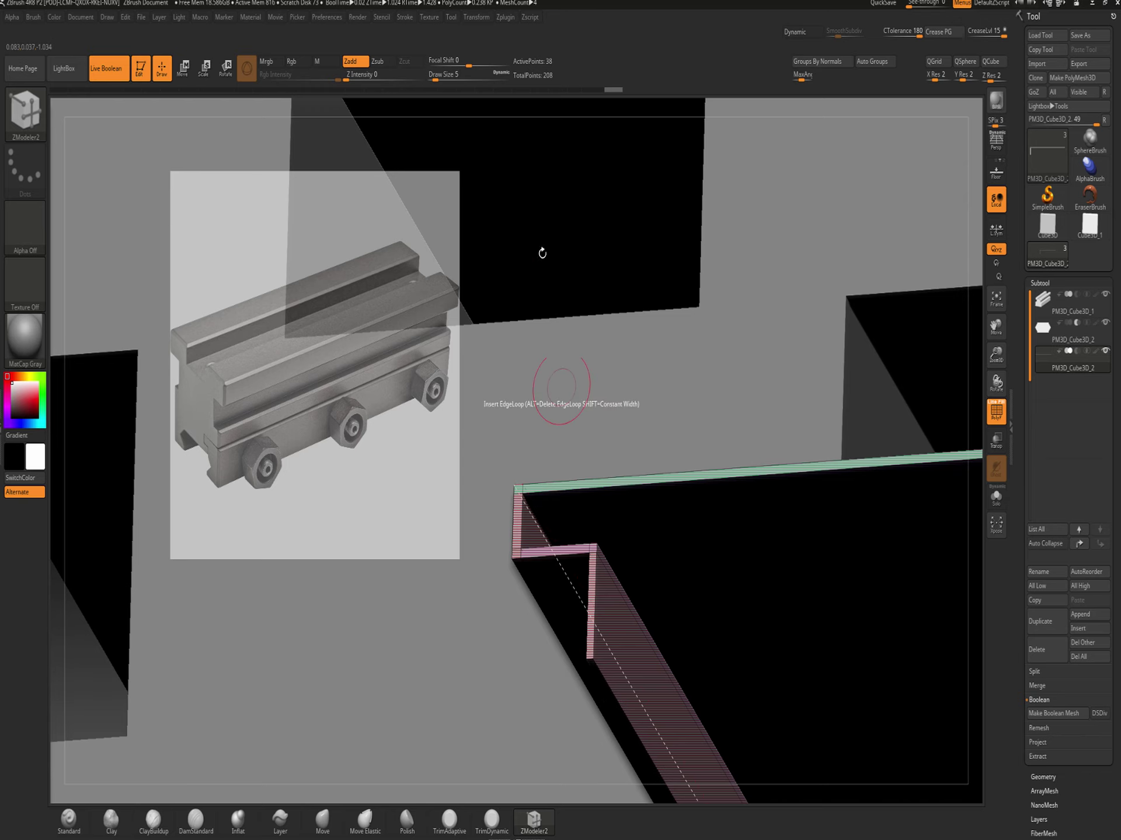
Mask everything except the second leg, shift that leg inward to the edge of the lower cutout, and clear the mask
{"action": "left_click_drag", "start_coordinate": [552, 240], "coordinate": [558, 251], "text": "shift"}
{"action": "left_click_drag", "start_coordinate": [485, 711], "coordinate": [479, 650]}
{"action": "mouse_move", "coordinate": [542, 742]}
{"action": "left_mouse_down", "text": "ctrl"}
{"action": "mouse_move", "coordinate": [620, 640]}
{"action": "mouse_move", "coordinate": [646, 525]}
{"action": "left_mouse_up", "text": "ctrl"}
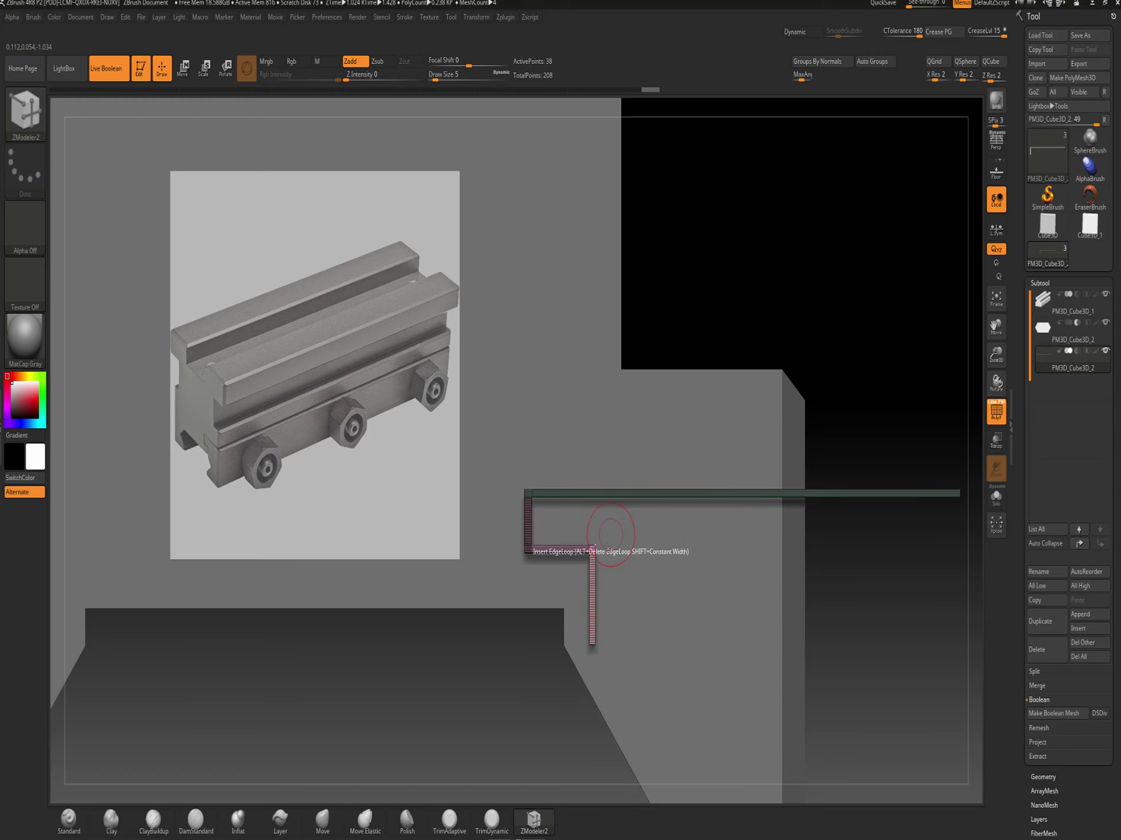
{"action": "key", "text": "w"}
{"action": "left_click_drag", "start_coordinate": [707, 454], "coordinate": [651, 467]}
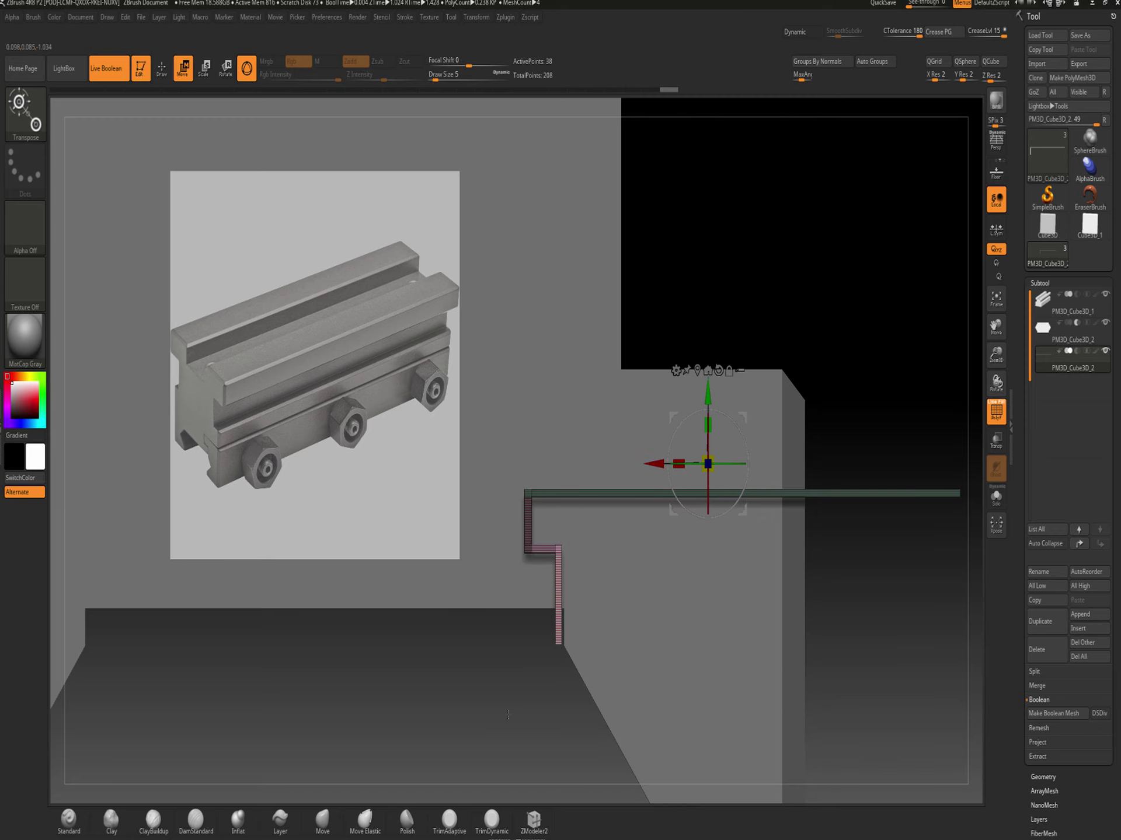
{"action": "left_click_drag", "start_coordinate": [526, 723], "coordinate": [514, 765], "text": "alt"}
{"action": "left_click_drag", "start_coordinate": [444, 724], "coordinate": [404, 748], "text": "ctrl"}
{"action": "right_click_drag", "start_coordinate": [404, 748], "coordinate": [523, 623], "text": "alt"}
{"action": "left_click_drag", "start_coordinate": [544, 392], "coordinate": [607, 485], "text": "ctrl"}
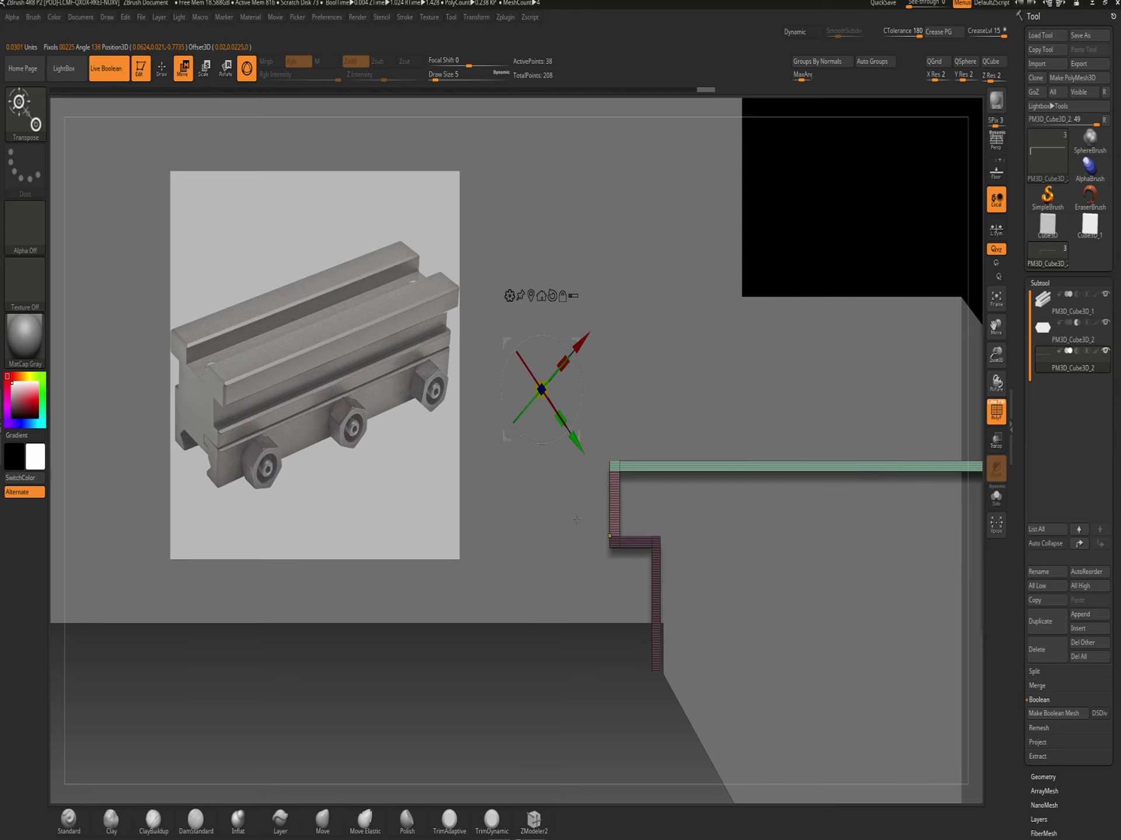
{"action": "key", "text": "ctrl+w"}
{"action": "key", "text": "q"}
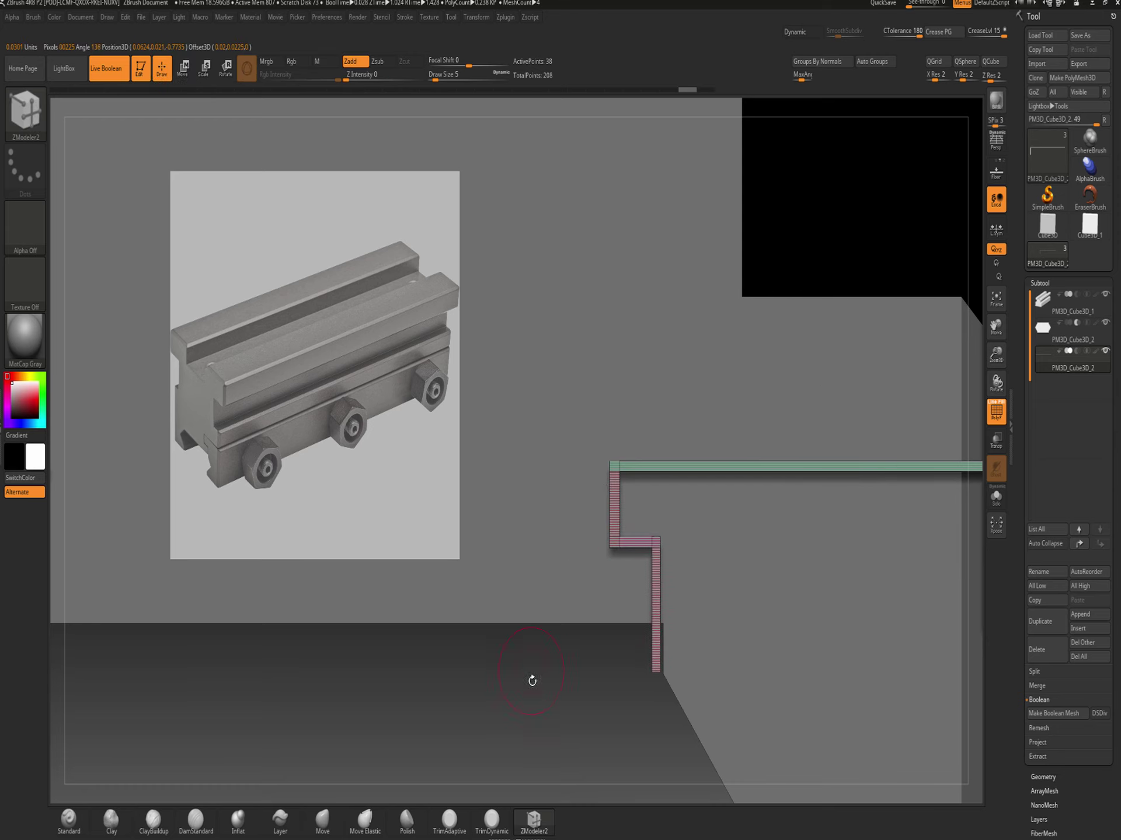
Mask the second leg, shift the rest of the profile slightly inward to lengthen the horizontal step, and clear the mask
{"action": "left_click_drag", "start_coordinate": [538, 693], "coordinate": [628, 419], "text": "ctrl"}
{"action": "left_click", "coordinate": [517, 700], "text": "ctrl"}
{"action": "key", "text": "b"}
{"action": "key", "text": "z"}
{"action": "key", "text": "m"}
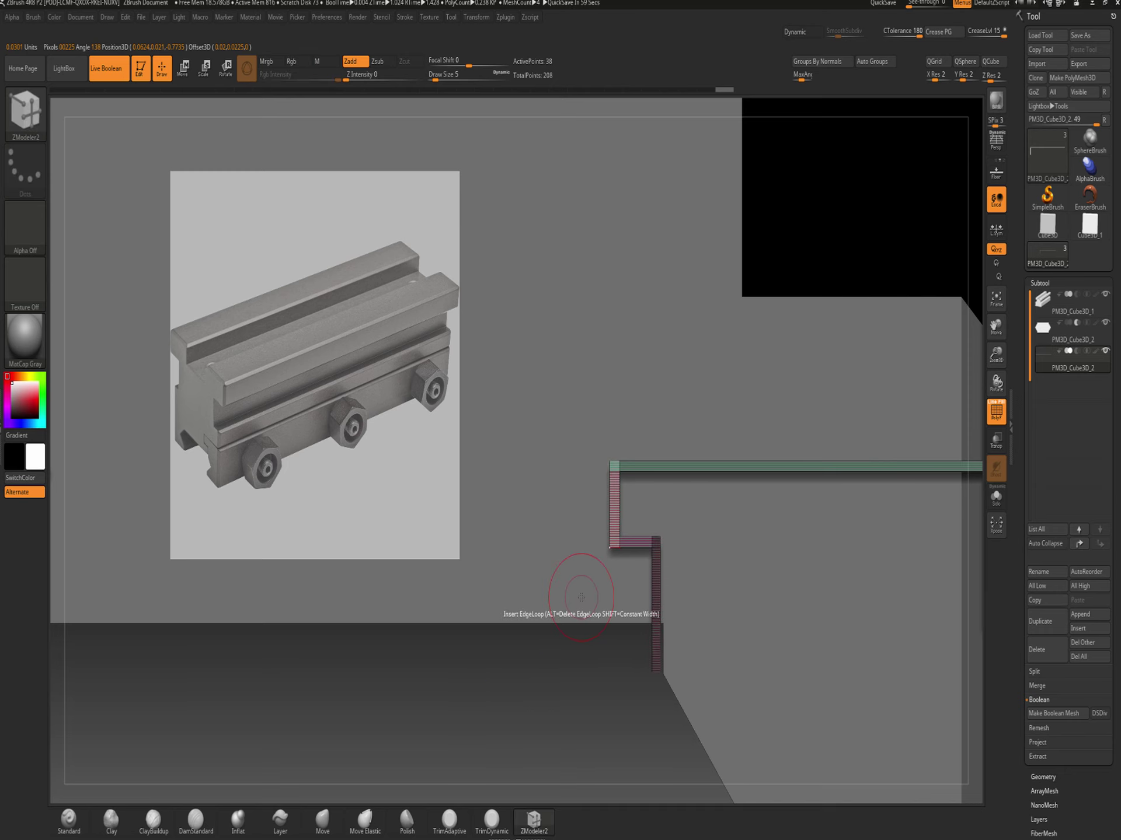
{"action": "key", "text": "w"}
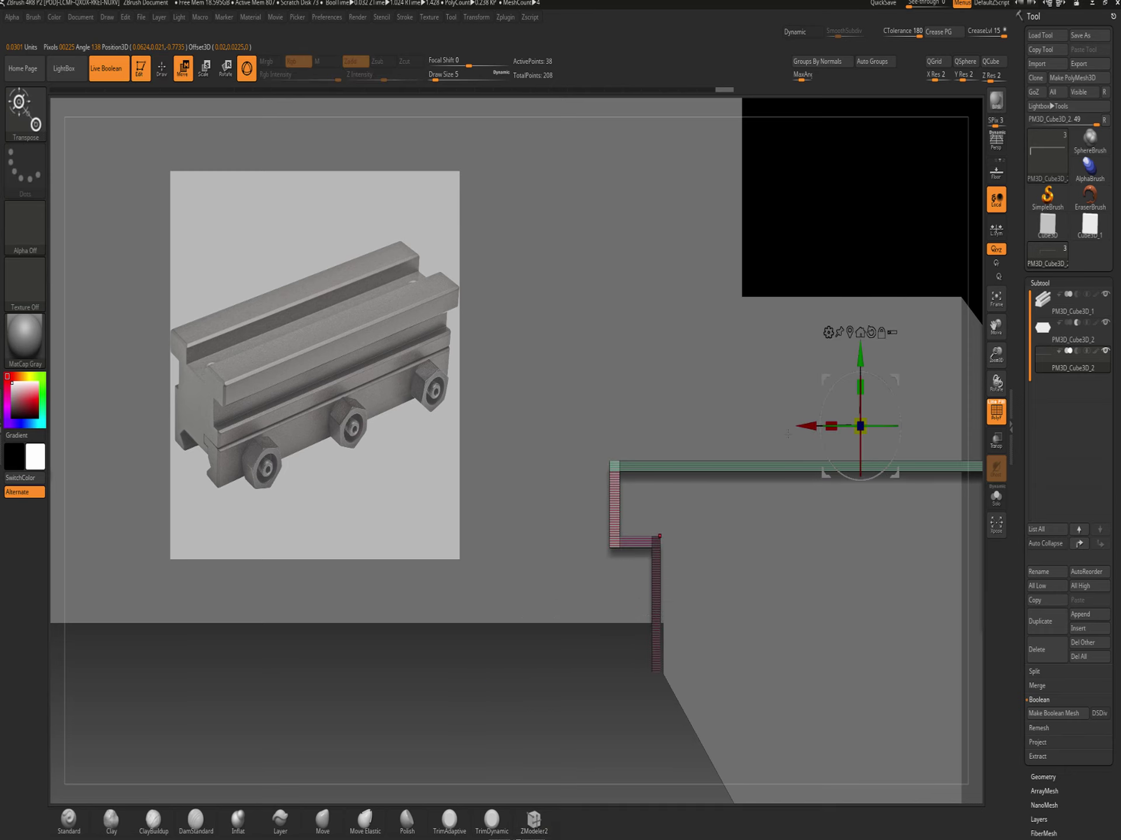
{"action": "left_click_drag", "start_coordinate": [805, 426], "coordinate": [791, 426]}
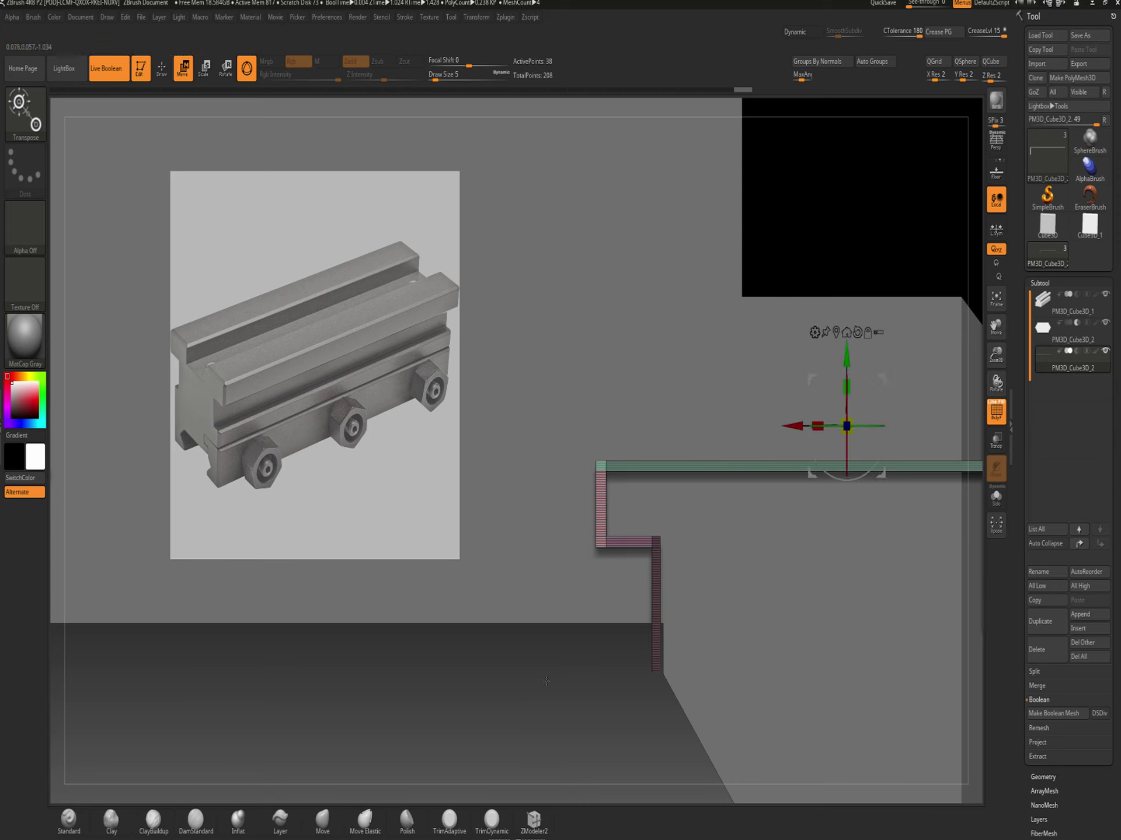
{"action": "left_click_drag", "start_coordinate": [520, 695], "coordinate": [471, 698], "text": "alt"}
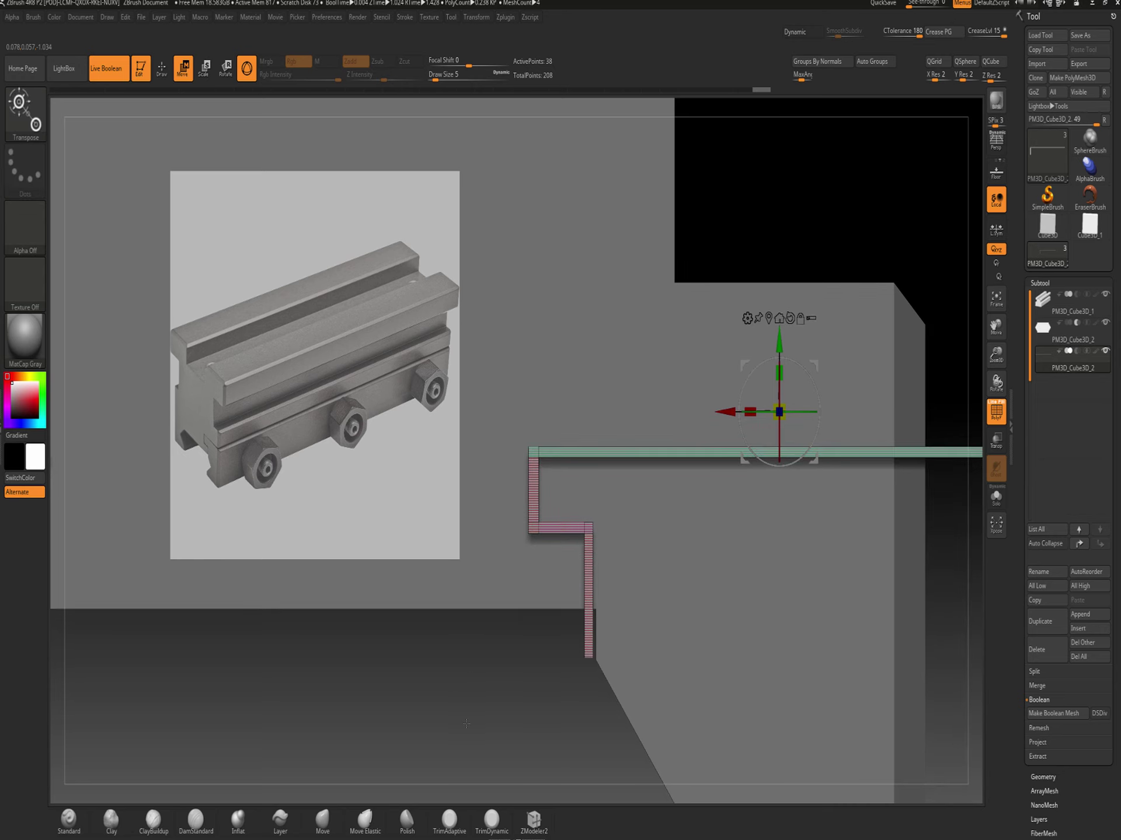
Mask all but the top strip's outer end, pull that end inward to shorten the strip, and clear the mask
{"action": "left_click_drag", "start_coordinate": [468, 712], "coordinate": [465, 651], "text": "alt"}
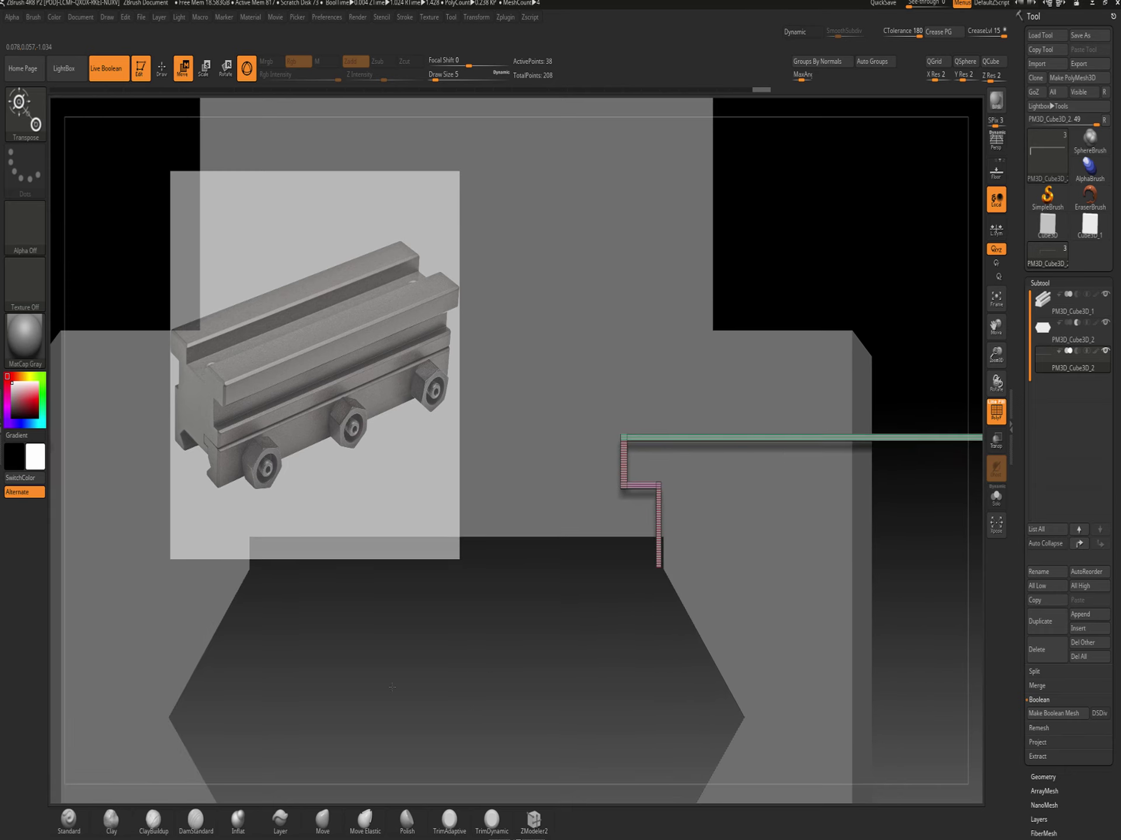
{"action": "left_click_drag", "start_coordinate": [583, 637], "coordinate": [421, 669], "text": "alt"}
{"action": "left_click_drag", "start_coordinate": [821, 405], "coordinate": [889, 528], "text": "ctrl"}
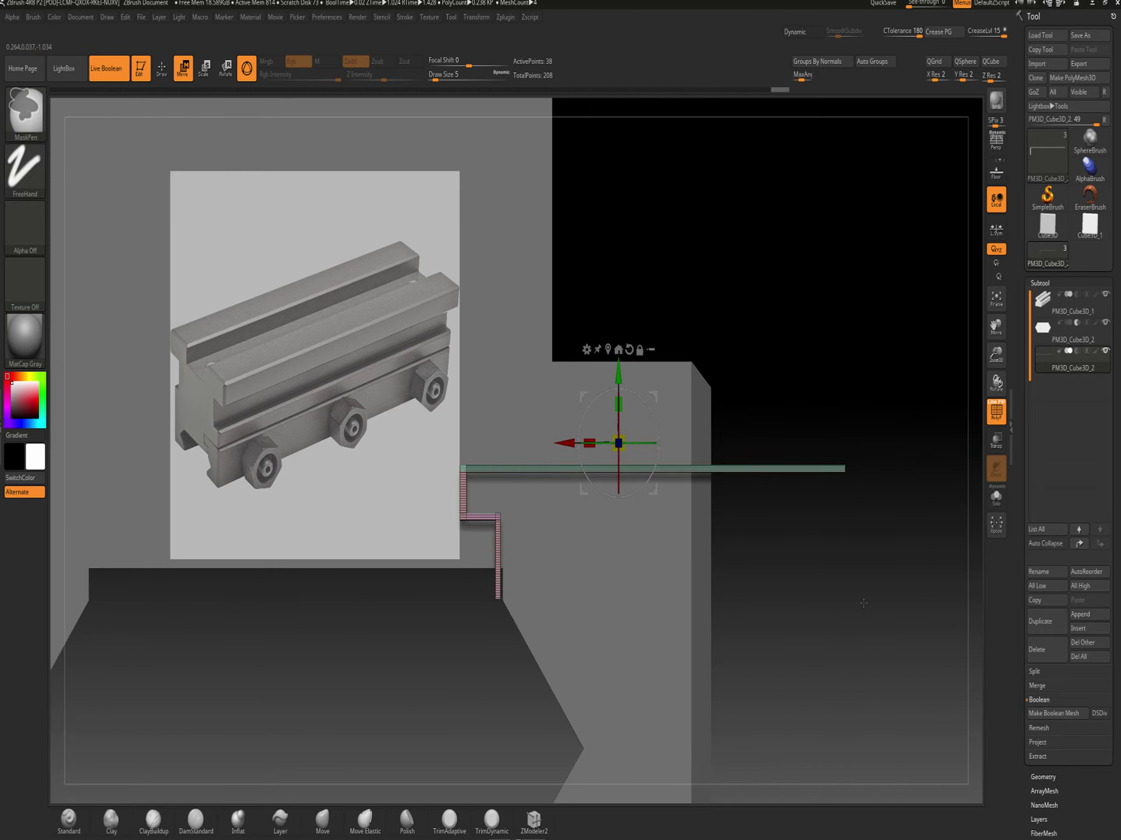
{"action": "left_click", "coordinate": [699, 523], "text": "ctrl"}
{"action": "left_click_drag", "start_coordinate": [571, 444], "coordinate": [497, 454]}
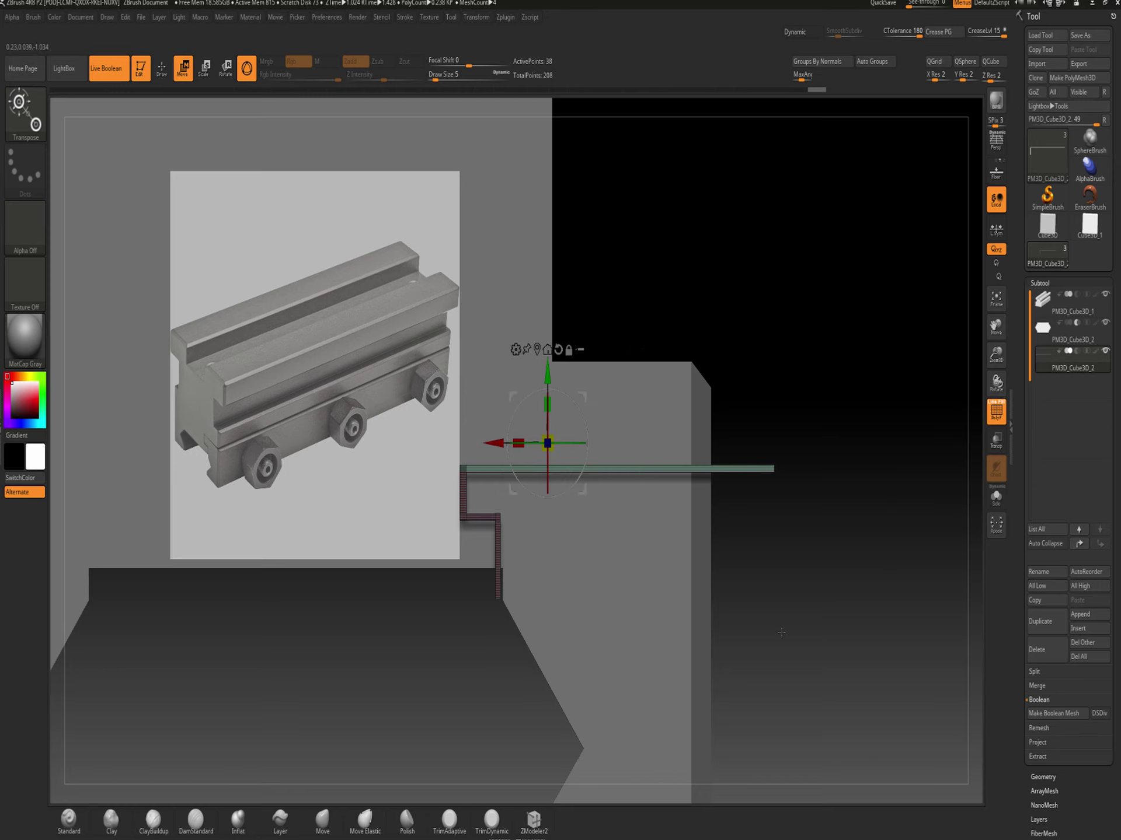
{"action": "left_click_drag", "start_coordinate": [776, 624], "coordinate": [884, 594]}
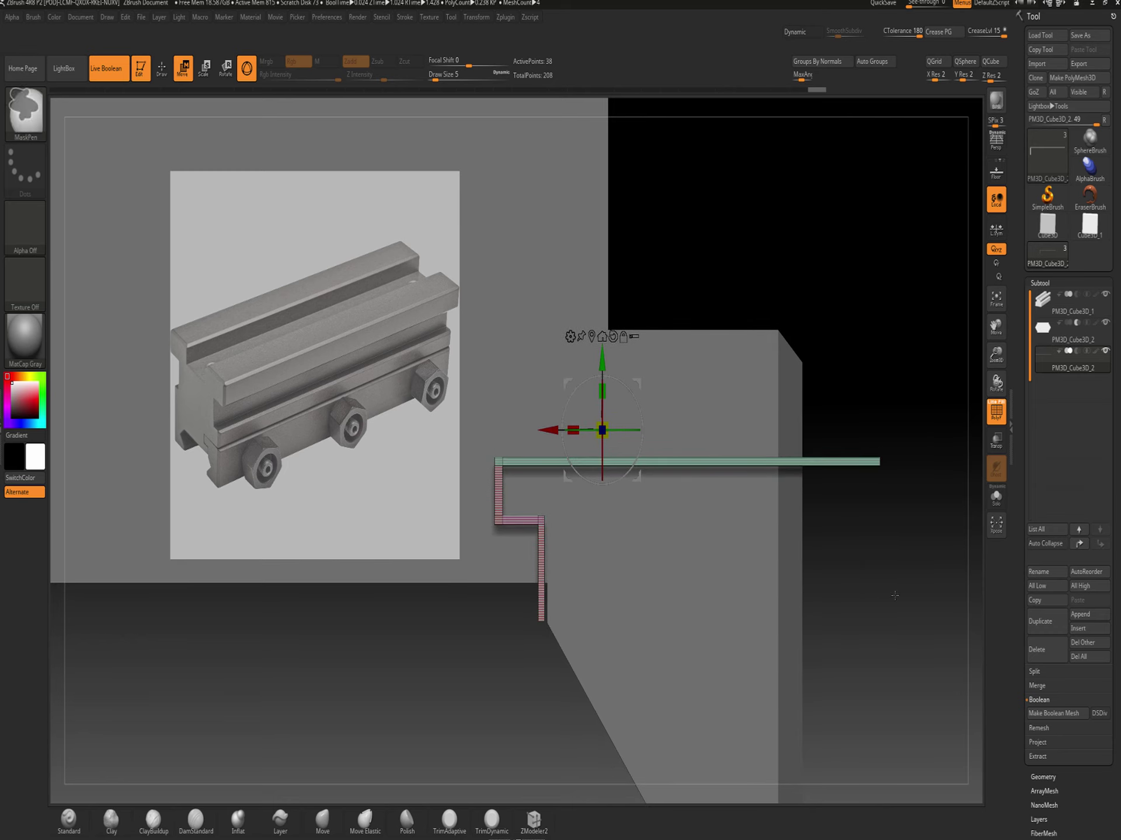
Try to change the stepped profile's thickness with the Inflate deformation, and undo it
{"action": "left_click", "coordinate": [1044, 777]}
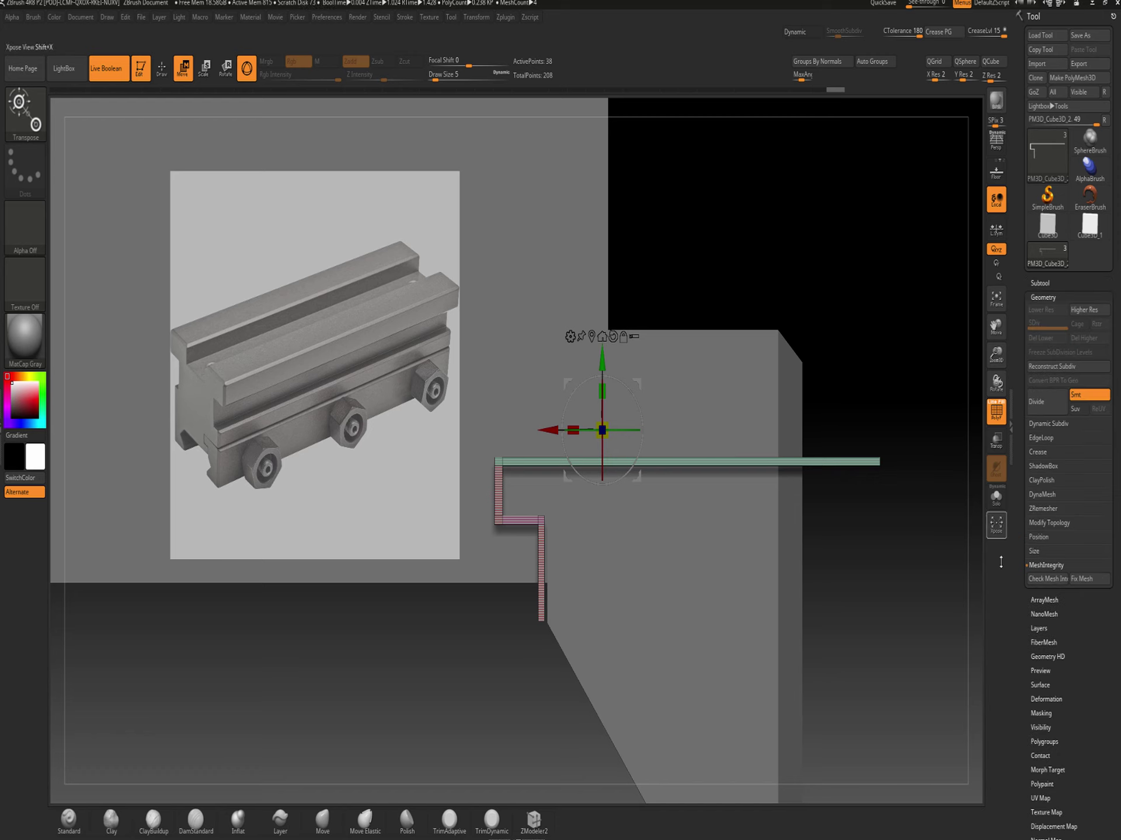
{"action": "scroll", "coordinate": [1025, 640], "scroll_direction": "down", "scroll_amount": 1}
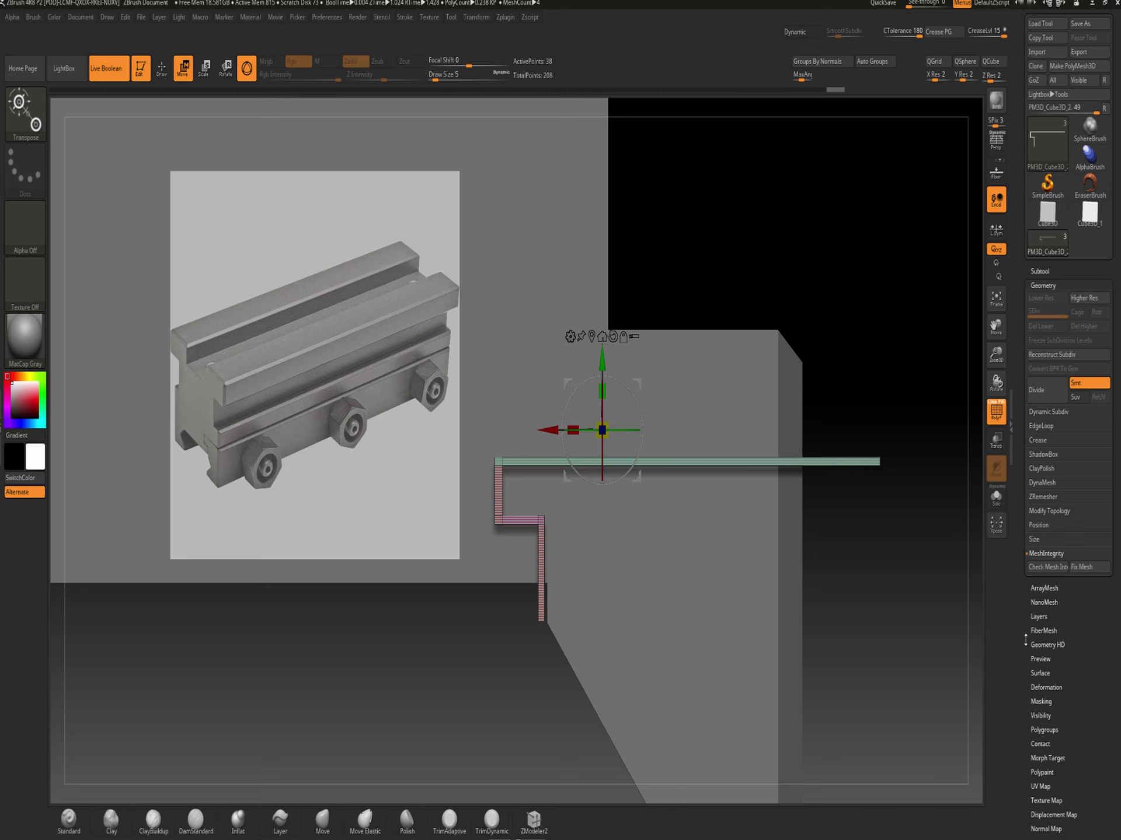
{"action": "left_click", "coordinate": [1042, 687]}
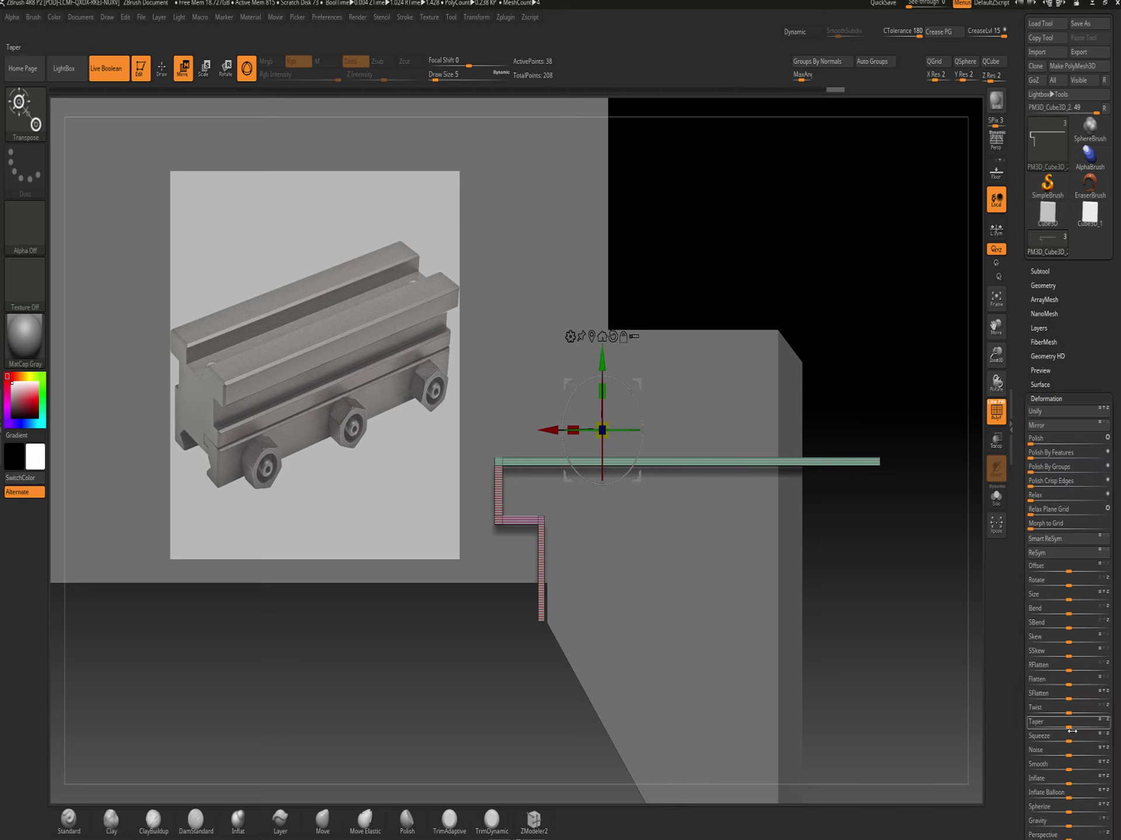
{"action": "left_click_drag", "start_coordinate": [1068, 782], "coordinate": [1065, 783]}
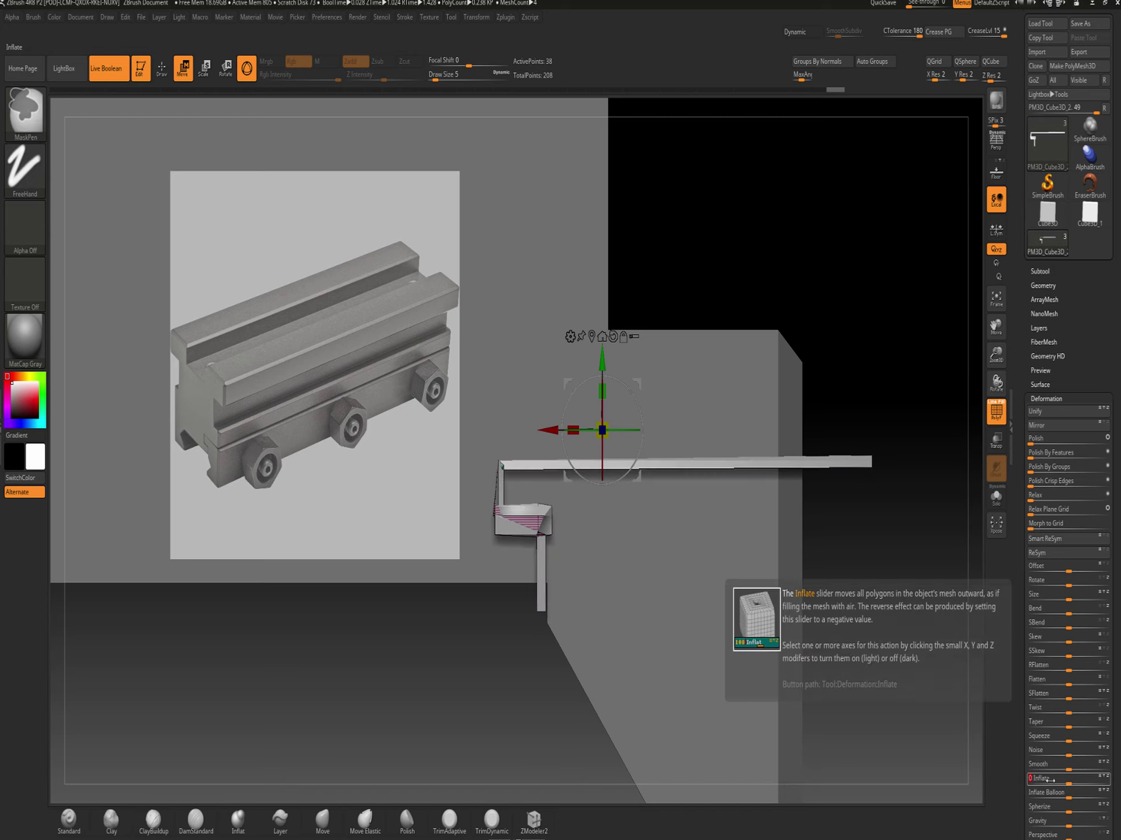
{"action": "key", "text": "ctrl+z"}
Mask all but the strip's top face, lower that face to thin the strip, and clear the mask
{"action": "right_click_drag", "start_coordinate": [482, 693], "coordinate": [484, 708], "text": "ctrl"}
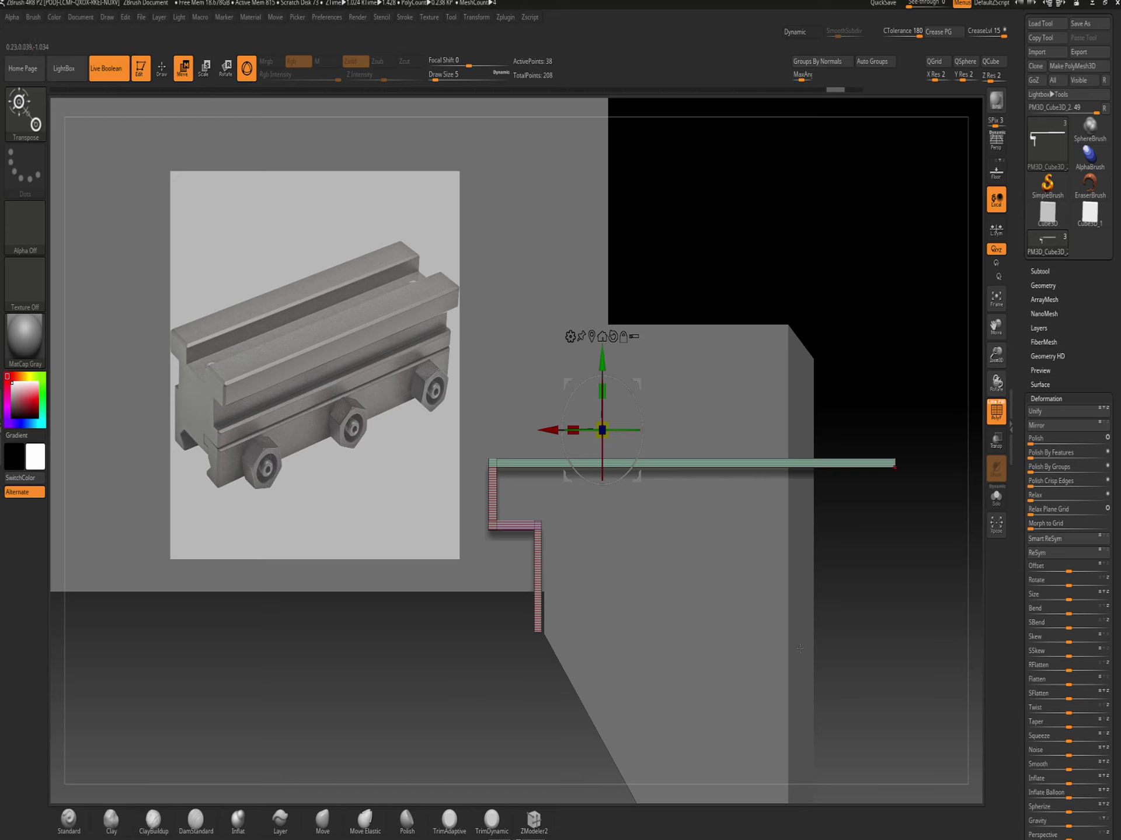
{"action": "key", "text": "ctrl"}
{"action": "left_click_drag", "start_coordinate": [448, 713], "coordinate": [689, 588], "text": "ctrl"}
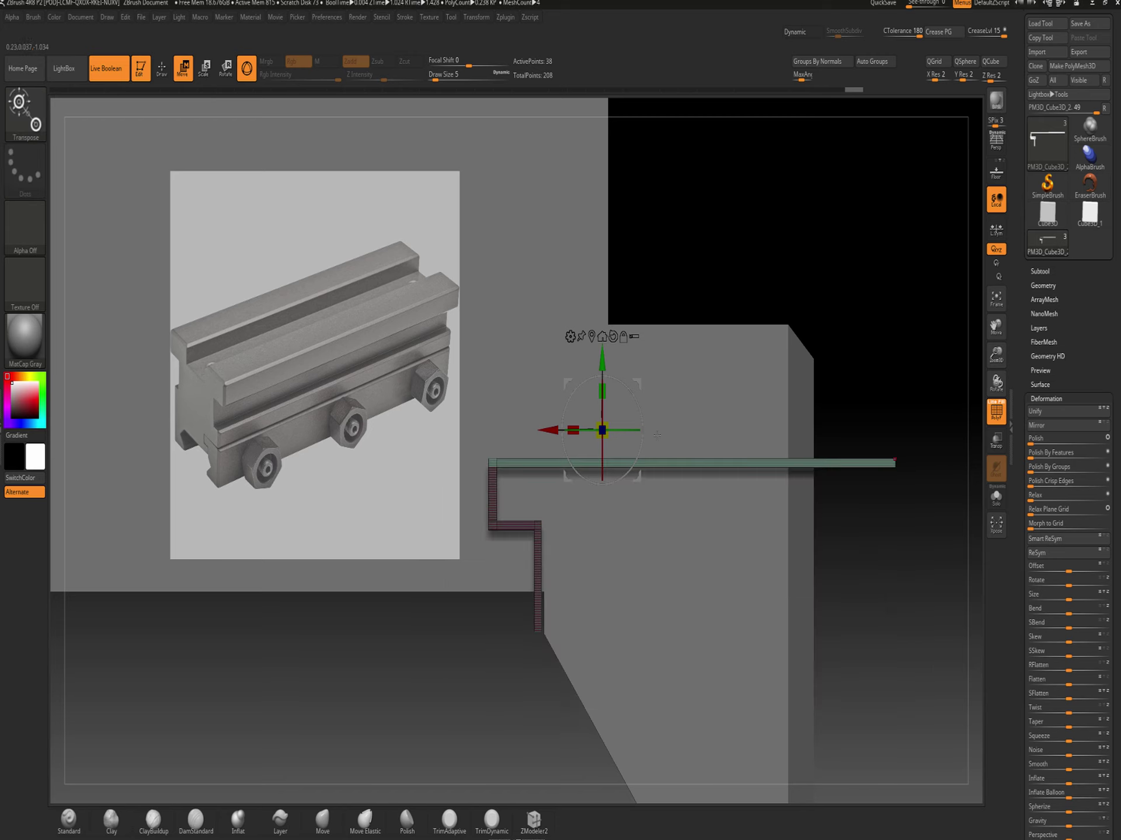
{"action": "left_click_drag", "start_coordinate": [601, 363], "coordinate": [600, 371]}
{"action": "left_click_drag", "start_coordinate": [408, 690], "coordinate": [502, 724], "text": "ctrl"}
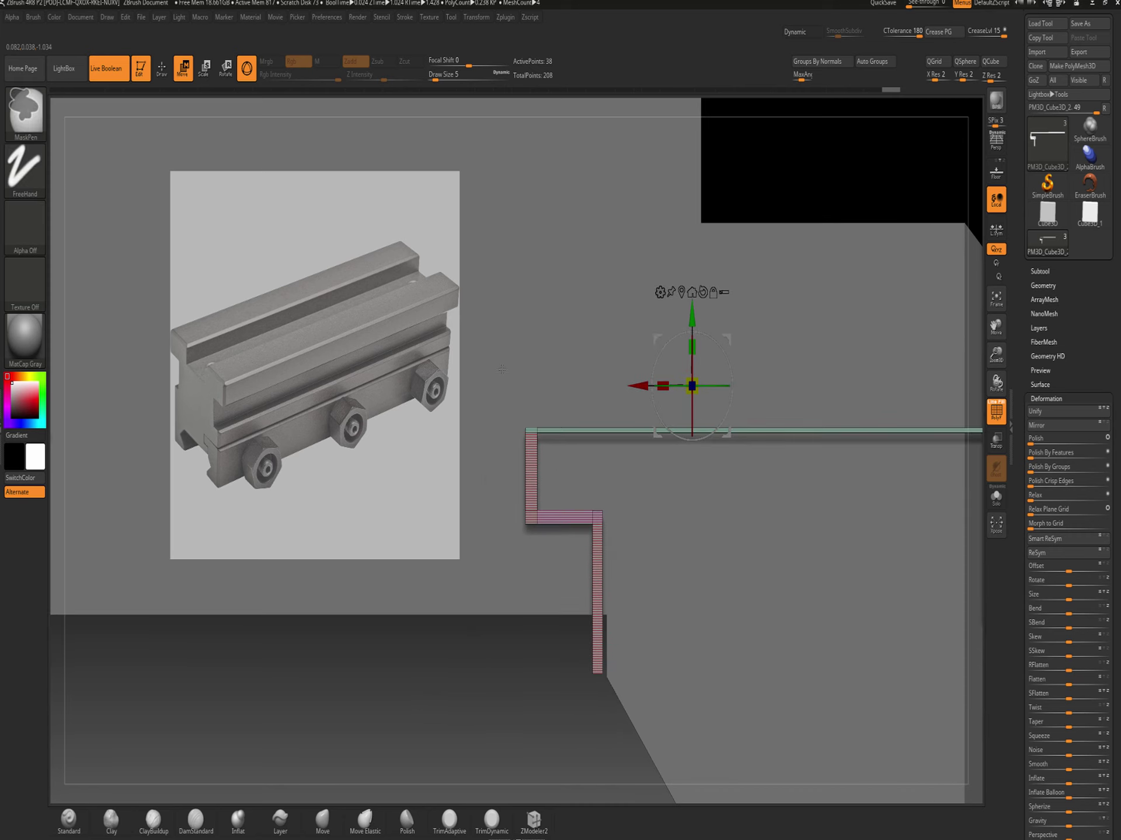
Mask all but the upper leg's inner side, shift that side outward to thin the leg, and clear the mask
{"action": "left_click", "coordinate": [502, 369], "text": "alt"}
{"action": "key", "text": "ctrl+z"}
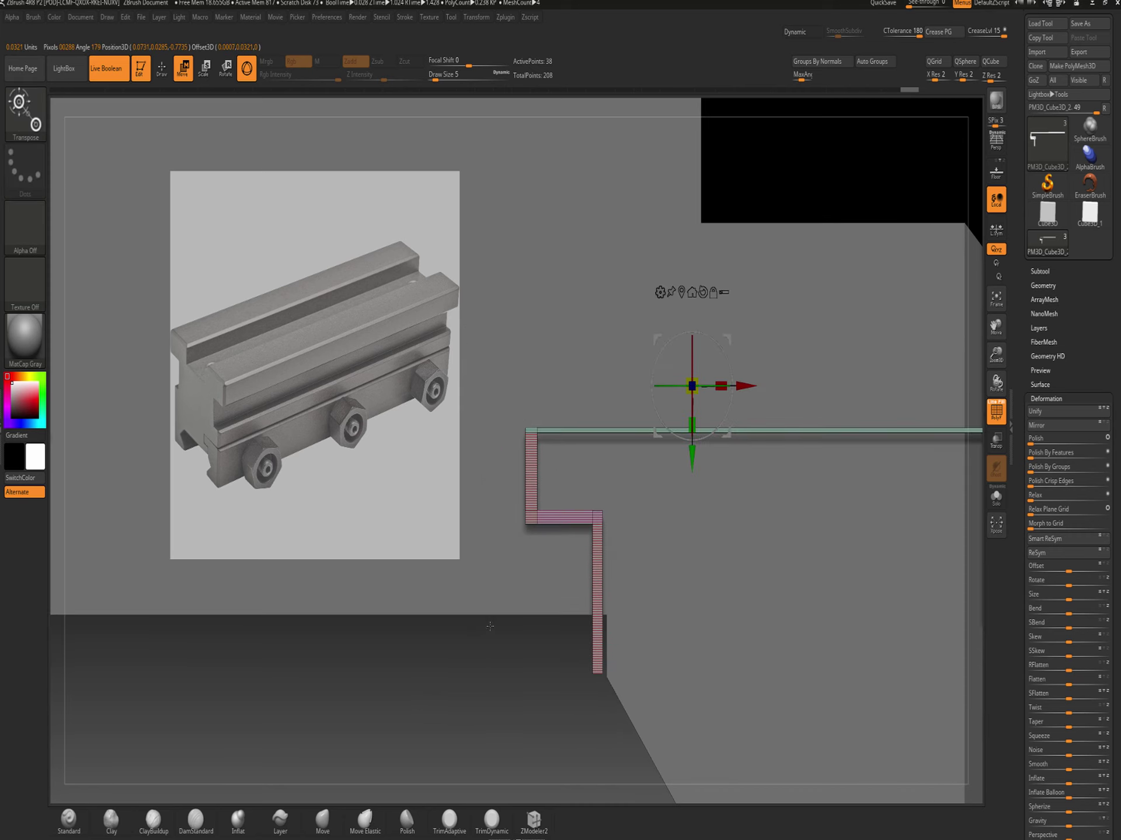
{"action": "mouse_move", "coordinate": [489, 665]}
{"action": "left_mouse_down", "text": "ctrl"}
{"action": "mouse_move", "coordinate": [471, 676]}
{"action": "mouse_move", "coordinate": [499, 542]}
{"action": "left_mouse_up", "text": "ctrl"}
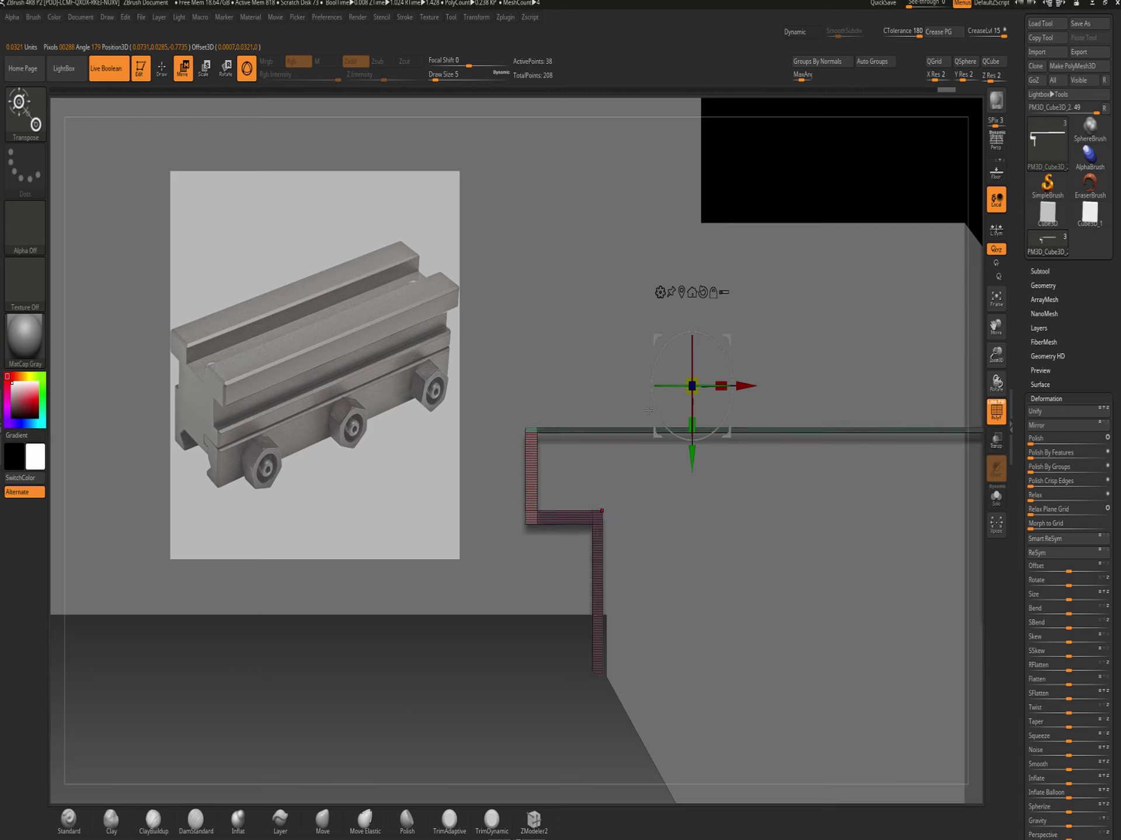
{"action": "left_click_drag", "start_coordinate": [750, 386], "coordinate": [751, 385]}
{"action": "left_click_drag", "start_coordinate": [753, 385], "coordinate": [758, 387]}
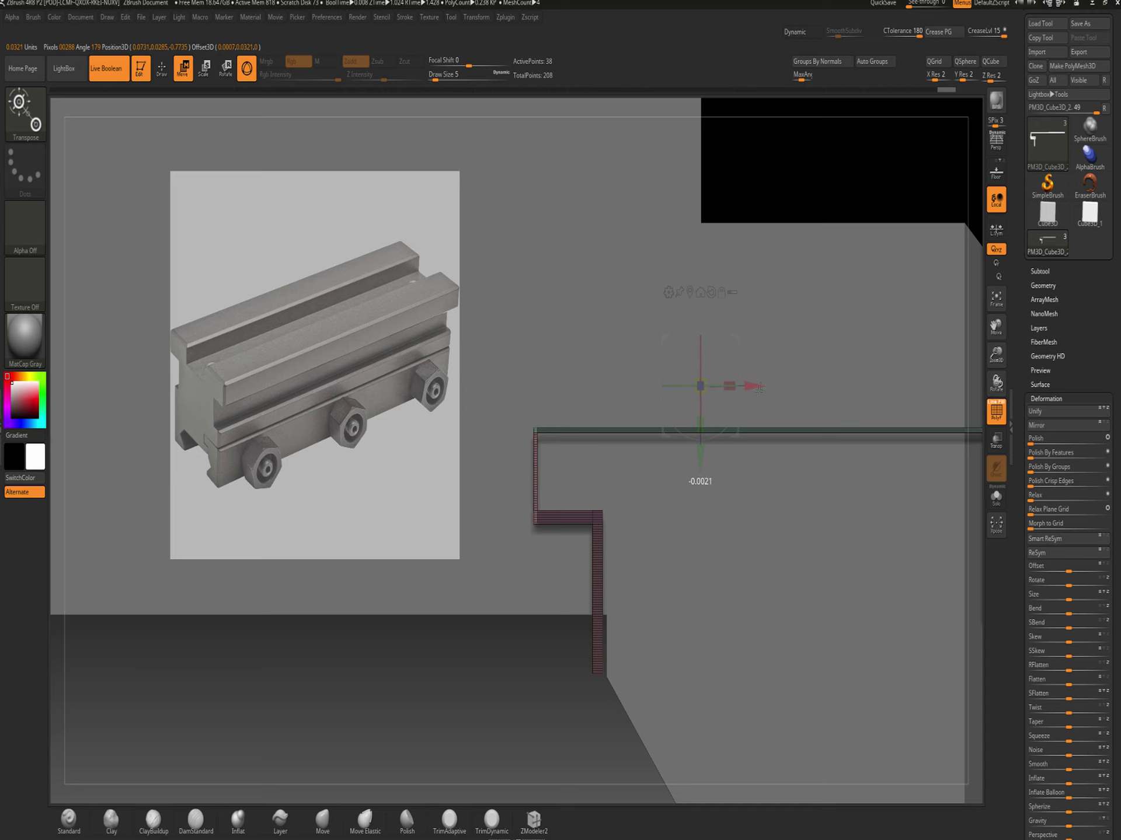
{"action": "left_click_drag", "start_coordinate": [759, 391], "coordinate": [759, 392]}
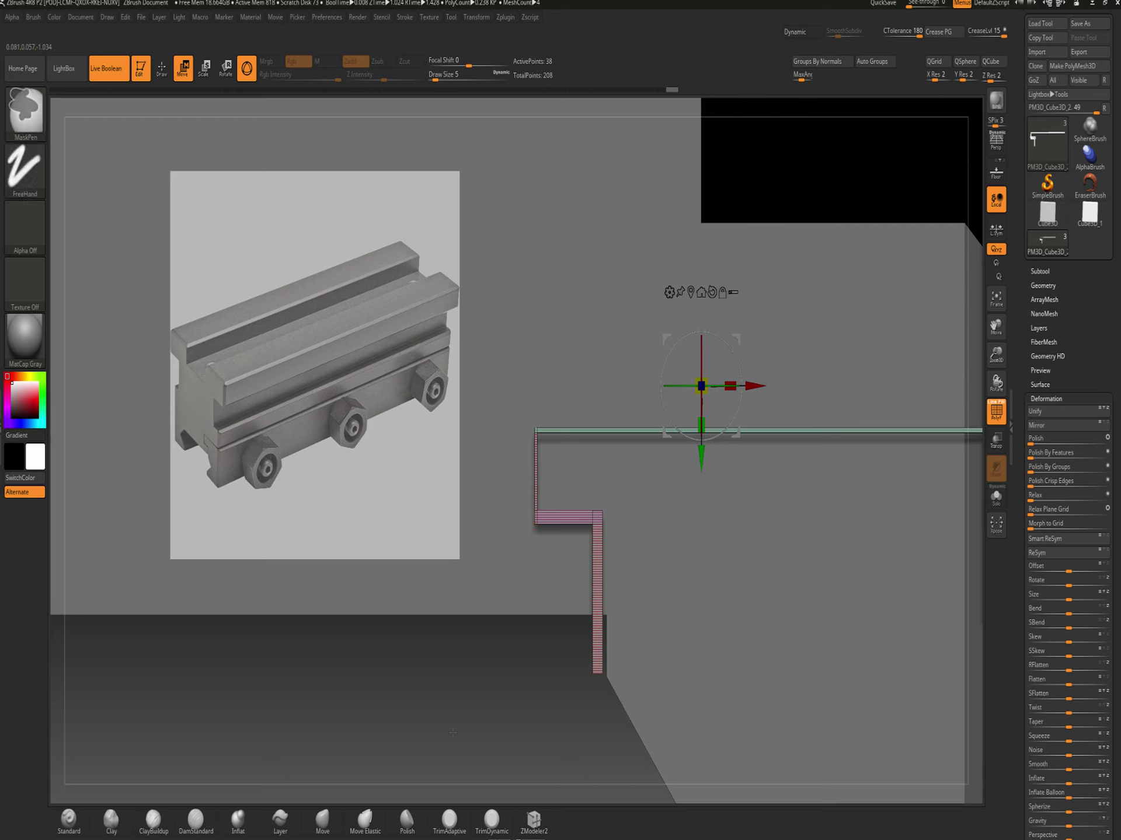
Mask all but the stepped profile's ledge underside and lower leg, and raise them to thin the ledge
{"action": "mouse_move", "coordinate": [449, 755]}
{"action": "left_mouse_down", "text": "ctrl"}
{"action": "mouse_move", "coordinate": [625, 601]}
{"action": "mouse_move", "coordinate": [656, 518]}
{"action": "left_mouse_up", "text": "ctrl"}
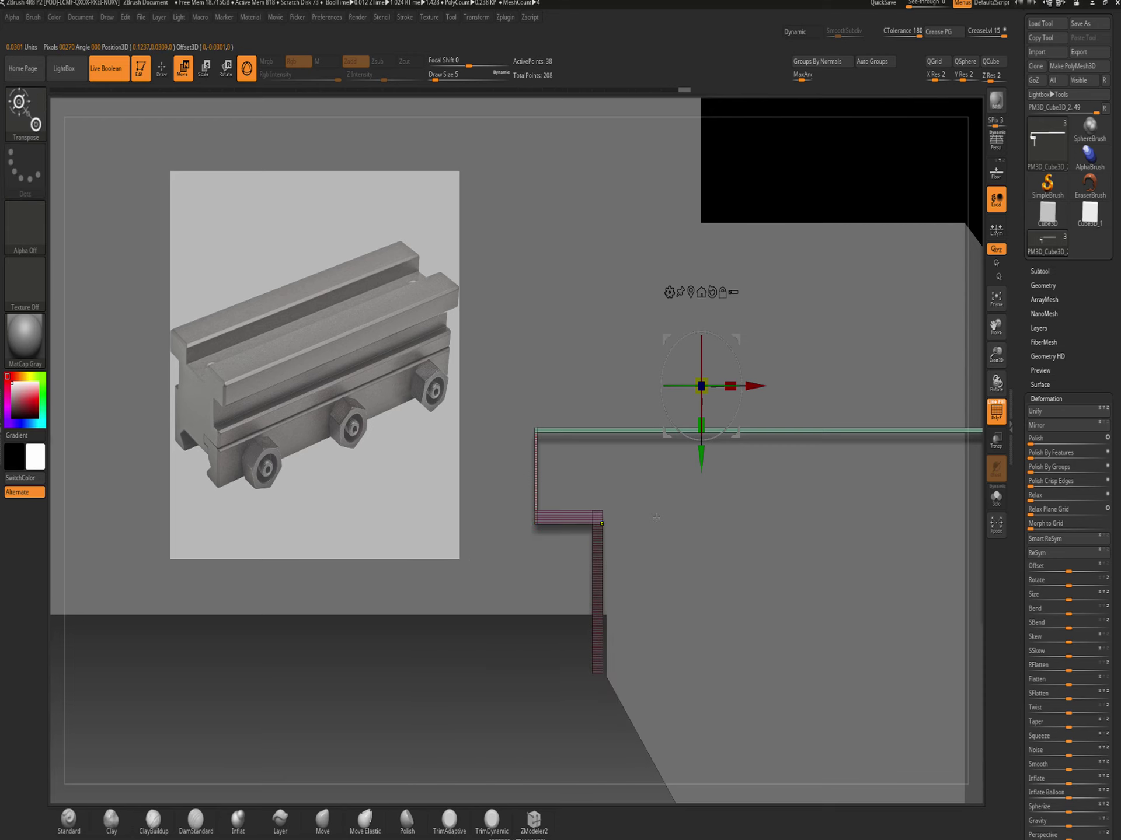
{"action": "left_click_drag", "start_coordinate": [701, 319], "coordinate": [702, 323]}
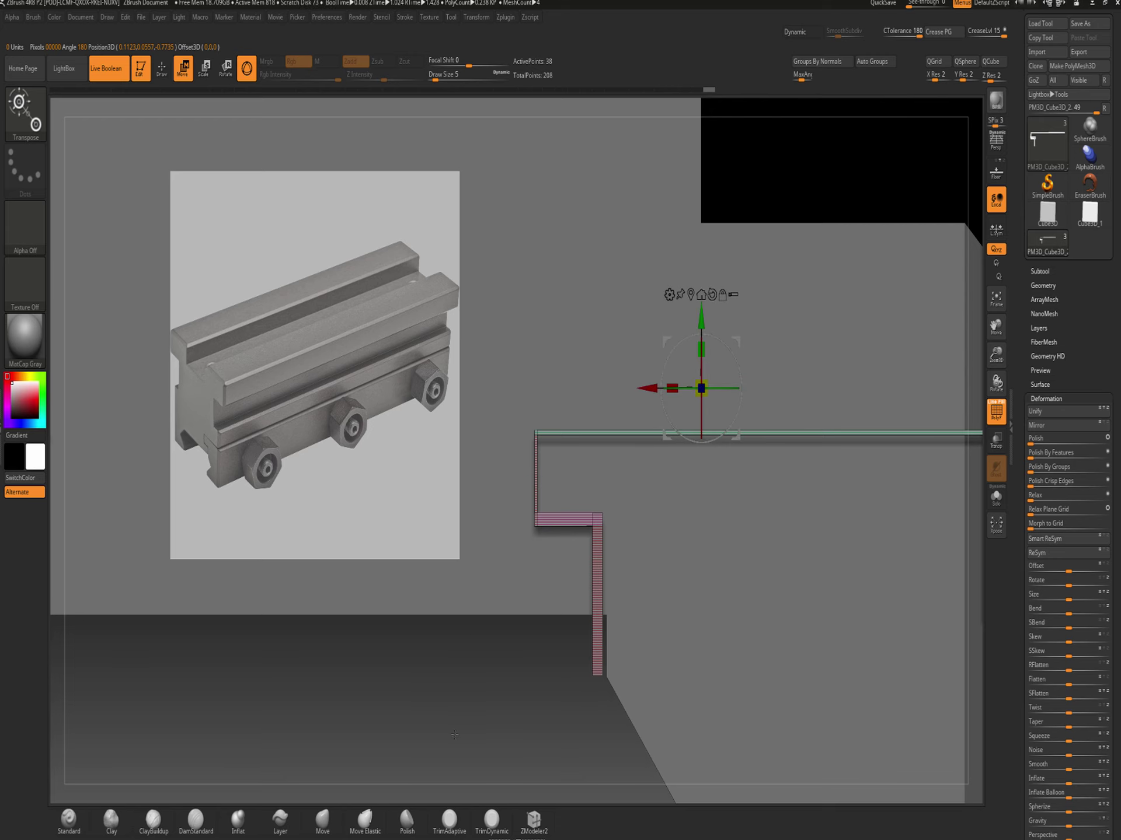
{"action": "mouse_move", "coordinate": [454, 734]}
{"action": "left_mouse_down", "text": "ctrl"}
{"action": "mouse_move", "coordinate": [676, 551]}
{"action": "mouse_move", "coordinate": [686, 518]}
{"action": "left_mouse_up", "text": "ctrl"}
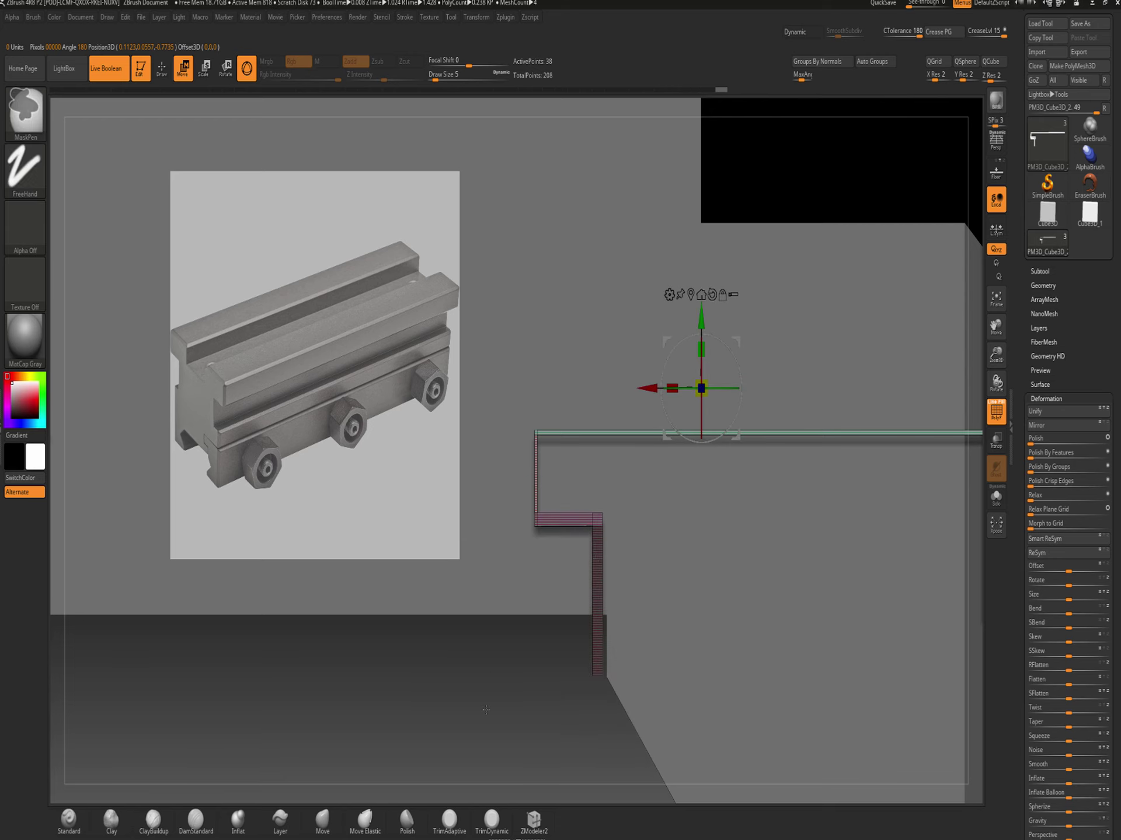
{"action": "left_click_drag", "start_coordinate": [701, 322], "coordinate": [702, 314]}
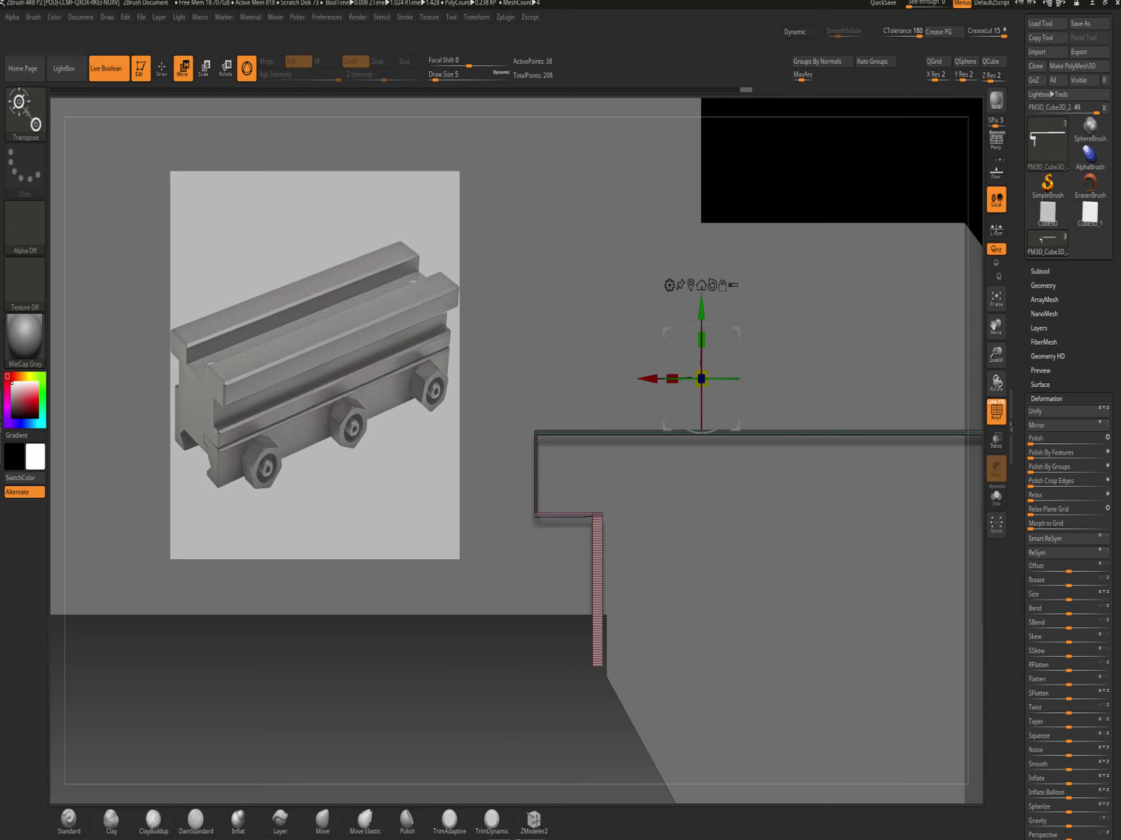
Mask all but the lower leg's inner side, shift that side outward to thin the leg, and clear the mask
{"action": "mouse_move", "coordinate": [508, 729]}
{"action": "left_mouse_down", "text": "ctrl"}
{"action": "mouse_move", "coordinate": [564, 738]}
{"action": "mouse_move", "coordinate": [596, 648]}
{"action": "mouse_move", "coordinate": [595, 458]}
{"action": "left_mouse_up", "text": "ctrl"}
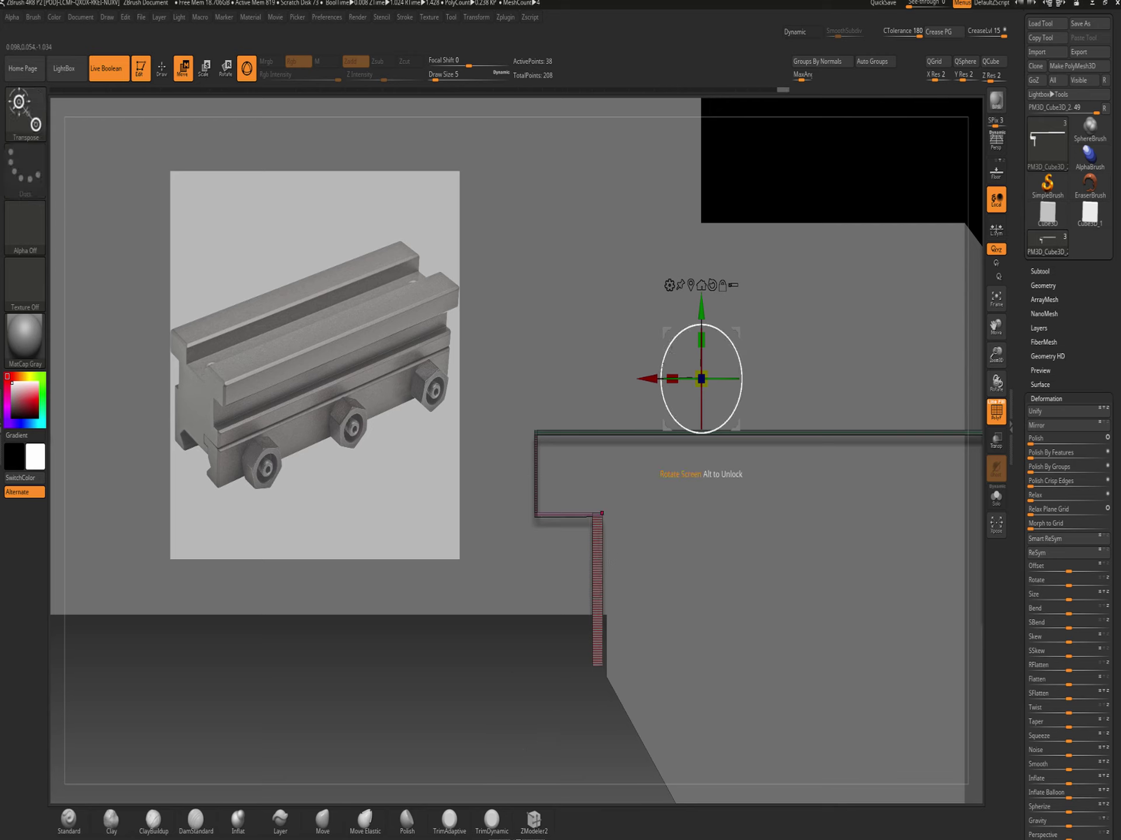
{"action": "left_click_drag", "start_coordinate": [646, 378], "coordinate": [659, 380]}
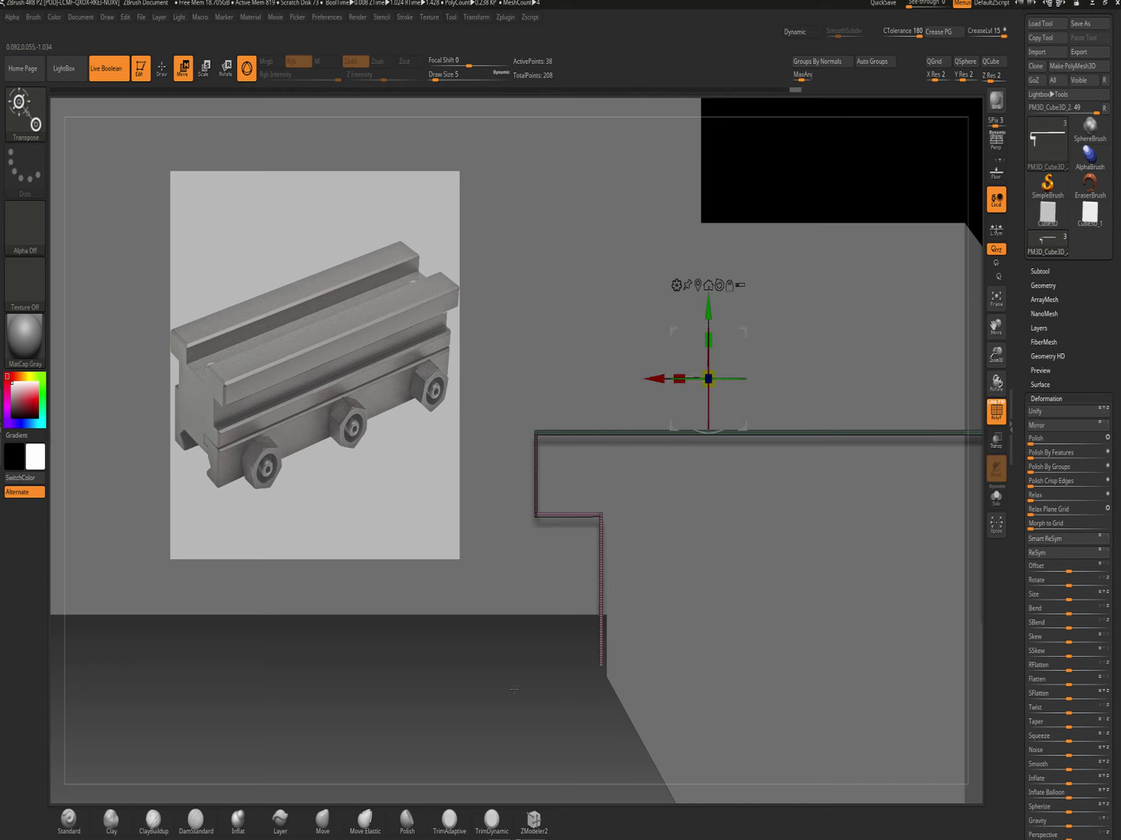
{"action": "left_click_drag", "start_coordinate": [497, 727], "coordinate": [499, 730], "text": "ctrl"}
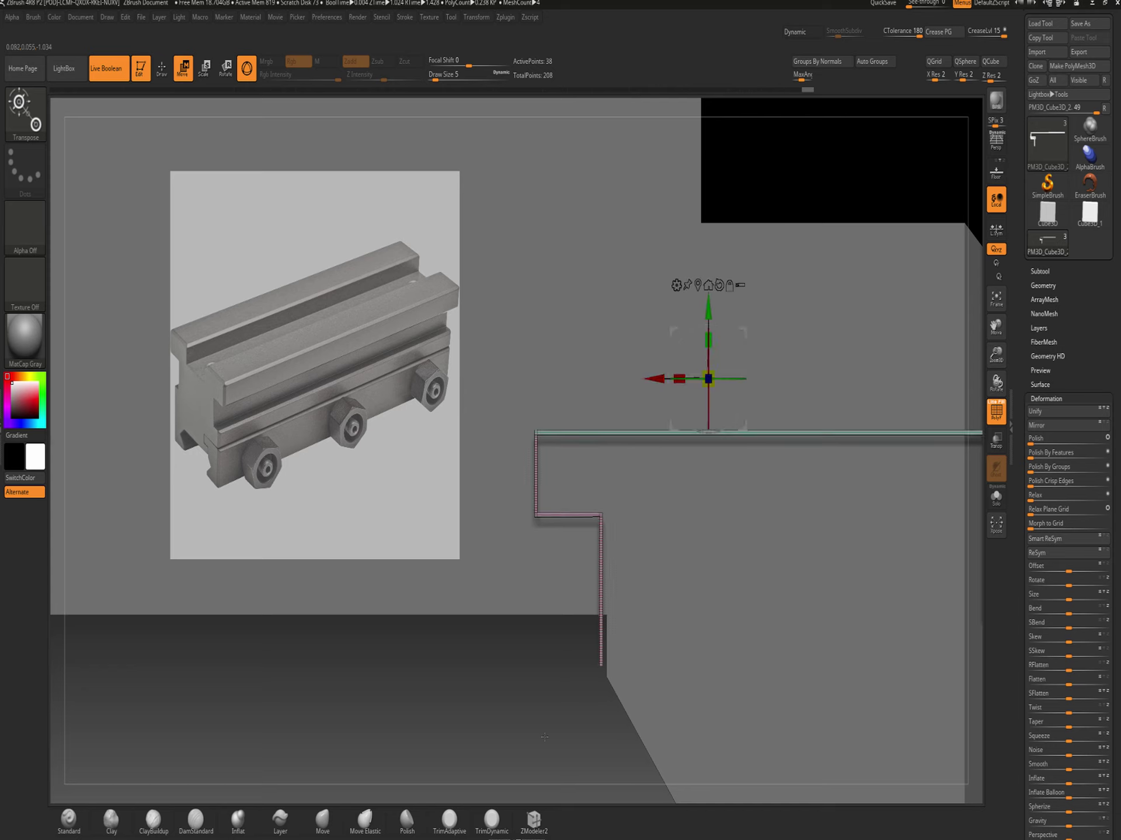
Mask all but the upper leg, shift it outward to shorten the ledge, and clear the mask
{"action": "left_click", "coordinate": [513, 389]}
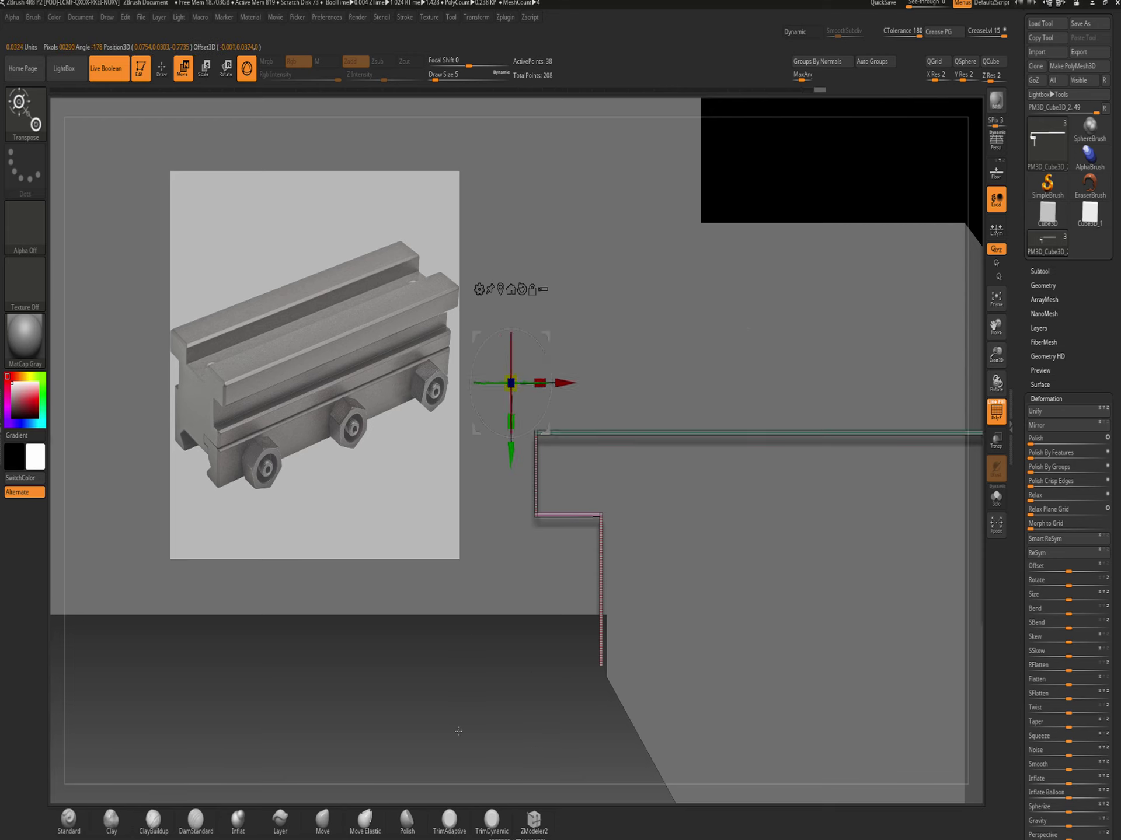
{"action": "left_click_drag", "start_coordinate": [458, 731], "coordinate": [574, 406], "text": "ctrl"}
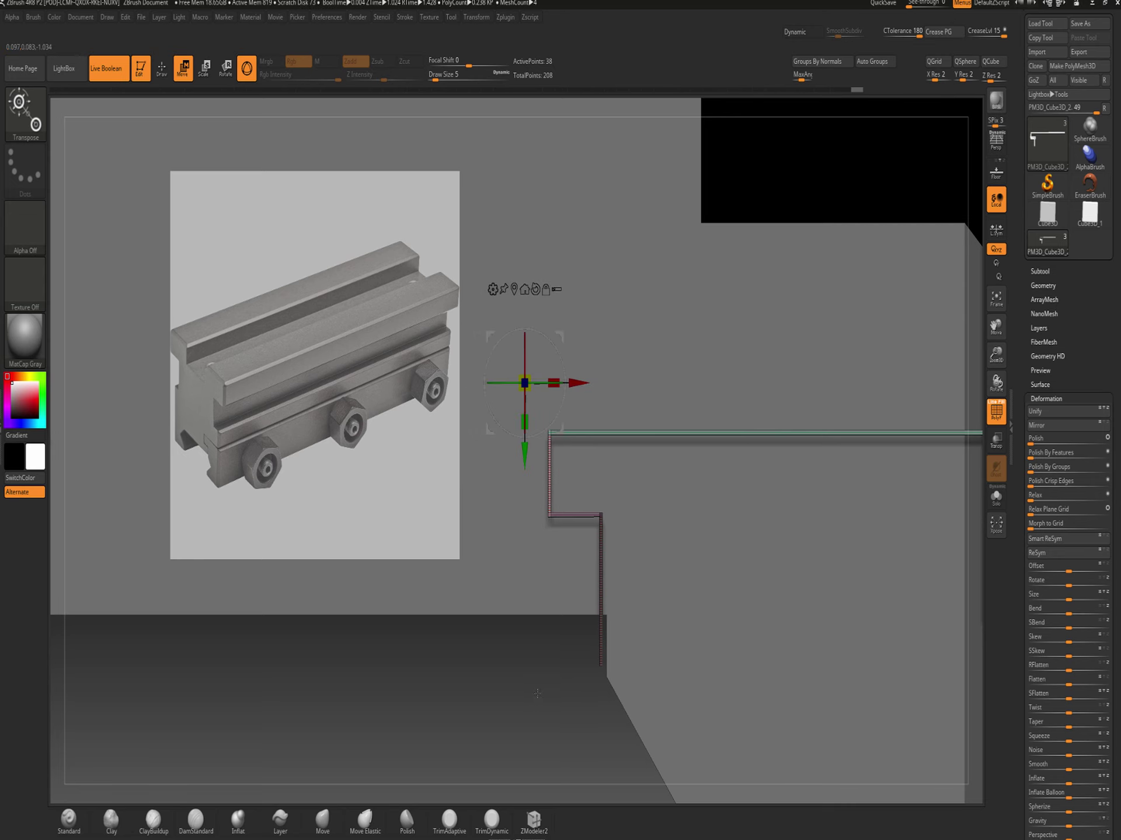
{"action": "right_click_drag", "start_coordinate": [534, 695], "coordinate": [532, 729], "text": "ctrl"}
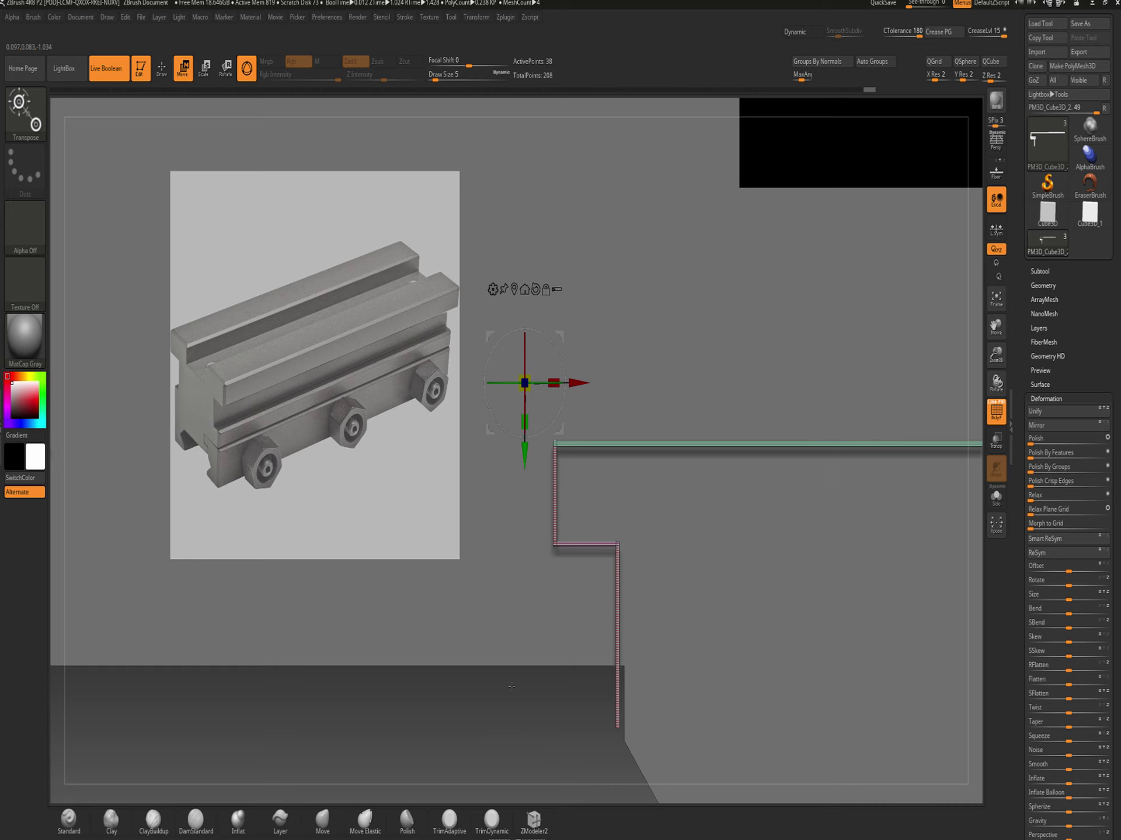
Set the stepped profile subtool to subtraction, hide the polyframe, and inspect the seam it cuts into the rail body
{"action": "key", "text": "q"}
{"action": "left_click_drag", "start_coordinate": [508, 746], "coordinate": [504, 587], "text": "alt"}
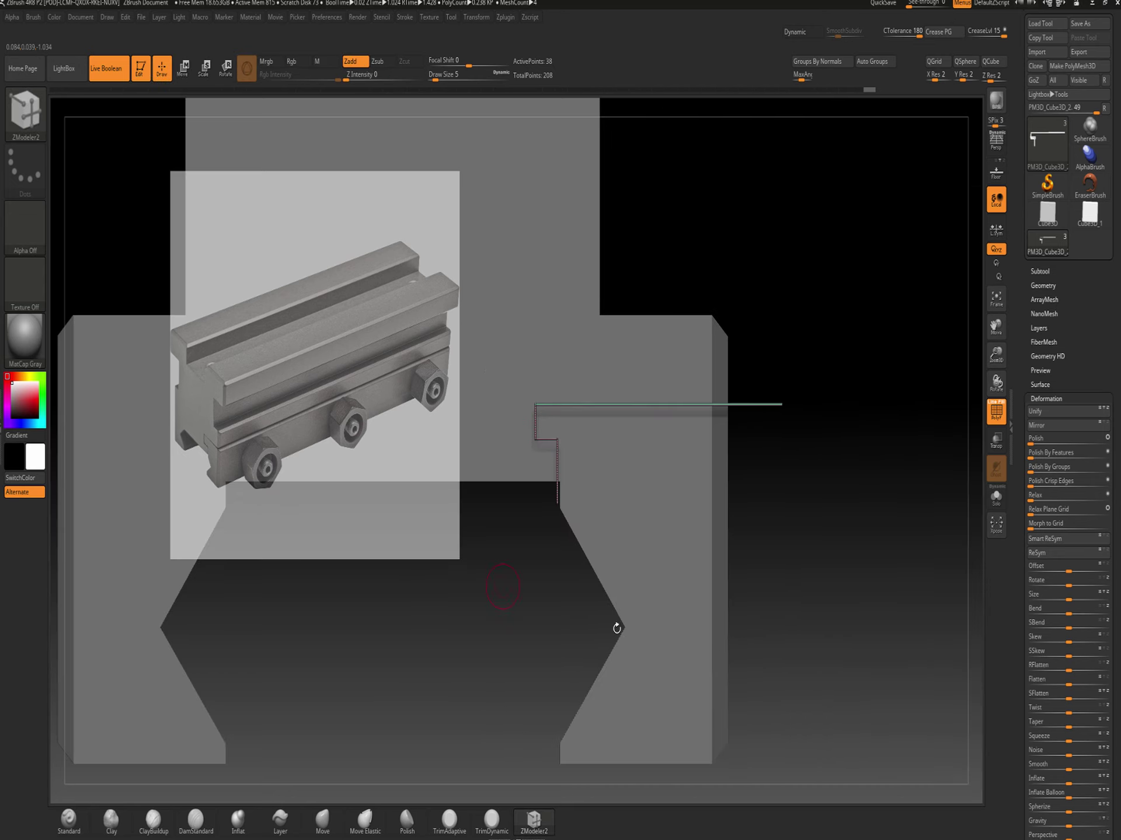
{"action": "left_click_drag", "start_coordinate": [813, 581], "coordinate": [809, 584]}
{"action": "right_click_drag", "start_coordinate": [808, 584], "coordinate": [893, 510]}
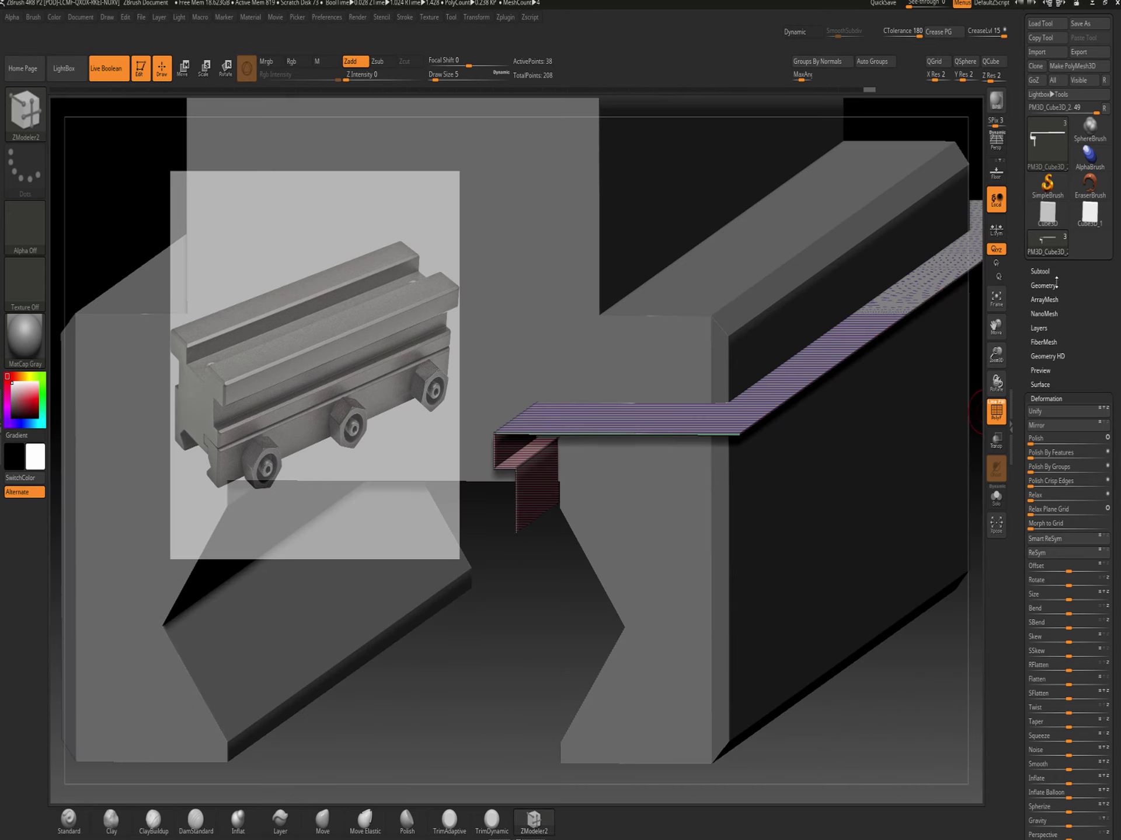
{"action": "left_click", "coordinate": [1041, 271]}
{"action": "left_click", "coordinate": [1077, 339]}
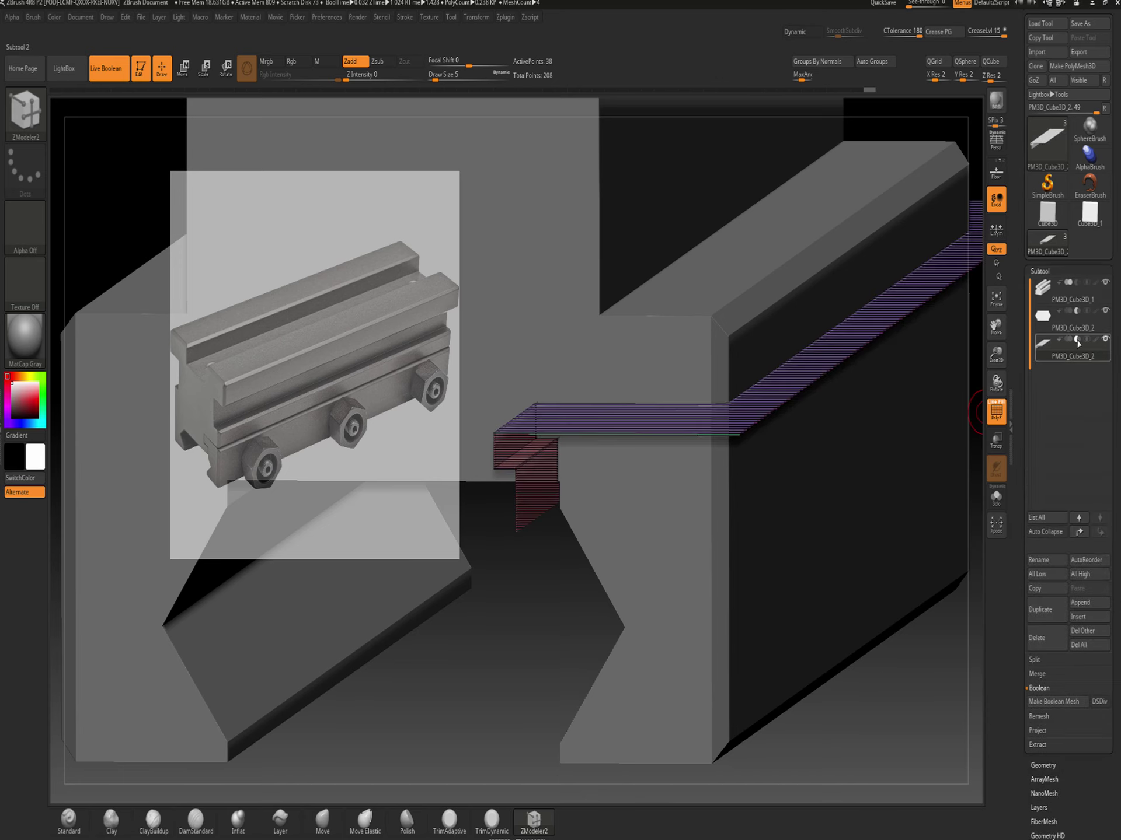
{"action": "left_click", "coordinate": [996, 415]}
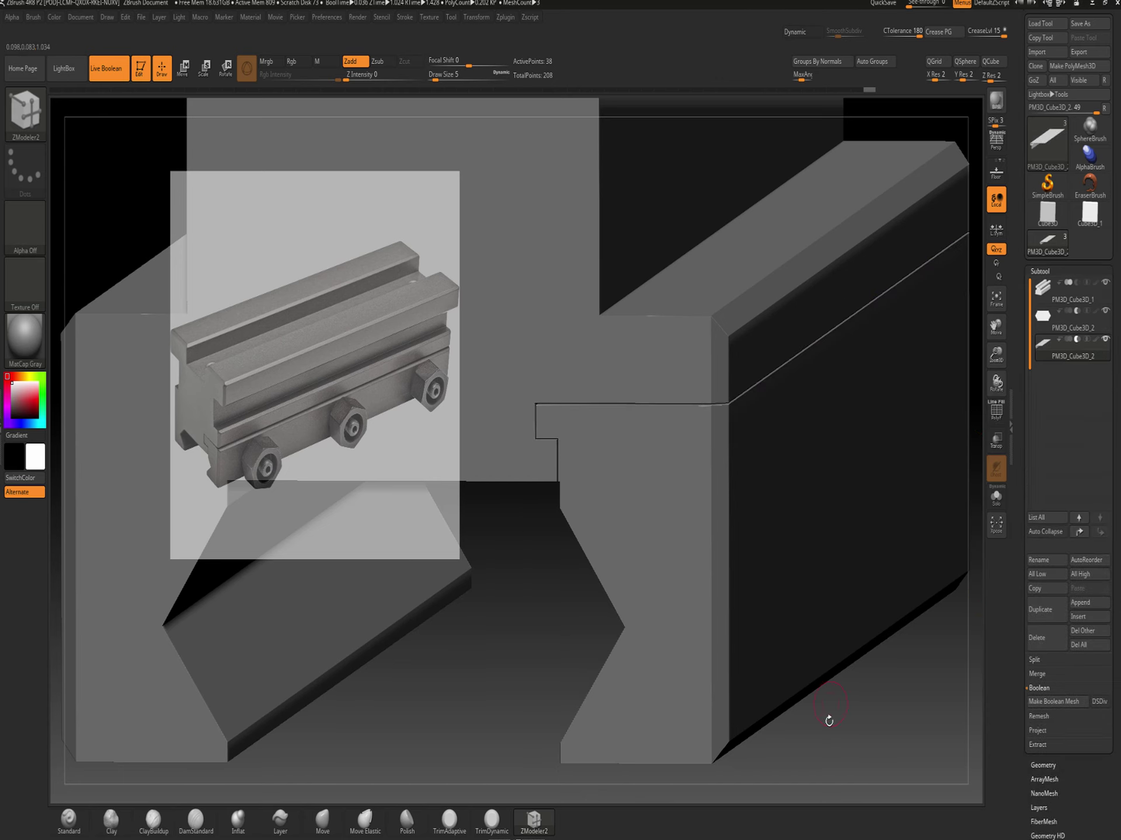
{"action": "right_click_drag", "start_coordinate": [828, 720], "coordinate": [745, 639]}
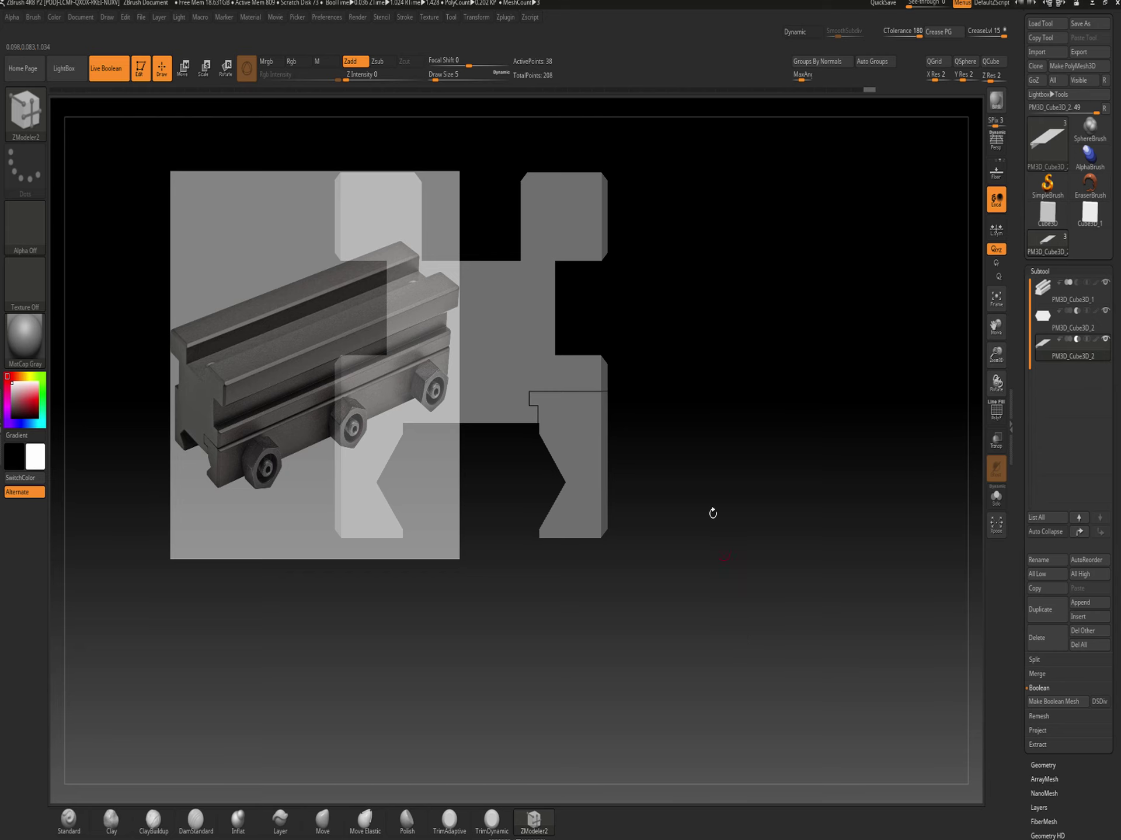
{"action": "right_click_drag", "start_coordinate": [712, 513], "coordinate": [700, 677], "text": "ctrl"}
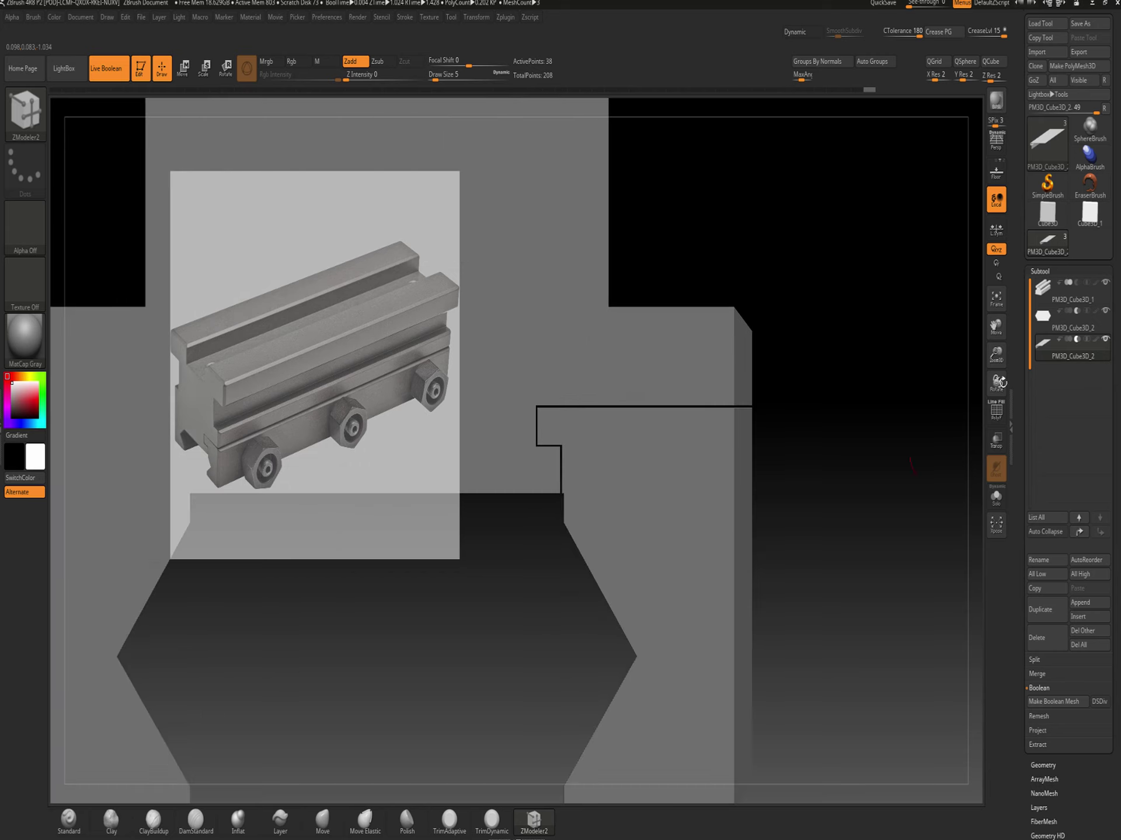
Set the stepped profile back to additive, show the polyframe, and insert an edge loop across the top strip near the body's outer chamfer
{"action": "left_click", "coordinate": [1068, 339]}
{"action": "right_click_drag", "start_coordinate": [824, 548], "coordinate": [775, 540], "text": "alt"}
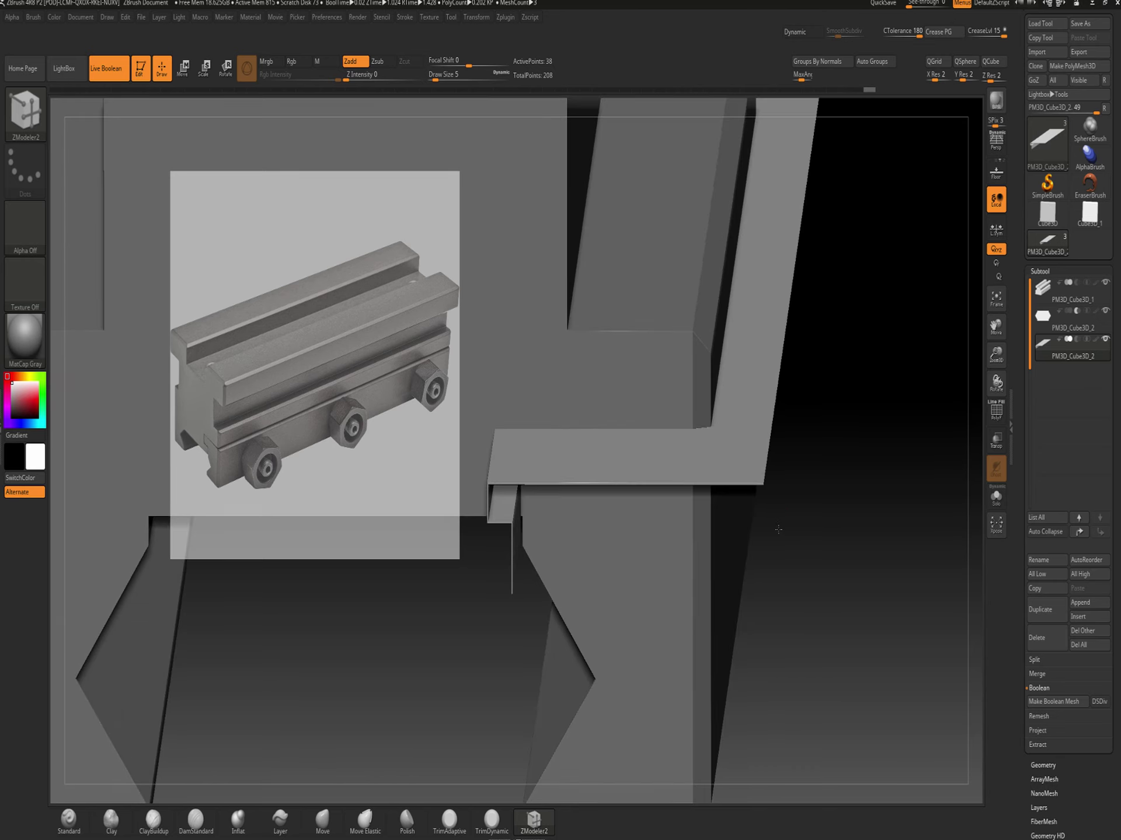
{"action": "key", "text": "shift+f"}
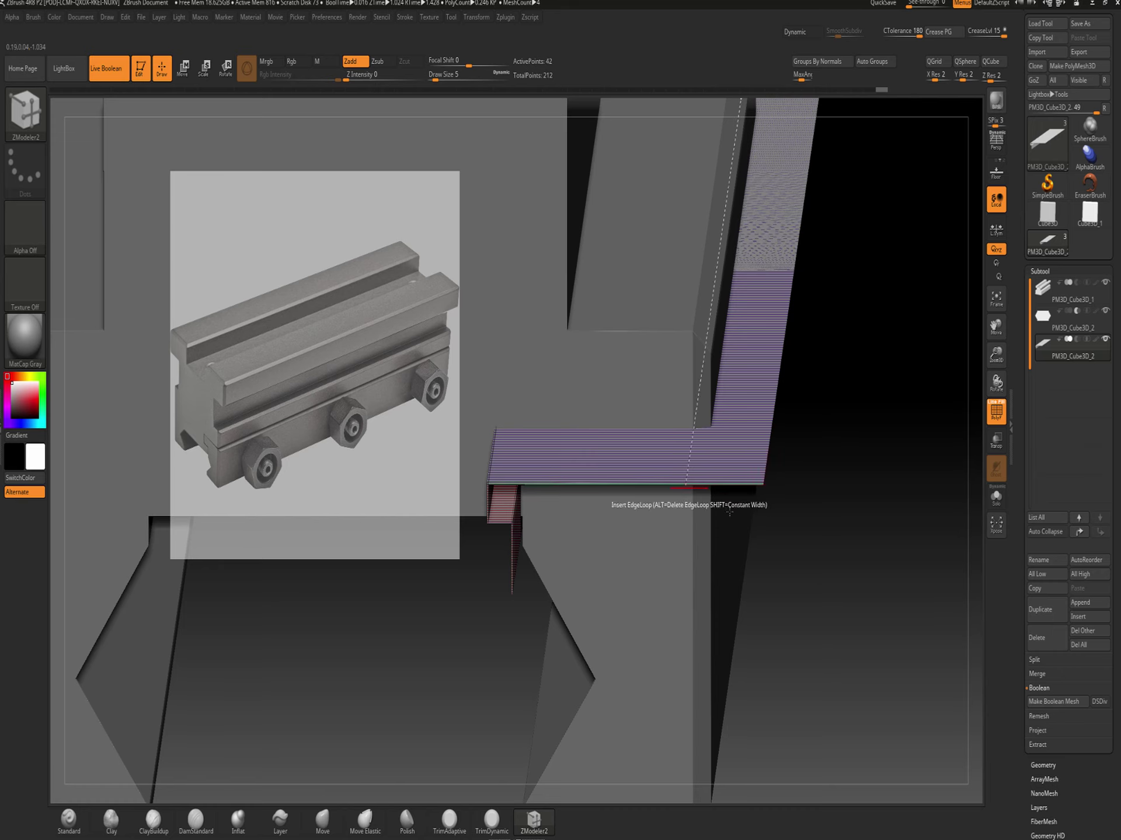
{"action": "left_click_drag", "start_coordinate": [774, 554], "coordinate": [788, 541]}
{"action": "left_click_drag", "start_coordinate": [822, 476], "coordinate": [823, 554], "text": "alt"}
Mask all but the top strip's outer section, set the gizmo at its end, and try to scale and pull that end inward
{"action": "left_click_drag", "start_coordinate": [833, 406], "coordinate": [744, 565], "text": "ctrl"}
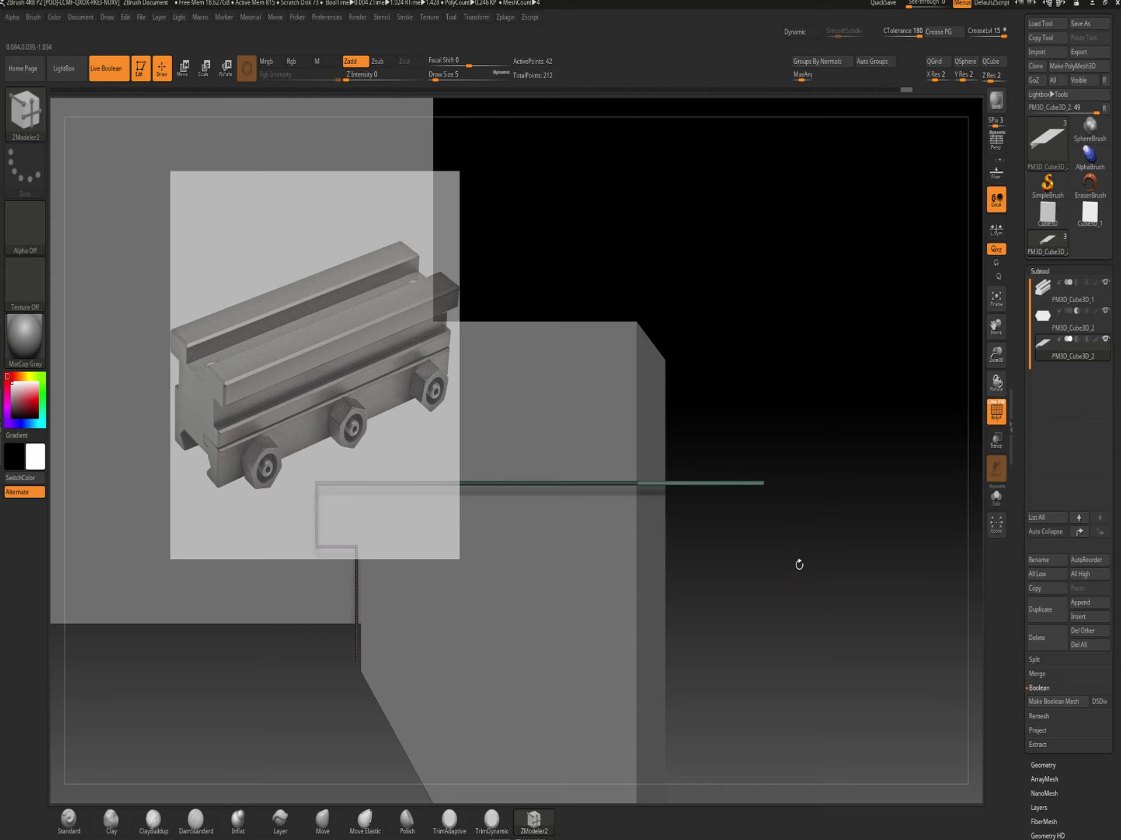
{"action": "key", "text": "w"}
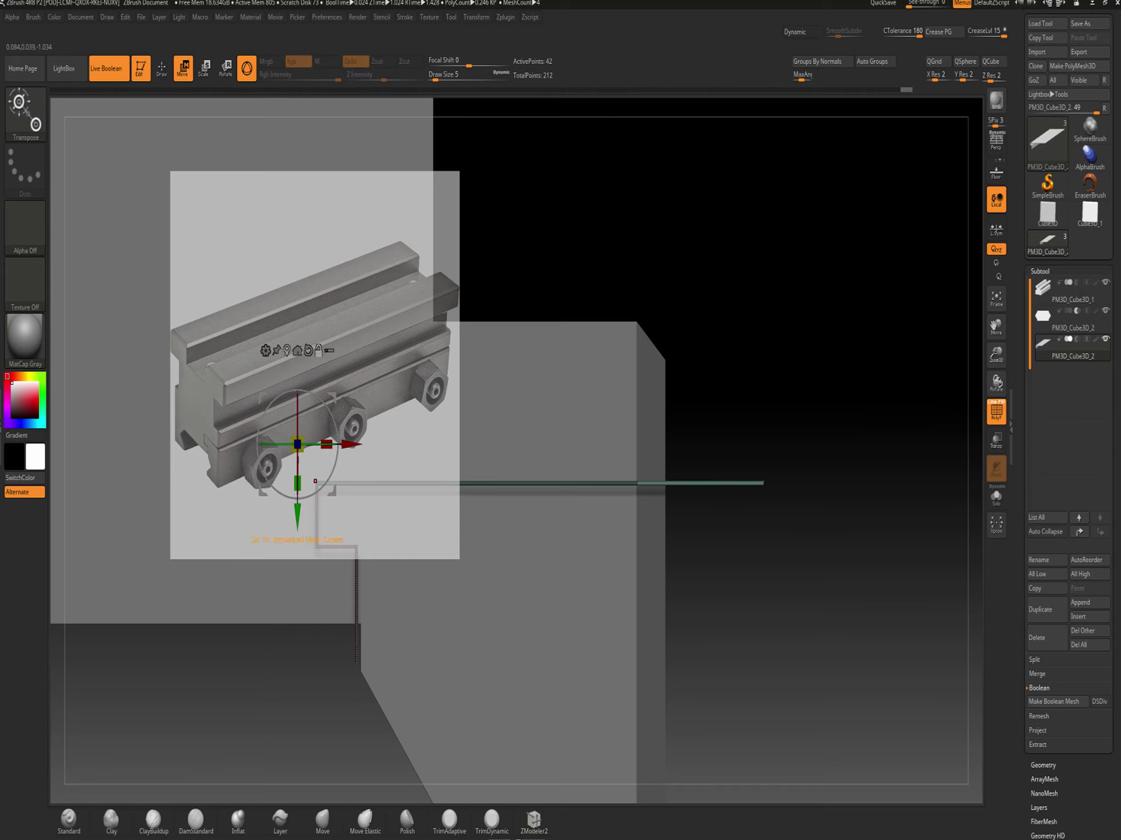
{"action": "left_click", "coordinate": [286, 351]}
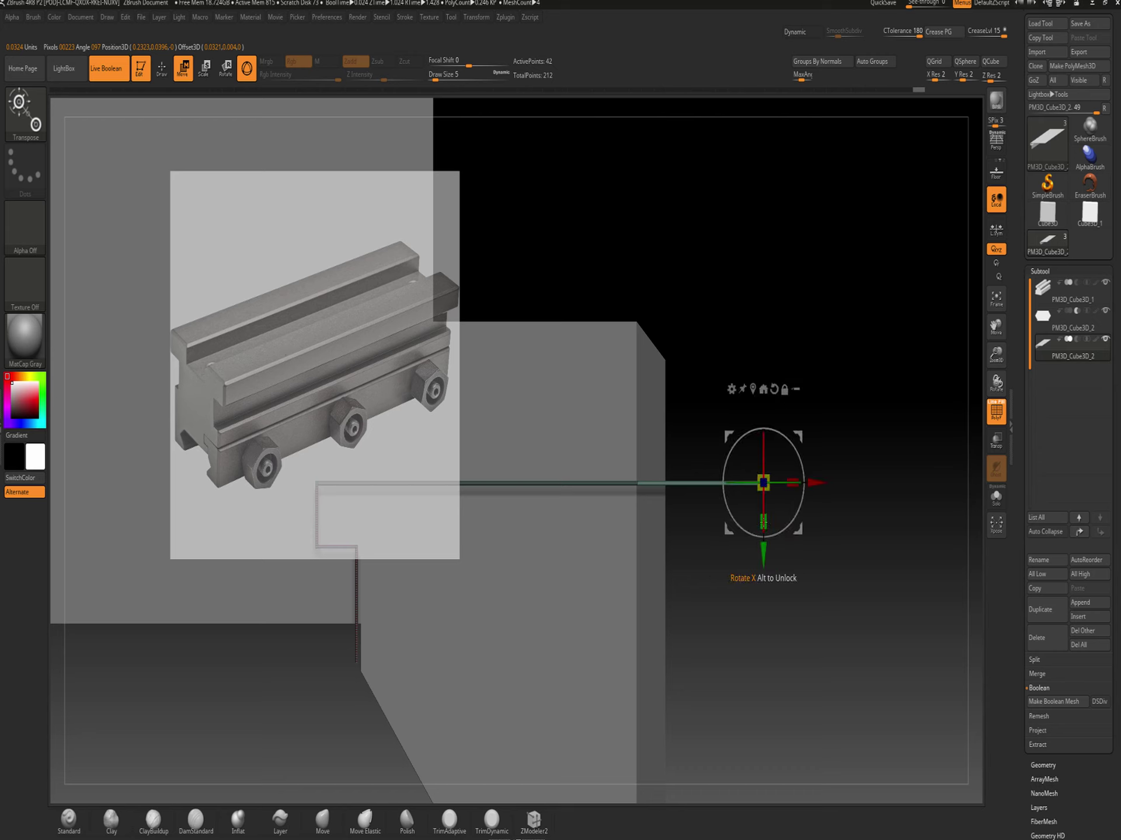
{"action": "left_click_drag", "start_coordinate": [764, 521], "coordinate": [763, 520]}
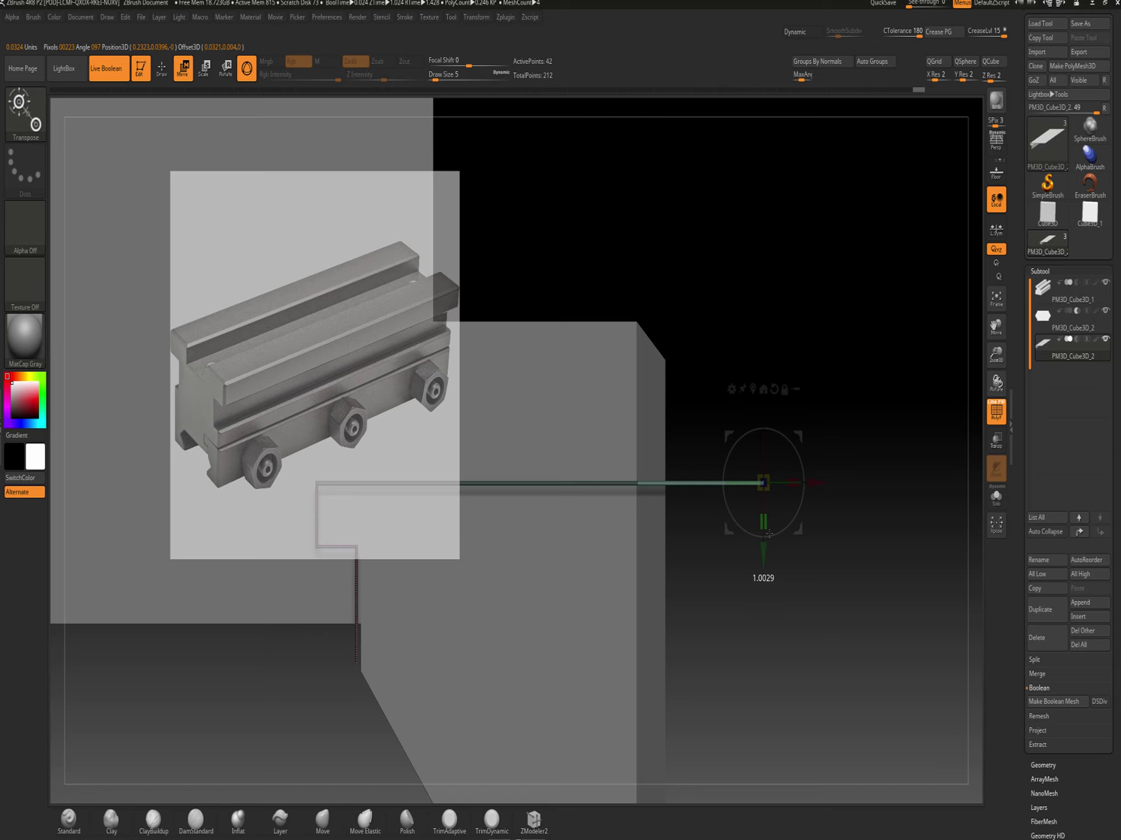
{"action": "left_click_drag", "start_coordinate": [769, 533], "coordinate": [726, 764]}
{"action": "left_click_drag", "start_coordinate": [978, 290], "coordinate": [906, 283]}
{"action": "left_click_drag", "start_coordinate": [874, 695], "coordinate": [874, 695]}
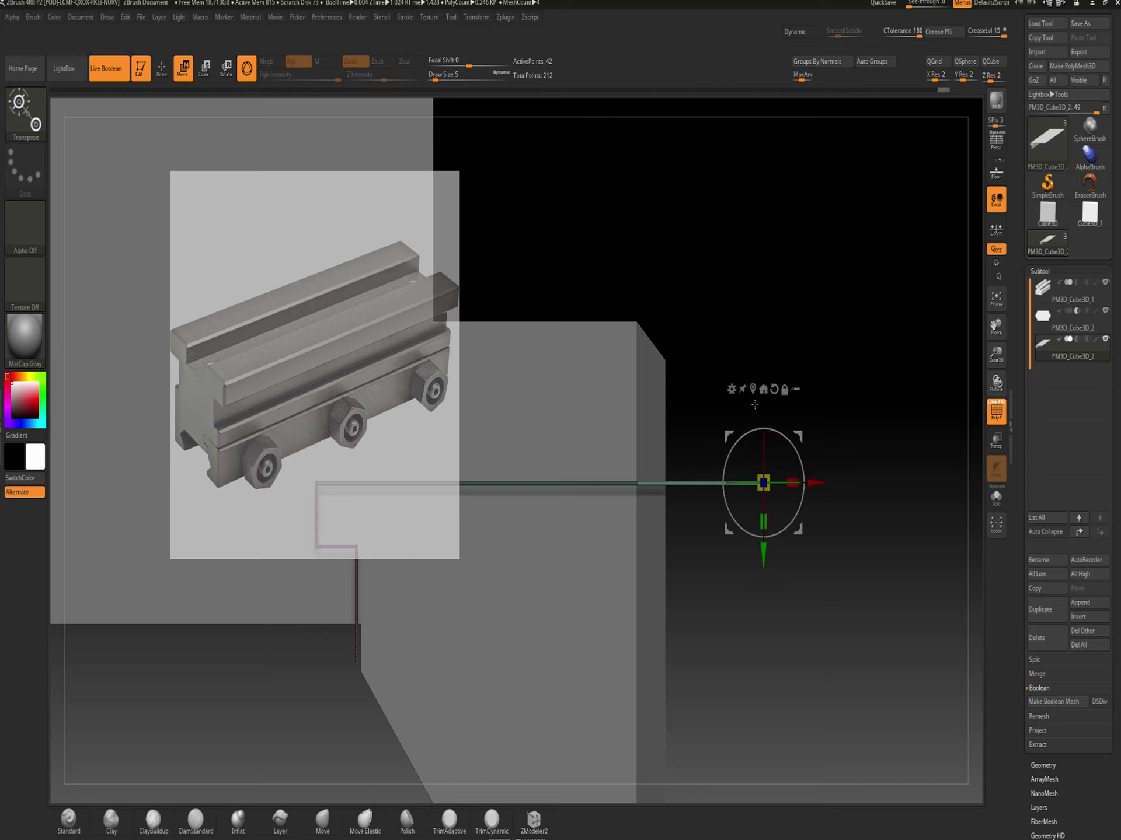
{"action": "left_click_drag", "start_coordinate": [807, 486], "coordinate": [669, 532]}
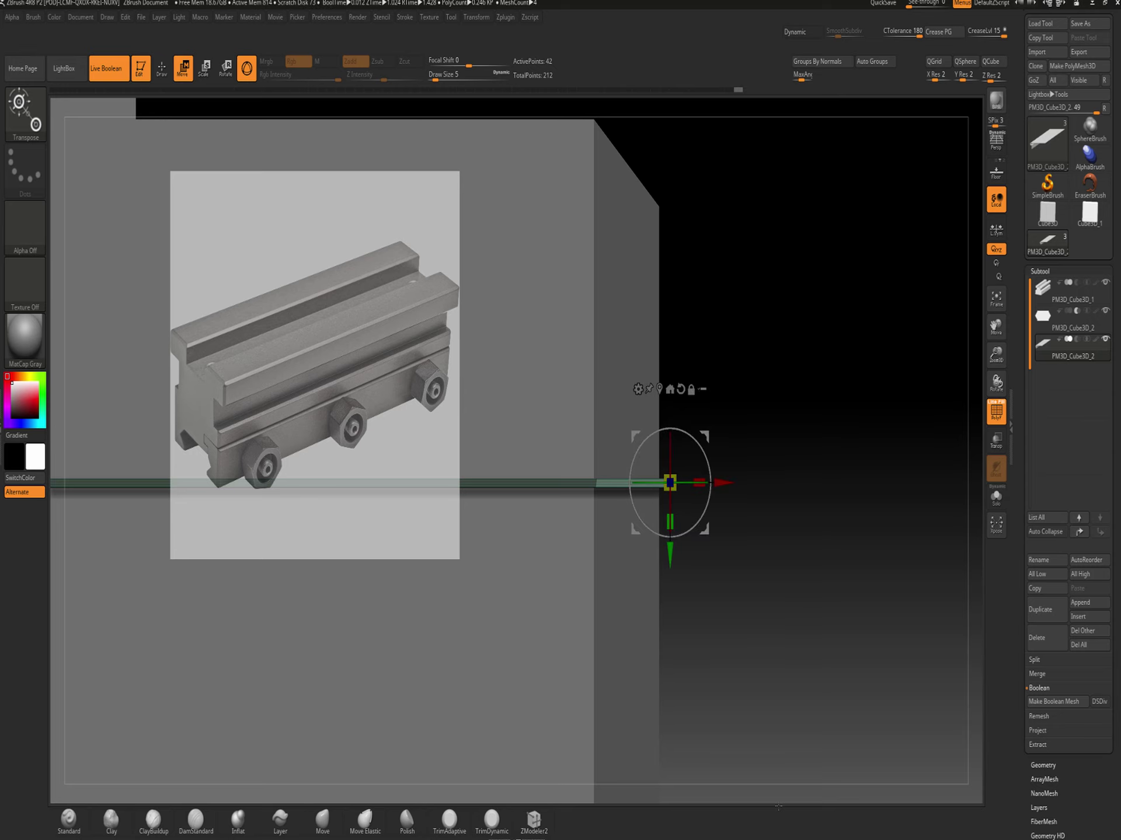
{"action": "left_click_drag", "start_coordinate": [800, 438], "coordinate": [857, 604]}
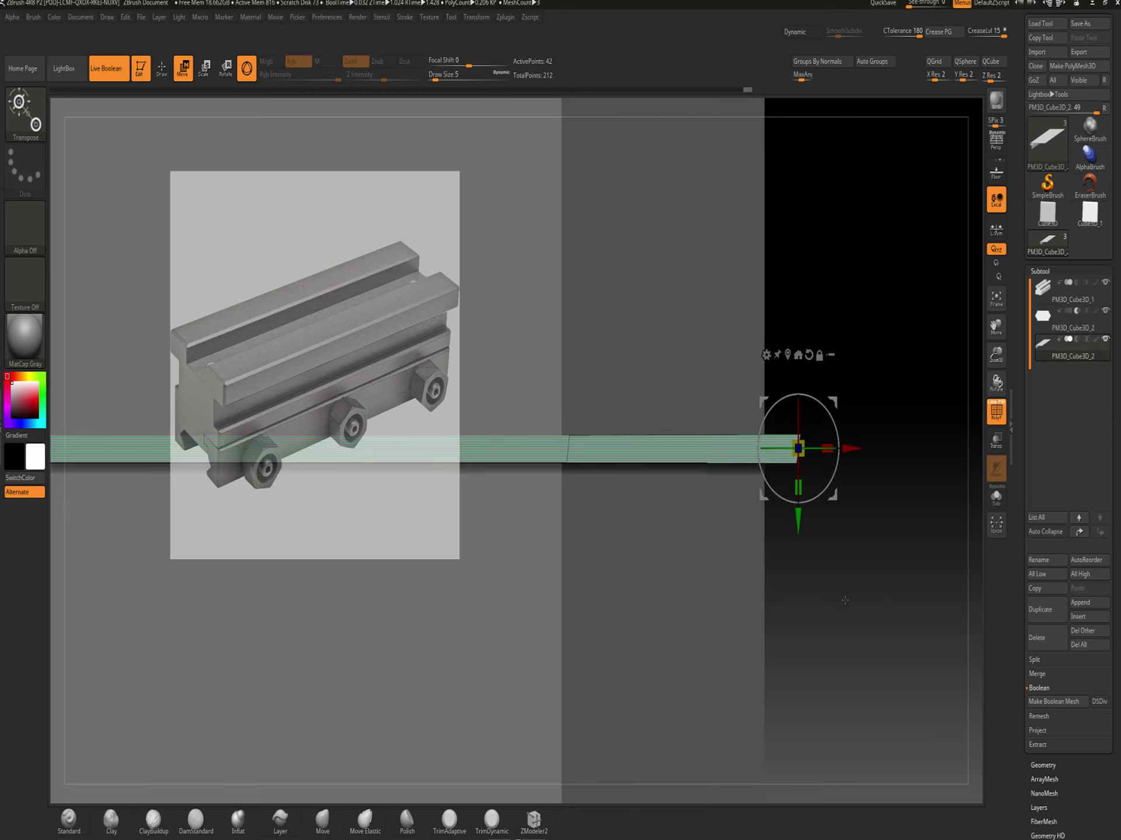
Return to the ZModeler brush and undo the strip-end changes and the edge loop
{"action": "left_click", "coordinate": [162, 68]}
{"action": "left_click", "coordinate": [534, 820]}
{"action": "left_click_drag", "start_coordinate": [793, 595], "coordinate": [778, 648]}
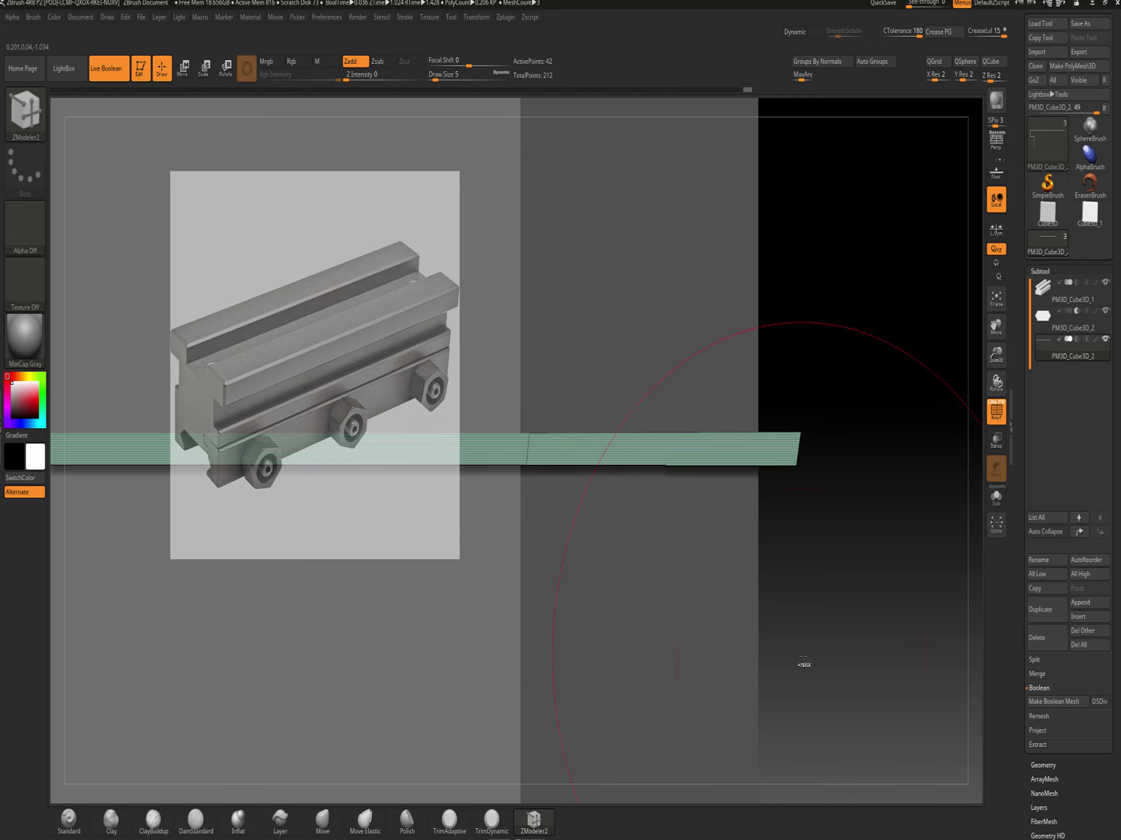
{"action": "key", "text": "ctrl"}
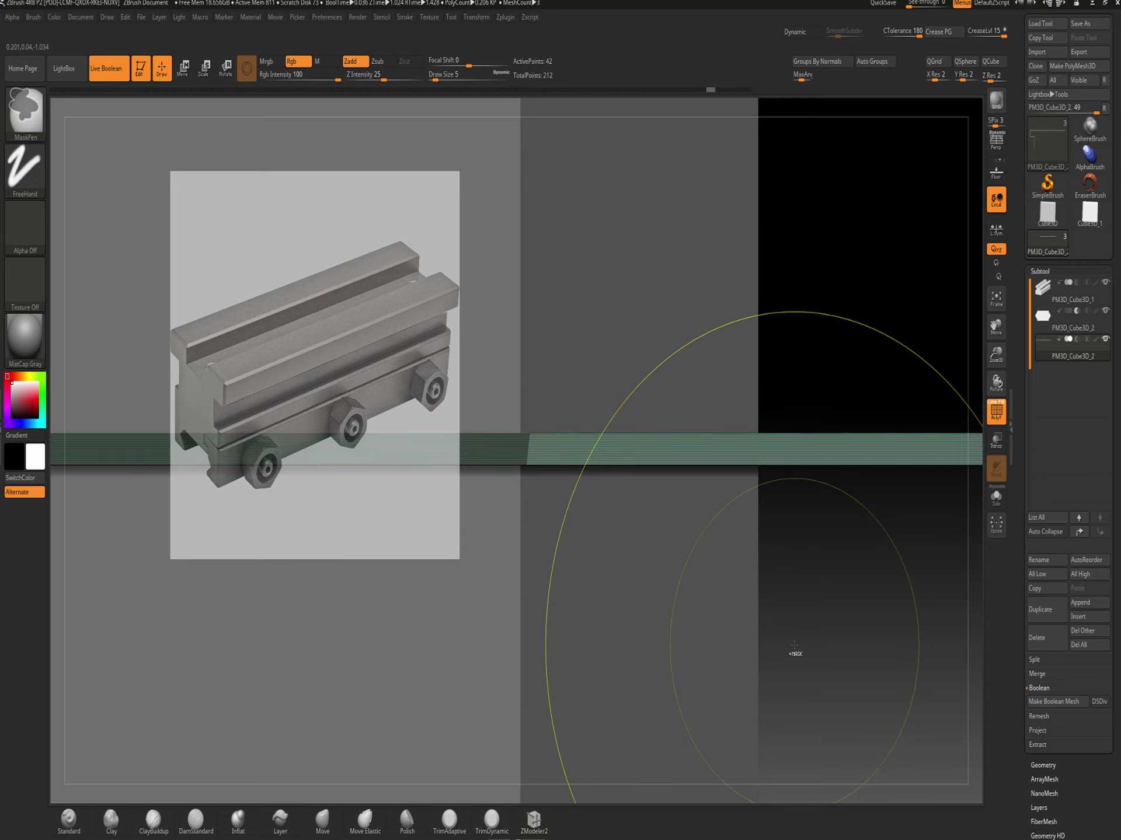
{"action": "key", "text": "ctrl+z"}
{"action": "key", "text": "ctrl+z"}
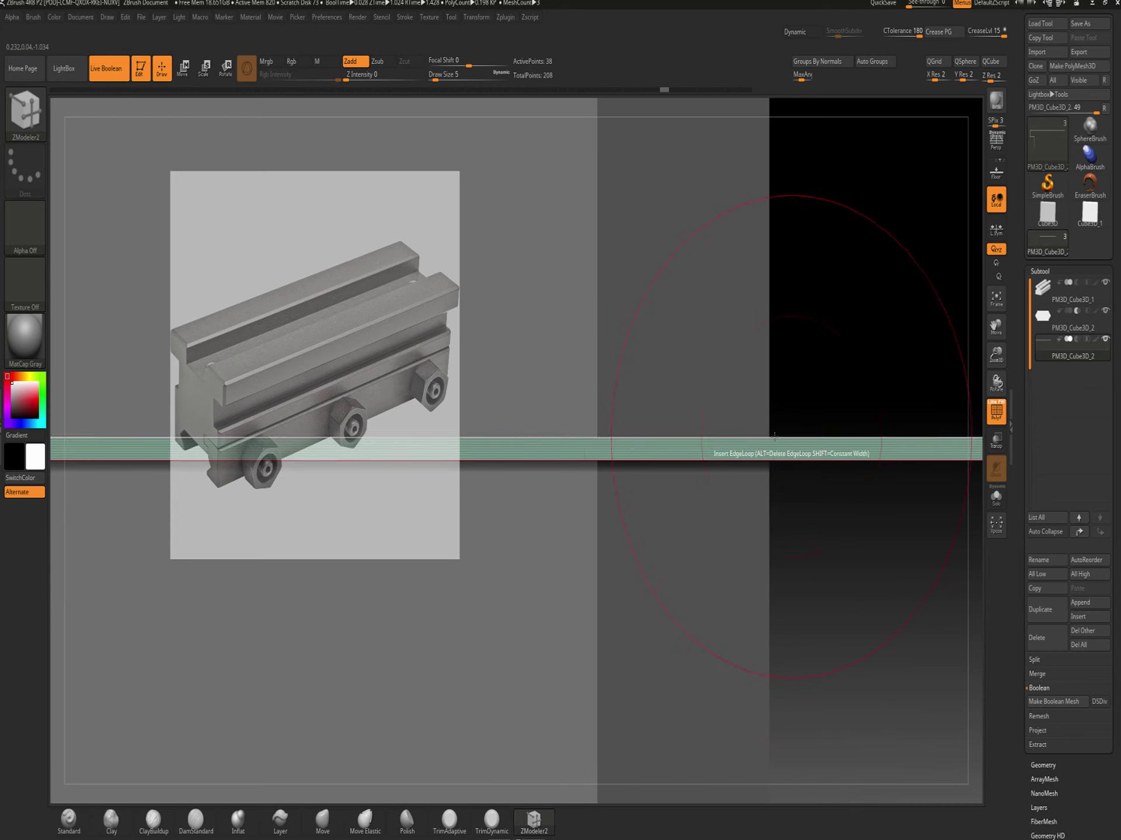
Insert an edge loop across the top strip in line with the chamfer's inner edge and straighten it with the ClipCurve brush
{"action": "left_click", "coordinate": [596, 438]}
{"action": "key", "text": "ctrl"}
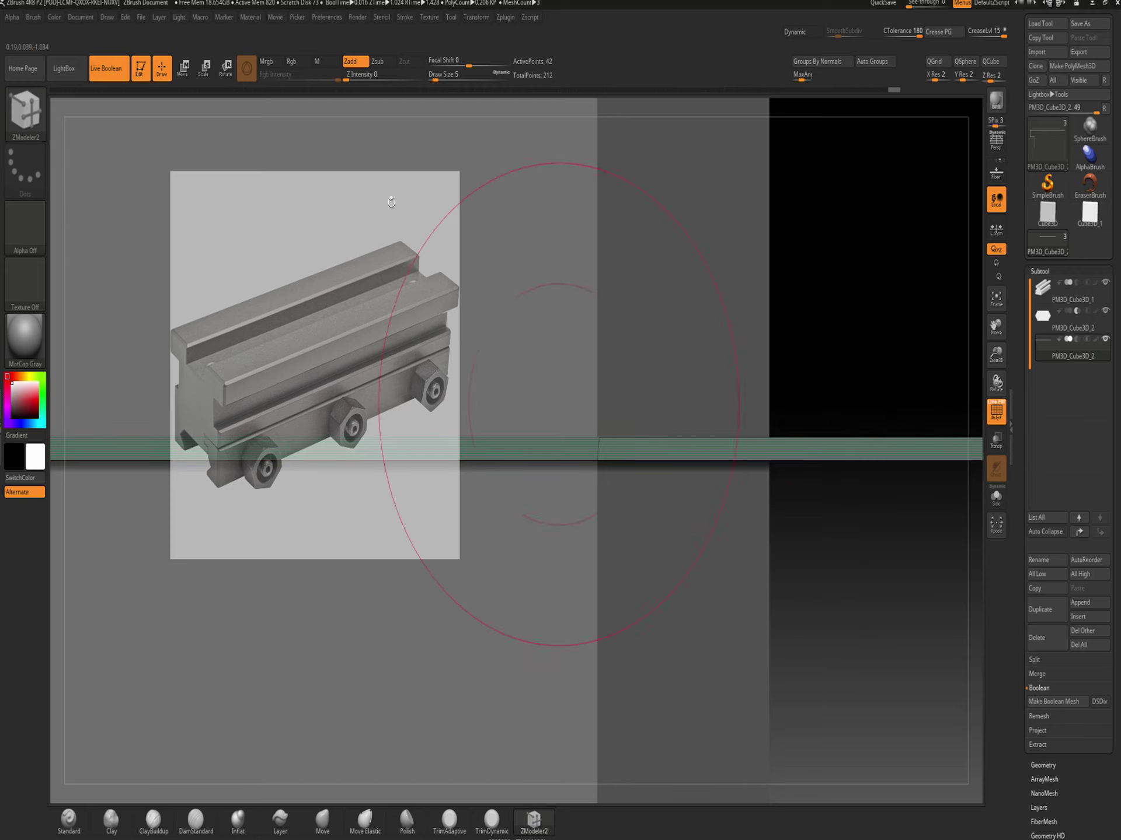
{"action": "key", "text": "ctrl+shift"}
{"action": "left_click", "coordinate": [29, 108]}
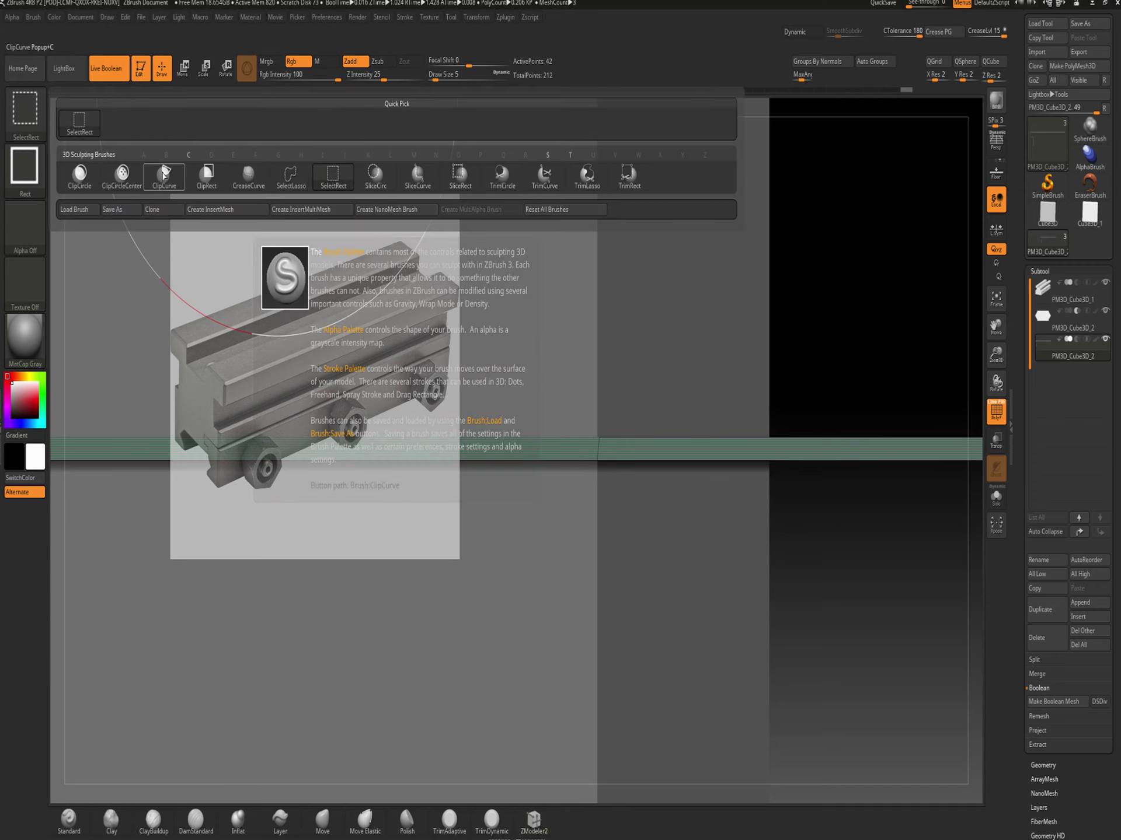
{"action": "left_click", "coordinate": [163, 174]}
{"action": "left_click_drag", "start_coordinate": [598, 325], "coordinate": [591, 647]}
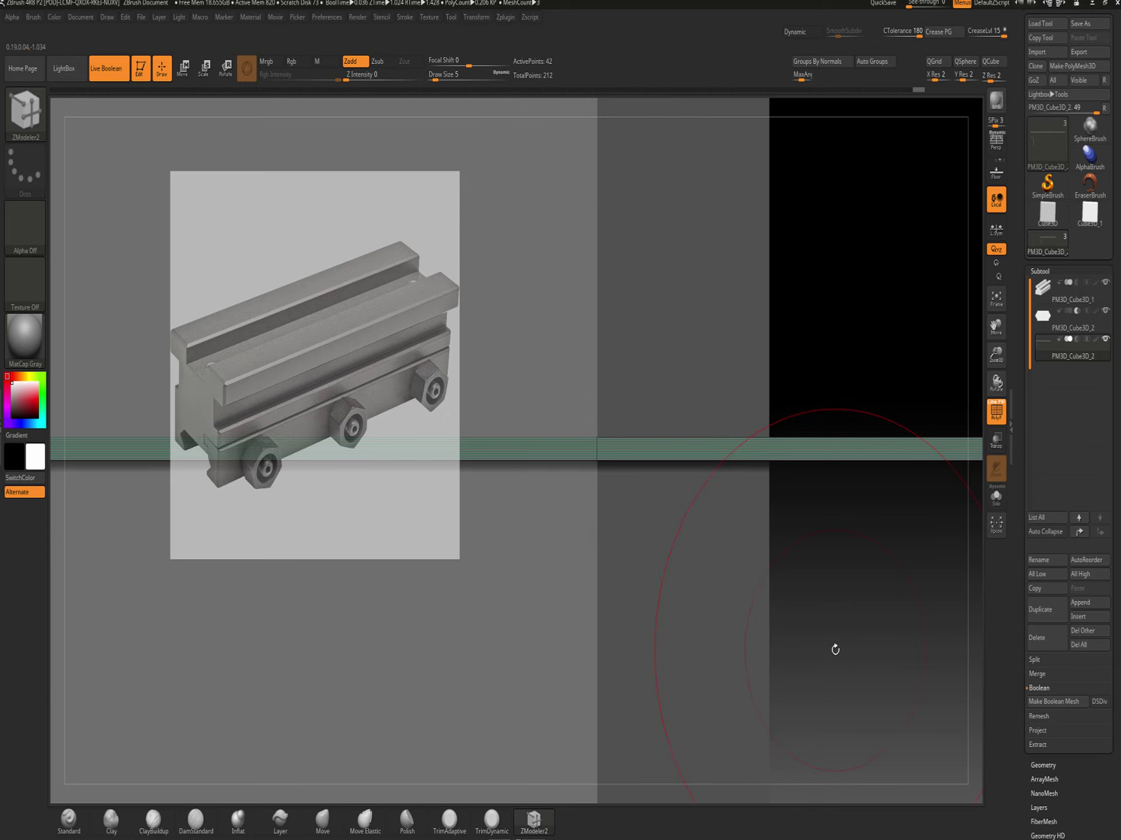
Mask all but the top strip's outer end, set the gizmo there, and pull the end inward flush with the body's outer side
{"action": "left_click_drag", "start_coordinate": [834, 649], "coordinate": [945, 625]}
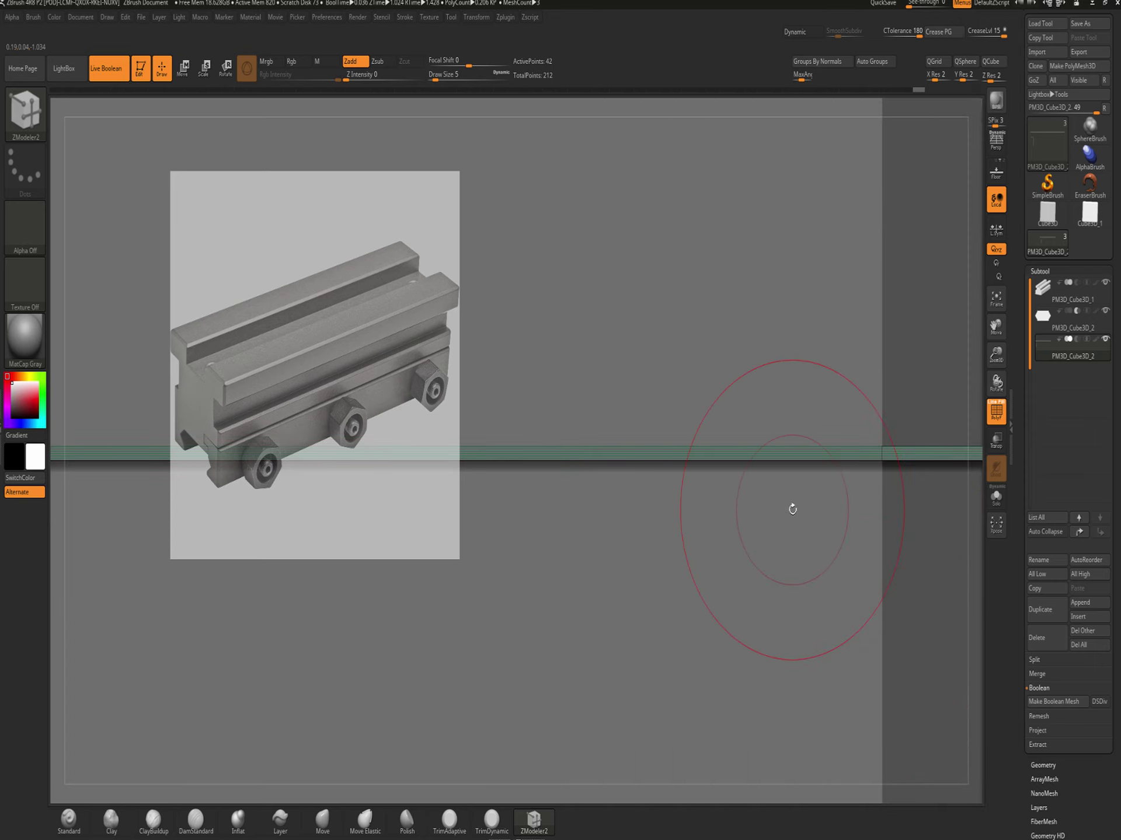
{"action": "left_click_drag", "start_coordinate": [792, 509], "coordinate": [762, 832]}
{"action": "left_click_drag", "start_coordinate": [751, 453], "coordinate": [813, 574], "text": "ctrl"}
{"action": "key", "text": "ctrl+shift"}
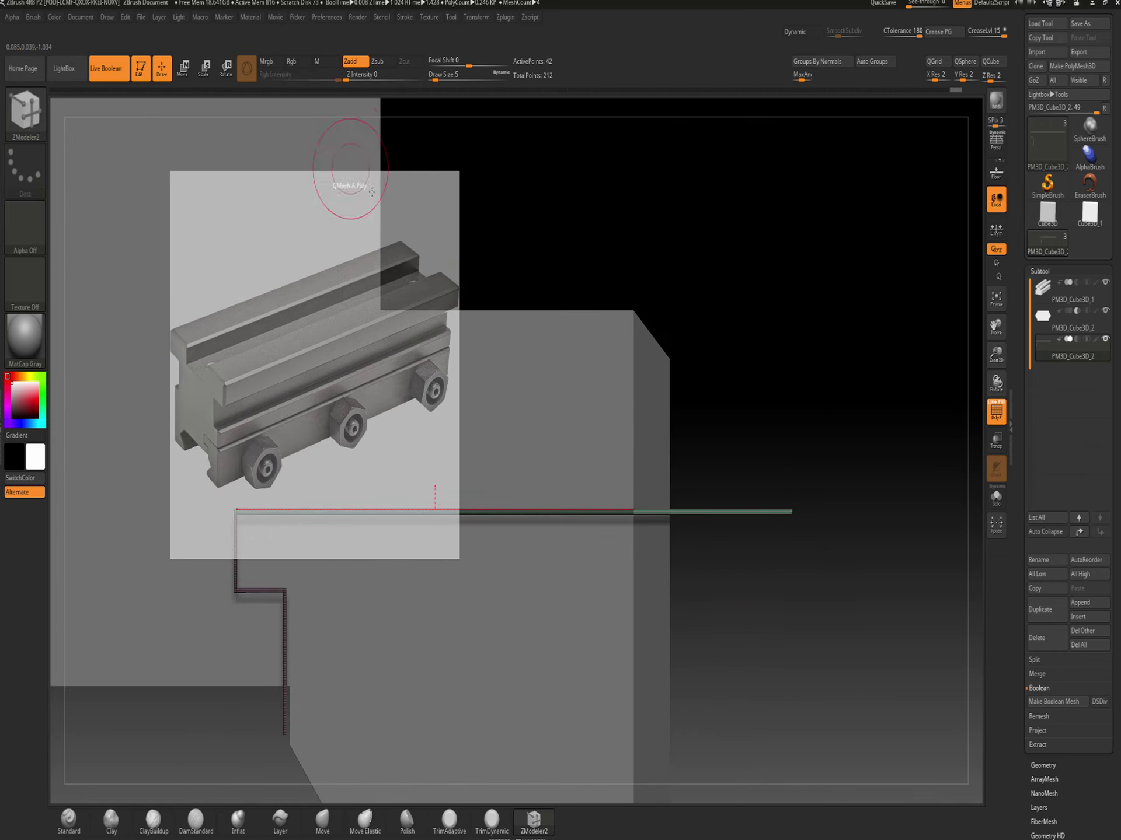
{"action": "key", "text": "ctrl+shift"}
{"action": "left_click_drag", "start_coordinate": [791, 569], "coordinate": [792, 398], "text": "ctrl+shift"}
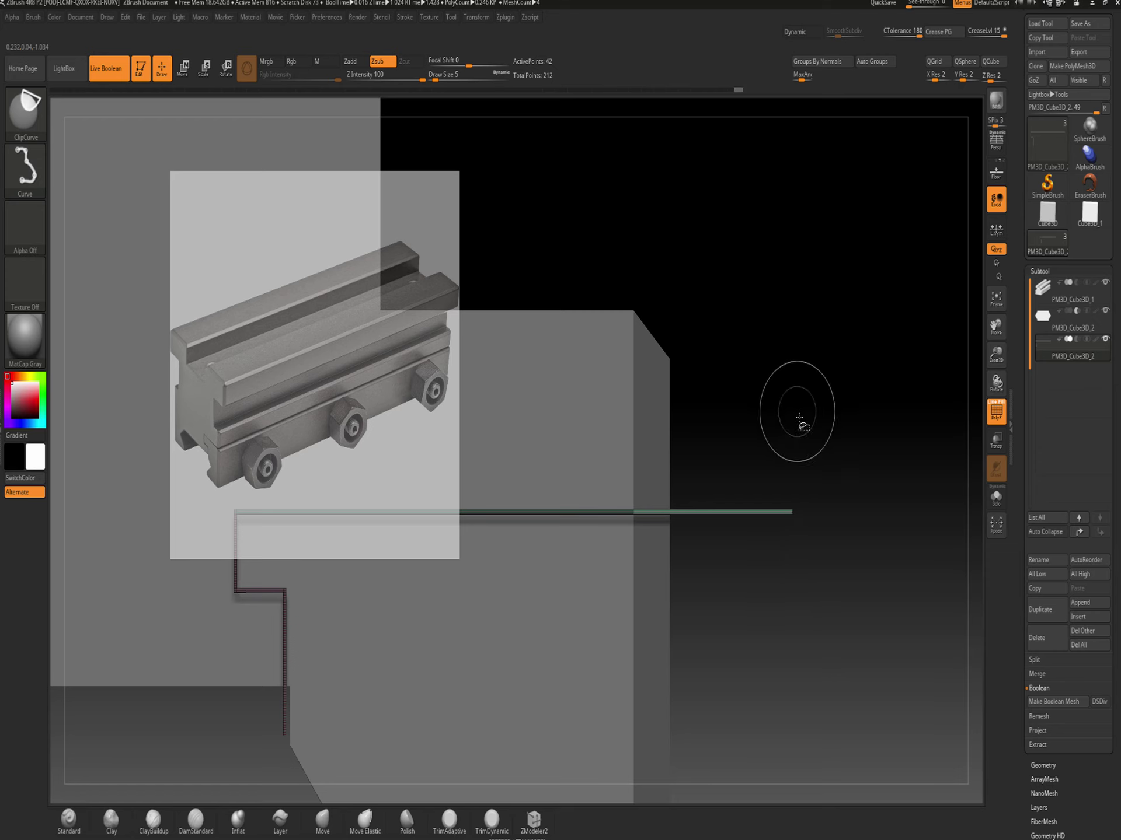
{"action": "left_click", "coordinate": [182, 67]}
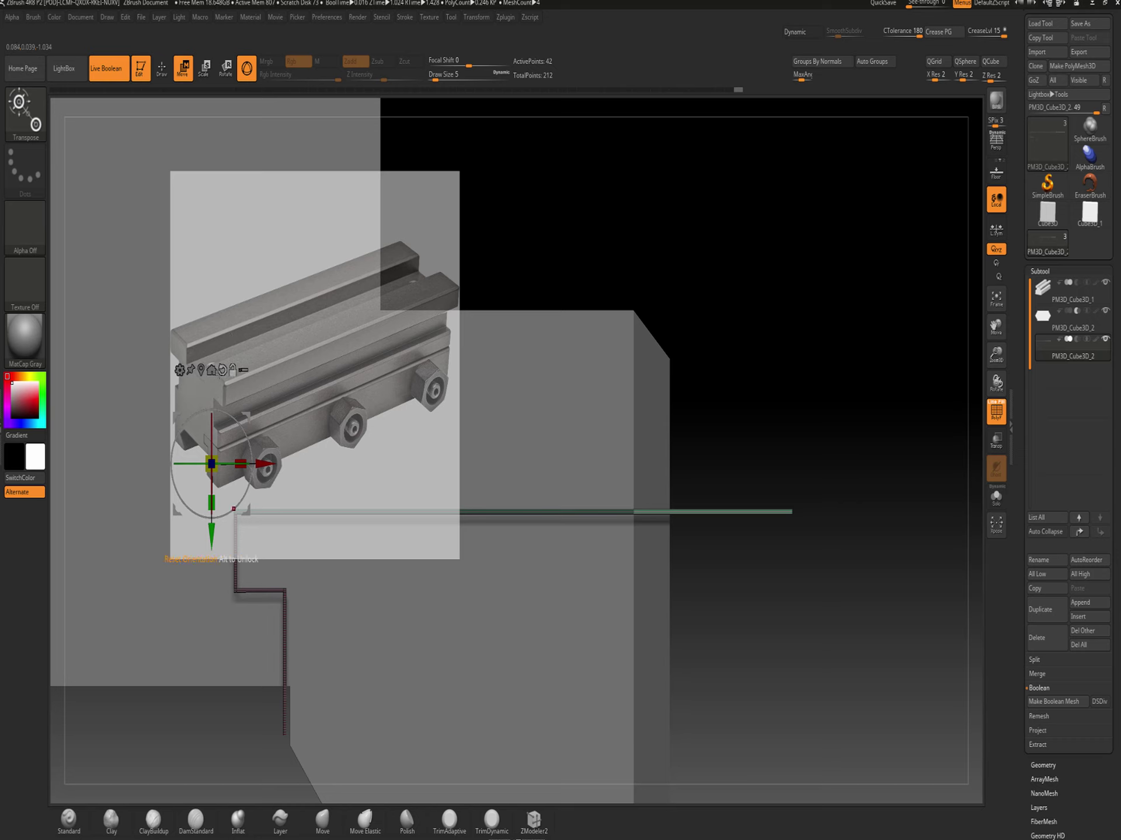
{"action": "left_click", "coordinate": [211, 369]}
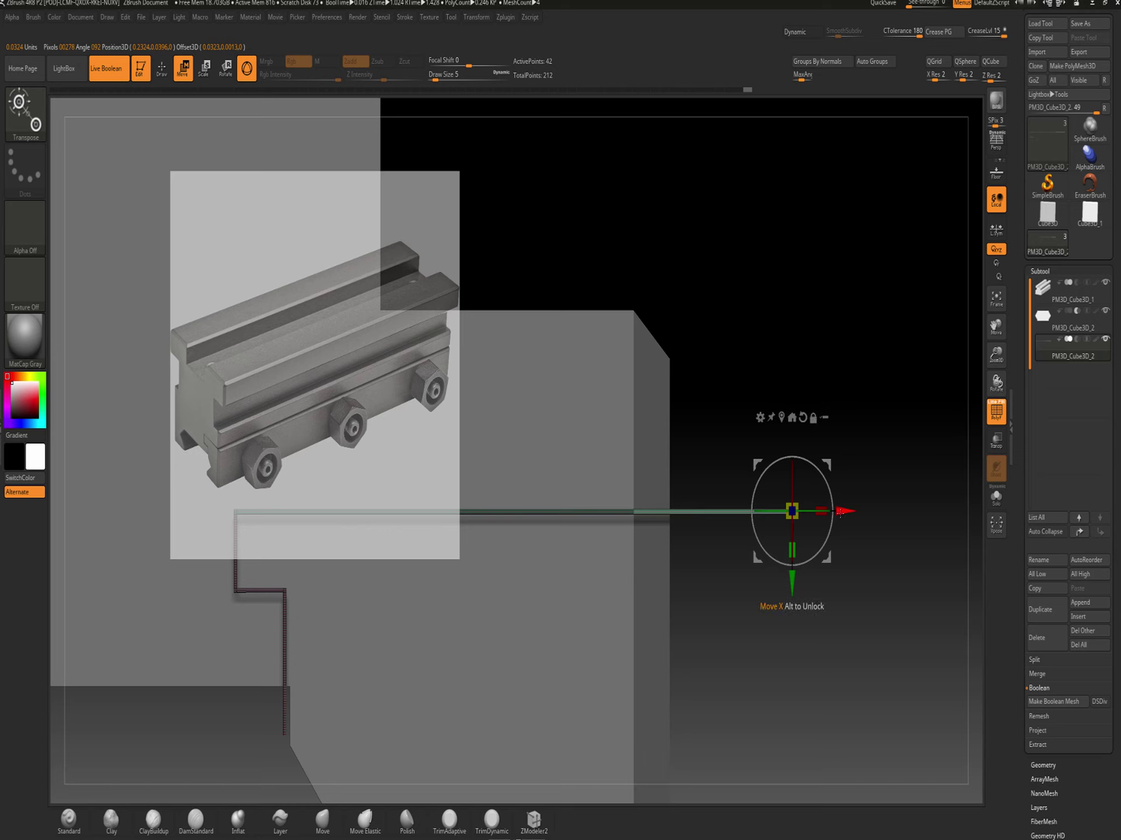
{"action": "left_click_drag", "start_coordinate": [846, 511], "coordinate": [652, 635]}
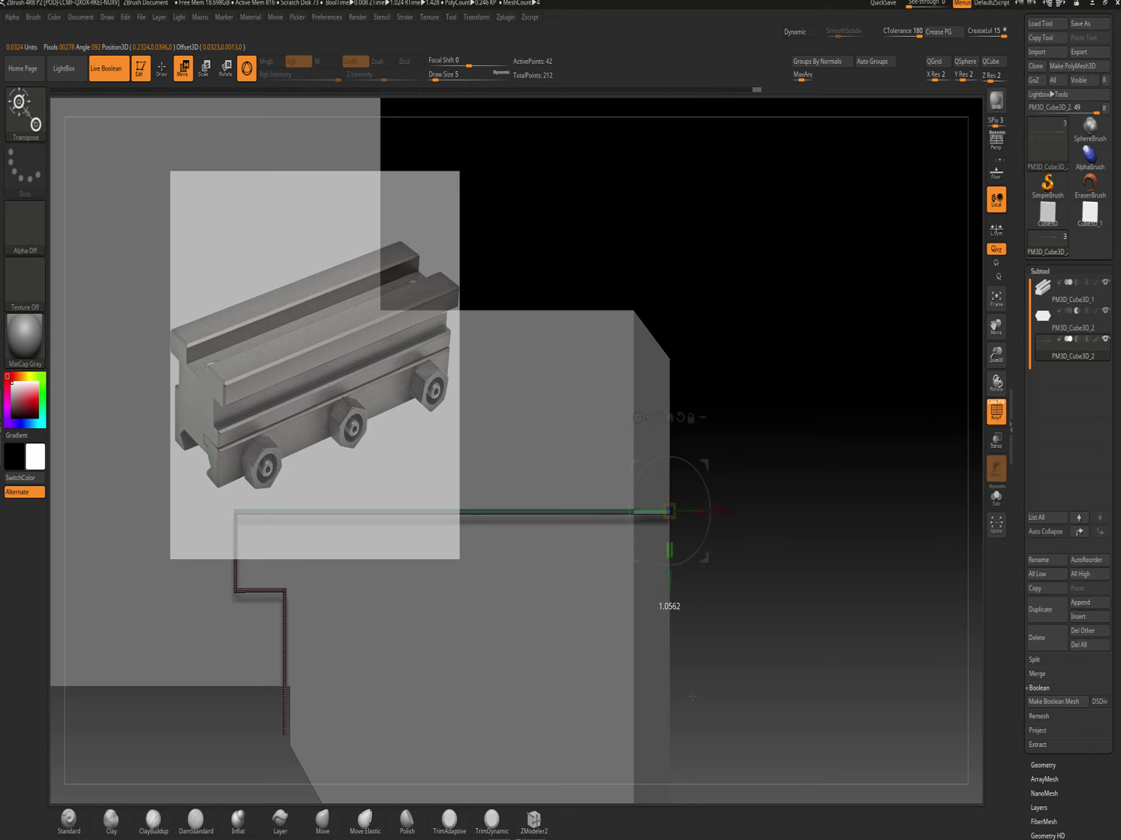
Scale the top strip's unmasked outer end vertically with the gizmo so it is slightly taller than the strip
{"action": "mouse_move", "coordinate": [860, 454]}
{"action": "left_mouse_down"}
{"action": "mouse_move", "coordinate": [838, 468]}
{"action": "mouse_move", "coordinate": [851, 471]}
{"action": "left_mouse_up"}
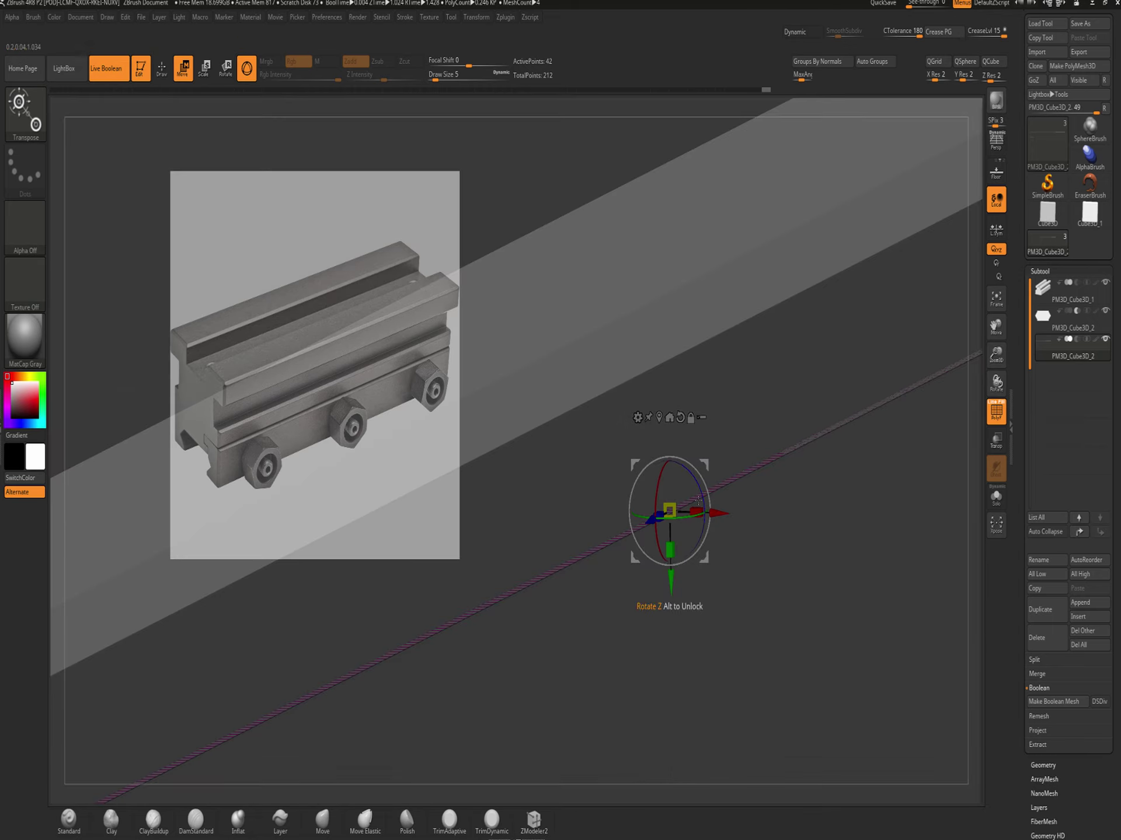
{"action": "left_click_drag", "start_coordinate": [670, 549], "coordinate": [655, 631]}
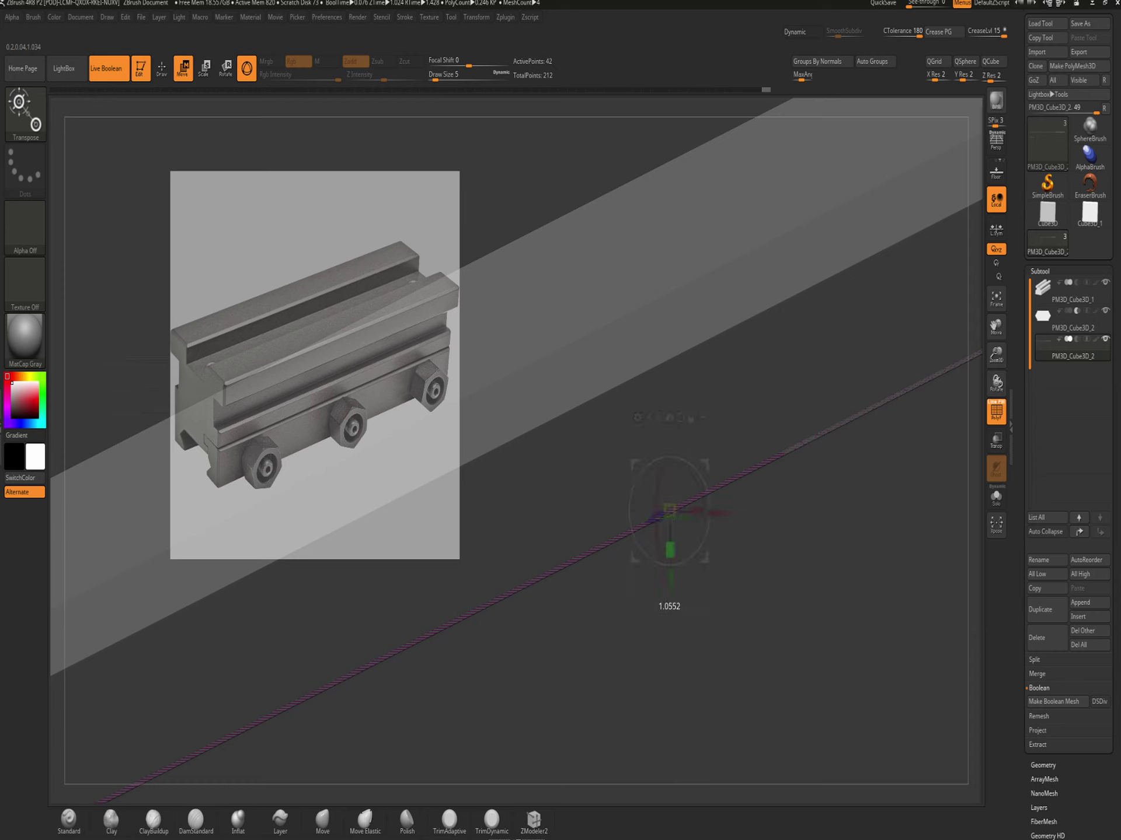
{"action": "left_click_drag", "start_coordinate": [578, 827], "coordinate": [577, 831]}
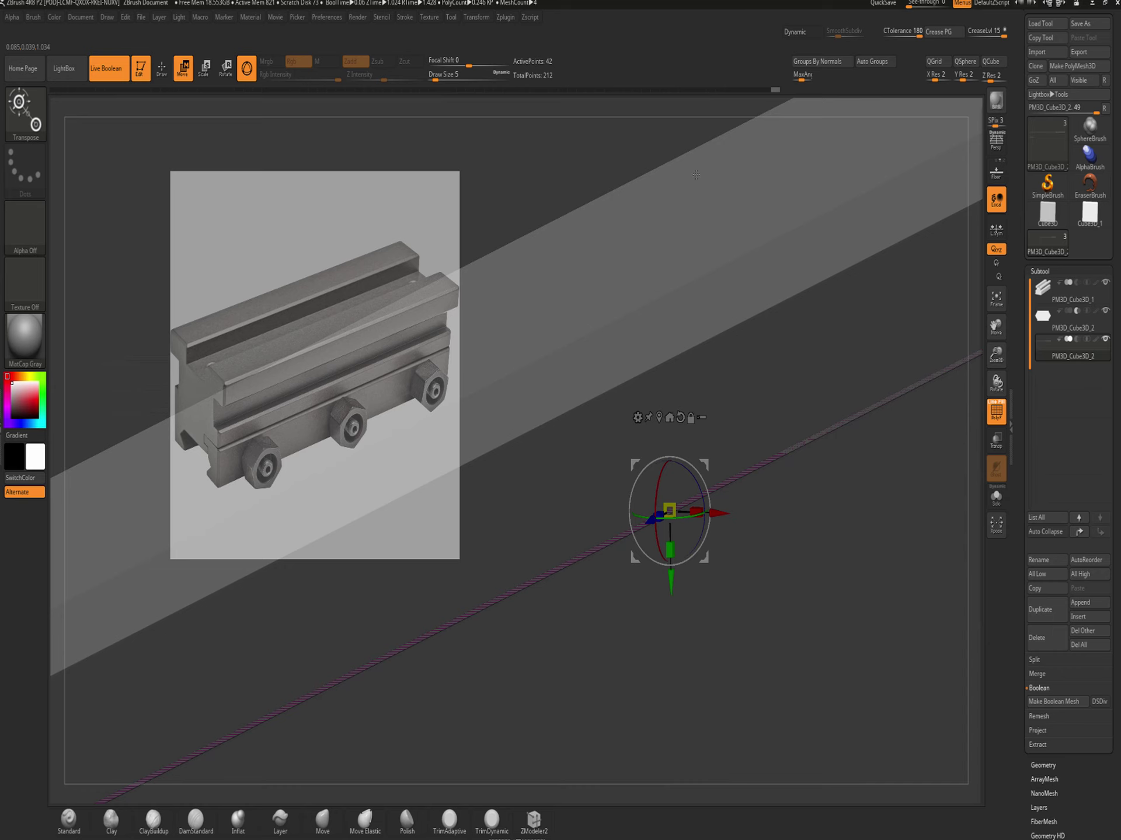
{"action": "left_click_drag", "start_coordinate": [696, 175], "coordinate": [740, 339]}
{"action": "left_click_drag", "start_coordinate": [773, 666], "coordinate": [788, 656], "text": "shift"}
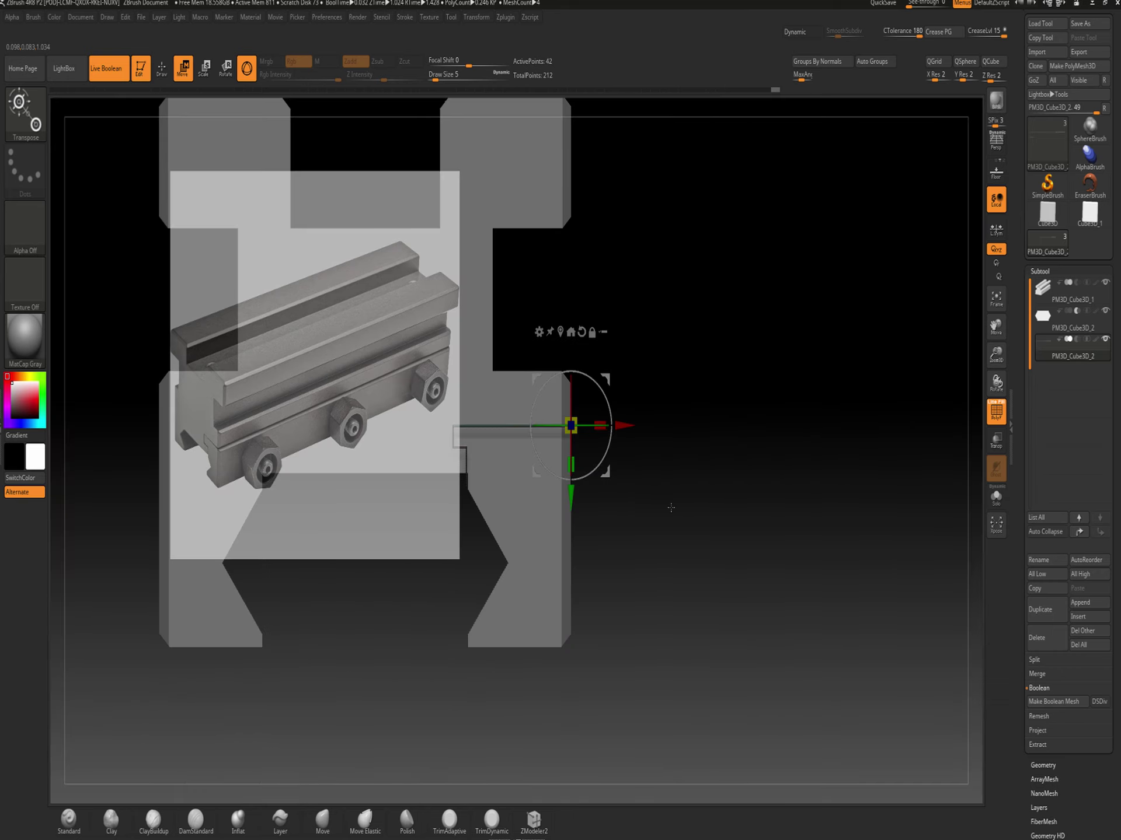
{"action": "left_click_drag", "start_coordinate": [661, 564], "coordinate": [691, 544], "text": "shift"}
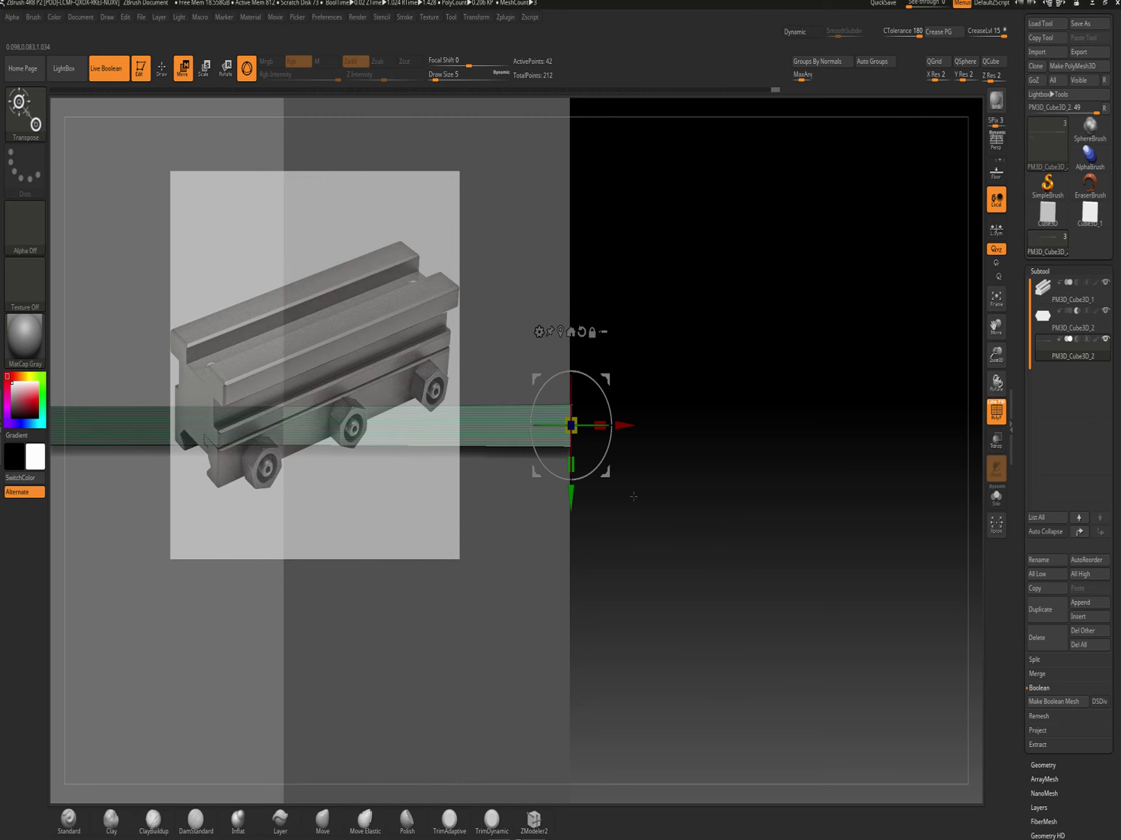
{"action": "left_click_drag", "start_coordinate": [569, 495], "coordinate": [565, 492]}
{"action": "left_click_drag", "start_coordinate": [521, 711], "coordinate": [522, 711]}
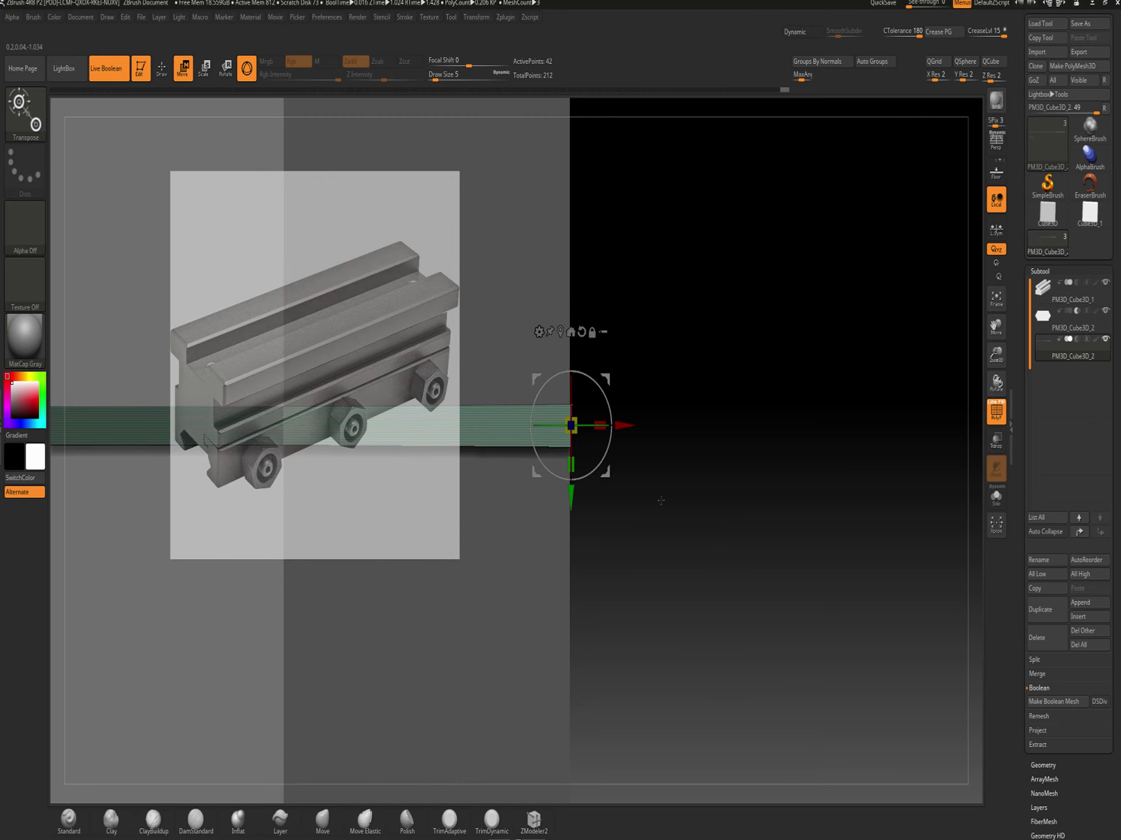
Return to the ZModeler brush, set the draw size to 1, and move the strip end's corner points apart into a flare
{"action": "left_click", "coordinate": [161, 68]}
{"action": "left_click_drag", "start_coordinate": [675, 316], "coordinate": [682, 340]}
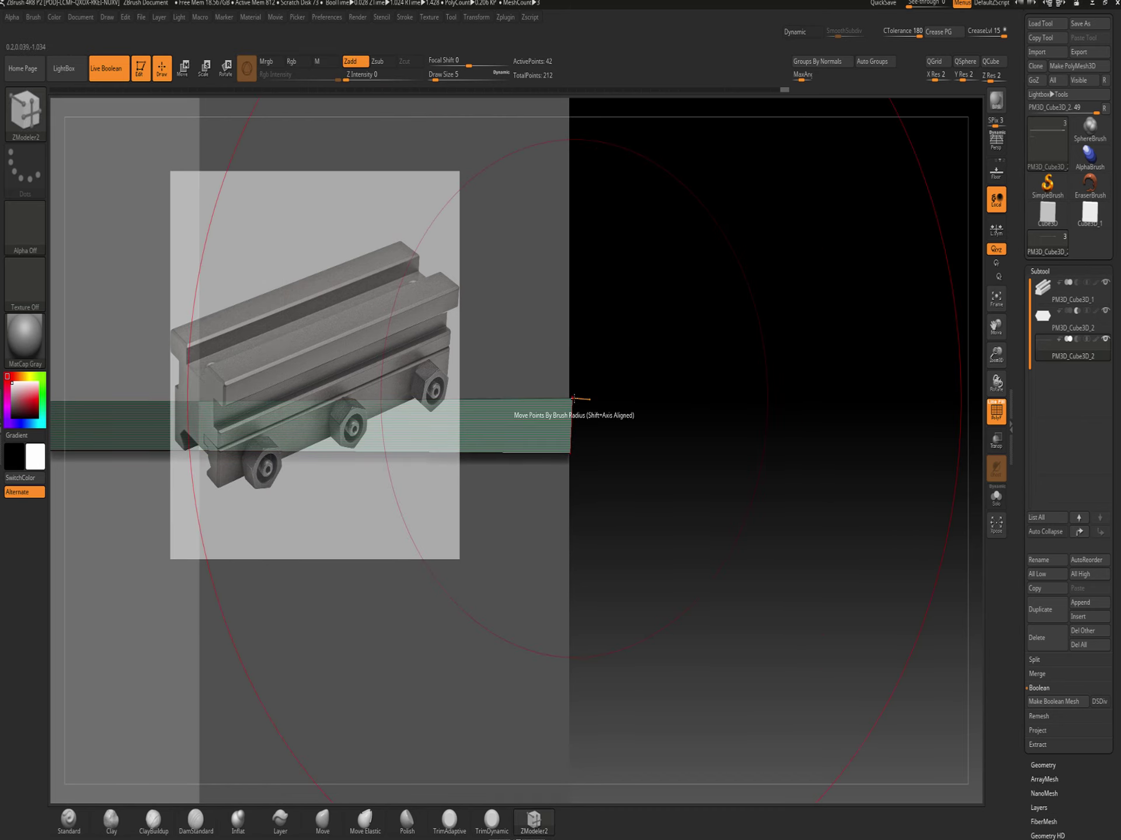
{"action": "key", "text": "s"}
{"action": "key", "text": "s"}
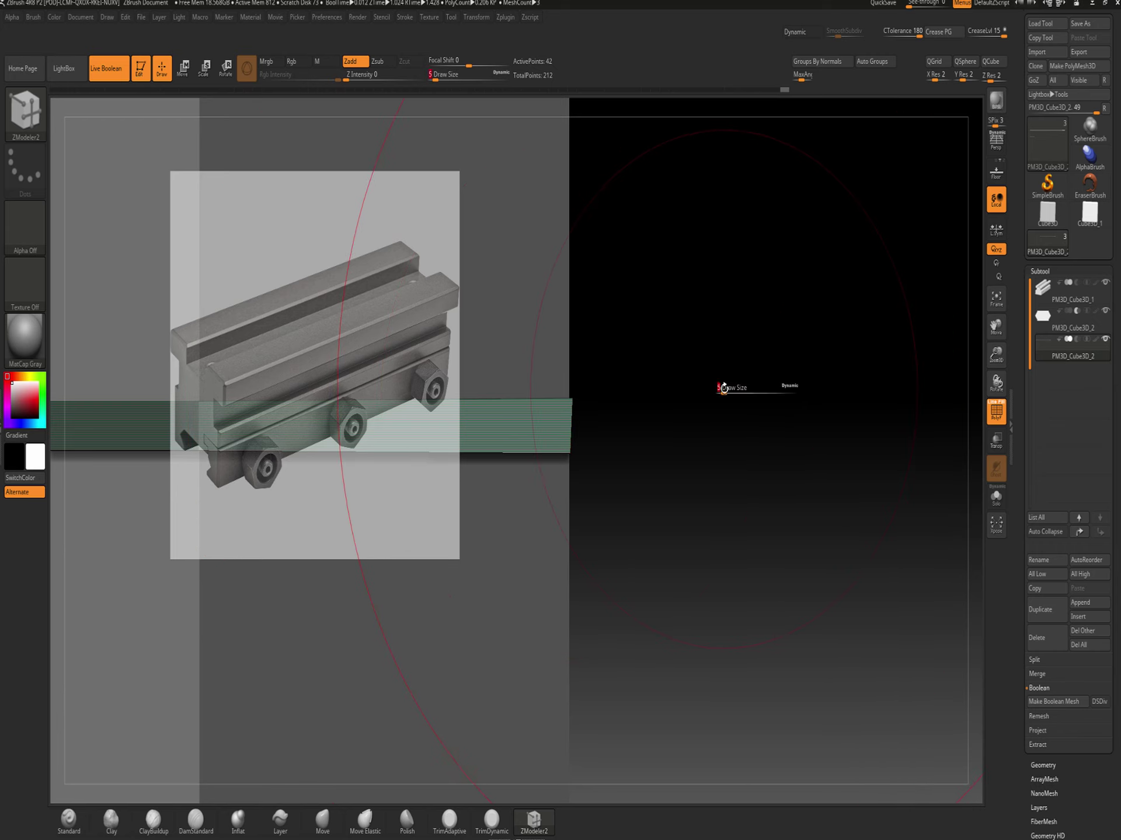
{"action": "left_click_drag", "start_coordinate": [722, 387], "coordinate": [712, 395]}
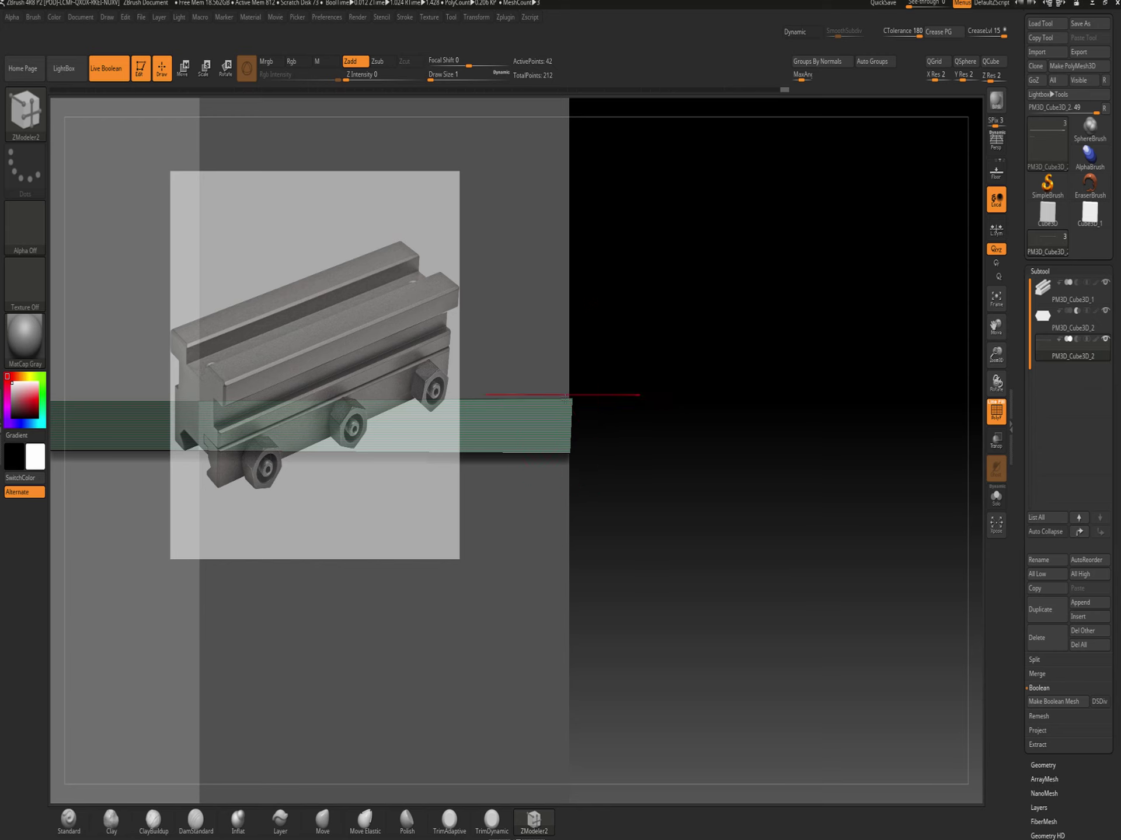
{"action": "left_click_drag", "start_coordinate": [572, 399], "coordinate": [586, 243]}
{"action": "left_click_drag", "start_coordinate": [575, 421], "coordinate": [587, 623]}
{"action": "mouse_move", "coordinate": [711, 475]}
{"action": "left_mouse_down", "text": "alt"}
{"action": "mouse_move", "coordinate": [719, 440]}
{"action": "mouse_move", "coordinate": [732, 477]}
{"action": "left_mouse_up", "text": "alt"}
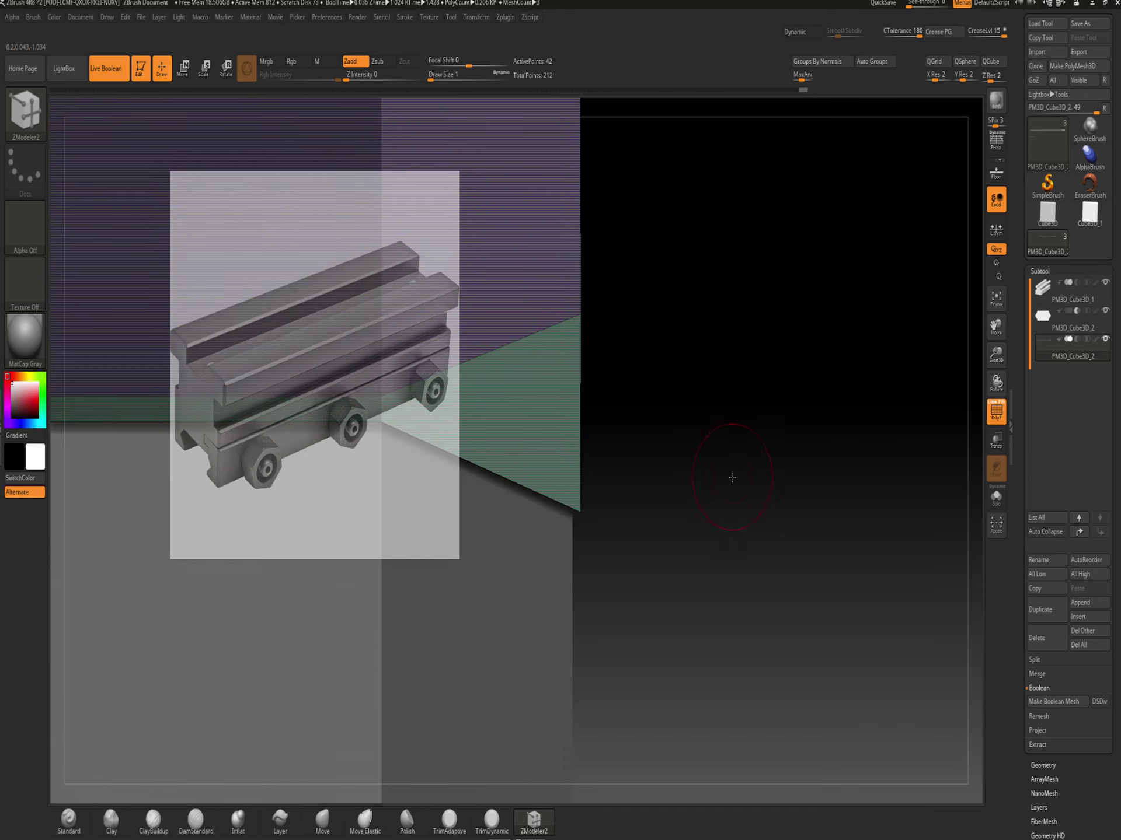
{"action": "key", "text": "ctrl+z"}
{"action": "key", "text": "ctrl+z"}
{"action": "key", "text": "ctrl+z"}
{"action": "key", "text": "ctrl+z"}
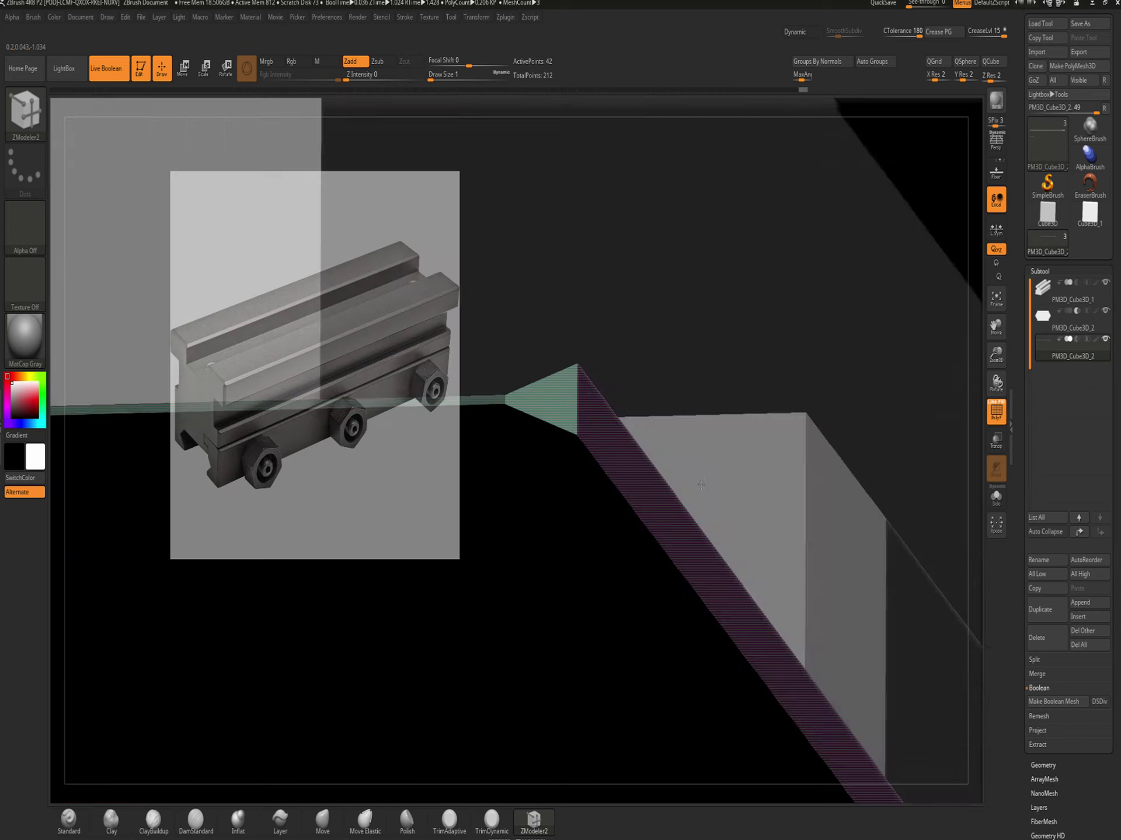
{"action": "key", "text": "ctrl+z"}
{"action": "key", "text": "ctrl+z"}
{"action": "key", "text": "ctrl+z"}
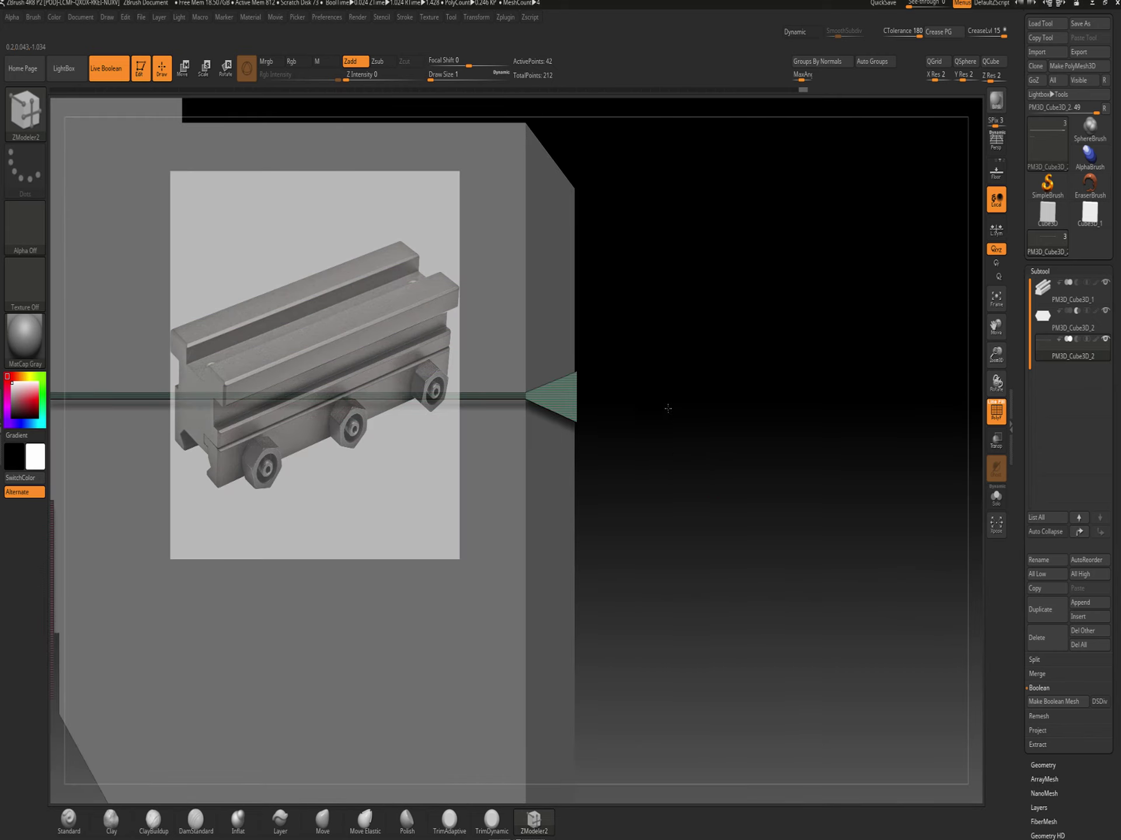
{"action": "key", "text": "ctrl+z"}
{"action": "key", "text": "ctrl+z"}
{"action": "key", "text": "ctrl+z"}
{"action": "key", "text": "ctrl+z"}
{"action": "key", "text": "ctrl+z"}
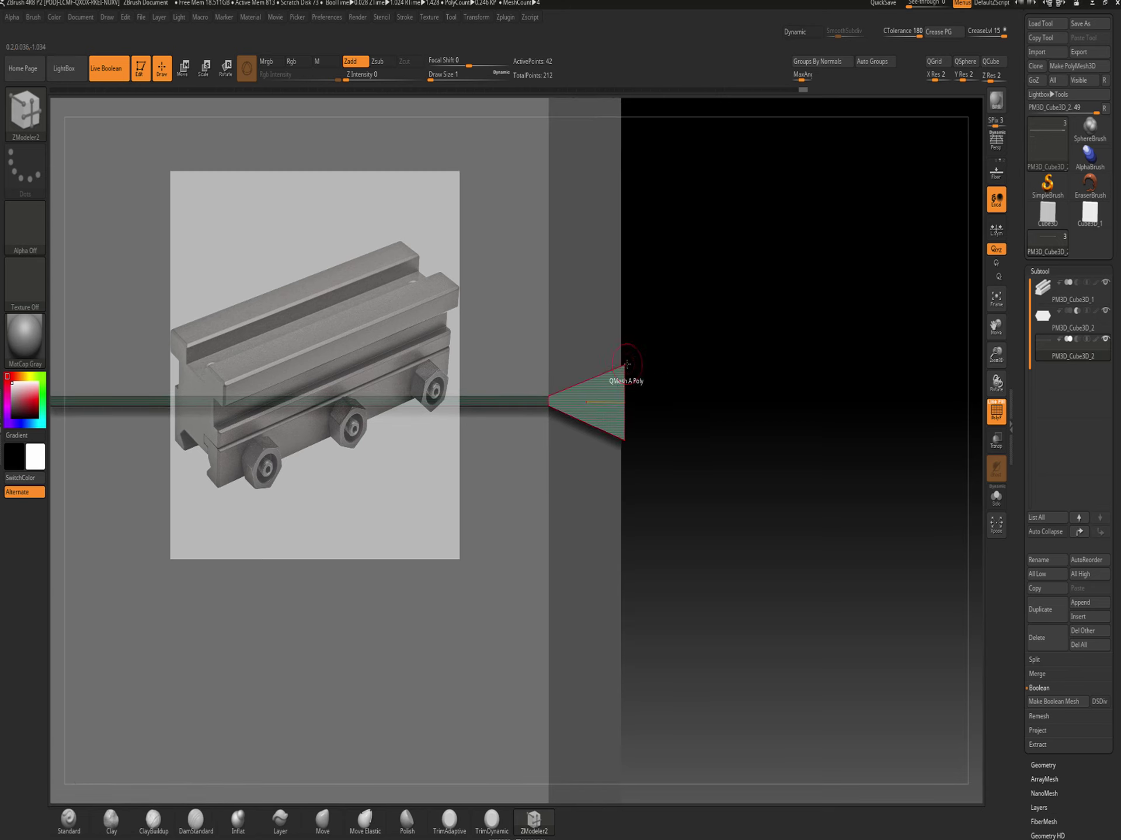
Try to steepen the strip end's flare by moving its upper corner farther up and its lower corner farther down
{"action": "left_click_drag", "start_coordinate": [625, 364], "coordinate": [625, 313]}
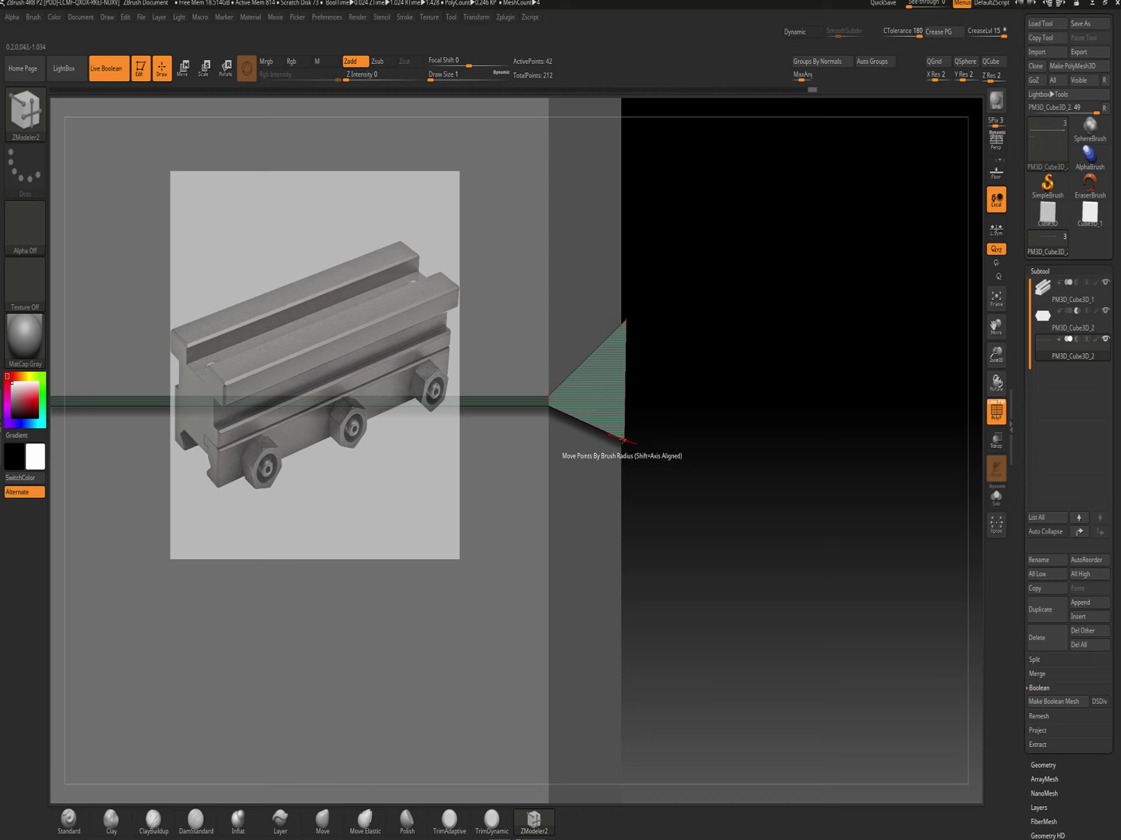
{"action": "left_click_drag", "start_coordinate": [626, 450], "coordinate": [625, 479]}
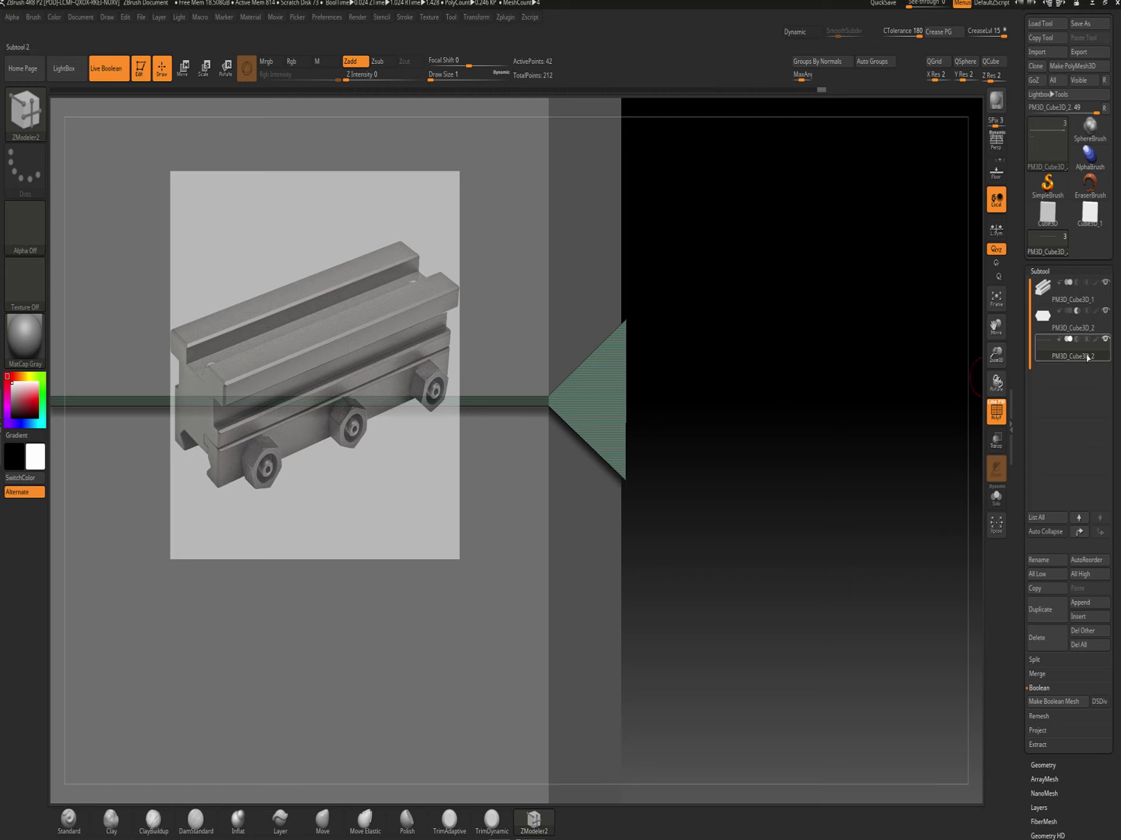
Set the stepped profile to subtractive, hide the polyframe, and inspect the flared cut at the body's outer edge
{"action": "left_click", "coordinate": [1076, 339]}
{"action": "left_click", "coordinate": [997, 412]}
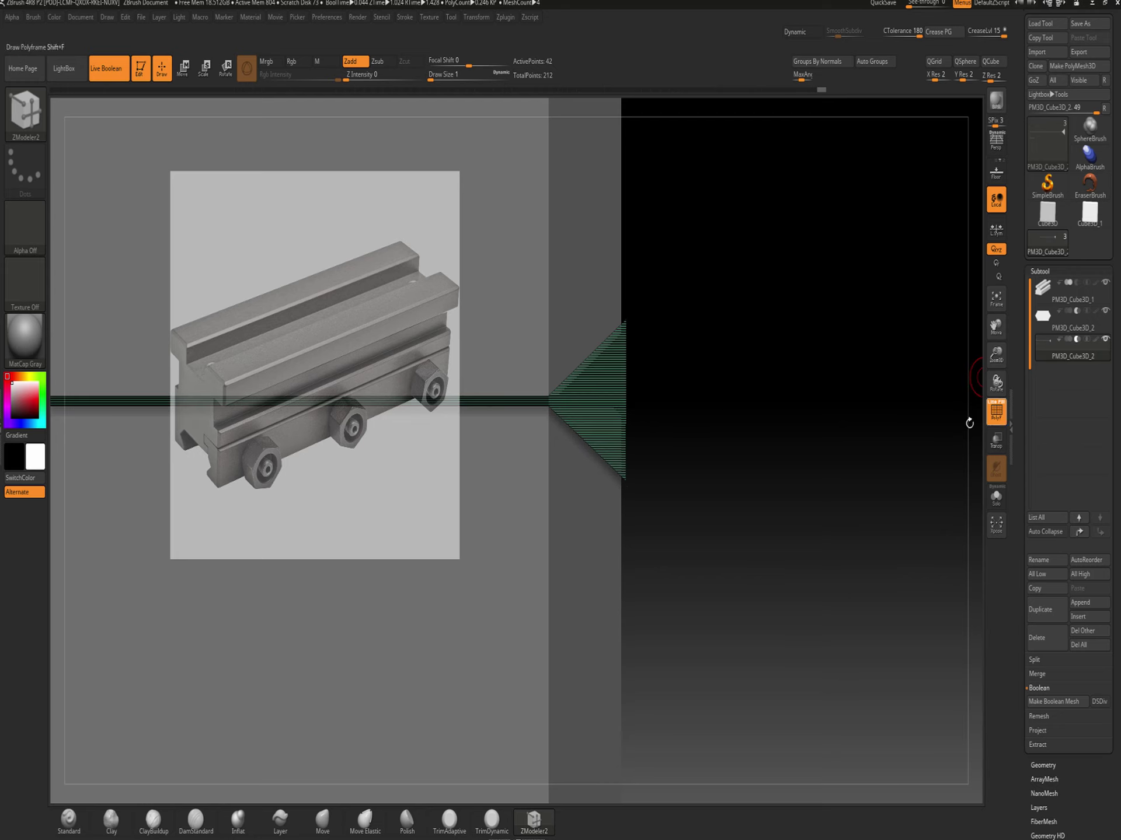
{"action": "mouse_move", "coordinate": [845, 442]}
{"action": "left_mouse_down"}
{"action": "mouse_move", "coordinate": [818, 330]}
{"action": "mouse_move", "coordinate": [793, 395]}
{"action": "mouse_move", "coordinate": [802, 379]}
{"action": "mouse_move", "coordinate": [795, 395]}
{"action": "mouse_move", "coordinate": [856, 520]}
{"action": "mouse_move", "coordinate": [836, 528]}
{"action": "mouse_move", "coordinate": [846, 532]}
{"action": "mouse_move", "coordinate": [800, 515]}
{"action": "mouse_move", "coordinate": [772, 532]}
{"action": "mouse_move", "coordinate": [786, 533]}
{"action": "mouse_move", "coordinate": [771, 547]}
{"action": "left_mouse_up"}
{"action": "left_click_drag", "start_coordinate": [646, 478], "coordinate": [650, 648], "text": "alt"}
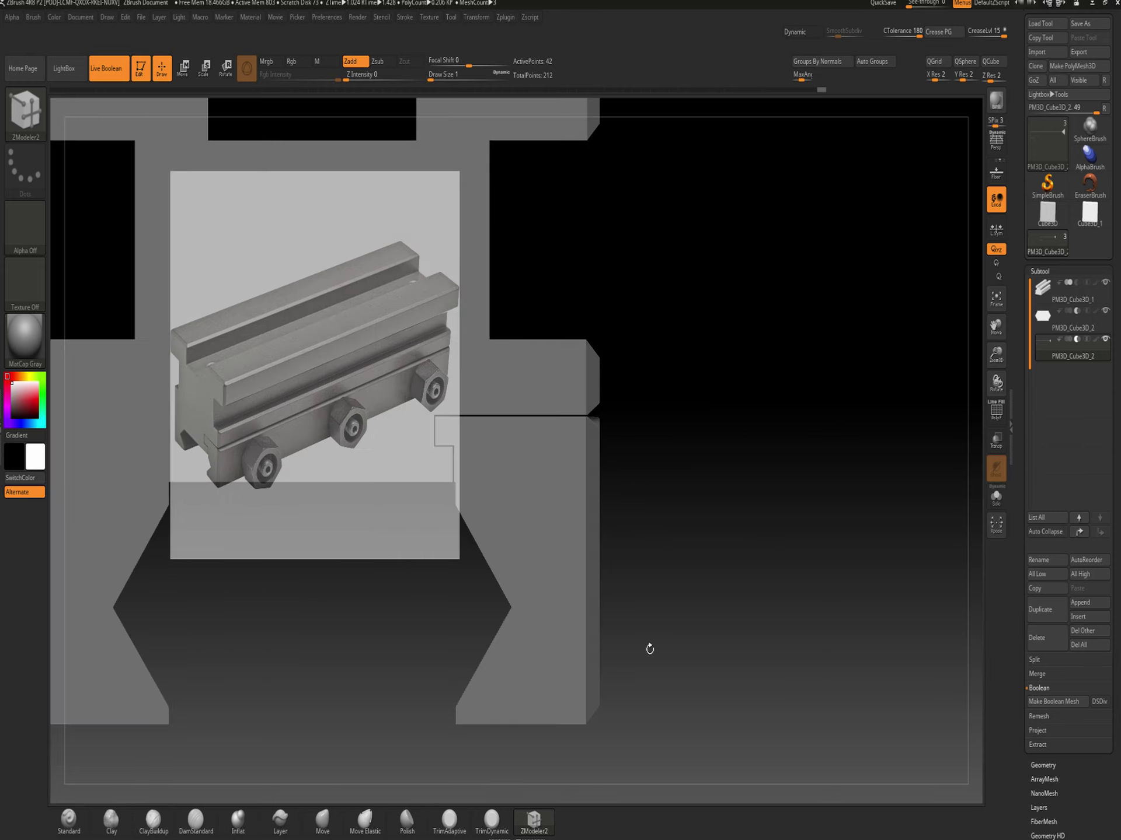
{"action": "left_click_drag", "start_coordinate": [697, 438], "coordinate": [690, 575], "text": "alt"}
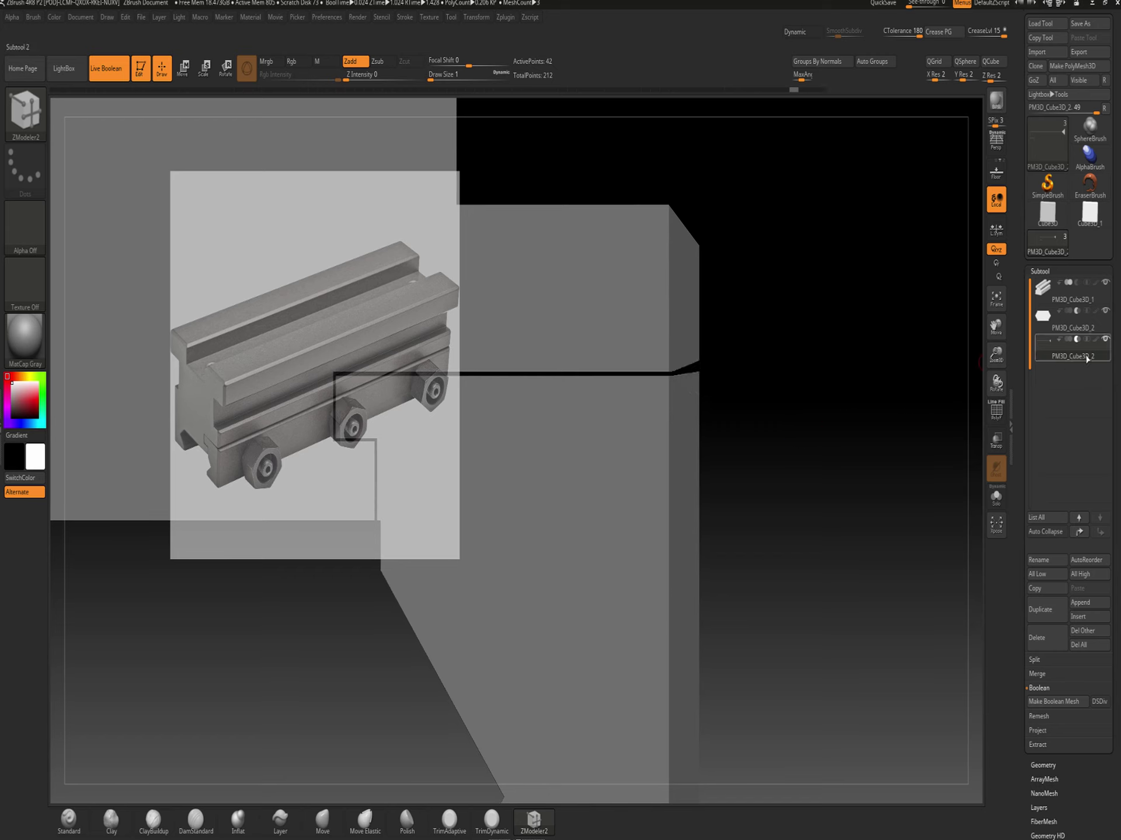
Set the stepped profile back to additive and pull the strip end's lower corner well down using ZModeler's point Move with Infinite Depth
{"action": "left_click", "coordinate": [1069, 343]}
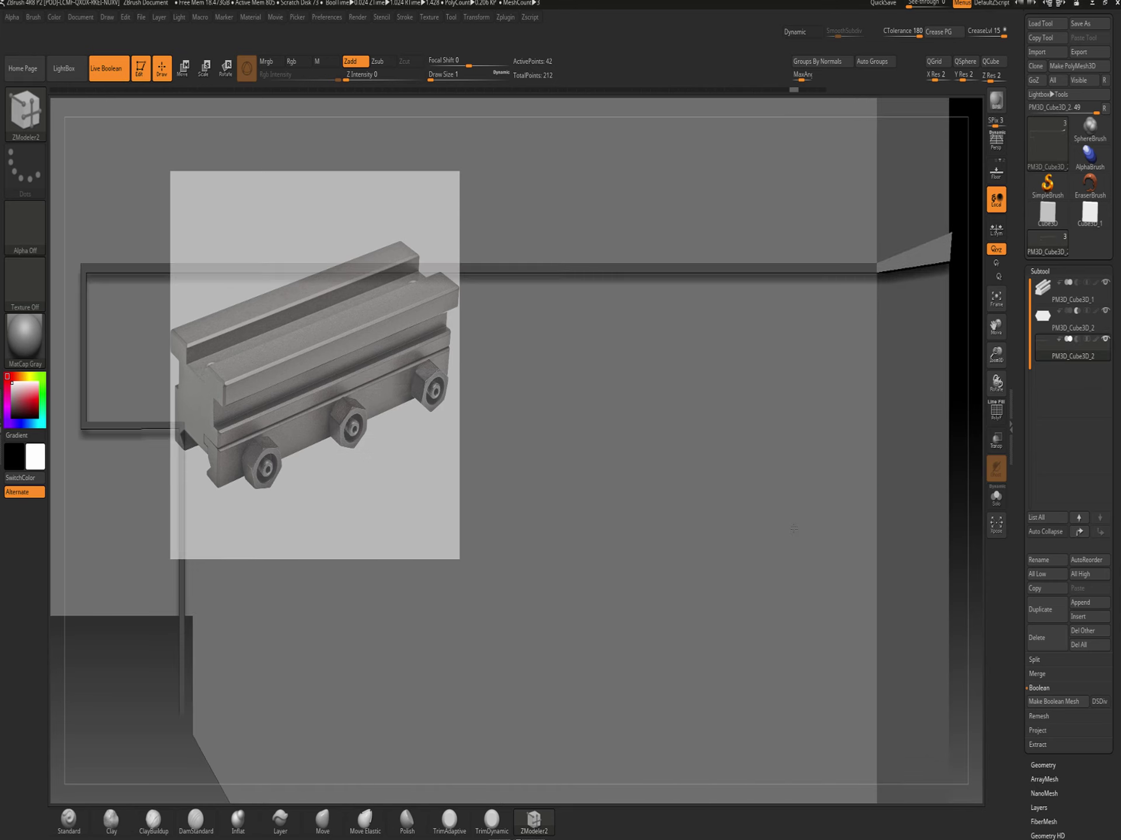
{"action": "left_click_drag", "start_coordinate": [960, 409], "coordinate": [742, 309]}
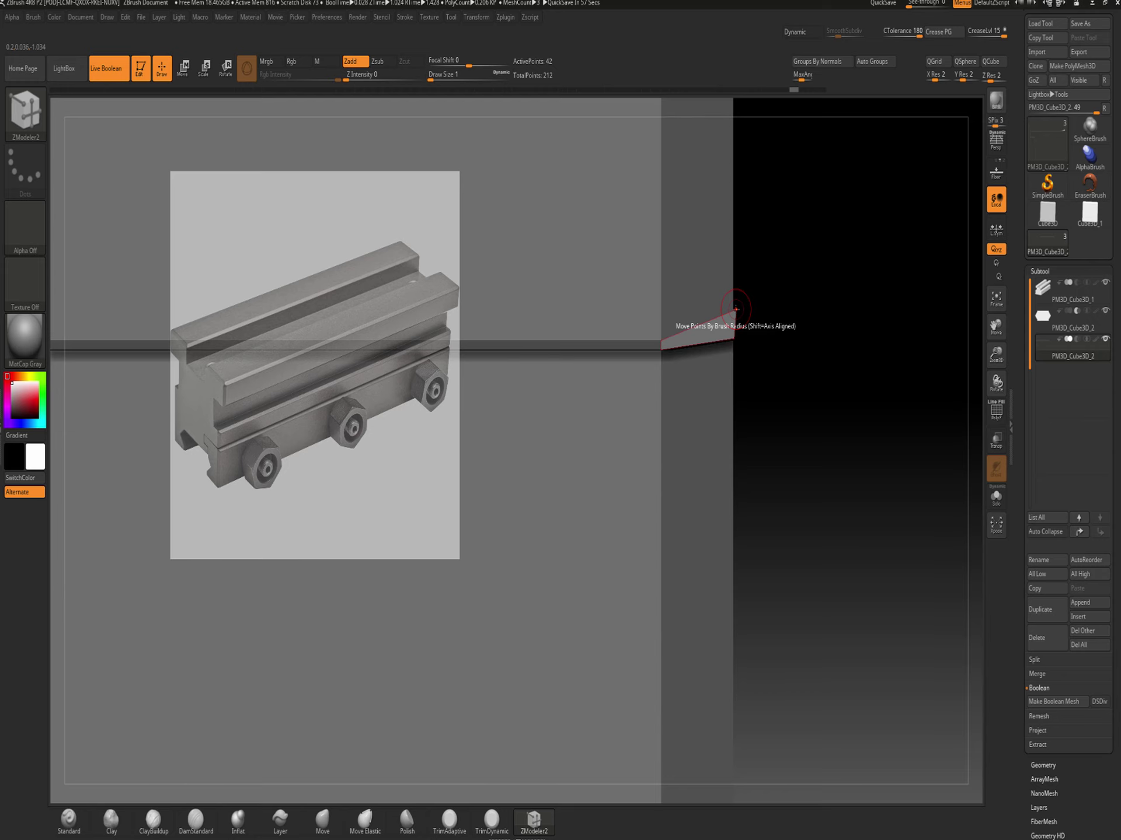
{"action": "key", "text": "space"}
{"action": "left_click", "coordinate": [663, 412]}
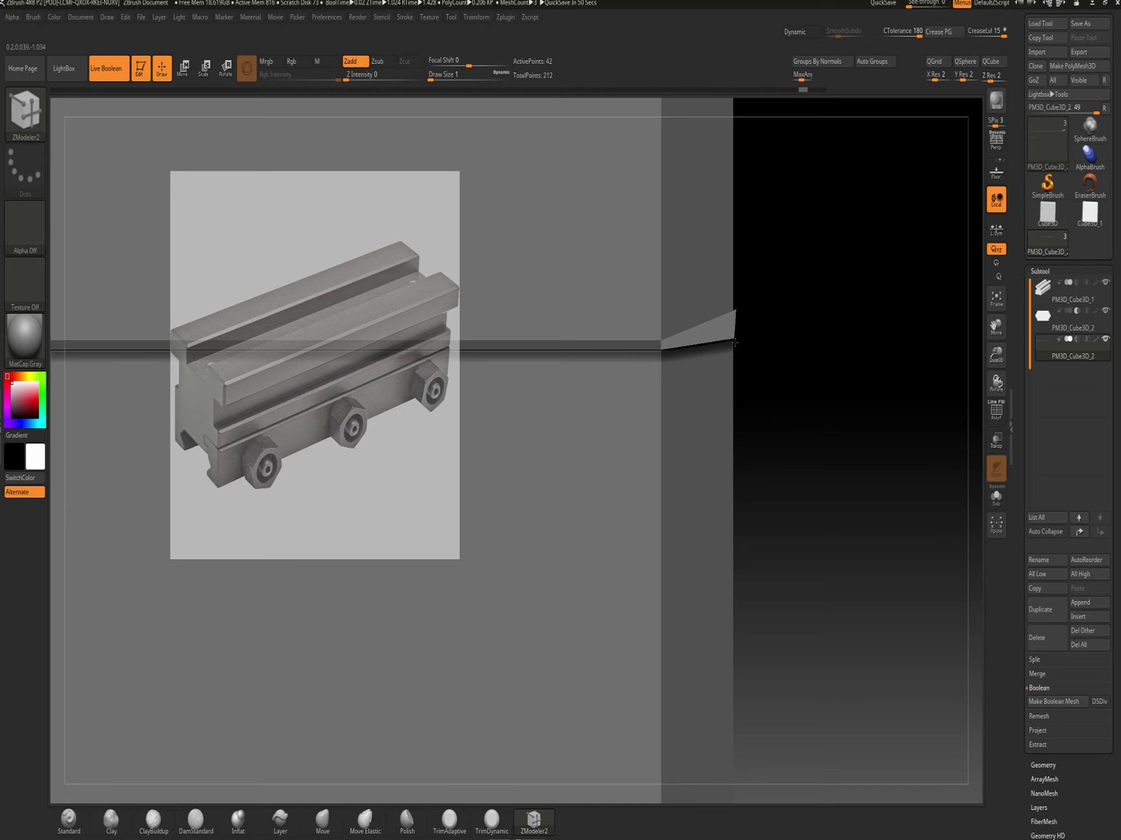
{"action": "left_click_drag", "start_coordinate": [741, 376], "coordinate": [766, 667]}
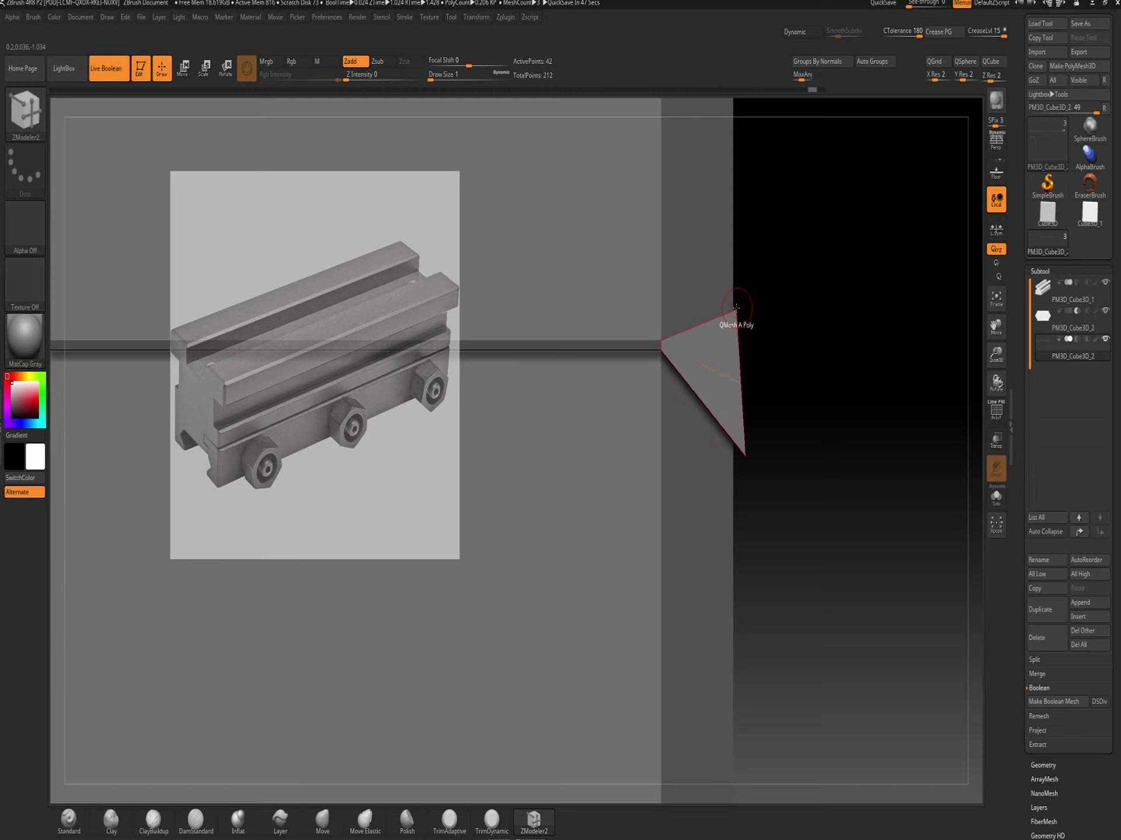
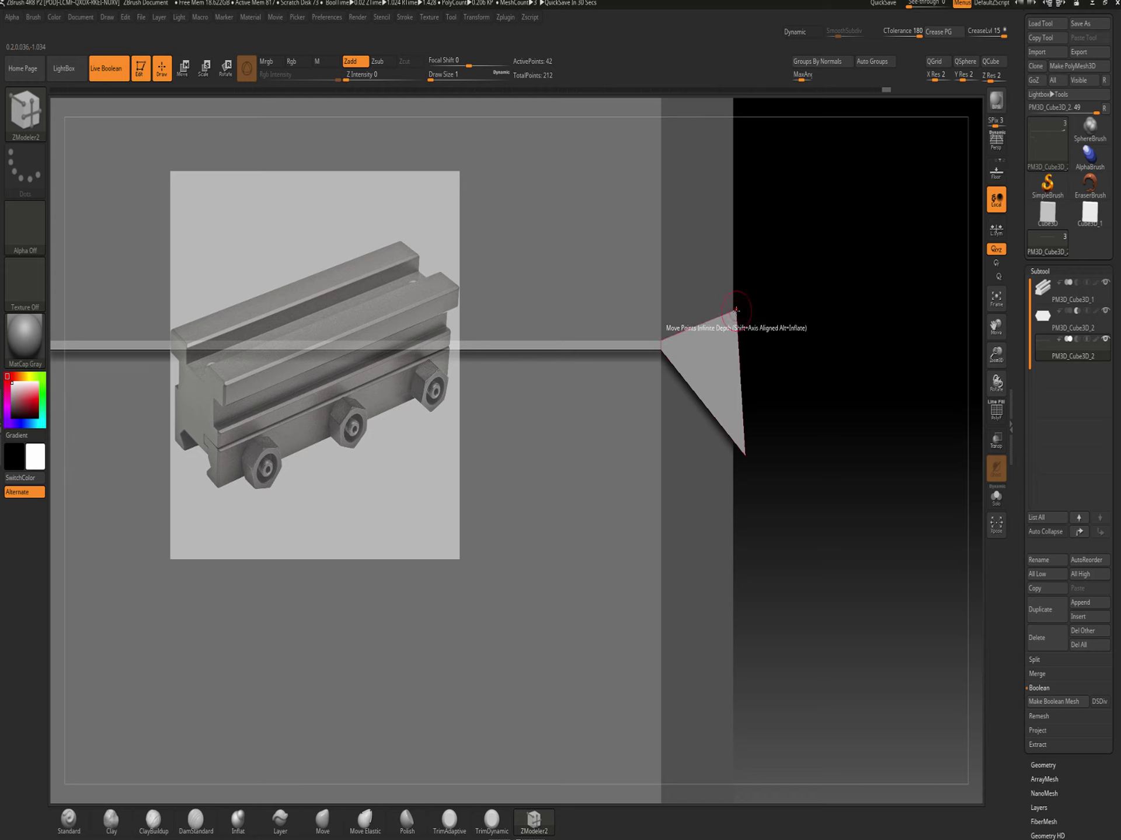
Try to even out the strip end's flare by pulling its upper corner point farther up and outward, and check the result along the strip
{"action": "left_click_drag", "start_coordinate": [736, 314], "coordinate": [738, 314]}
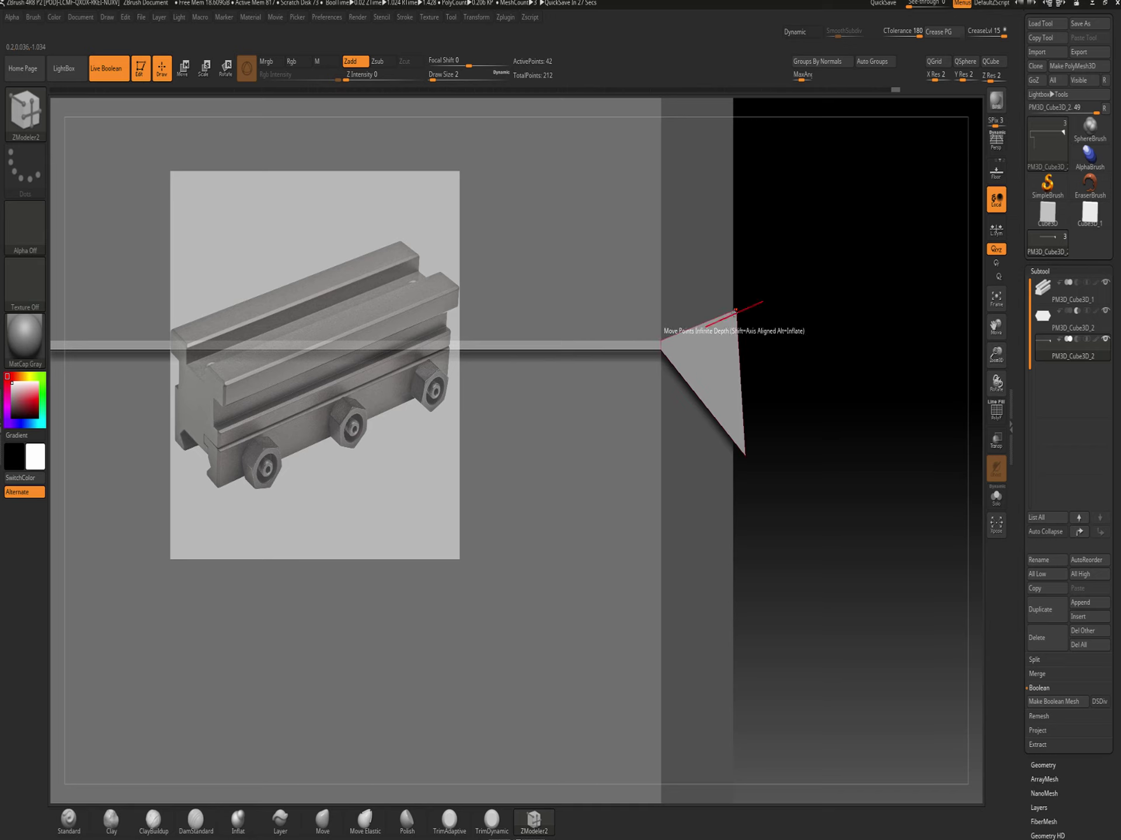
{"action": "mouse_move", "coordinate": [761, 331]}
{"action": "left_mouse_down"}
{"action": "mouse_move", "coordinate": [858, 373]}
{"action": "mouse_move", "coordinate": [843, 313]}
{"action": "mouse_move", "coordinate": [831, 366]}
{"action": "mouse_move", "coordinate": [719, 236]}
{"action": "left_mouse_up"}
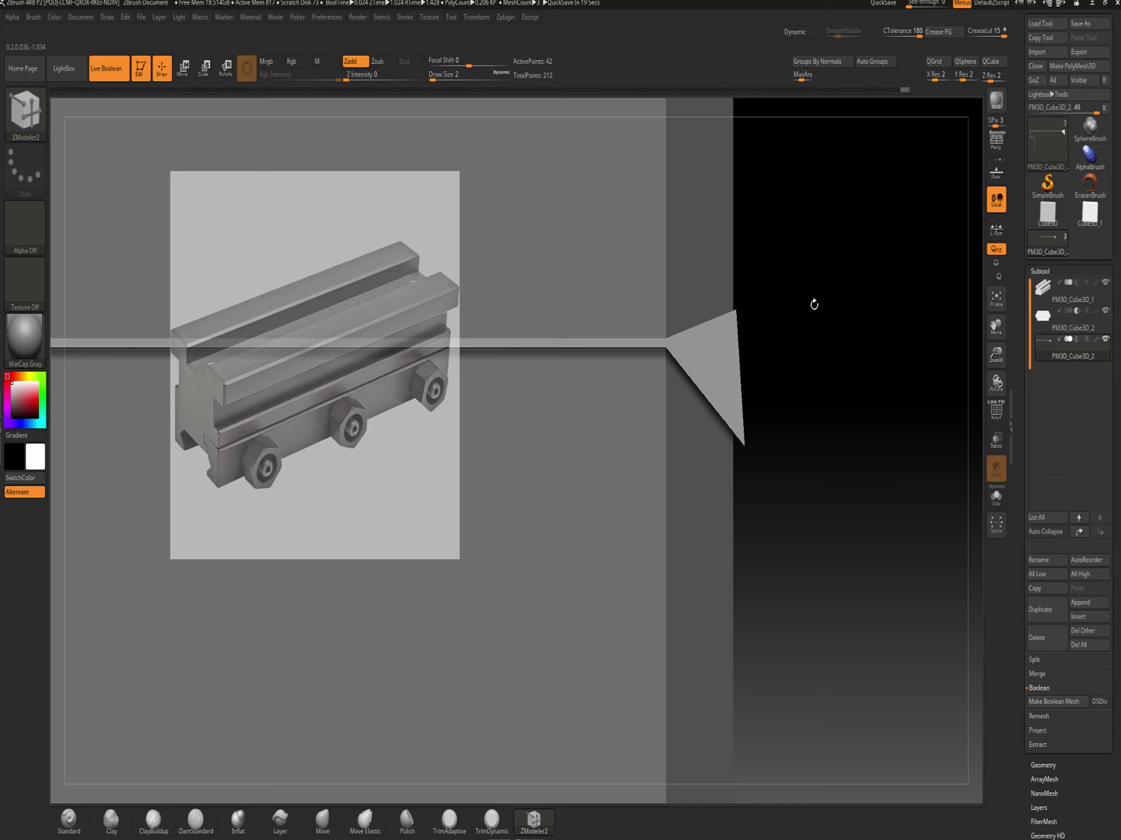
{"action": "key", "text": "space"}
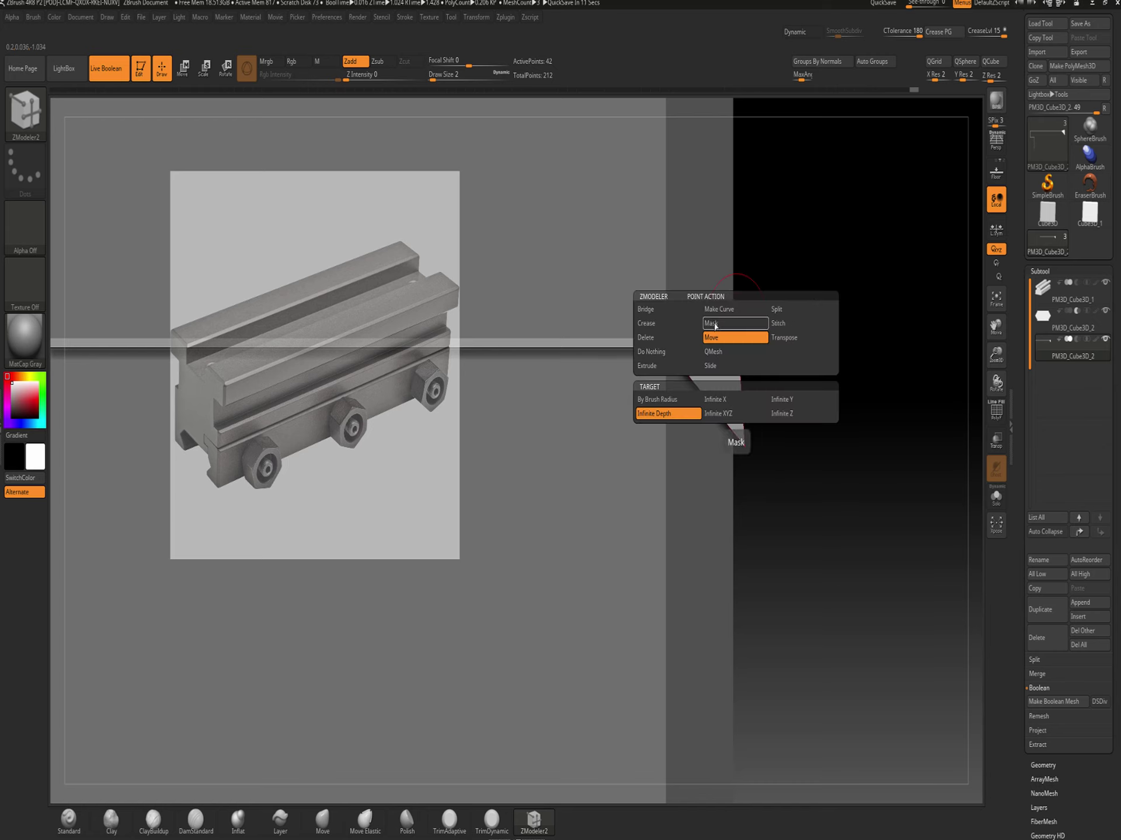
{"action": "left_click_drag", "start_coordinate": [813, 427], "coordinate": [877, 448]}
{"action": "left_click_drag", "start_coordinate": [828, 405], "coordinate": [726, 816], "text": "alt"}
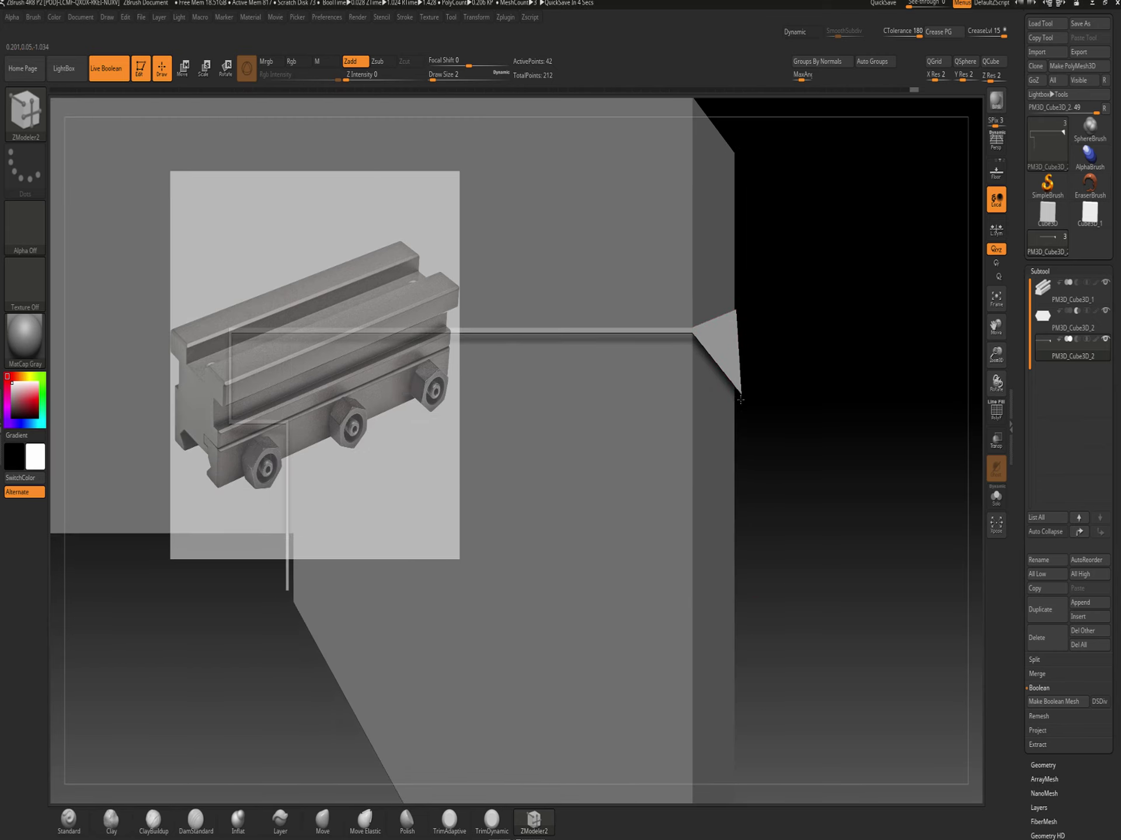
{"action": "mouse_move", "coordinate": [740, 393]}
{"action": "left_mouse_down"}
{"action": "mouse_move", "coordinate": [750, 394]}
{"action": "mouse_move", "coordinate": [740, 392]}
{"action": "left_mouse_up"}
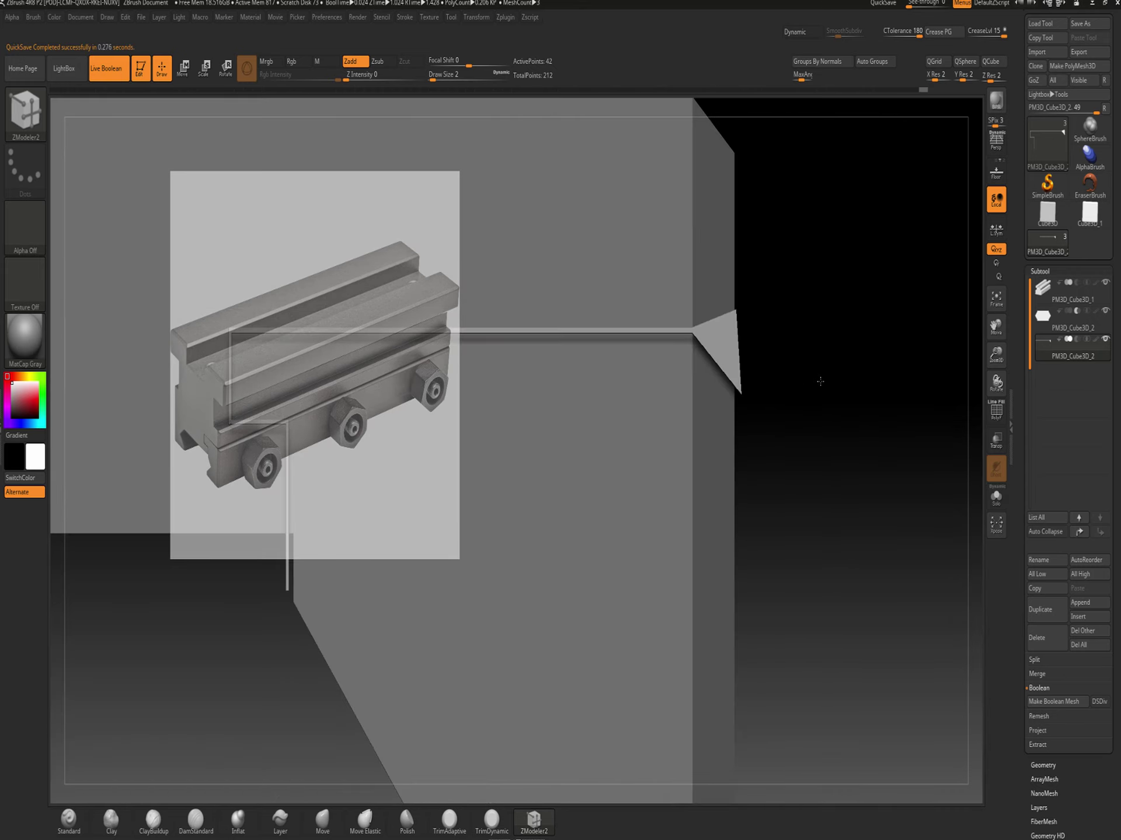
{"action": "left_click_drag", "start_coordinate": [804, 313], "coordinate": [759, 726], "text": "alt"}
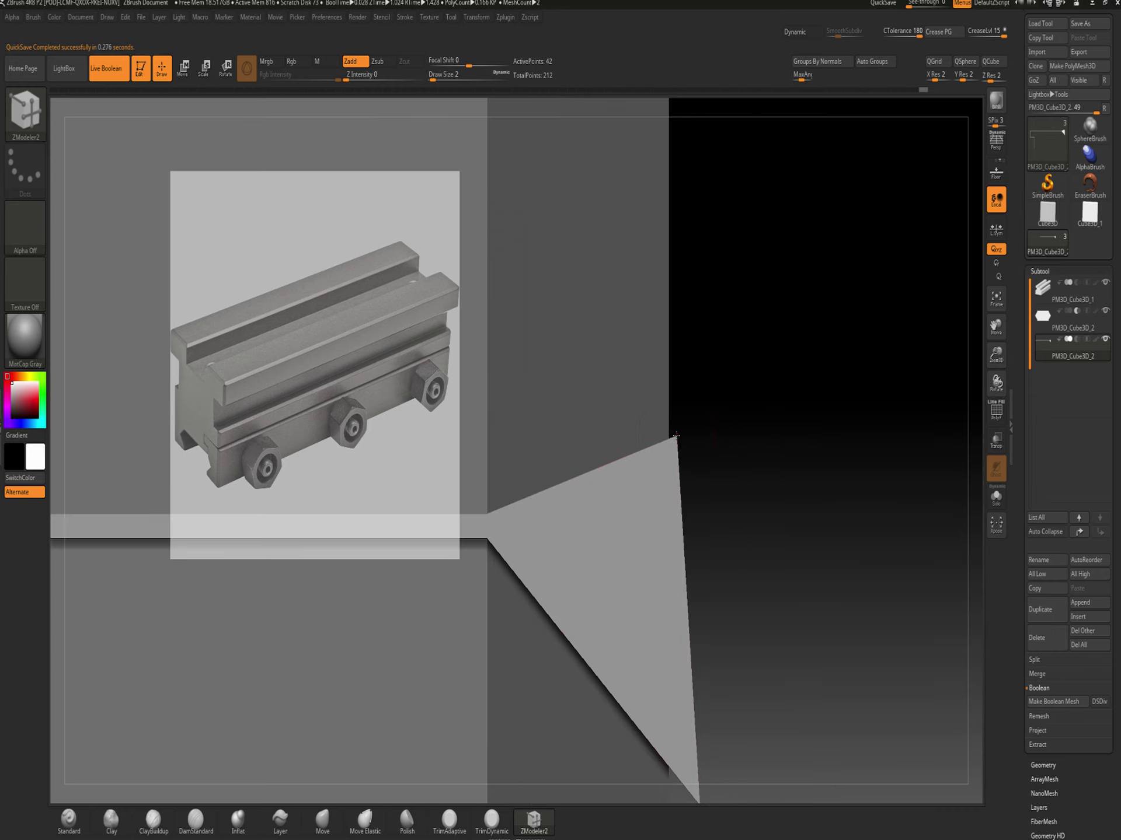
{"action": "left_click_drag", "start_coordinate": [676, 435], "coordinate": [784, 206]}
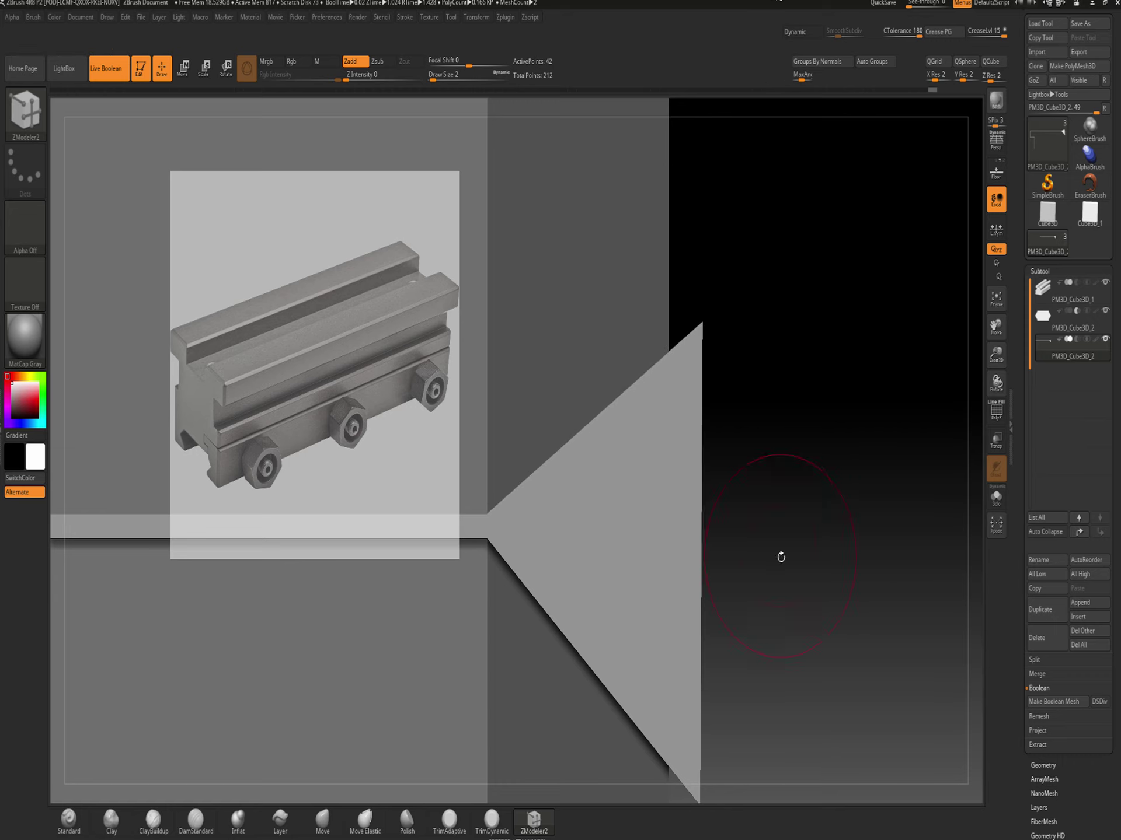
{"action": "left_click_drag", "start_coordinate": [781, 556], "coordinate": [768, 335], "text": "alt"}
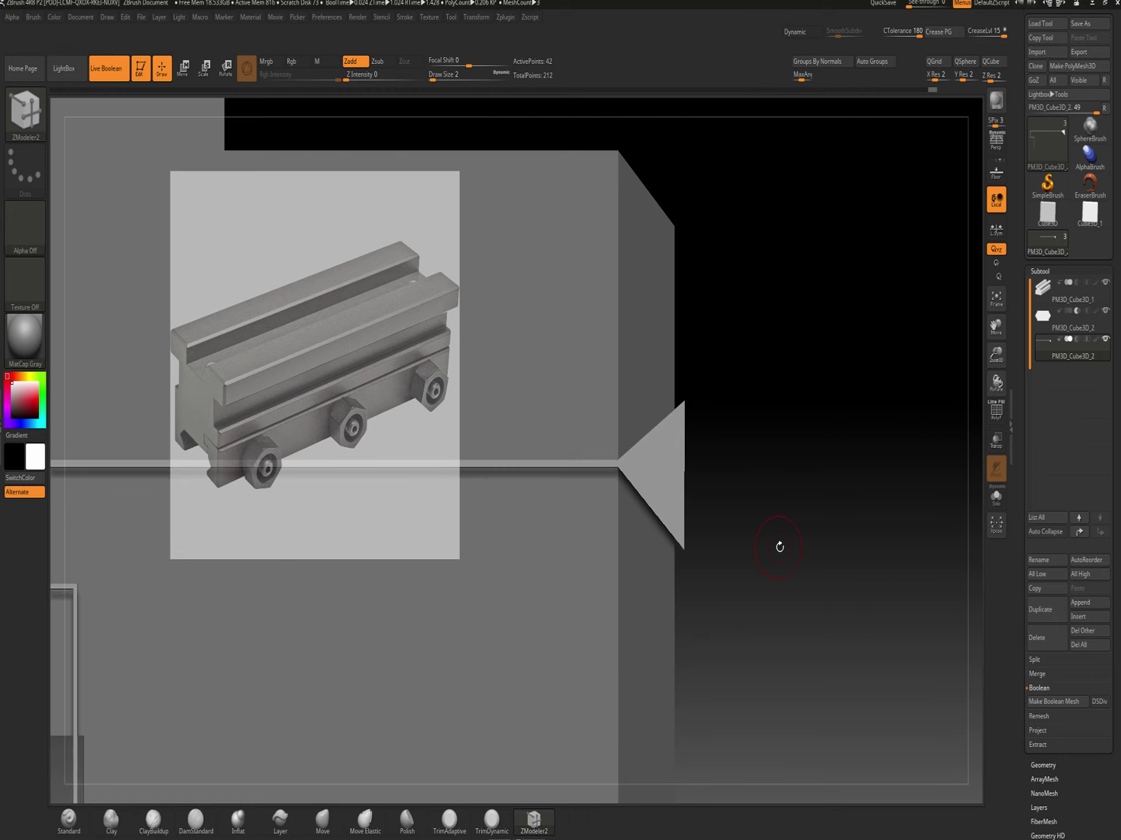
{"action": "left_click_drag", "start_coordinate": [779, 539], "coordinate": [701, 604]}
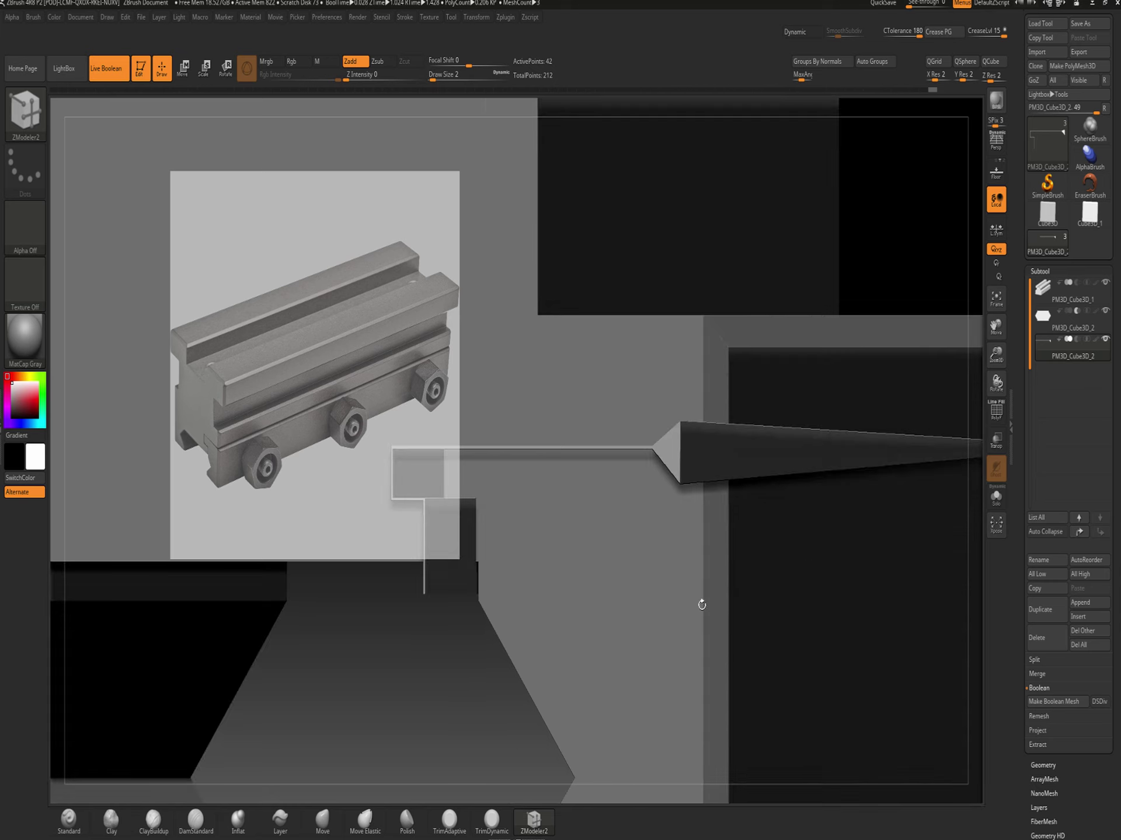
Undo the corner-point moves until the stepped profile's outer strip end is straight again
{"action": "key", "text": "ctrl"}
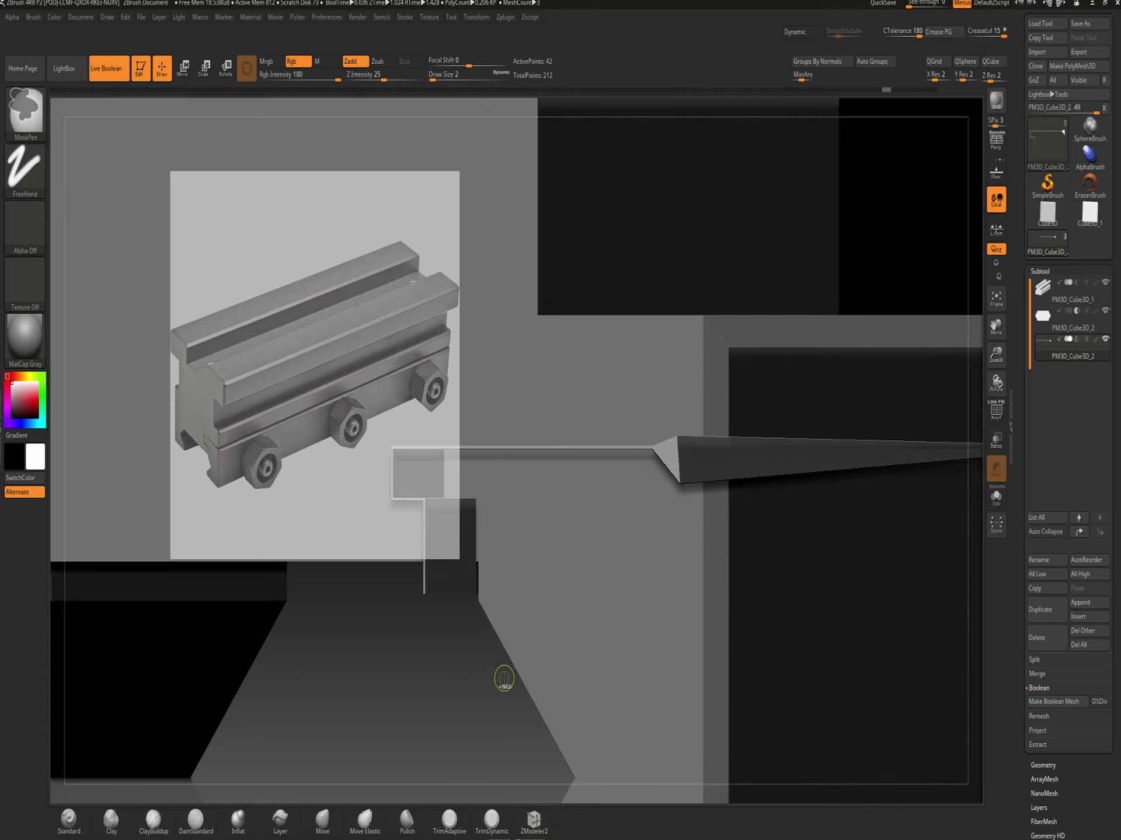
{"action": "key", "text": "ctrl+z"}
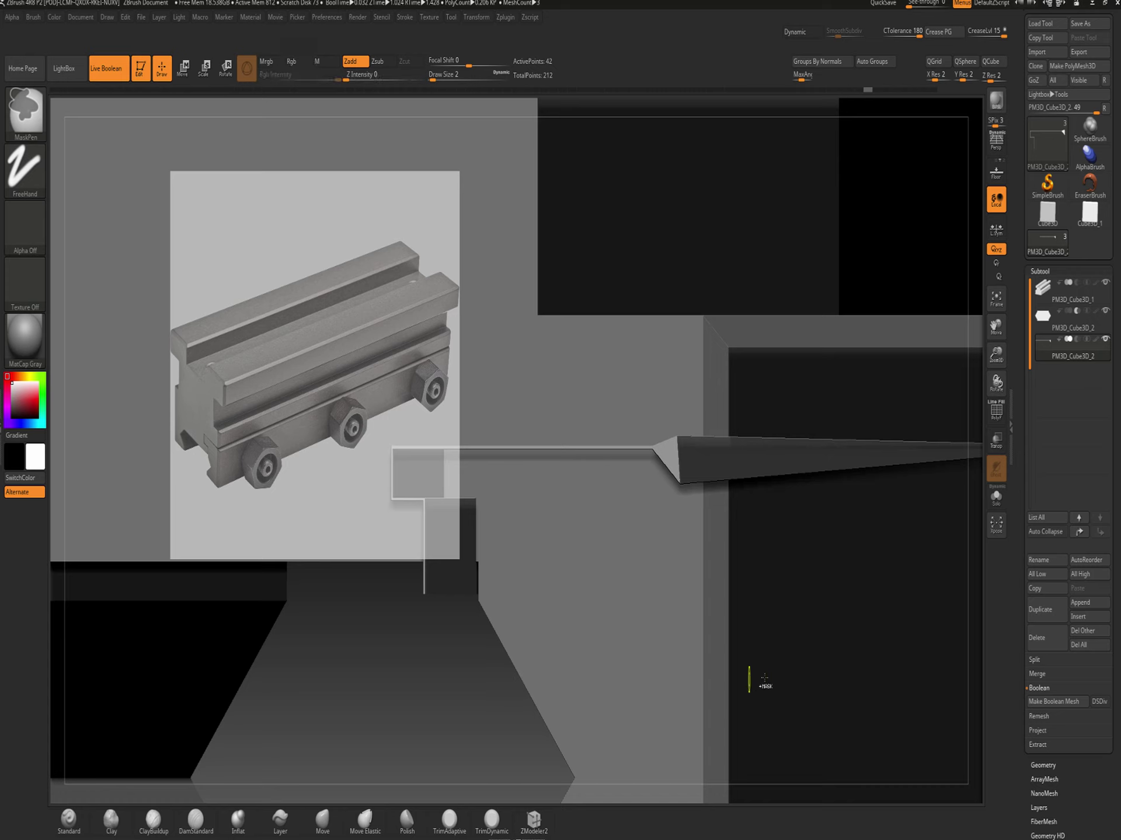
{"action": "key", "text": "ctrl+z"}
{"action": "key", "text": "ctrl+z"}
{"action": "key", "text": "ctrl+z"}
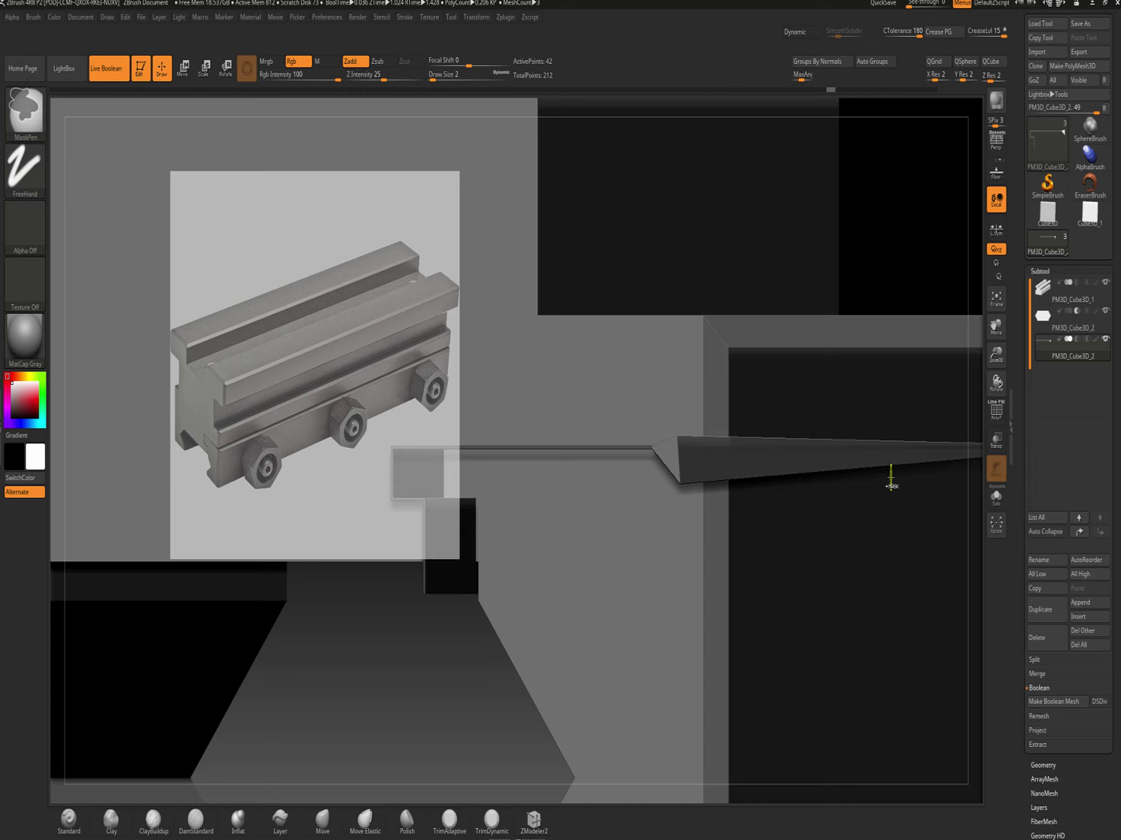
{"action": "key", "text": "ctrl+z"}
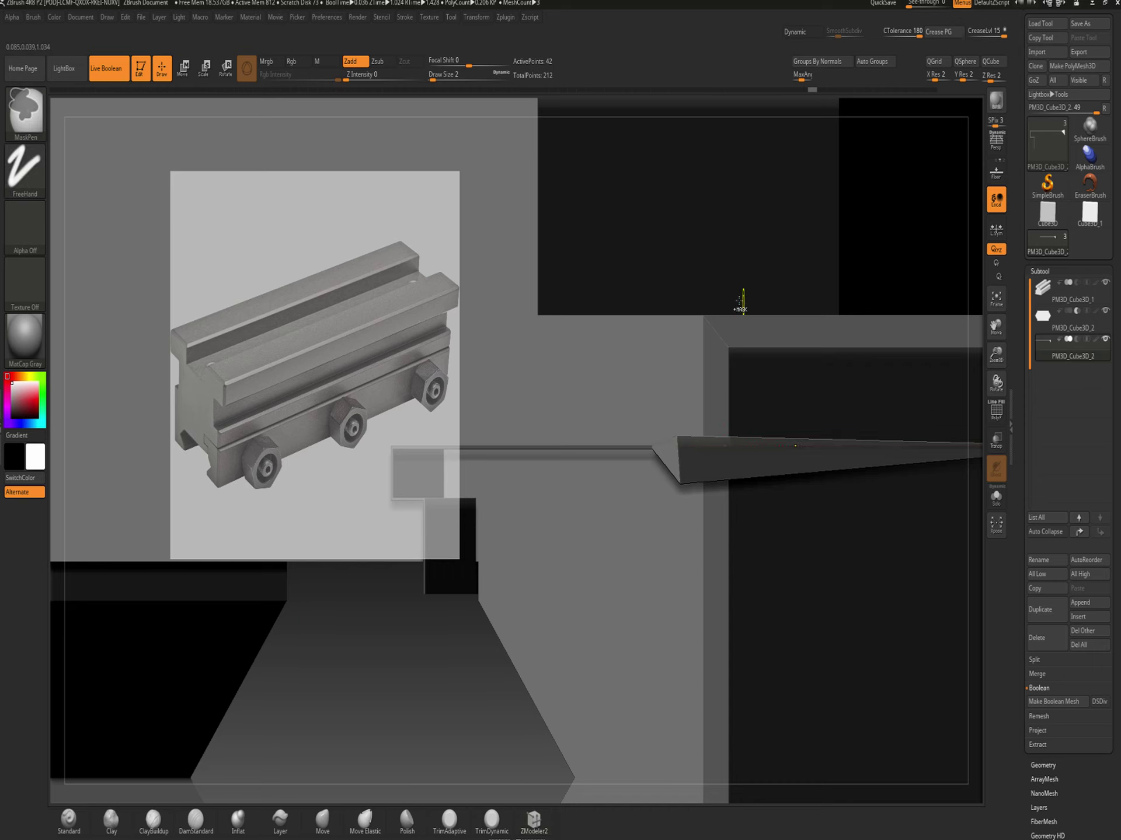
{"action": "key", "text": "ctrl+z"}
{"action": "key", "text": "ctrl+z"}
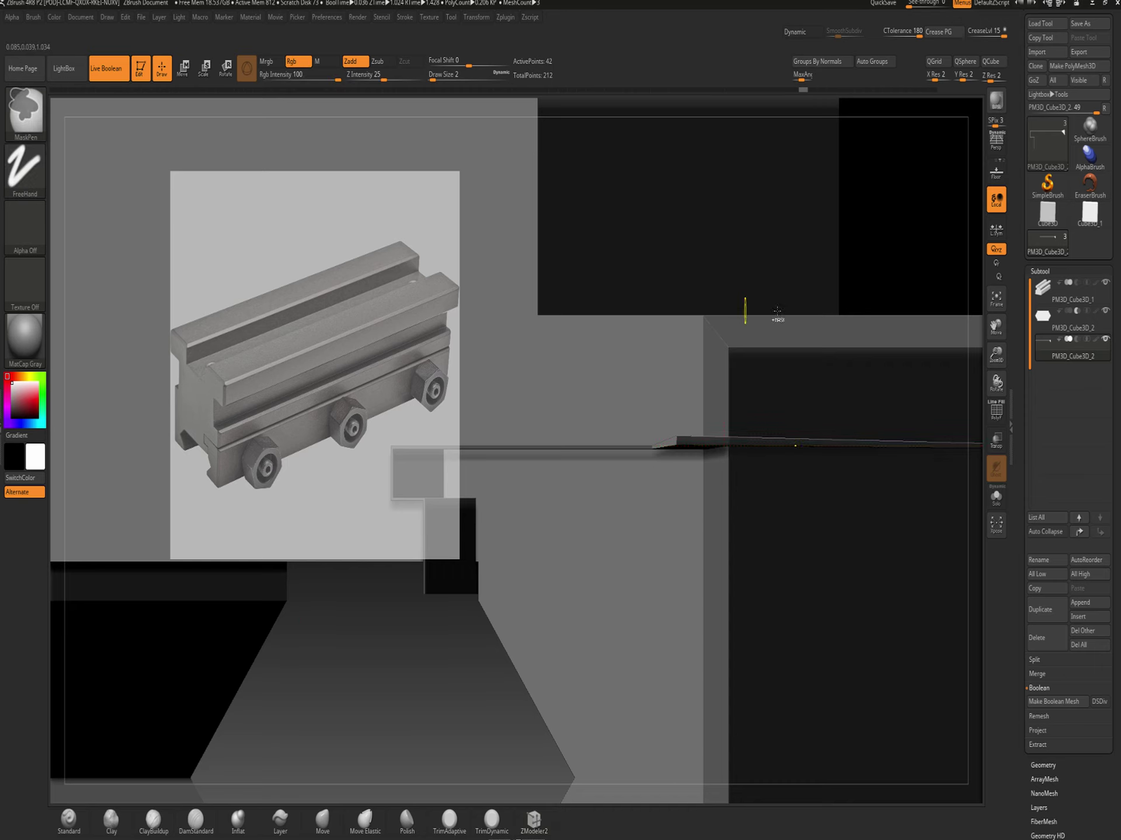
{"action": "key", "text": "ctrl+z"}
Use the transform gizmo to scale the thickness of the stepped profile's unmasked outer strip end slightly
{"action": "left_click_drag", "start_coordinate": [335, 693], "coordinate": [348, 693]}
{"action": "left_click_drag", "start_coordinate": [888, 474], "coordinate": [726, 595]}
{"action": "left_click_drag", "start_coordinate": [905, 585], "coordinate": [846, 236], "text": "alt"}
{"action": "left_click_drag", "start_coordinate": [702, 196], "coordinate": [506, 170]}
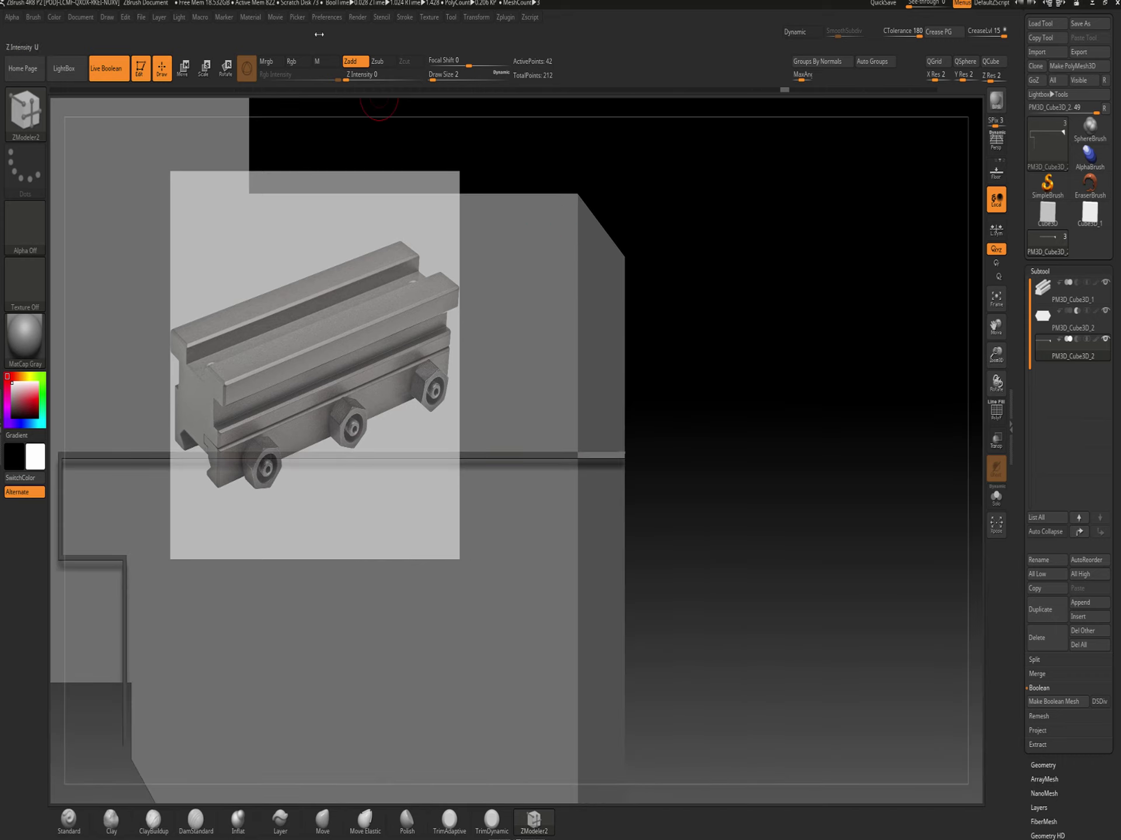
{"action": "left_click", "coordinate": [183, 68]}
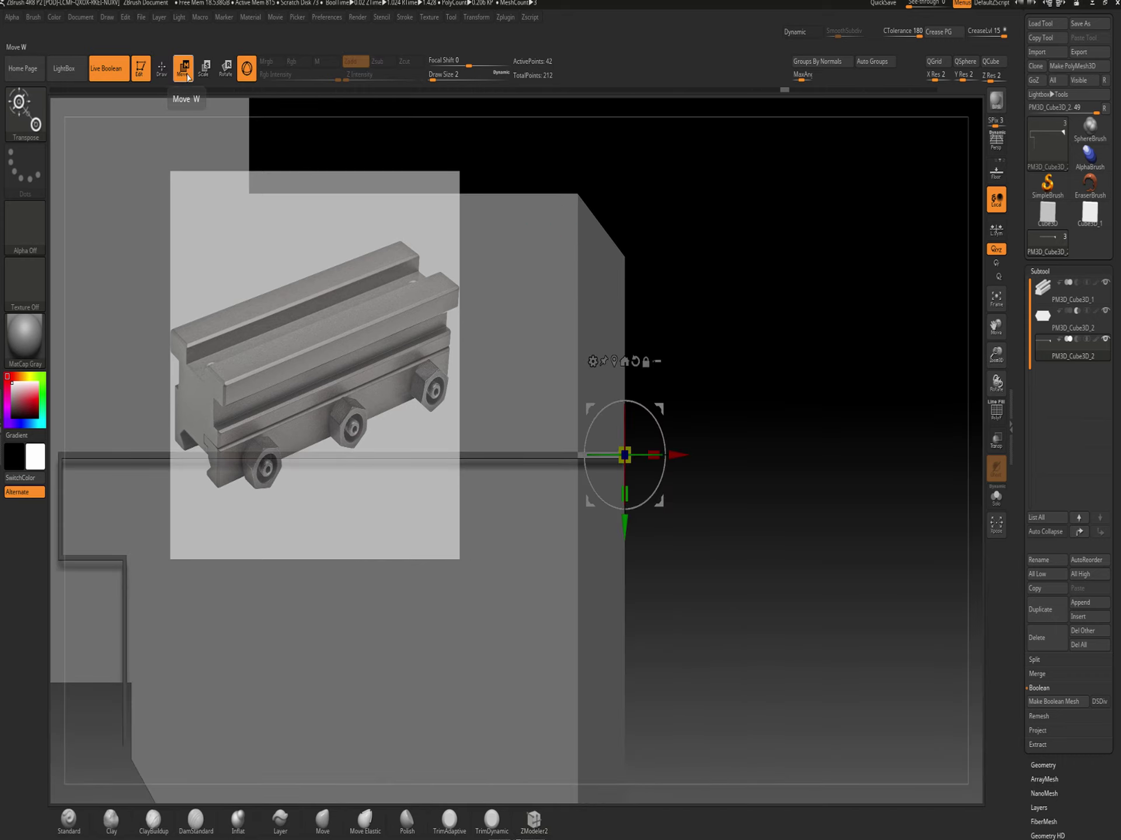
{"action": "key", "text": "e"}
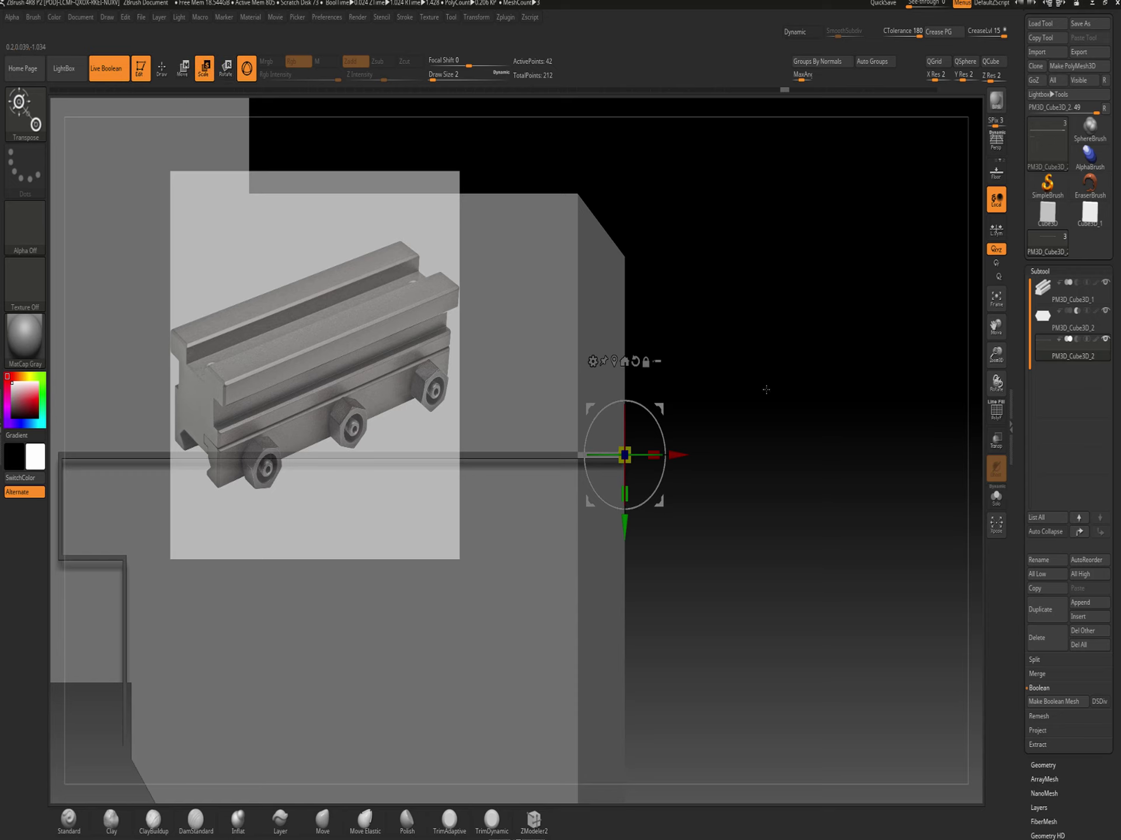
{"action": "left_click_drag", "start_coordinate": [766, 389], "coordinate": [693, 660], "text": "alt"}
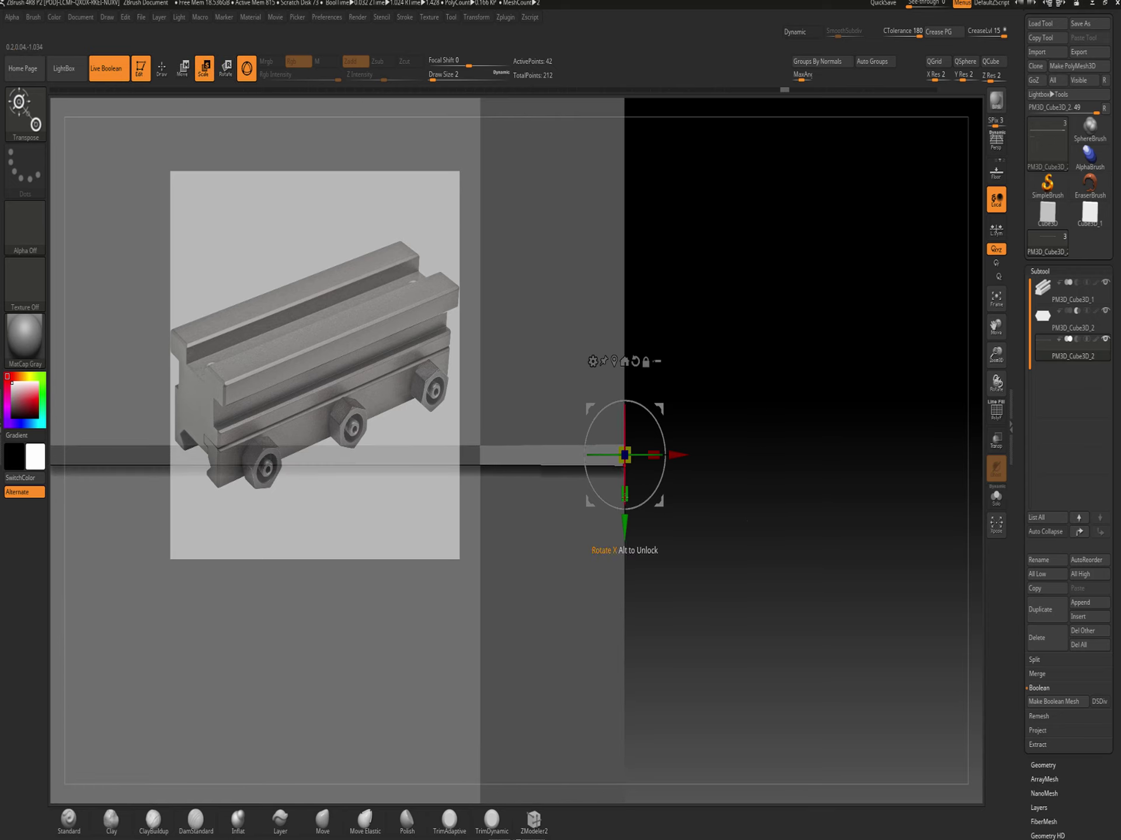
{"action": "left_click_drag", "start_coordinate": [624, 495], "coordinate": [606, 597]}
{"action": "left_click_drag", "start_coordinate": [363, 800], "coordinate": [398, 709]}
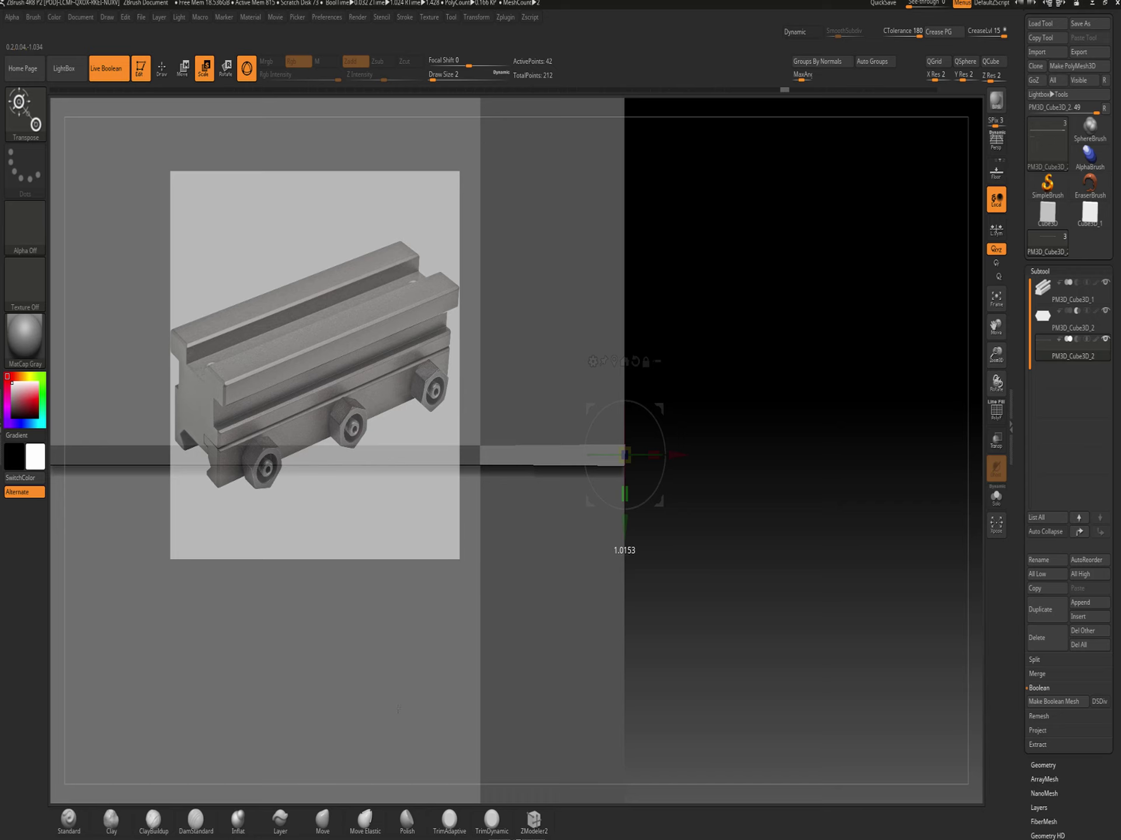
{"action": "left_click_drag", "start_coordinate": [421, 834], "coordinate": [419, 832]}
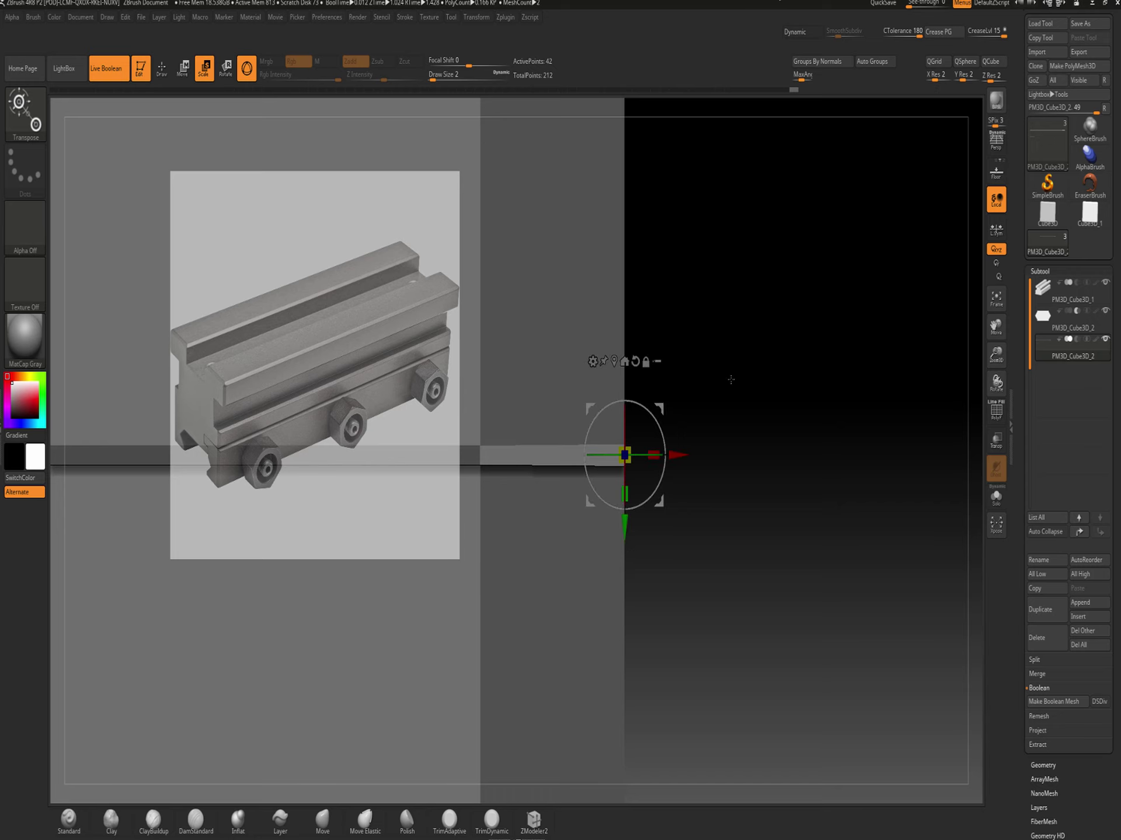
Move the strip's outer end outward past the body's edge, scale its thickness slightly, and return to Draw mode
{"action": "left_click_drag", "start_coordinate": [674, 459], "coordinate": [711, 459]}
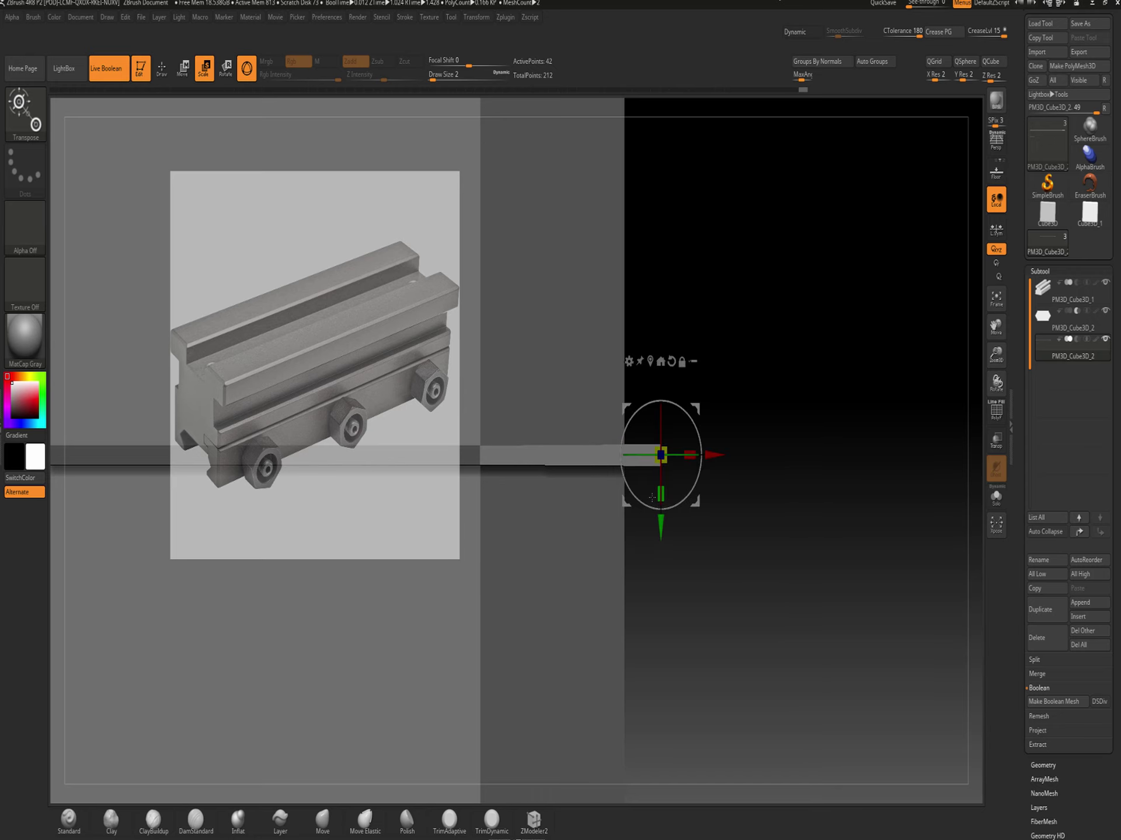
{"action": "left_click_drag", "start_coordinate": [659, 494], "coordinate": [659, 494]}
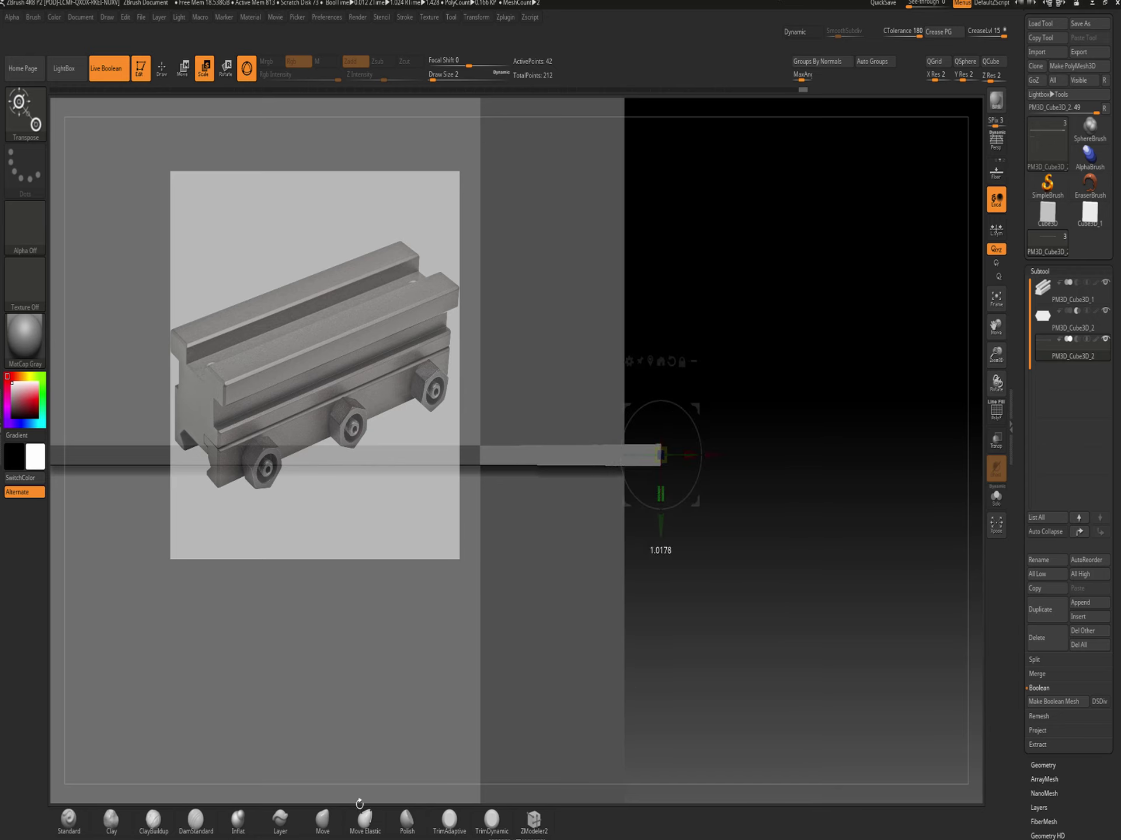
{"action": "left_click_drag", "start_coordinate": [359, 805], "coordinate": [360, 802]}
{"action": "left_click", "coordinate": [159, 73]}
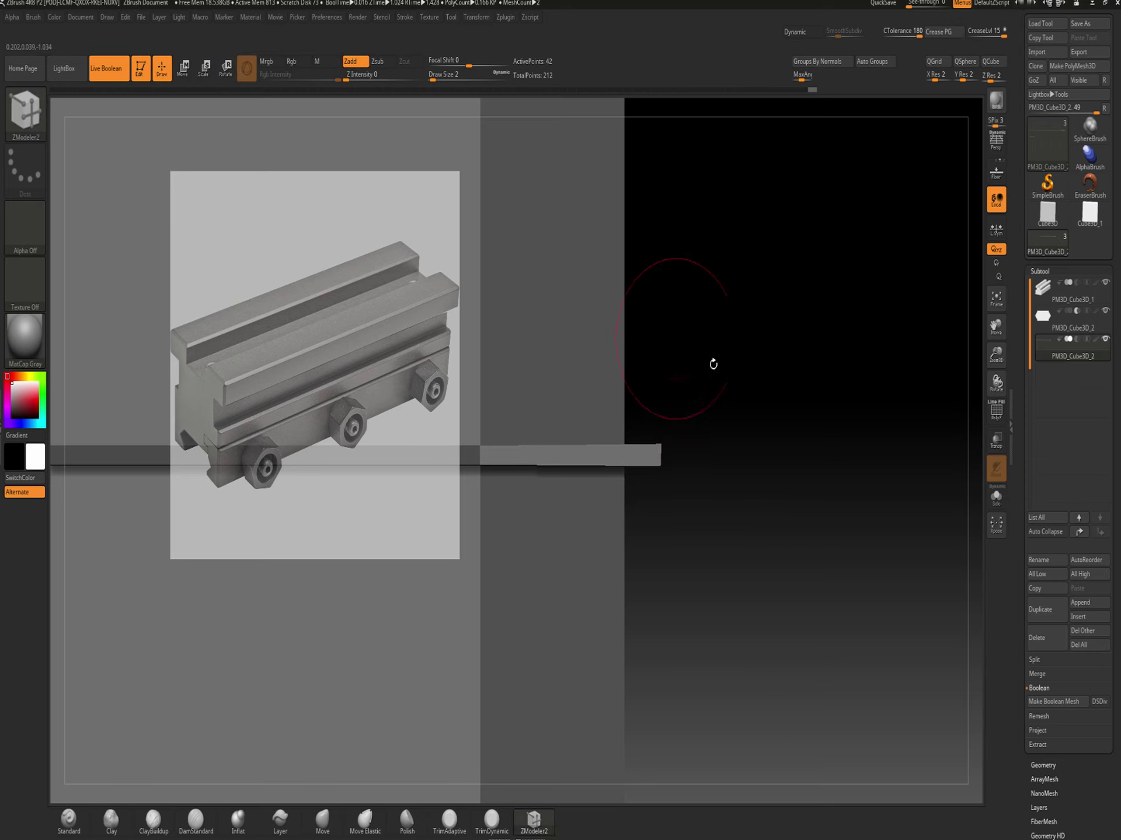
Show the polyframe, isolate the stepped profile, and bring its outer strip end into an angled view
{"action": "left_click_drag", "start_coordinate": [780, 465], "coordinate": [780, 471]}
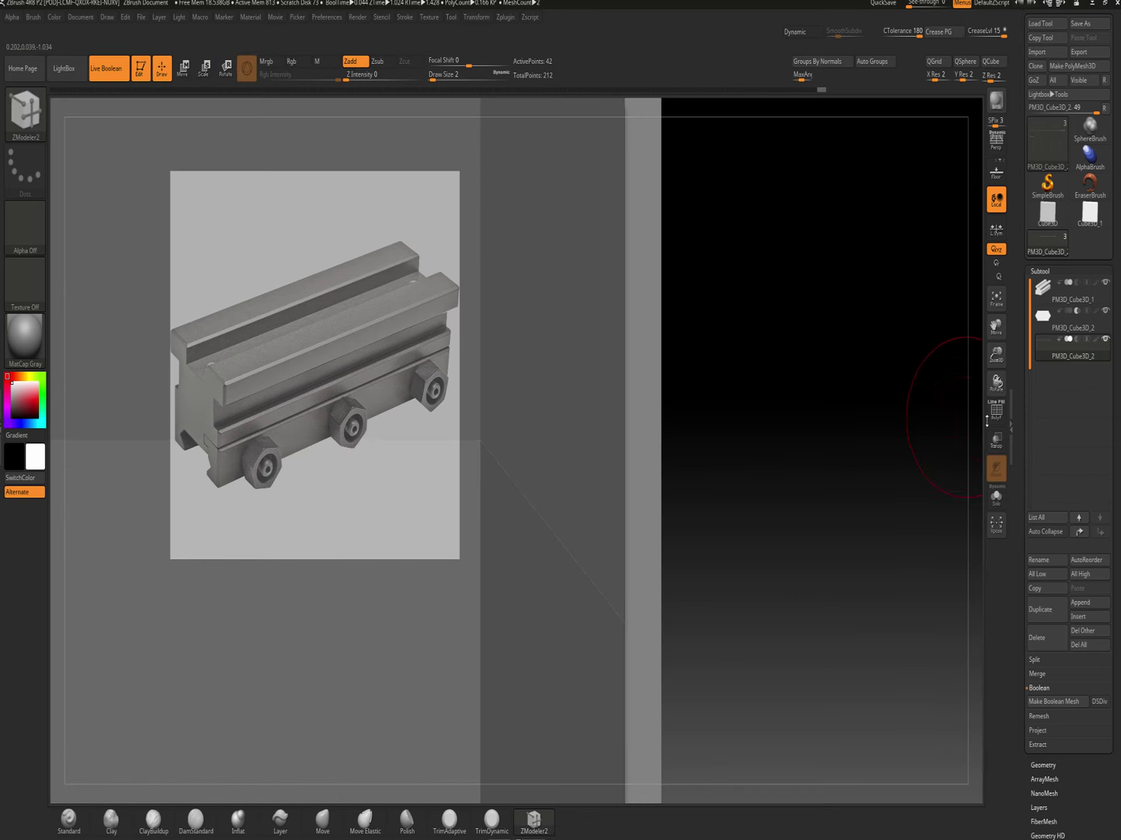
{"action": "left_click", "coordinate": [999, 416]}
{"action": "left_click_drag", "start_coordinate": [815, 383], "coordinate": [817, 374], "text": "alt"}
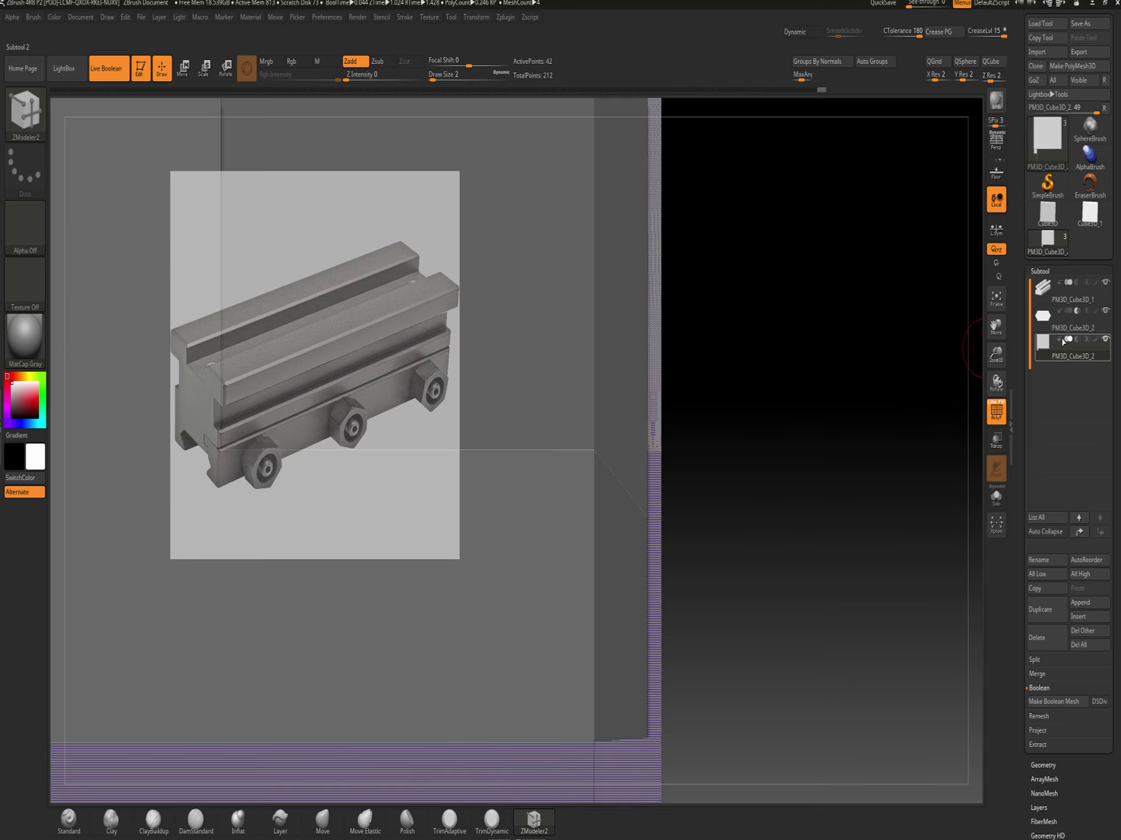
{"action": "left_click", "coordinate": [997, 496]}
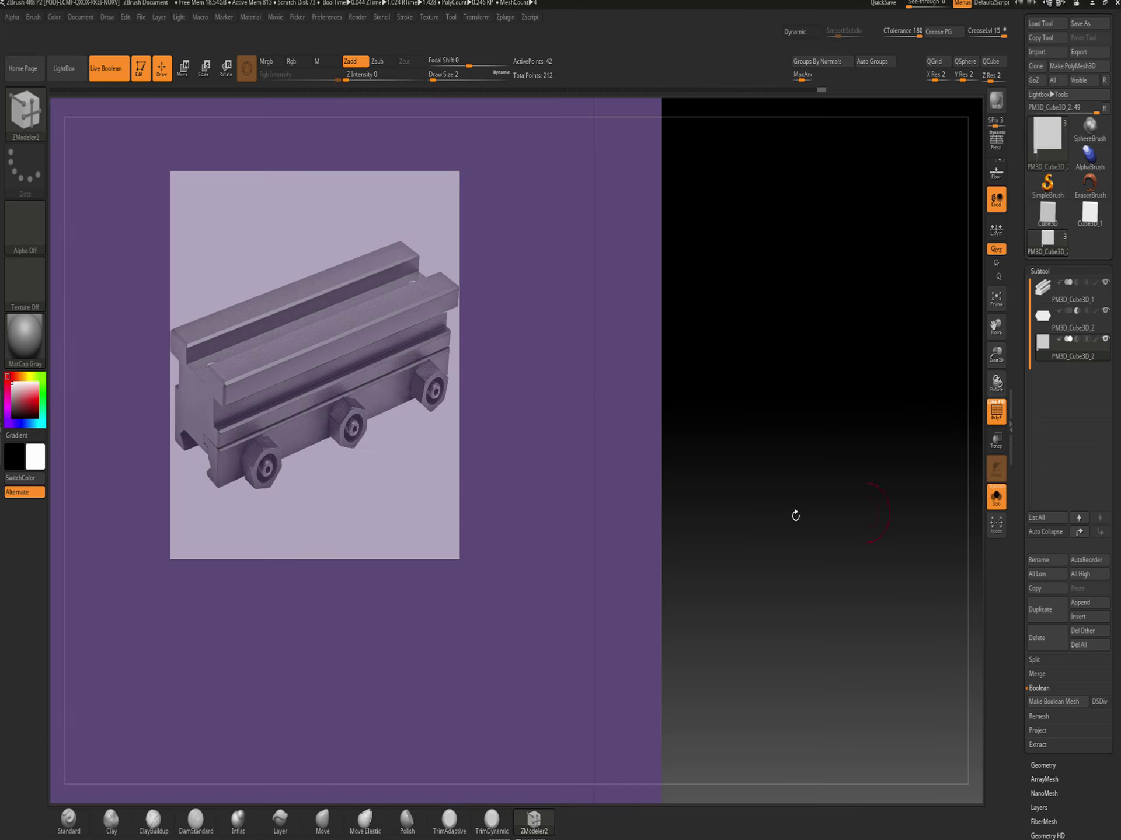
{"action": "left_click_drag", "start_coordinate": [771, 480], "coordinate": [732, 495]}
{"action": "key", "text": "f"}
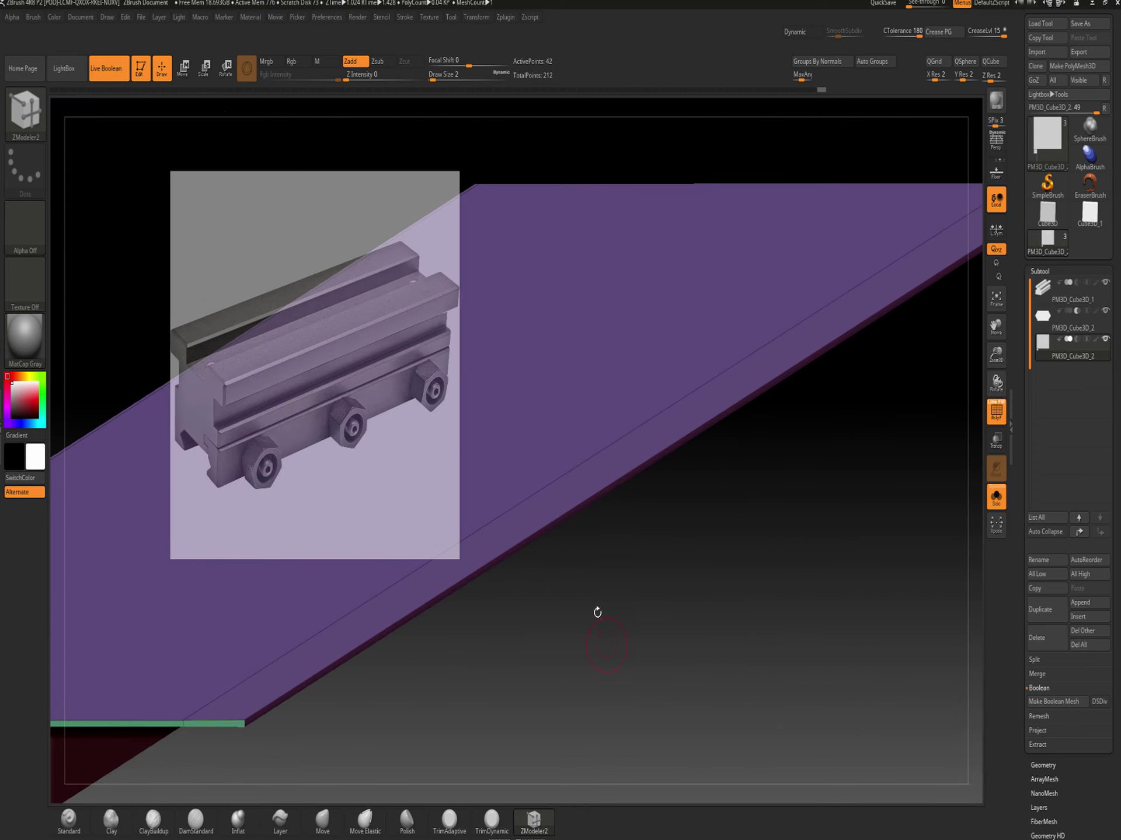
Insert an edge loop around the stepped profile, crossing the outer strip midway along its length
{"action": "key", "text": "space"}
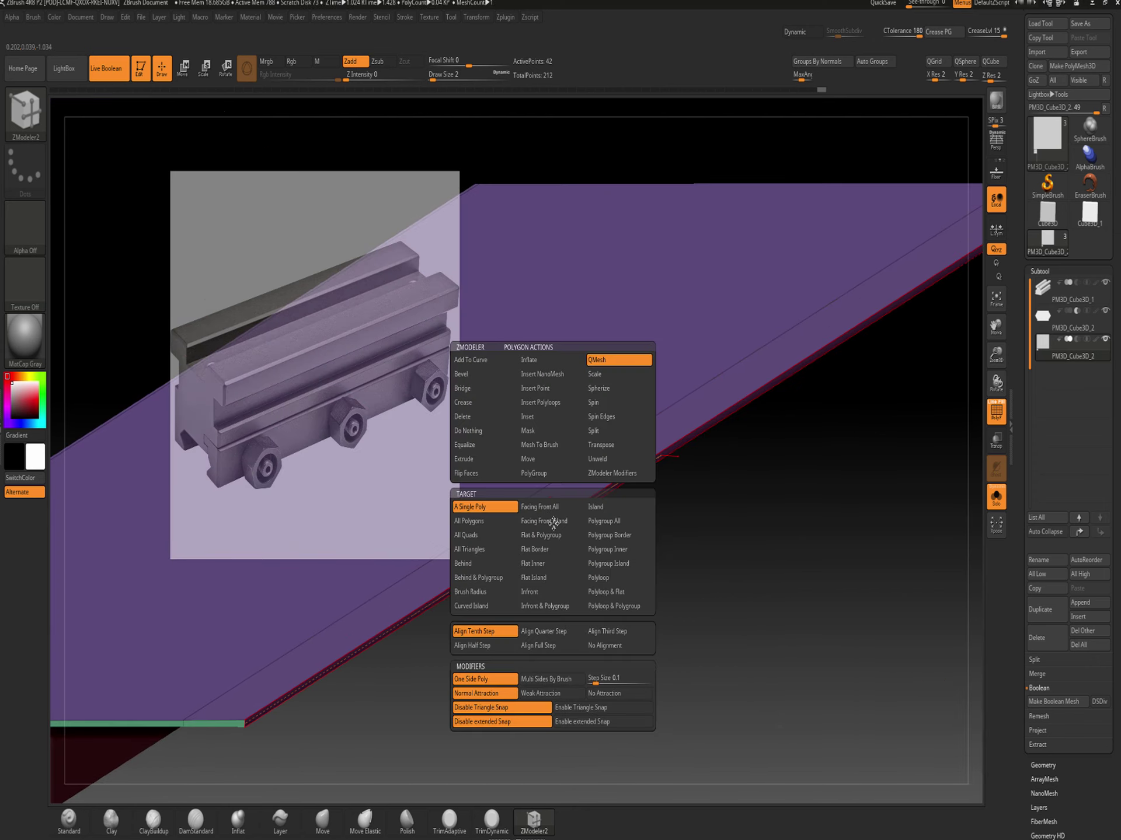
{"action": "left_click", "coordinate": [605, 376]}
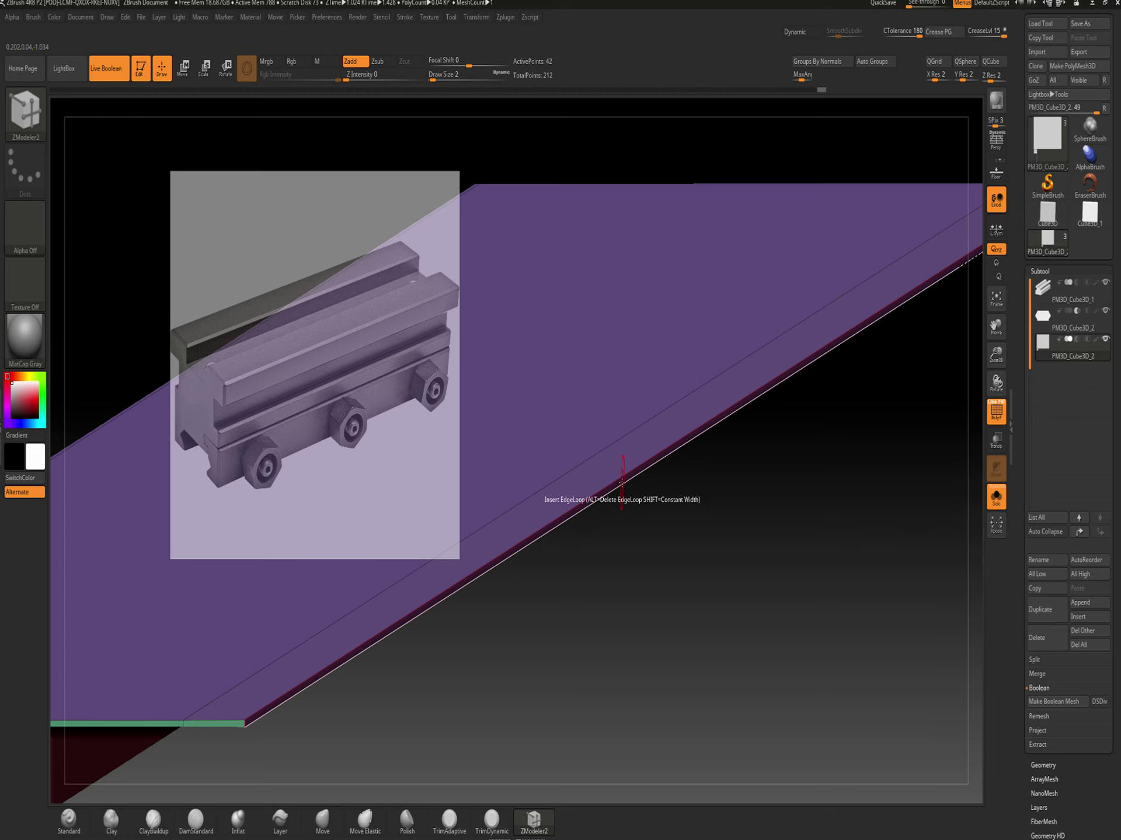
{"action": "left_click", "coordinate": [622, 483]}
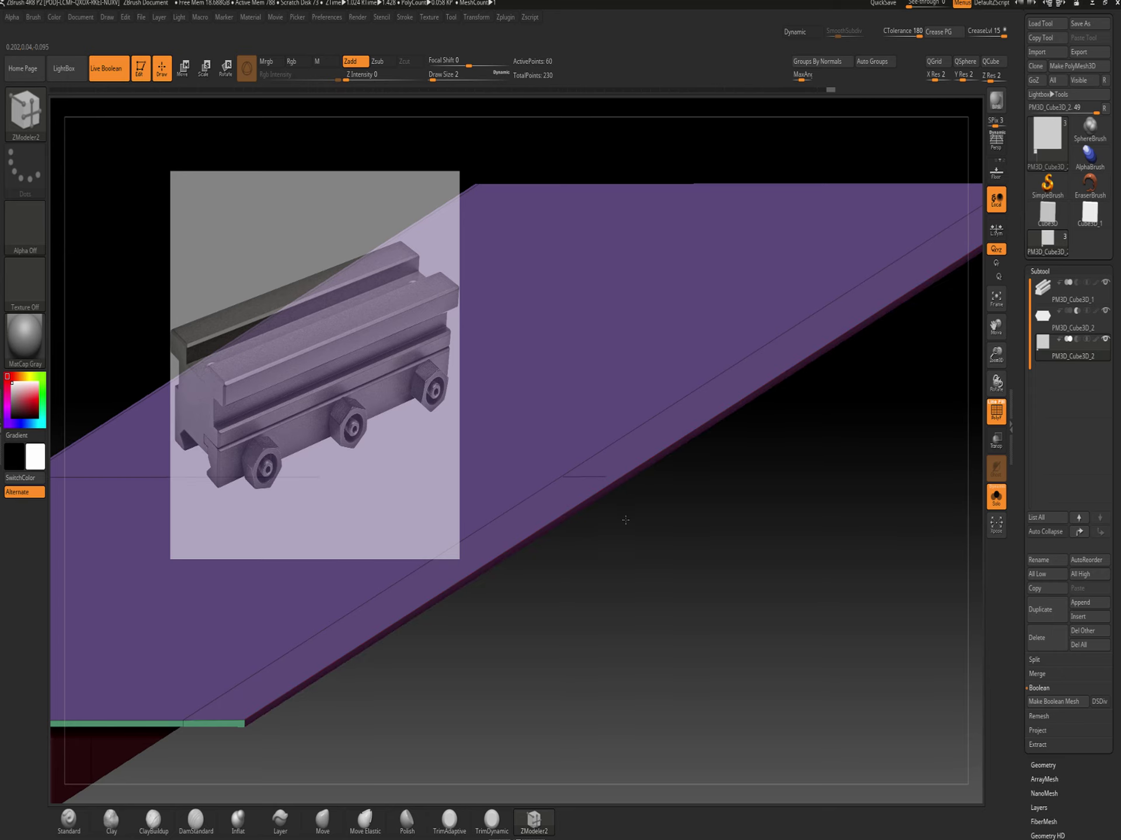
{"action": "left_click", "coordinate": [616, 483]}
Try to flare the unmasked outer strip end by scaling its thickness along one axis with the transform gizmo
{"action": "key", "text": "w"}
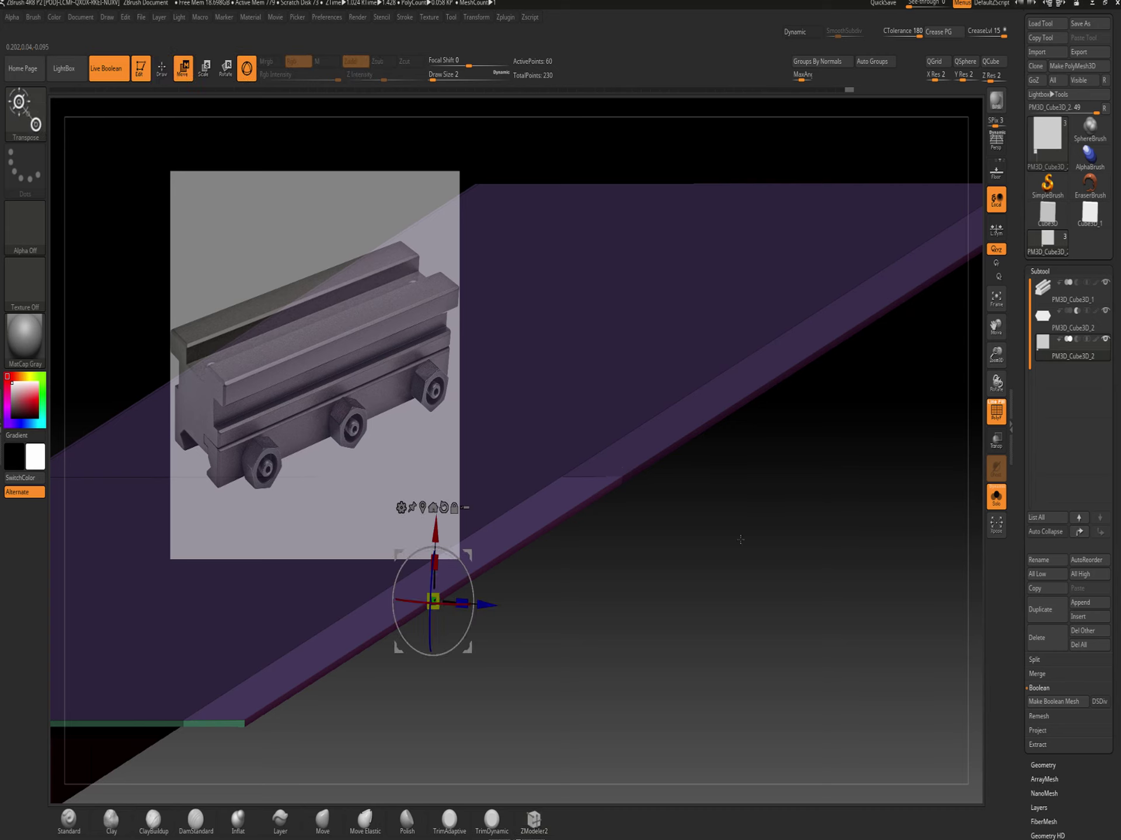
{"action": "left_click_drag", "start_coordinate": [435, 561], "coordinate": [434, 561]}
{"action": "left_click_drag", "start_coordinate": [435, 562], "coordinate": [447, 499]}
{"action": "left_click_drag", "start_coordinate": [434, 560], "coordinate": [435, 559]}
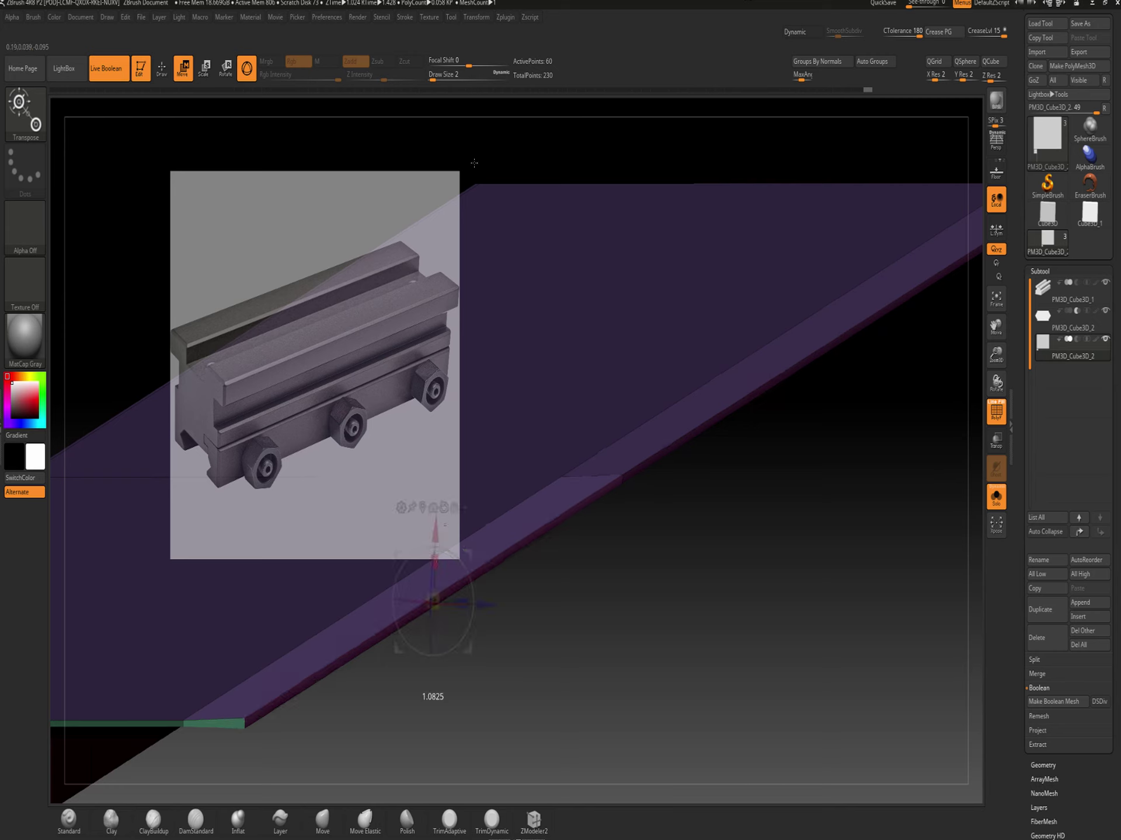
{"action": "left_click_drag", "start_coordinate": [436, 501], "coordinate": [437, 501]}
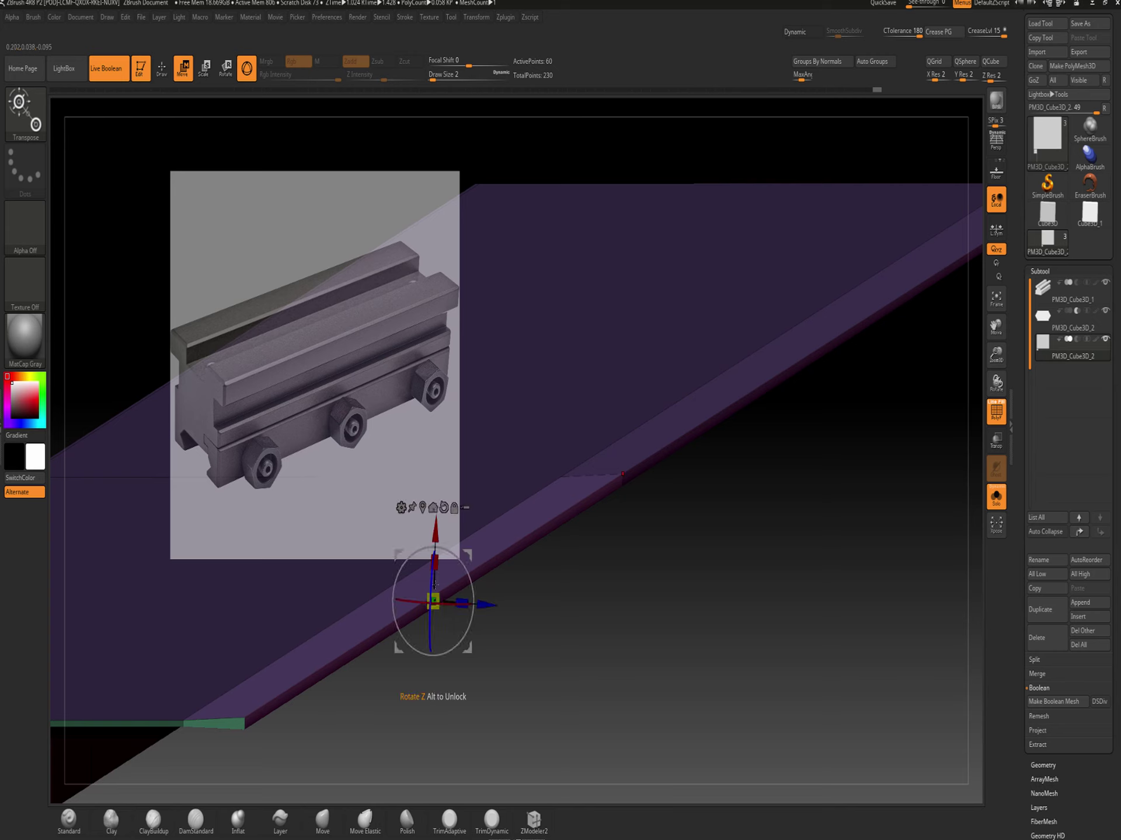
{"action": "left_click_drag", "start_coordinate": [436, 562], "coordinate": [436, 562]}
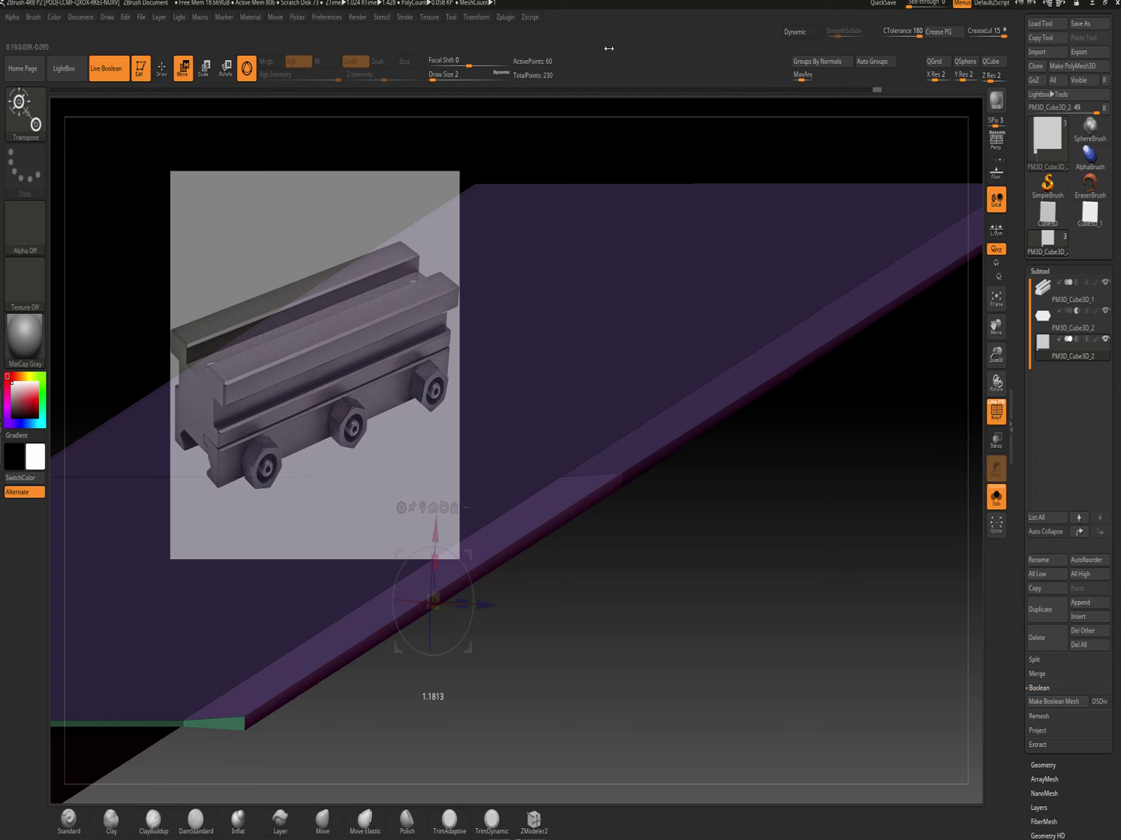
{"action": "left_click_drag", "start_coordinate": [609, 49], "coordinate": [630, 333]}
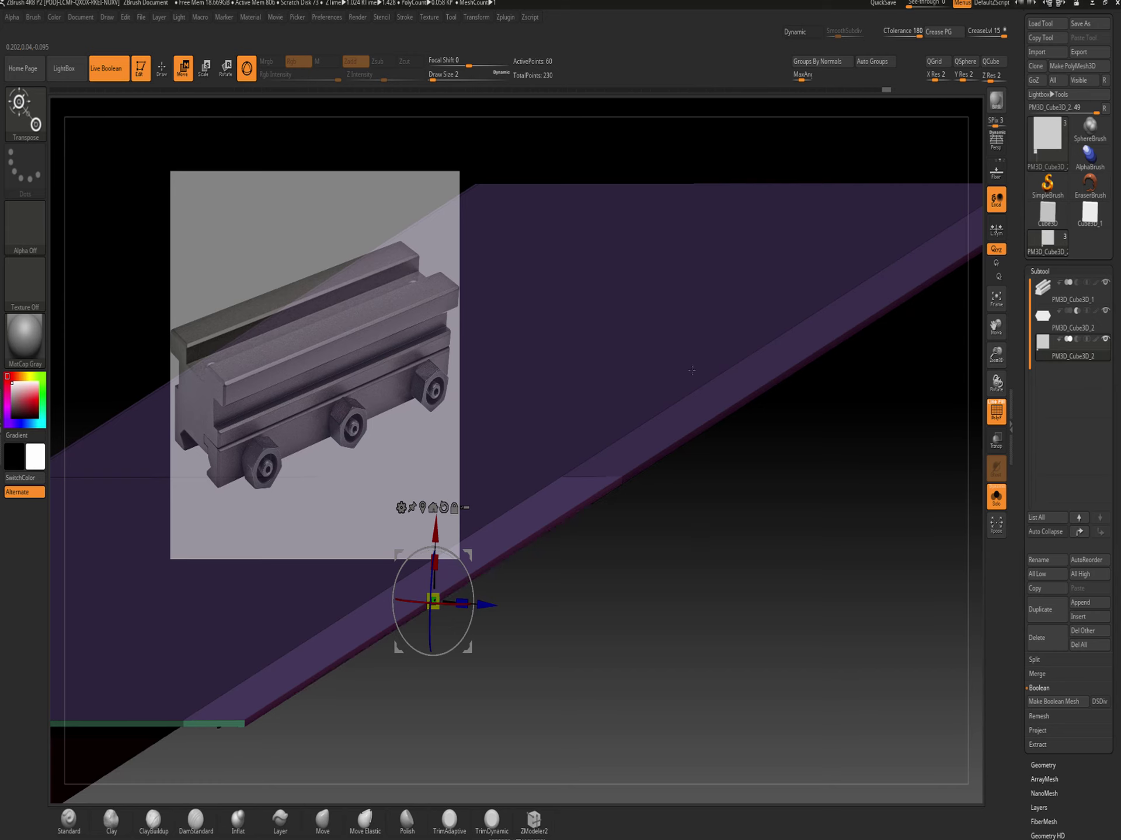
Place the gizmo at the strip's outer end and flare the unmasked end by repeatedly scaling its thickness
{"action": "left_click", "coordinate": [742, 687], "text": "ctrl+shift"}
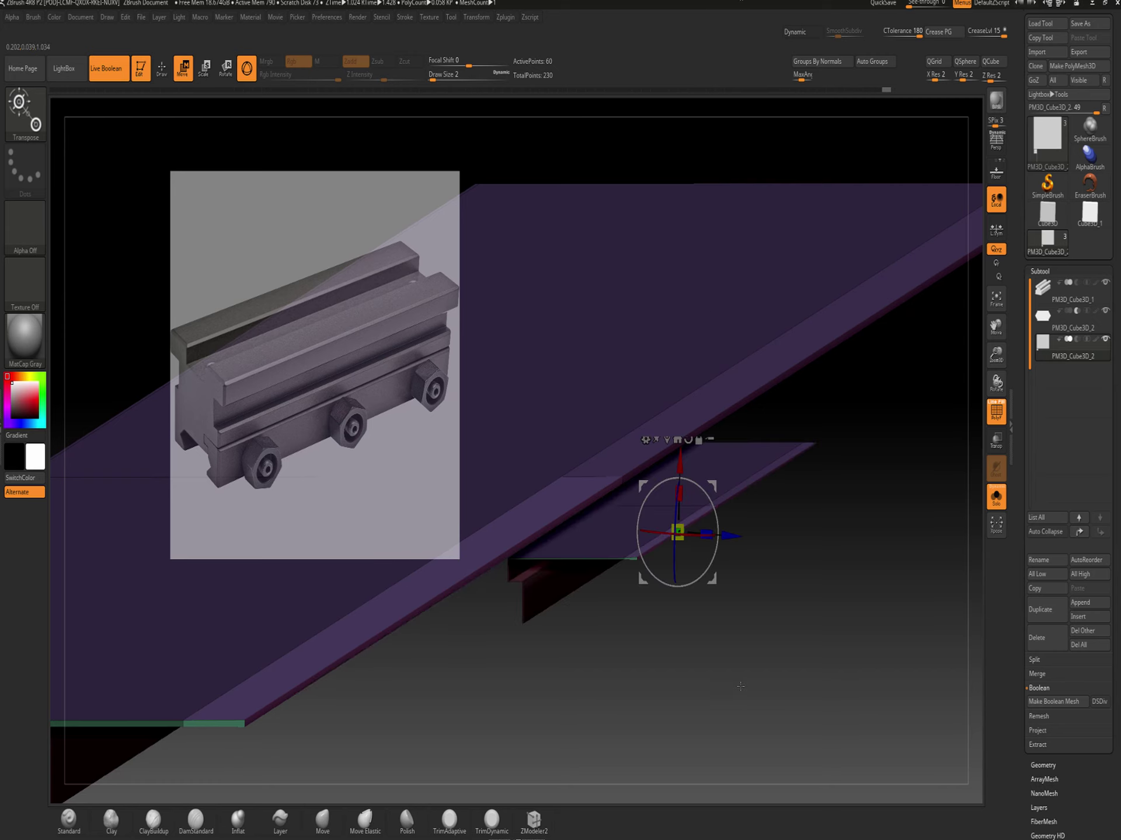
{"action": "left_click_drag", "start_coordinate": [741, 678], "coordinate": [744, 647]}
{"action": "key", "text": "ctrl+z"}
{"action": "left_click_drag", "start_coordinate": [781, 457], "coordinate": [697, 734], "text": "alt"}
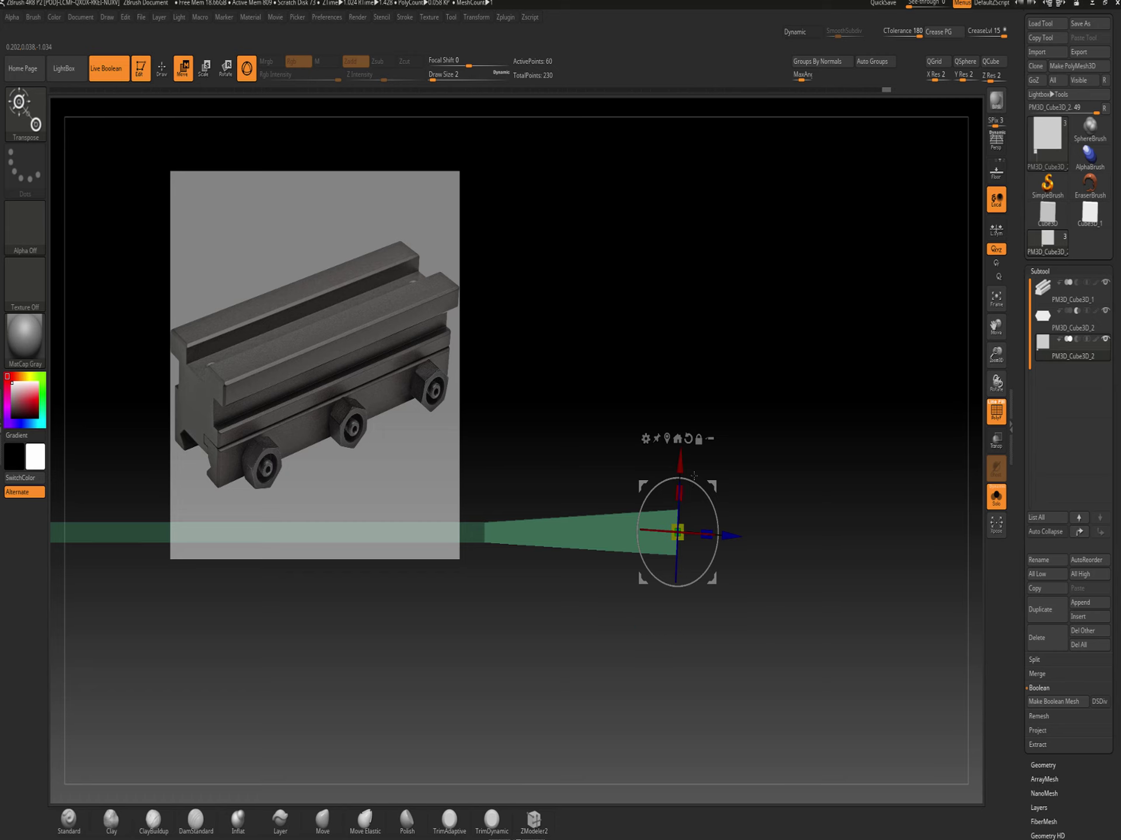
{"action": "left_click_drag", "start_coordinate": [681, 488], "coordinate": [679, 491]}
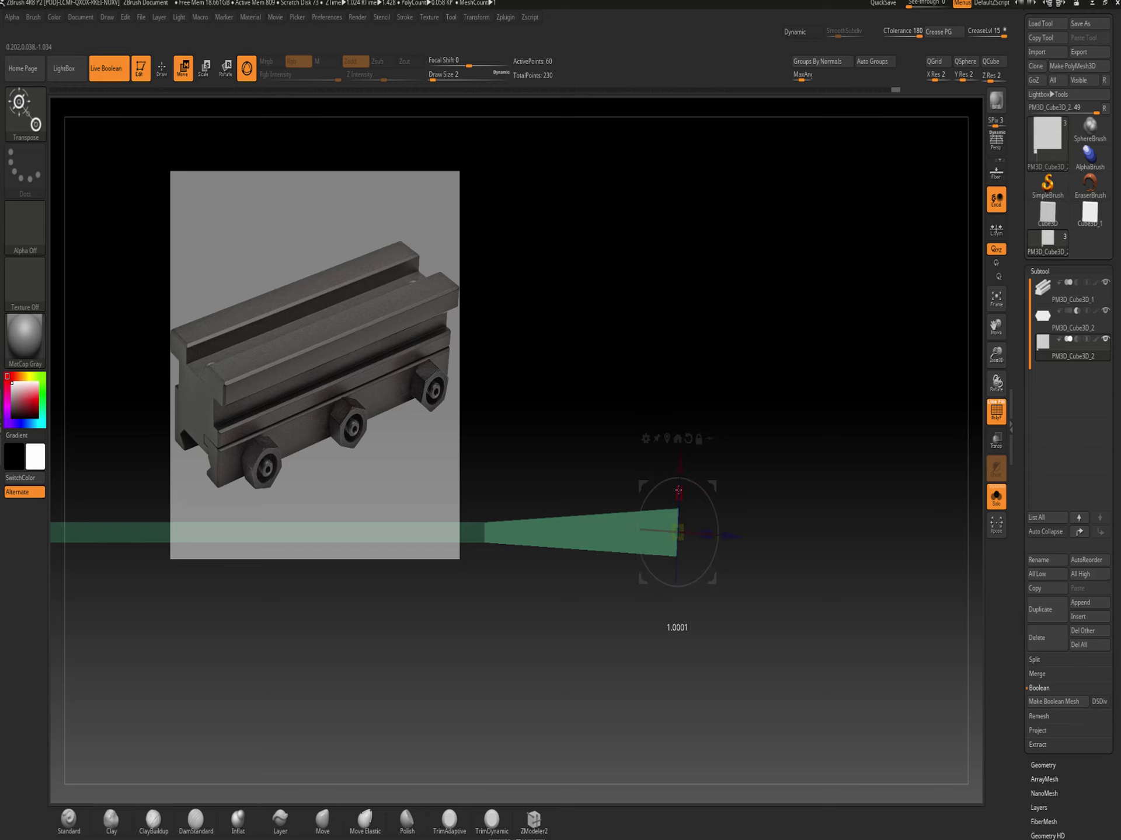
{"action": "left_click_drag", "start_coordinate": [693, 104], "coordinate": [692, 104]}
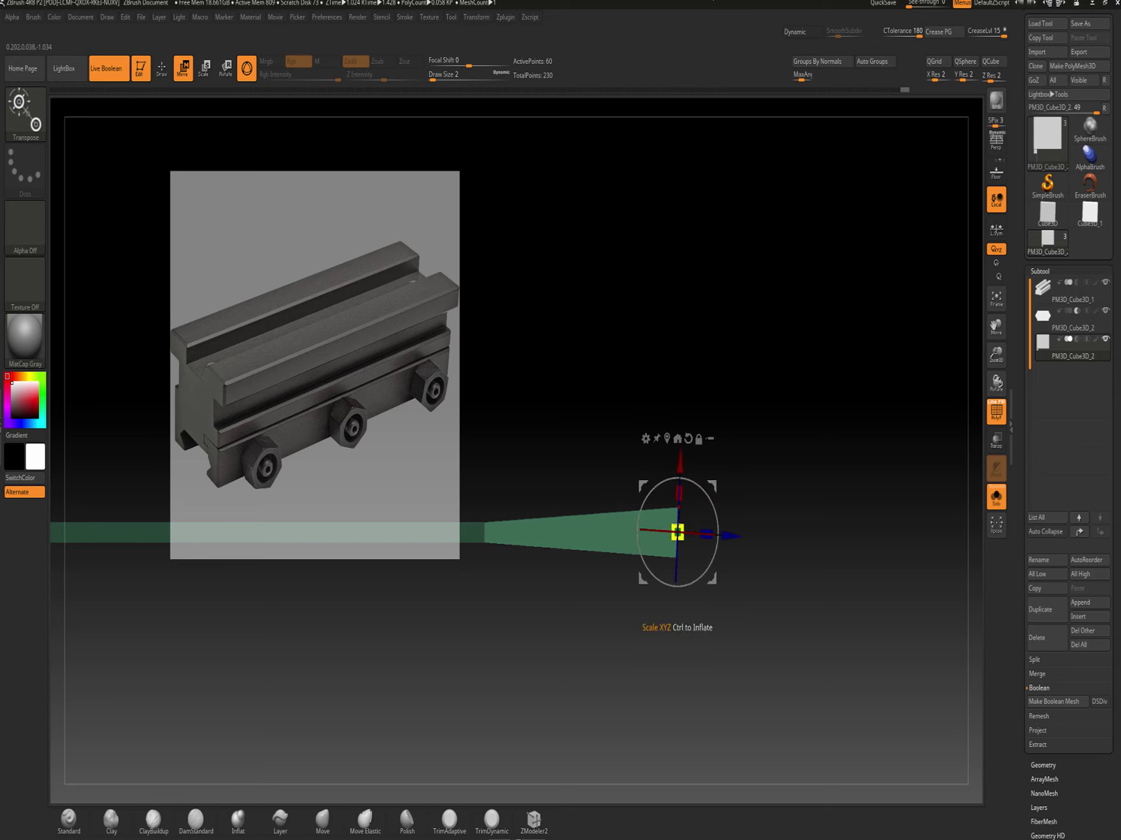
{"action": "left_click_drag", "start_coordinate": [679, 493], "coordinate": [687, 439]}
{"action": "left_click_drag", "start_coordinate": [713, 1], "coordinate": [713, 1]}
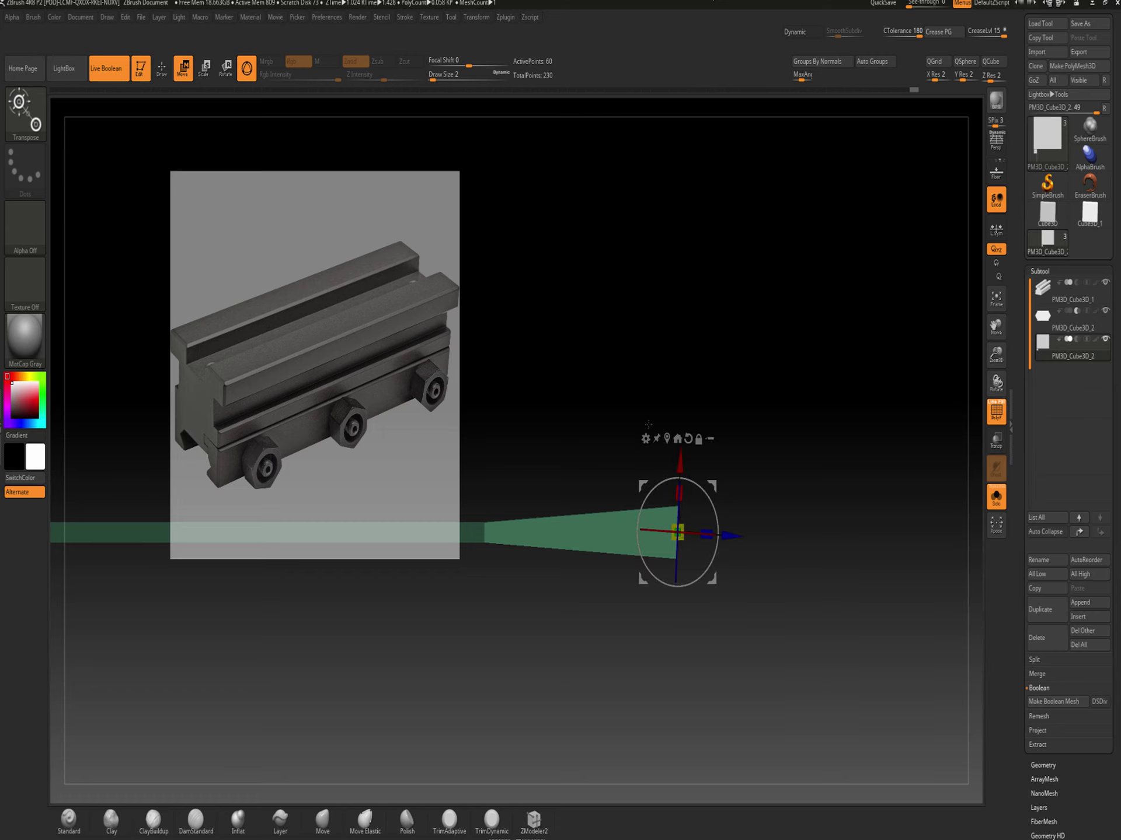
{"action": "left_click_drag", "start_coordinate": [679, 493], "coordinate": [689, 90]}
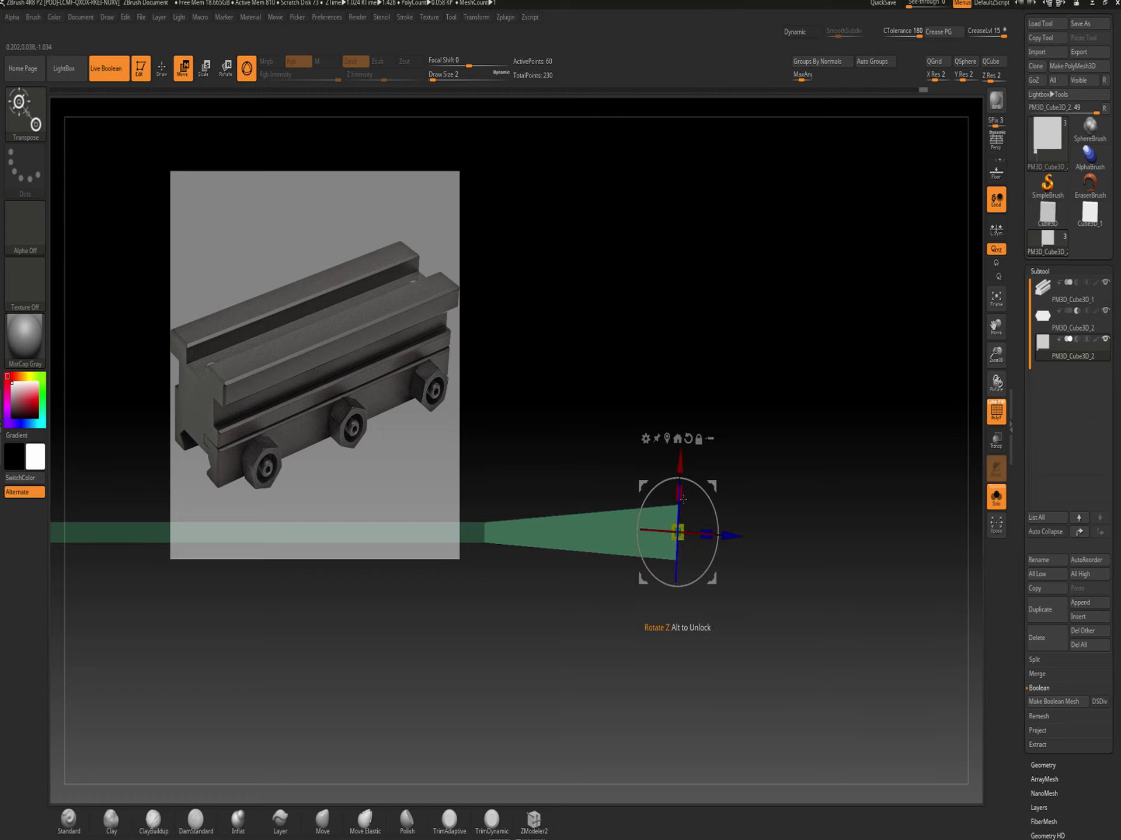
{"action": "left_click_drag", "start_coordinate": [681, 490], "coordinate": [796, 205]}
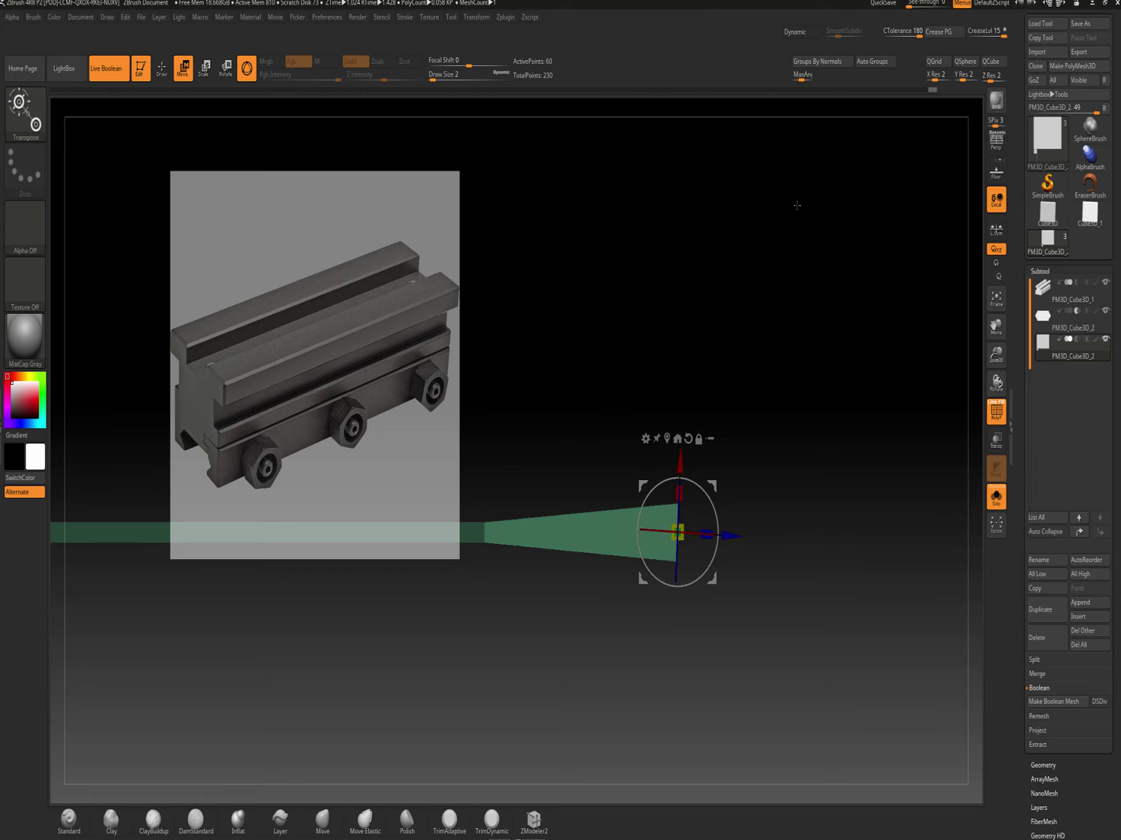
{"action": "left_click_drag", "start_coordinate": [679, 493], "coordinate": [714, 303]}
{"action": "left_click_drag", "start_coordinate": [676, 496], "coordinate": [676, 439]}
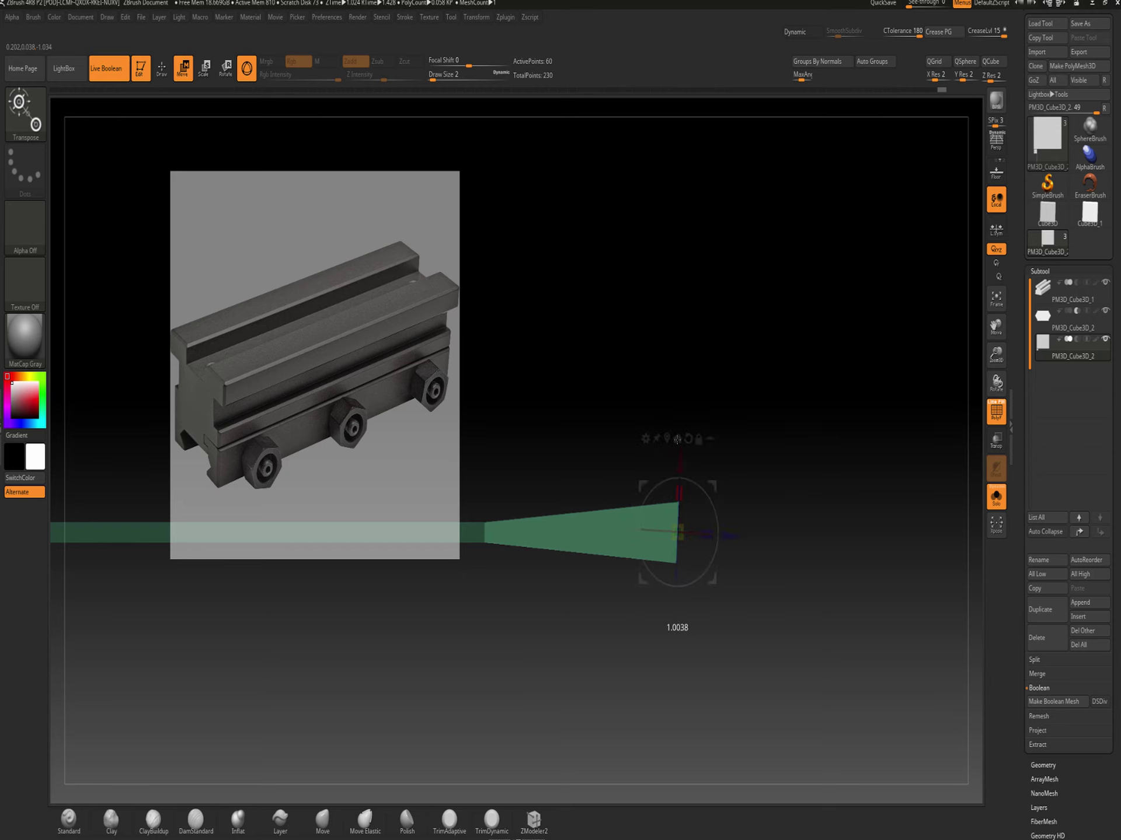
{"action": "left_click_drag", "start_coordinate": [708, 27], "coordinate": [677, 453]}
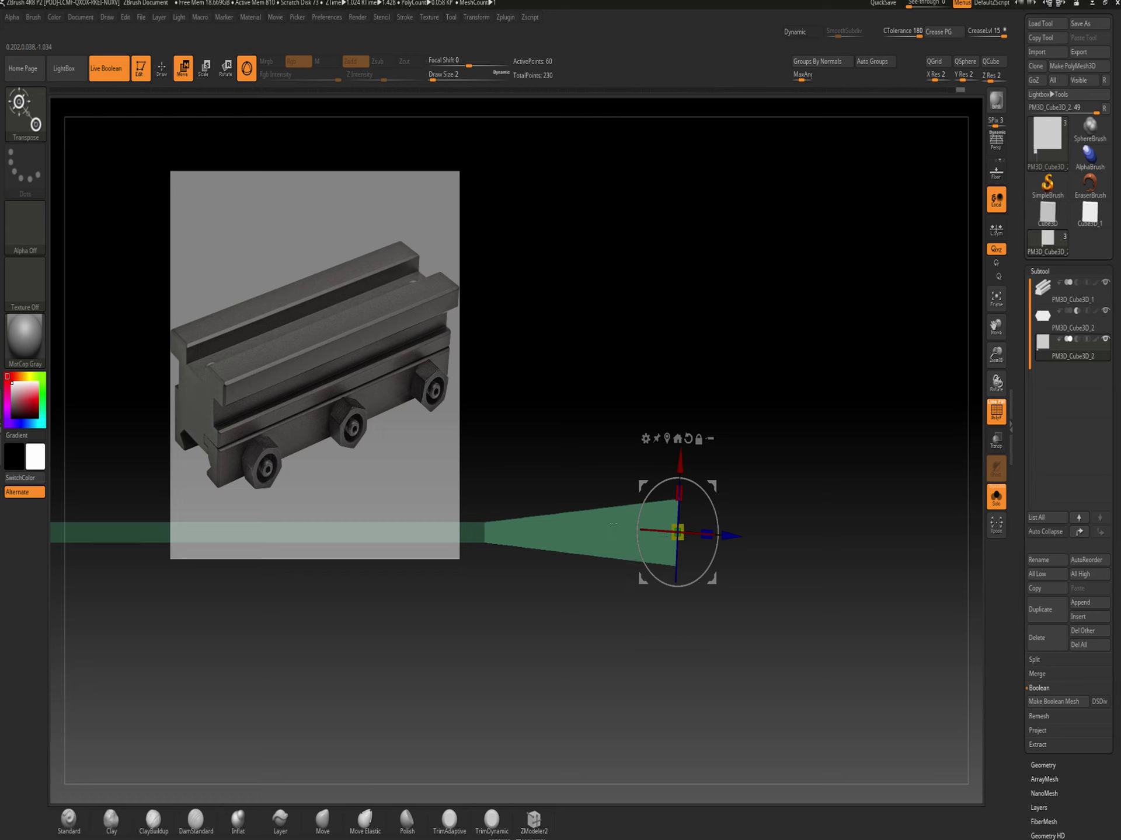
Mask all but the upper edge of the strip's flared end, reset the gizmo orientation, and move that edge upward
{"action": "left_click_drag", "start_coordinate": [772, 410], "coordinate": [786, 448], "text": "ctrl"}
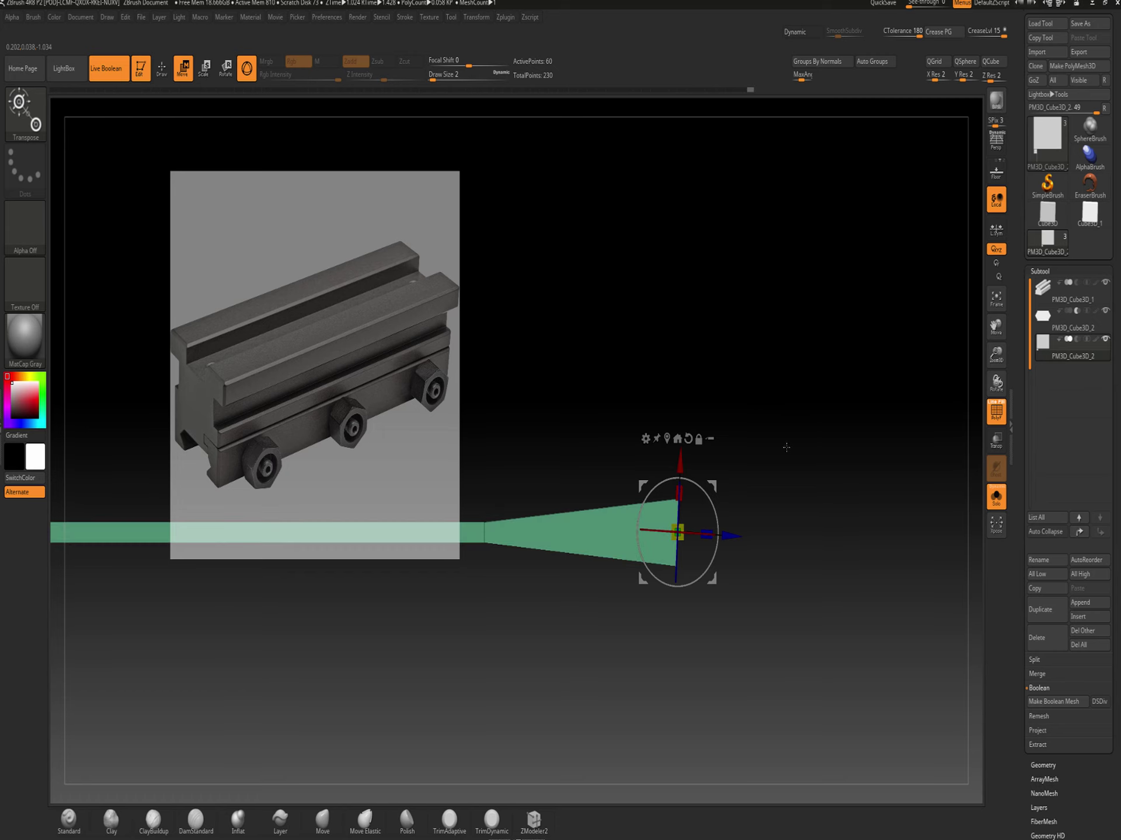
{"action": "key", "text": "q"}
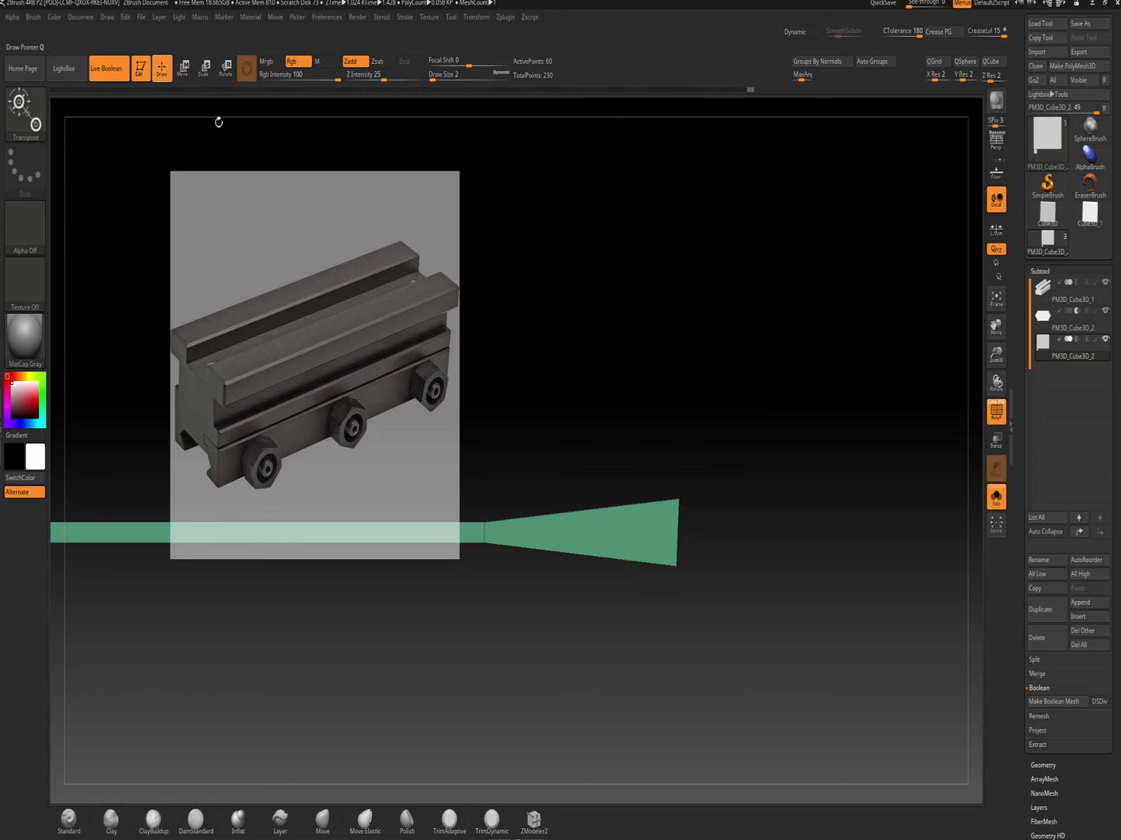
{"action": "mouse_move", "coordinate": [732, 419]}
{"action": "left_mouse_down", "text": "ctrl"}
{"action": "mouse_move", "coordinate": [633, 629]}
{"action": "mouse_move", "coordinate": [706, 412]}
{"action": "mouse_move", "coordinate": [684, 387]}
{"action": "left_mouse_up", "text": "ctrl"}
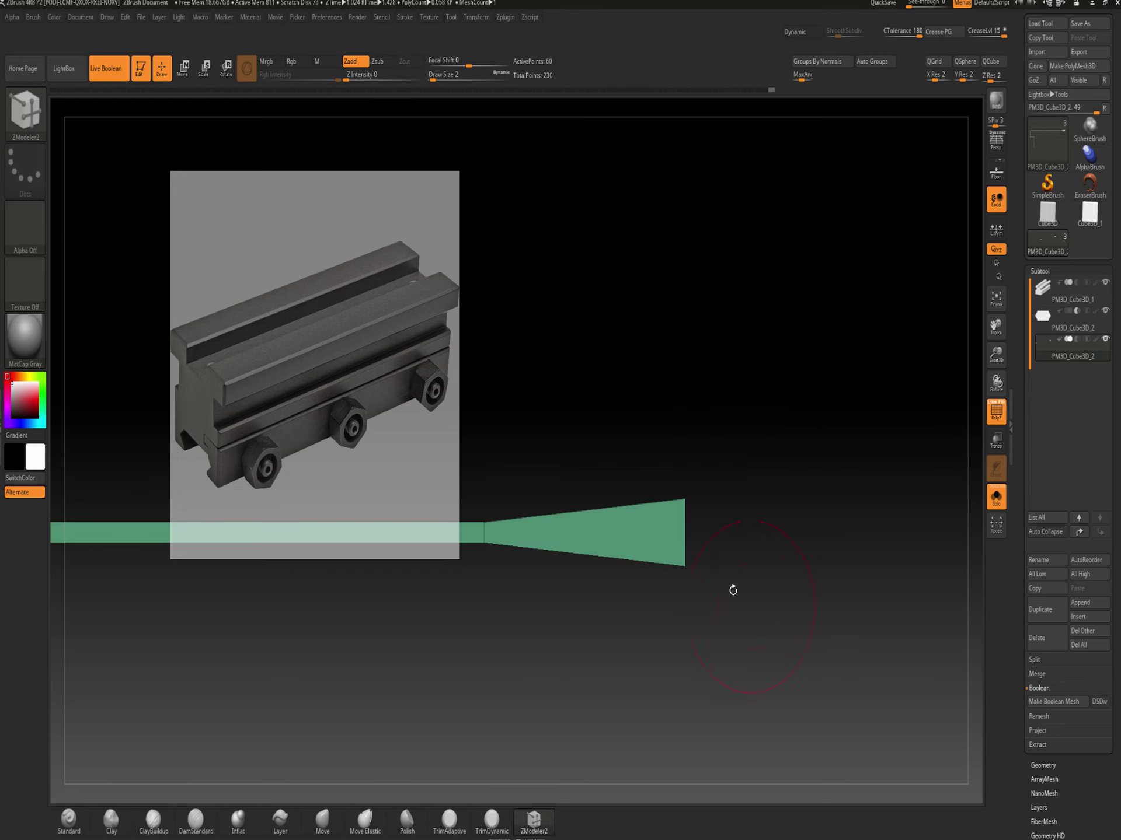
{"action": "key", "text": "ctrl"}
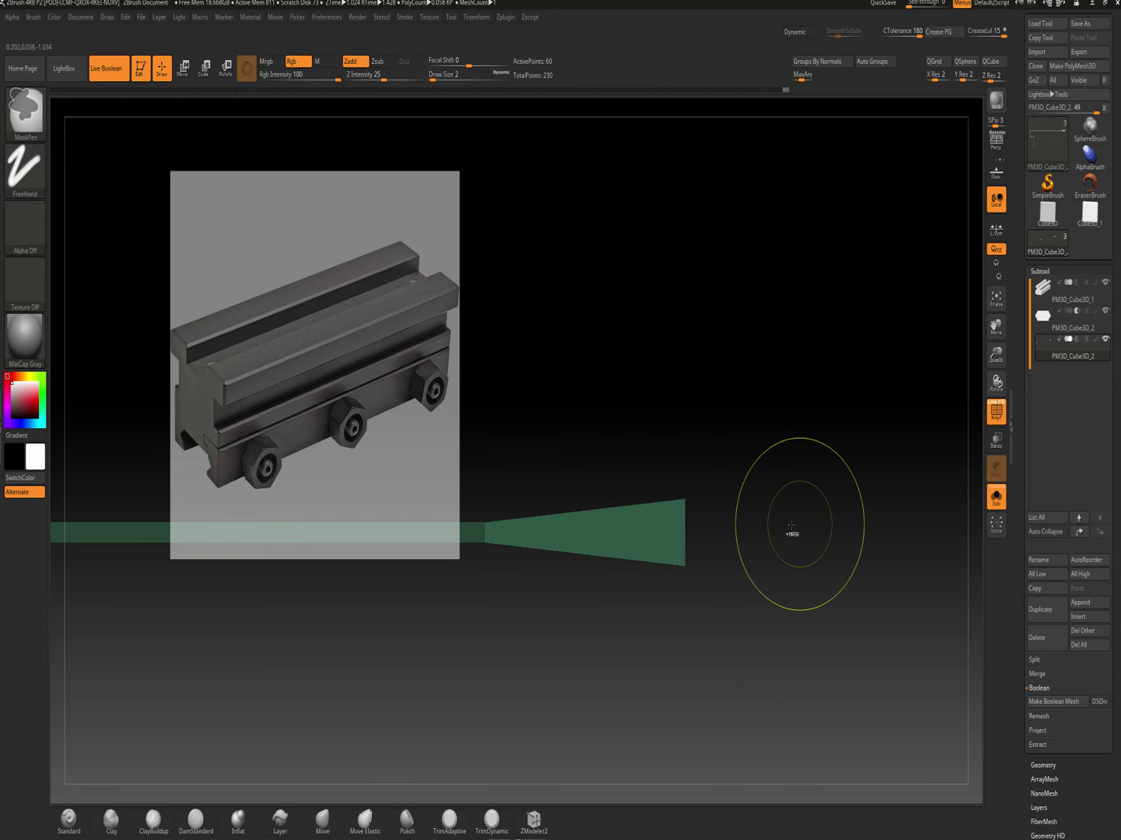
{"action": "left_click", "coordinate": [183, 68]}
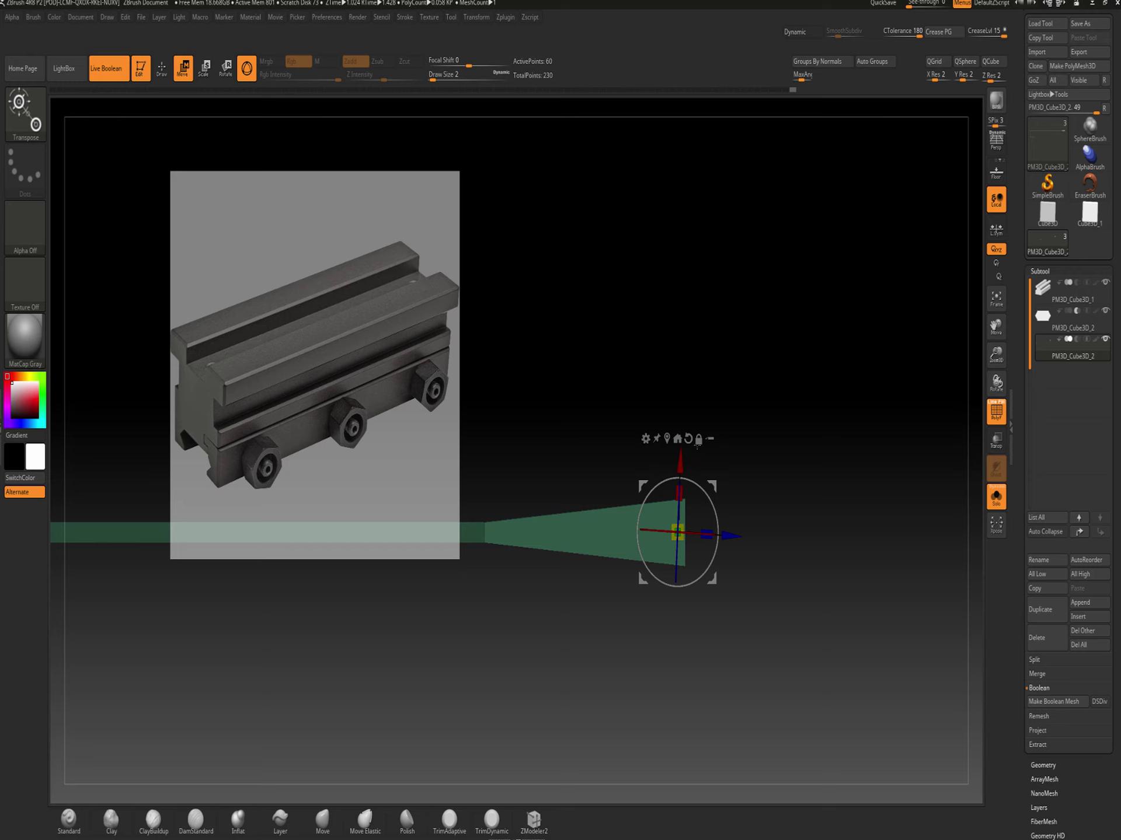
{"action": "left_click", "coordinate": [688, 439]}
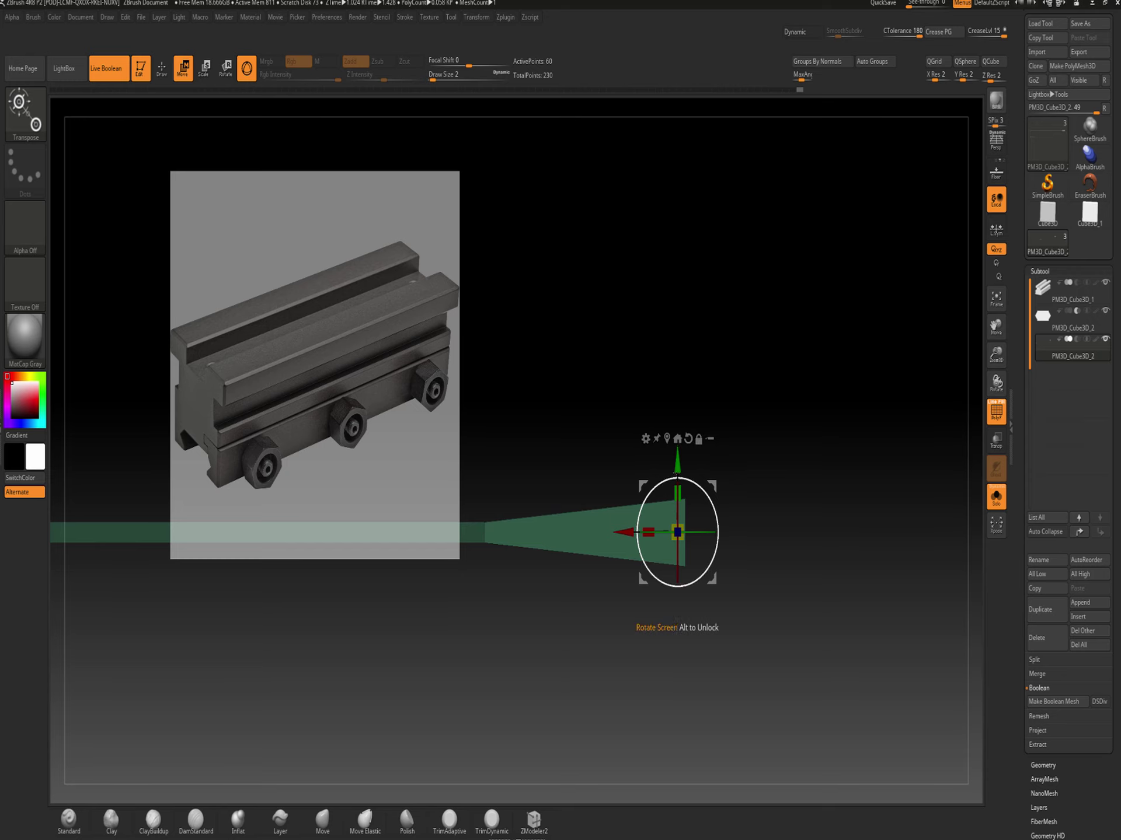
{"action": "left_click_drag", "start_coordinate": [680, 454], "coordinate": [690, 331]}
Mask all but the lower edge of the flared end and move it downward to form a symmetrical wedge
{"action": "mouse_move", "coordinate": [766, 527]}
{"action": "left_mouse_down", "text": "ctrl"}
{"action": "mouse_move", "coordinate": [701, 607]}
{"action": "mouse_move", "coordinate": [767, 547]}
{"action": "left_mouse_up", "text": "ctrl"}
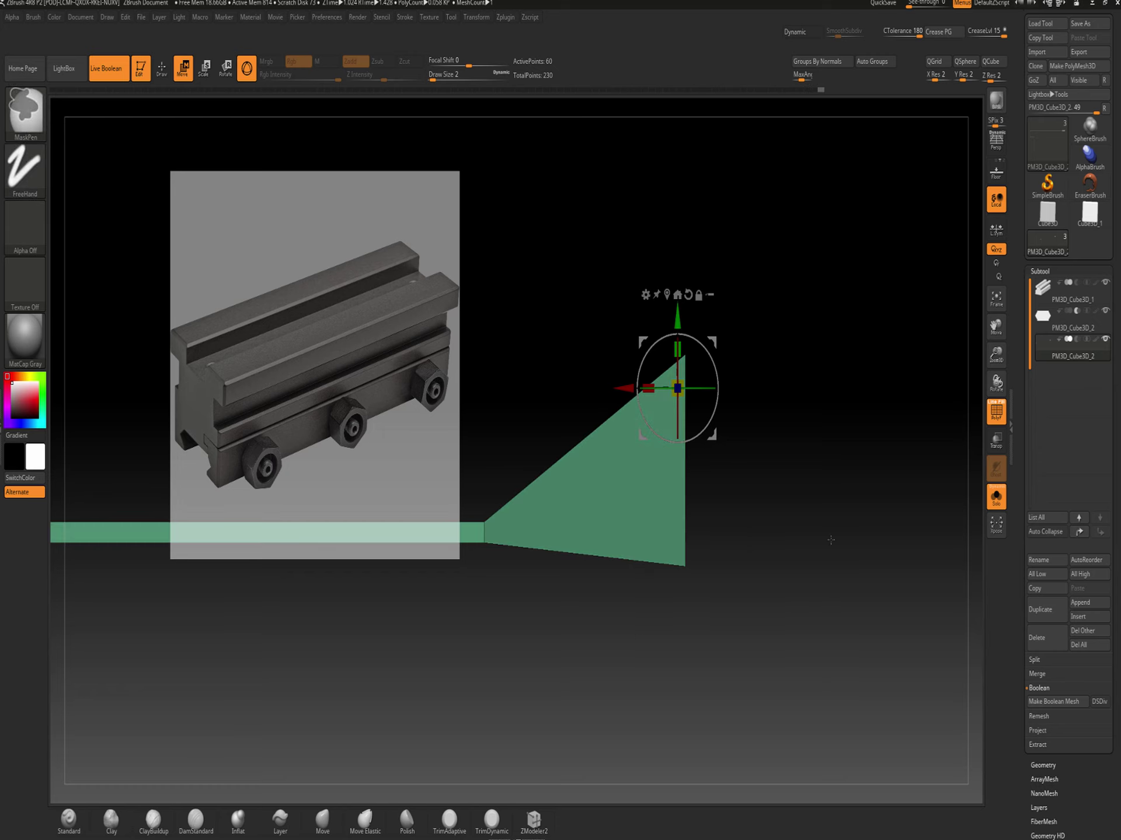
{"action": "left_click", "coordinate": [827, 542], "text": "ctrl"}
{"action": "left_click_drag", "start_coordinate": [676, 322], "coordinate": [677, 512]}
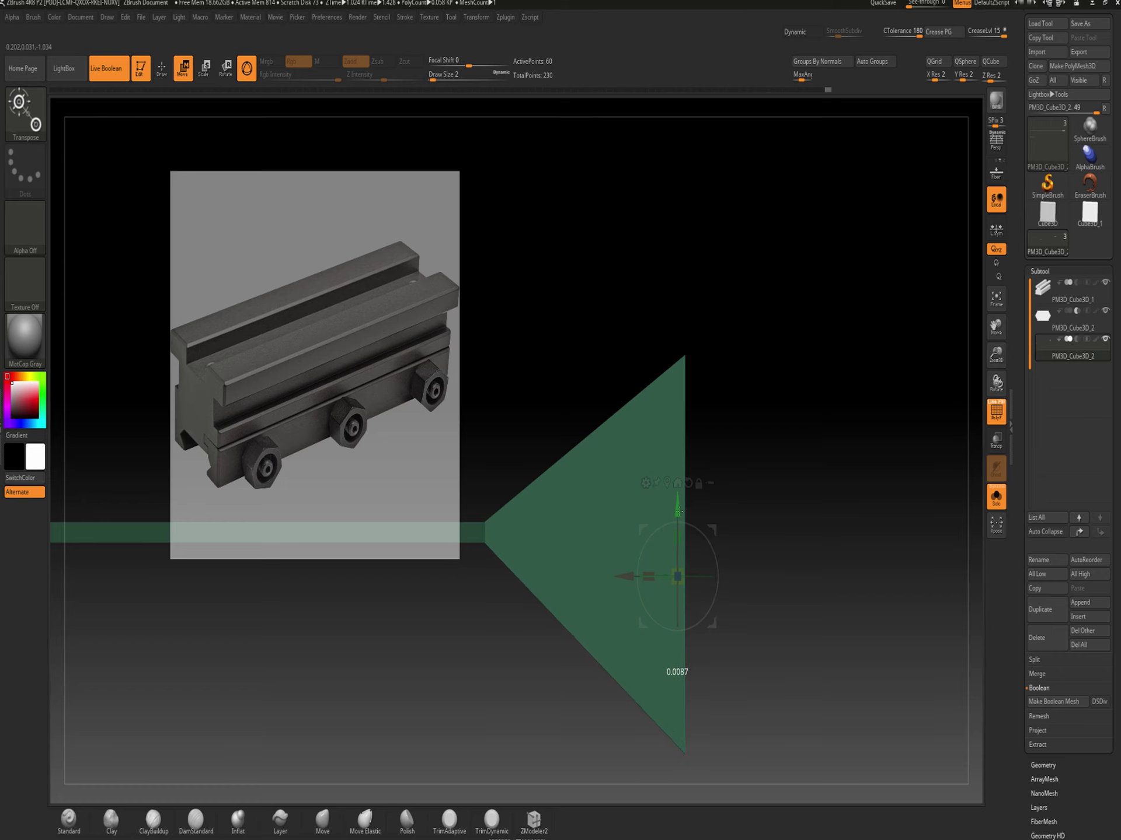
Show all subtools, set the stepped profile to subtract, hide the polyframe, and inspect the Live Boolean seam cut
{"action": "left_click", "coordinate": [995, 501]}
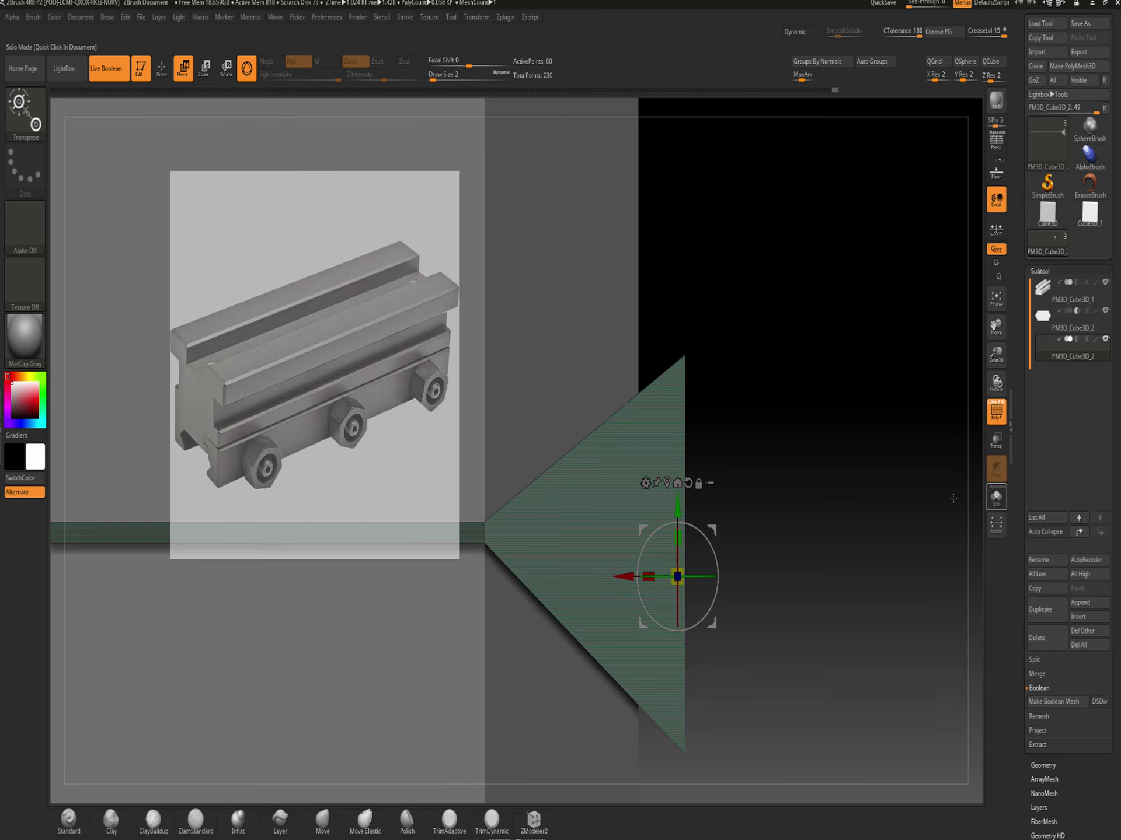
{"action": "mouse_move", "coordinate": [1041, 371]}
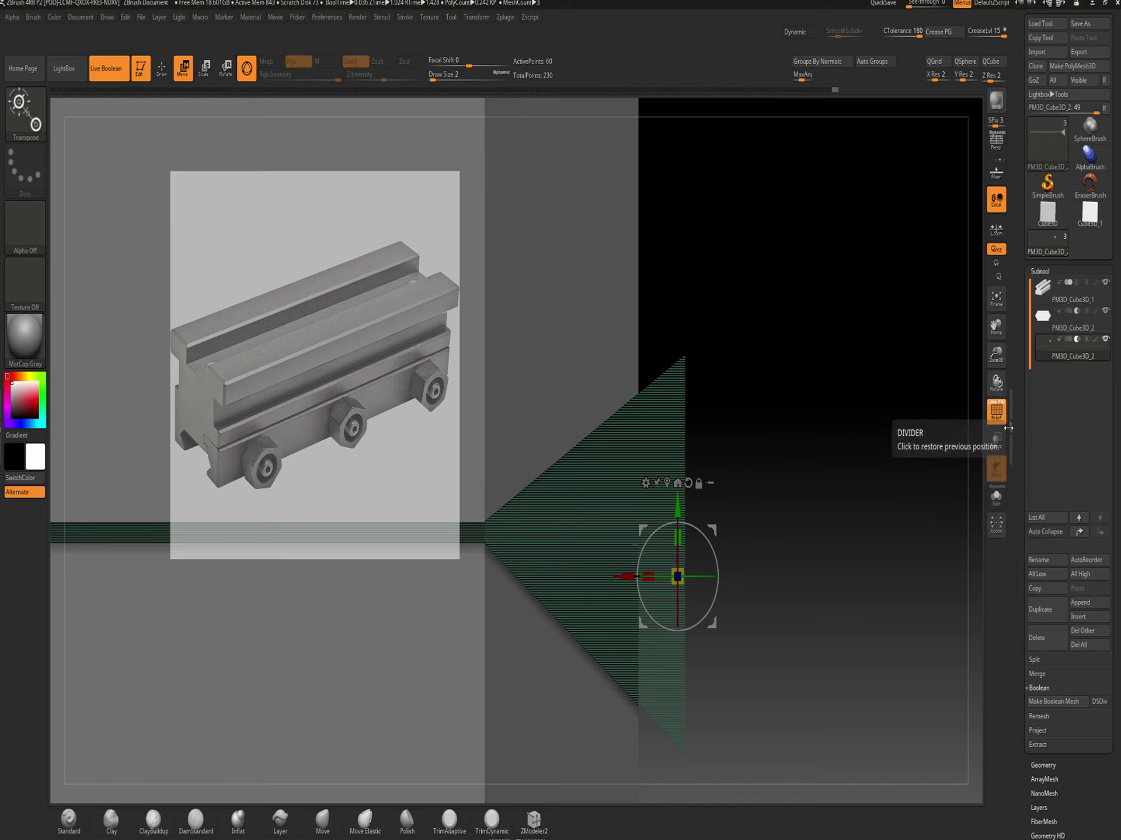
{"action": "left_click", "coordinate": [995, 412]}
{"action": "left_click_drag", "start_coordinate": [822, 373], "coordinate": [904, 637]}
{"action": "left_click_drag", "start_coordinate": [890, 777], "coordinate": [873, 708], "text": "alt"}
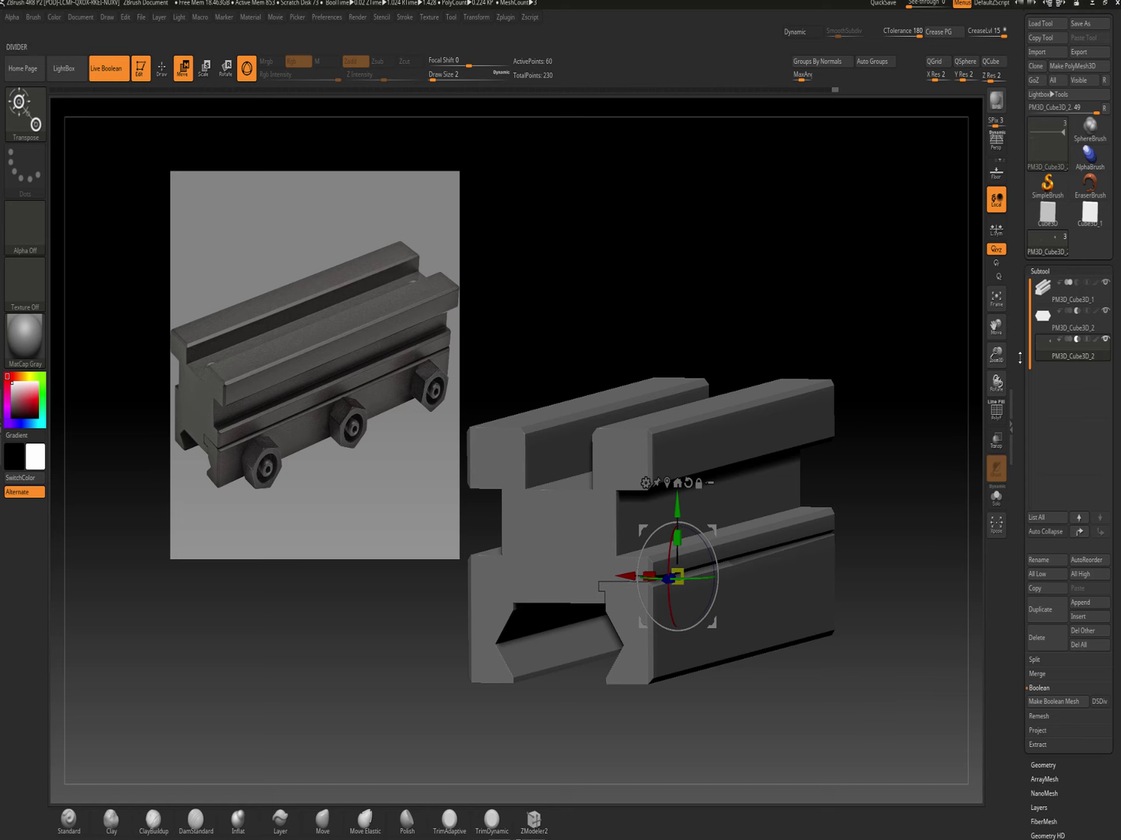
Isolate the stepped profile with its polyframe shown and bring the flared outer end into a close angled view
{"action": "left_click", "coordinate": [986, 502]}
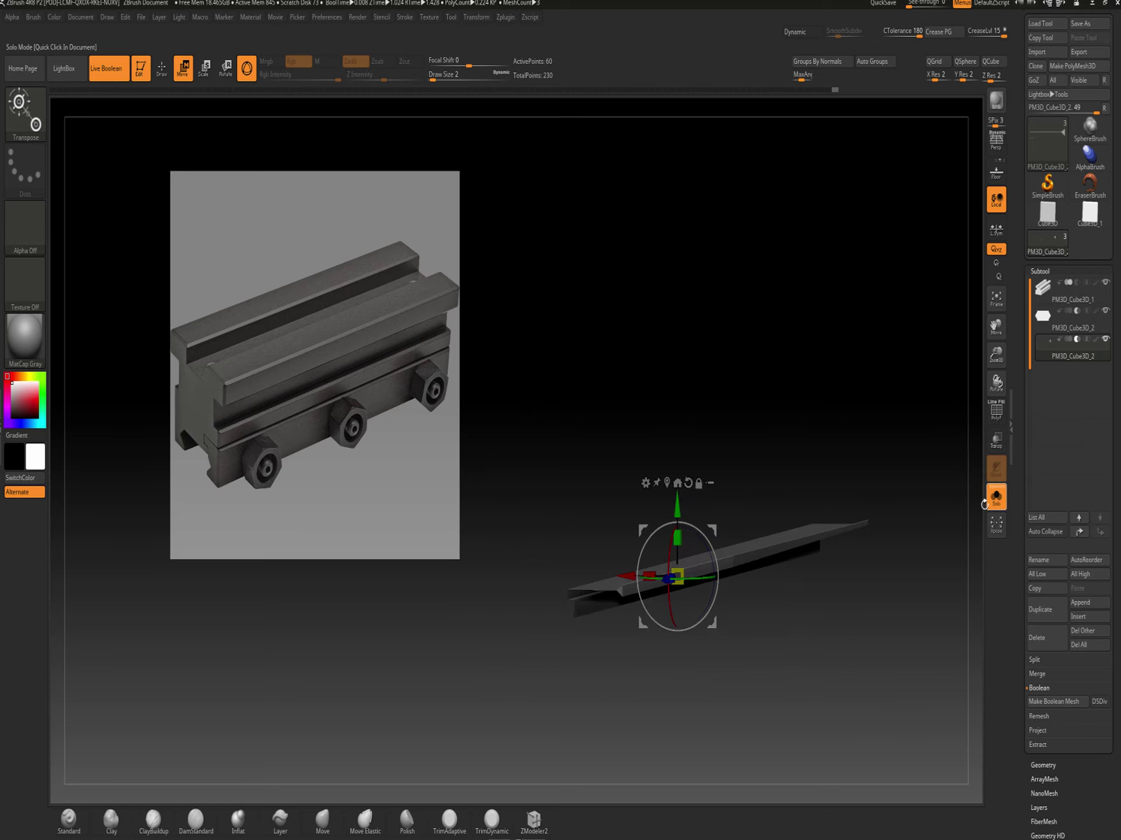
{"action": "left_click", "coordinate": [996, 413]}
{"action": "left_click_drag", "start_coordinate": [868, 388], "coordinate": [778, 493]}
{"action": "left_click_drag", "start_coordinate": [734, 557], "coordinate": [792, 523]}
{"action": "left_click_drag", "start_coordinate": [763, 577], "coordinate": [869, 534], "text": "alt"}
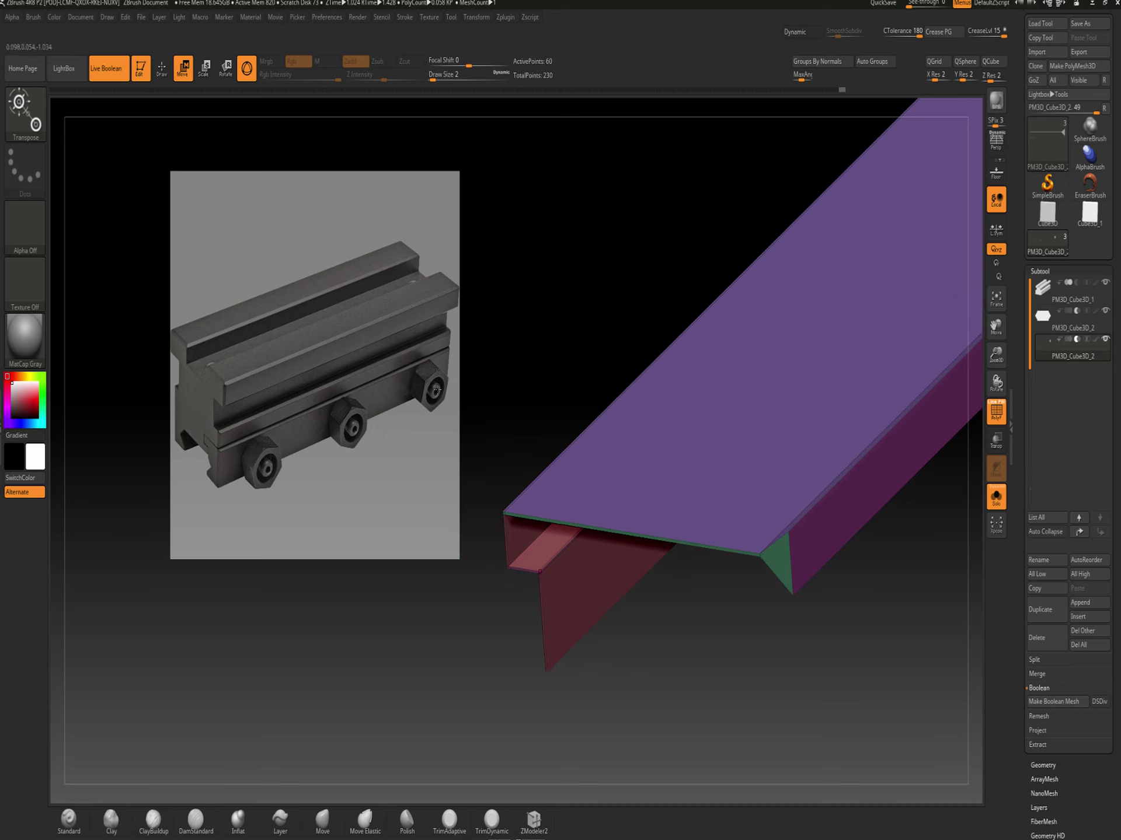
Return to Draw mode, set the ZModeler edge action to PolyGroup with the Polyloop target, and bring up the polygon actions
{"action": "left_click", "coordinate": [161, 69]}
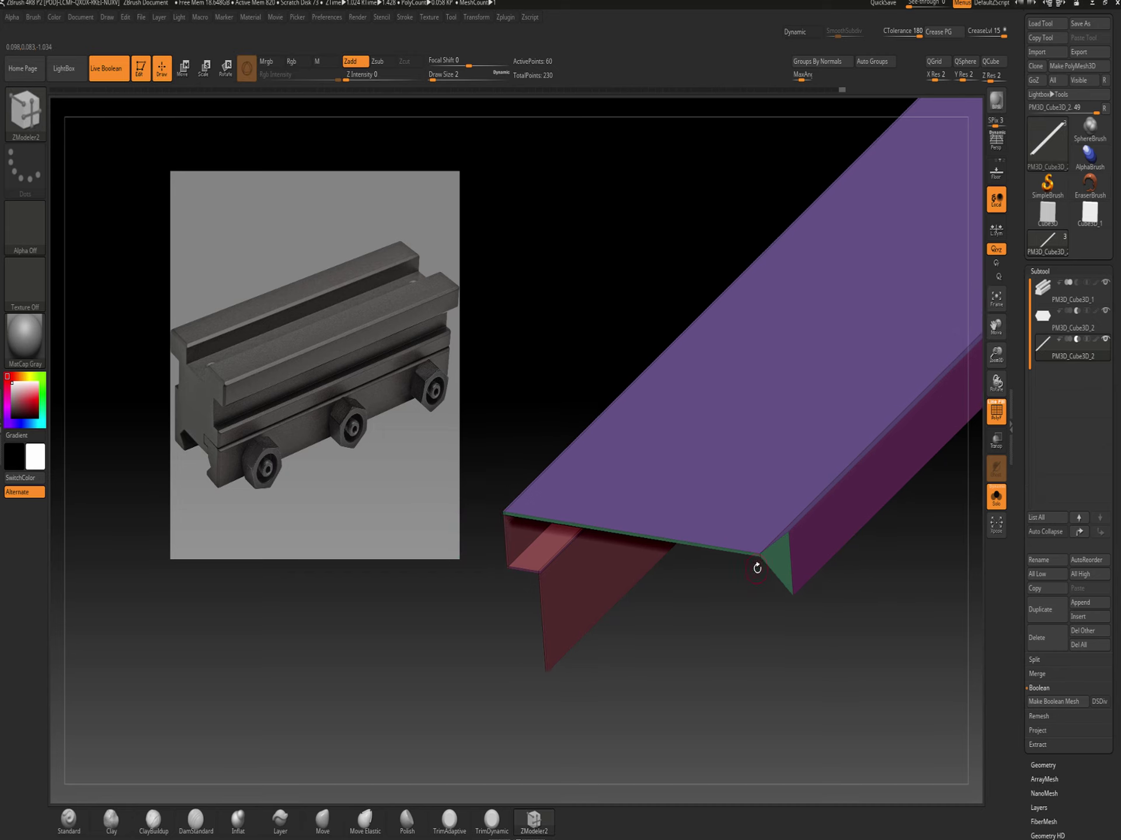
{"action": "key", "text": "space"}
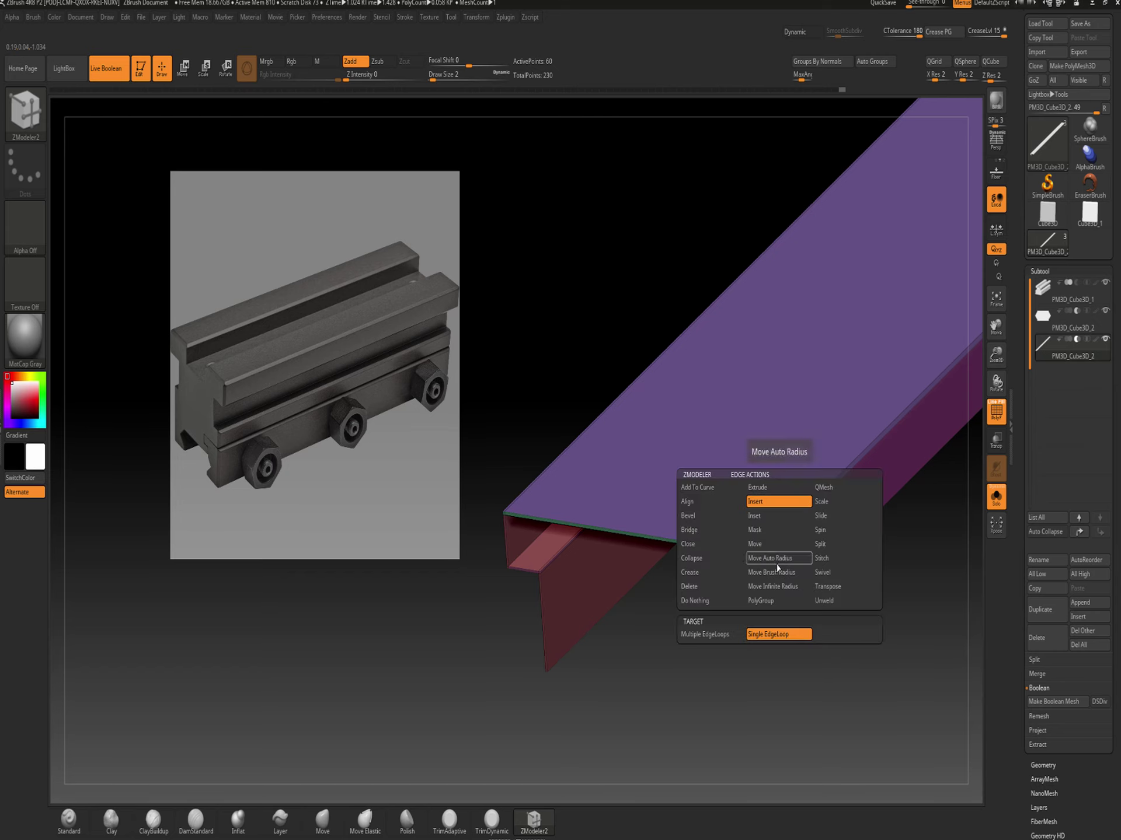
{"action": "left_click", "coordinate": [762, 573]}
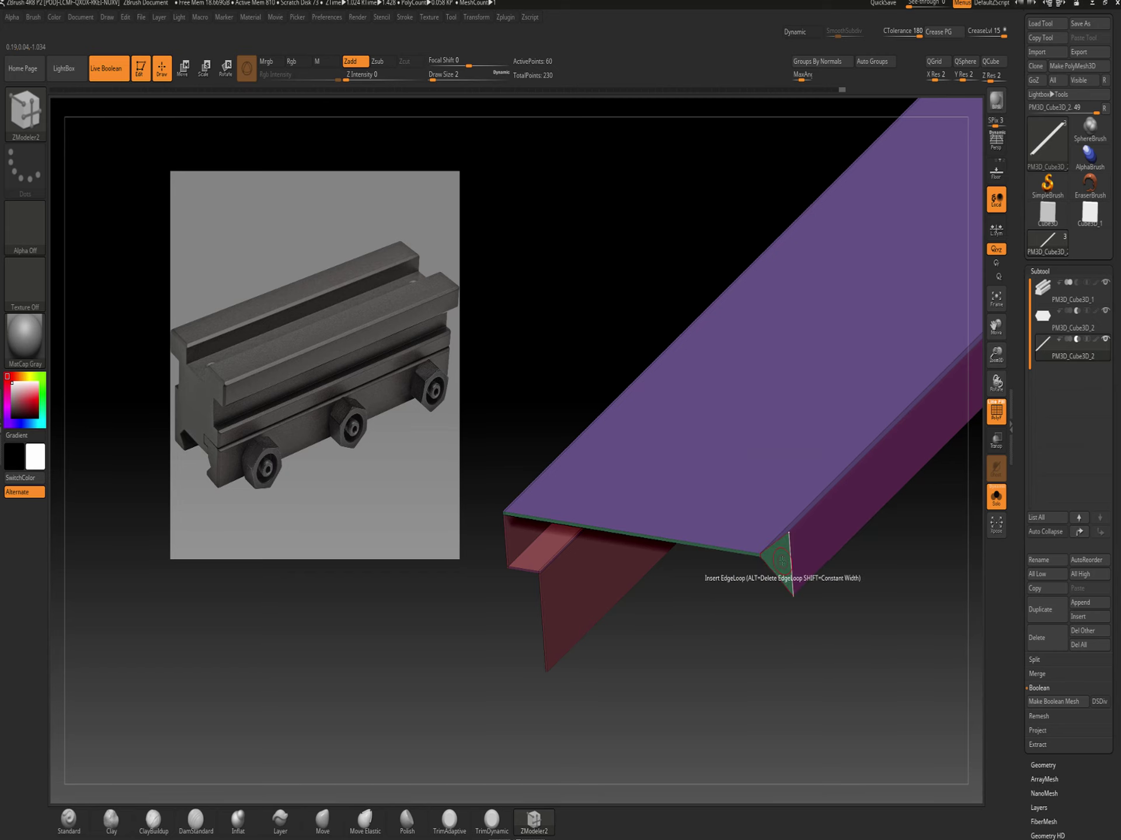
{"action": "key", "text": "space"}
{"action": "left_click", "coordinate": [762, 601]}
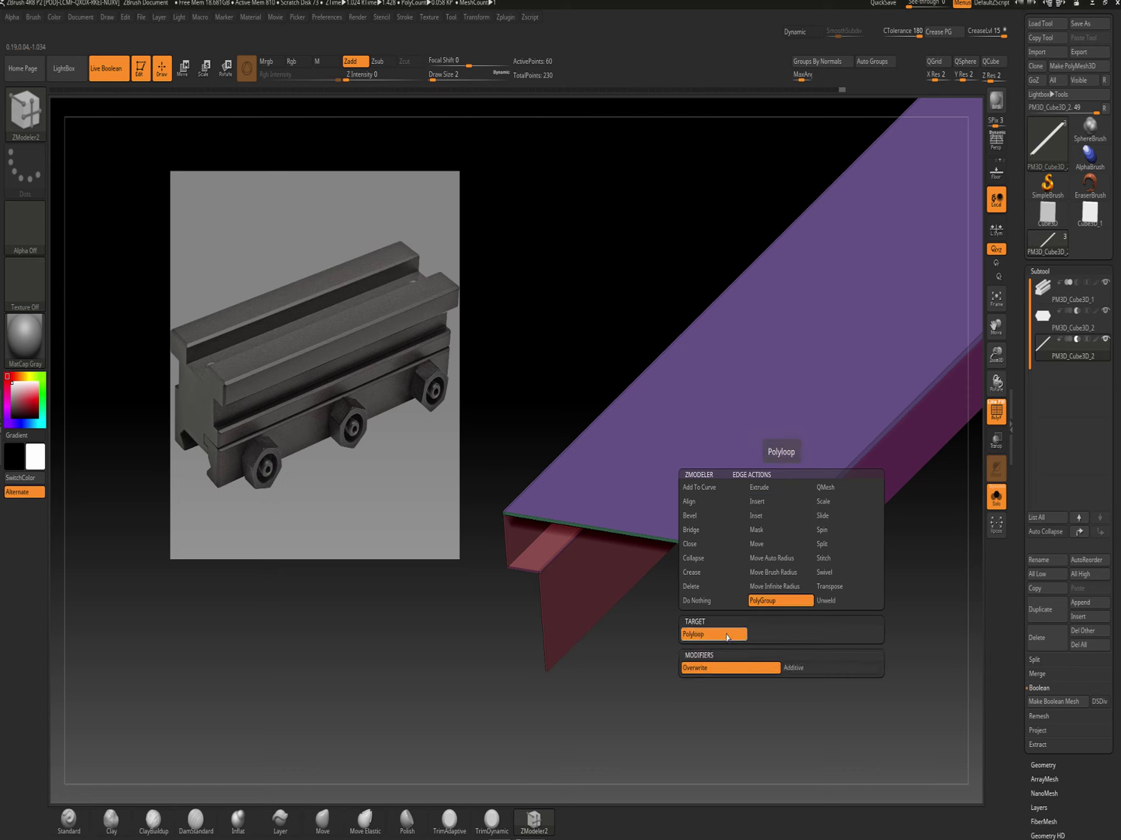
{"action": "key", "text": "space"}
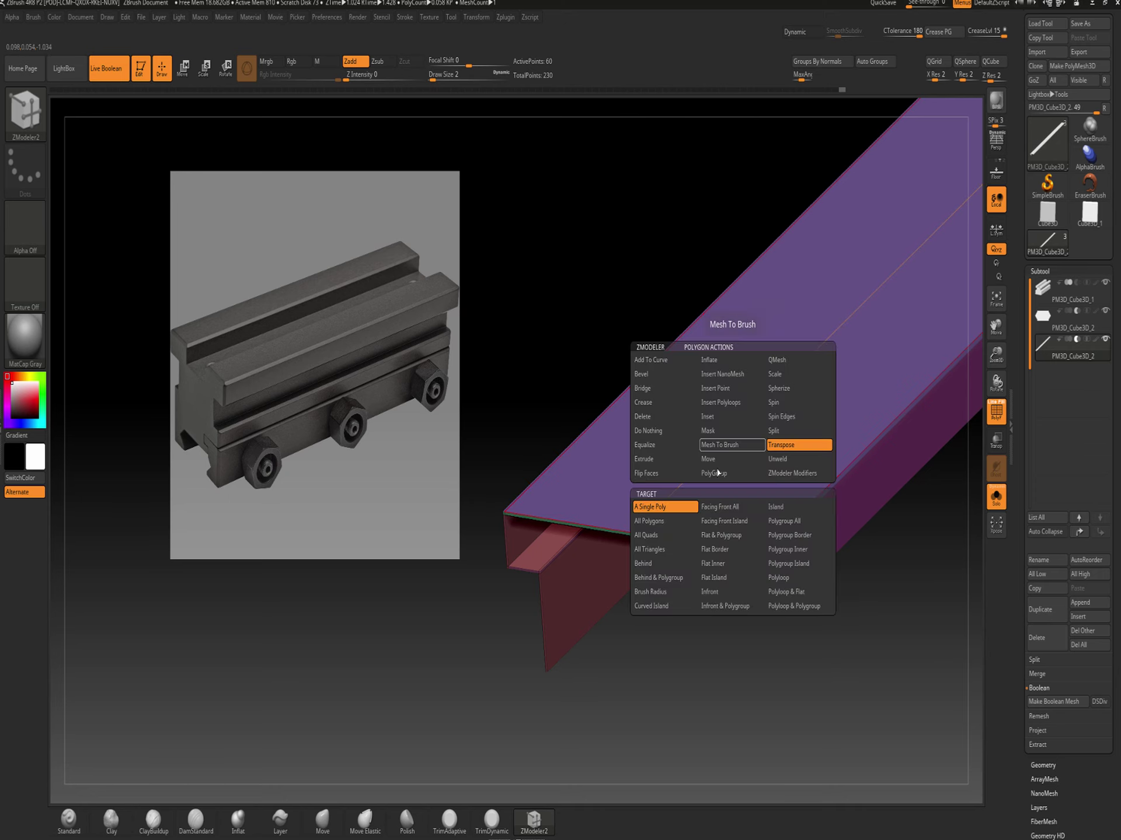
Assign the thin profile strip's end-face polygons to one polygroup with the ZModeler PolyGroup action on a single poly
{"action": "left_click", "coordinate": [718, 473]}
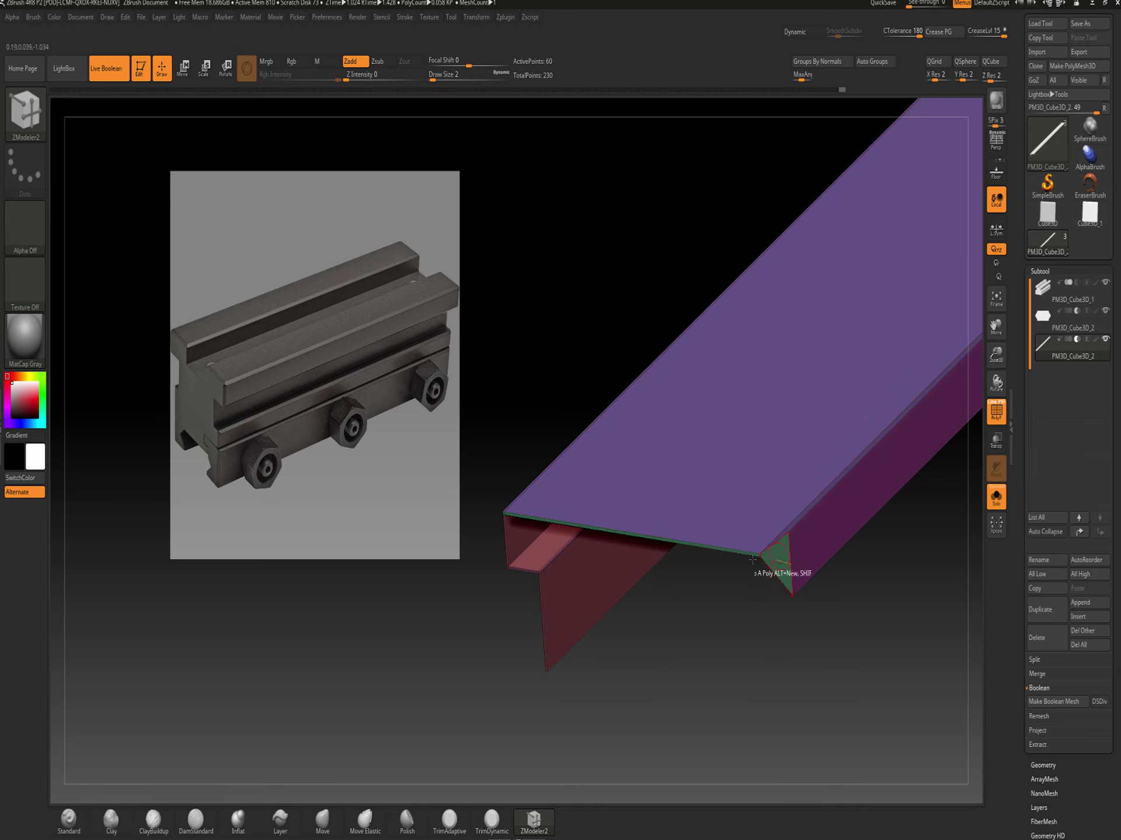
{"action": "left_click", "coordinate": [779, 552]}
{"action": "left_click", "coordinate": [506, 531]}
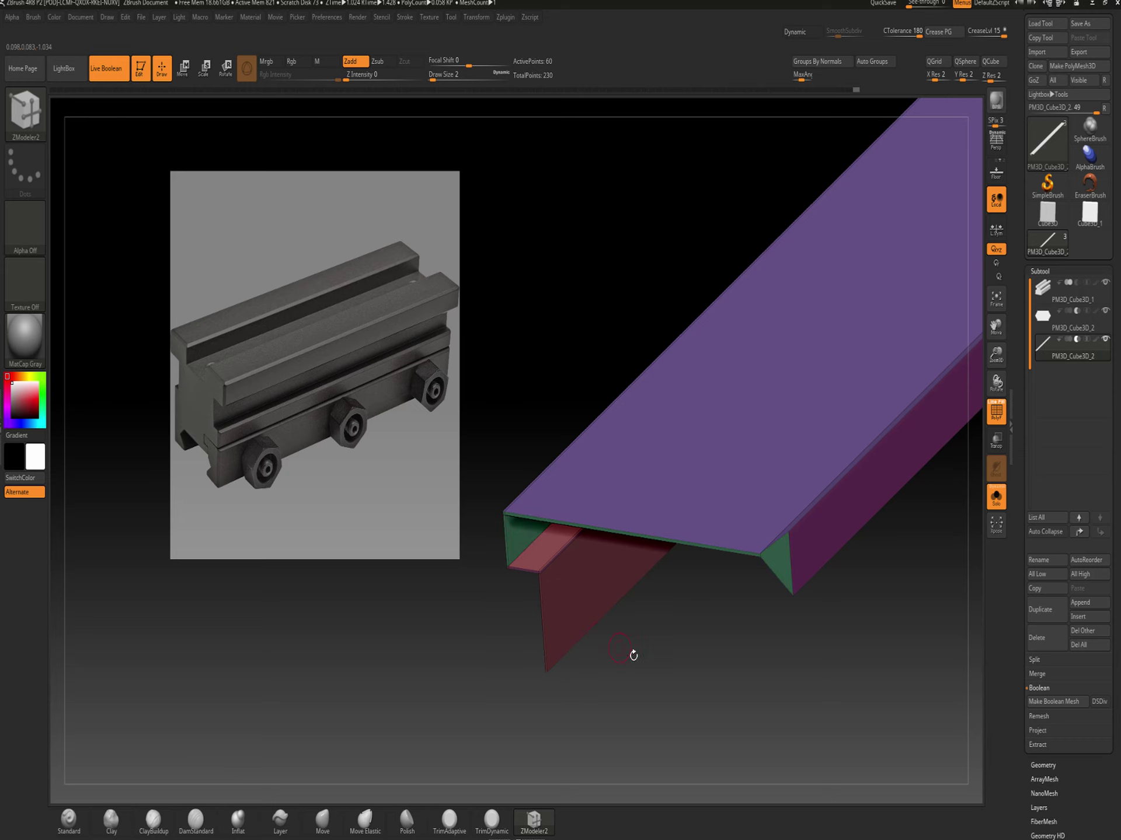
{"action": "key", "text": "ctrl+z"}
{"action": "left_click_drag", "start_coordinate": [506, 653], "coordinate": [463, 600], "text": "alt"}
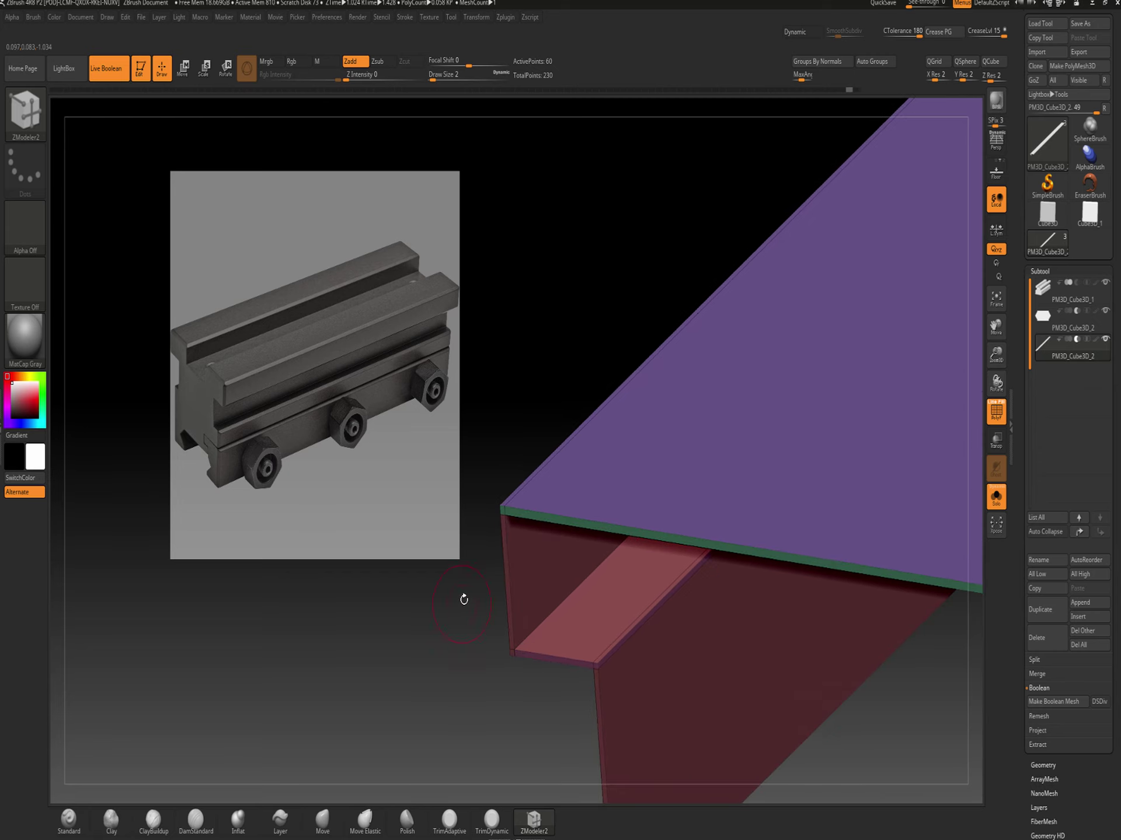
{"action": "left_click", "coordinate": [506, 579]}
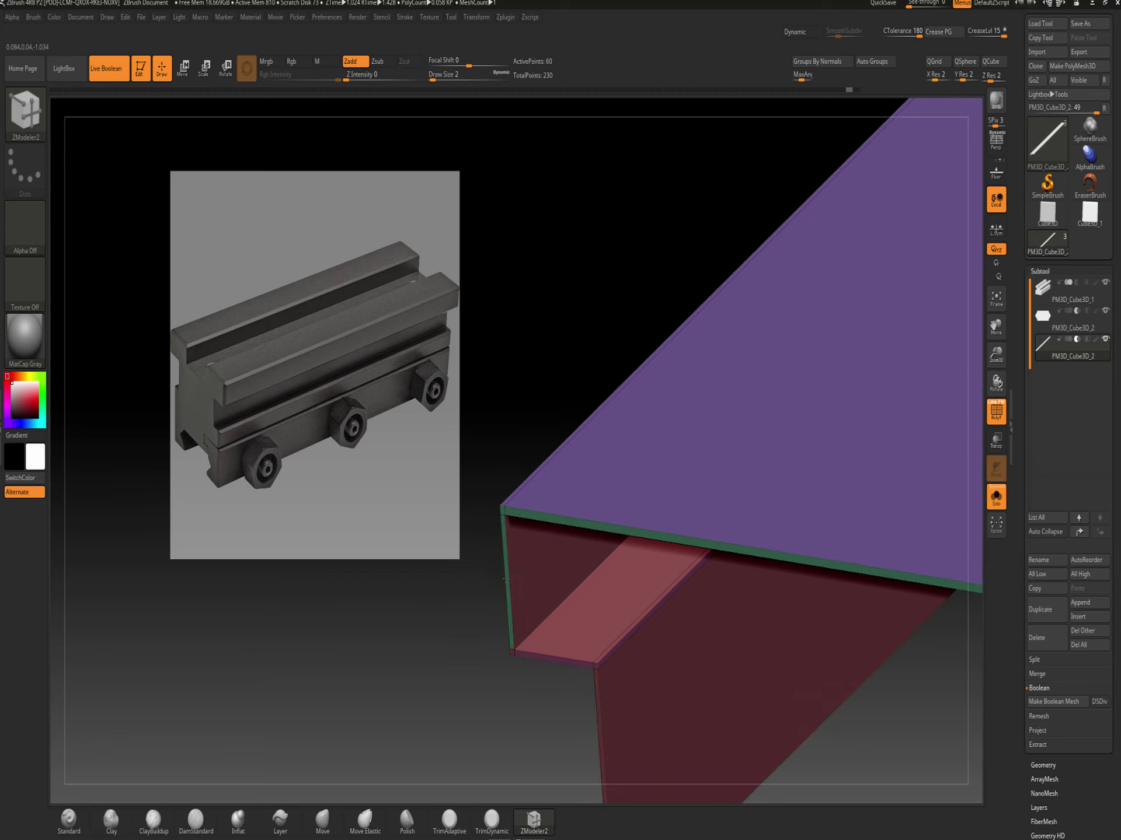
{"action": "left_click", "coordinate": [528, 654]}
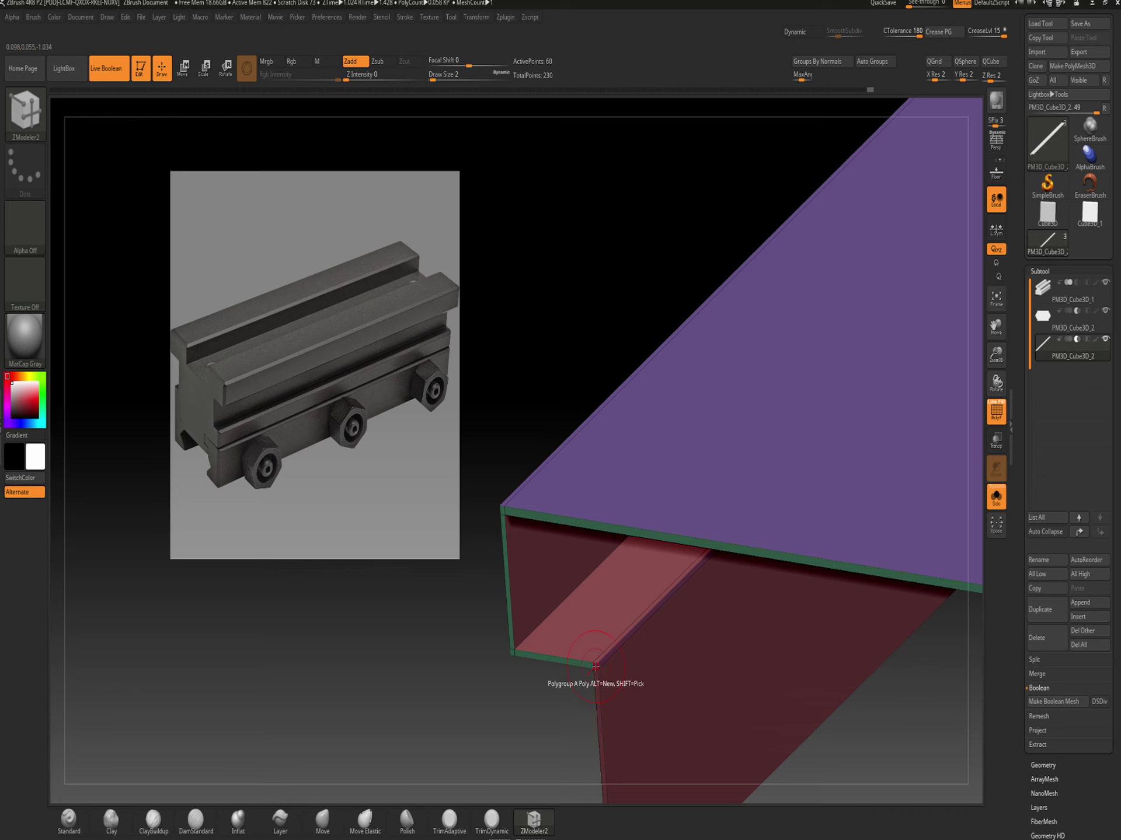
{"action": "left_click", "coordinate": [594, 694]}
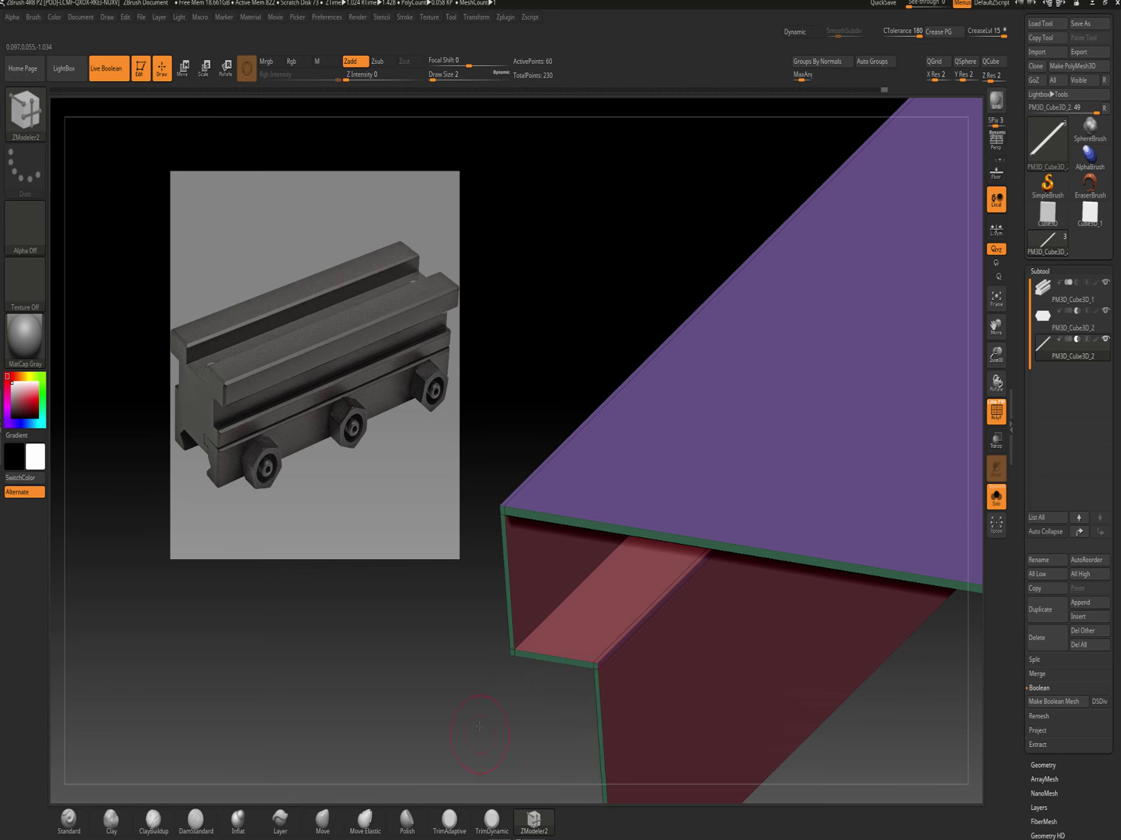
{"action": "left_click_drag", "start_coordinate": [480, 727], "coordinate": [503, 578], "text": "alt"}
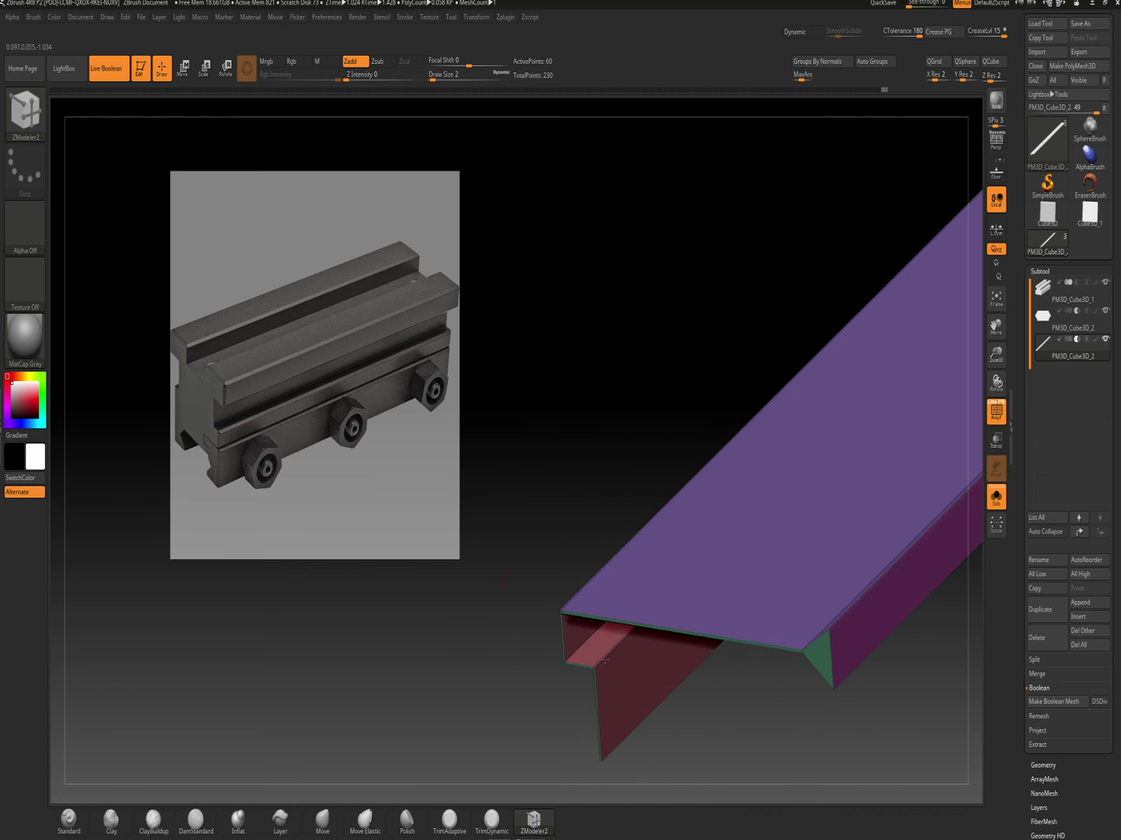
Isolate the green end-face polygroup and delete the strip's hidden geometry
{"action": "left_click", "coordinate": [817, 655], "text": "ctrl+shift"}
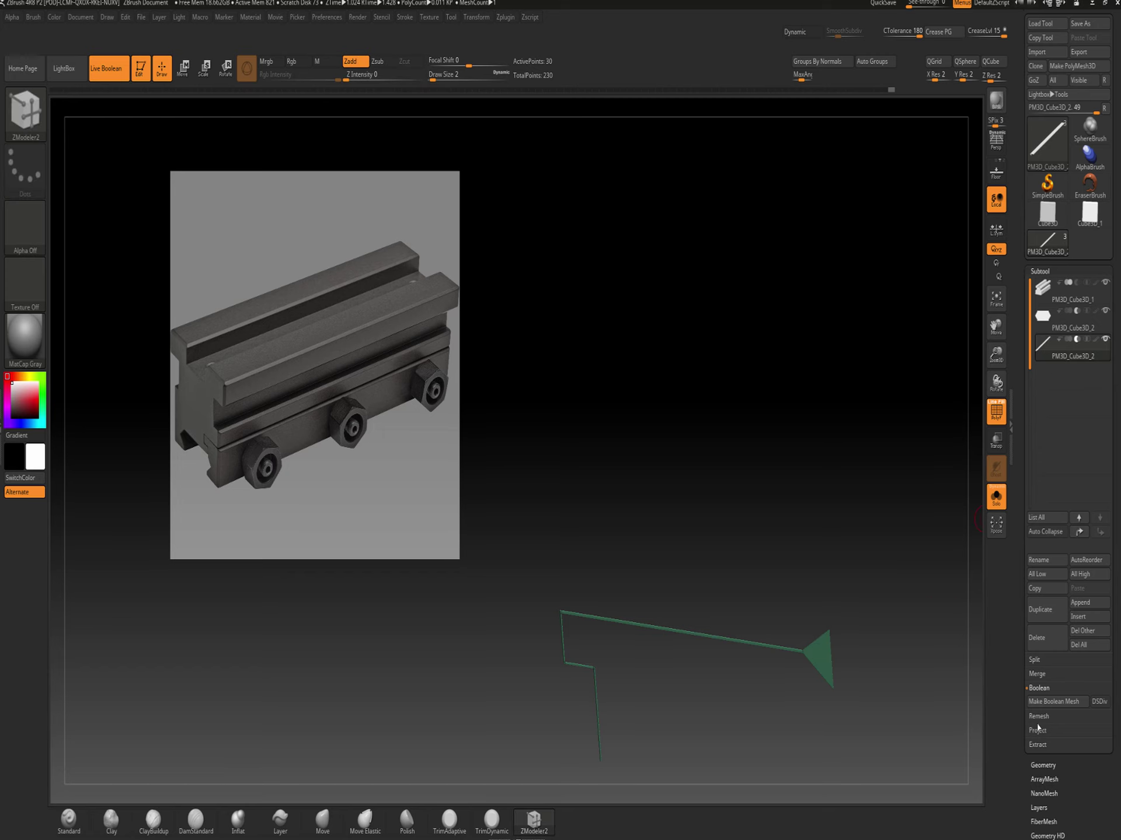
{"action": "left_click", "coordinate": [1042, 766]}
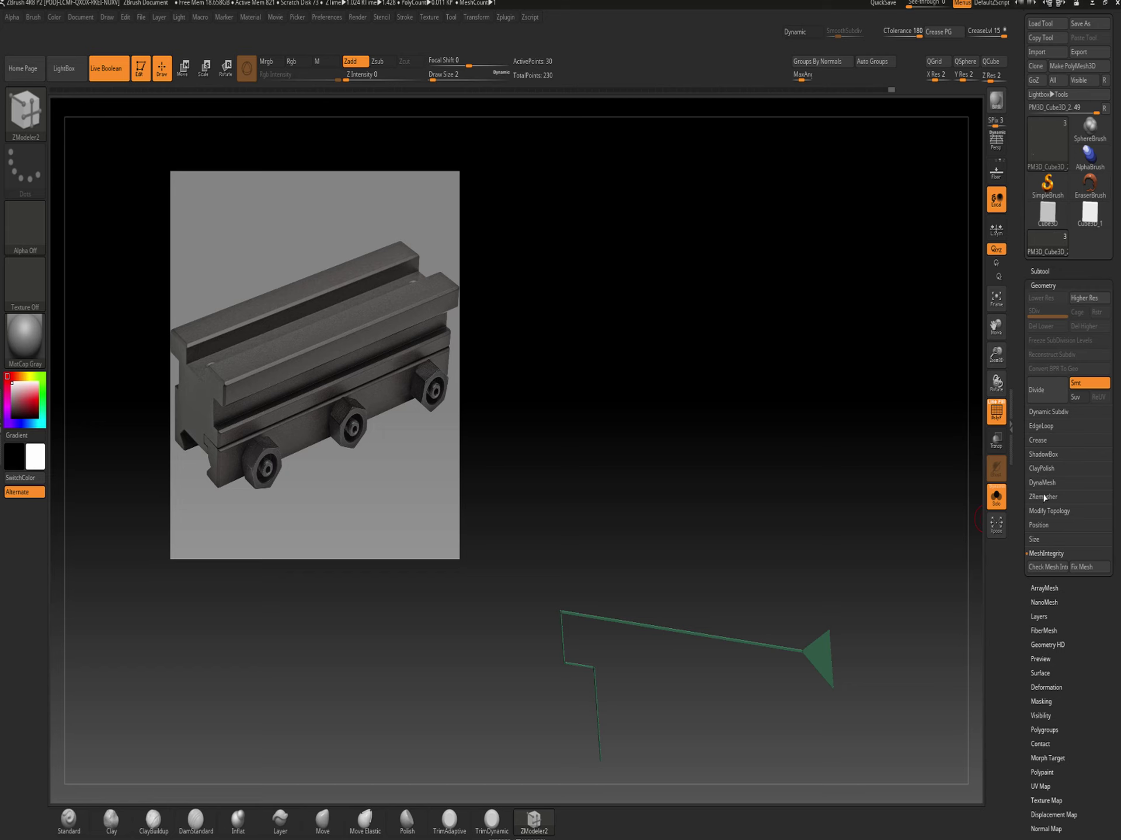
{"action": "left_click", "coordinate": [1037, 513]}
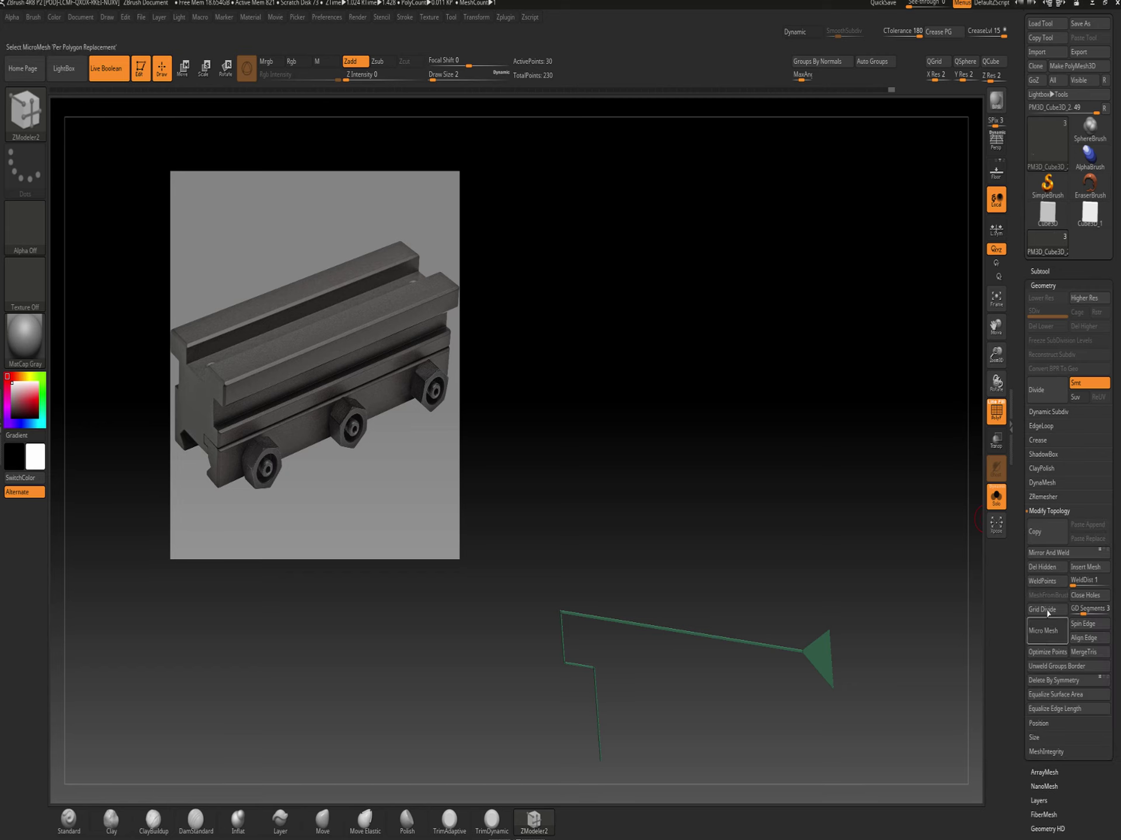
{"action": "left_click", "coordinate": [1042, 568]}
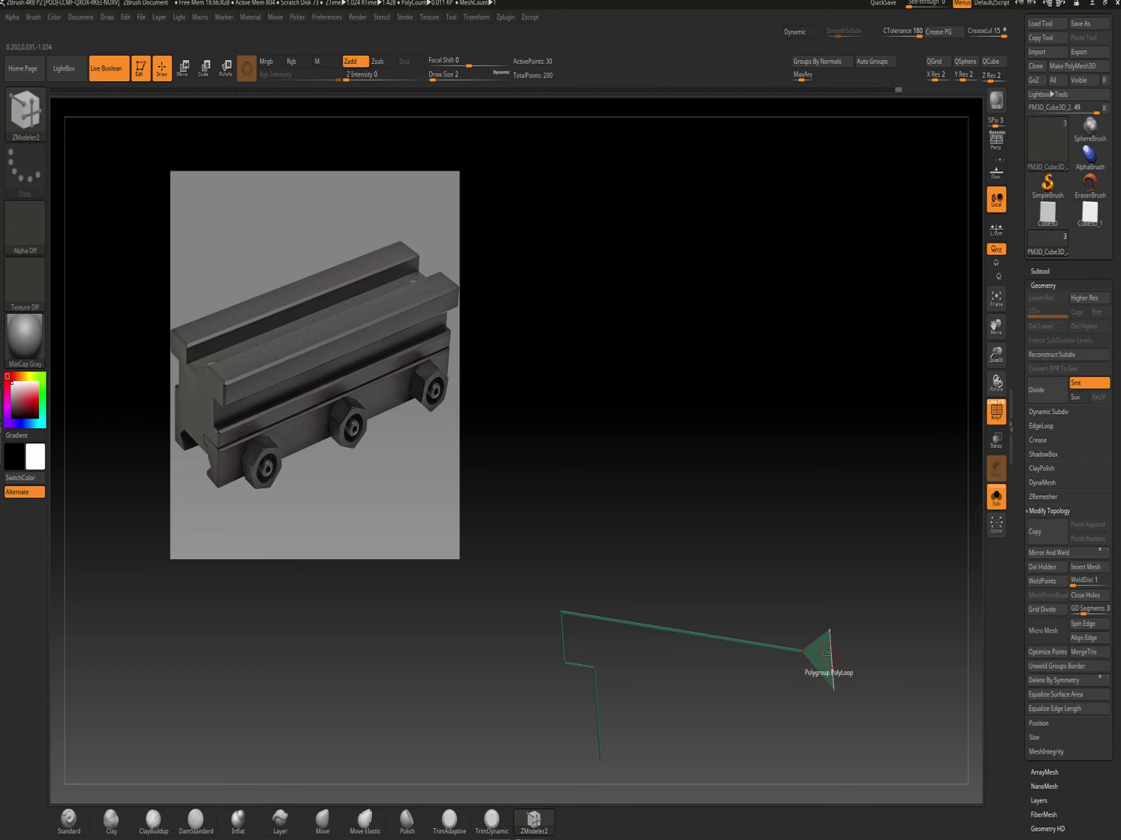
Extrude the remaining profile faces at both ends into short solid pieces with QMesh across the polygroup
{"action": "key", "text": "space"}
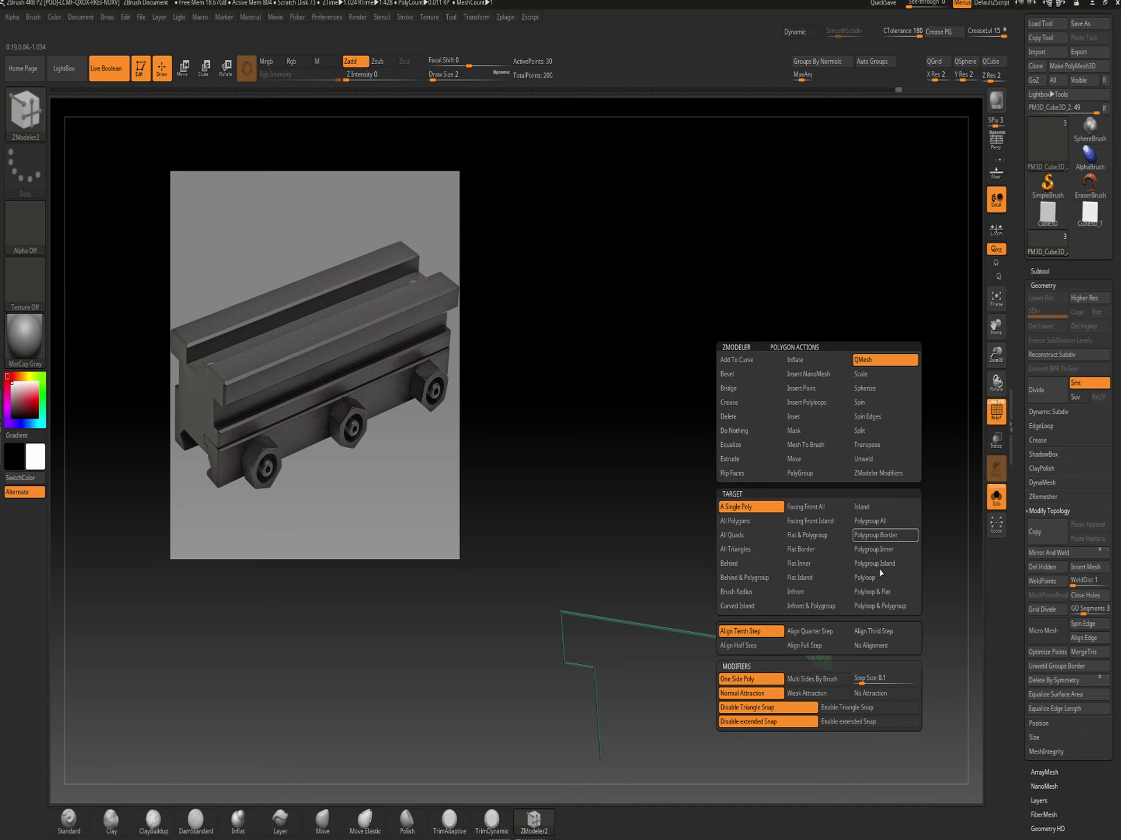
{"action": "left_click", "coordinate": [868, 531]}
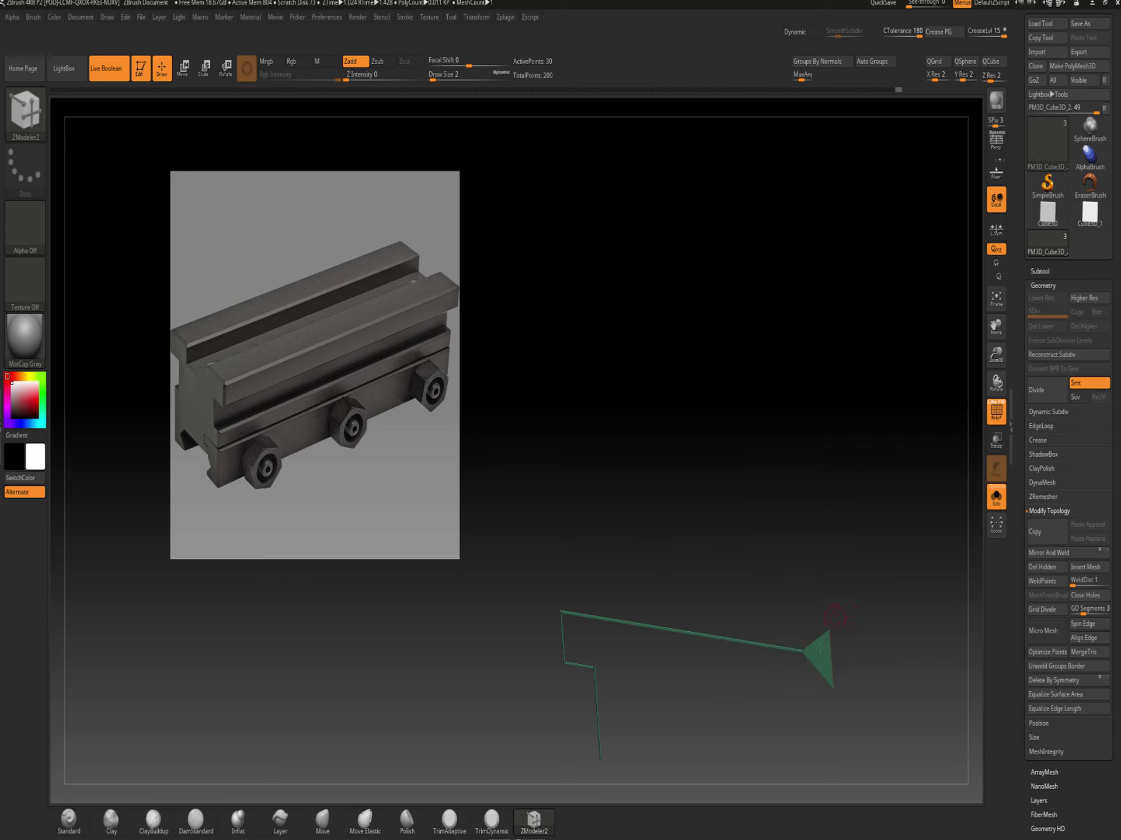
{"action": "left_click_drag", "start_coordinate": [817, 657], "coordinate": [742, 776]}
{"action": "left_click_drag", "start_coordinate": [875, 444], "coordinate": [848, 127]}
{"action": "left_click_drag", "start_coordinate": [766, 356], "coordinate": [661, 256], "text": "alt"}
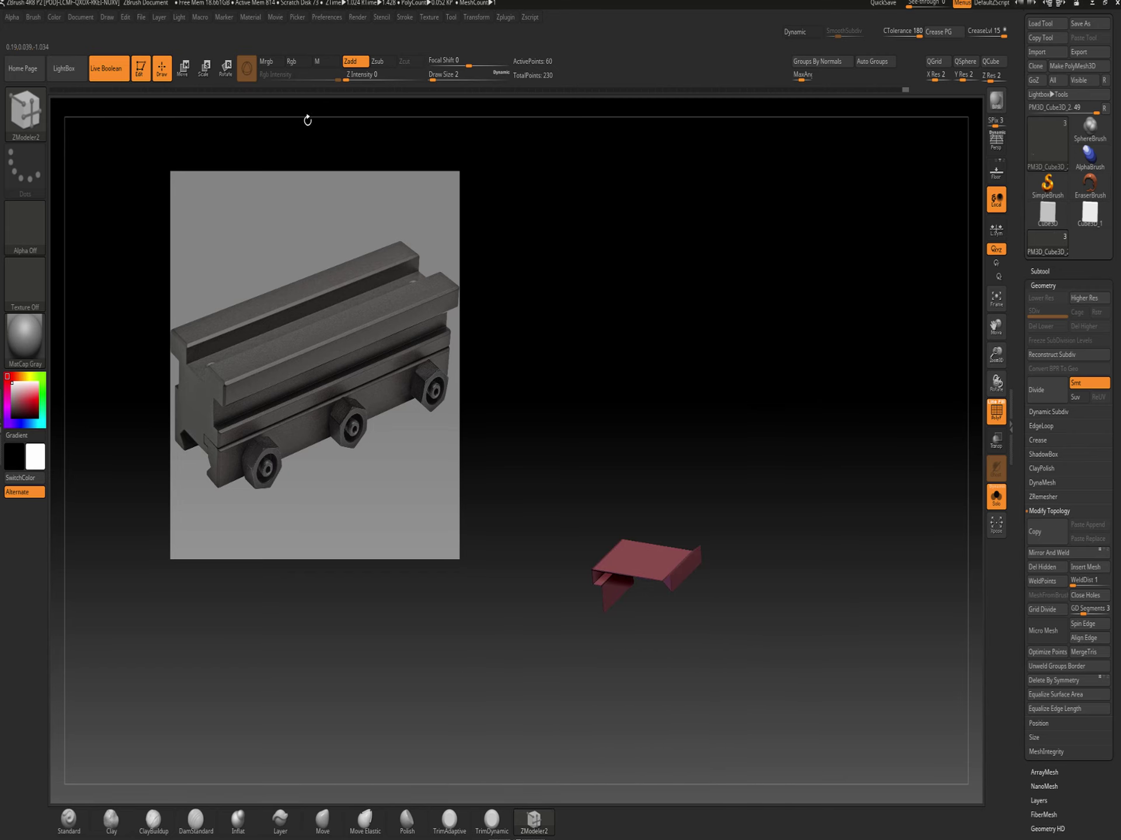
Center the transform gizmo on the unmasked mesh and frame both extruded pieces in the view
{"action": "left_click", "coordinate": [204, 72]}
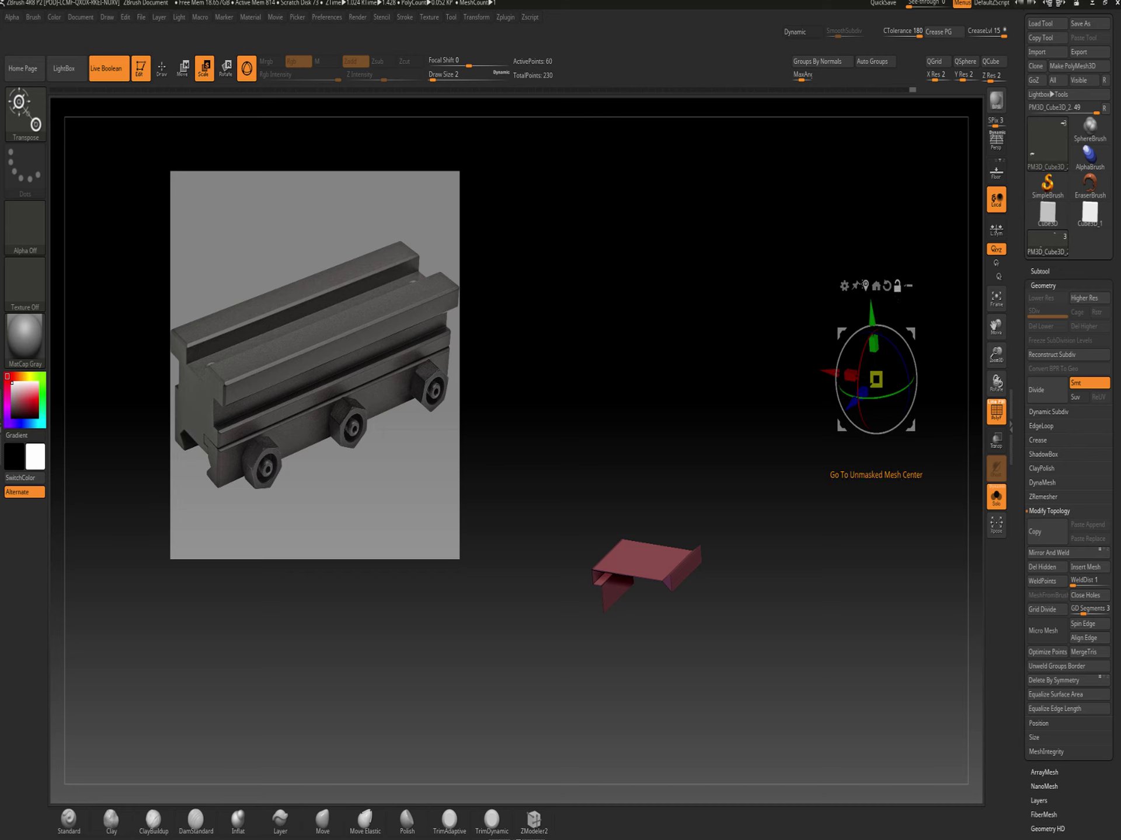
{"action": "left_click", "coordinate": [864, 285]}
{"action": "right_click", "coordinate": [769, 444]}
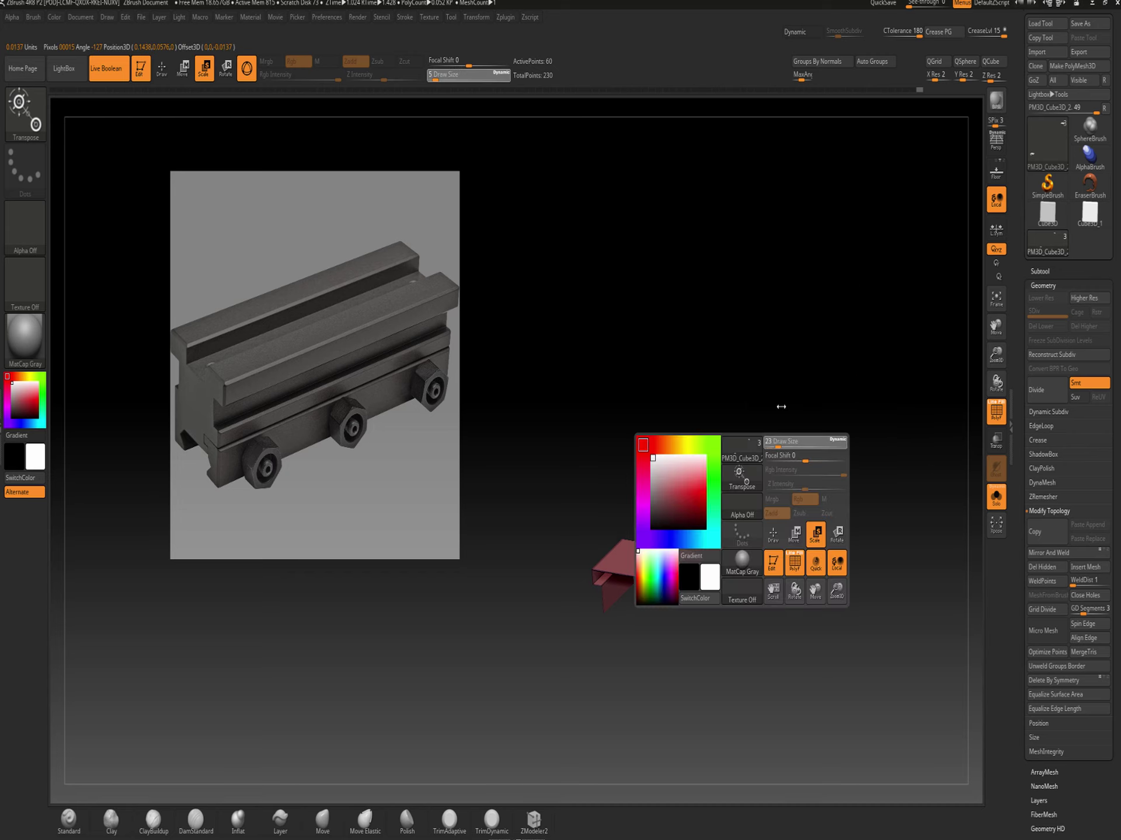
{"action": "left_click", "coordinate": [247, 70]}
{"action": "key", "text": "f"}
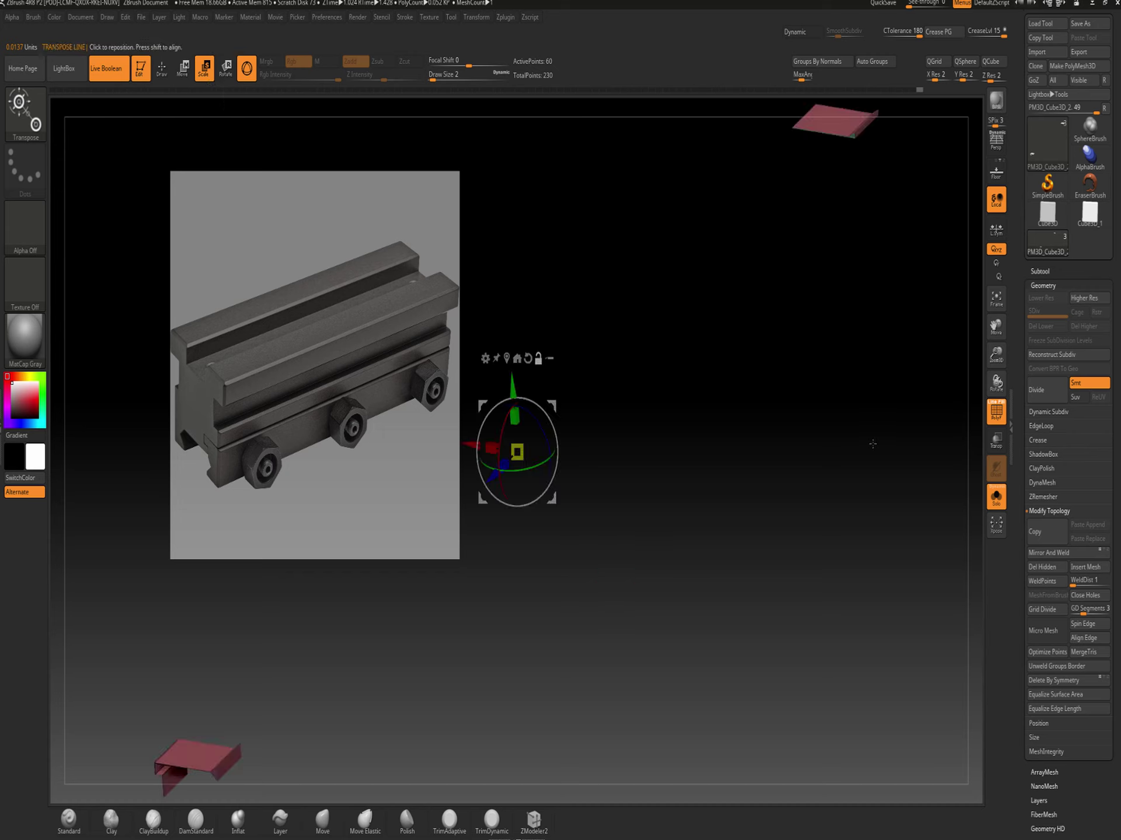
{"action": "mouse_move", "coordinate": [645, 536]}
{"action": "left_mouse_down"}
{"action": "mouse_move", "coordinate": [651, 510]}
{"action": "mouse_move", "coordinate": [637, 563]}
{"action": "mouse_move", "coordinate": [642, 533]}
{"action": "left_mouse_up"}
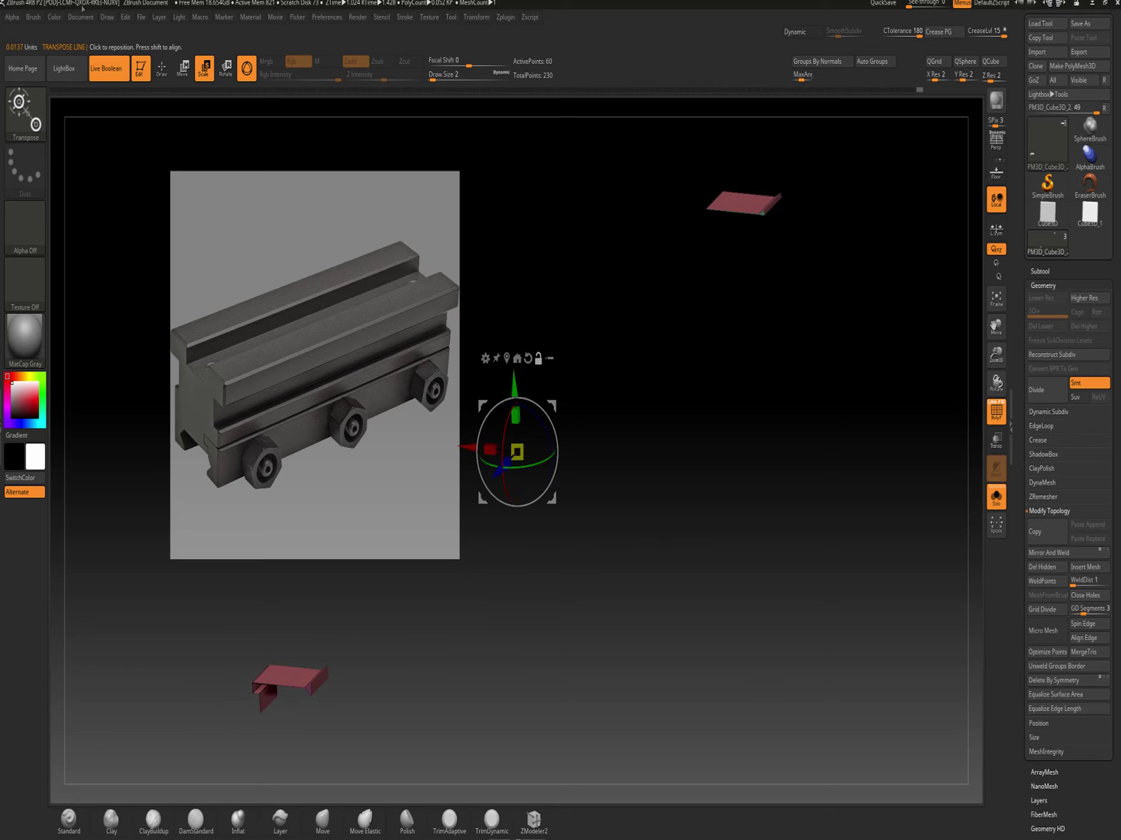
Isolate the nearer extruded piece with a SelectRect selection and delete the hidden piece at the far end
{"action": "left_click", "coordinate": [158, 74]}
{"action": "left_click_drag", "start_coordinate": [221, 622], "coordinate": [378, 744], "text": "ctrl+shift"}
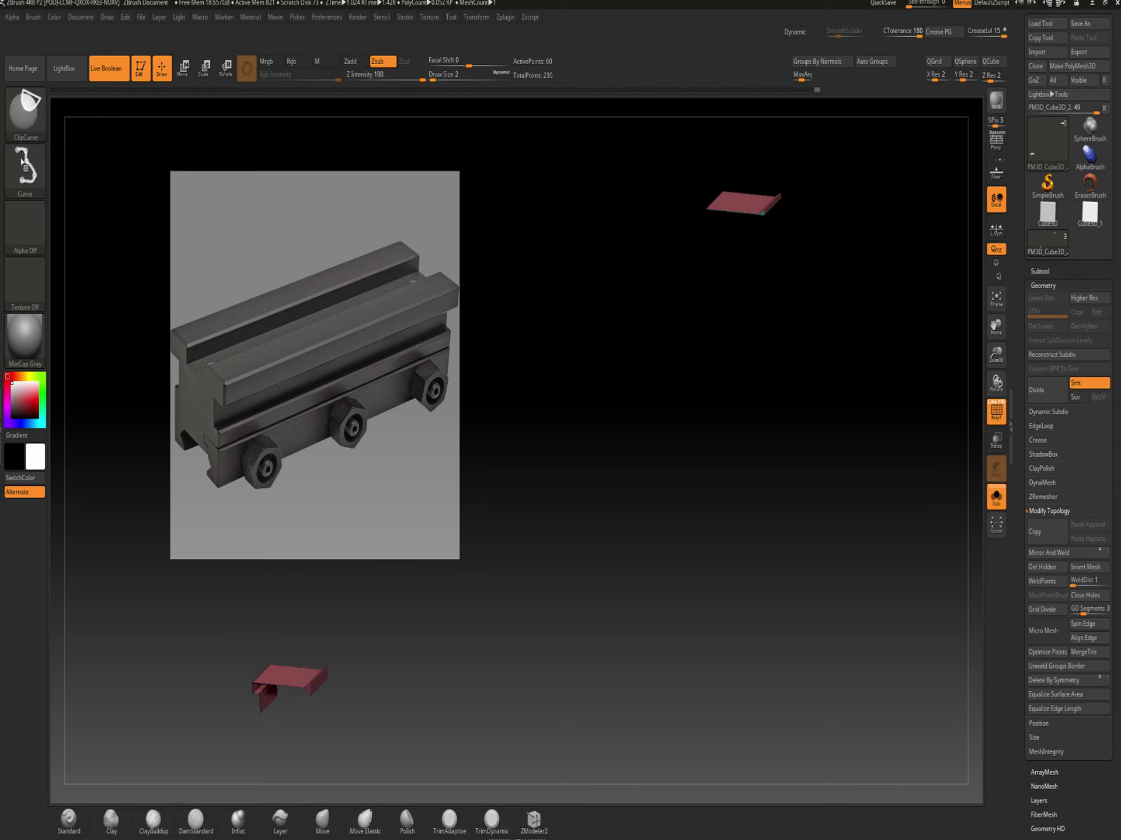
{"action": "left_click", "coordinate": [25, 111], "text": "ctrl+shift"}
{"action": "left_click", "coordinate": [122, 123]}
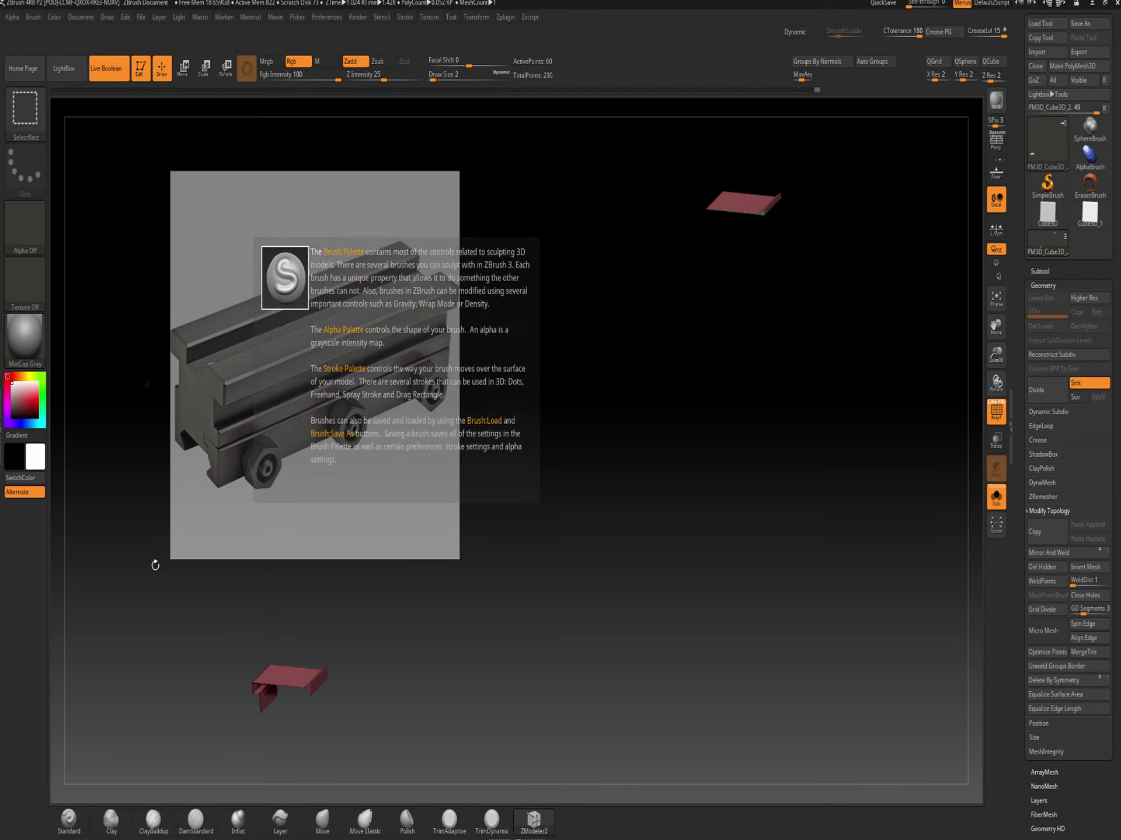
{"action": "mouse_move", "coordinate": [157, 593]}
{"action": "left_mouse_down", "text": "ctrl+shift"}
{"action": "mouse_move", "coordinate": [172, 612]}
{"action": "mouse_move", "coordinate": [432, 748]}
{"action": "left_mouse_up", "text": "ctrl+shift"}
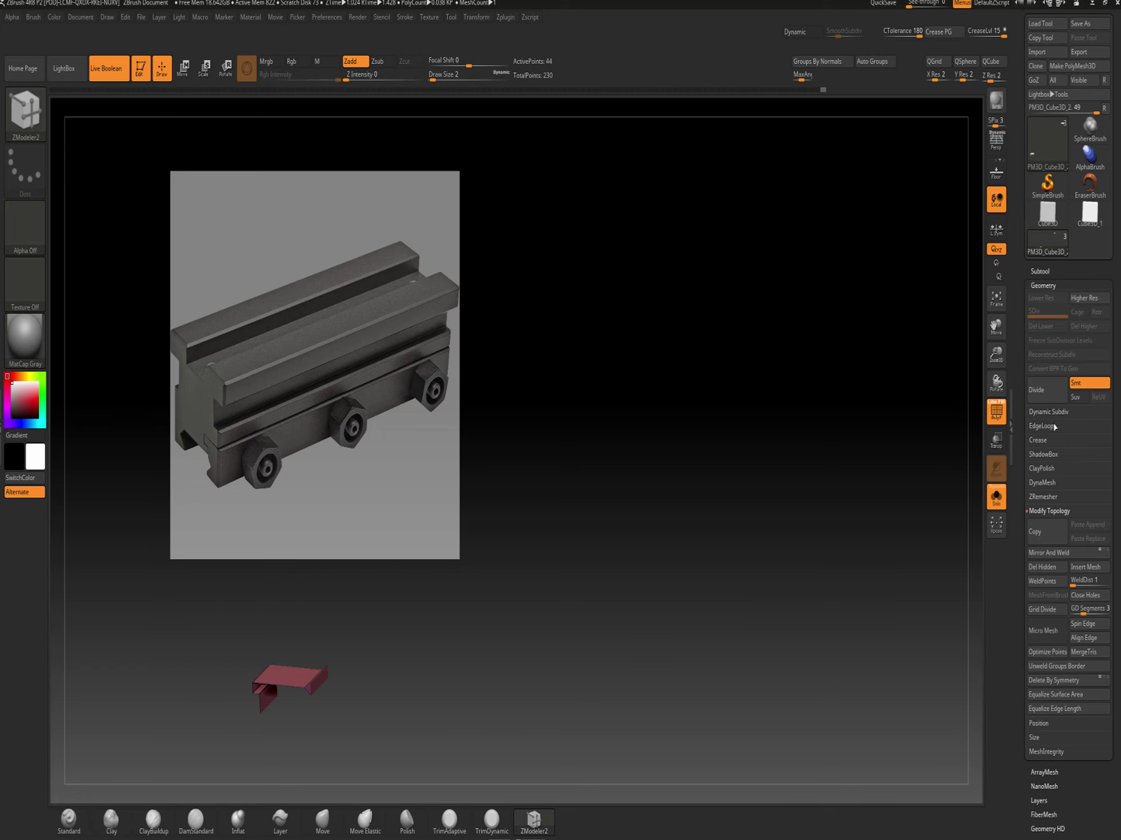
{"action": "left_click", "coordinate": [1036, 582]}
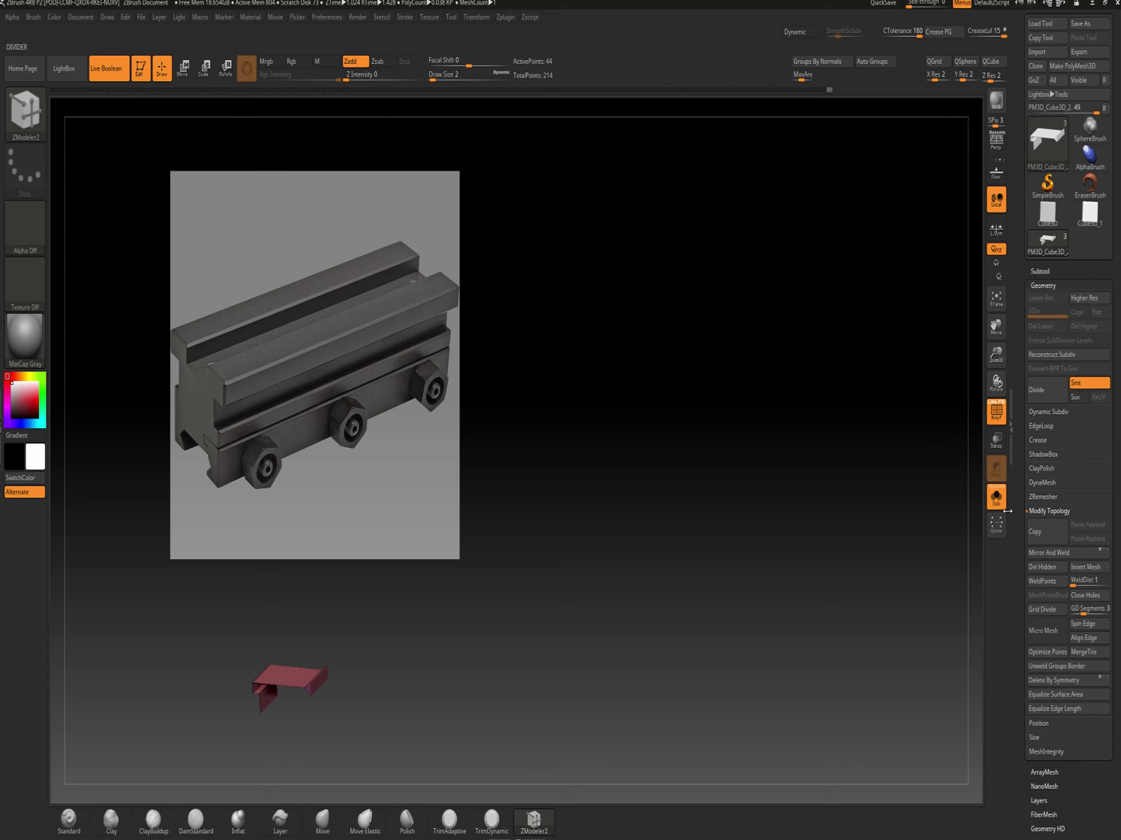
Turn off Solo to show the full rail and center the move gizmo on the remaining profile piece
{"action": "left_click", "coordinate": [995, 497]}
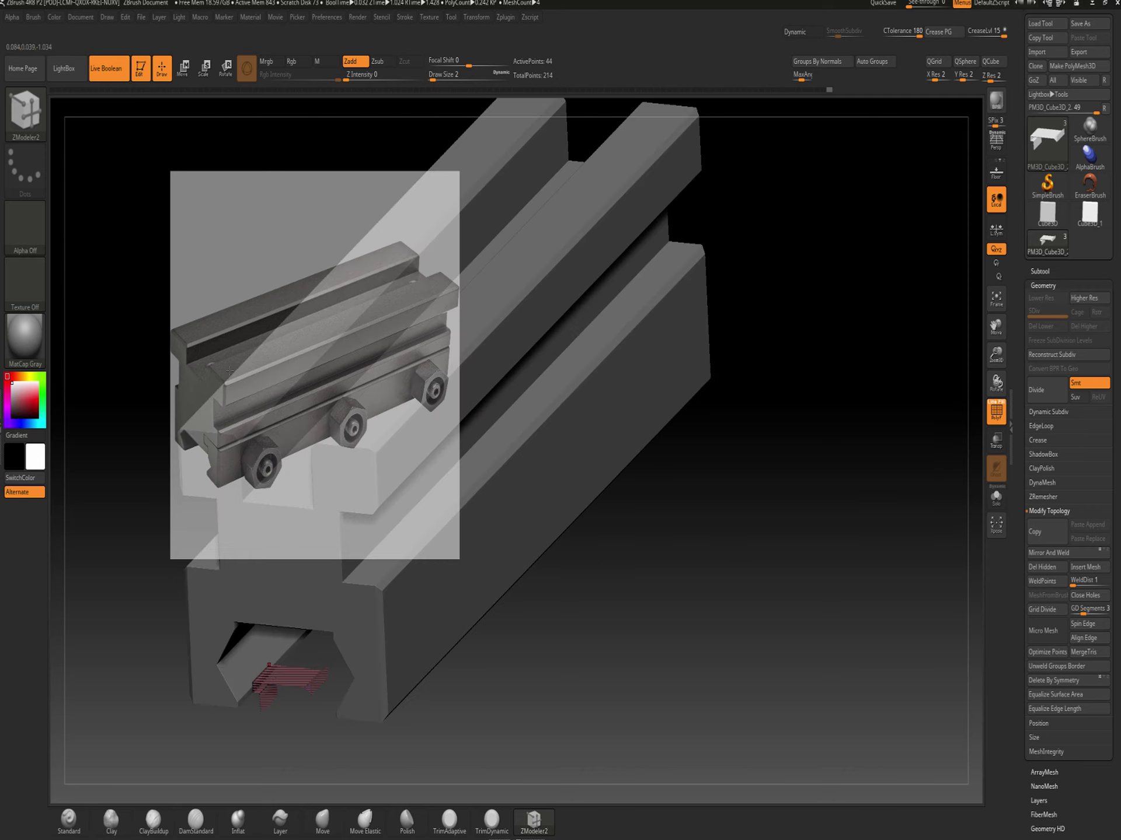
{"action": "key", "text": "w"}
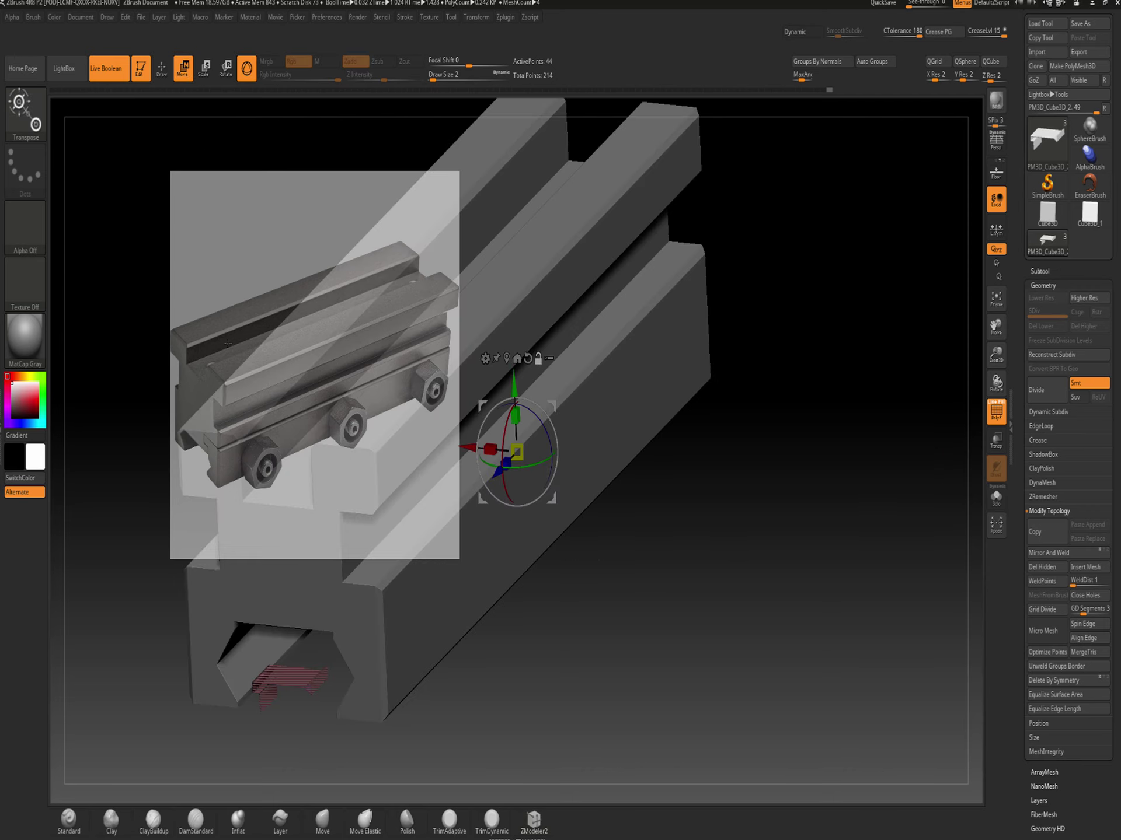
{"action": "left_click", "coordinate": [517, 358]}
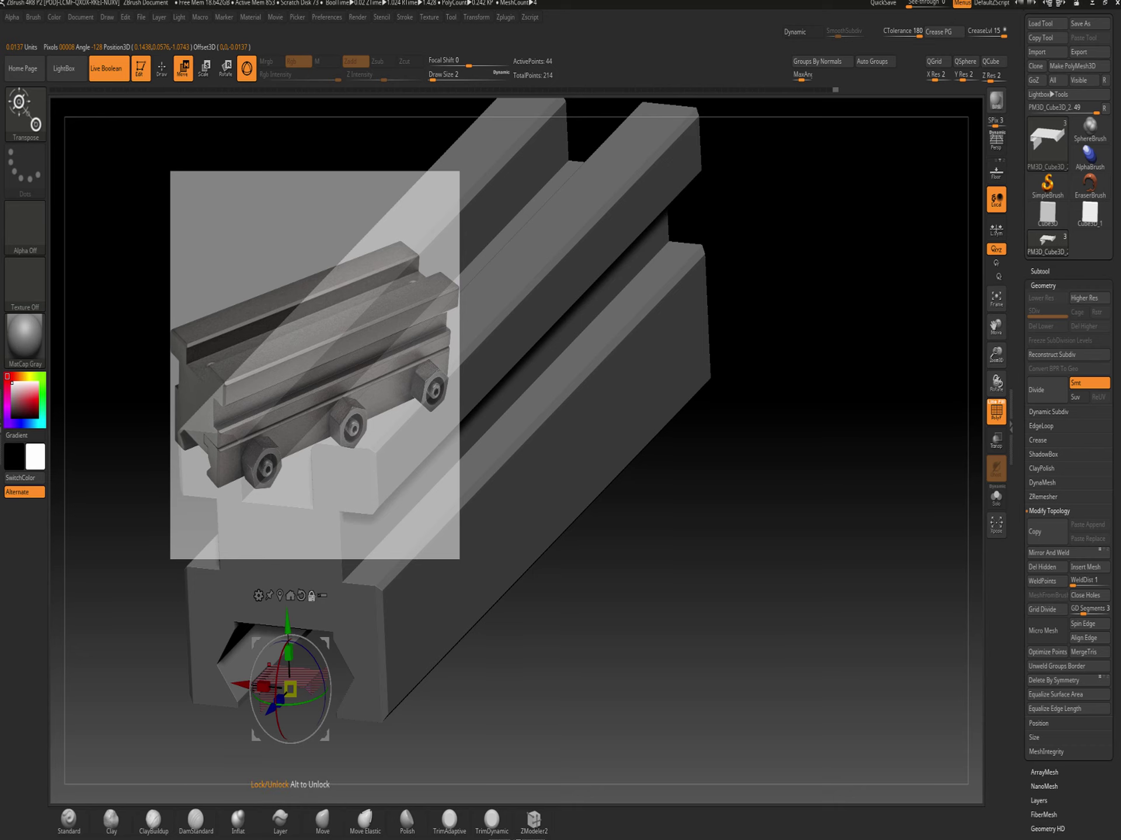
Move the profile piece along Z to the rail's middle and stretch it in Z along the rail's full length
{"action": "mouse_move", "coordinate": [507, 693]}
{"action": "left_mouse_down"}
{"action": "mouse_move", "coordinate": [519, 689]}
{"action": "mouse_move", "coordinate": [498, 713]}
{"action": "left_mouse_up"}
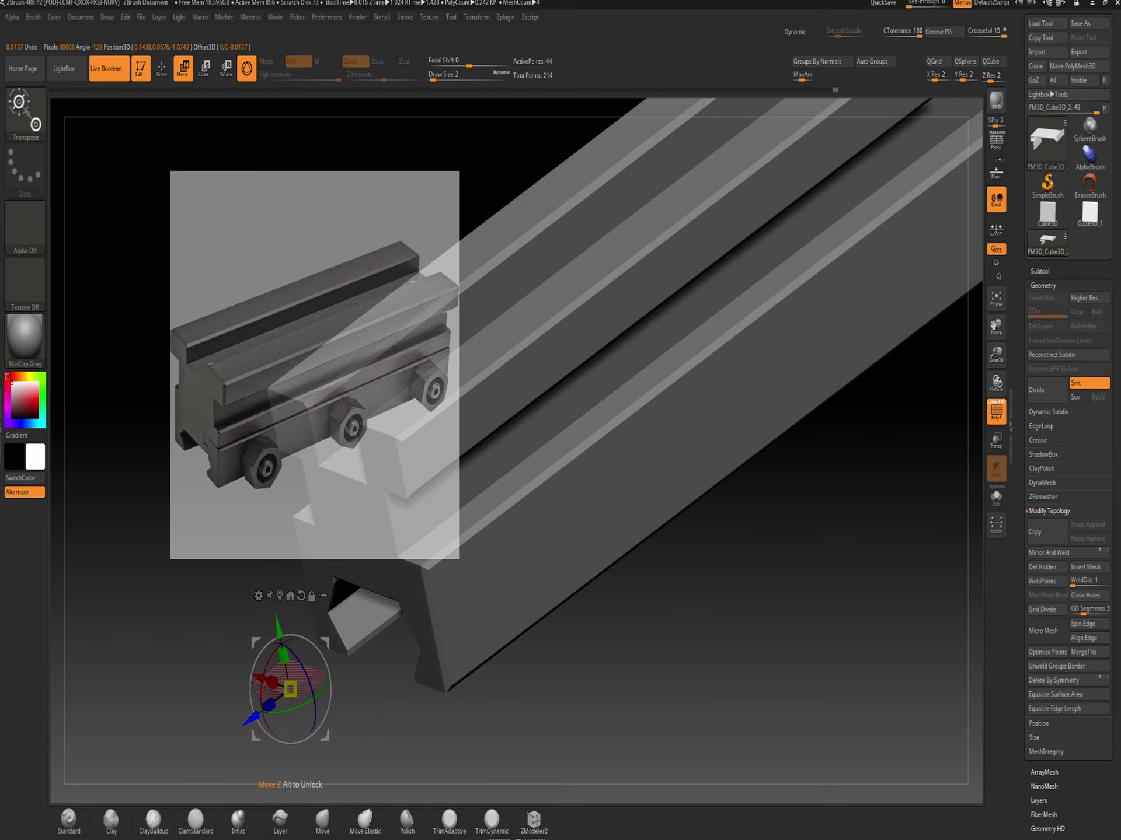
{"action": "mouse_move", "coordinate": [267, 708]}
{"action": "left_mouse_down"}
{"action": "mouse_move", "coordinate": [301, 691]}
{"action": "mouse_move", "coordinate": [344, 588]}
{"action": "mouse_move", "coordinate": [446, 569]}
{"action": "mouse_move", "coordinate": [729, 362]}
{"action": "mouse_move", "coordinate": [412, 617]}
{"action": "left_mouse_up"}
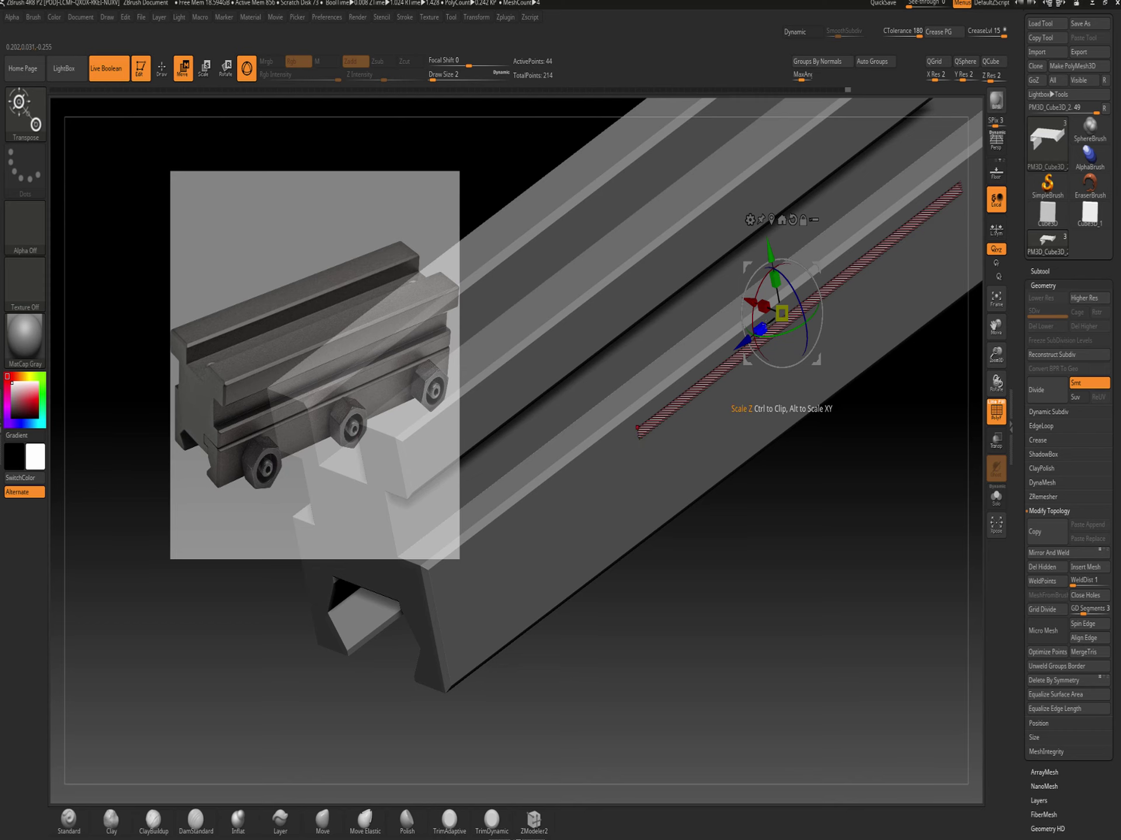
{"action": "mouse_move", "coordinate": [759, 330]}
{"action": "left_mouse_down"}
{"action": "mouse_move", "coordinate": [445, 542]}
{"action": "mouse_move", "coordinate": [480, 517]}
{"action": "left_mouse_up"}
Turn off the polyframe and inspect the stepped seam cut along the rail's side and in its end profile
{"action": "left_click", "coordinate": [994, 414]}
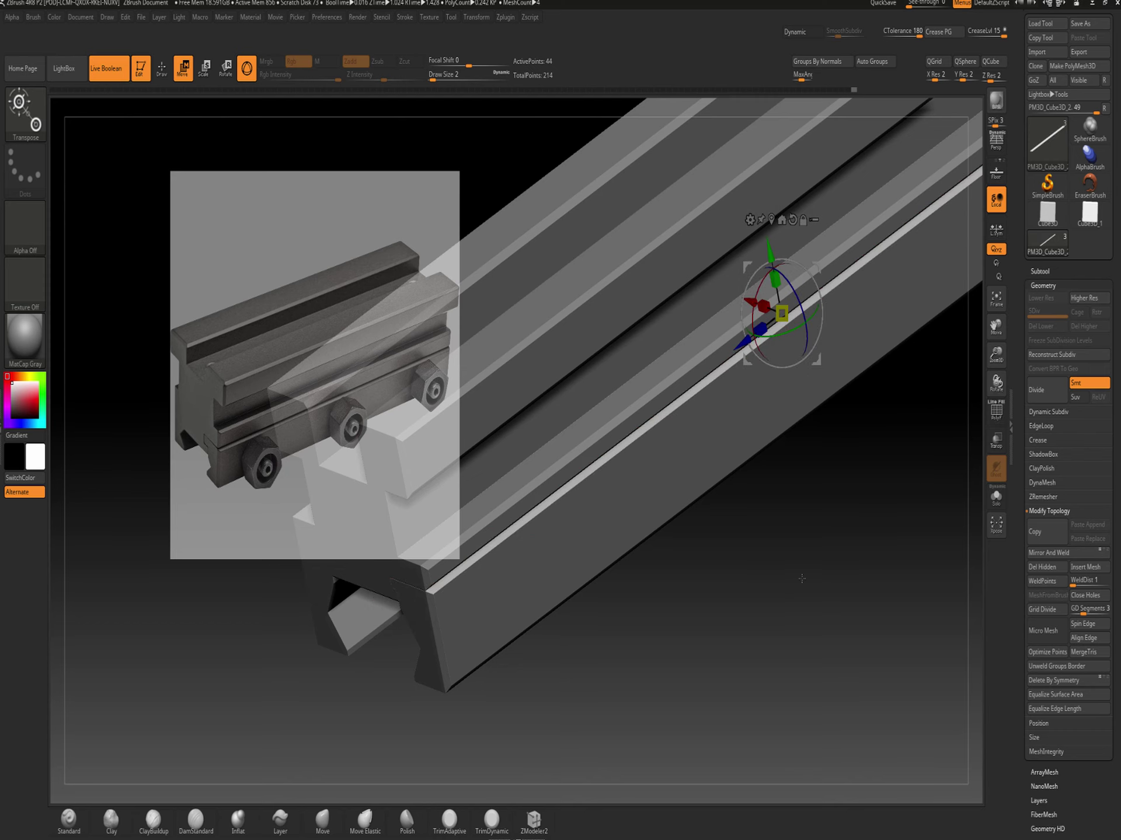
{"action": "left_click_drag", "start_coordinate": [802, 577], "coordinate": [815, 566]}
{"action": "left_click_drag", "start_coordinate": [865, 482], "coordinate": [408, 689]}
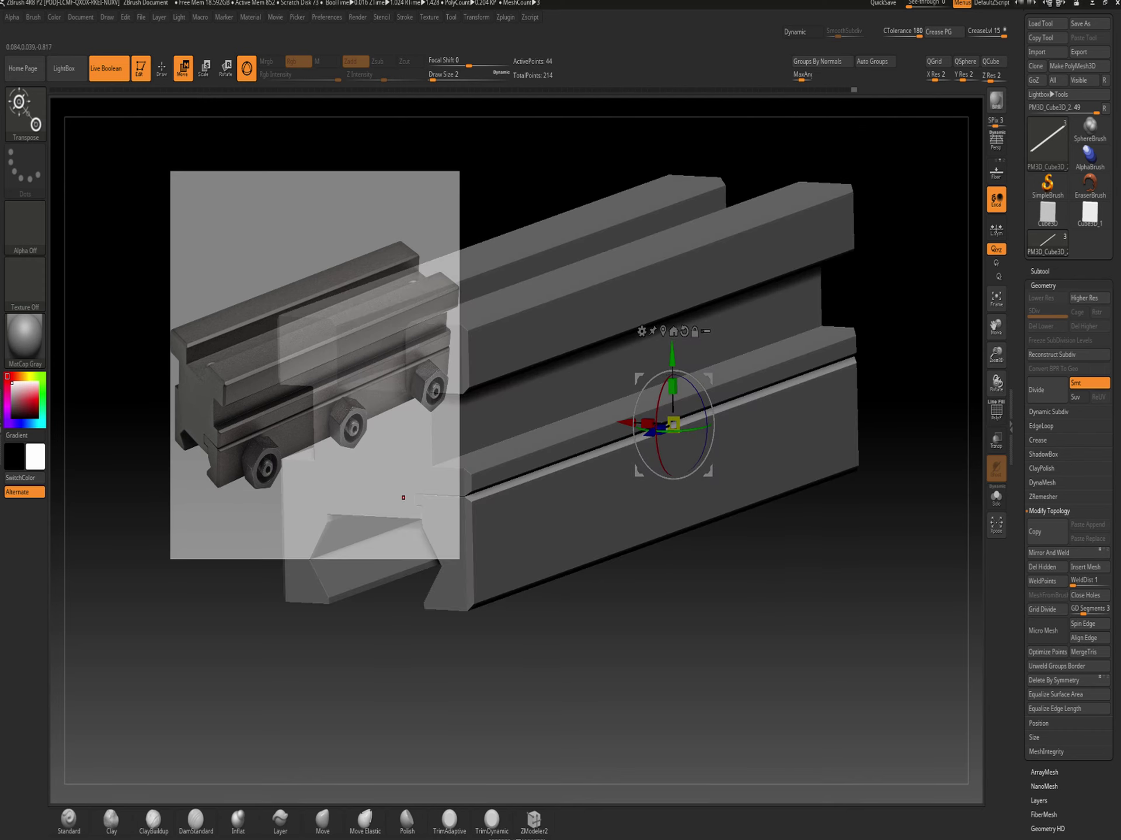
{"action": "left_click", "coordinate": [163, 69]}
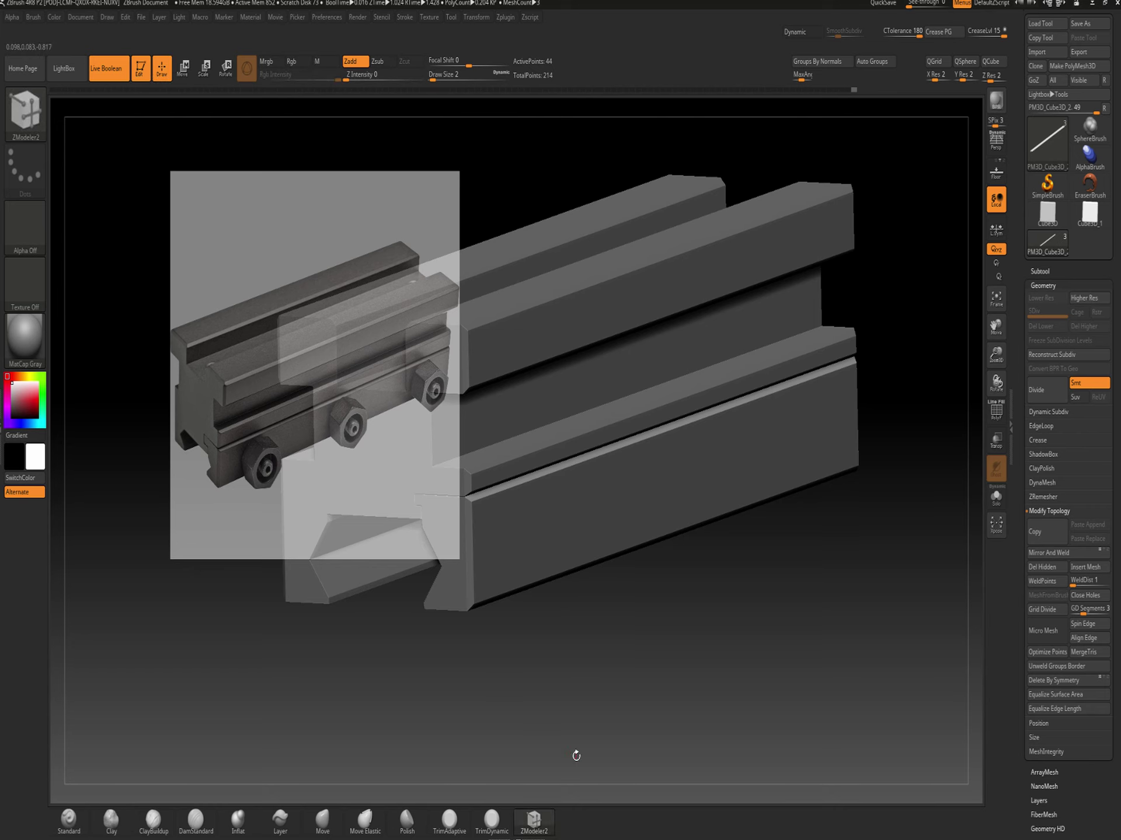
{"action": "mouse_move", "coordinate": [586, 725]}
{"action": "left_mouse_down", "text": "alt"}
{"action": "mouse_move", "coordinate": [585, 712]}
{"action": "mouse_move", "coordinate": [574, 737]}
{"action": "mouse_move", "coordinate": [593, 655]}
{"action": "mouse_move", "coordinate": [642, 671]}
{"action": "mouse_move", "coordinate": [599, 648]}
{"action": "mouse_move", "coordinate": [767, 639]}
{"action": "mouse_move", "coordinate": [762, 617]}
{"action": "mouse_move", "coordinate": [834, 559]}
{"action": "mouse_move", "coordinate": [736, 659]}
{"action": "left_mouse_up", "text": "alt"}
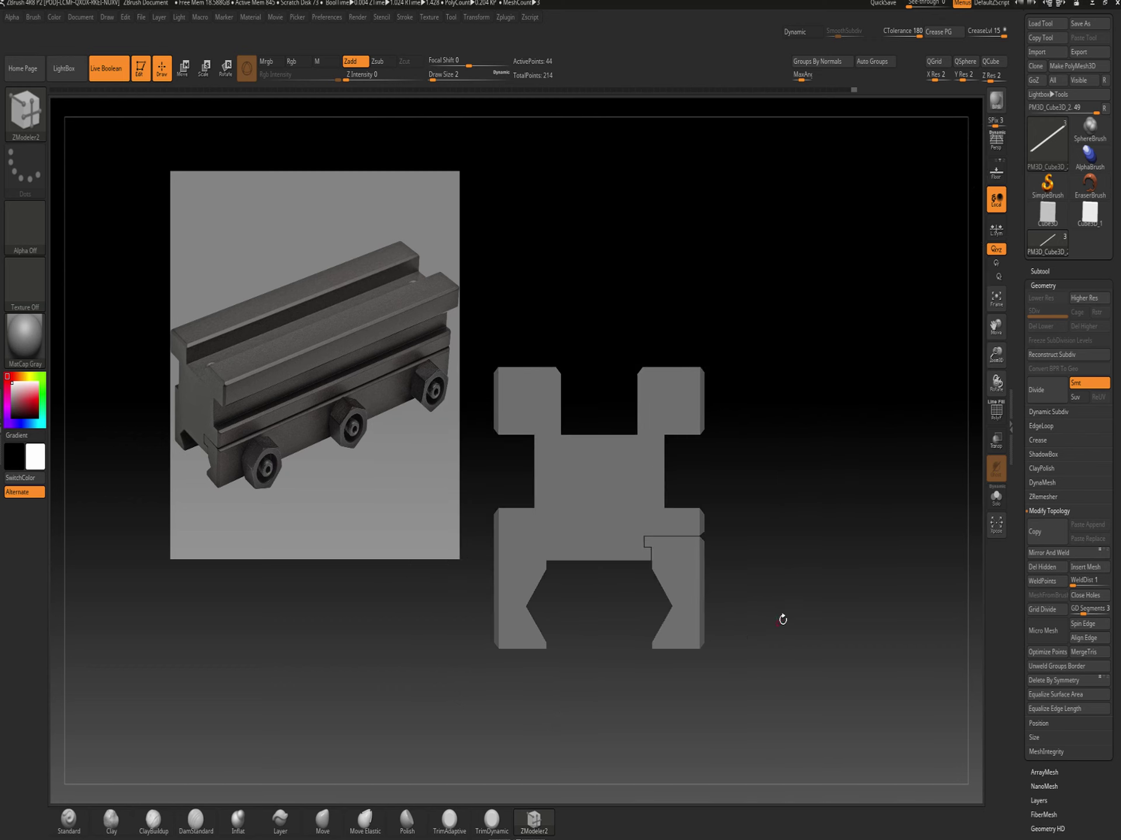
{"action": "left_click_drag", "start_coordinate": [802, 581], "coordinate": [801, 584]}
{"action": "left_click_drag", "start_coordinate": [797, 393], "coordinate": [825, 453], "text": "alt"}
Mask the hexagonal groove cutter except its top edge, move that edge down to where the angled sides begin, and clear the mask
{"action": "left_click", "coordinate": [1057, 271]}
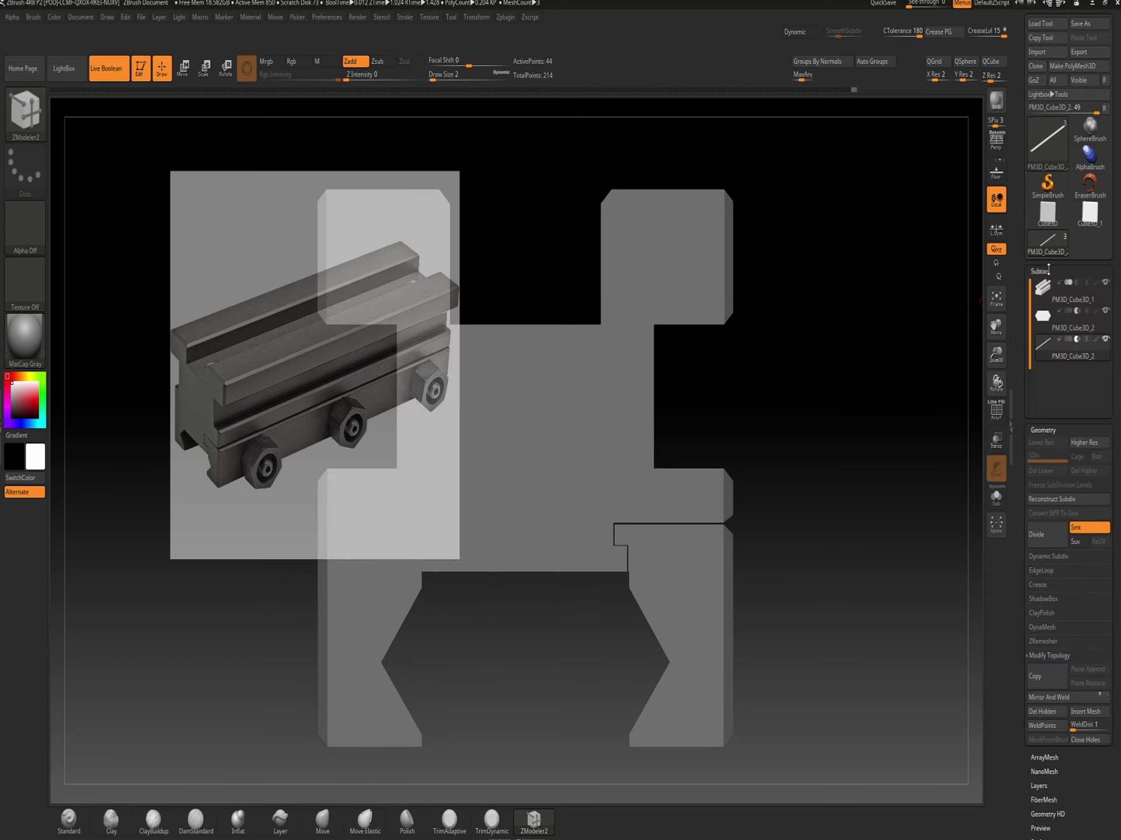
{"action": "left_click", "coordinate": [1058, 325]}
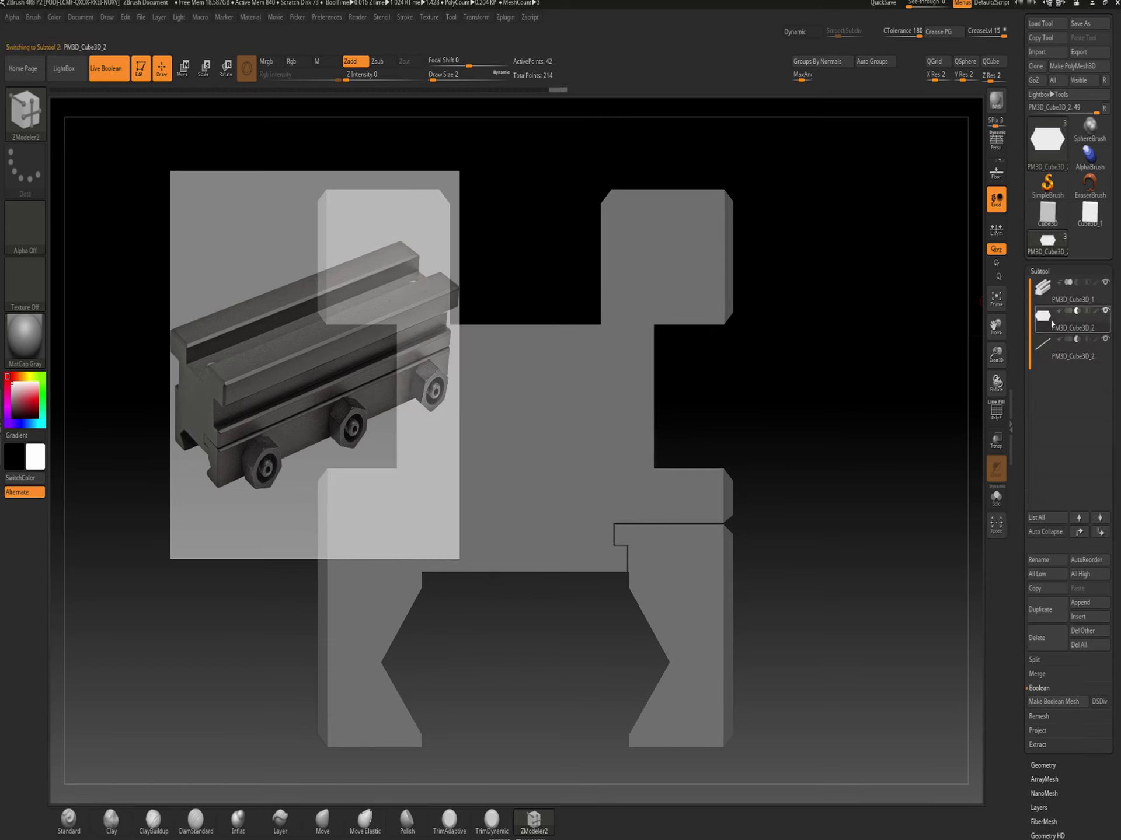
{"action": "left_click", "coordinate": [996, 410]}
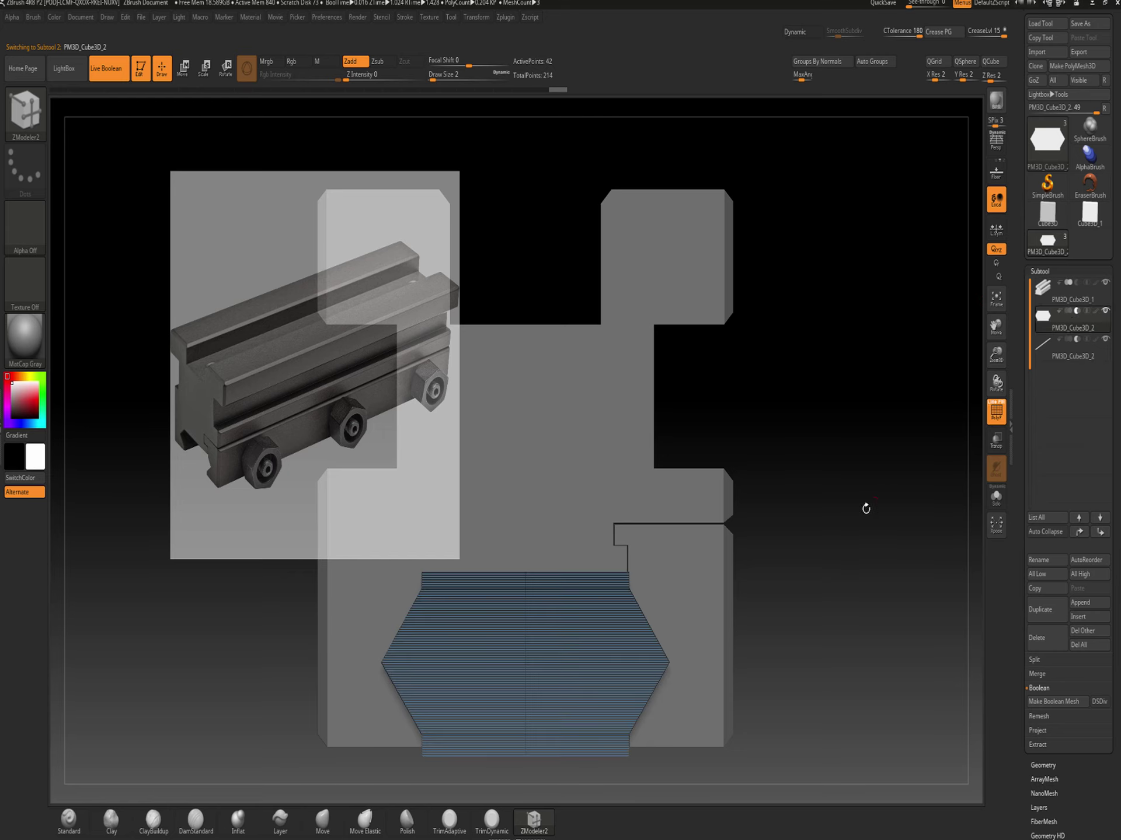
{"action": "right_click_drag", "start_coordinate": [865, 510], "coordinate": [960, 401], "text": "alt"}
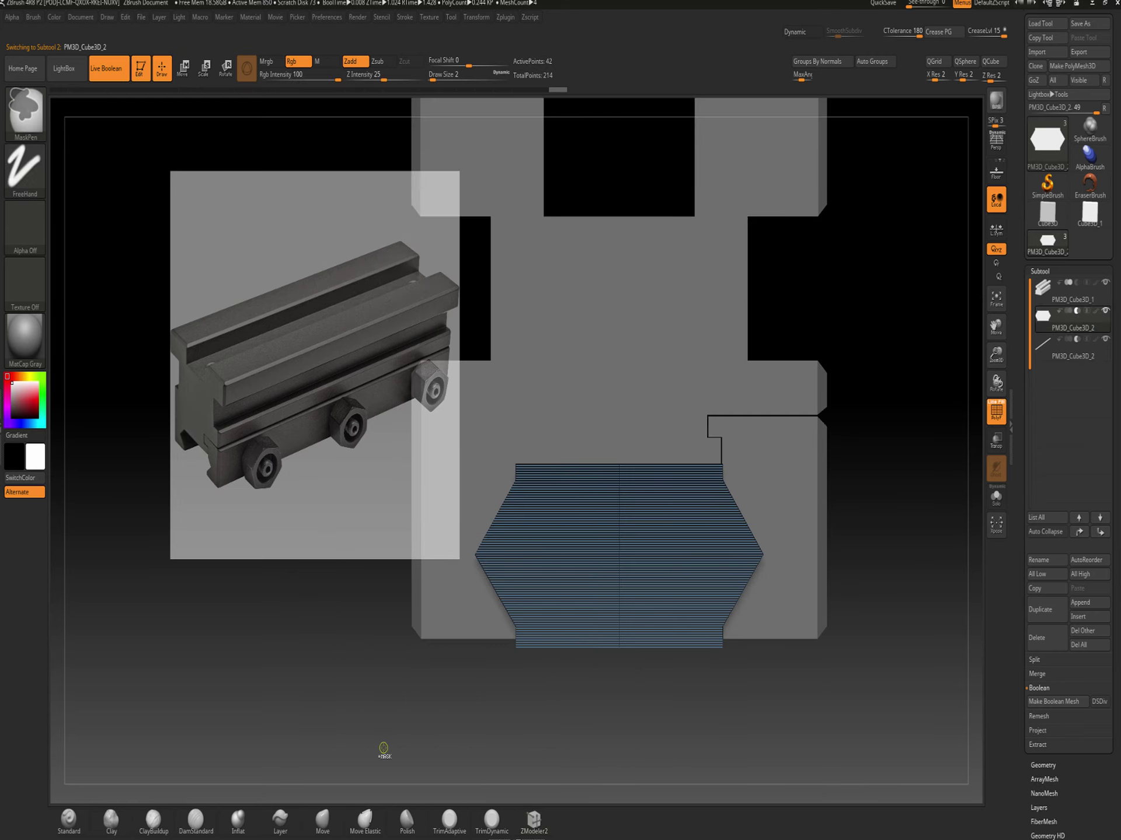
{"action": "mouse_move", "coordinate": [383, 747]}
{"action": "left_mouse_down", "text": "ctrl"}
{"action": "mouse_move", "coordinate": [775, 577]}
{"action": "mouse_move", "coordinate": [863, 465]}
{"action": "mouse_move", "coordinate": [859, 485]}
{"action": "left_mouse_up", "text": "ctrl"}
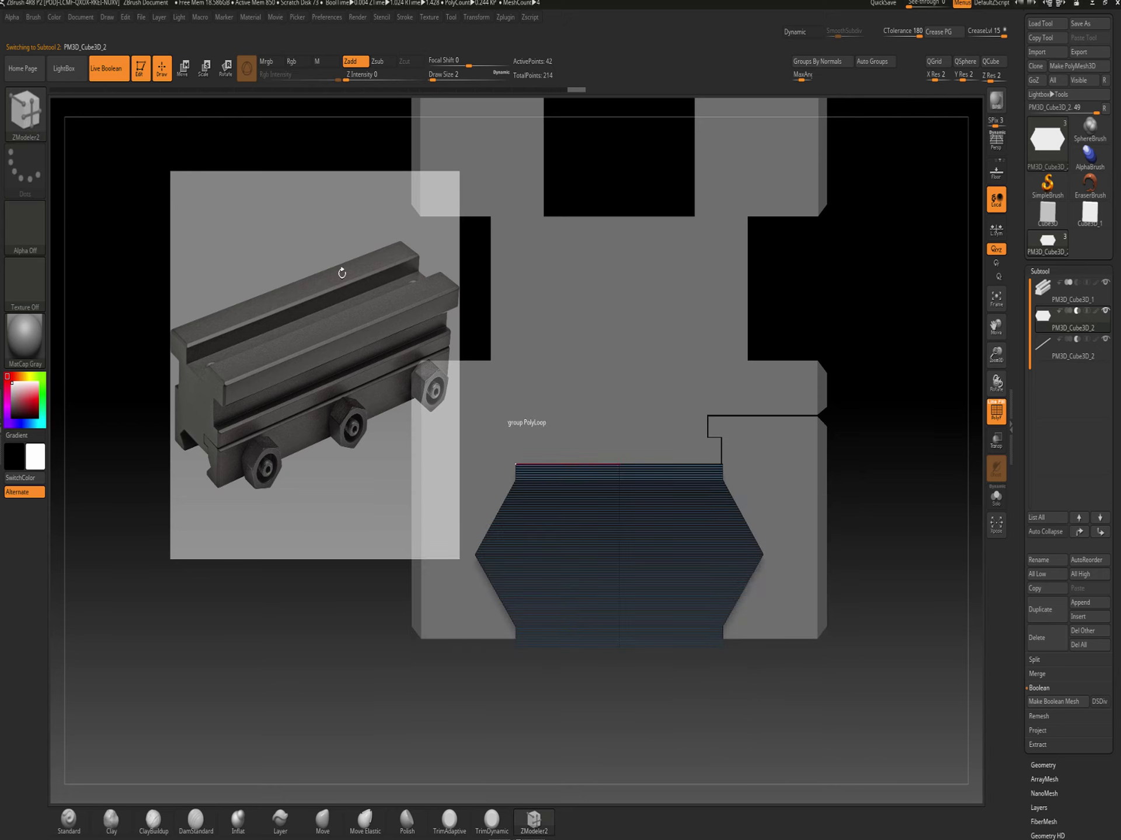
{"action": "left_click", "coordinate": [182, 67]}
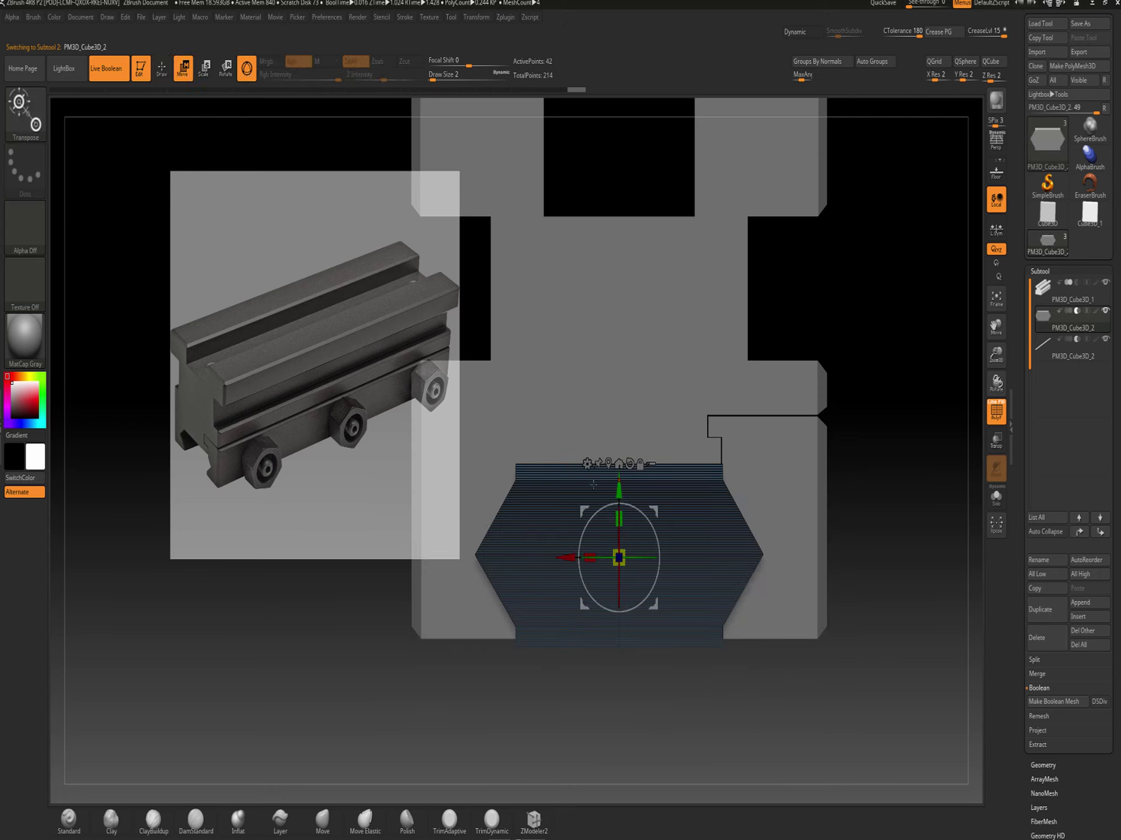
{"action": "left_click_drag", "start_coordinate": [619, 492], "coordinate": [619, 503]}
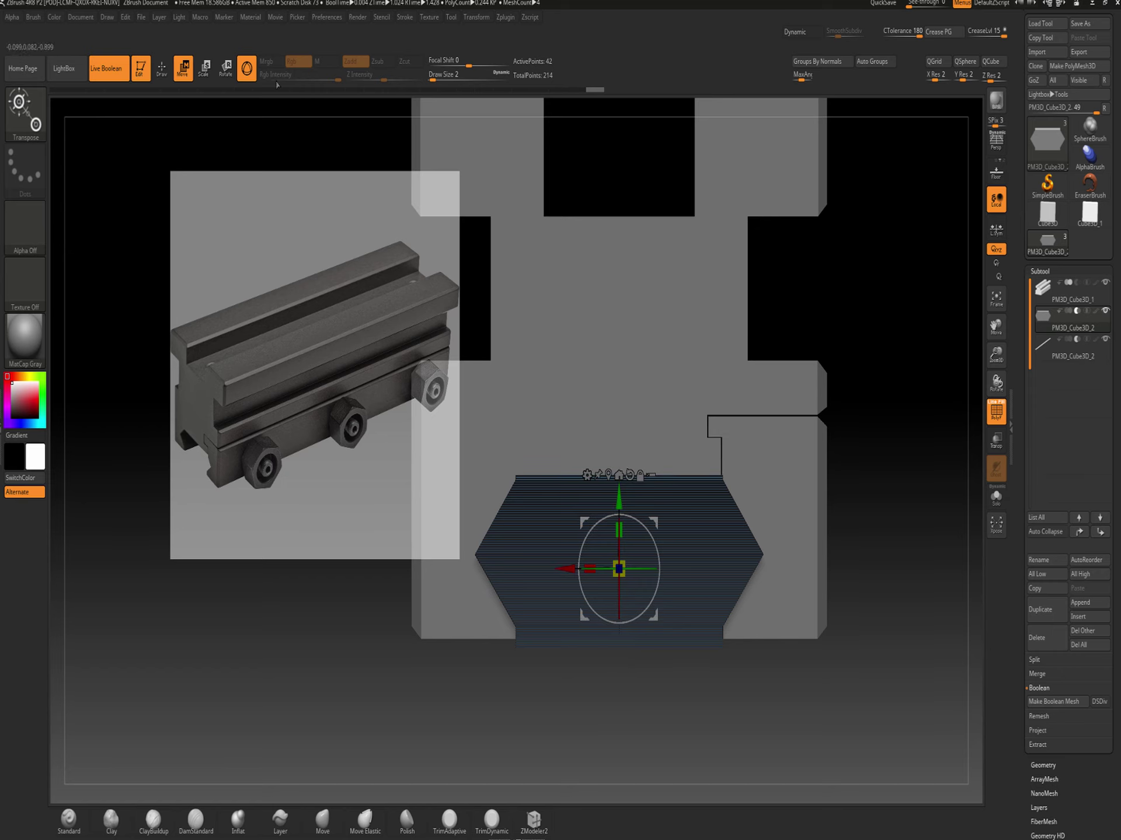
{"action": "left_click", "coordinate": [162, 68]}
{"action": "left_click", "coordinate": [915, 334], "text": "ctrl"}
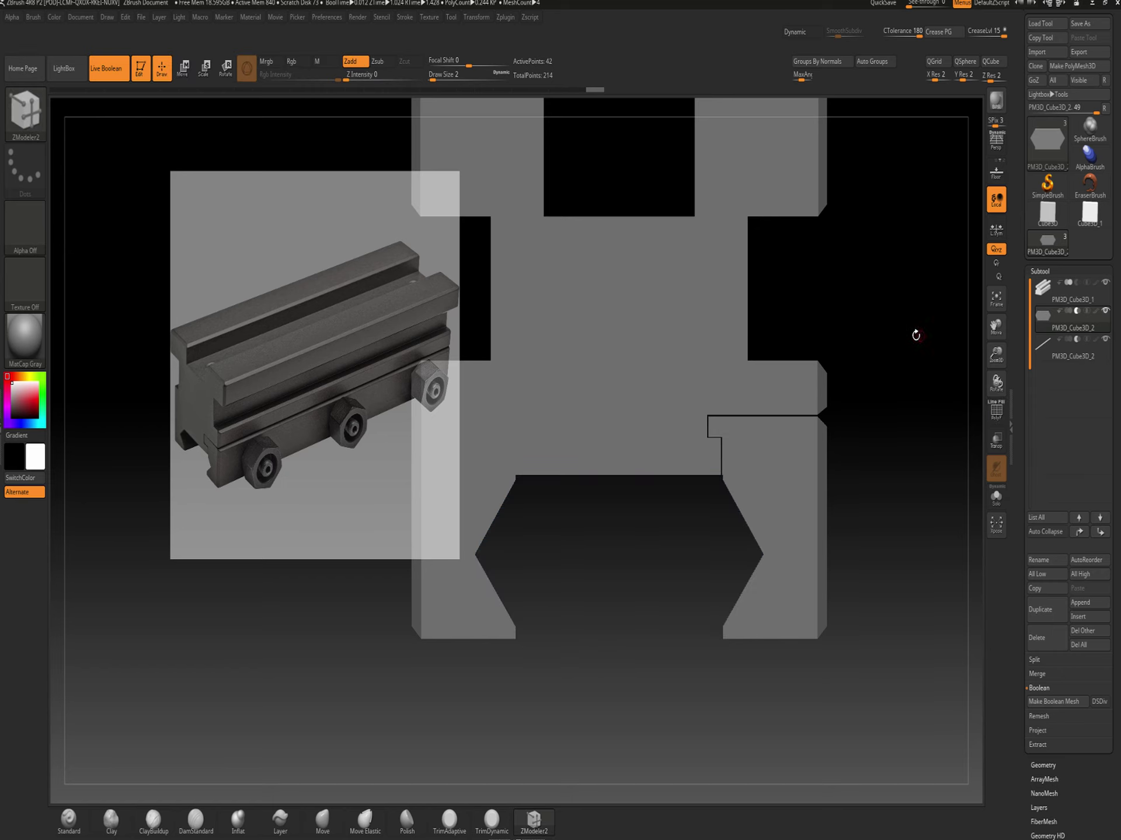
Append a cube as a new subtool and make it active
{"action": "left_click_drag", "start_coordinate": [915, 334], "coordinate": [844, 356]}
{"action": "left_click_drag", "start_coordinate": [838, 567], "coordinate": [636, 624]}
{"action": "left_click_drag", "start_coordinate": [765, 715], "coordinate": [795, 688], "text": "shift"}
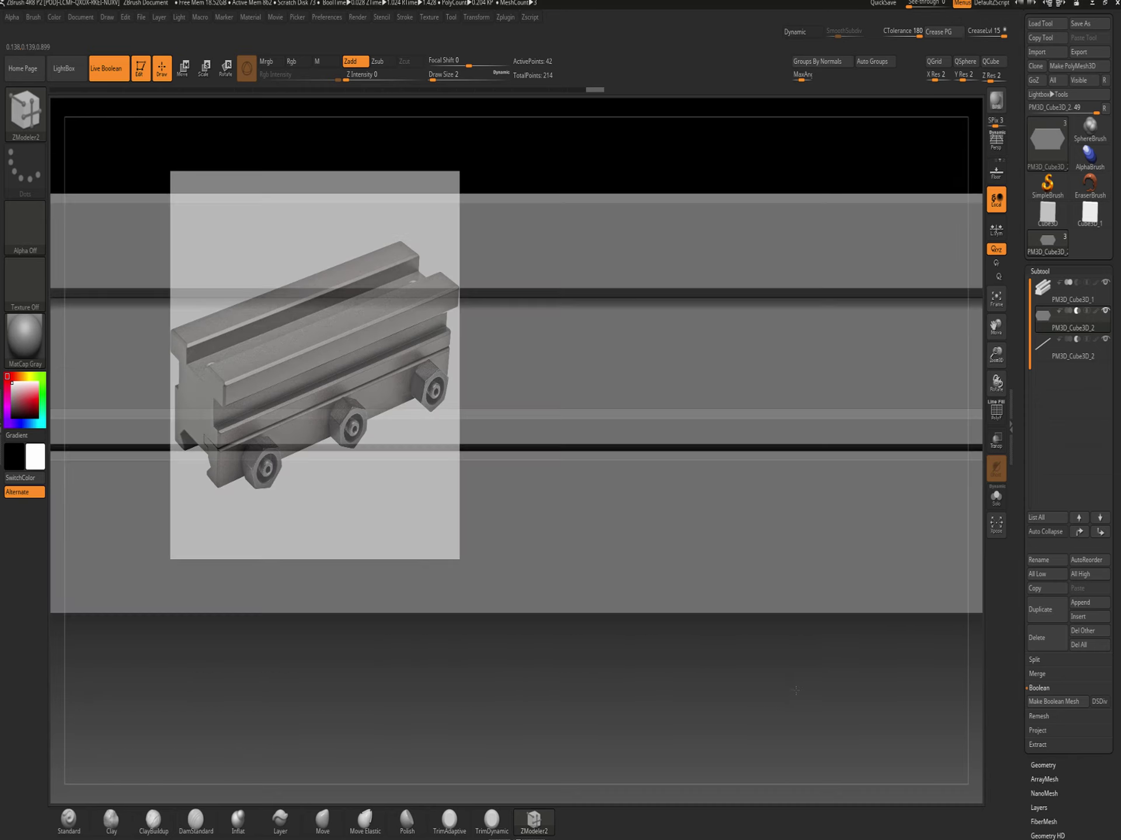
{"action": "left_click_drag", "start_coordinate": [636, 674], "coordinate": [683, 675]}
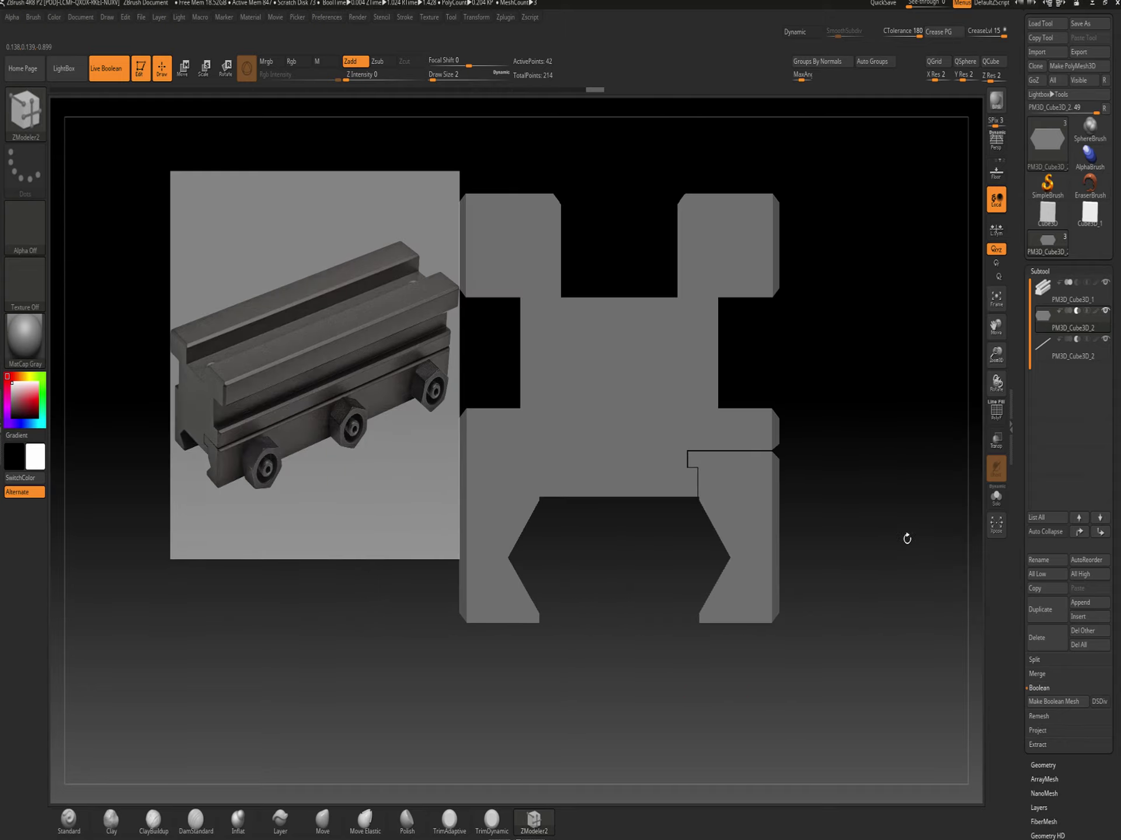
{"action": "left_click_drag", "start_coordinate": [869, 500], "coordinate": [800, 473], "text": "alt"}
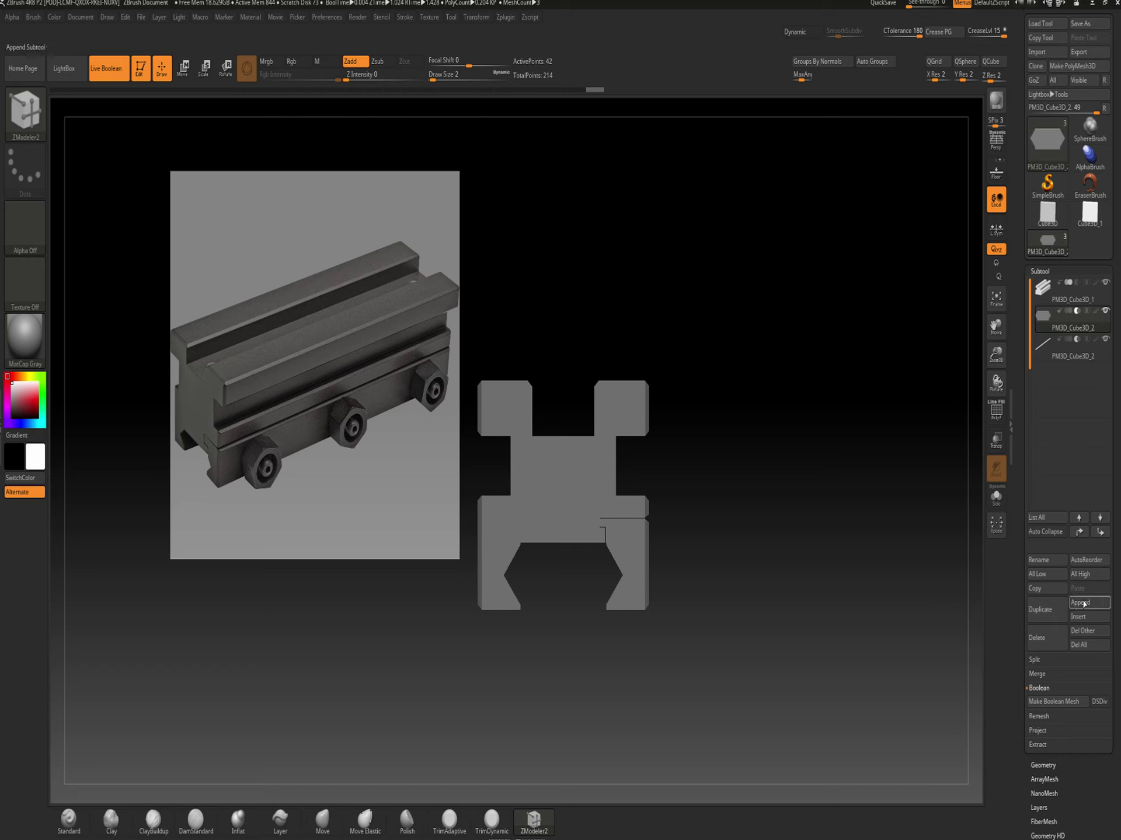
{"action": "left_click", "coordinate": [1080, 602]}
{"action": "left_click", "coordinate": [869, 605]}
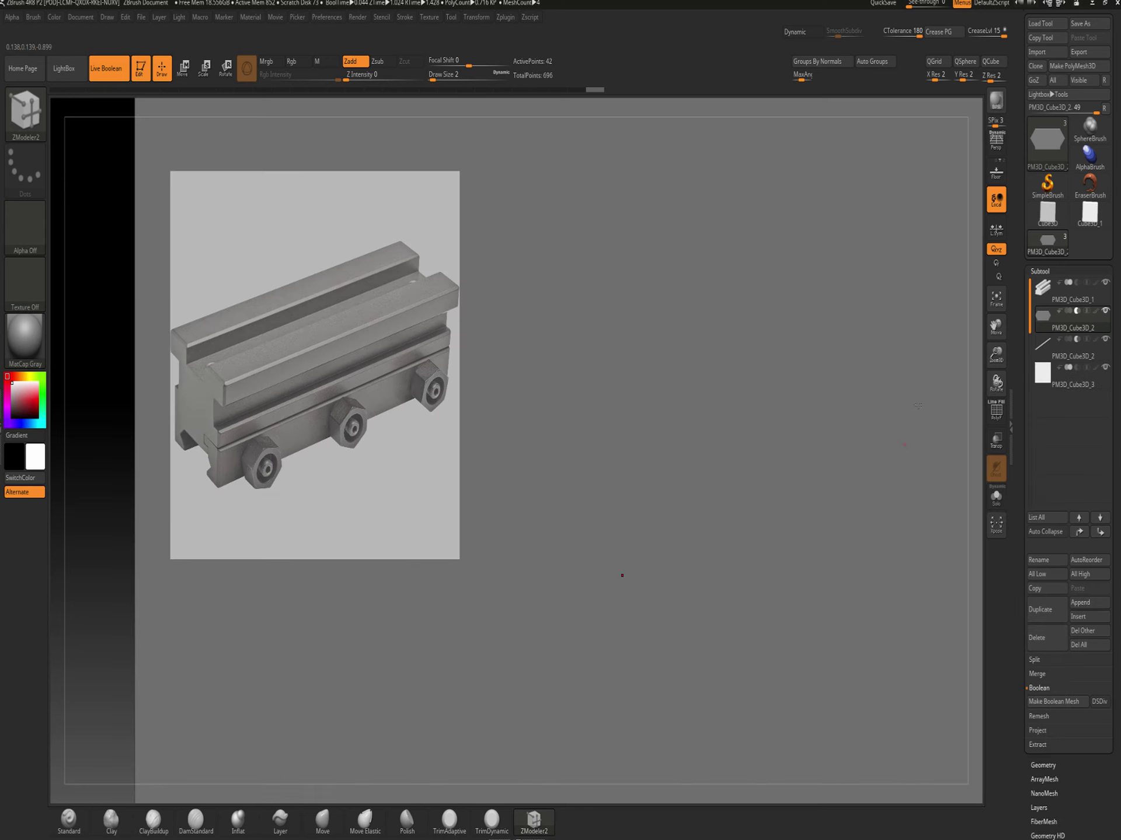
{"action": "mouse_move", "coordinate": [1058, 376]}
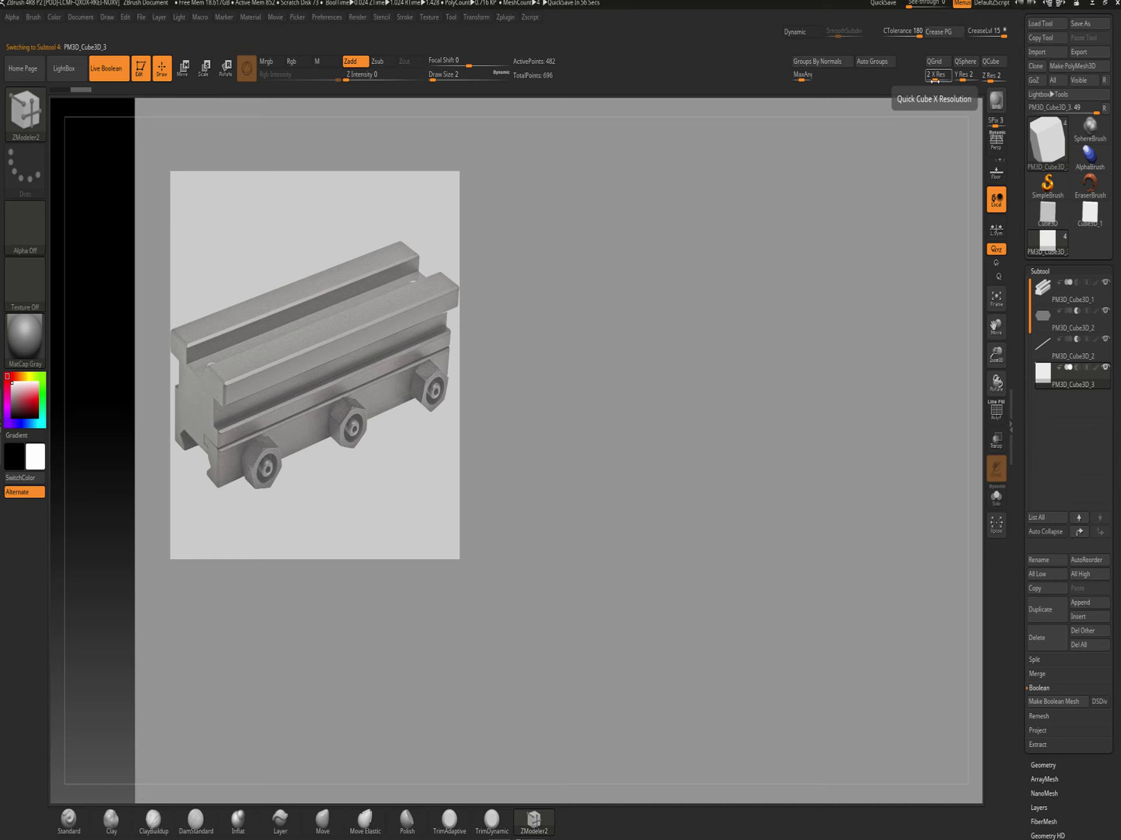
Set the quick primitive's X, Y and Z resolution to 6
{"action": "left_click", "coordinate": [935, 75]}
{"action": "type", "text": "6"}
{"action": "key", "text": "Return"}
{"action": "left_click", "coordinate": [963, 75]}
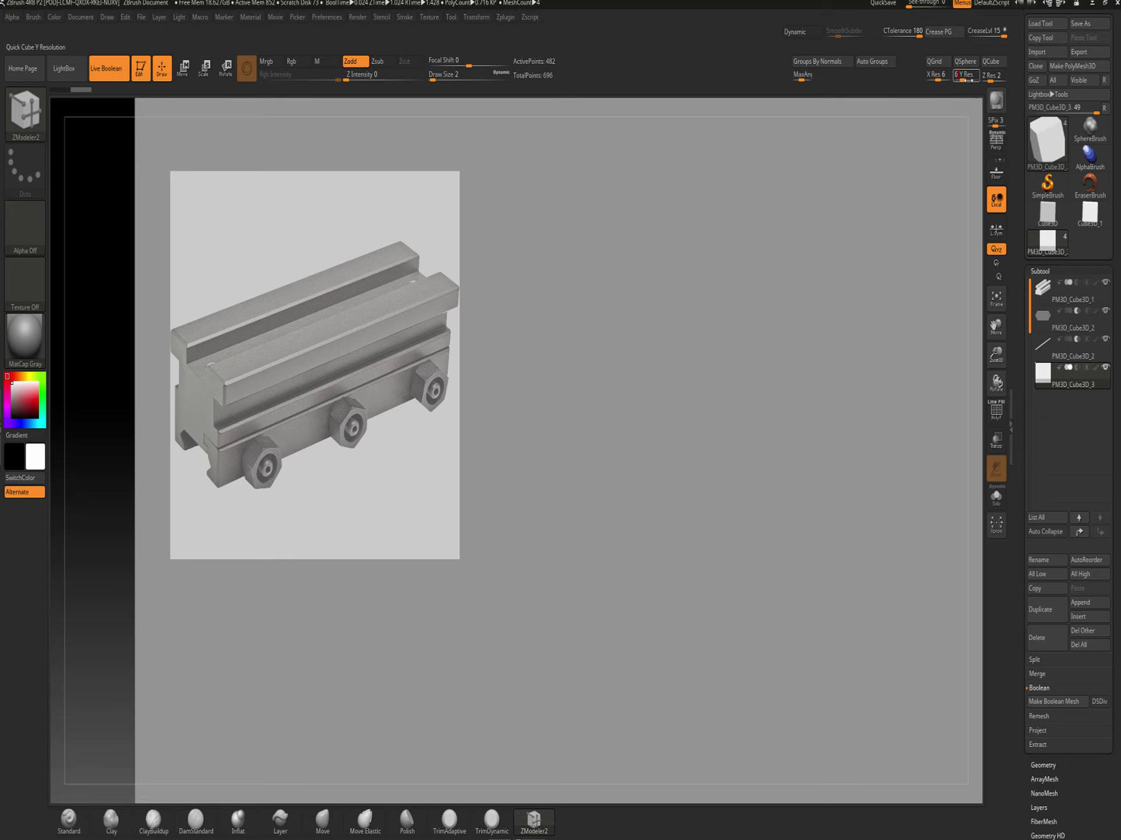
{"action": "type", "text": "6"}
{"action": "key", "text": "Return"}
{"action": "left_click", "coordinate": [990, 75]}
{"action": "key", "text": "Return"}
Show the floor grid and initialize the appended cube as an X-axis cylinder with QCyl X
{"action": "scroll", "coordinate": [1019, 583], "scroll_direction": "down", "scroll_amount": 8}
{"action": "left_click", "coordinate": [1039, 621]}
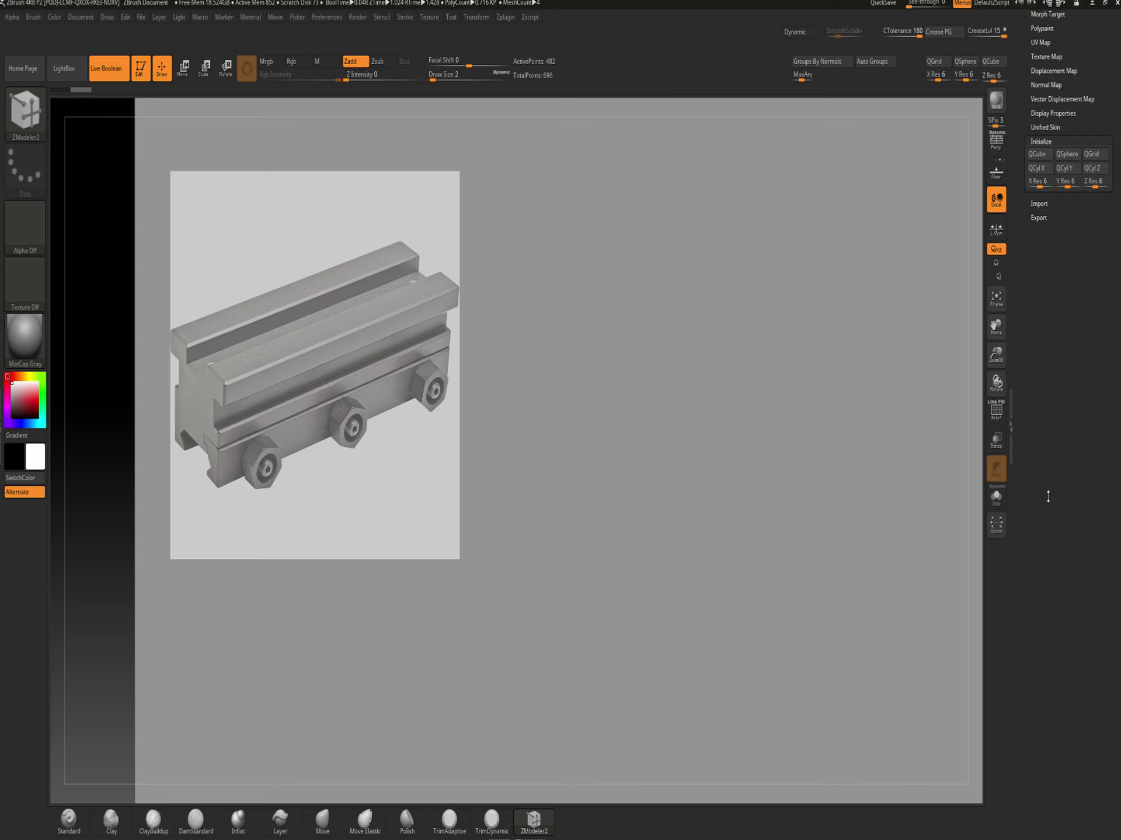
{"action": "left_click", "coordinate": [996, 172]}
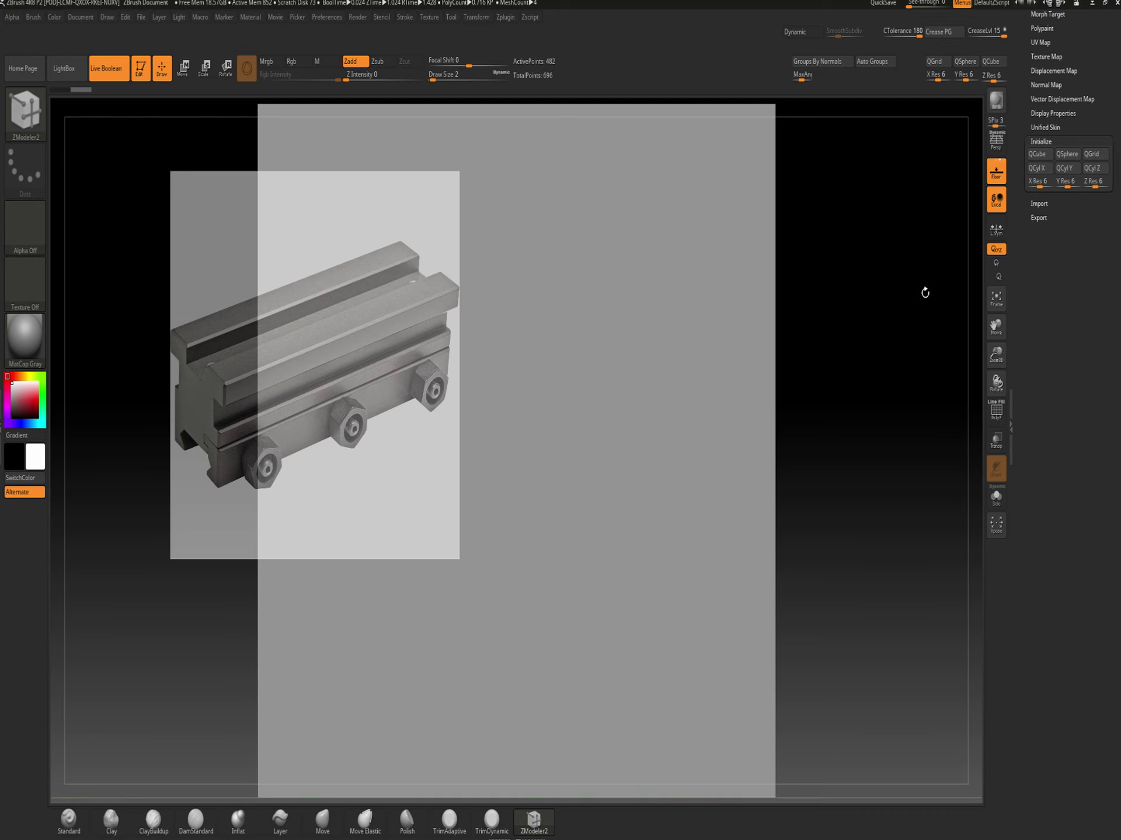
{"action": "left_click_drag", "start_coordinate": [908, 318], "coordinate": [903, 230]}
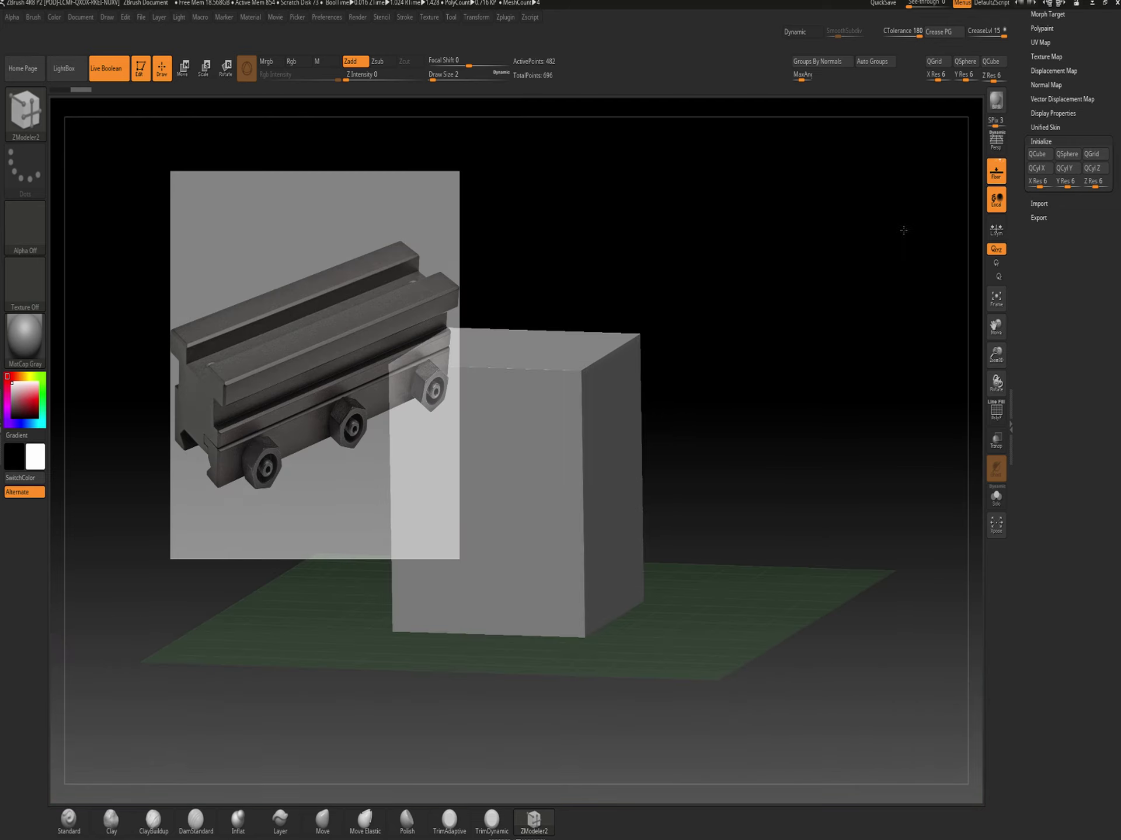
{"action": "mouse_move", "coordinate": [803, 404]}
{"action": "left_mouse_down"}
{"action": "mouse_move", "coordinate": [807, 353]}
{"action": "mouse_move", "coordinate": [800, 382]}
{"action": "left_mouse_up"}
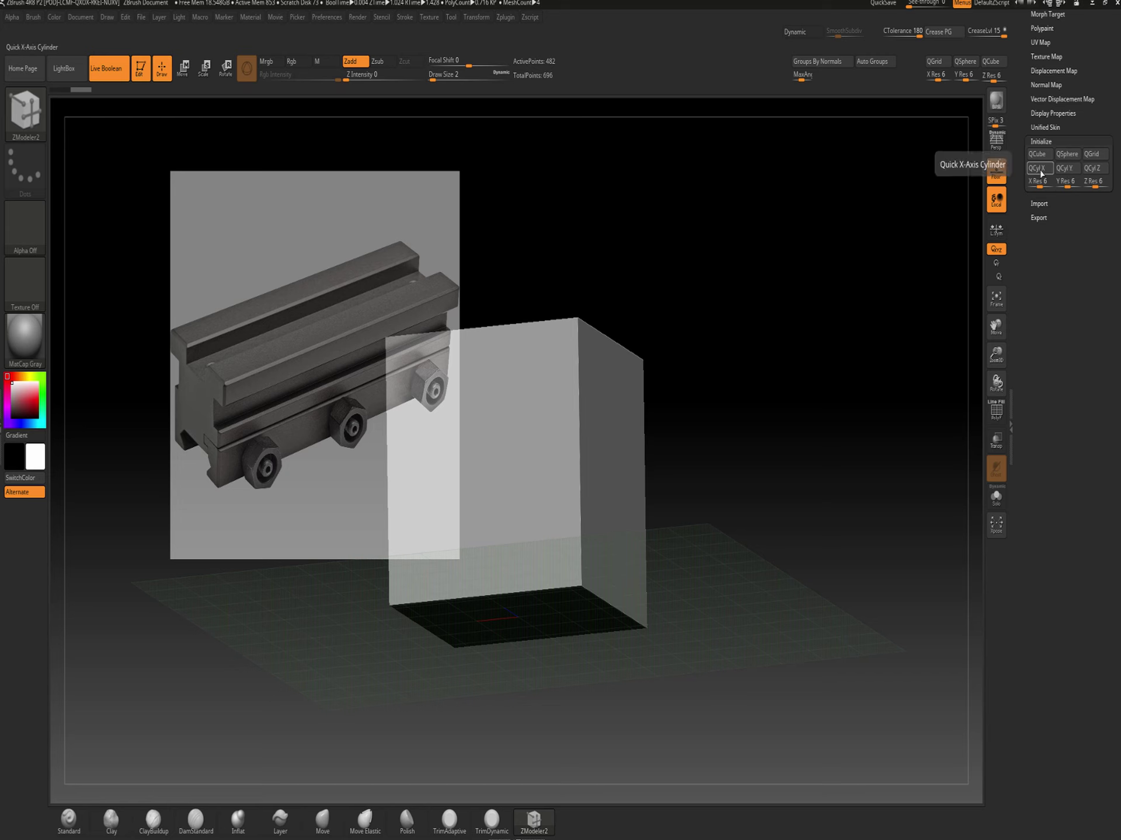
{"action": "left_click", "coordinate": [1041, 172]}
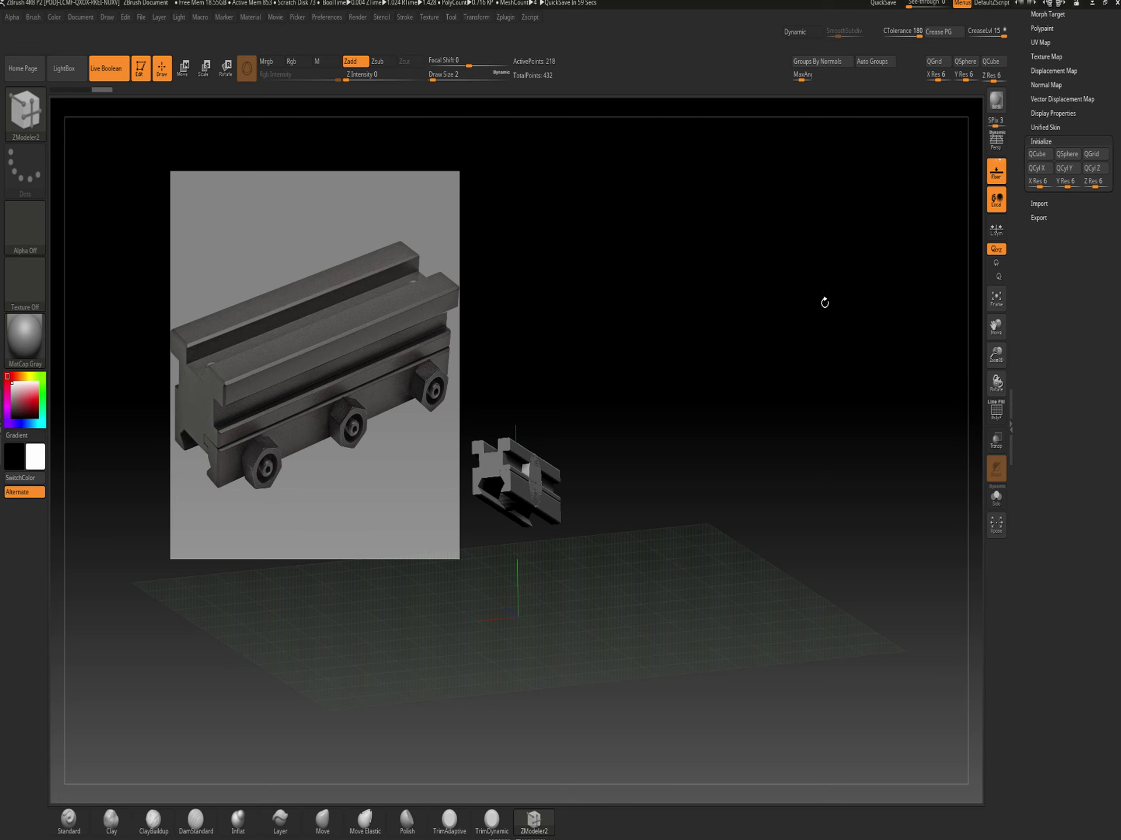
Show the polyframe and rebuild the X-axis cylinder with X, Y and Z resolution 4
{"action": "left_click_drag", "start_coordinate": [824, 303], "coordinate": [740, 630], "text": "alt"}
{"action": "left_click_drag", "start_coordinate": [719, 277], "coordinate": [709, 290]}
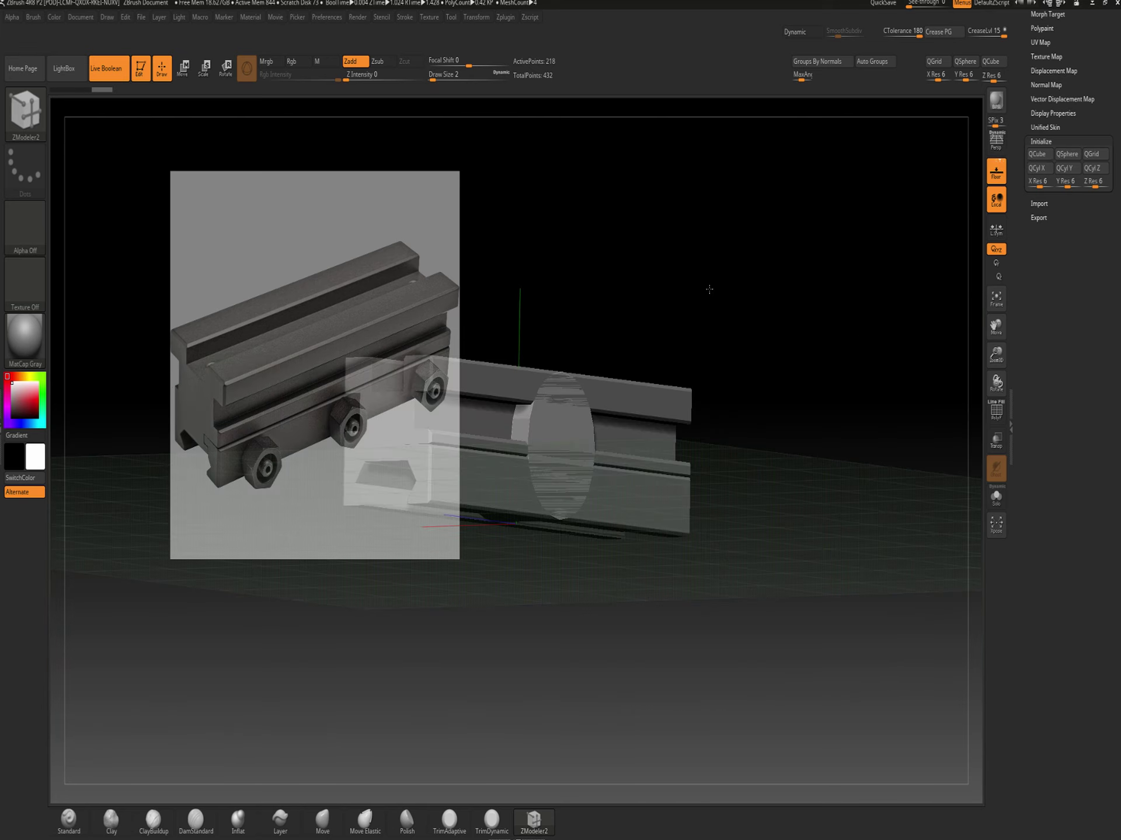
{"action": "key", "text": "shift+f"}
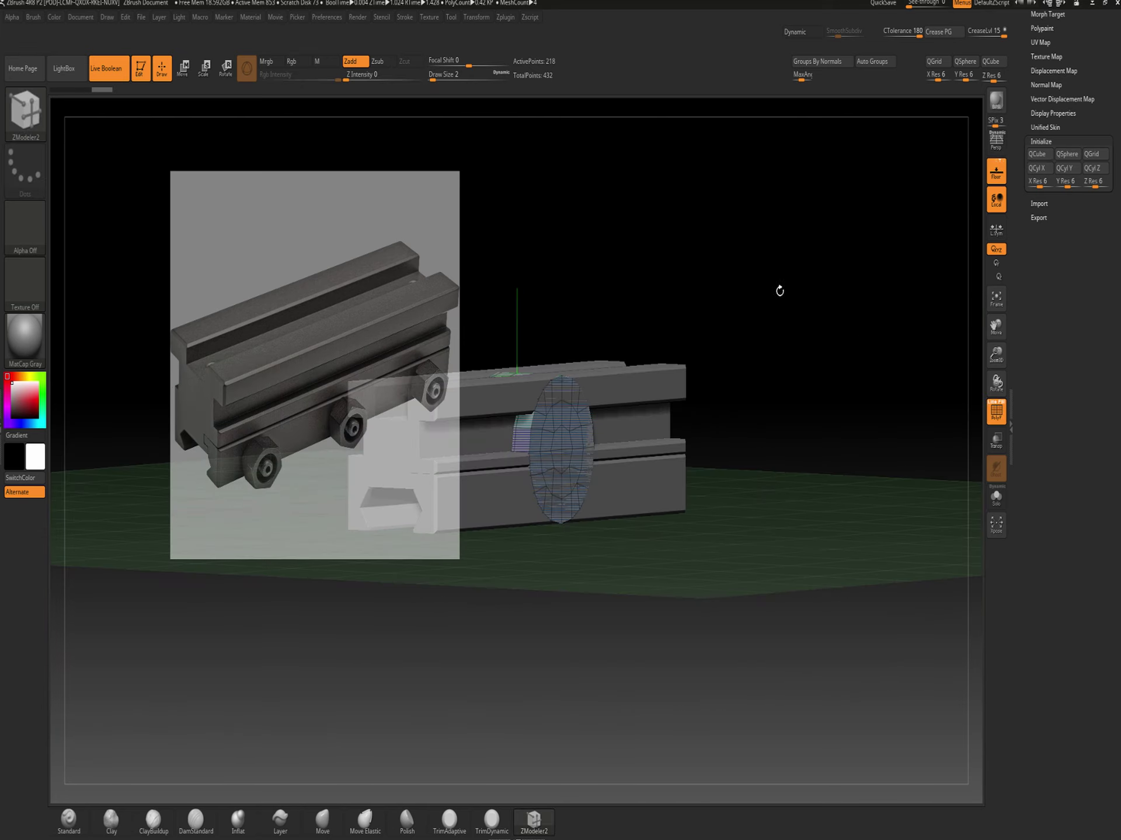
{"action": "left_click_drag", "start_coordinate": [779, 291], "coordinate": [798, 366], "text": "alt"}
{"action": "left_click_drag", "start_coordinate": [882, 228], "coordinate": [810, 365], "text": "alt"}
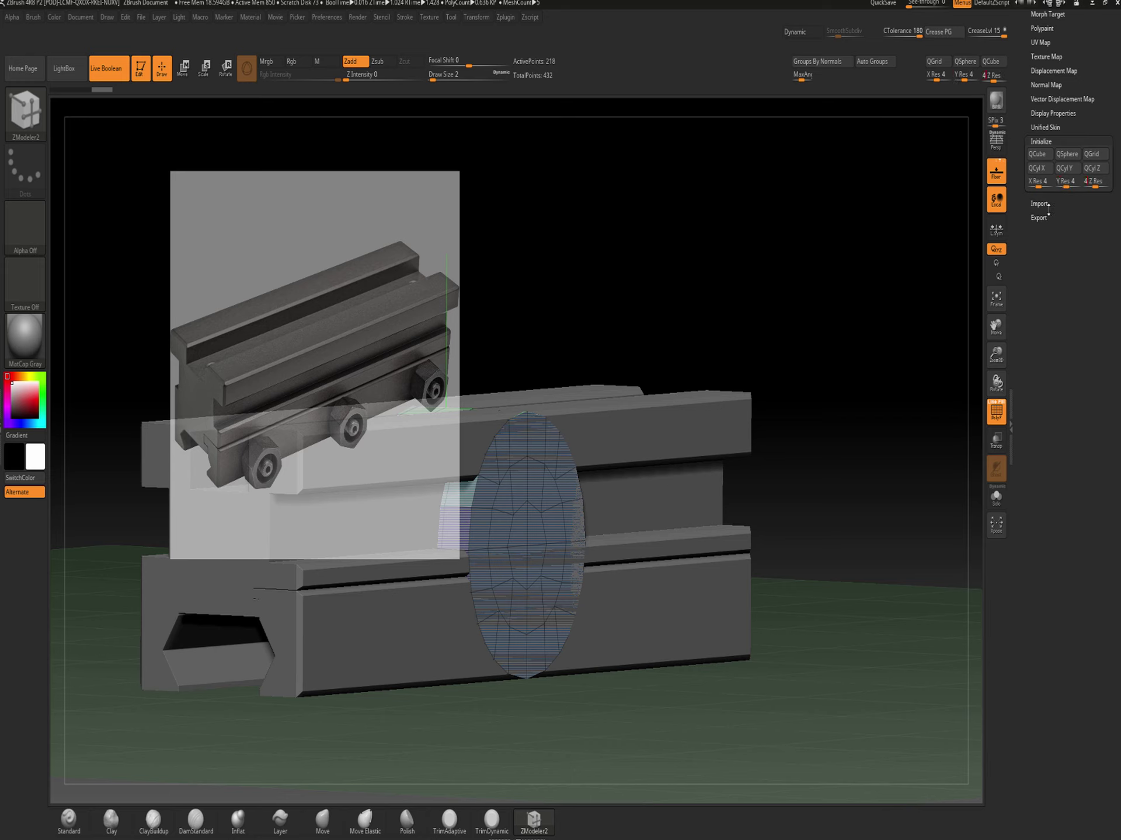
{"action": "left_click", "coordinate": [1025, 171]}
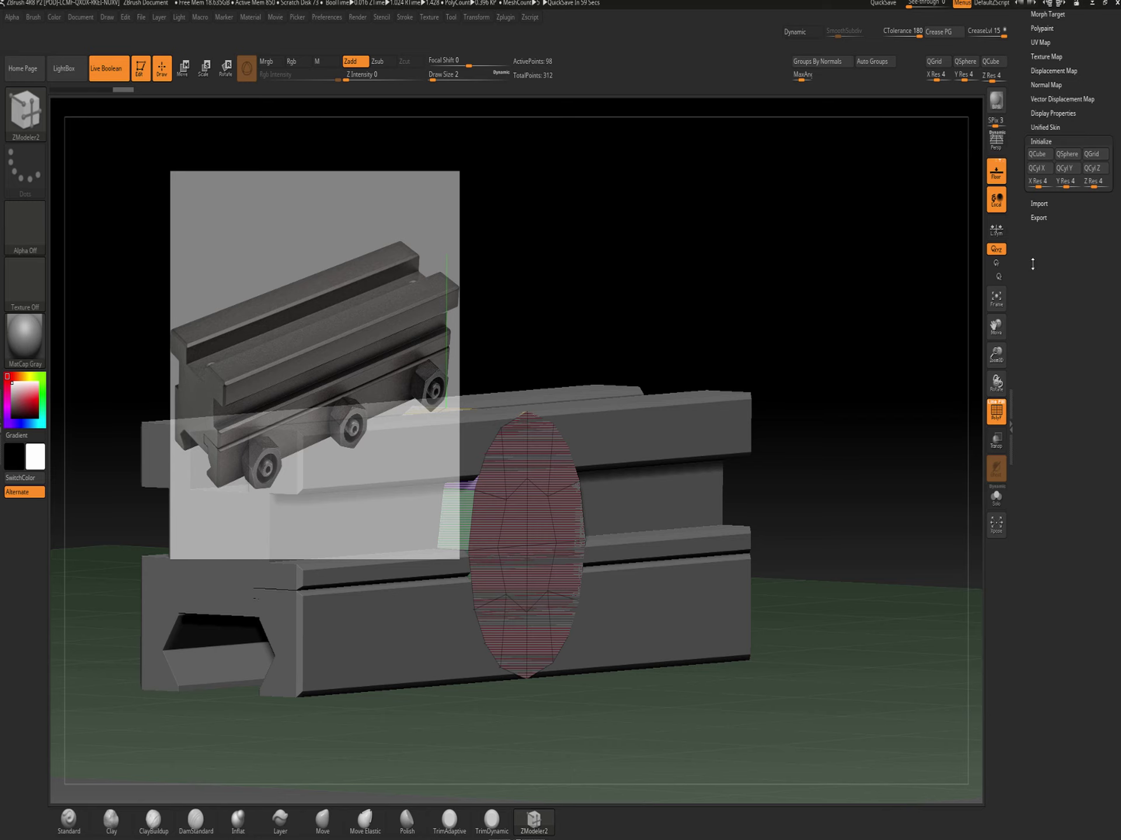
Set X, Y and Z Res to 2 and initialize the subtool again as an X-axis cylinder
{"action": "left_click_drag", "start_coordinate": [1033, 264], "coordinate": [1013, 406]}
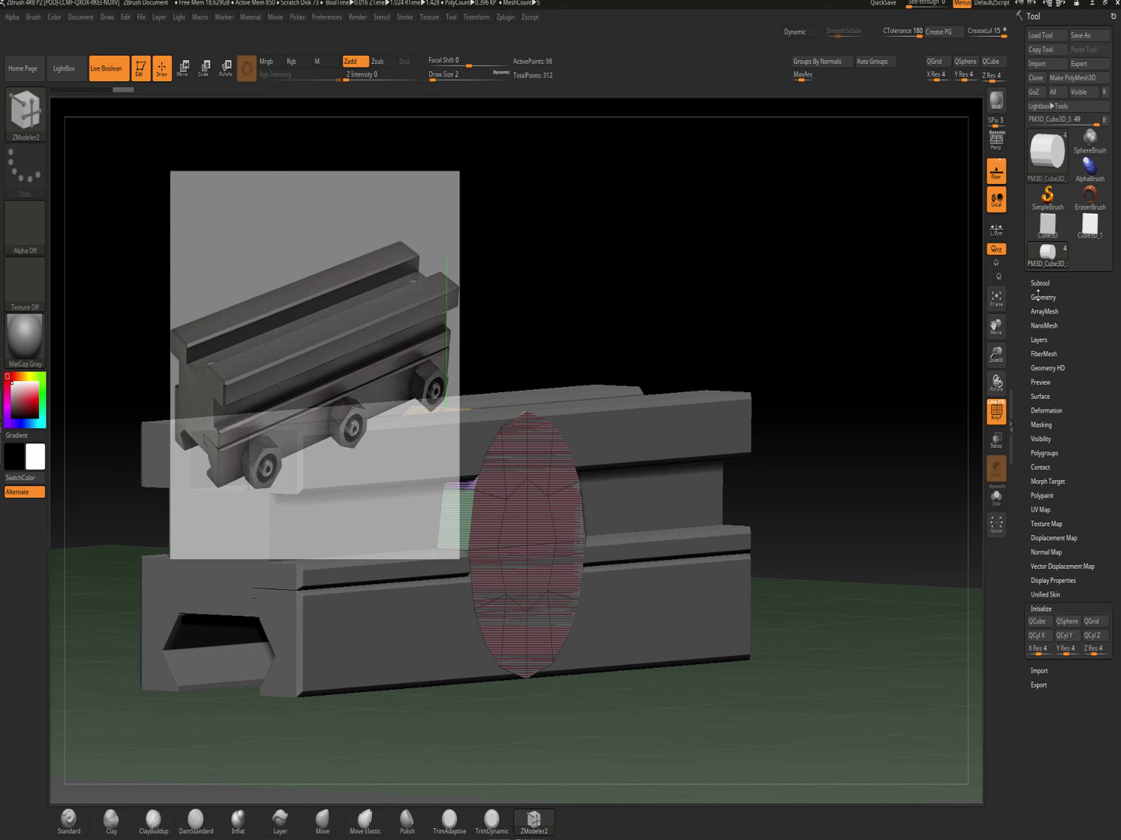
{"action": "left_click", "coordinate": [1042, 282]}
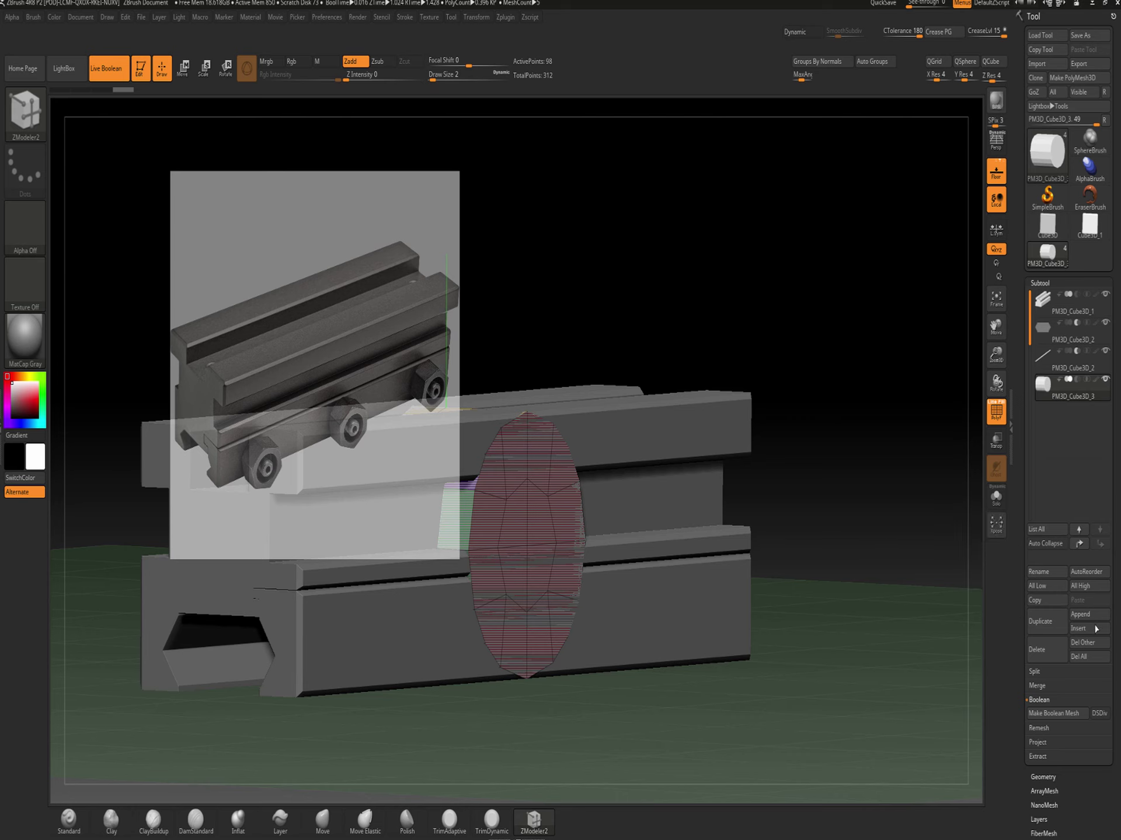
{"action": "left_click_drag", "start_coordinate": [1015, 741], "coordinate": [1042, 639]}
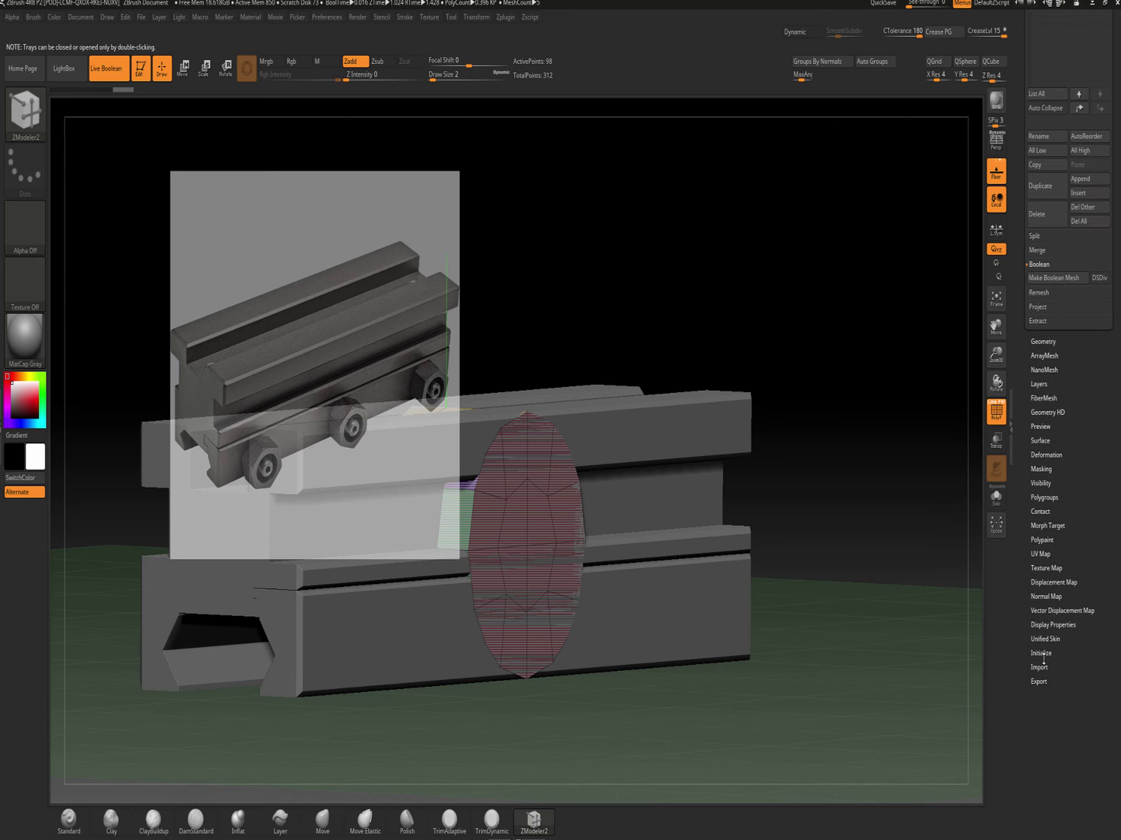
{"action": "left_click", "coordinate": [1042, 654]}
{"action": "left_click", "coordinate": [1042, 216]}
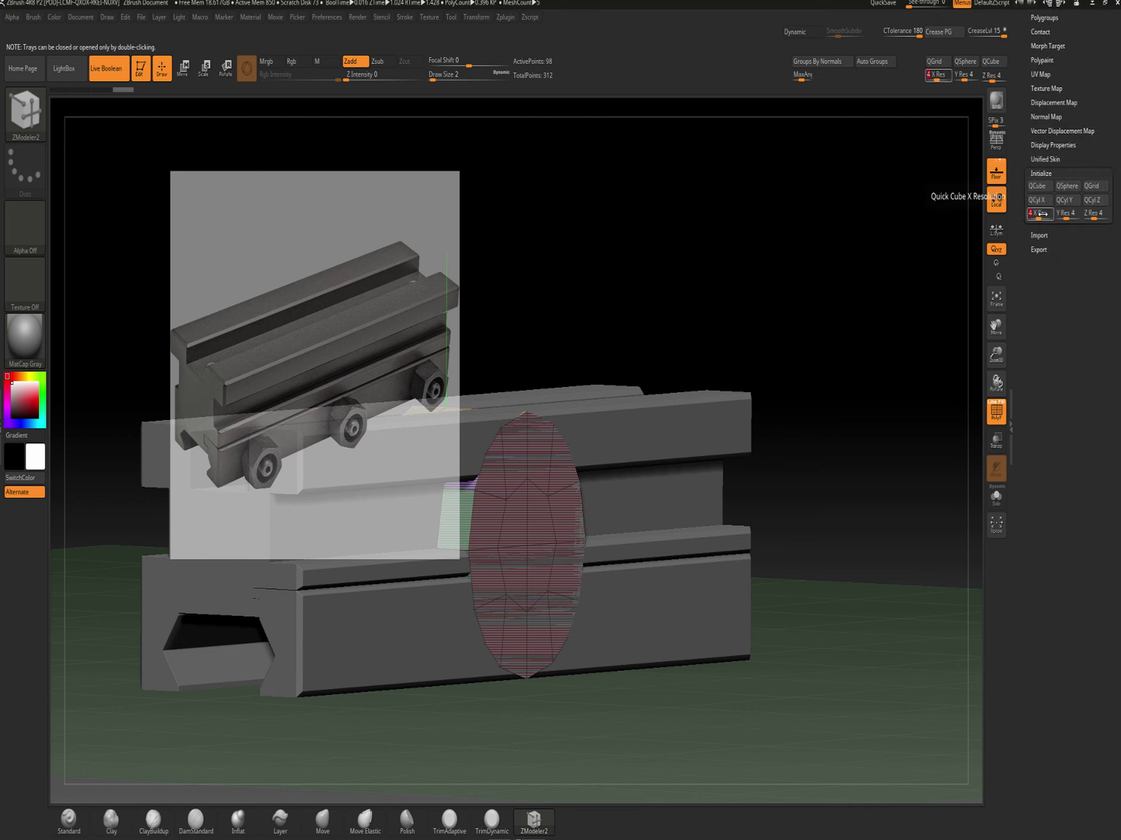
{"action": "type", "text": "2"}
{"action": "key", "text": "Tab"}
{"action": "type", "text": "2"}
{"action": "key", "text": "Tab"}
{"action": "type", "text": "2"}
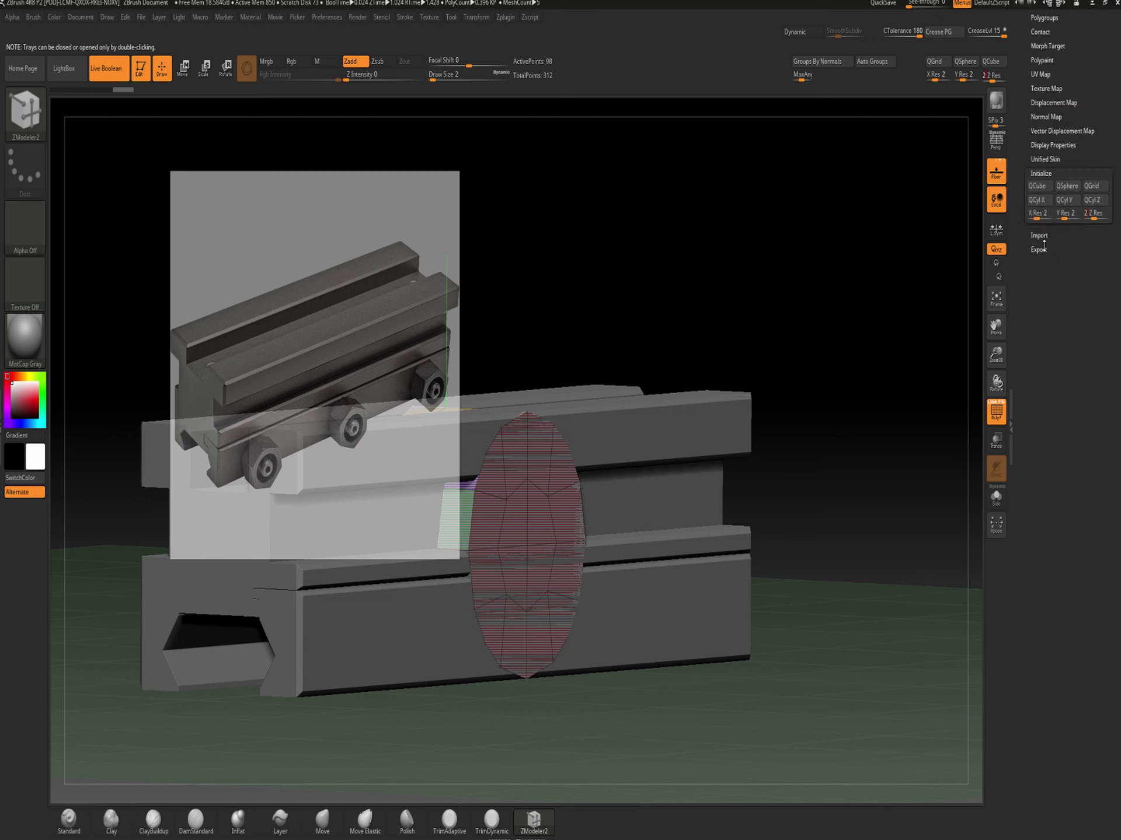
{"action": "key", "text": "Tab"}
{"action": "left_click", "coordinate": [1038, 201]}
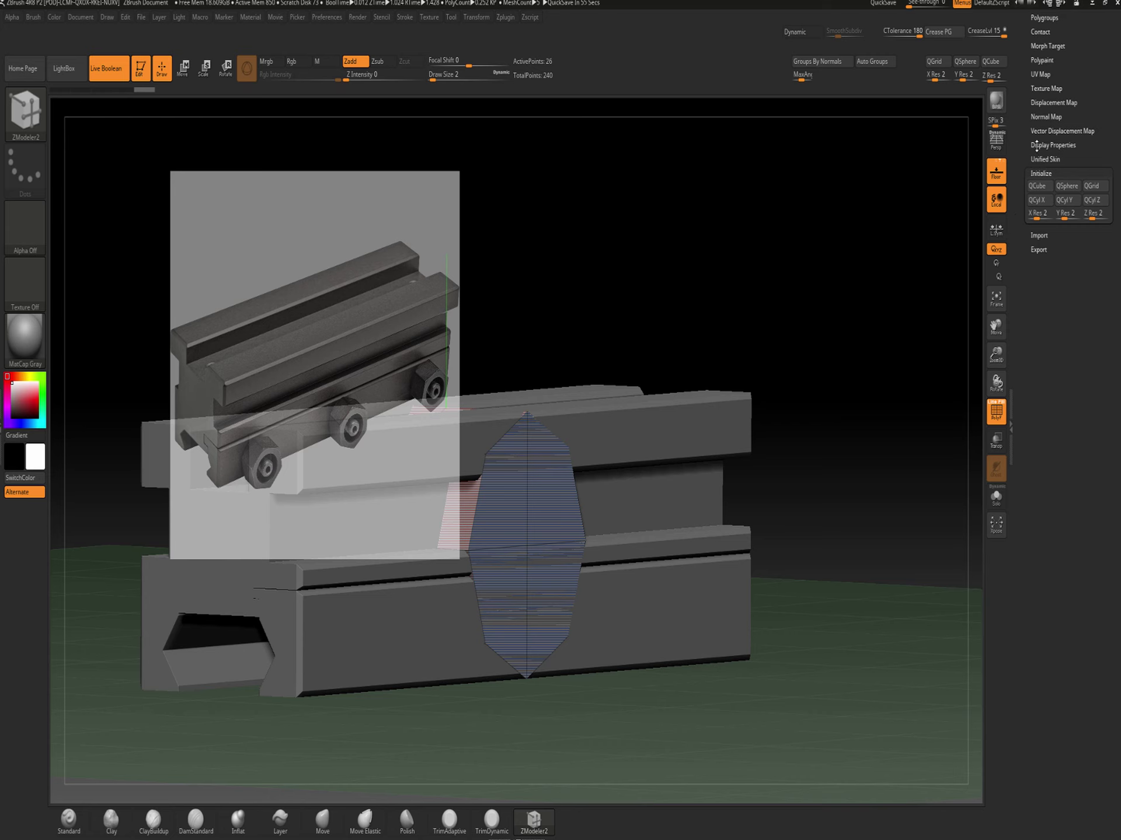
Delete the X-axis cylinder subtool and accept the irreversible deletion
{"action": "left_click_drag", "start_coordinate": [1025, 117], "coordinate": [1021, 245]}
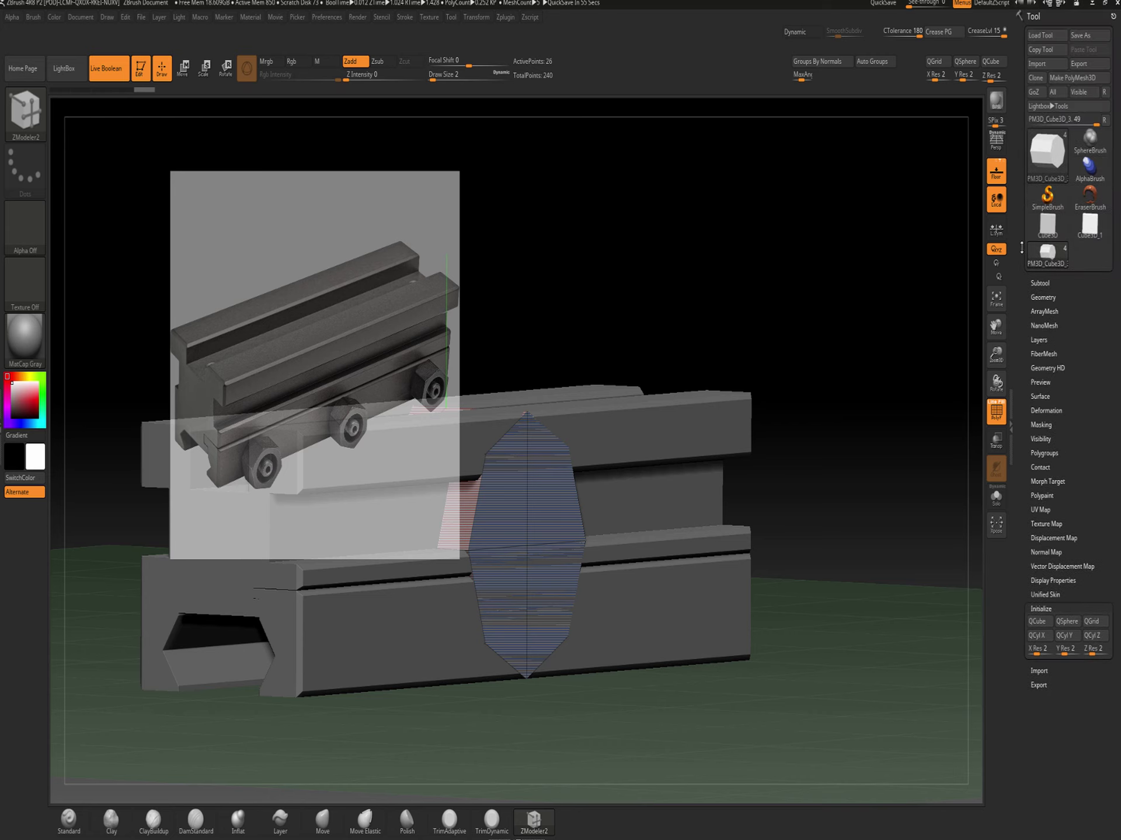
{"action": "left_click", "coordinate": [1037, 282]}
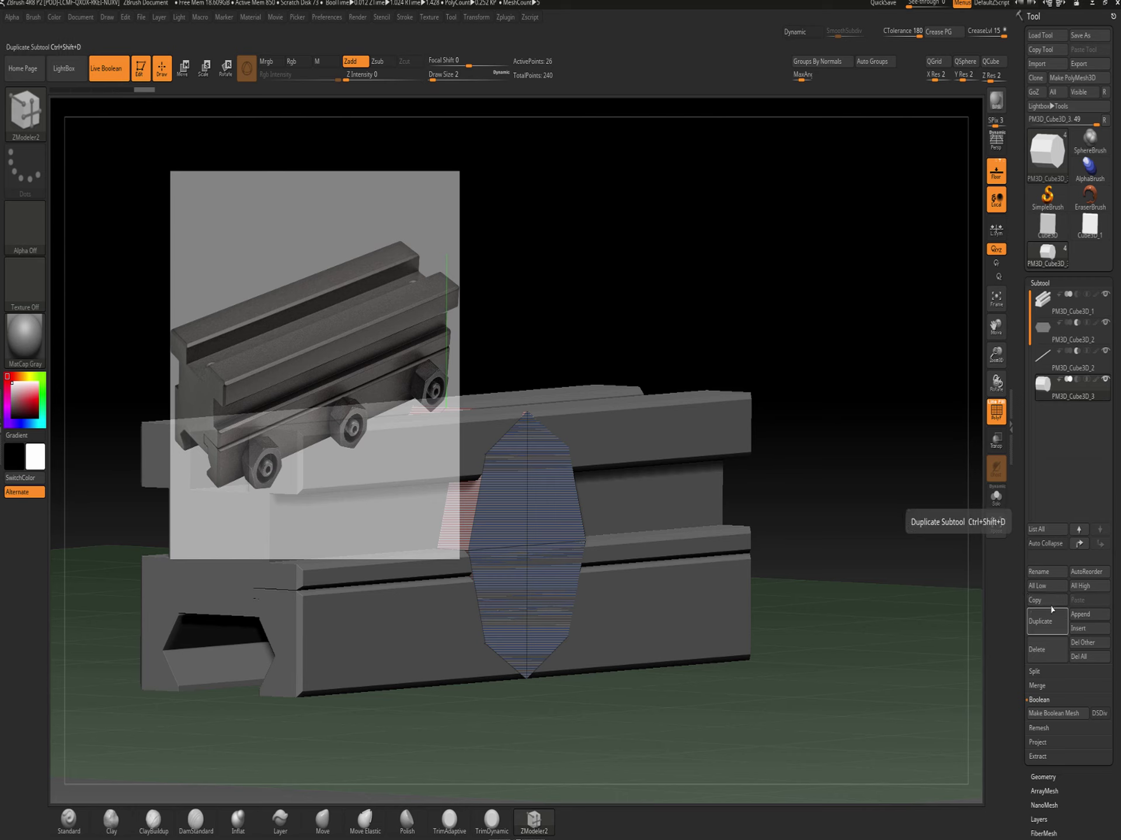
{"action": "left_click", "coordinate": [1045, 659]}
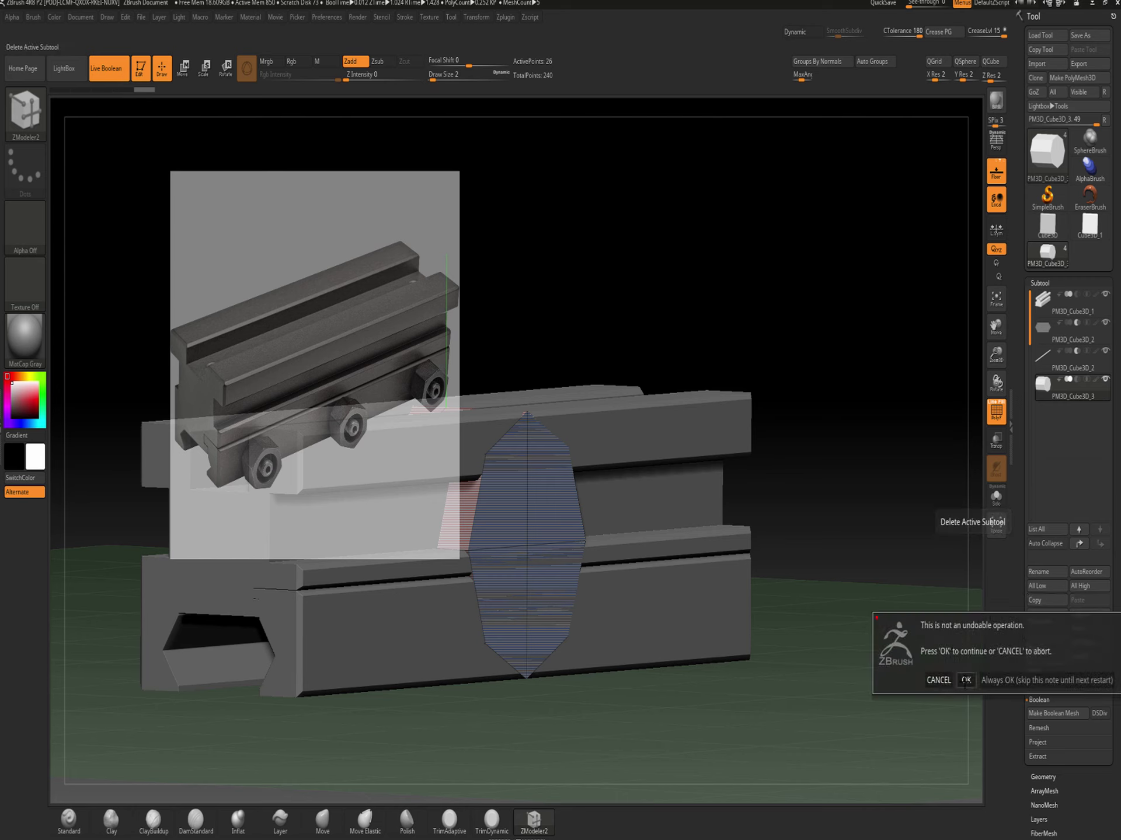
{"action": "left_click", "coordinate": [966, 680]}
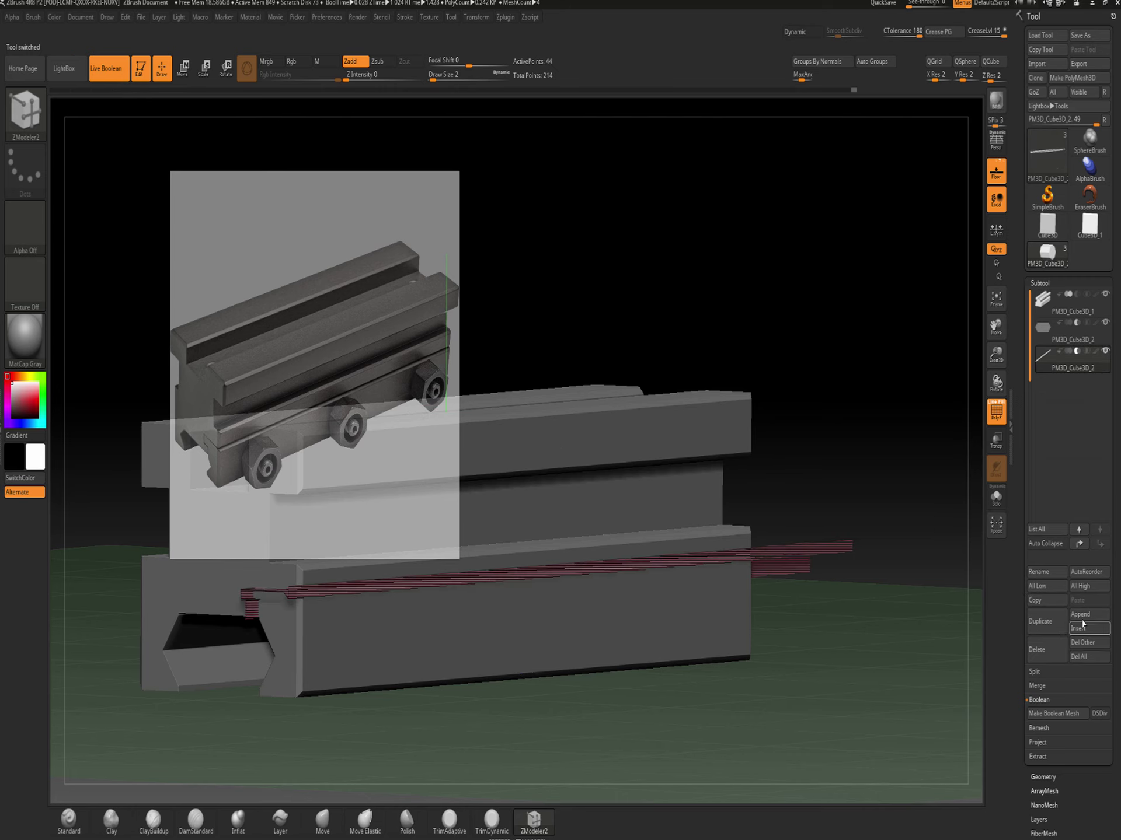
Append a Cylinder3D primitive as a new subtool and make it active
{"action": "left_click", "coordinate": [1082, 618]}
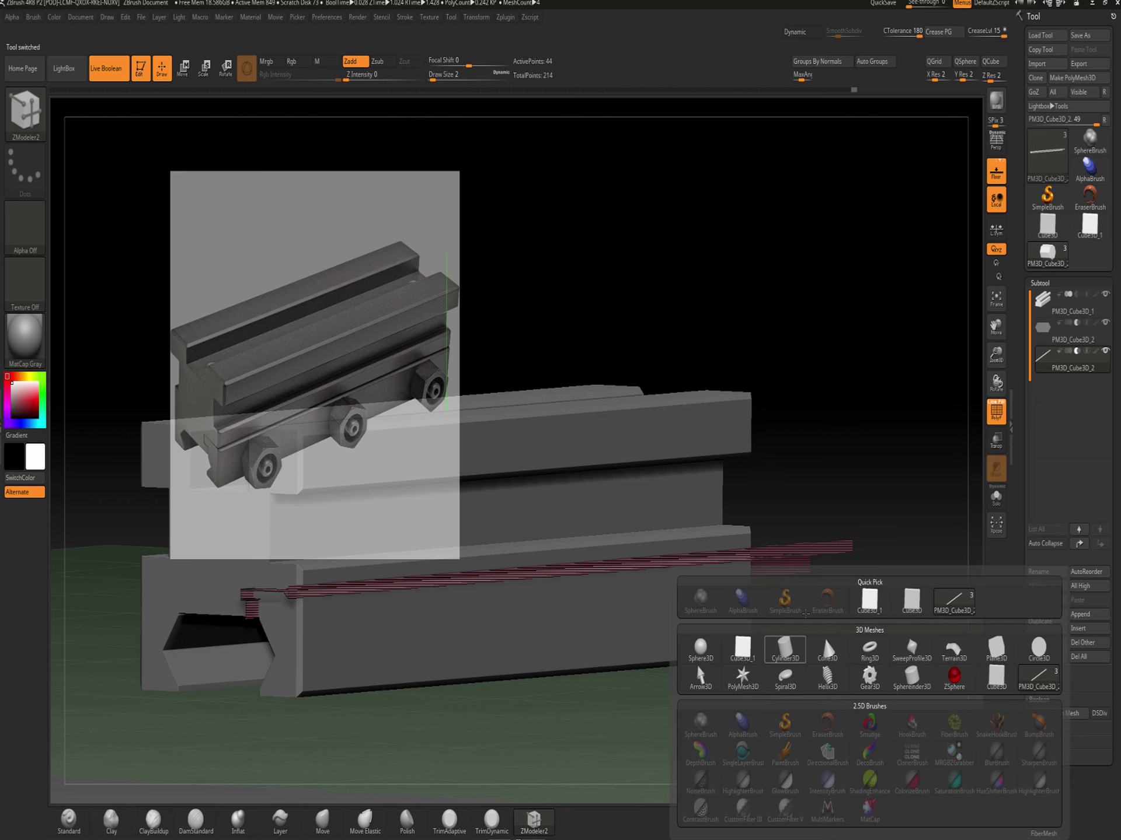
{"action": "left_click", "coordinate": [785, 647]}
{"action": "left_click", "coordinate": [1060, 397]}
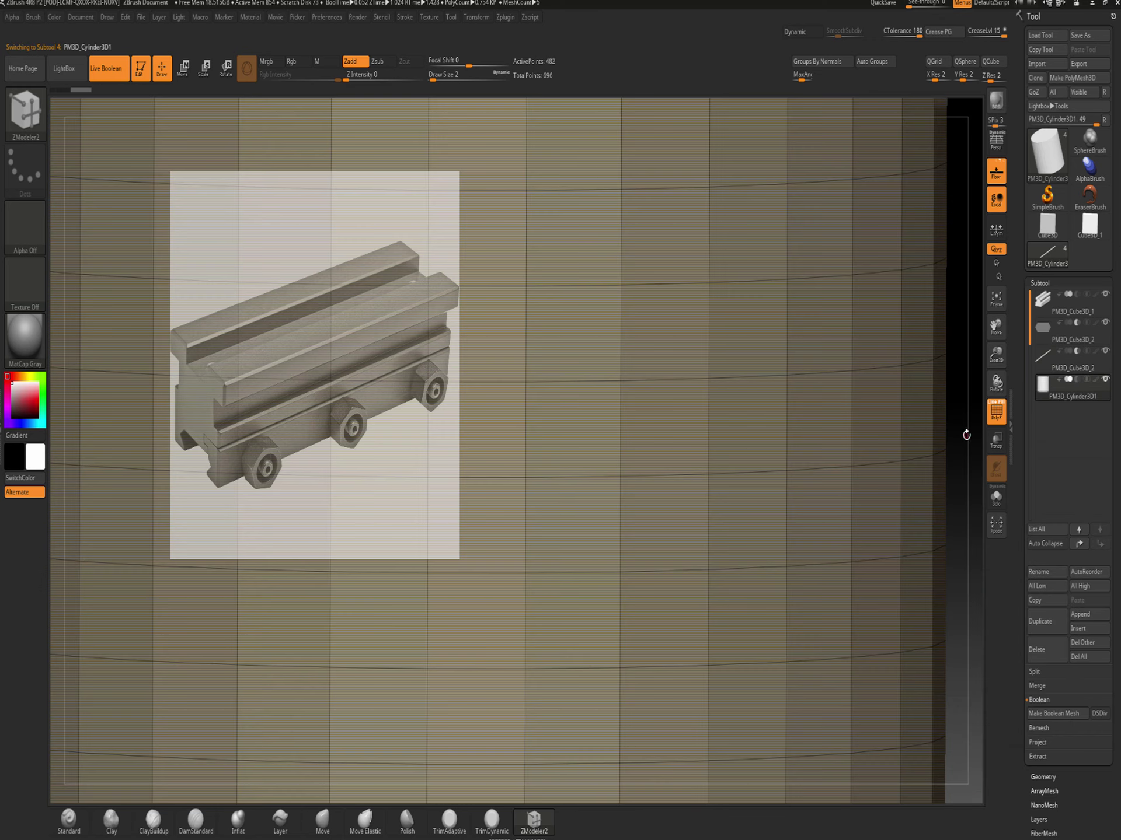
Activate radial symmetry around the Y axis only, with a radial count of 8, for the appended cylinder
{"action": "left_click_drag", "start_coordinate": [966, 451], "coordinate": [910, 260], "text": "alt"}
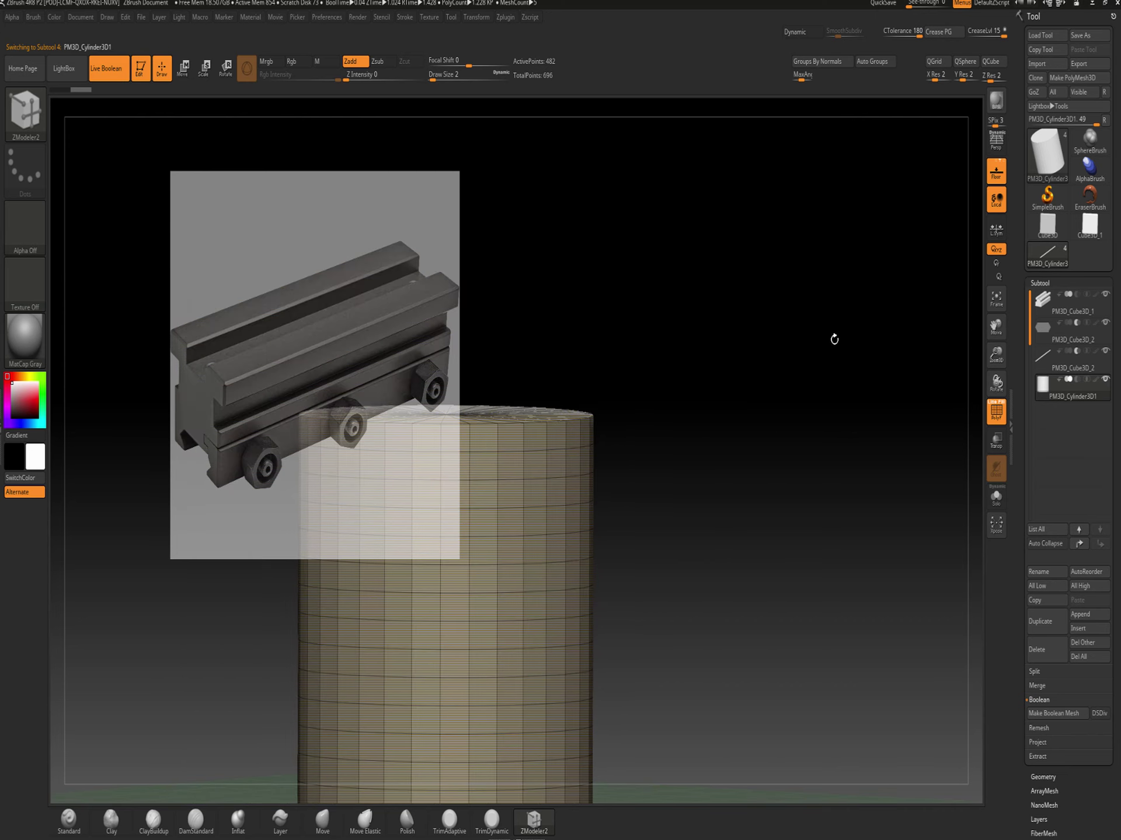
{"action": "left_click_drag", "start_coordinate": [752, 427], "coordinate": [901, 426], "text": "alt"}
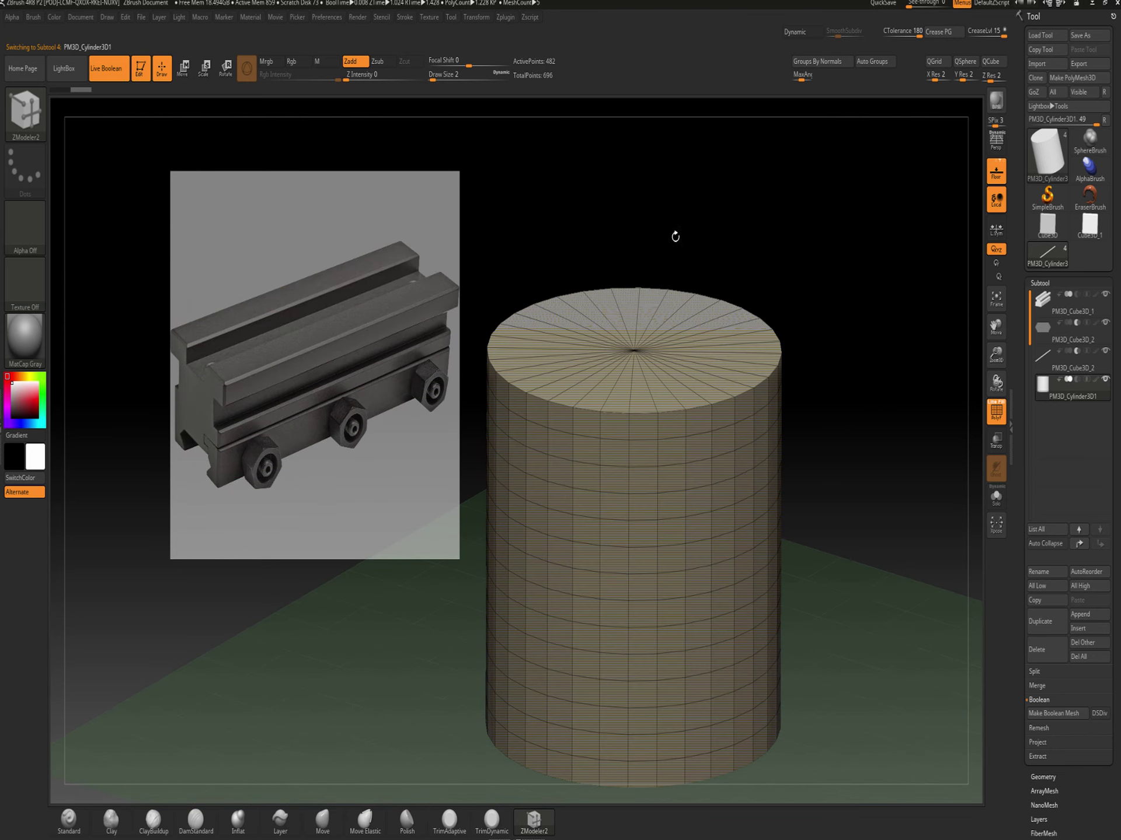
{"action": "left_click", "coordinate": [534, 821]}
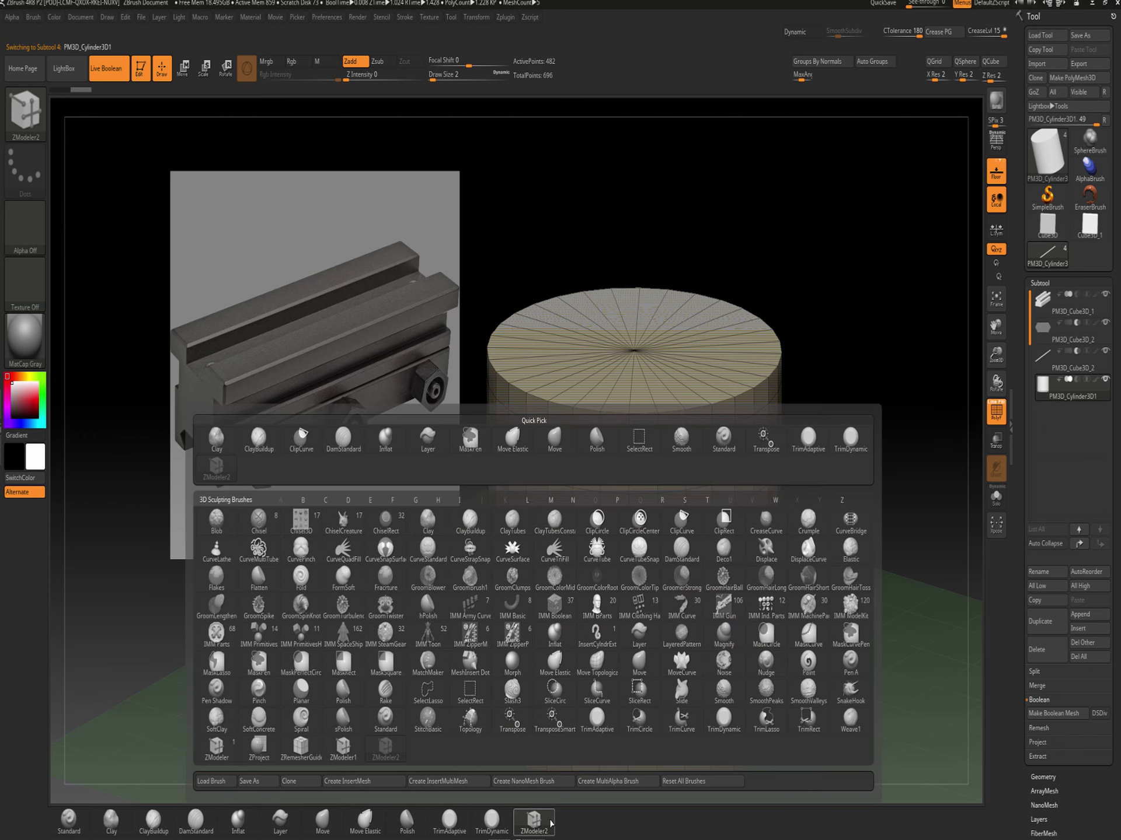
{"action": "left_click_drag", "start_coordinate": [852, 233], "coordinate": [838, 181]}
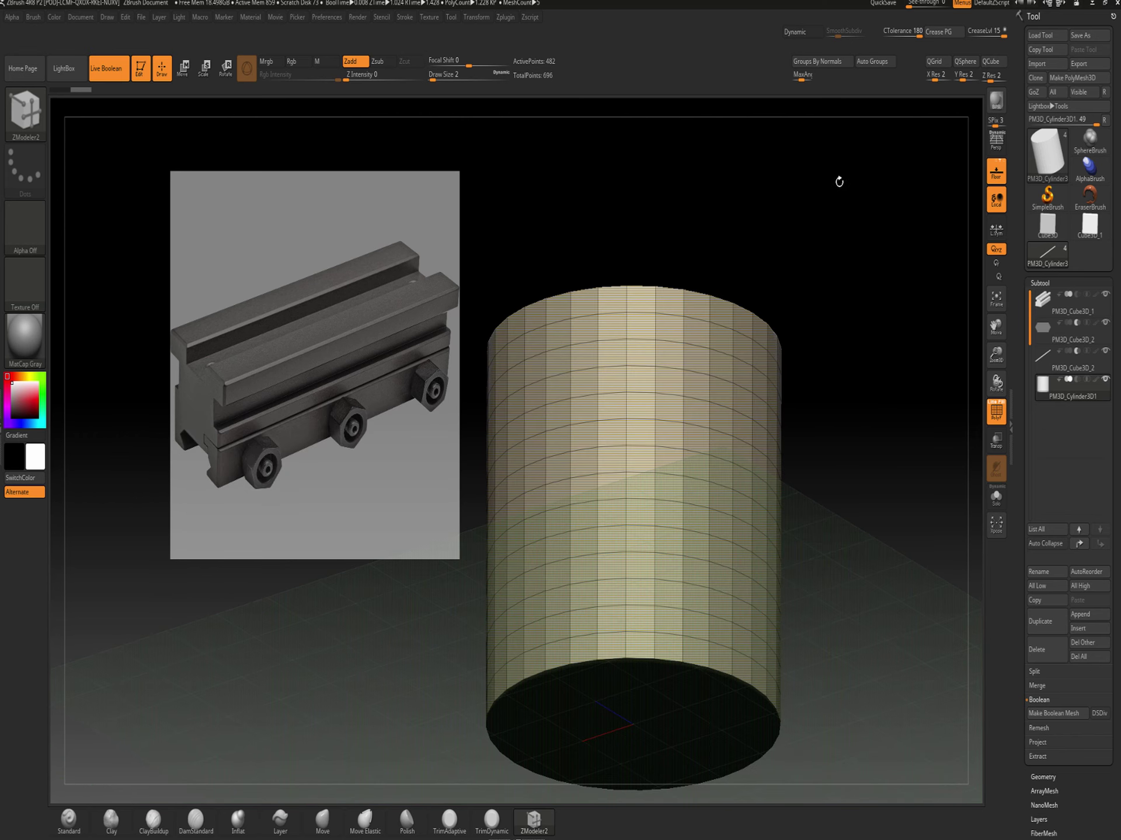
{"action": "left_click", "coordinate": [482, 20]}
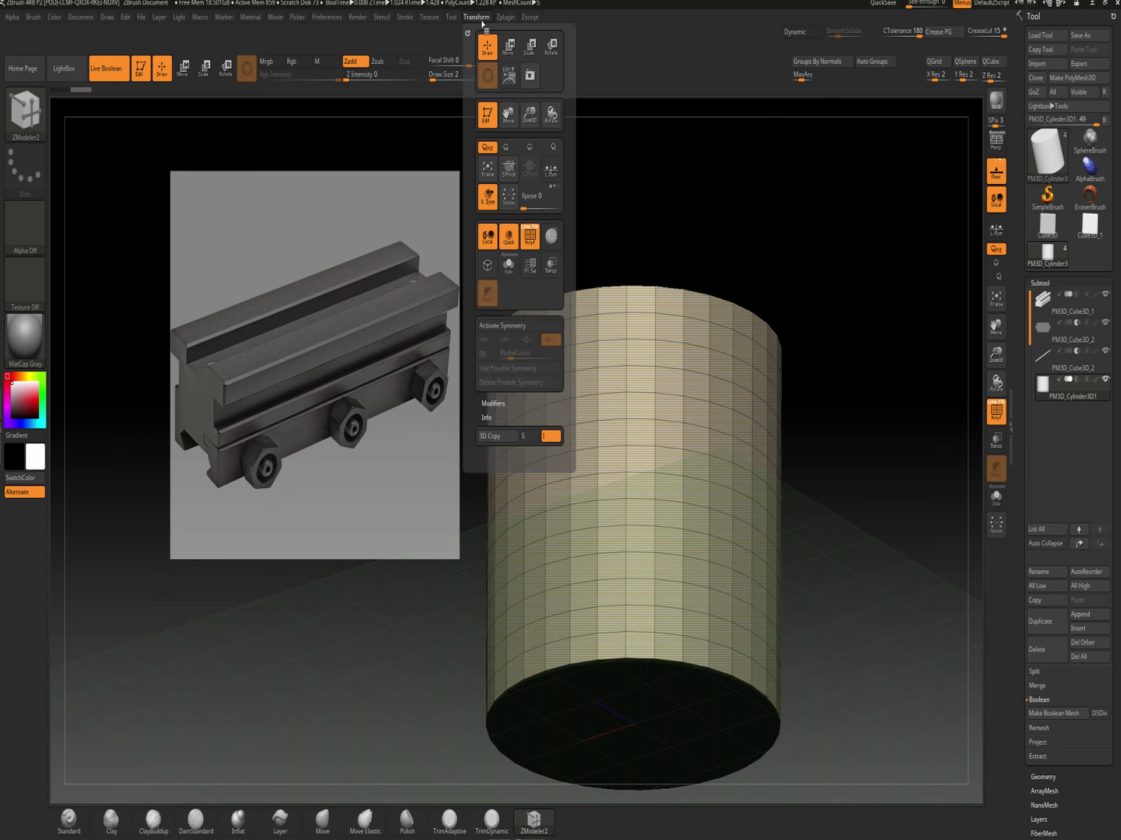
{"action": "left_click", "coordinate": [503, 326]}
{"action": "left_click", "coordinate": [487, 353]}
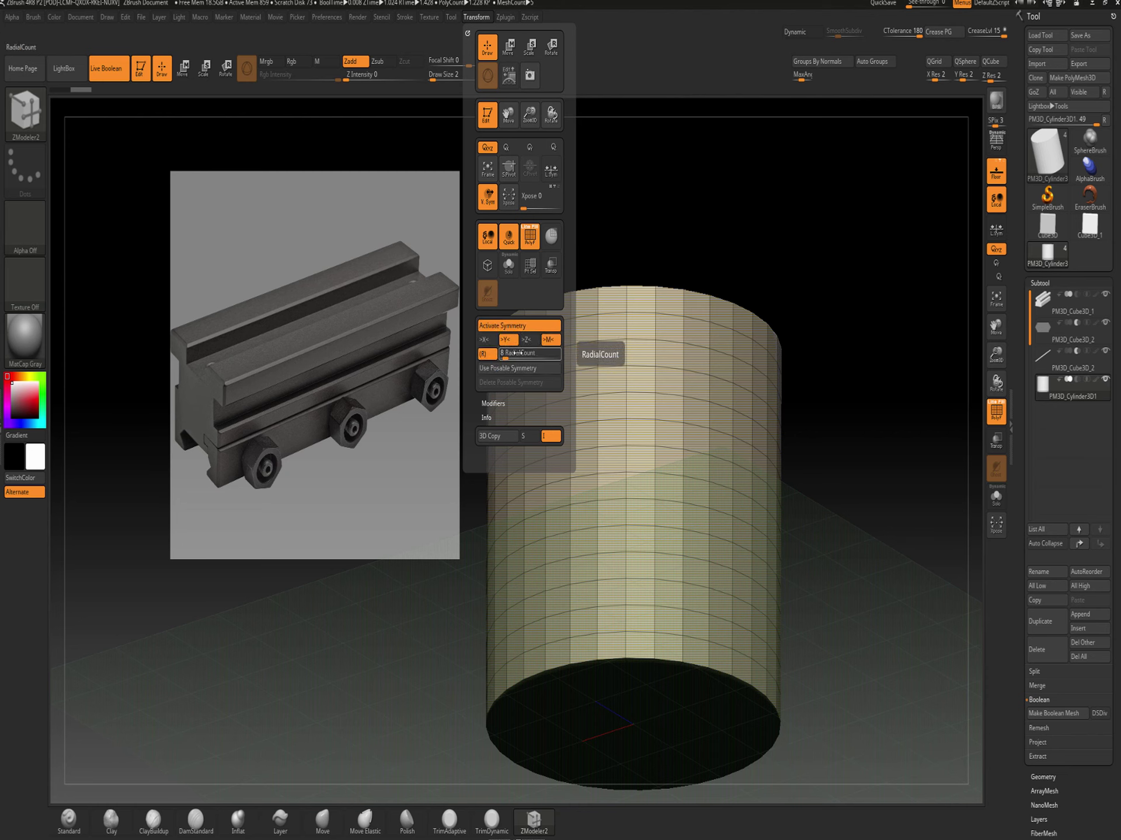
Set the ZModeler edge action to Insert with Single EdgeLoop and delete lengthwise edge loops until the cylinder has eight sides
{"action": "left_click_drag", "start_coordinate": [713, 187], "coordinate": [703, 291]}
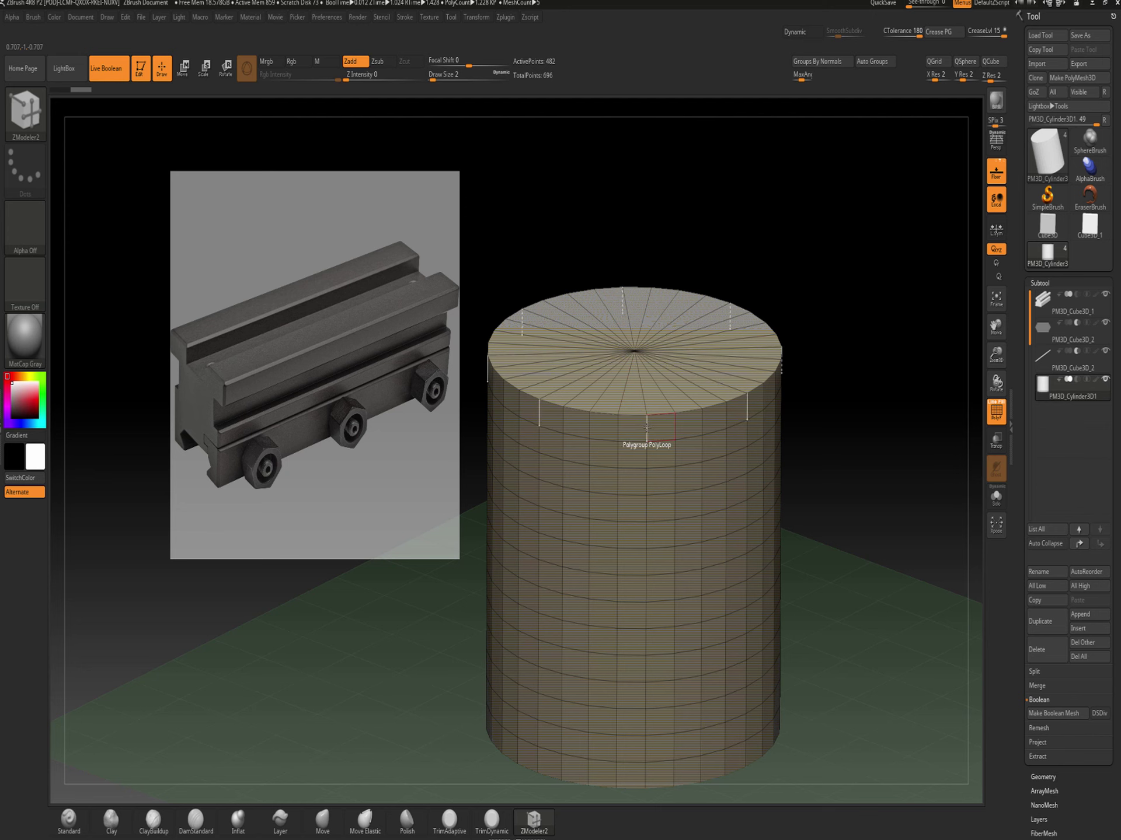
{"action": "key", "text": "space"}
{"action": "left_click", "coordinate": [621, 439]}
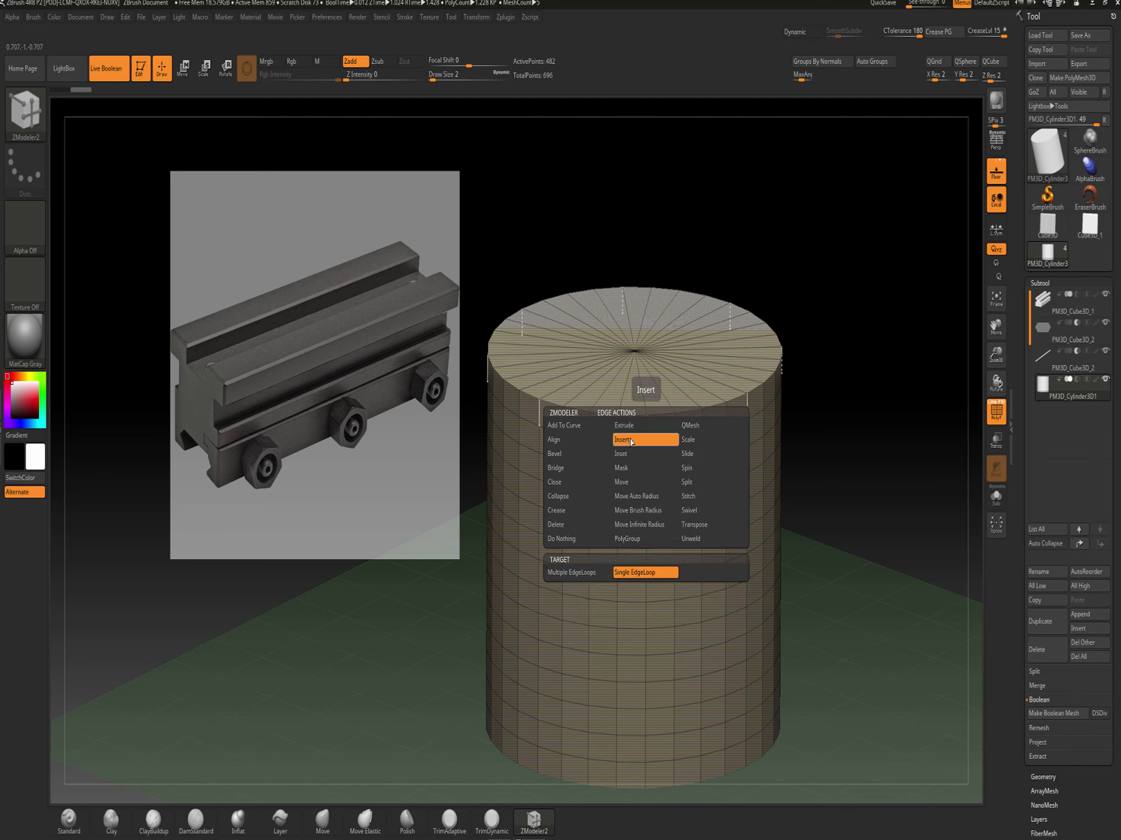
{"action": "left_click", "coordinate": [644, 399], "text": "alt"}
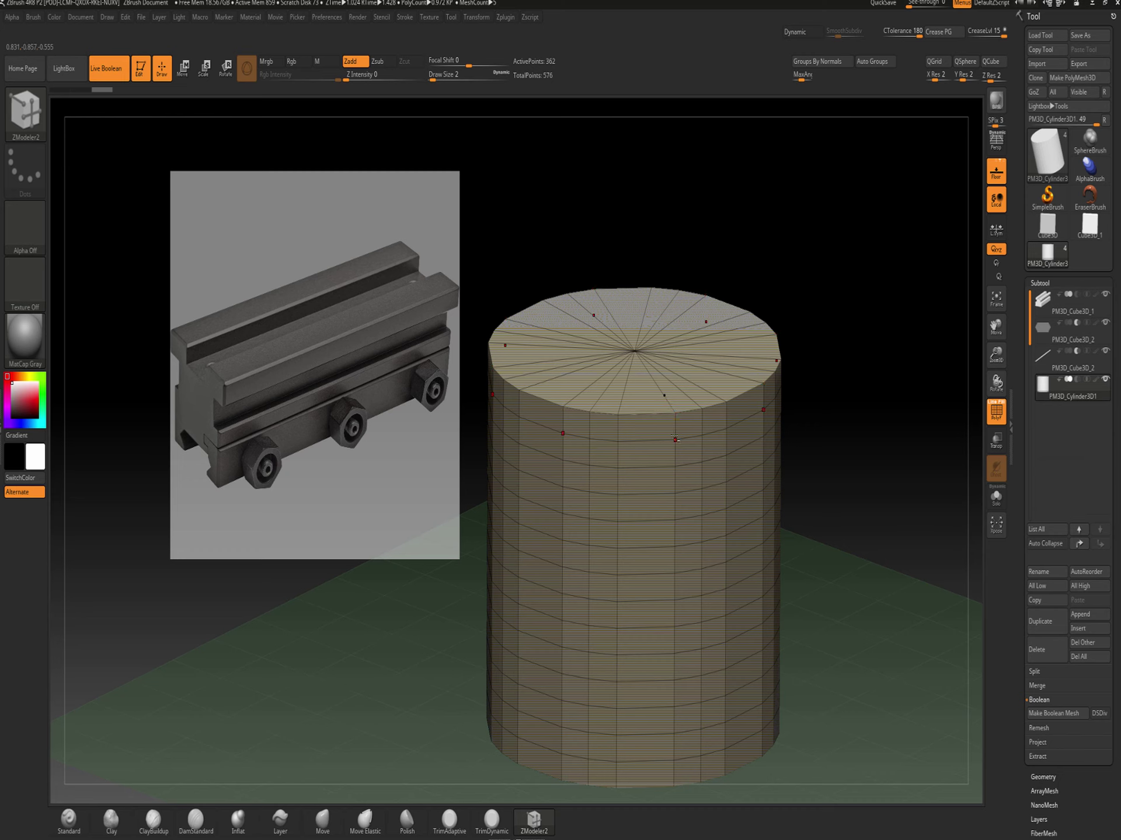
{"action": "left_click", "coordinate": [593, 431], "text": "alt"}
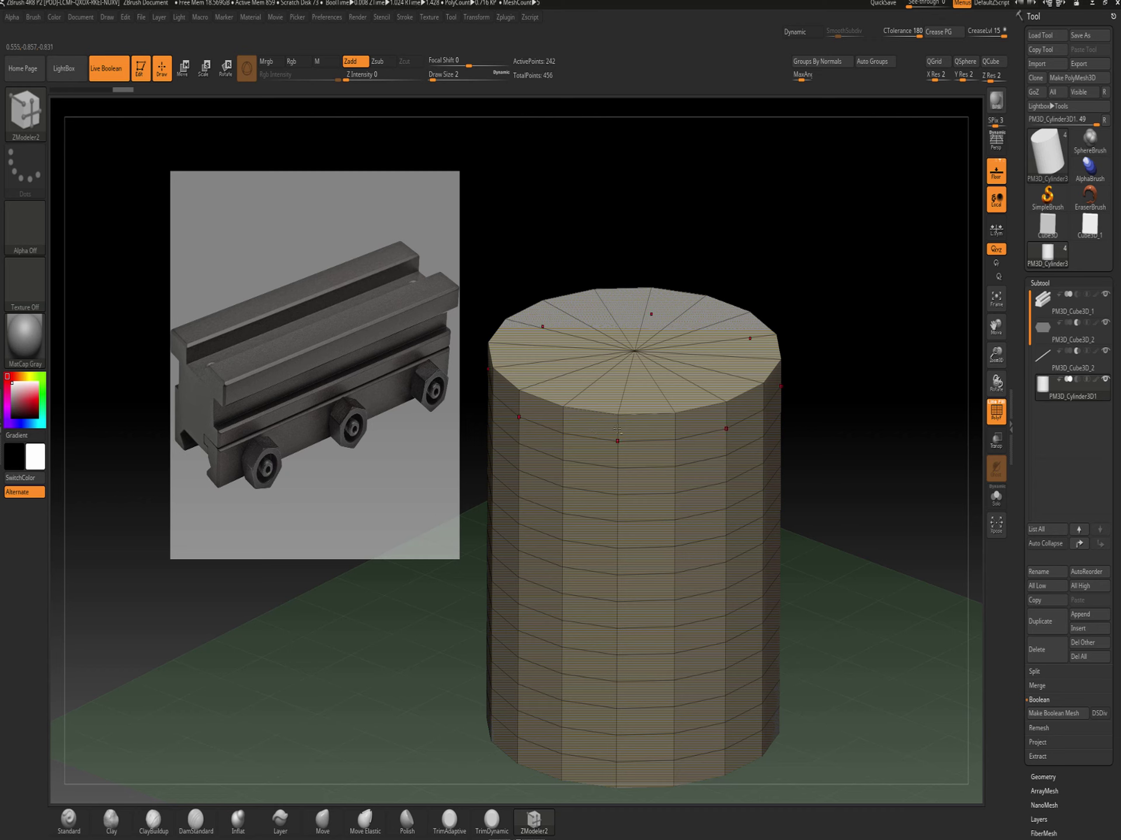
{"action": "left_click", "coordinate": [563, 422], "text": "alt"}
{"action": "mouse_move", "coordinate": [848, 406]}
{"action": "left_mouse_down"}
{"action": "mouse_move", "coordinate": [850, 364]}
{"action": "mouse_move", "coordinate": [850, 388]}
{"action": "left_mouse_up"}
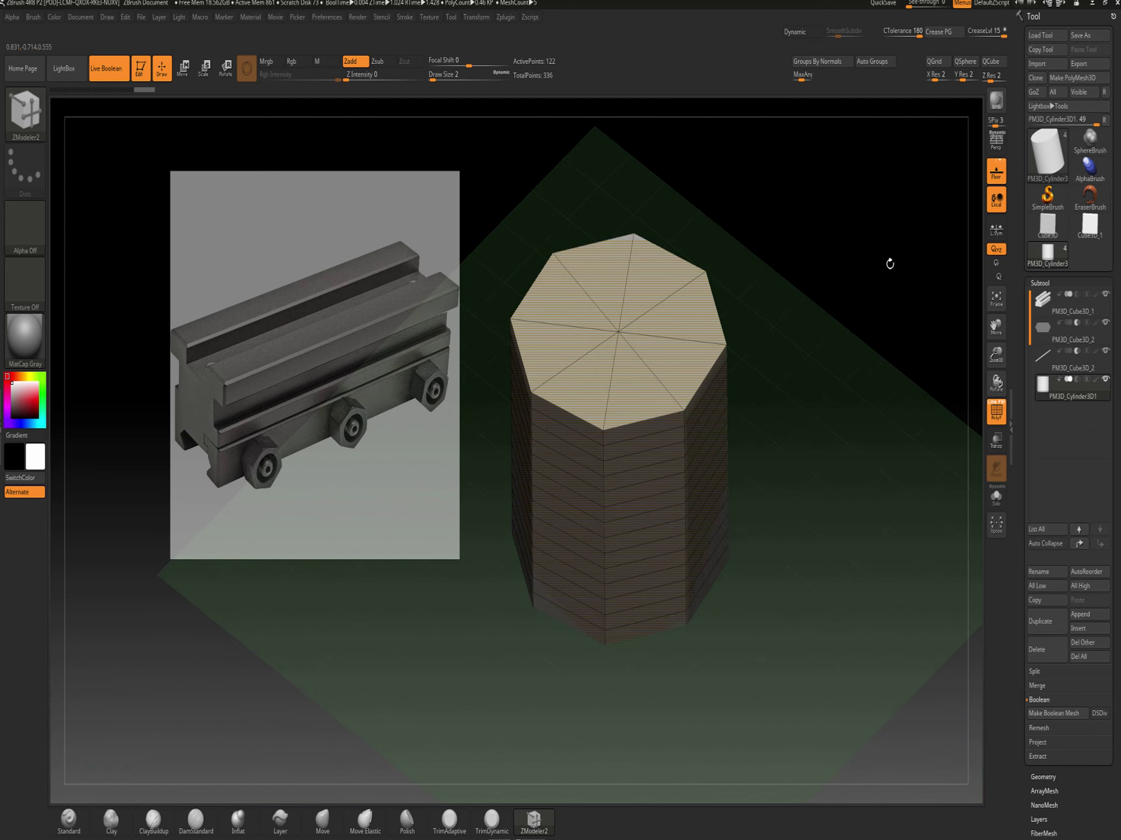
{"action": "left_click_drag", "start_coordinate": [867, 256], "coordinate": [867, 268], "text": "alt"}
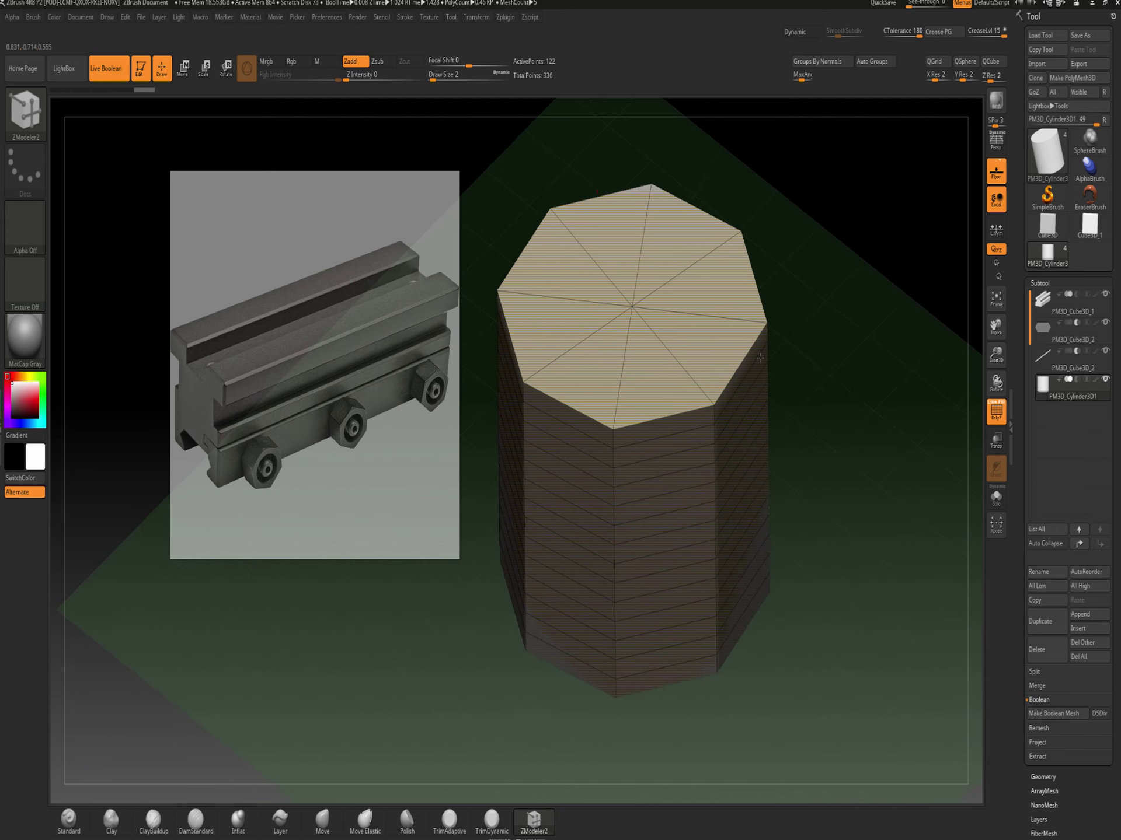
{"action": "left_click", "coordinate": [713, 415], "text": "alt"}
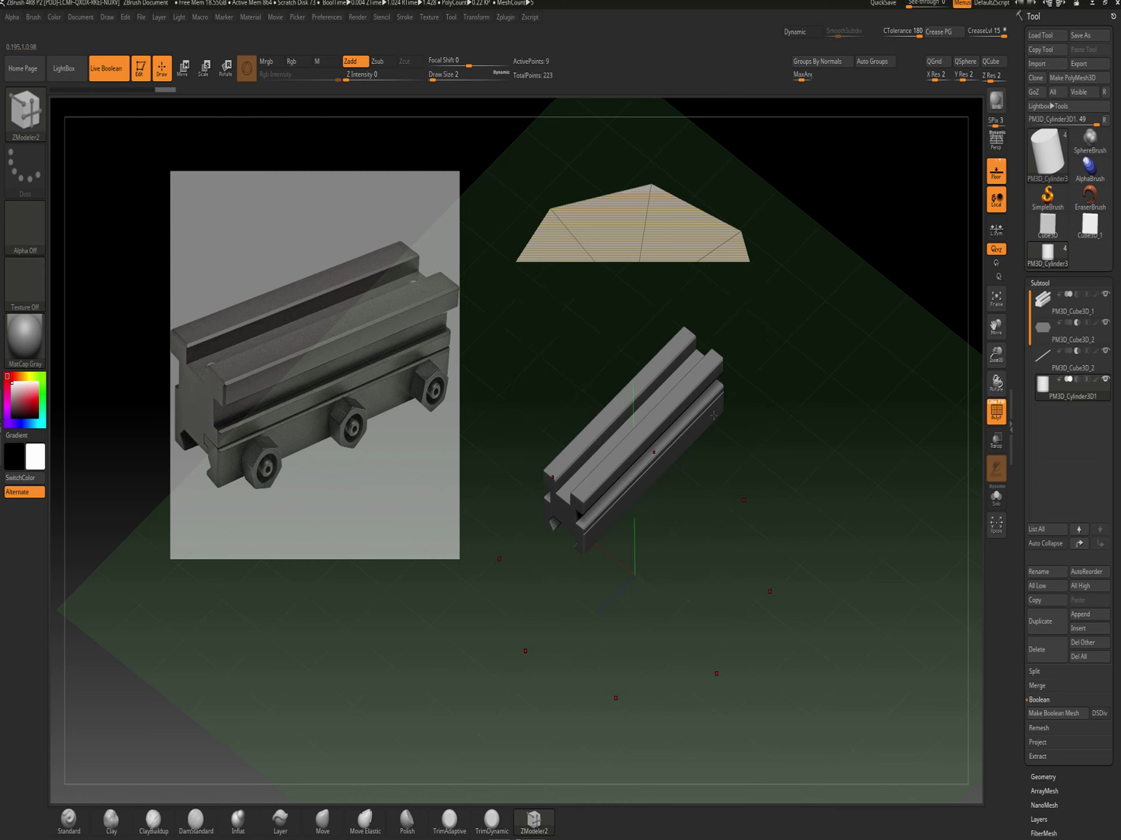
{"action": "left_click_drag", "start_coordinate": [843, 393], "coordinate": [845, 256]}
{"action": "left_click", "coordinate": [843, 265], "text": "ctrl+shift"}
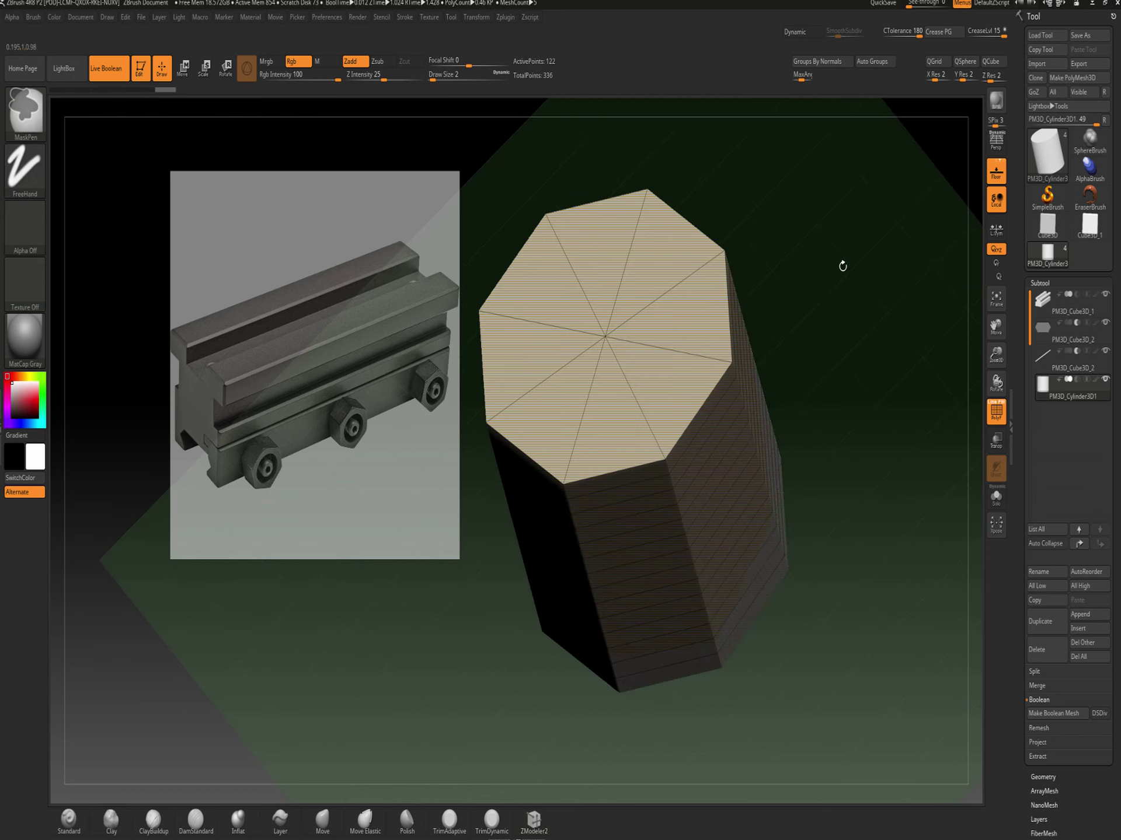
{"action": "key", "text": "ctrl+z"}
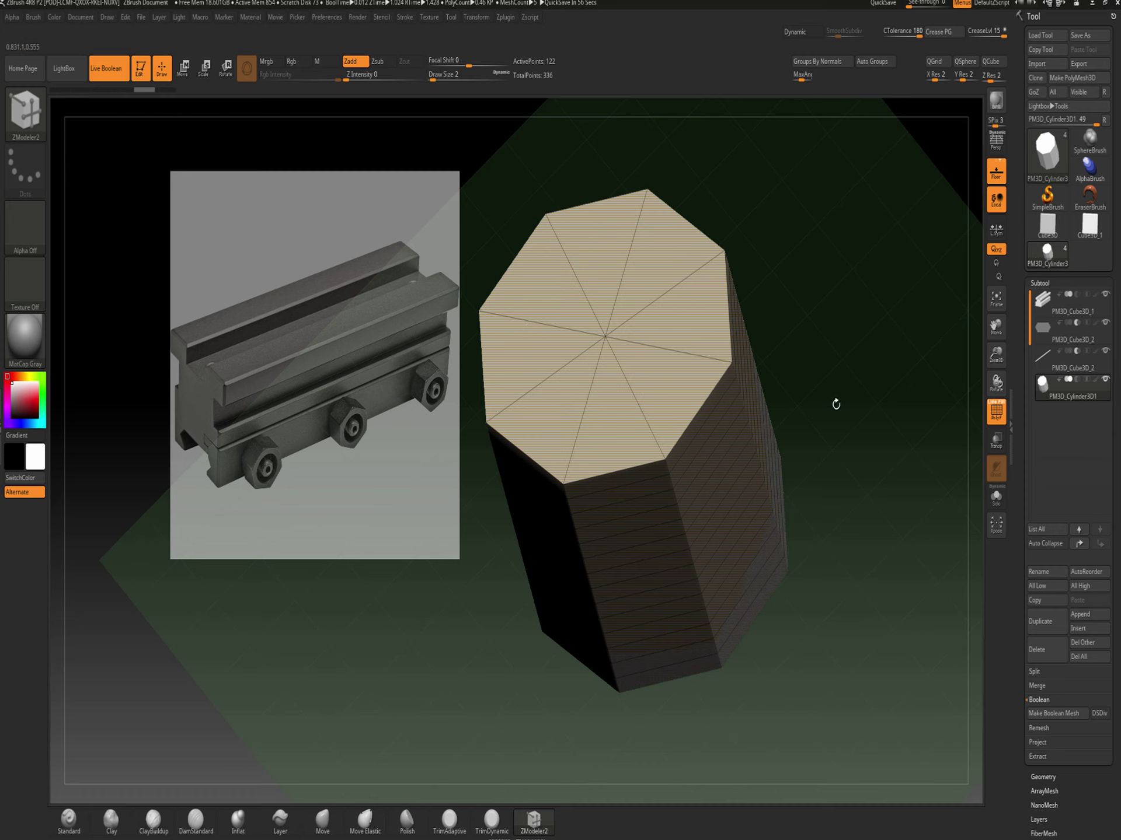
Turn off symmetry for the octagonal cylinder
{"action": "left_click_drag", "start_coordinate": [836, 403], "coordinate": [817, 379]}
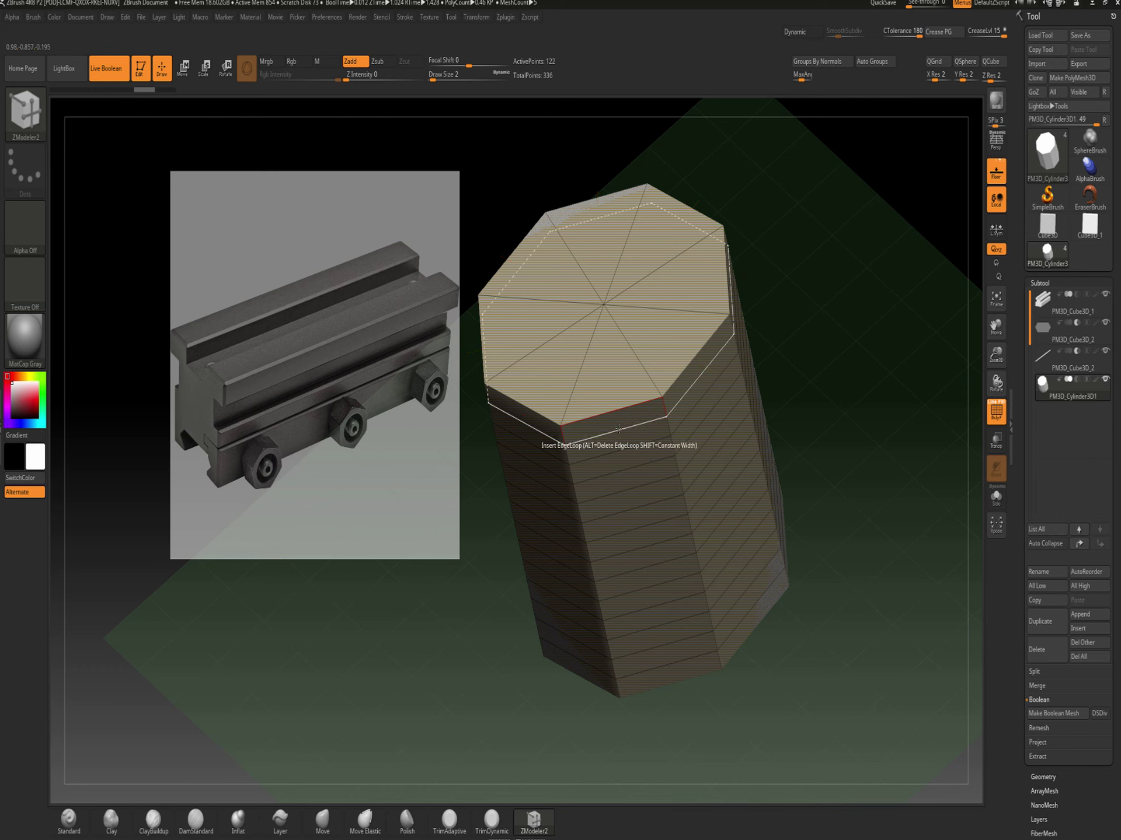
{"action": "left_click", "coordinate": [477, 17]}
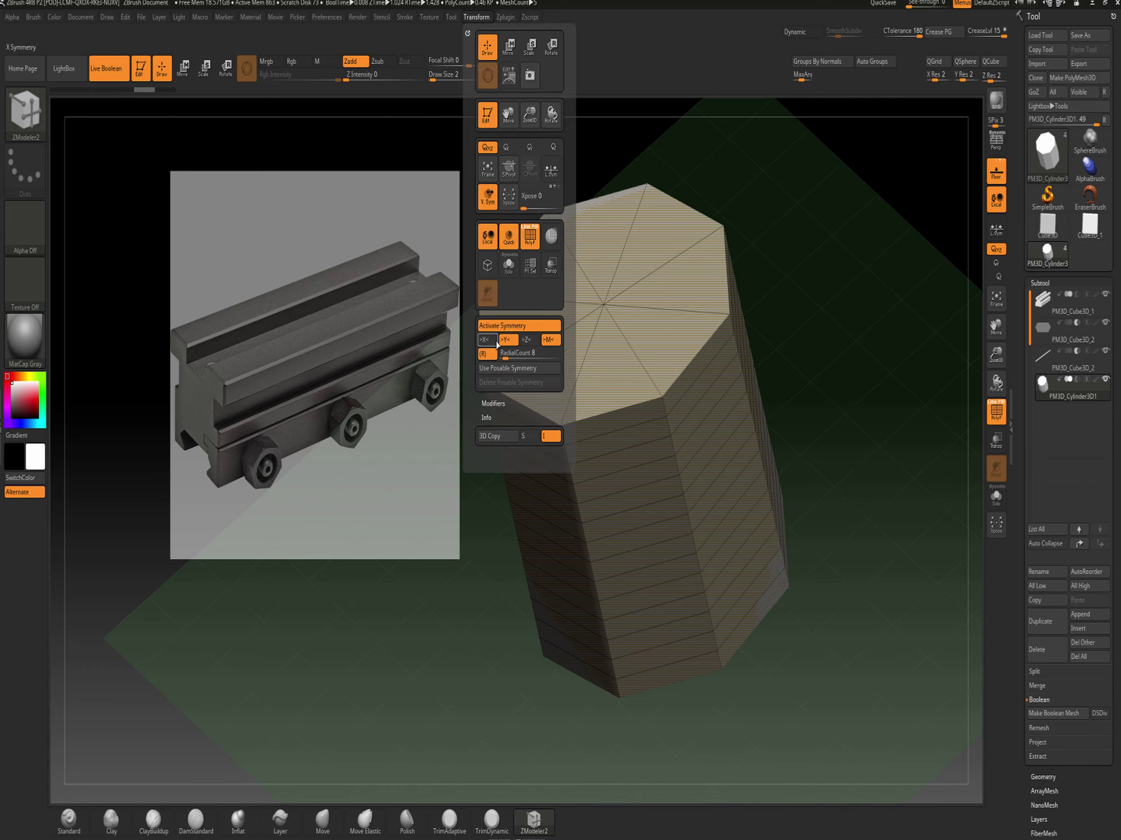
{"action": "left_click", "coordinate": [501, 329]}
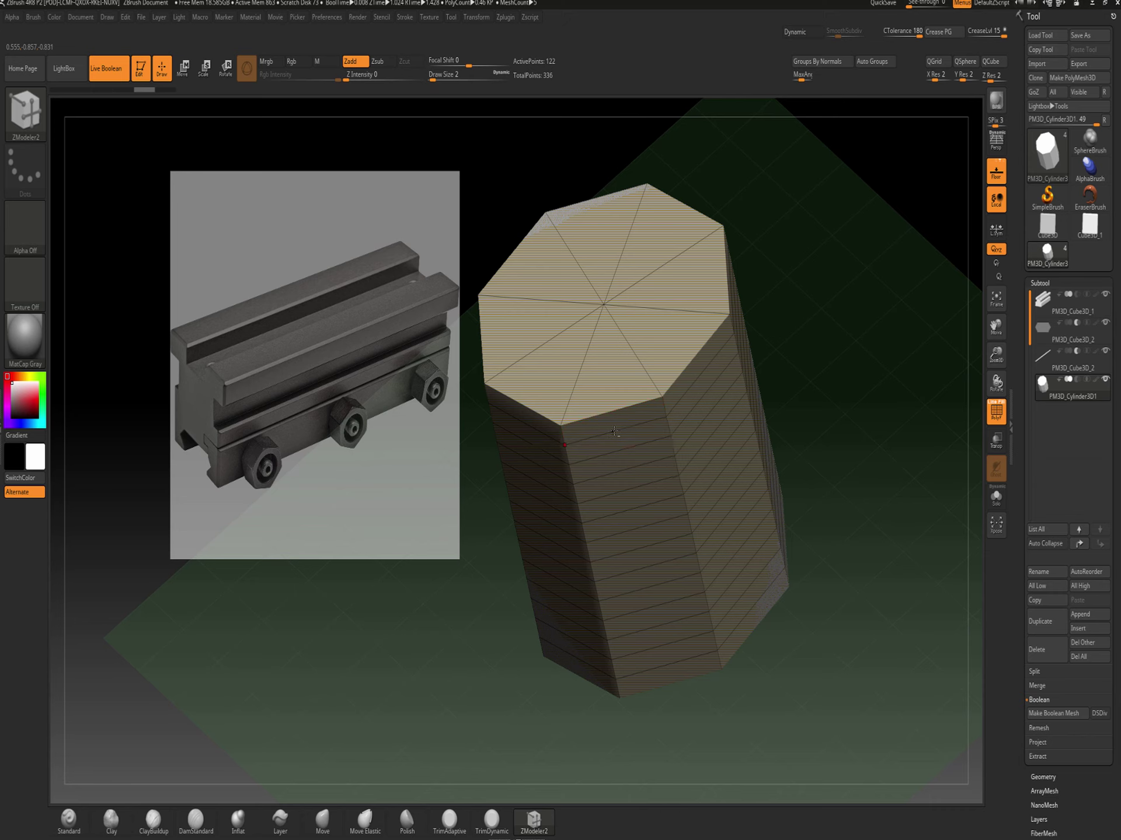
Delete all the horizontal edge loops along the octagonal cylinder's sides, keeping only its end caps and vertical edges
{"action": "left_click", "coordinate": [616, 430], "text": "alt"}
{"action": "left_click", "coordinate": [630, 450], "text": "alt"}
{"action": "left_click", "coordinate": [641, 448], "text": "alt"}
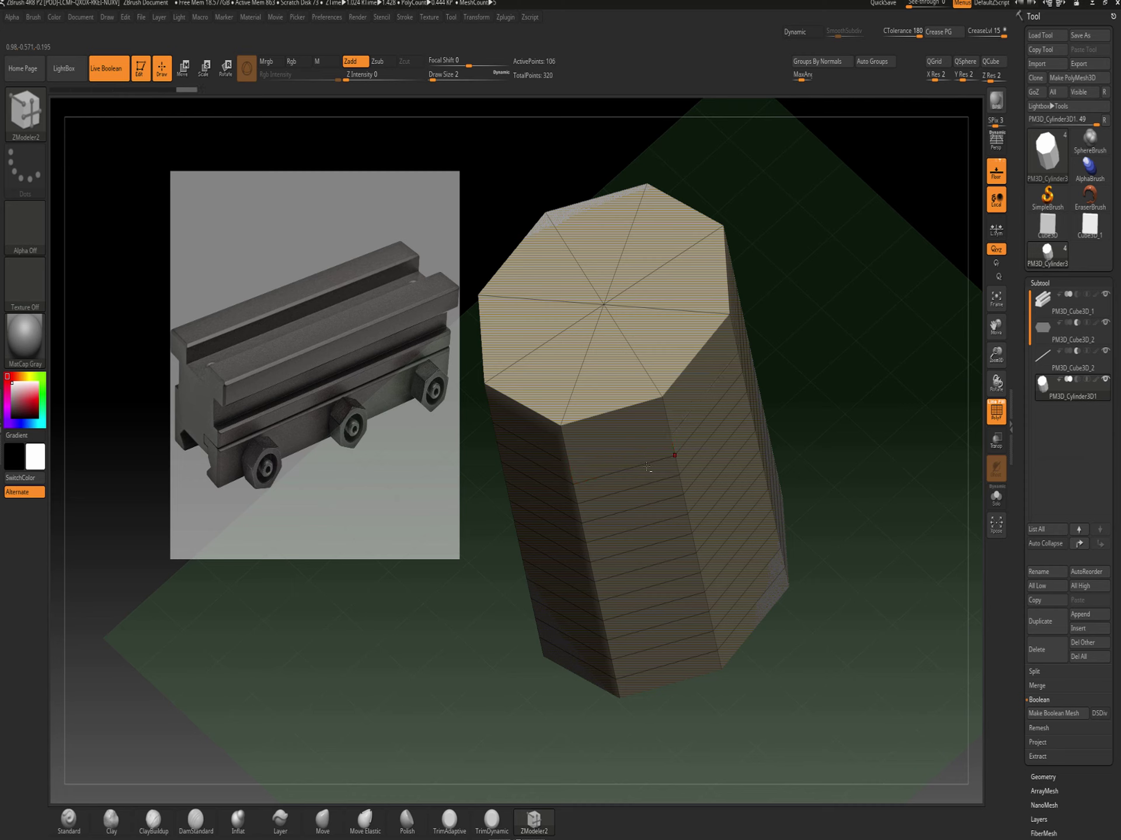
{"action": "left_click", "coordinate": [656, 500], "text": "alt"}
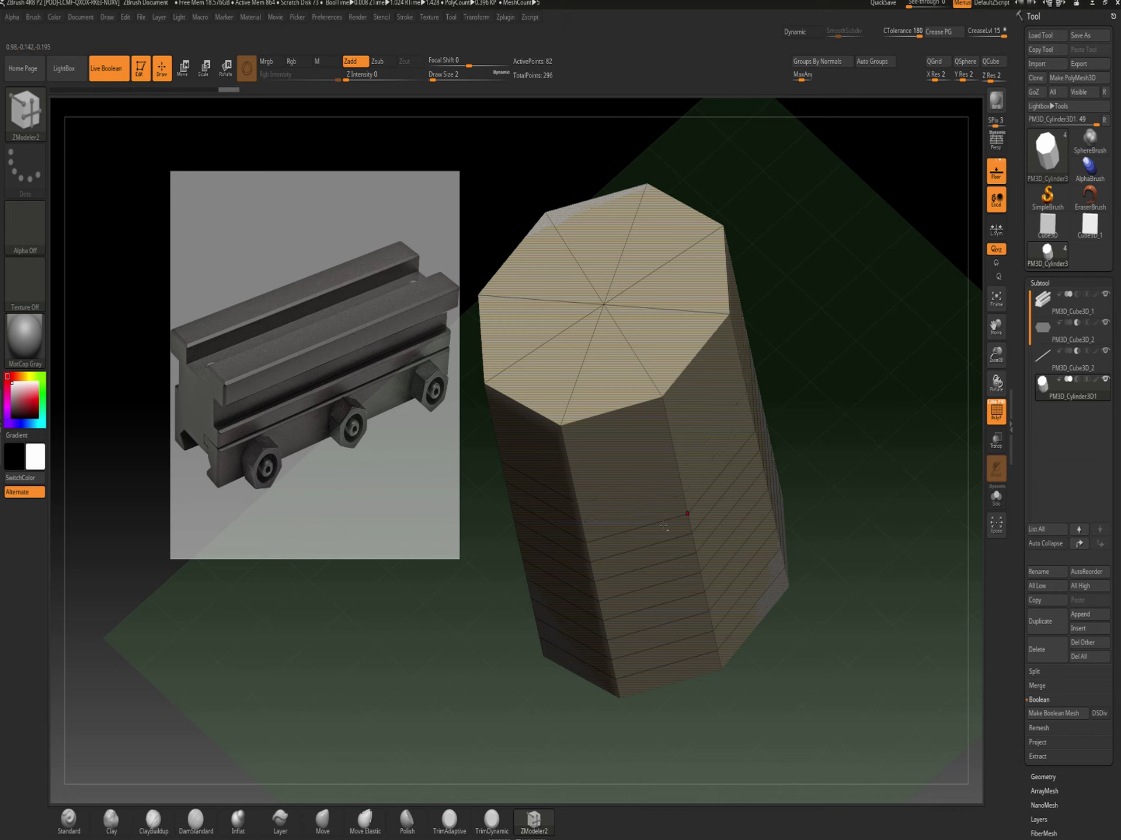
{"action": "left_click", "coordinate": [666, 523], "text": "alt"}
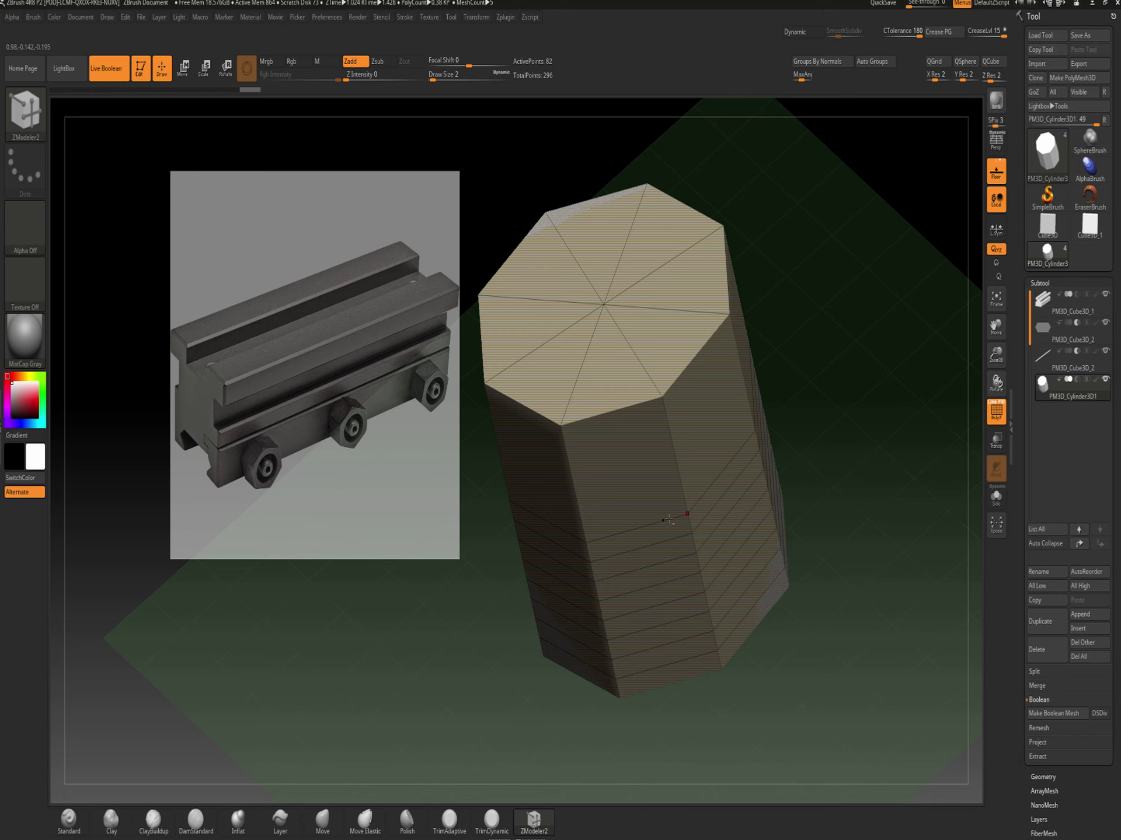
{"action": "left_click", "coordinate": [668, 521], "text": "alt"}
{"action": "left_click", "coordinate": [671, 540], "text": "alt"}
{"action": "left_click", "coordinate": [678, 574], "text": "alt"}
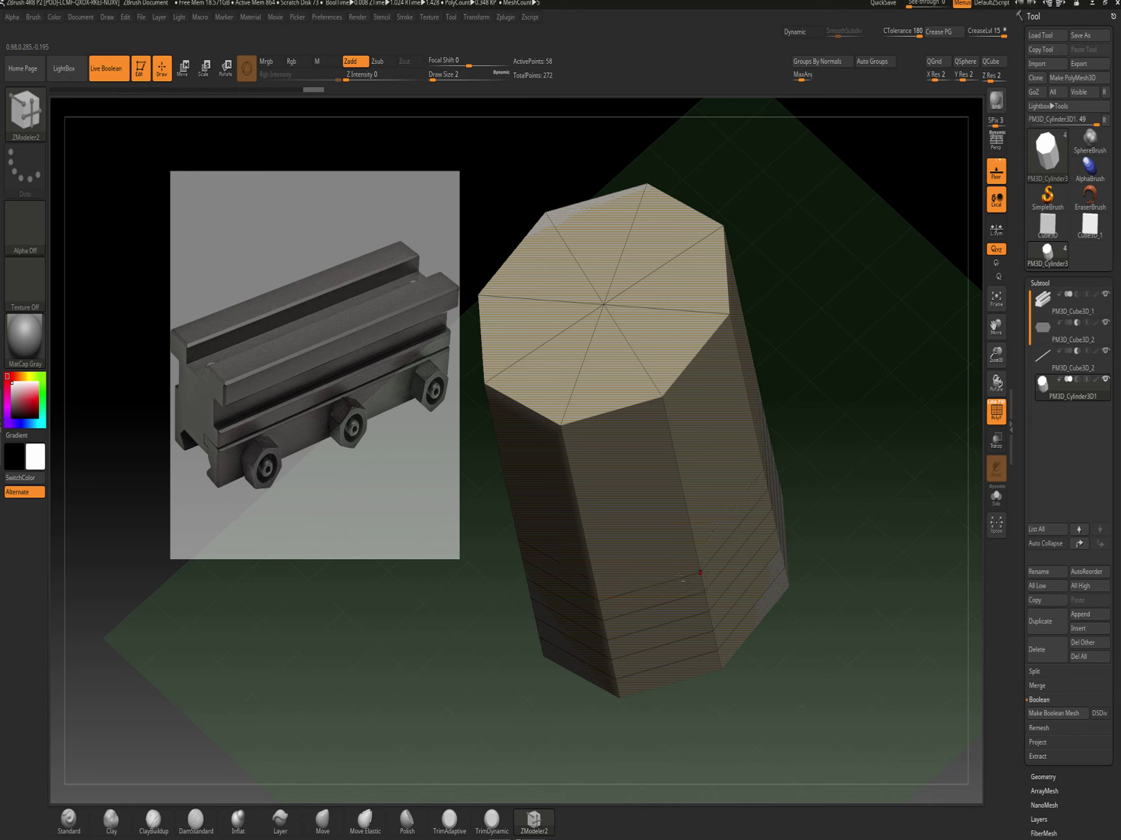
{"action": "left_click", "coordinate": [684, 593], "text": "alt"}
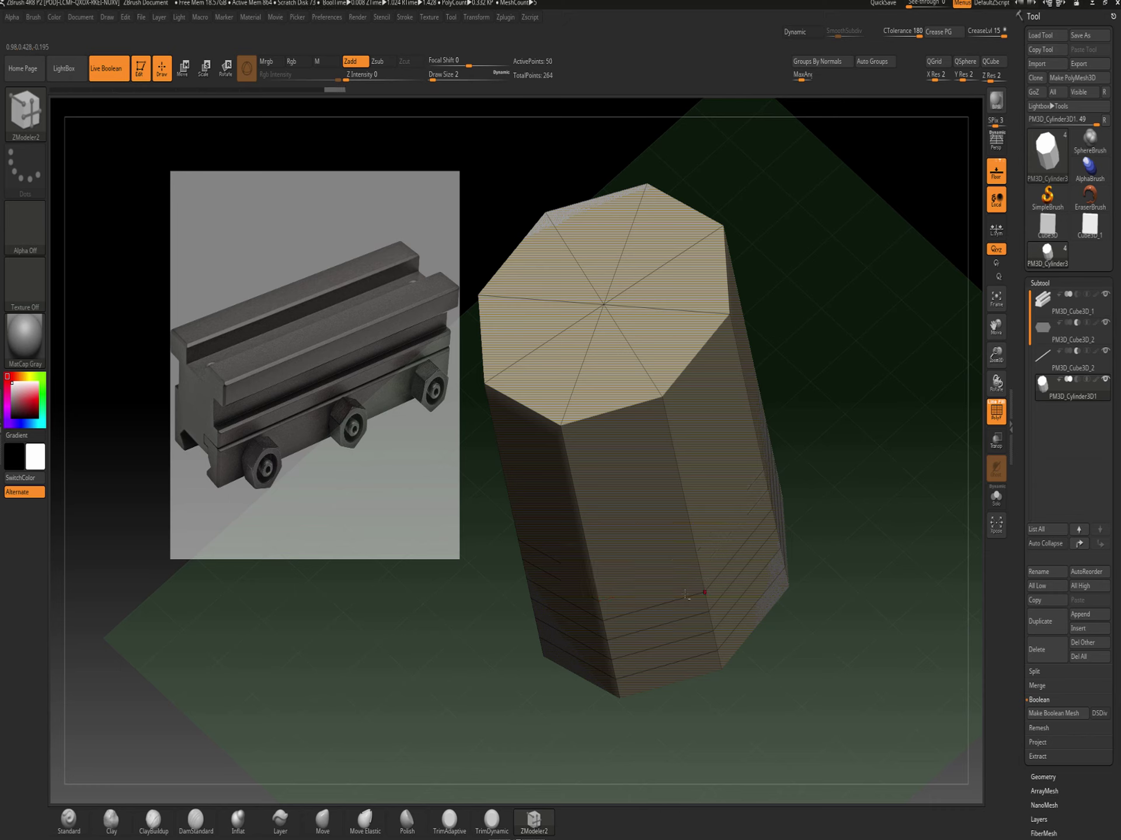
{"action": "left_click", "coordinate": [687, 610], "text": "alt"}
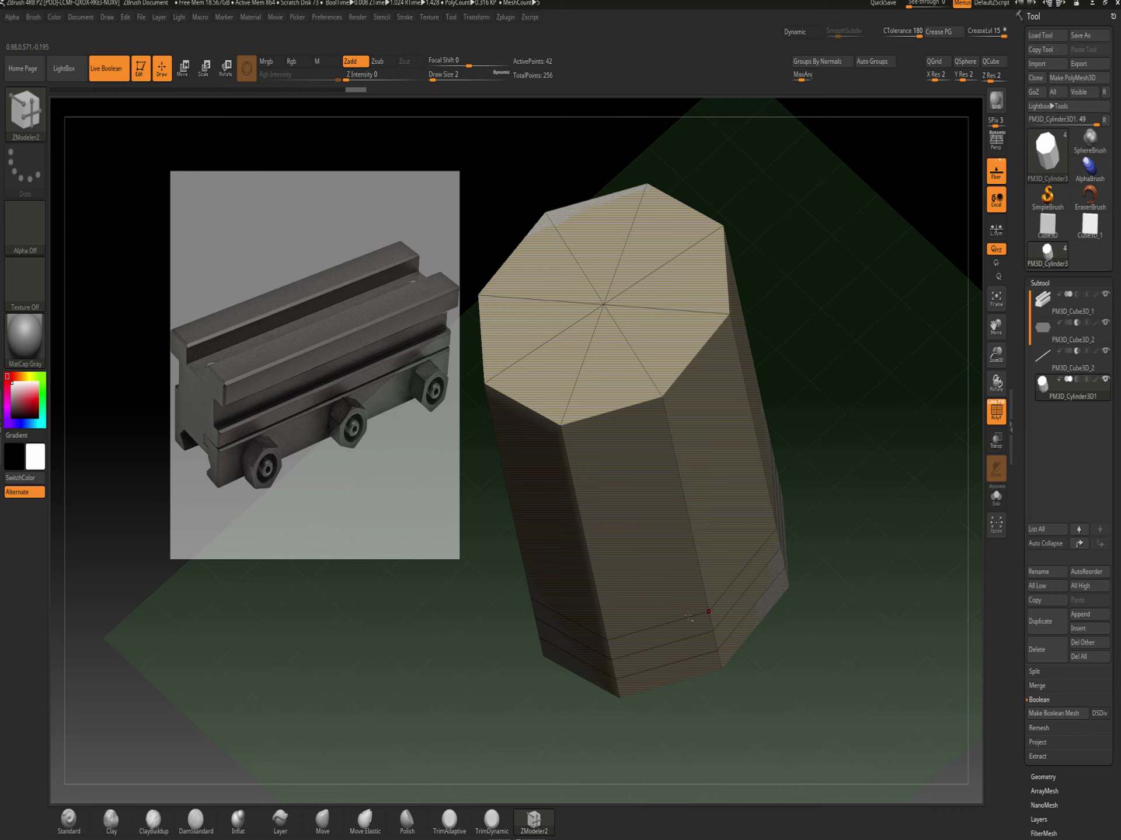
{"action": "left_click", "coordinate": [689, 615], "text": "alt"}
{"action": "left_click", "coordinate": [689, 634], "text": "alt"}
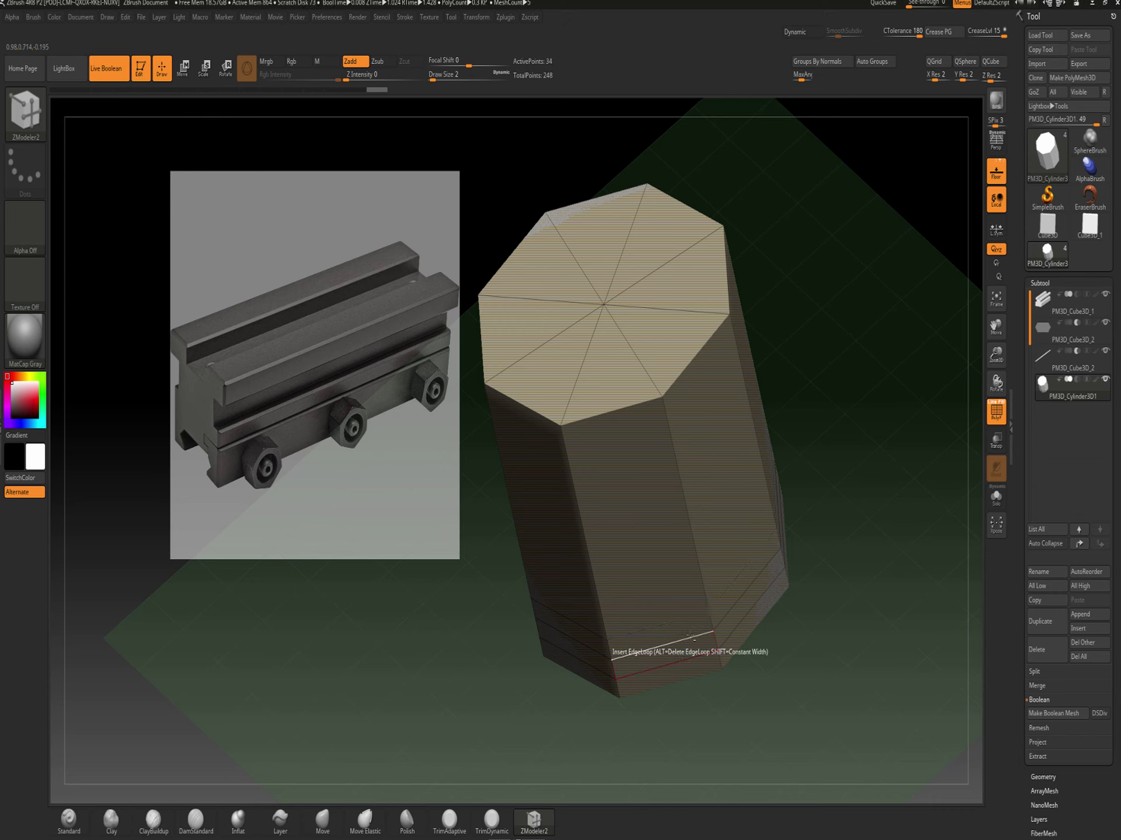
{"action": "left_click", "coordinate": [690, 665]}
{"action": "left_click", "coordinate": [690, 658], "text": "alt"}
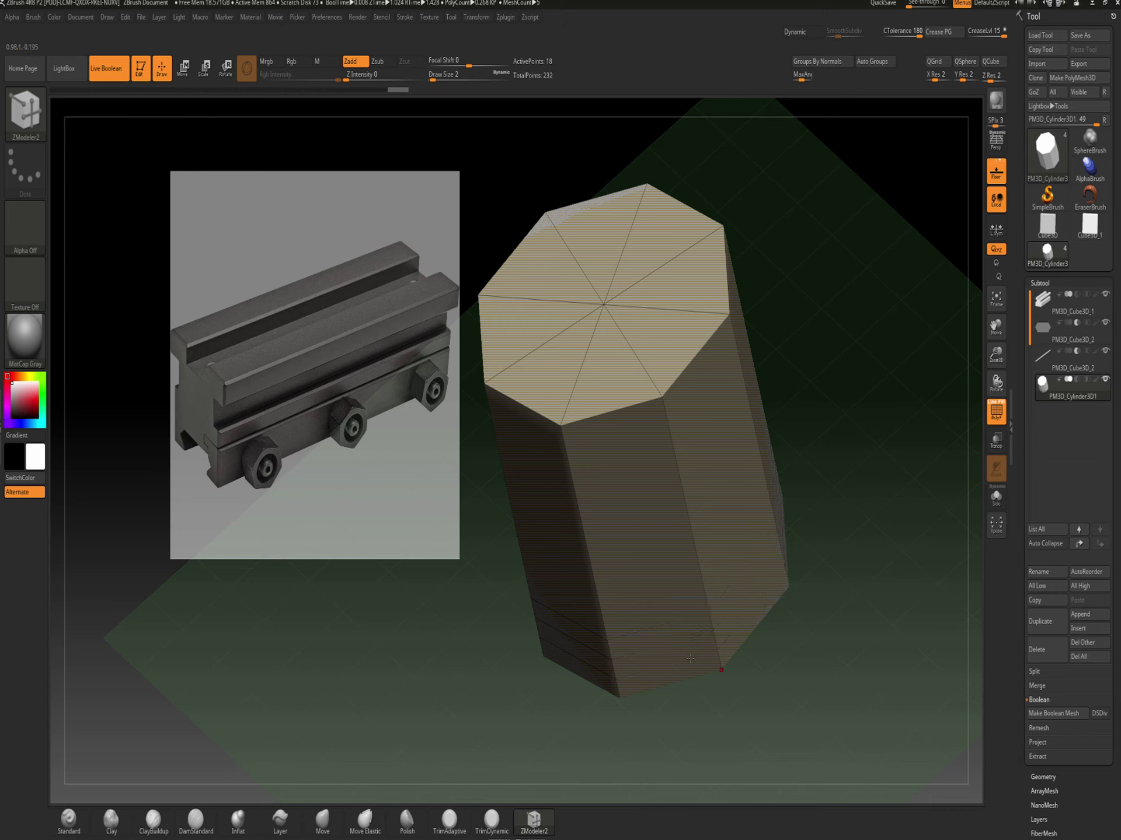
Scale the octagonal cylinder down uniformly with the gizmo and raise it along Y until it sticks out above the rail
{"action": "left_click_drag", "start_coordinate": [856, 408], "coordinate": [575, 275]}
{"action": "left_click_drag", "start_coordinate": [824, 190], "coordinate": [796, 209]}
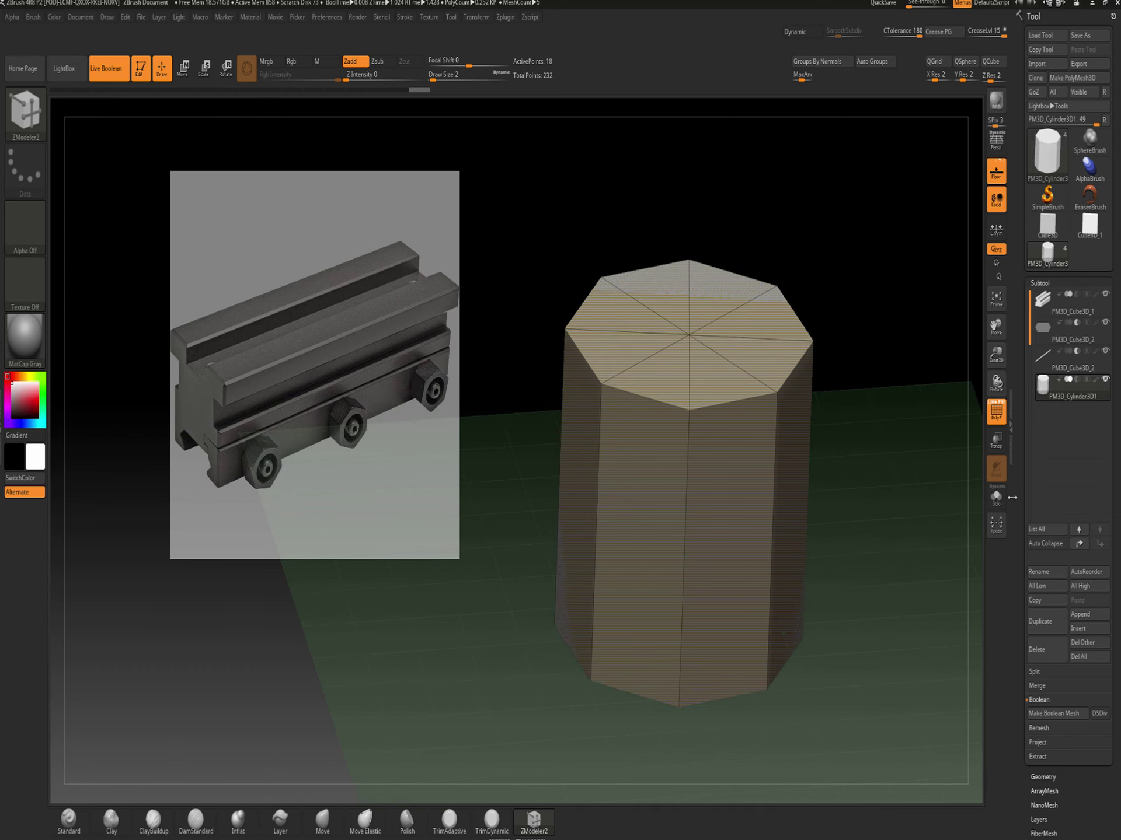
{"action": "left_click", "coordinate": [183, 68]}
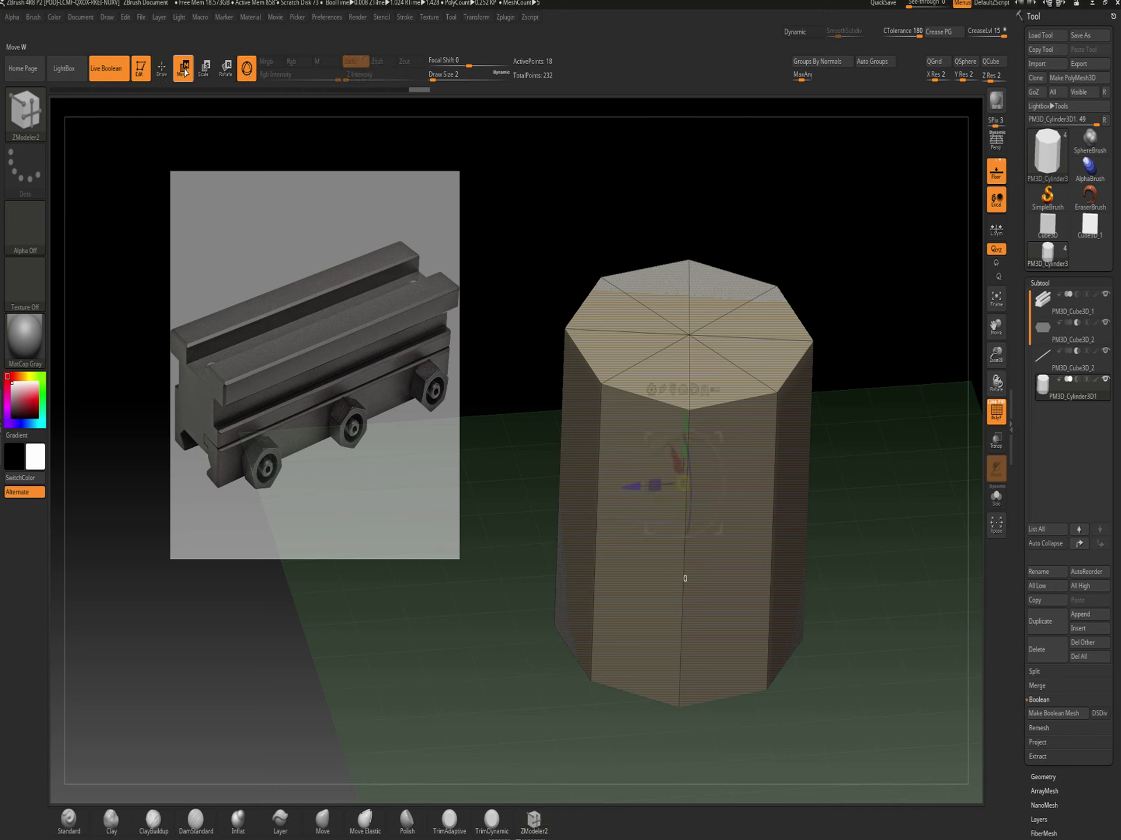
{"action": "left_click_drag", "start_coordinate": [683, 484], "coordinate": [643, 663]}
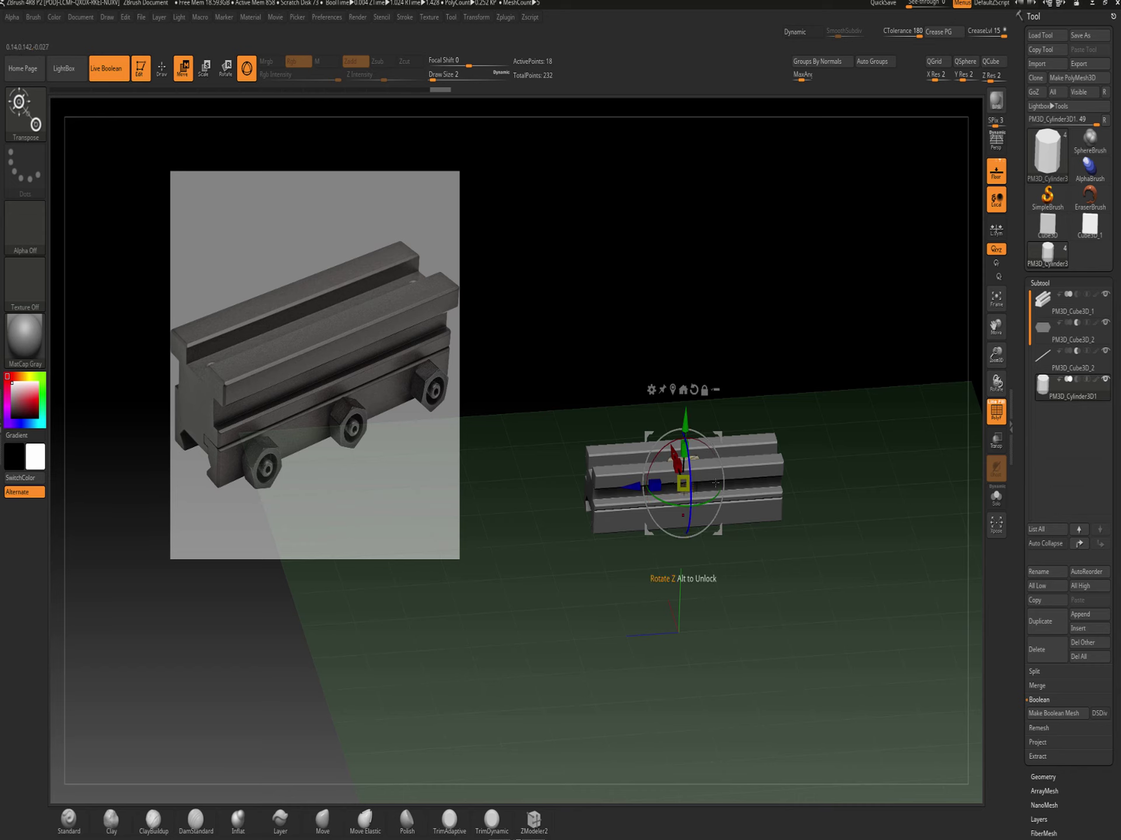
{"action": "left_click_drag", "start_coordinate": [812, 296], "coordinate": [800, 412], "text": "alt"}
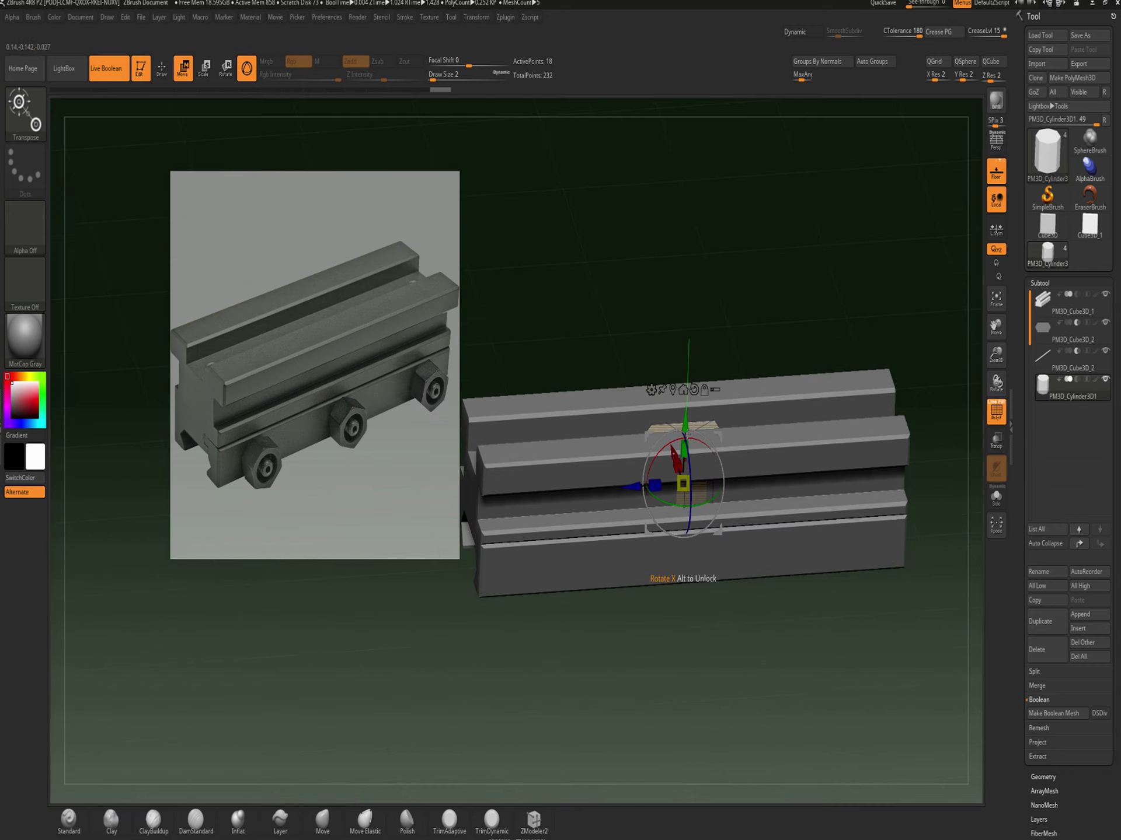
{"action": "left_click_drag", "start_coordinate": [684, 447], "coordinate": [681, 388]}
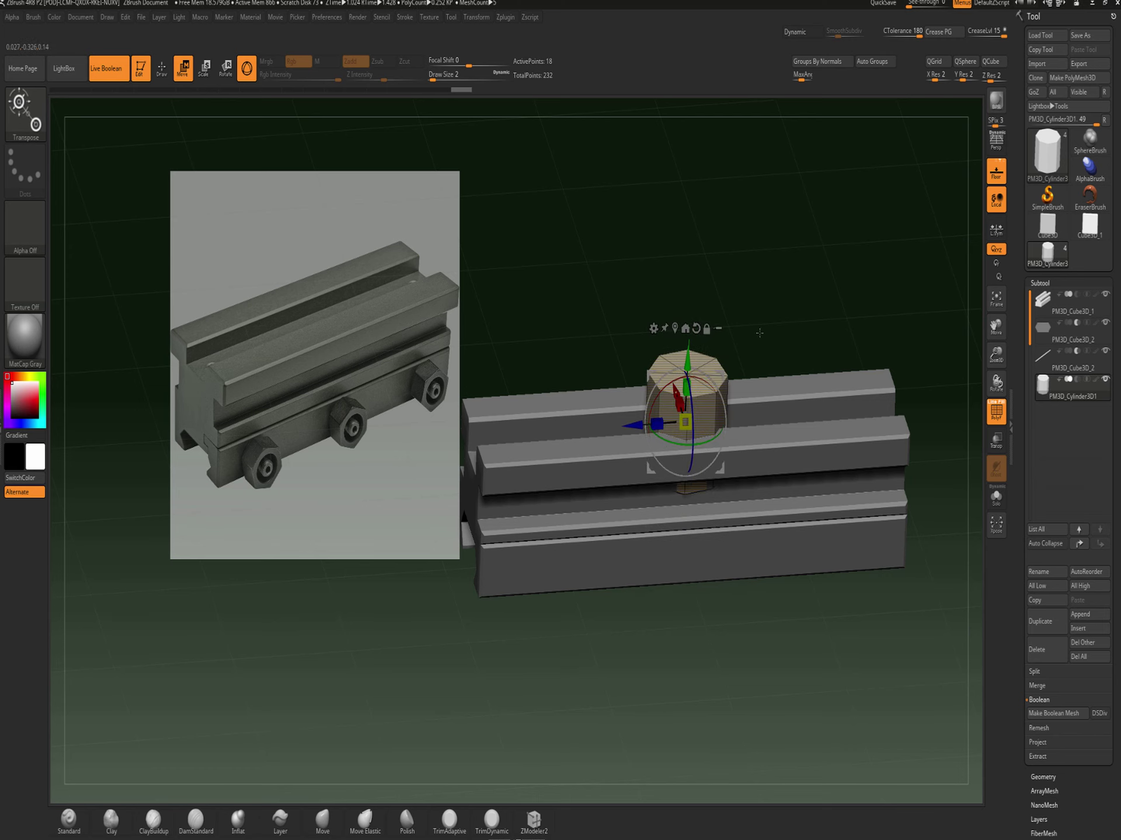
Shrink the octagonal cylinder uniformly a bit further and hide the polyframe in a straight side view
{"action": "left_click_drag", "start_coordinate": [760, 280], "coordinate": [764, 324], "text": "alt"}
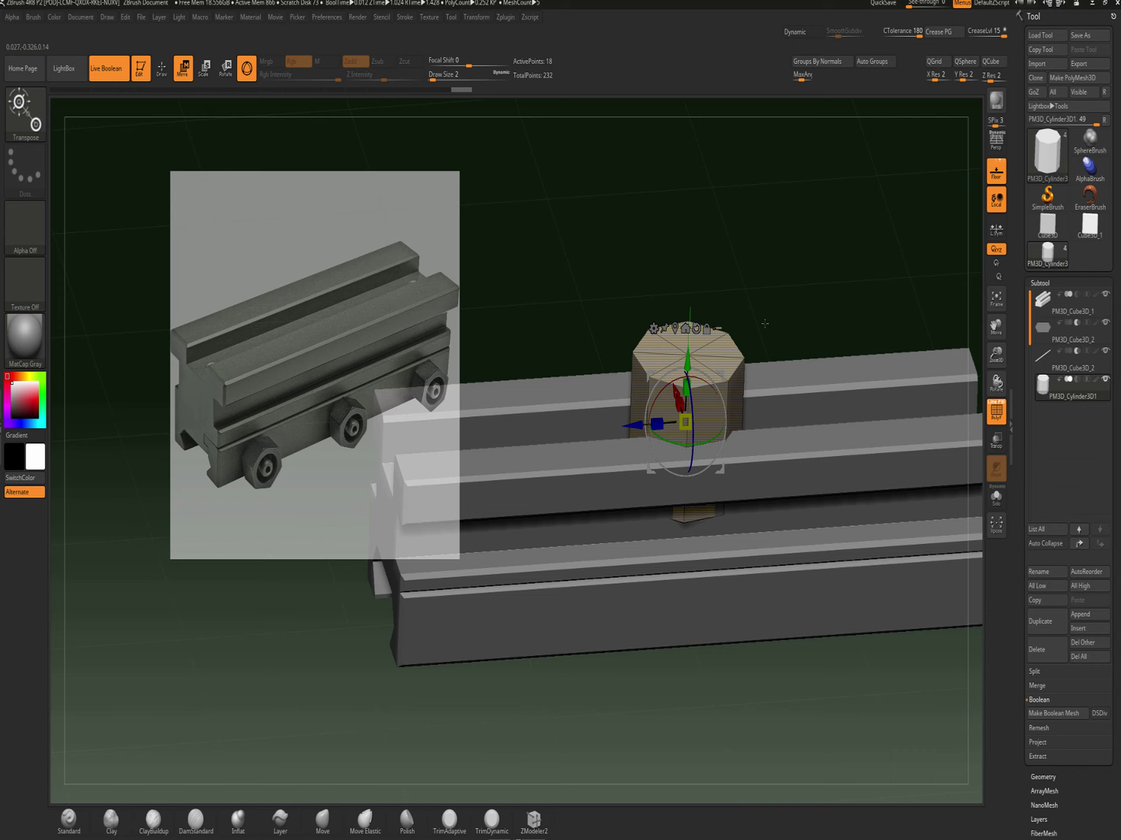
{"action": "left_click_drag", "start_coordinate": [791, 304], "coordinate": [800, 336], "text": "alt"}
{"action": "left_click_drag", "start_coordinate": [798, 233], "coordinate": [798, 275], "text": "alt"}
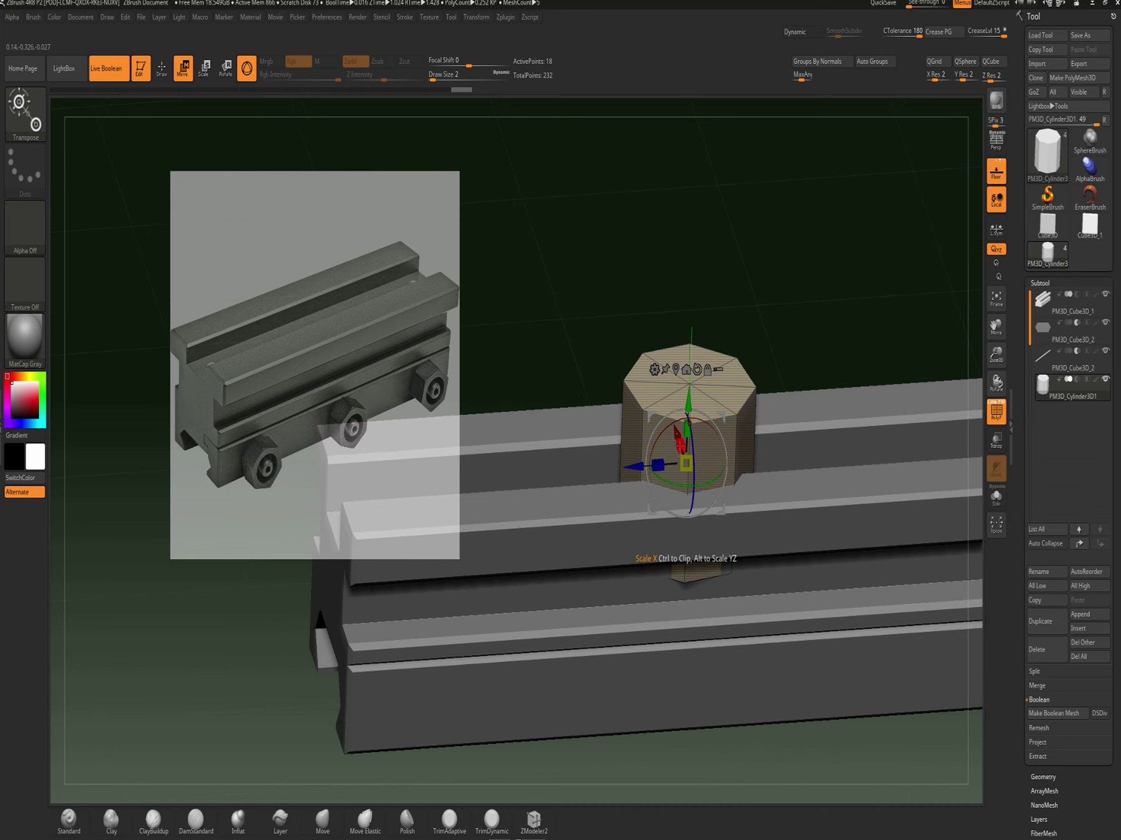
{"action": "left_click_drag", "start_coordinate": [679, 442], "coordinate": [674, 516]}
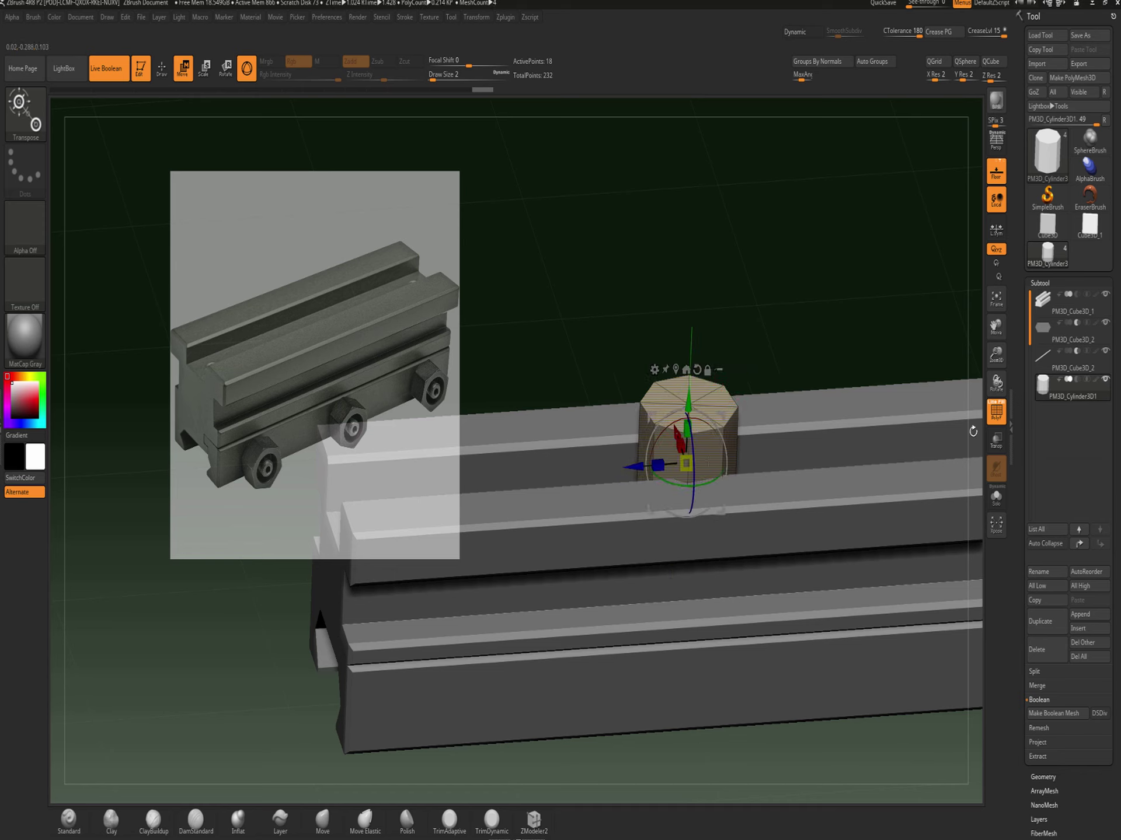
{"action": "left_click", "coordinate": [990, 422]}
{"action": "mouse_move", "coordinate": [824, 319]}
{"action": "left_mouse_down"}
{"action": "mouse_move", "coordinate": [813, 322]}
{"action": "mouse_move", "coordinate": [812, 306]}
{"action": "left_mouse_up"}
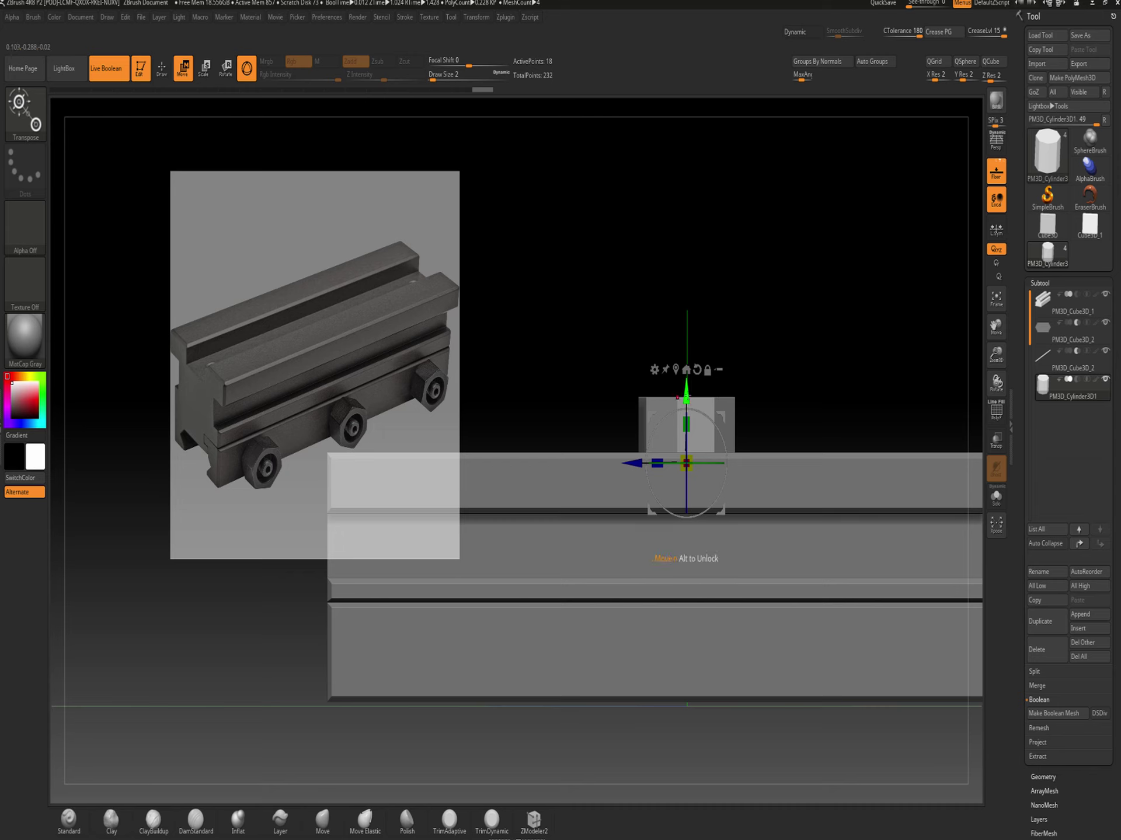
Raise the octagonal cylinder along Y until it clears the rail, and isolate it with its polyframe shown
{"action": "left_click_drag", "start_coordinate": [678, 397], "coordinate": [683, 357]}
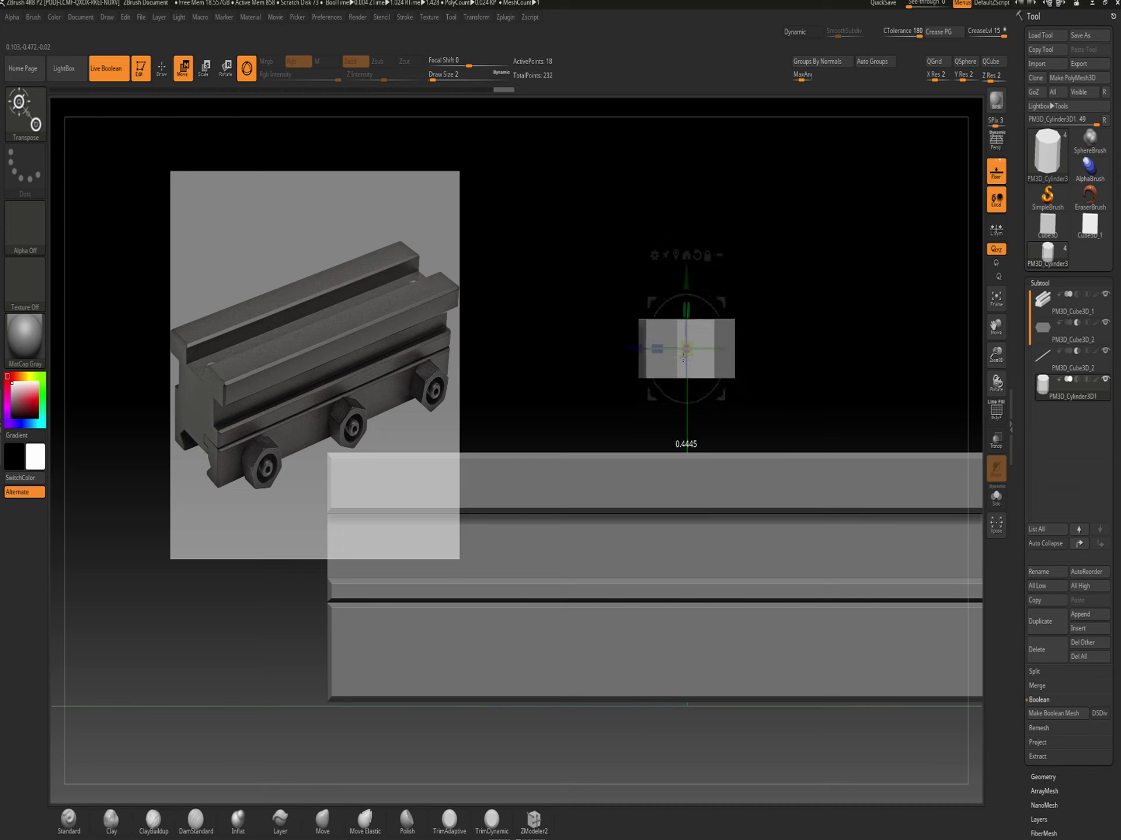
{"action": "left_click_drag", "start_coordinate": [775, 303], "coordinate": [761, 471], "text": "alt"}
{"action": "left_click_drag", "start_coordinate": [832, 301], "coordinate": [810, 435], "text": "alt"}
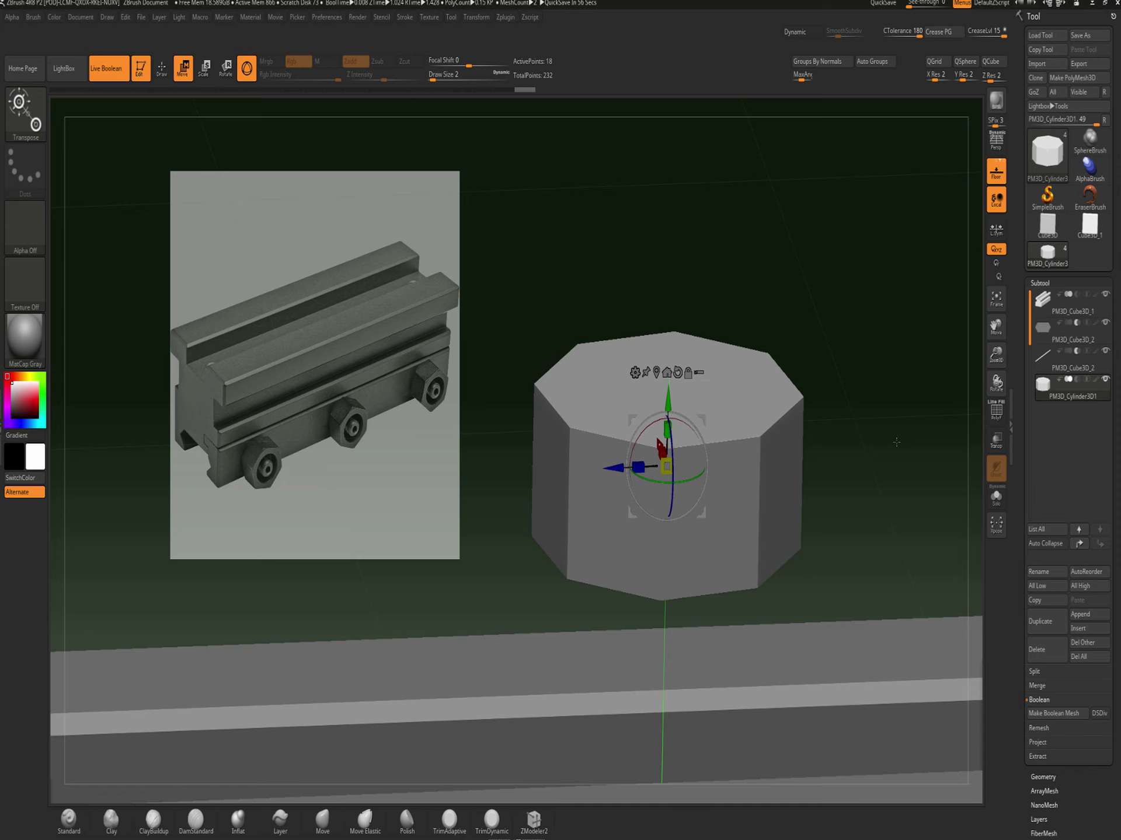
{"action": "left_click", "coordinate": [996, 411]}
{"action": "left_click", "coordinate": [995, 496]}
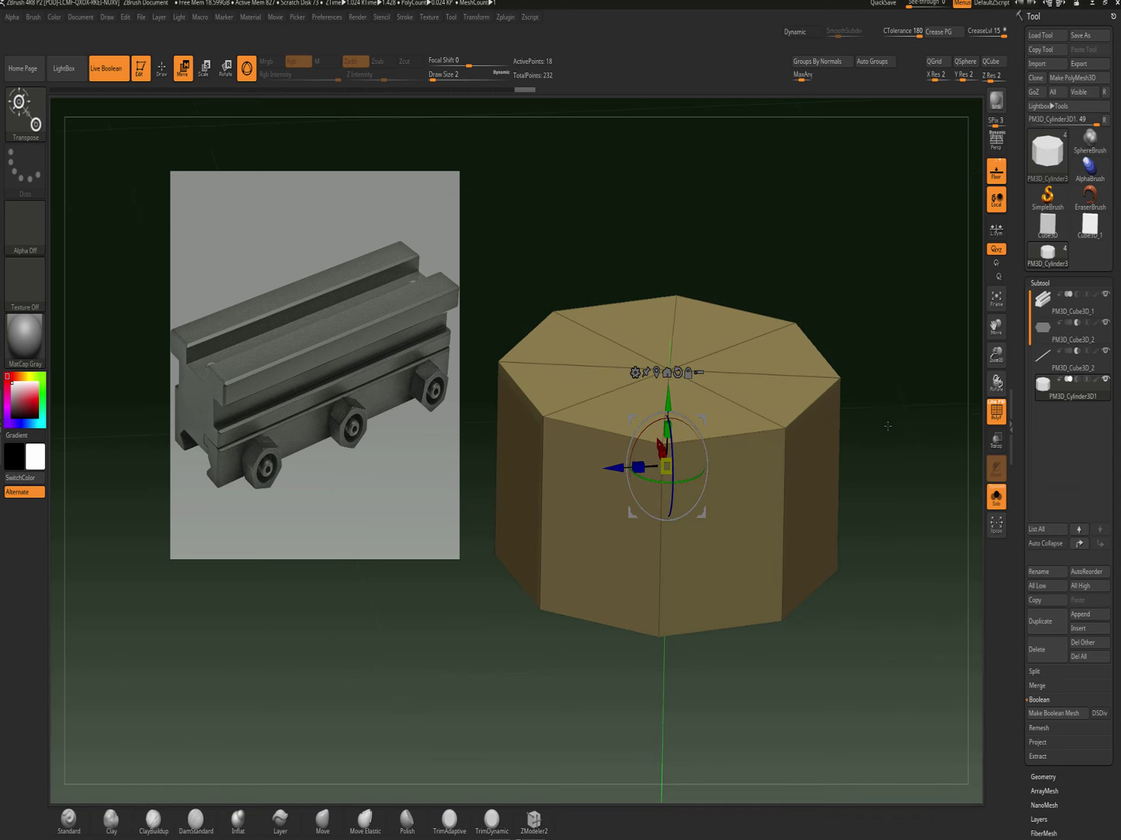
Delete both end caps of the octagonal cylinder with the ZModeler polygon action Delete, targeting Flat Island
{"action": "left_click", "coordinate": [162, 68]}
{"action": "key", "text": "b"}
{"action": "key", "text": "z"}
{"action": "key", "text": "m"}
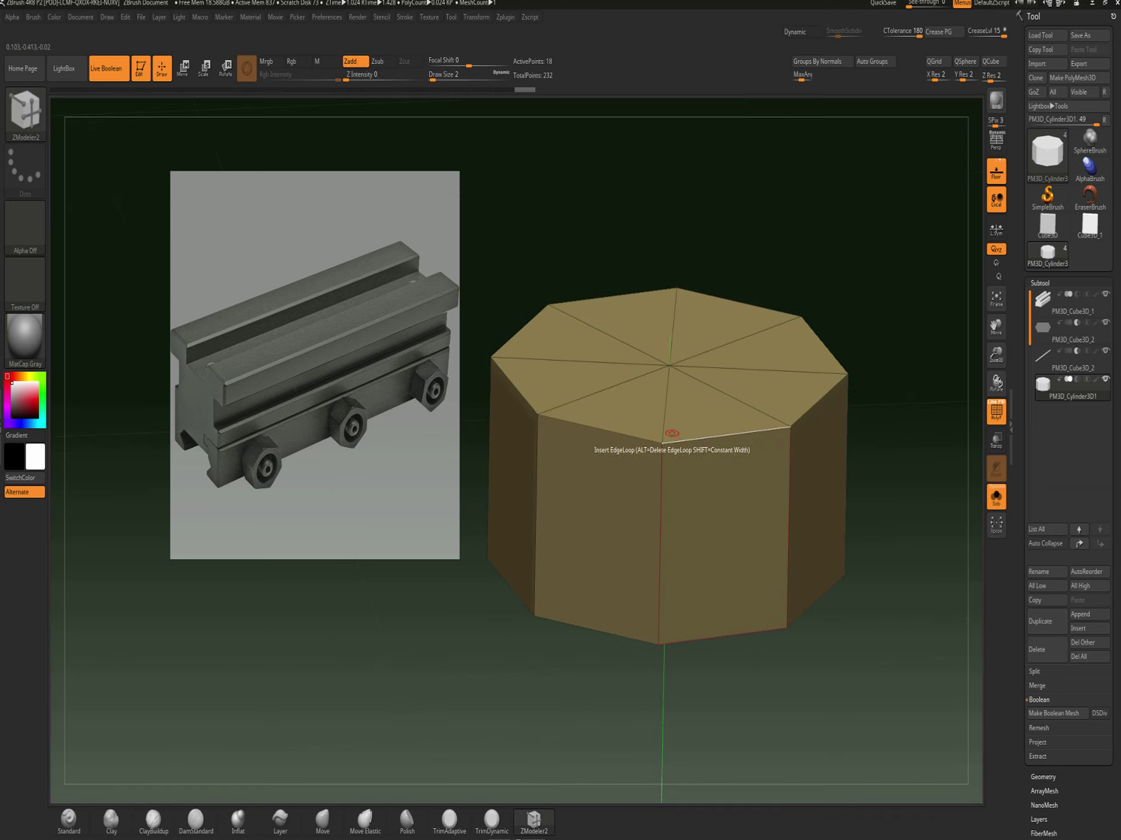
{"action": "key", "text": "space"}
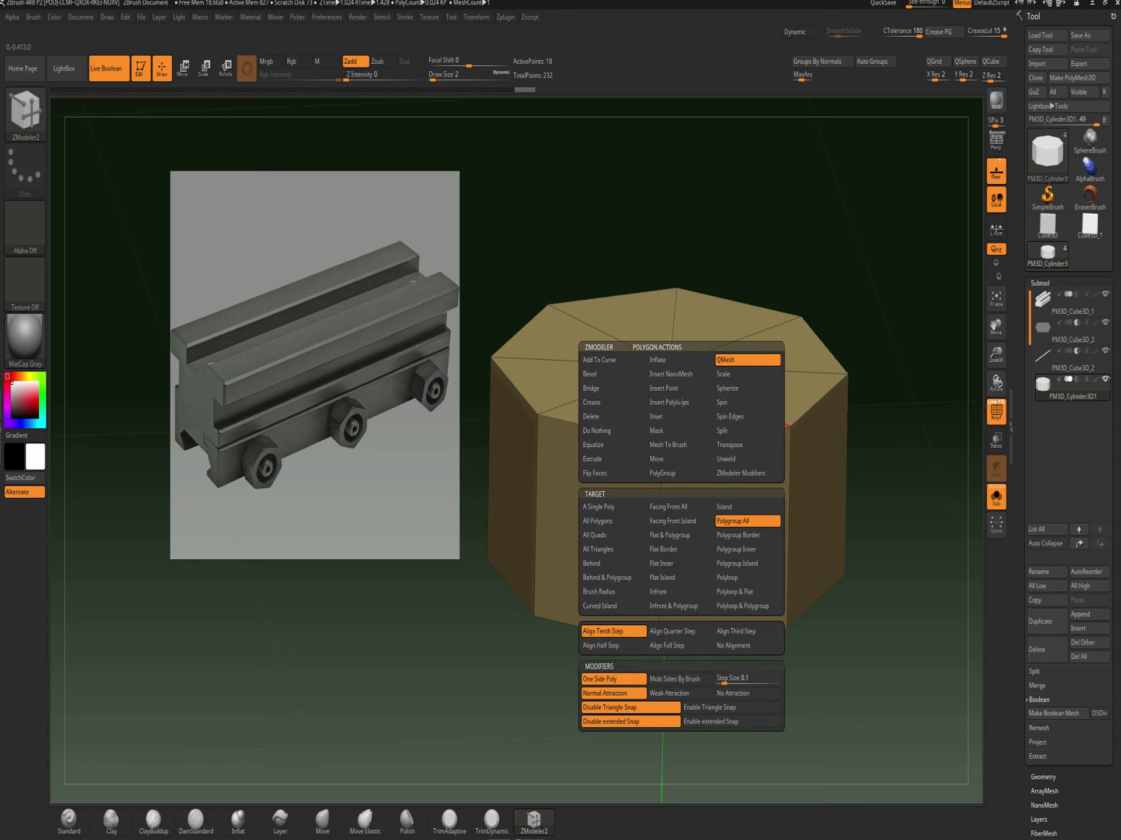
{"action": "left_click", "coordinate": [595, 419]}
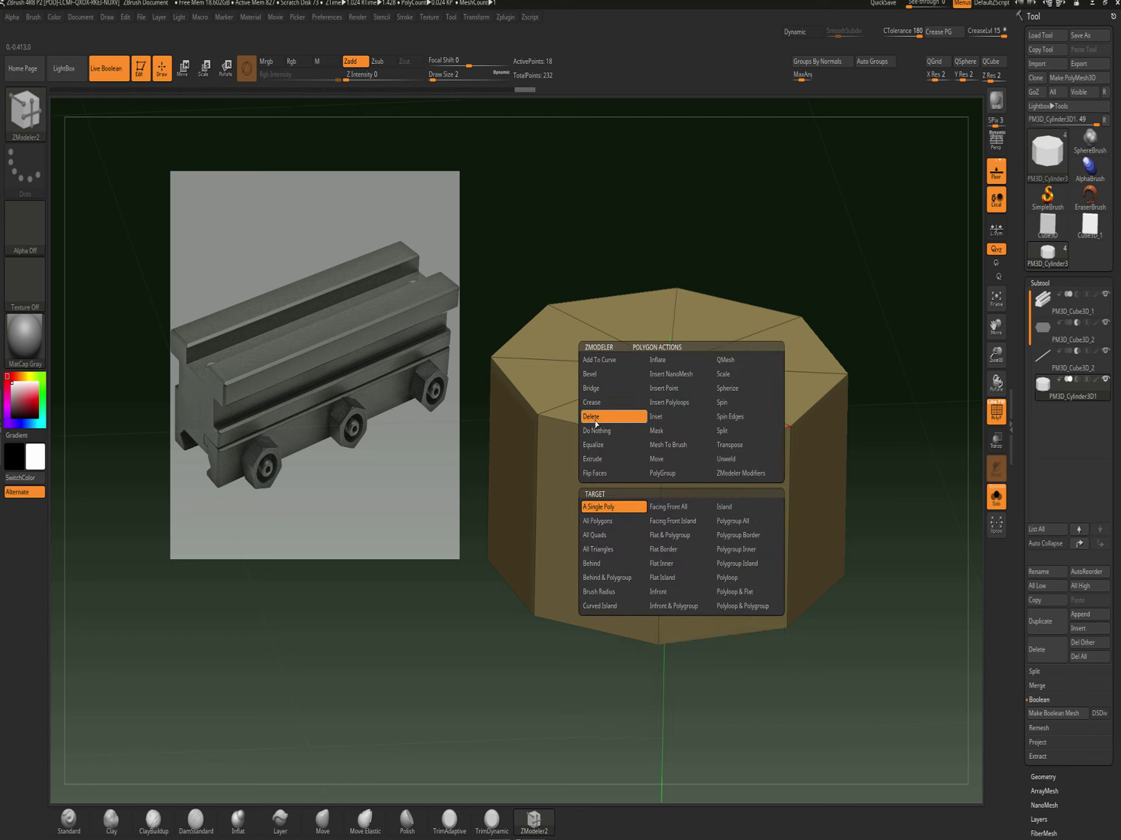
{"action": "left_click", "coordinate": [664, 579]}
{"action": "left_click", "coordinate": [688, 395]}
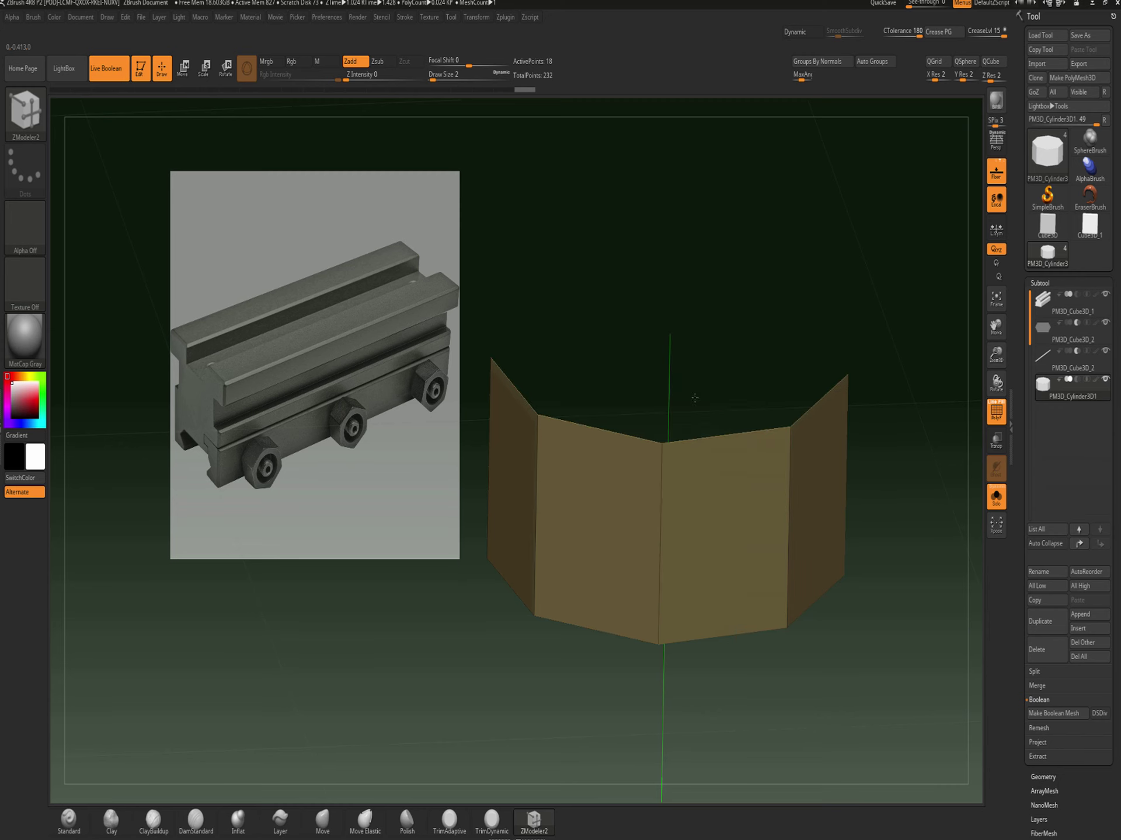
{"action": "left_click_drag", "start_coordinate": [791, 274], "coordinate": [700, 412]}
{"action": "left_click", "coordinate": [698, 423]}
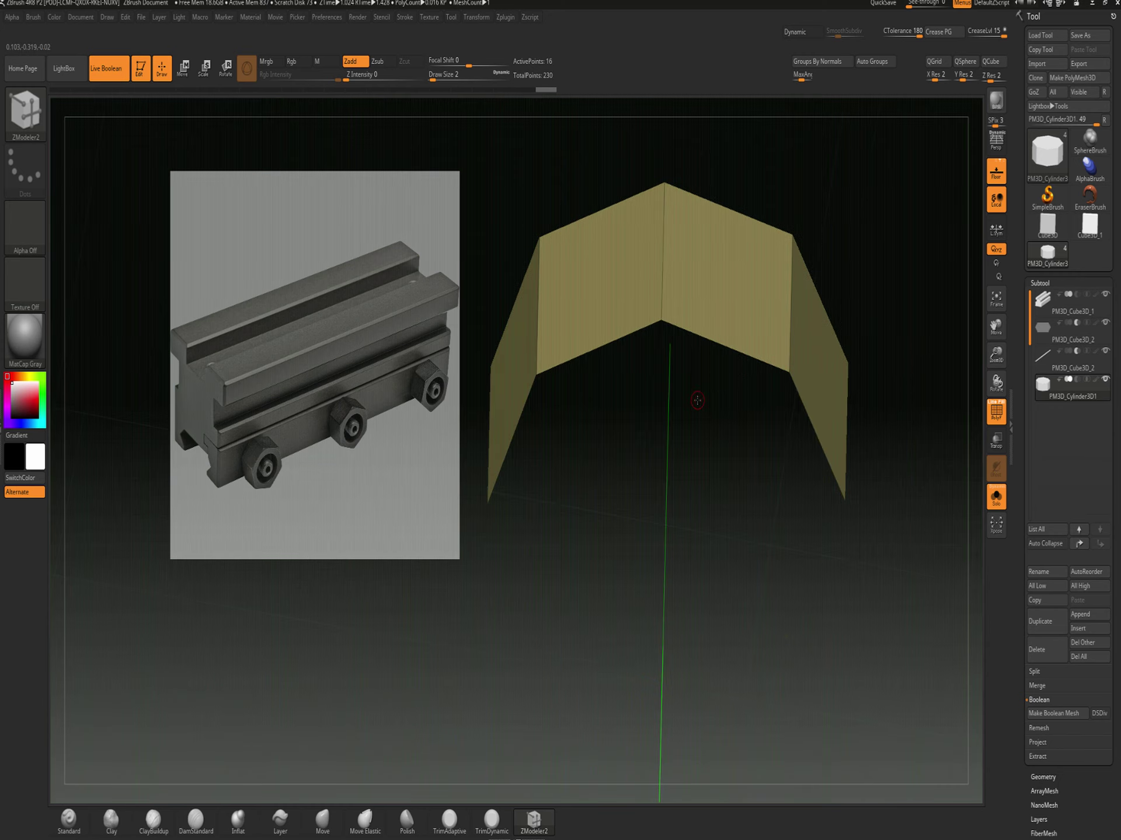
Delete two opposite vertical edge loops from the open octagonal ring to turn it into a hexagonal one
{"action": "left_click_drag", "start_coordinate": [856, 156], "coordinate": [796, 605]}
{"action": "left_click_drag", "start_coordinate": [806, 541], "coordinate": [639, 495]}
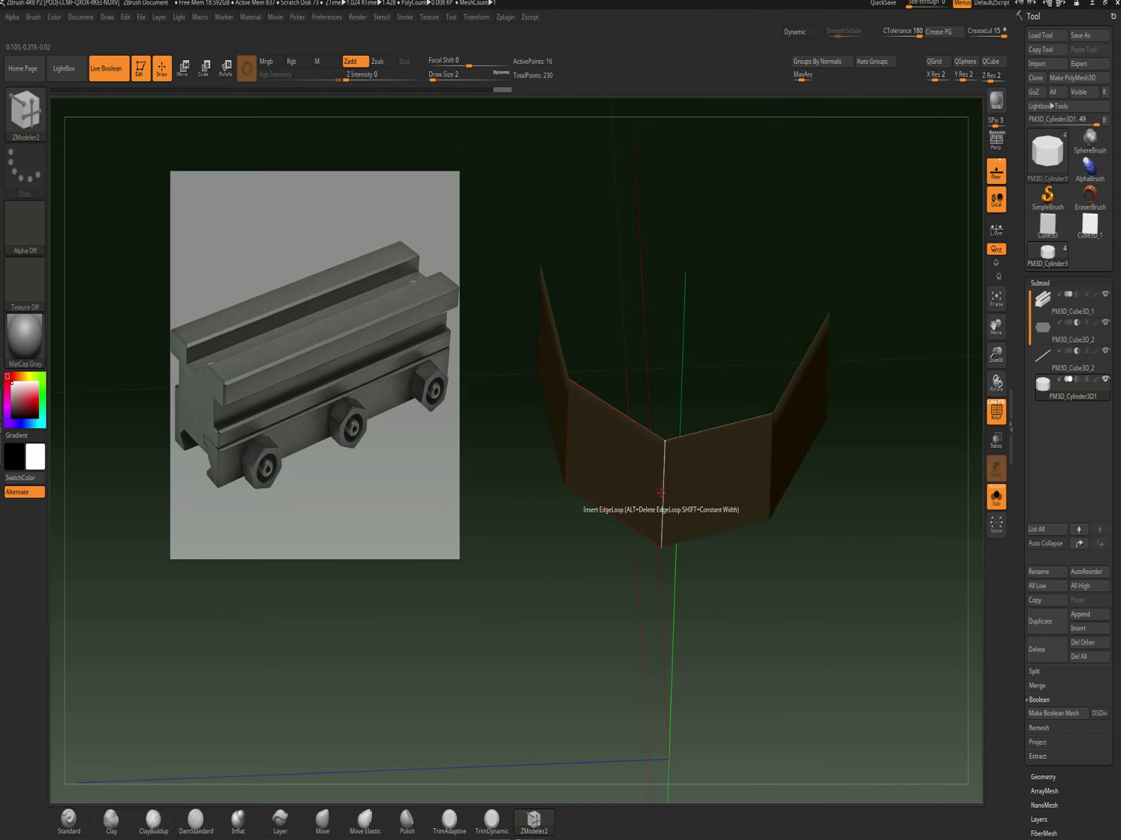
{"action": "left_click", "coordinate": [660, 494], "text": "alt"}
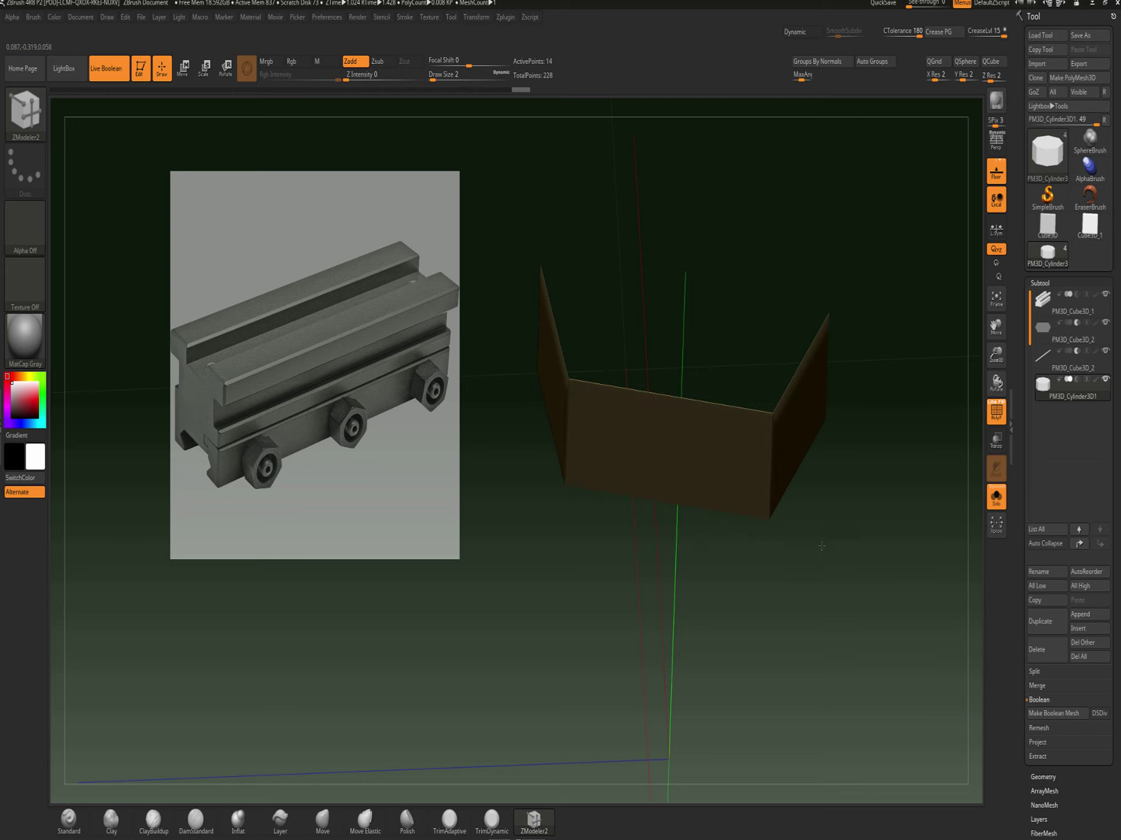
{"action": "left_click_drag", "start_coordinate": [821, 545], "coordinate": [765, 506]}
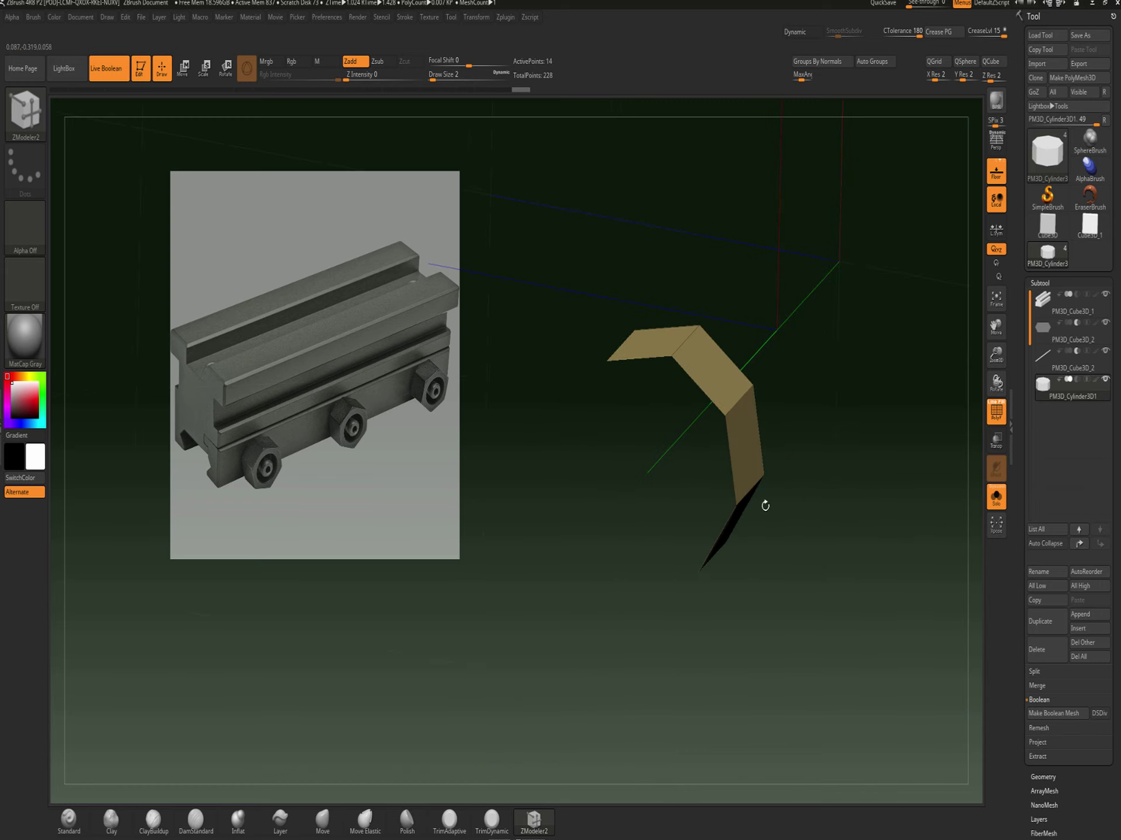
{"action": "left_click", "coordinate": [680, 339], "text": "alt"}
Cap both open ends of the hexagonal ring with the ZModeler edge action Close, targeting Convex Hole
{"action": "mouse_move", "coordinate": [824, 383]}
{"action": "left_mouse_down"}
{"action": "mouse_move", "coordinate": [833, 345]}
{"action": "mouse_move", "coordinate": [819, 362]}
{"action": "left_mouse_up"}
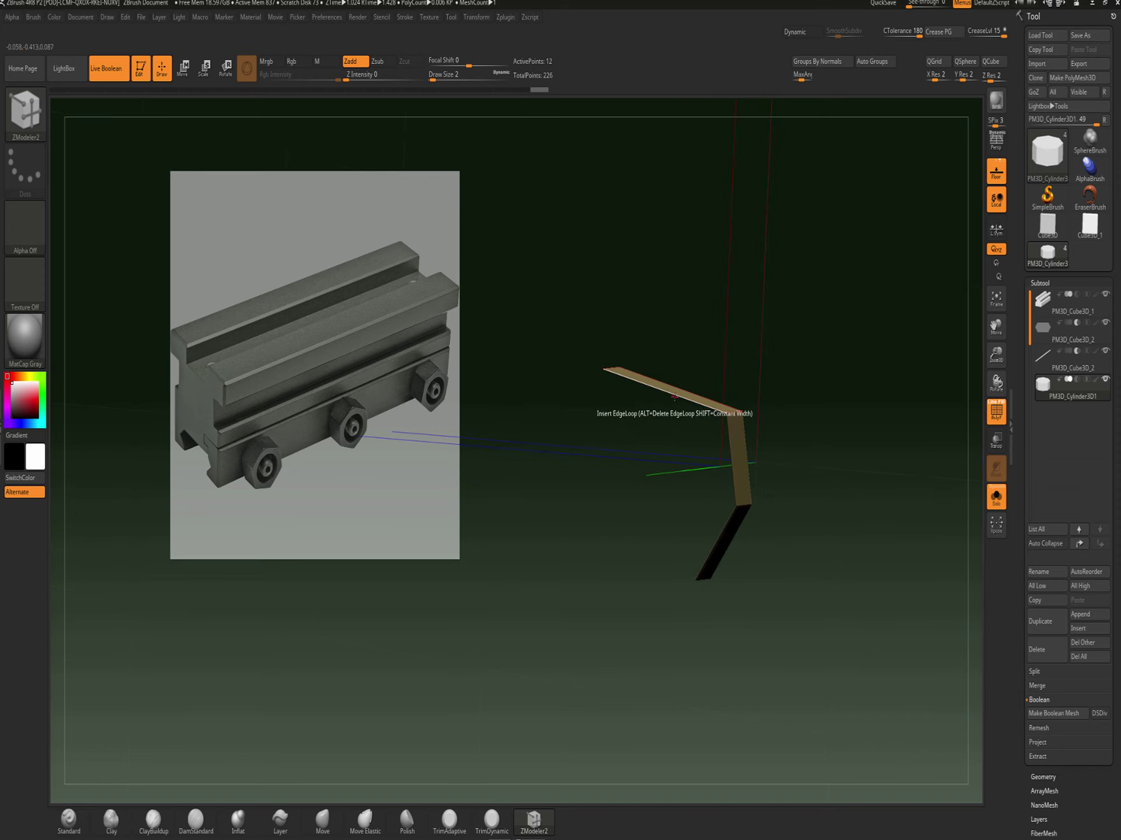
{"action": "key", "text": "space"}
{"action": "left_click", "coordinate": [587, 451]}
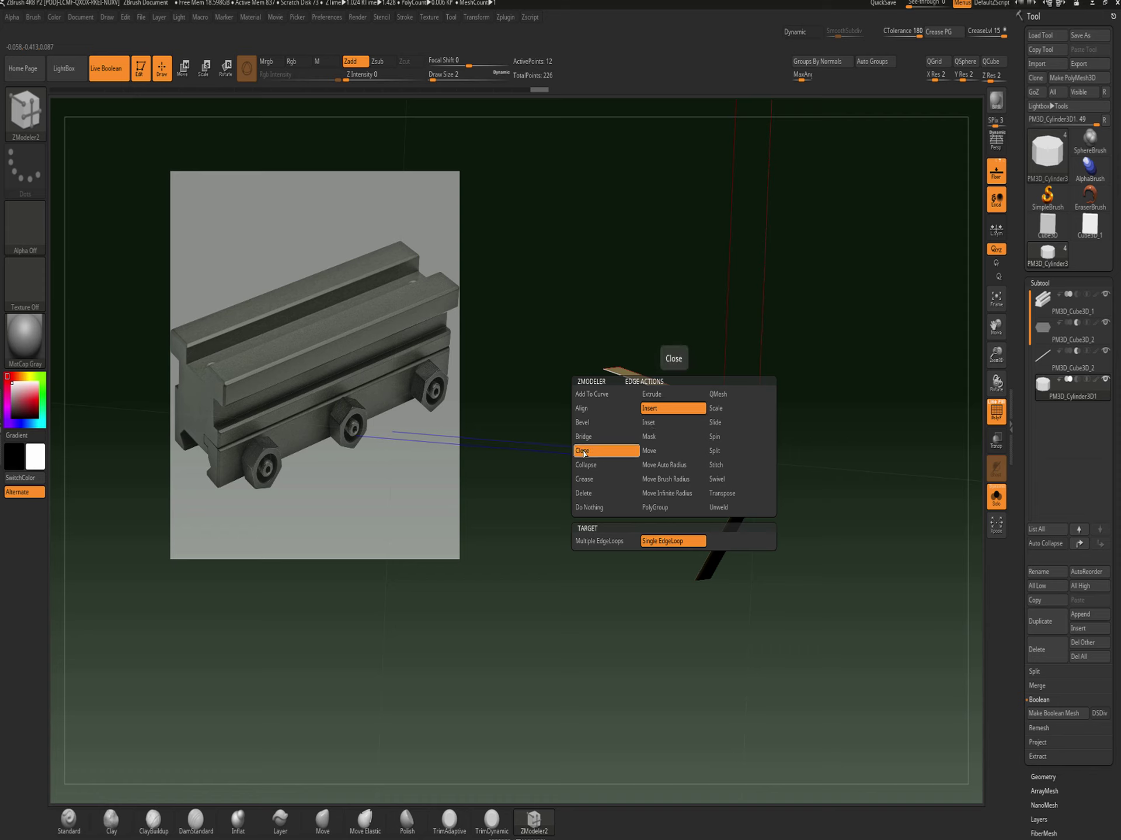
{"action": "left_click", "coordinate": [658, 541]}
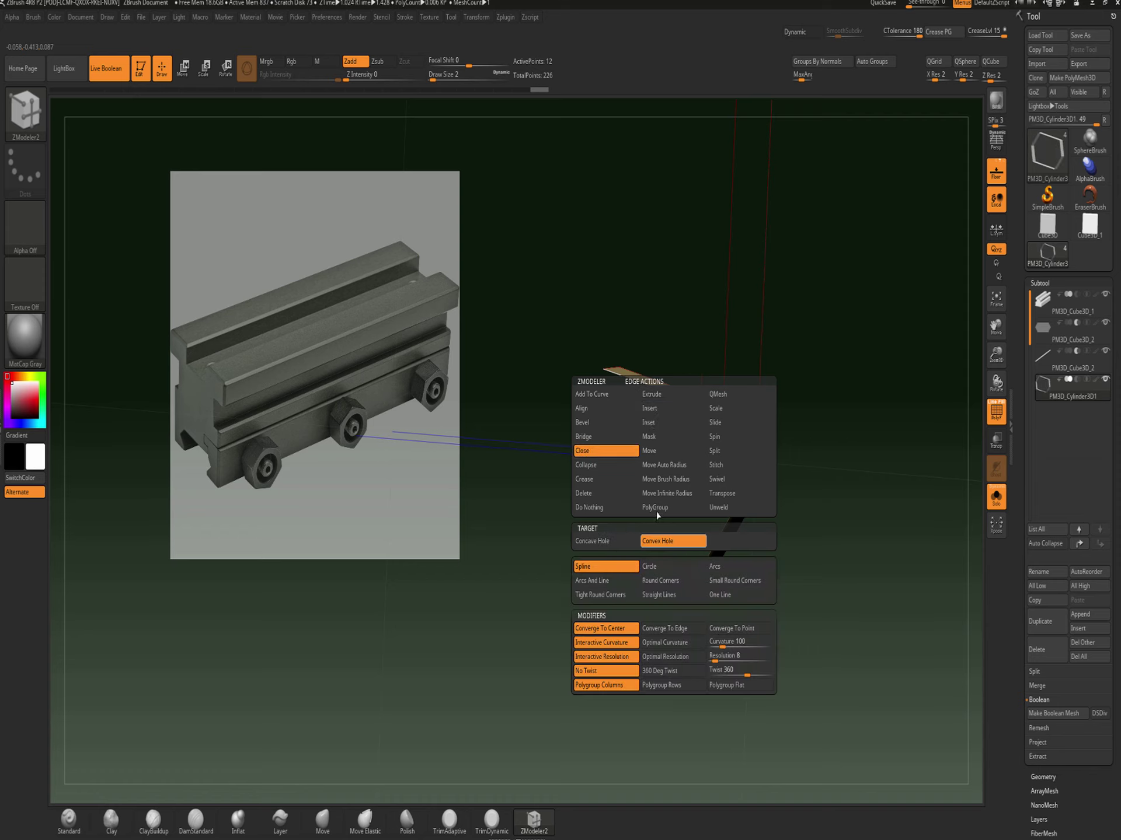
{"action": "left_click", "coordinate": [661, 390]}
{"action": "left_click_drag", "start_coordinate": [808, 376], "coordinate": [759, 415]}
{"action": "left_click_drag", "start_coordinate": [664, 407], "coordinate": [664, 408]}
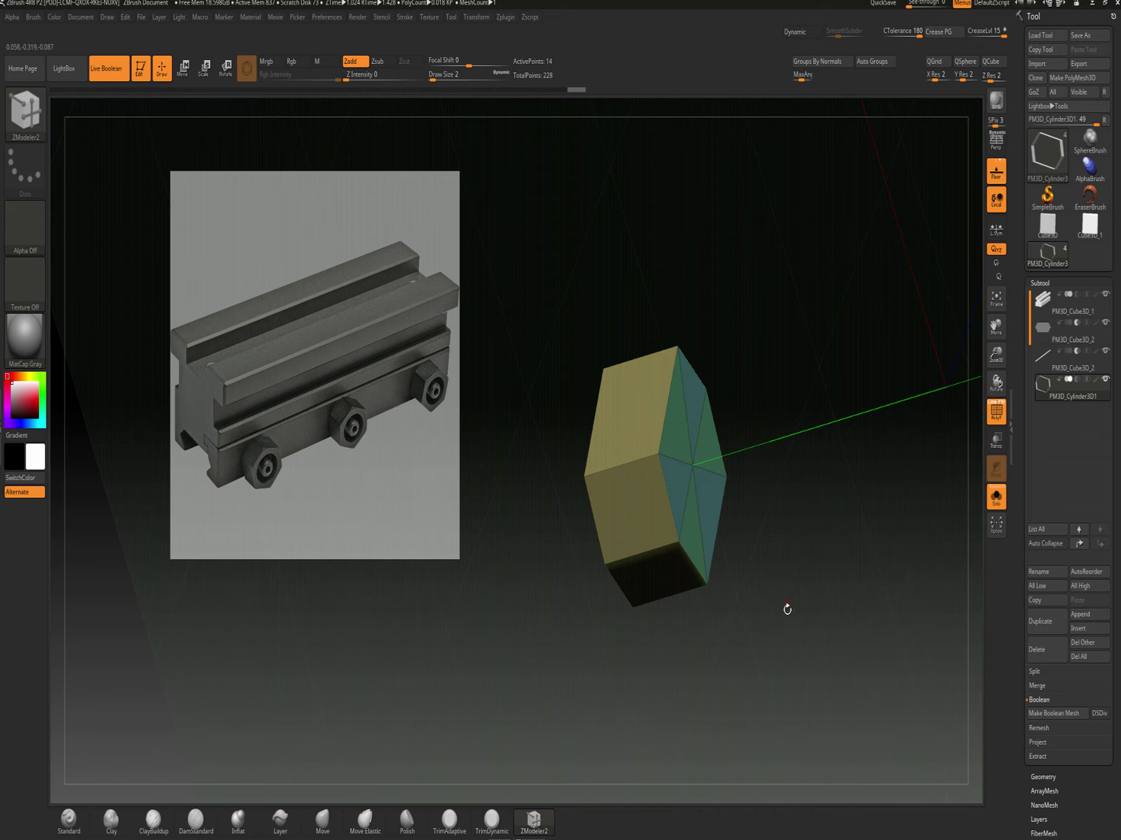
In an end-on view, rotate the hexagonal cylinder until two sides run horizontally, and reset the gizmo's orientation
{"action": "mouse_move", "coordinate": [786, 609]}
{"action": "left_mouse_down"}
{"action": "mouse_move", "coordinate": [723, 621]}
{"action": "mouse_move", "coordinate": [763, 618]}
{"action": "mouse_move", "coordinate": [758, 505]}
{"action": "mouse_move", "coordinate": [819, 477]}
{"action": "left_mouse_up"}
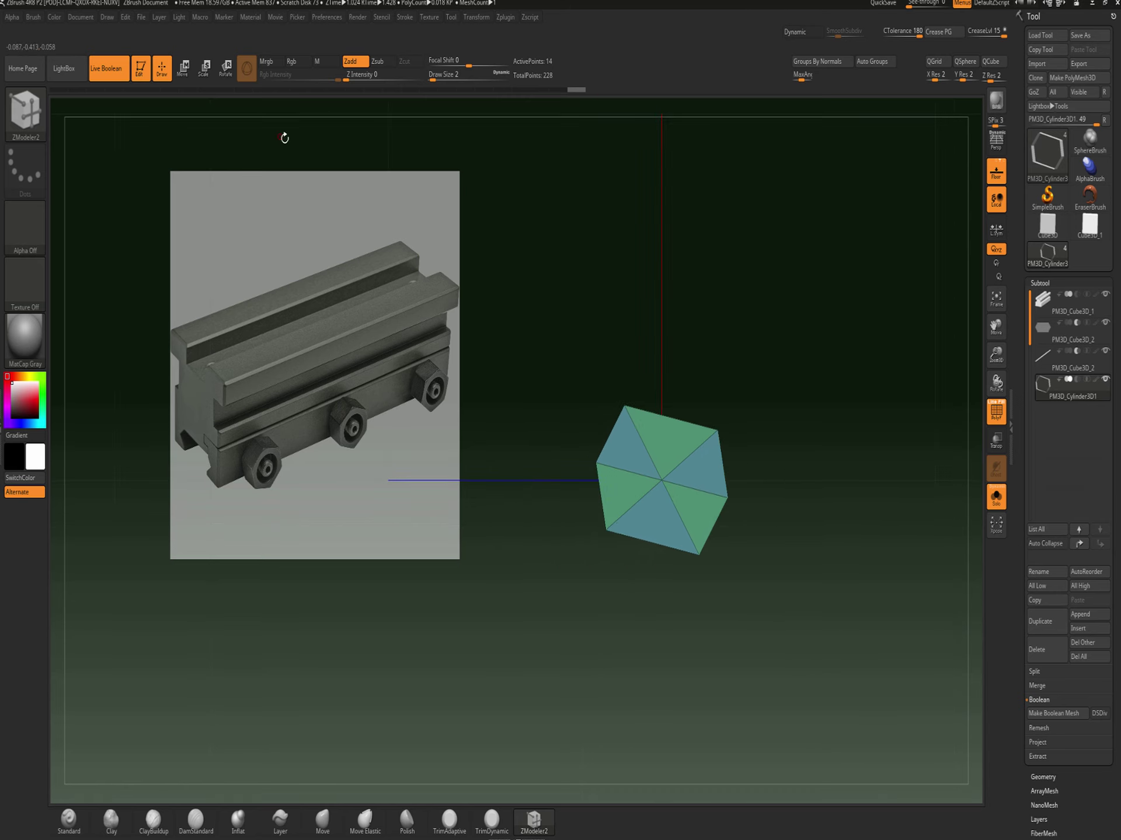
{"action": "left_click", "coordinate": [226, 66]}
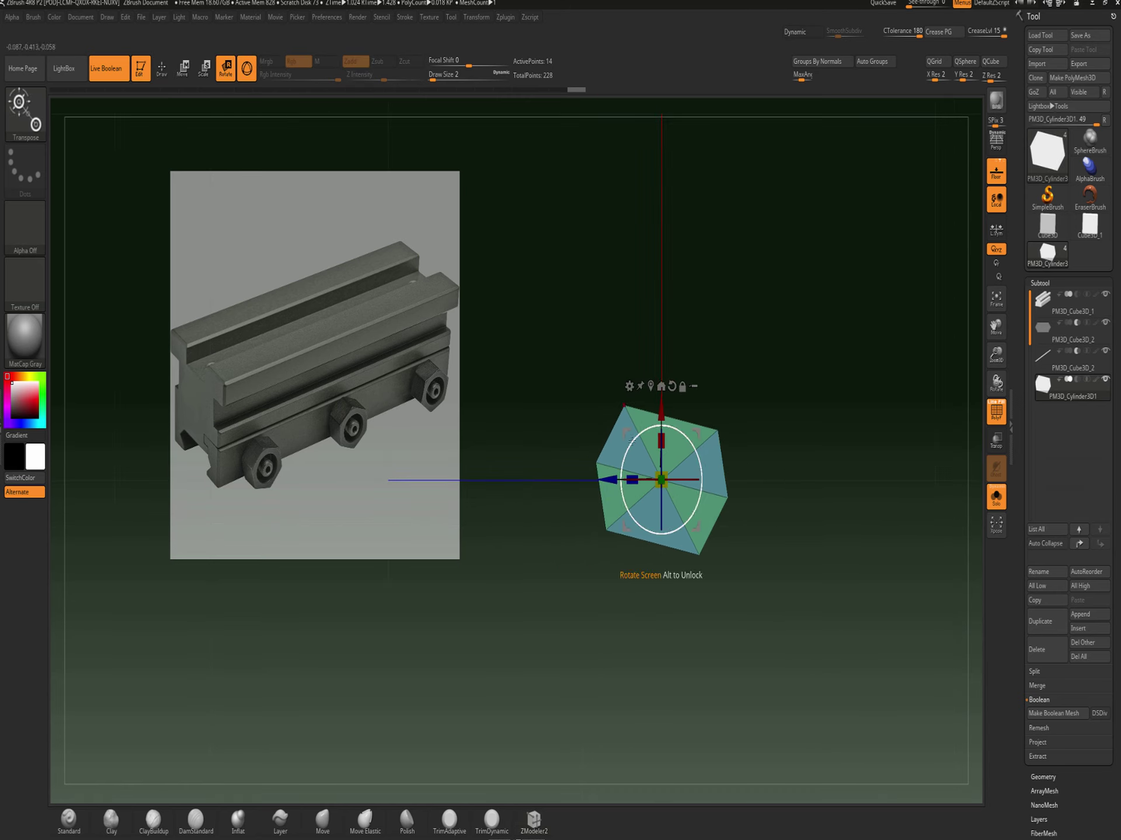
{"action": "left_click_drag", "start_coordinate": [628, 437], "coordinate": [628, 449]}
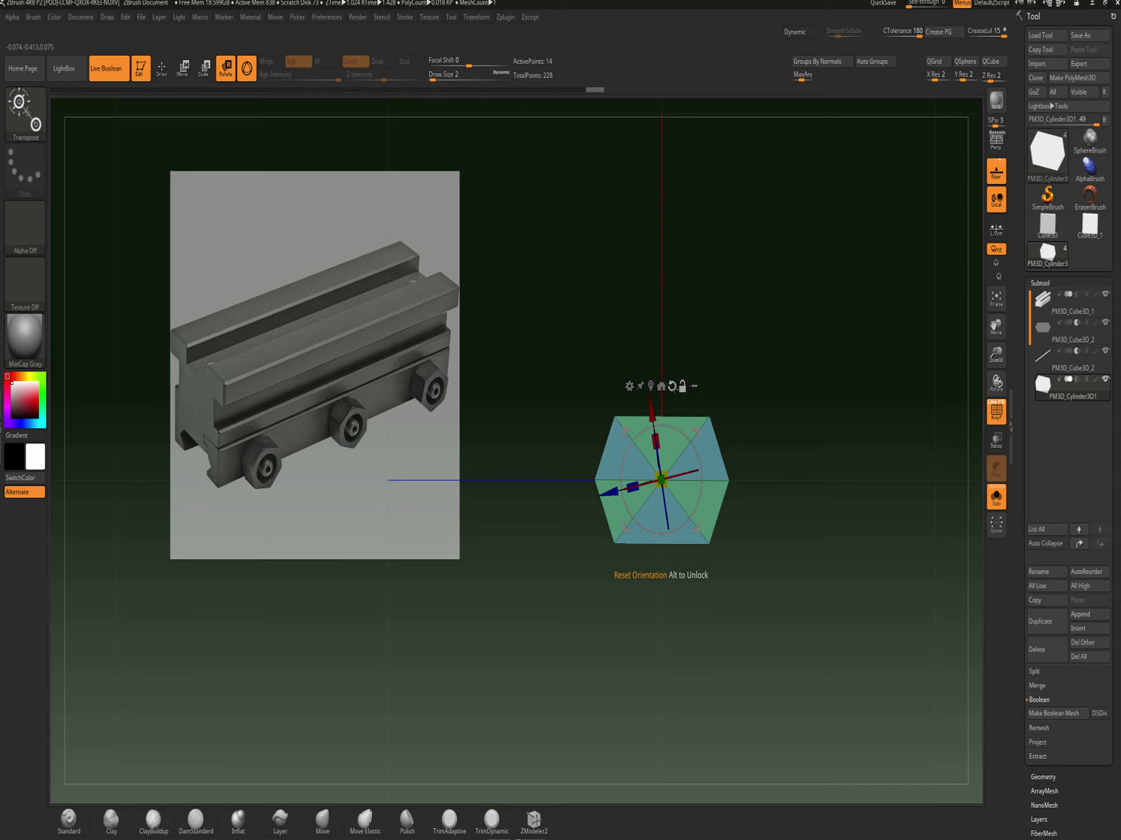
{"action": "left_click", "coordinate": [673, 386]}
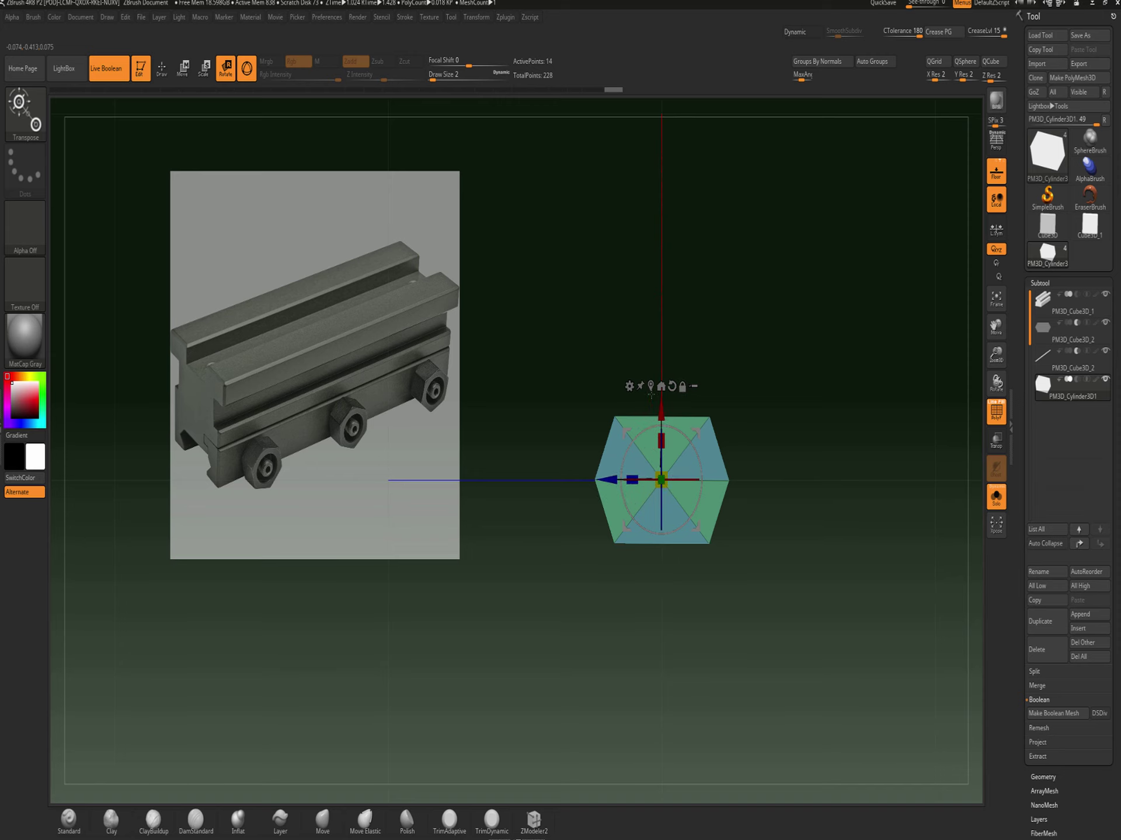
Scale the hexagonal cylinder along Z to narrow it, fine-tuning its width against its height
{"action": "left_click_drag", "start_coordinate": [628, 476], "coordinate": [643, 482]}
{"action": "left_click_drag", "start_coordinate": [778, 390], "coordinate": [788, 479], "text": "alt"}
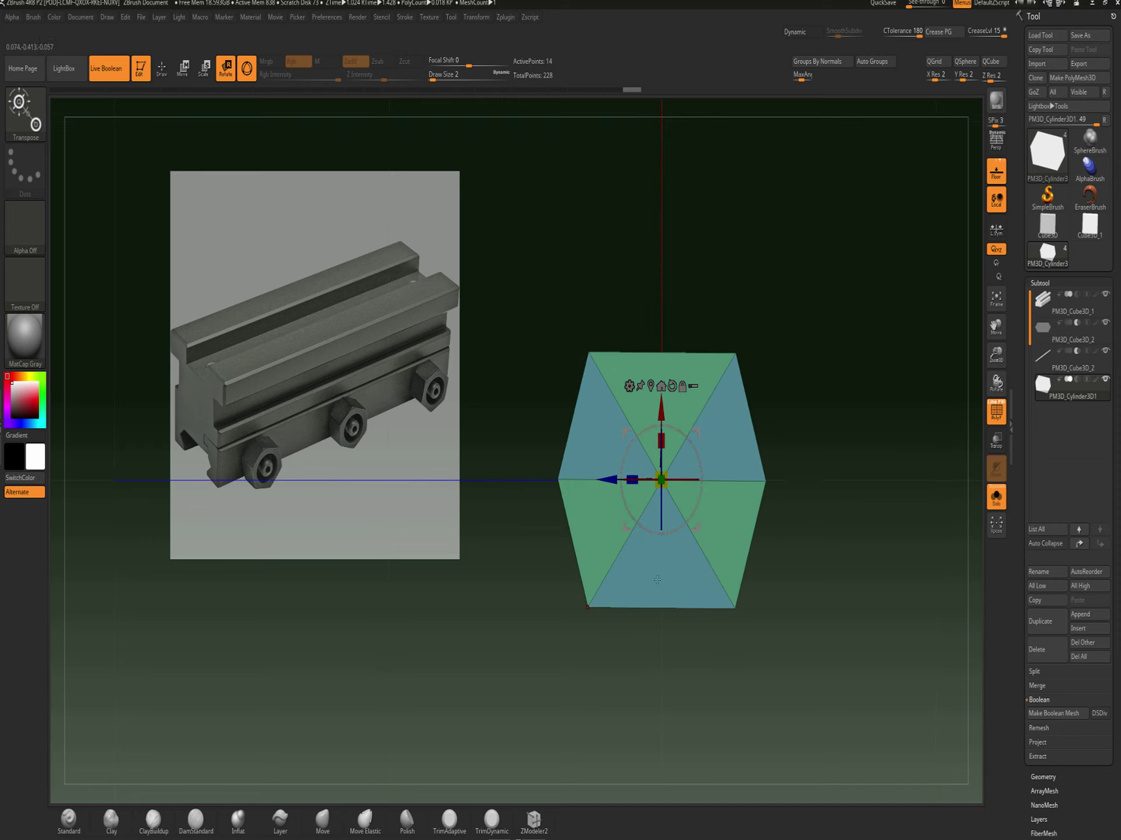
{"action": "mouse_move", "coordinate": [635, 479]}
{"action": "left_mouse_down"}
{"action": "mouse_move", "coordinate": [625, 479]}
{"action": "mouse_move", "coordinate": [643, 478]}
{"action": "mouse_move", "coordinate": [634, 475]}
{"action": "left_mouse_up"}
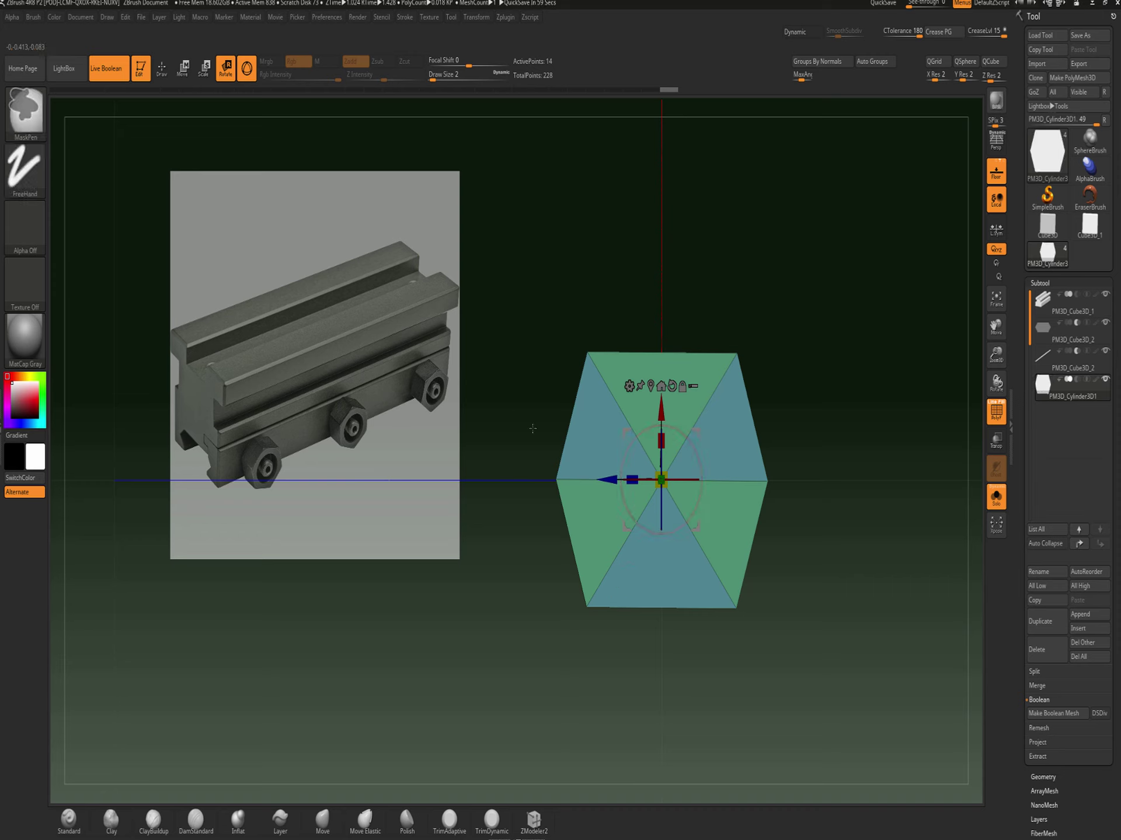
Mask the hexagon's side corners and scale its upper and lower corners inward along Z to shorten the horizontal sides
{"action": "left_click_drag", "start_coordinate": [514, 416], "coordinate": [831, 536], "text": "ctrl"}
{"action": "left_click", "coordinate": [855, 514], "text": "ctrl"}
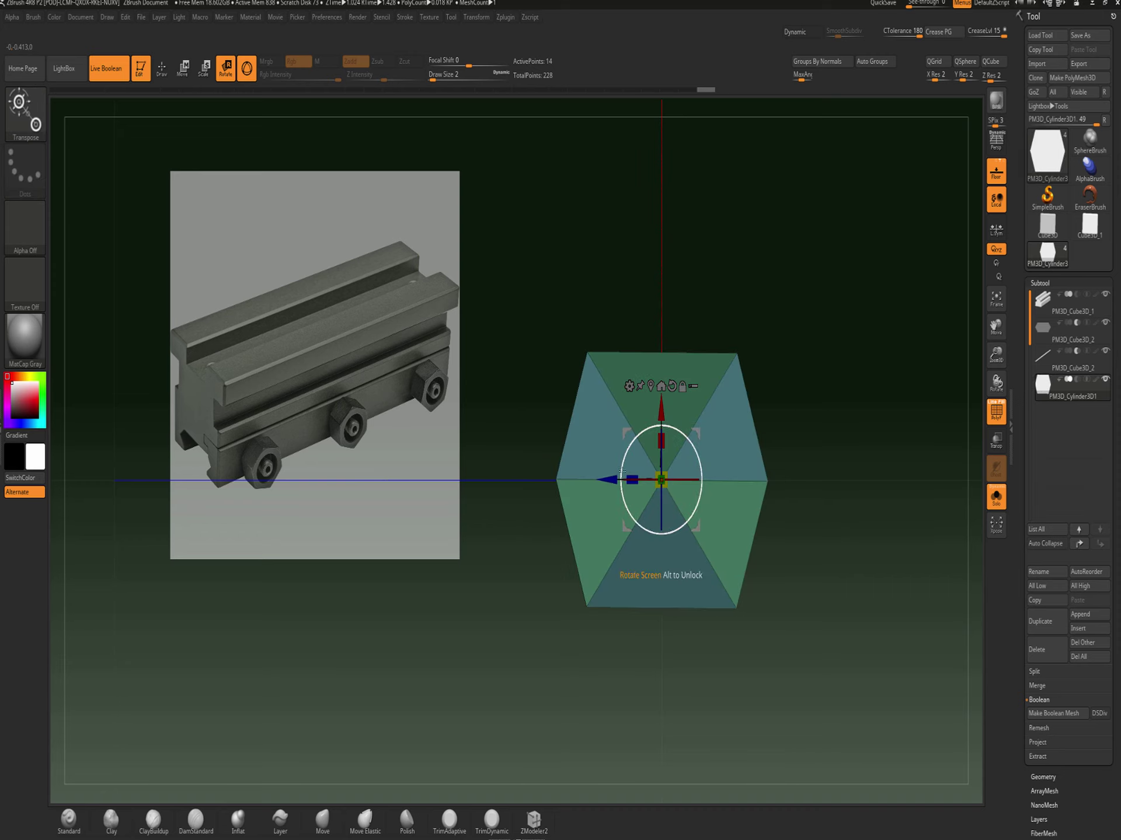
{"action": "left_click_drag", "start_coordinate": [632, 479], "coordinate": [649, 491]}
{"action": "left_click", "coordinate": [833, 427], "text": "ctrl"}
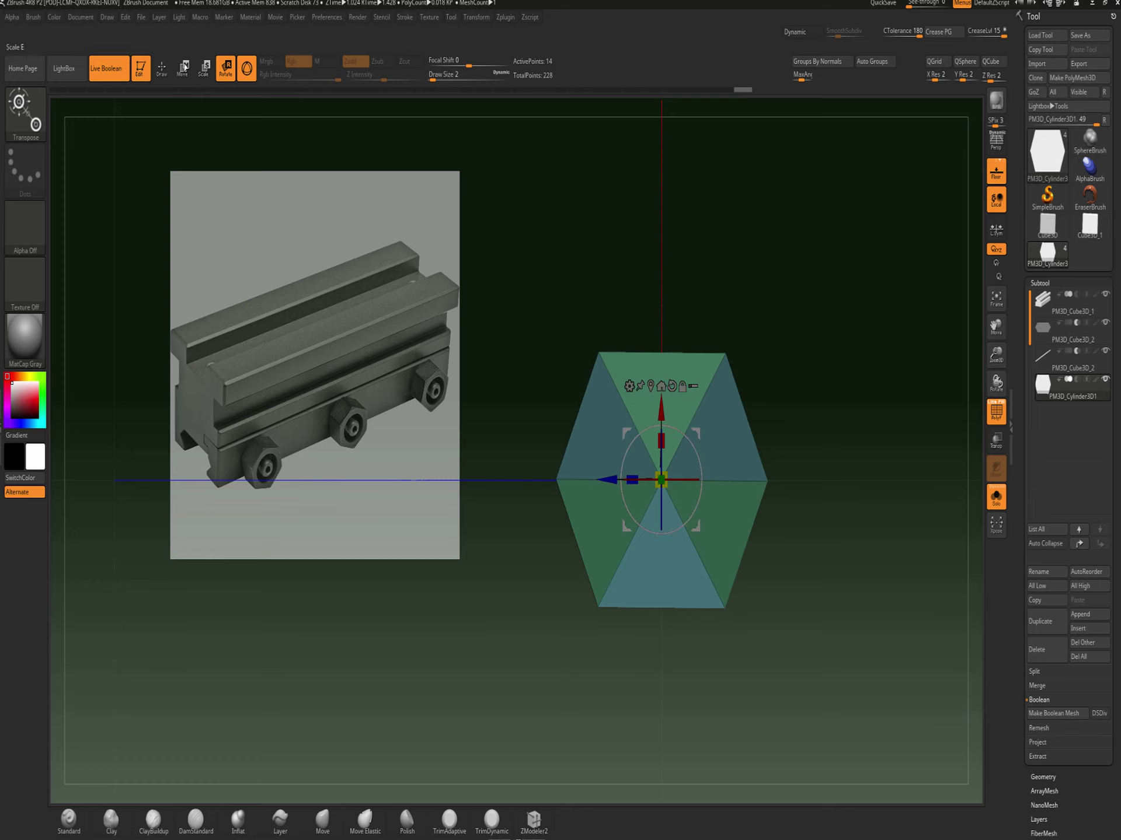
Split the center point of both end caps with the ZModeler point action Split to form an inner hexagon on each
{"action": "left_click", "coordinate": [162, 68]}
{"action": "left_click_drag", "start_coordinate": [812, 403], "coordinate": [806, 339]}
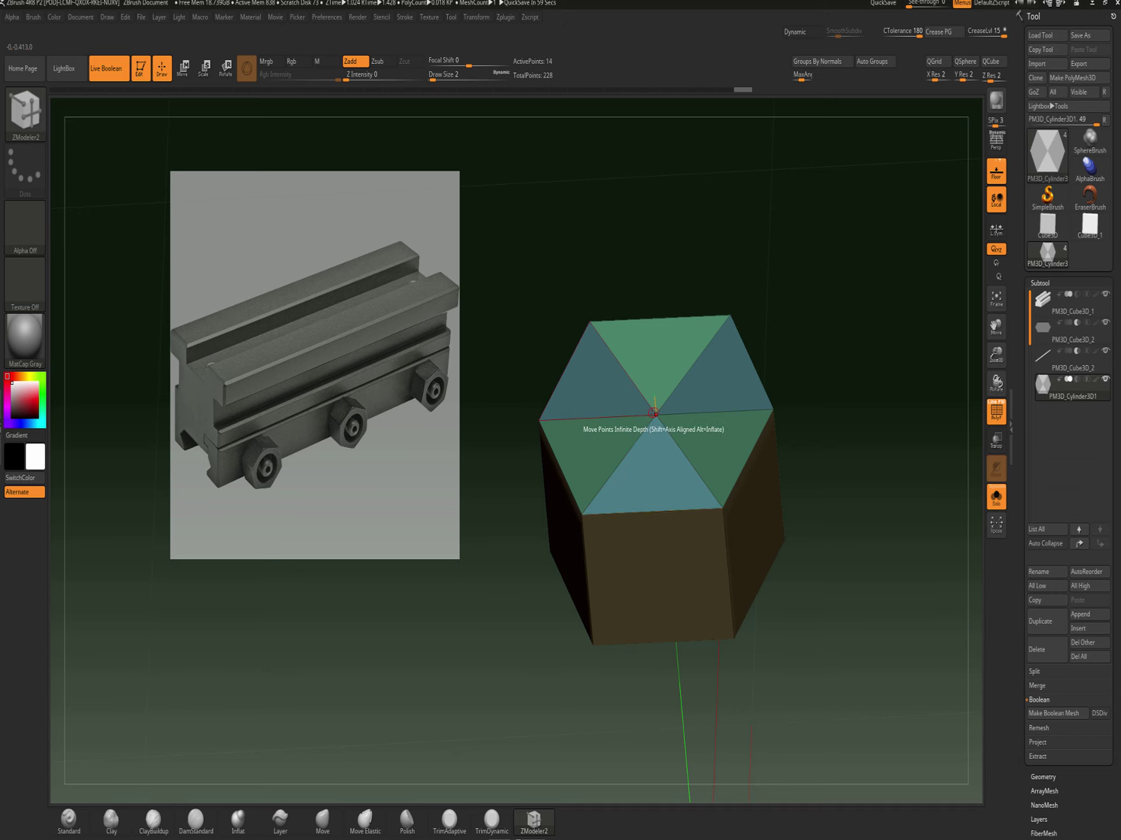
{"action": "key", "text": "space"}
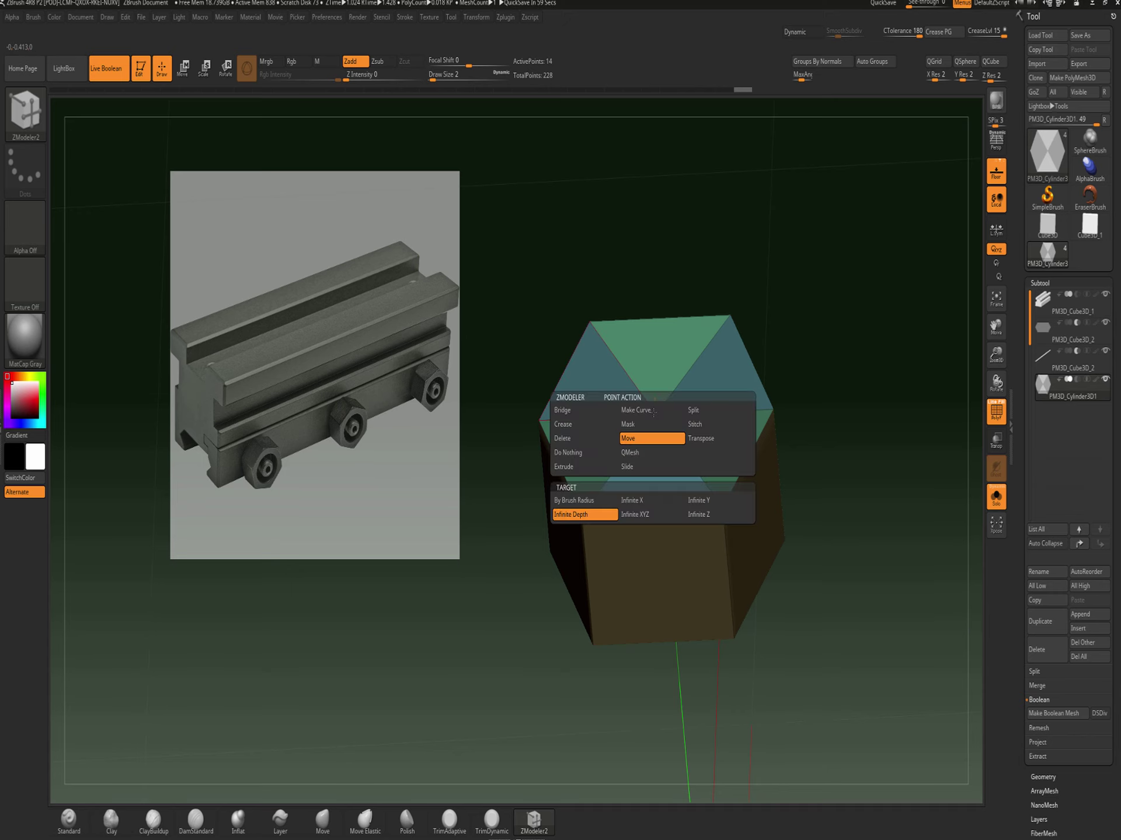
{"action": "left_click", "coordinate": [703, 412]}
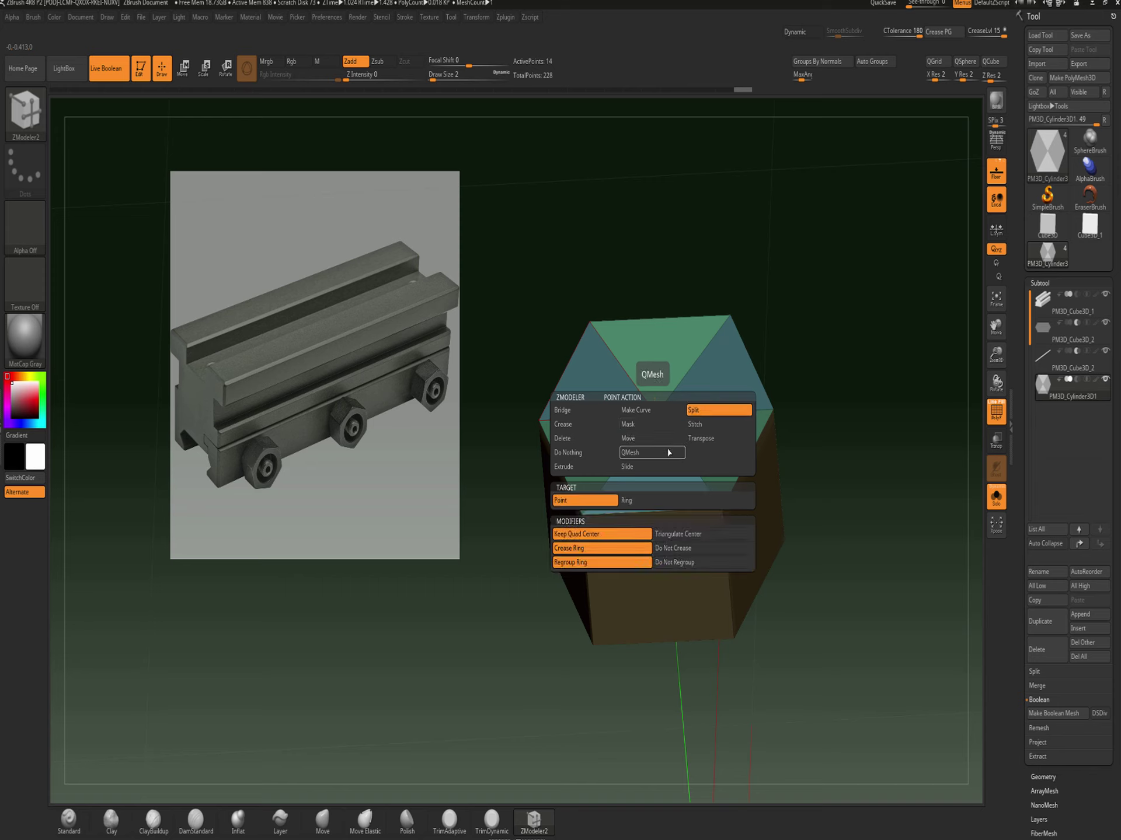
{"action": "left_click_drag", "start_coordinate": [656, 414], "coordinate": [707, 341]}
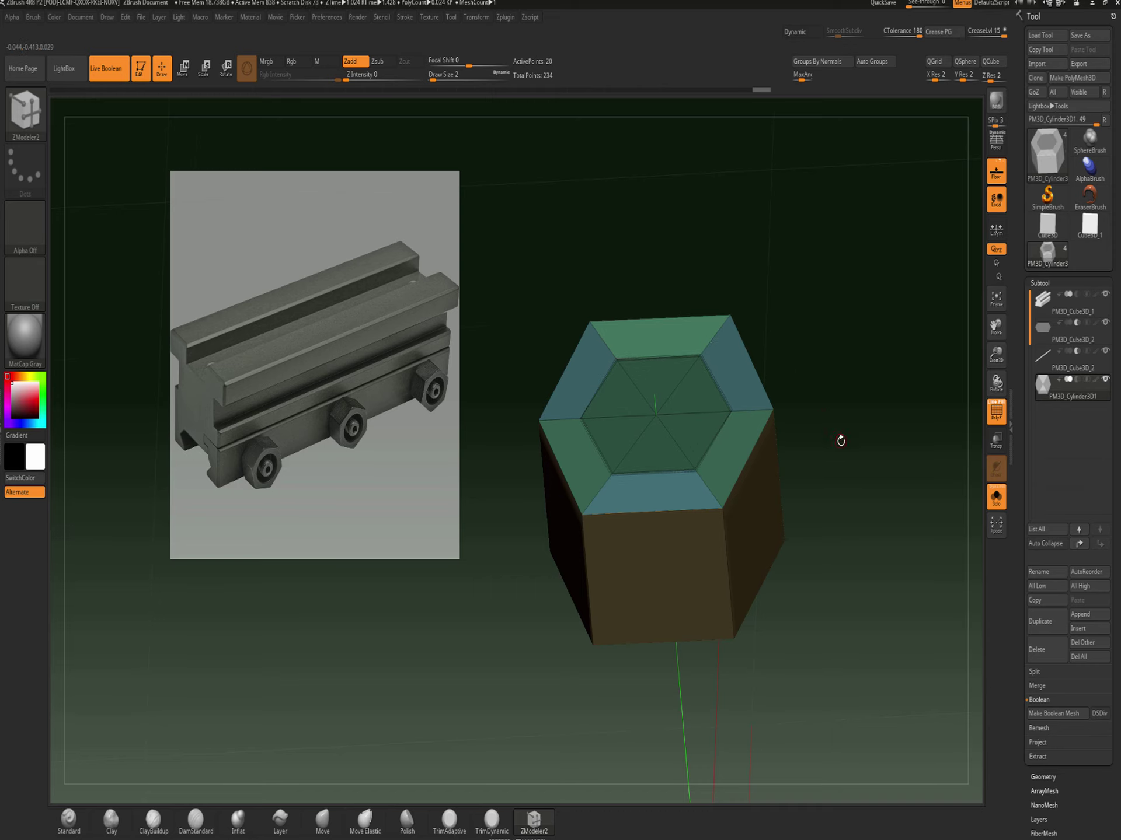
{"action": "left_click_drag", "start_coordinate": [841, 440], "coordinate": [845, 293]}
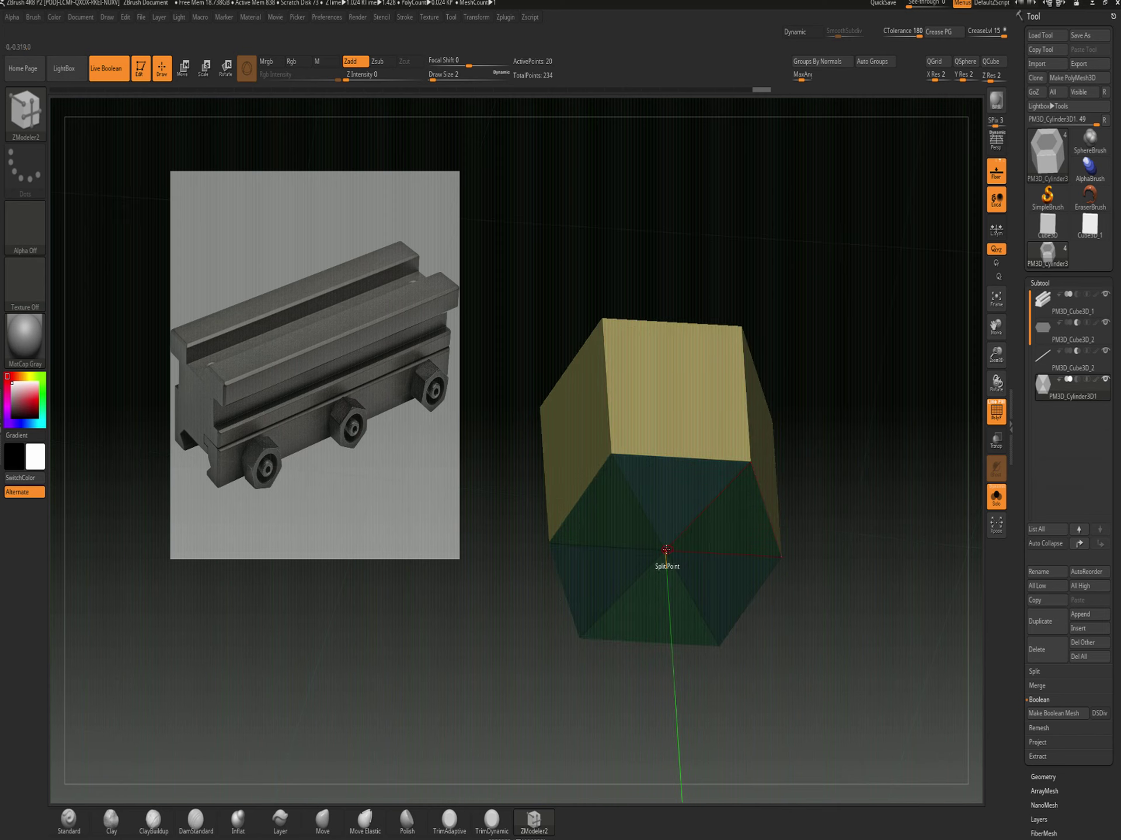
{"action": "left_click_drag", "start_coordinate": [813, 435], "coordinate": [843, 510]}
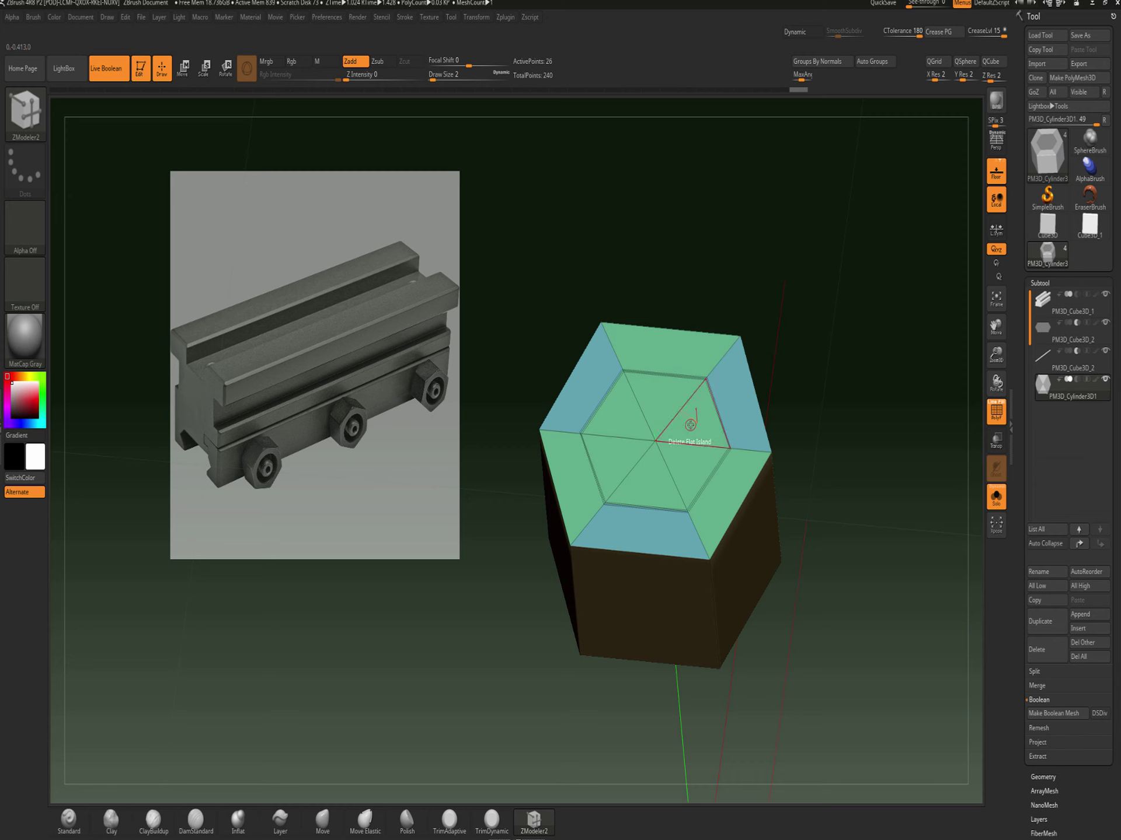
Assign the six inner triangles of the upper cap to one new polygroup with the ZModeler PolyGroup action on single polygons
{"action": "key", "text": "space"}
{"action": "left_click", "coordinate": [672, 472]}
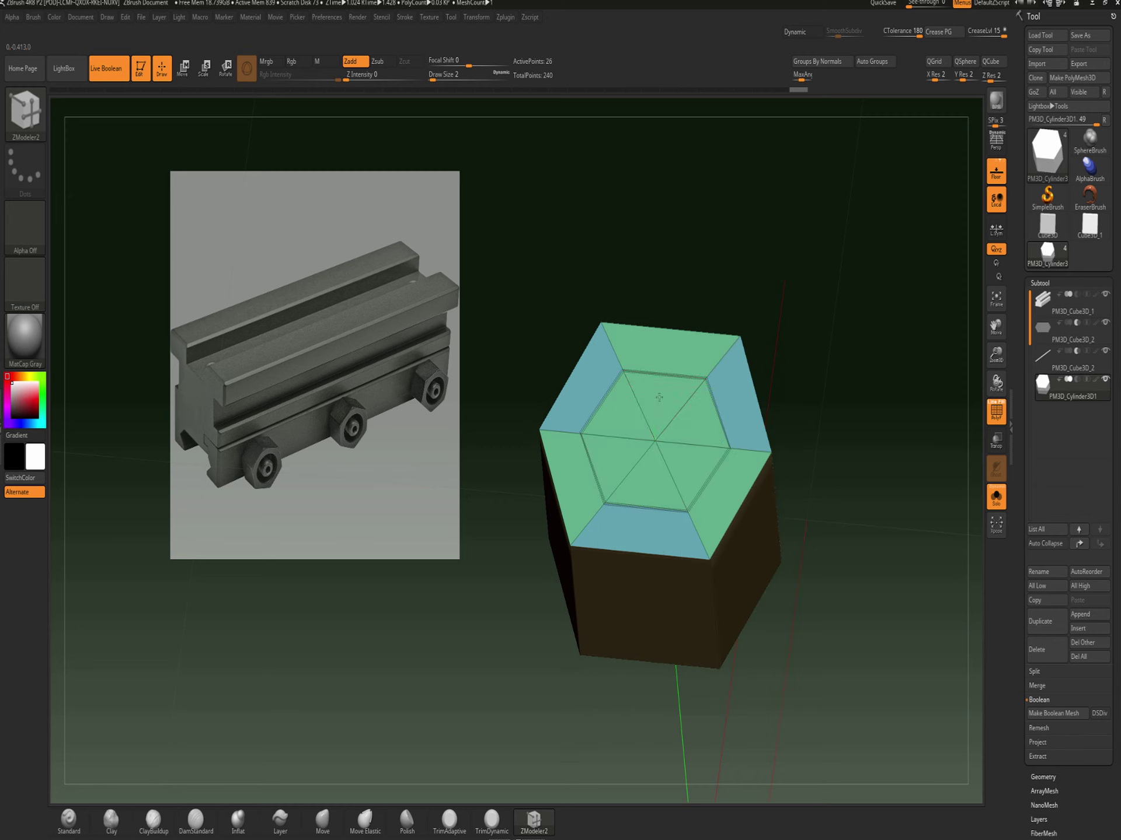
{"action": "left_click", "coordinate": [659, 398]}
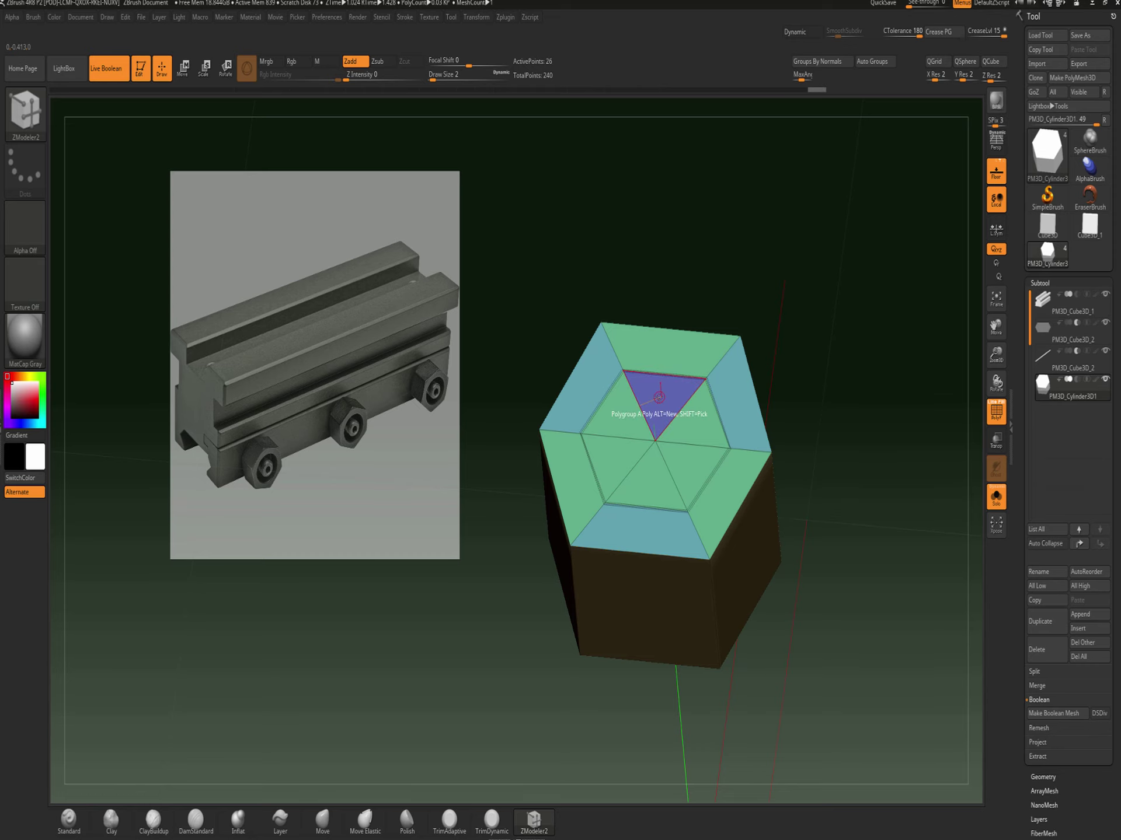
{"action": "left_click", "coordinate": [623, 416]}
{"action": "left_click", "coordinate": [694, 427]}
{"action": "left_click", "coordinate": [690, 467]}
{"action": "left_click", "coordinate": [649, 485]}
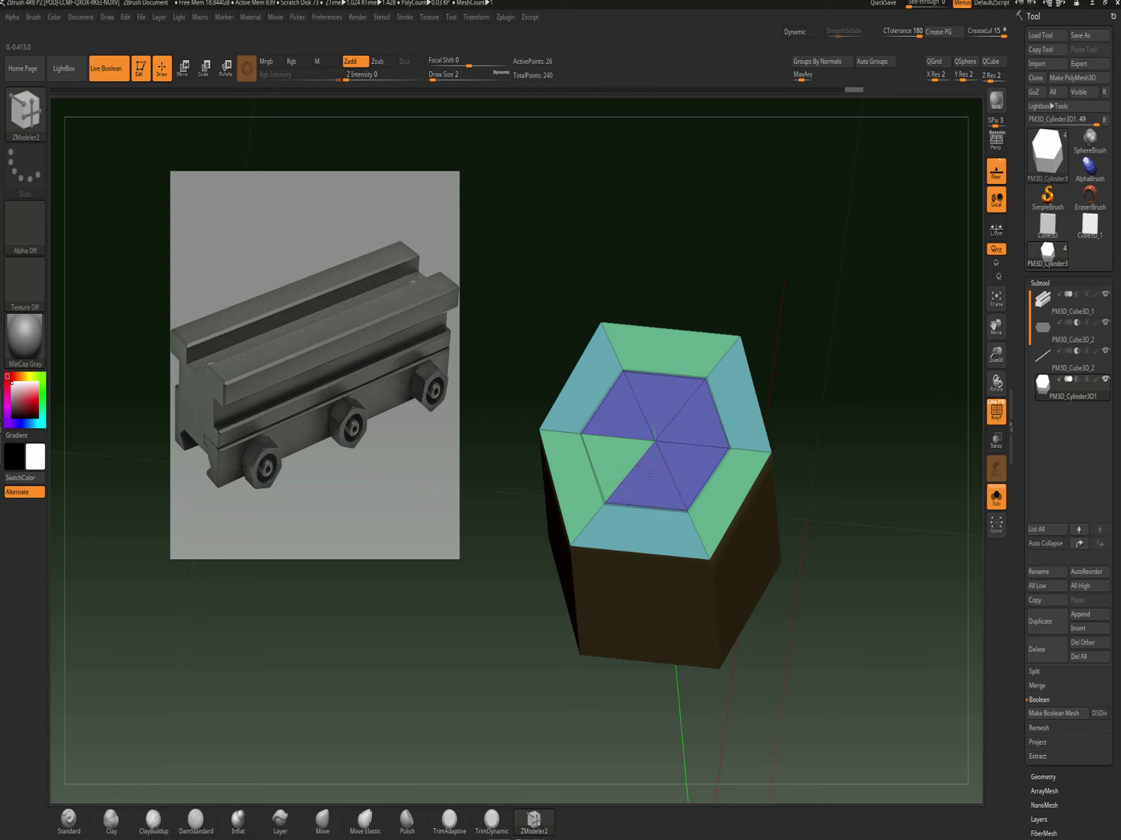
{"action": "left_click", "coordinate": [613, 461]}
Apply the same polygroup to the six inner triangles of the lower cap
{"action": "left_click_drag", "start_coordinate": [853, 526], "coordinate": [838, 408]}
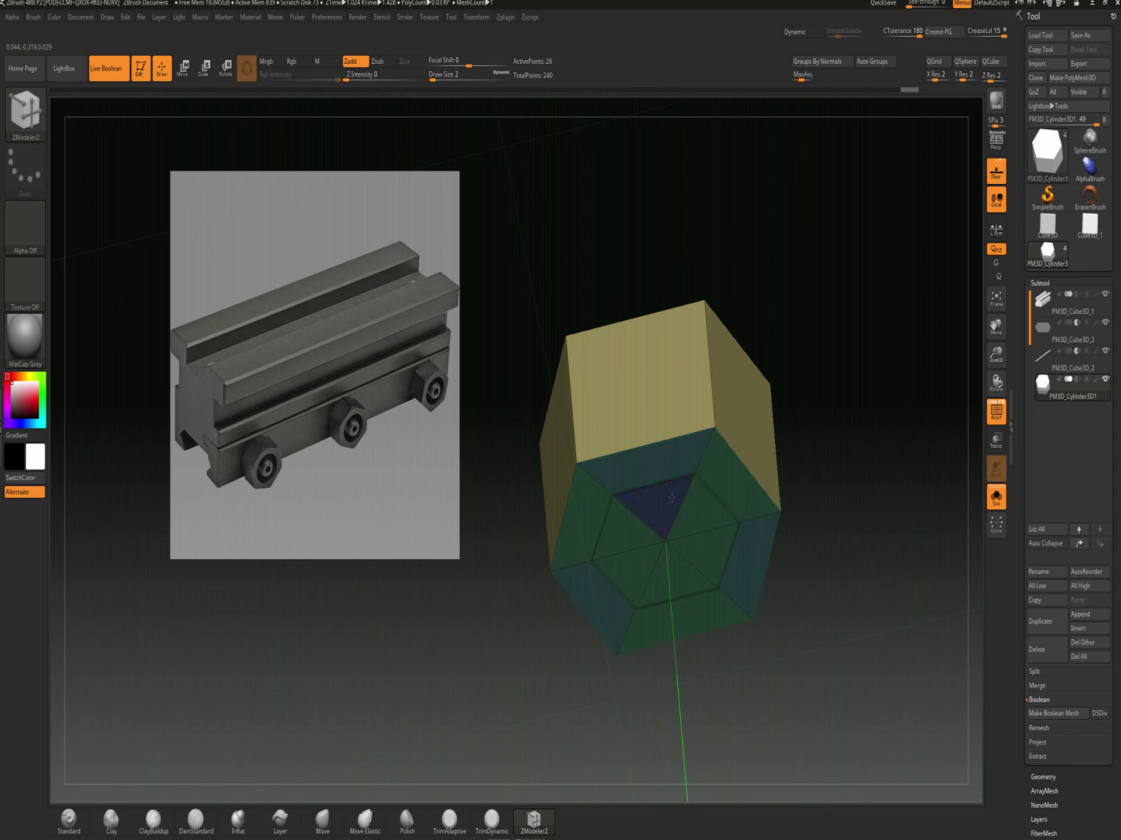
{"action": "left_click", "coordinate": [680, 569]}
{"action": "left_click", "coordinate": [626, 564]}
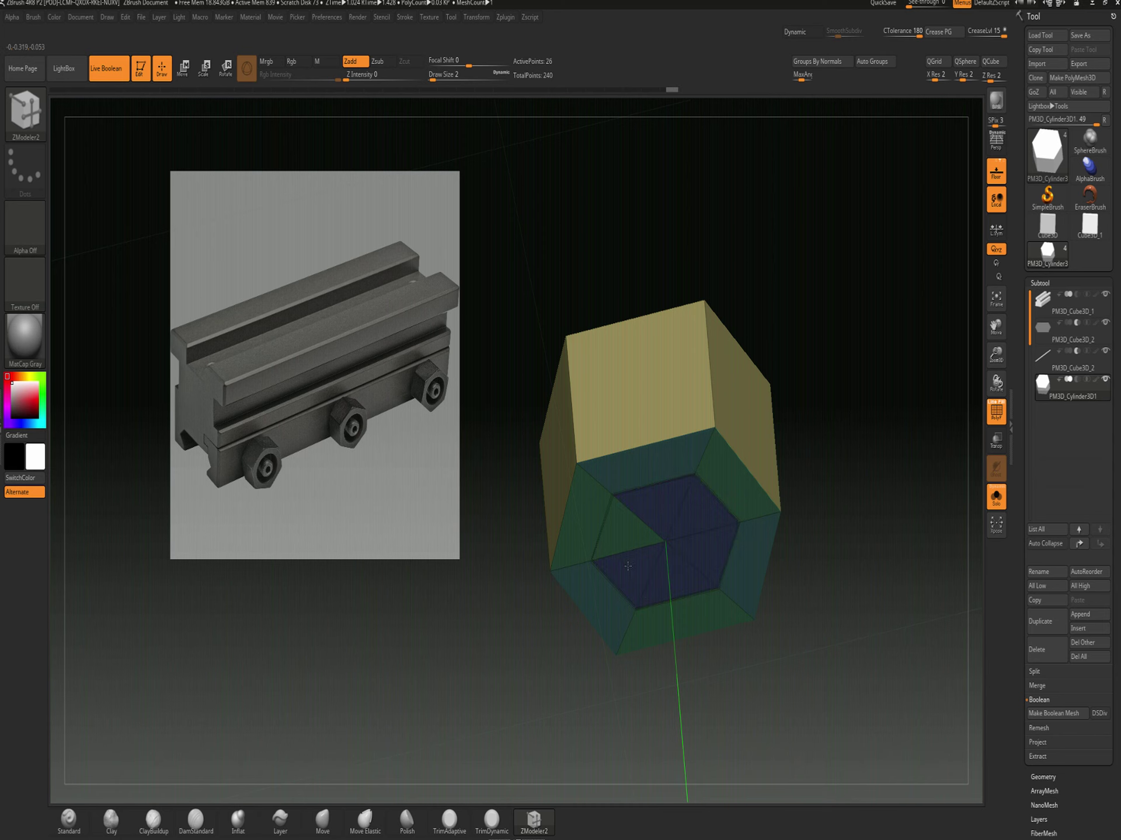
{"action": "left_click", "coordinate": [626, 537]}
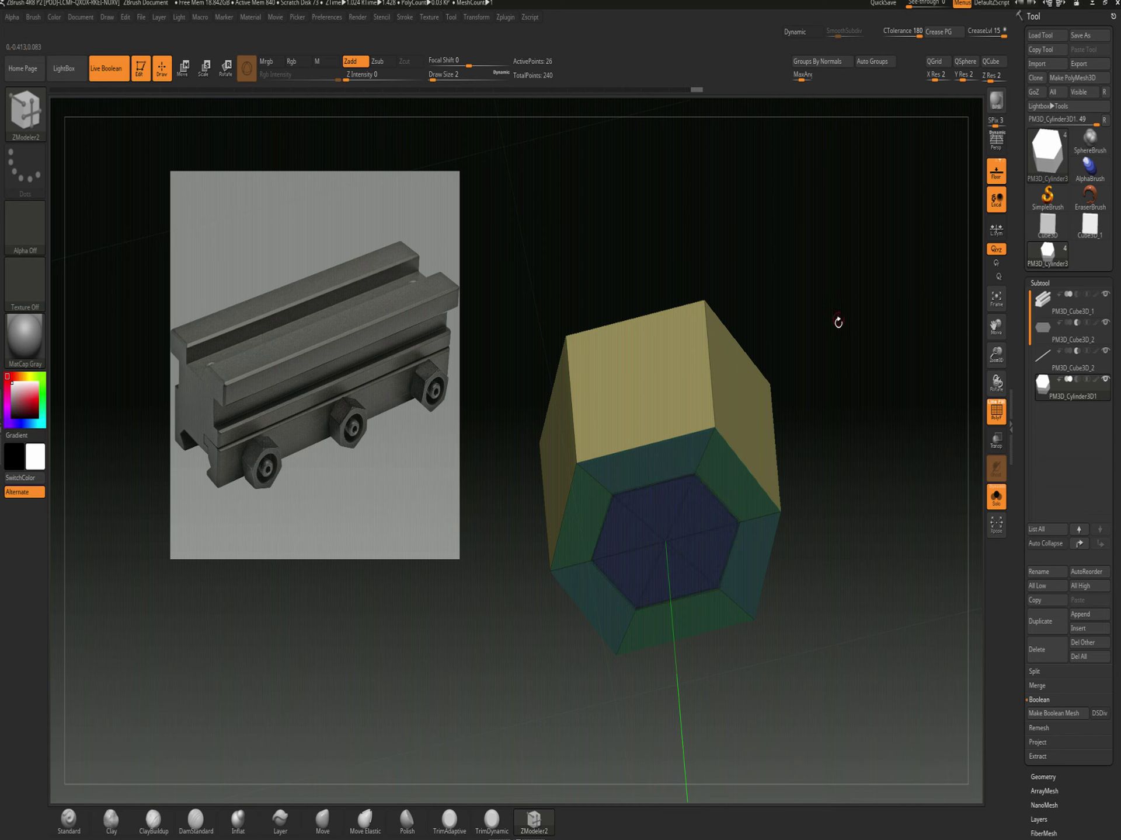
Cut a hexagonal through-hole by pushing the inner cap polygroup through the cylinder with ZModeler QMesh on Polygroup Island
{"action": "left_click_drag", "start_coordinate": [838, 321], "coordinate": [730, 424]}
{"action": "key", "text": "space"}
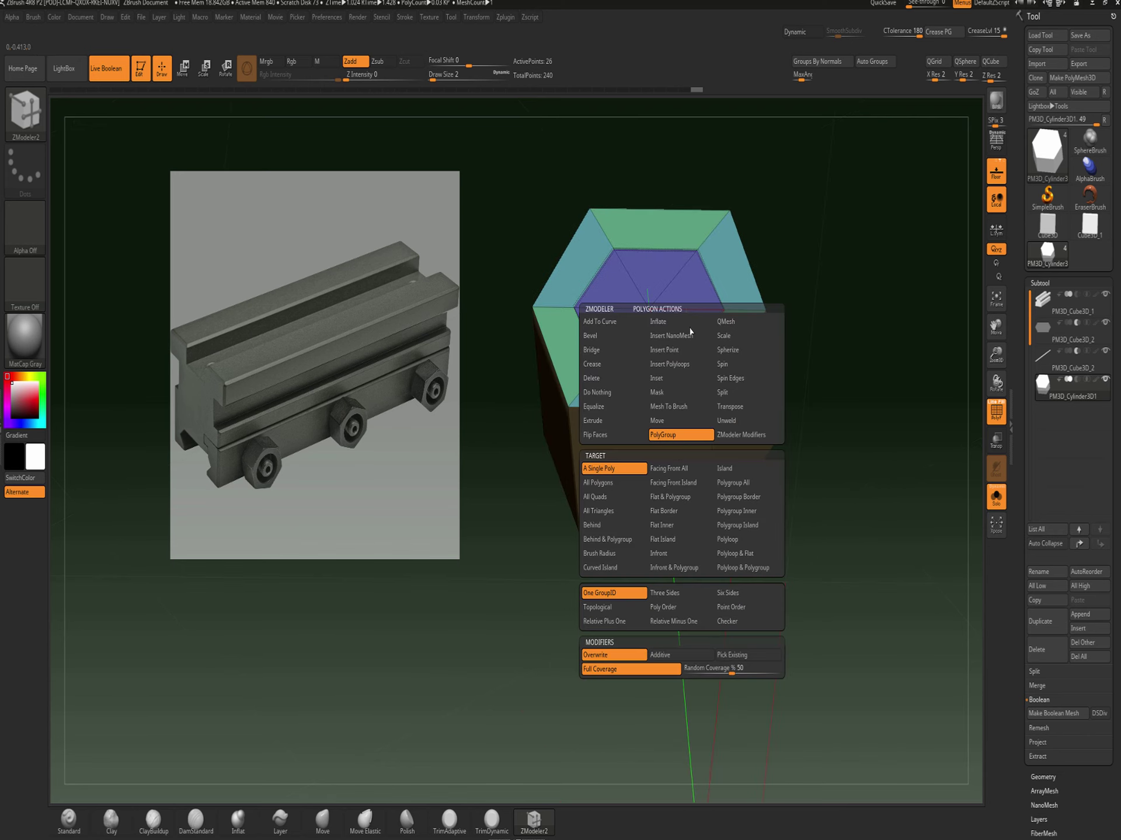
{"action": "left_click", "coordinate": [733, 323]}
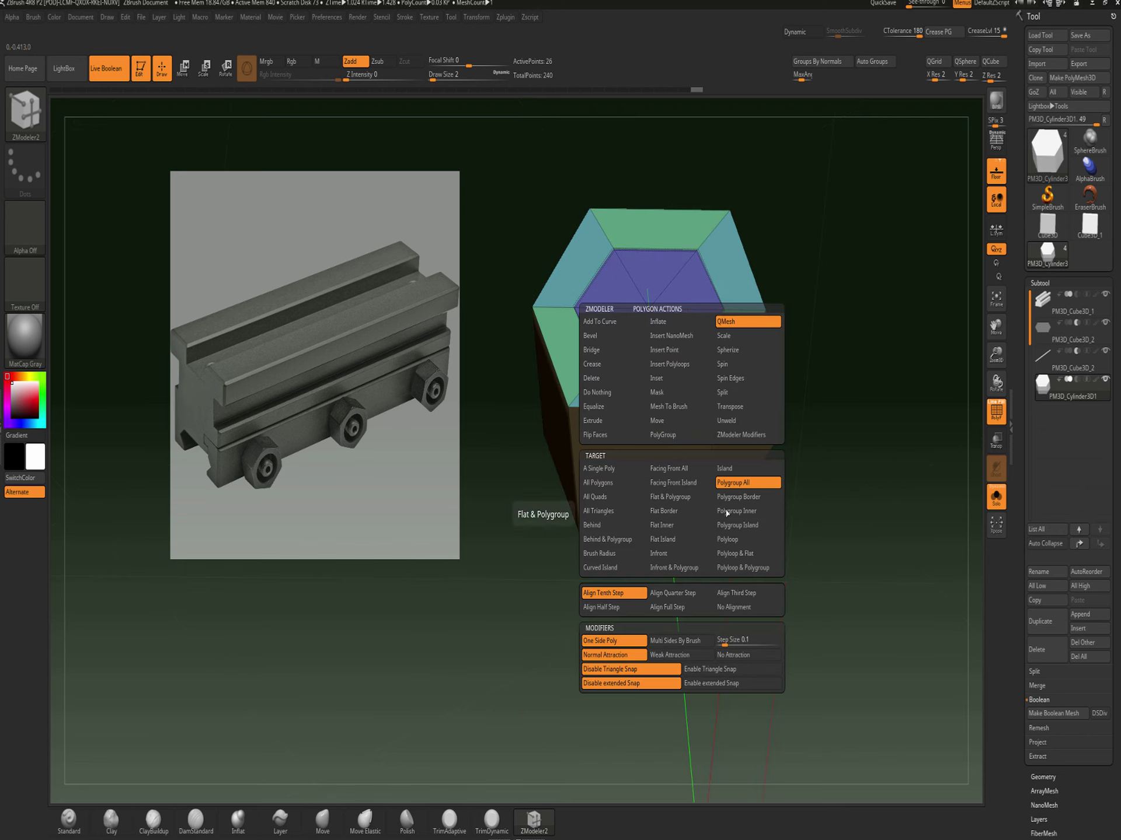
{"action": "left_click", "coordinate": [738, 525]}
{"action": "left_click_drag", "start_coordinate": [702, 335], "coordinate": [646, 675]}
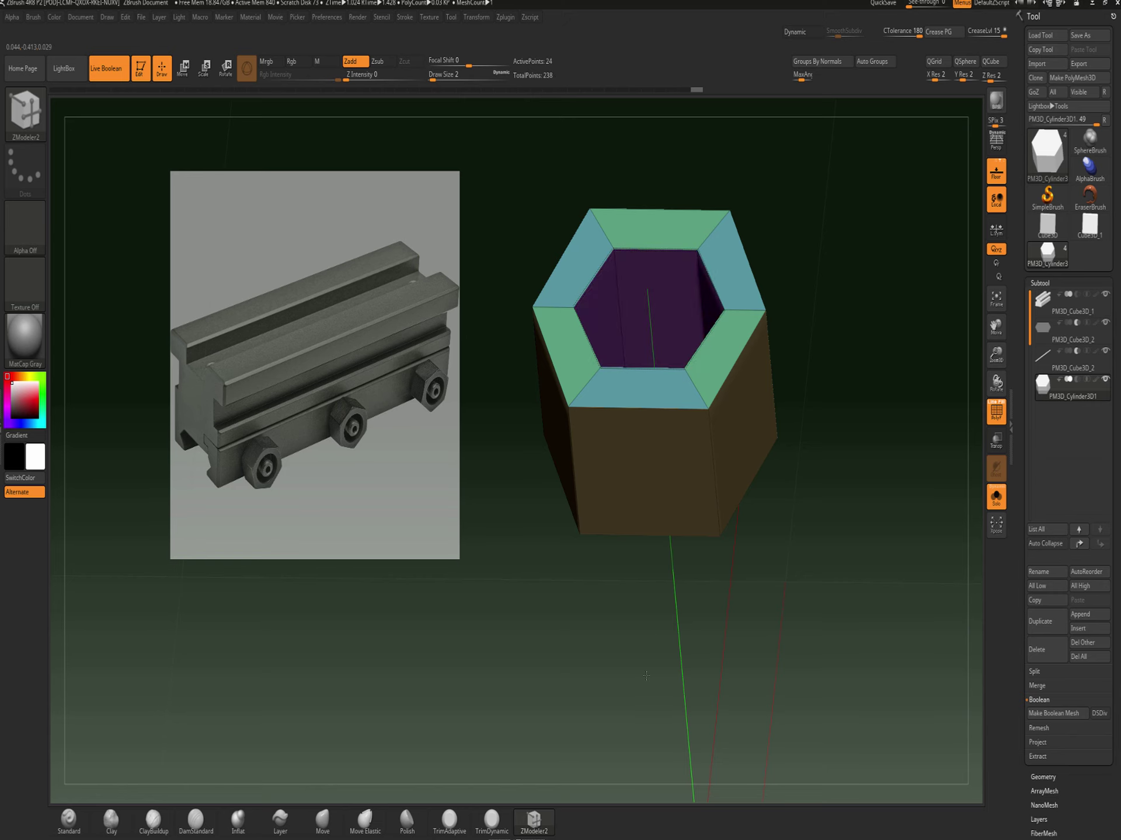
Crease the rim loops of the end caps with the ZModeler edge action Crease, EdgeLoop Complete, and preview them with dynamic subdivision
{"action": "mouse_move", "coordinate": [796, 533]}
{"action": "left_mouse_down", "text": "alt"}
{"action": "mouse_move", "coordinate": [815, 438]}
{"action": "mouse_move", "coordinate": [813, 541]}
{"action": "left_mouse_up", "text": "alt"}
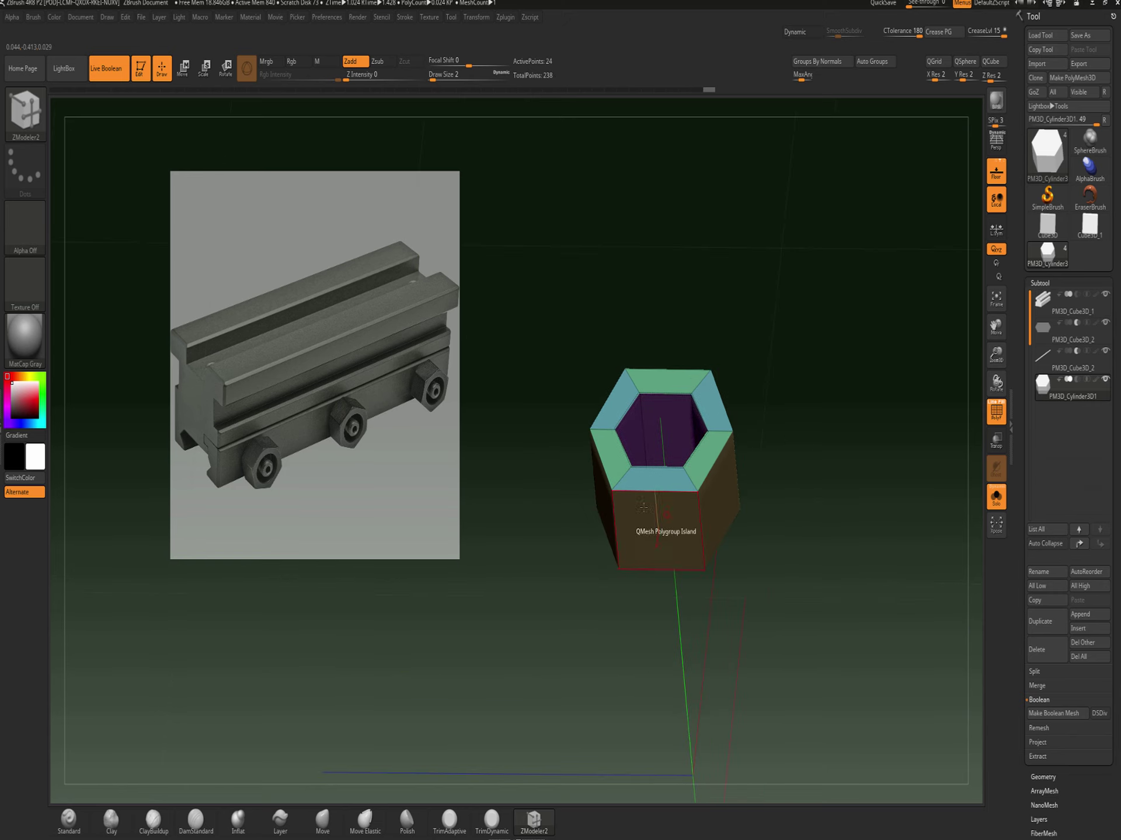
{"action": "key", "text": "space"}
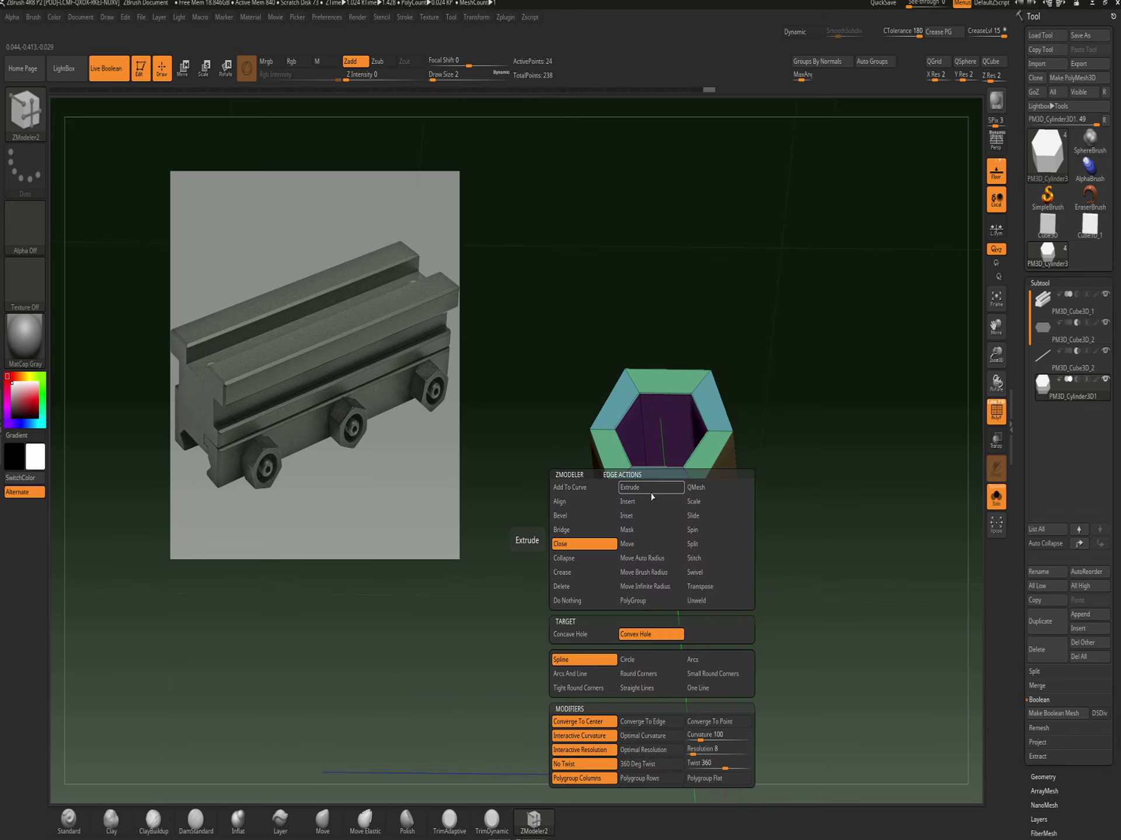
{"action": "left_click", "coordinate": [561, 574]}
{"action": "left_click", "coordinate": [577, 648]}
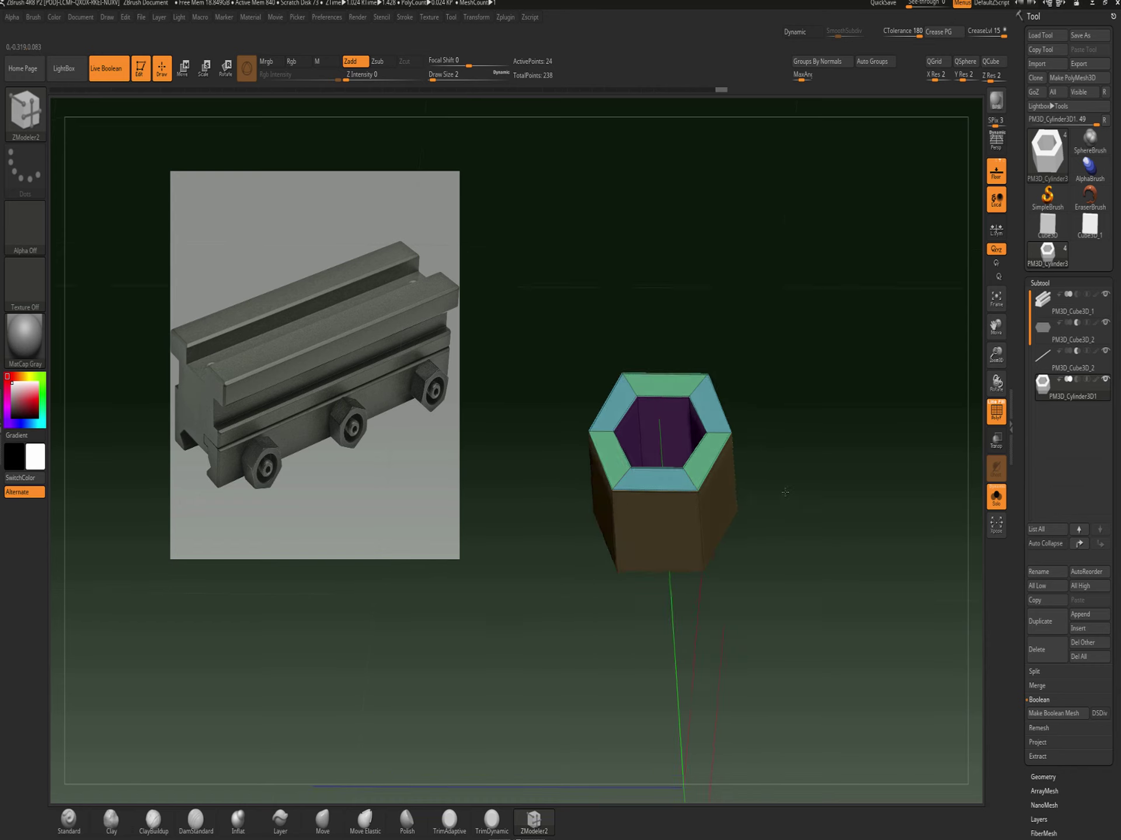
{"action": "left_click_drag", "start_coordinate": [783, 490], "coordinate": [796, 537]}
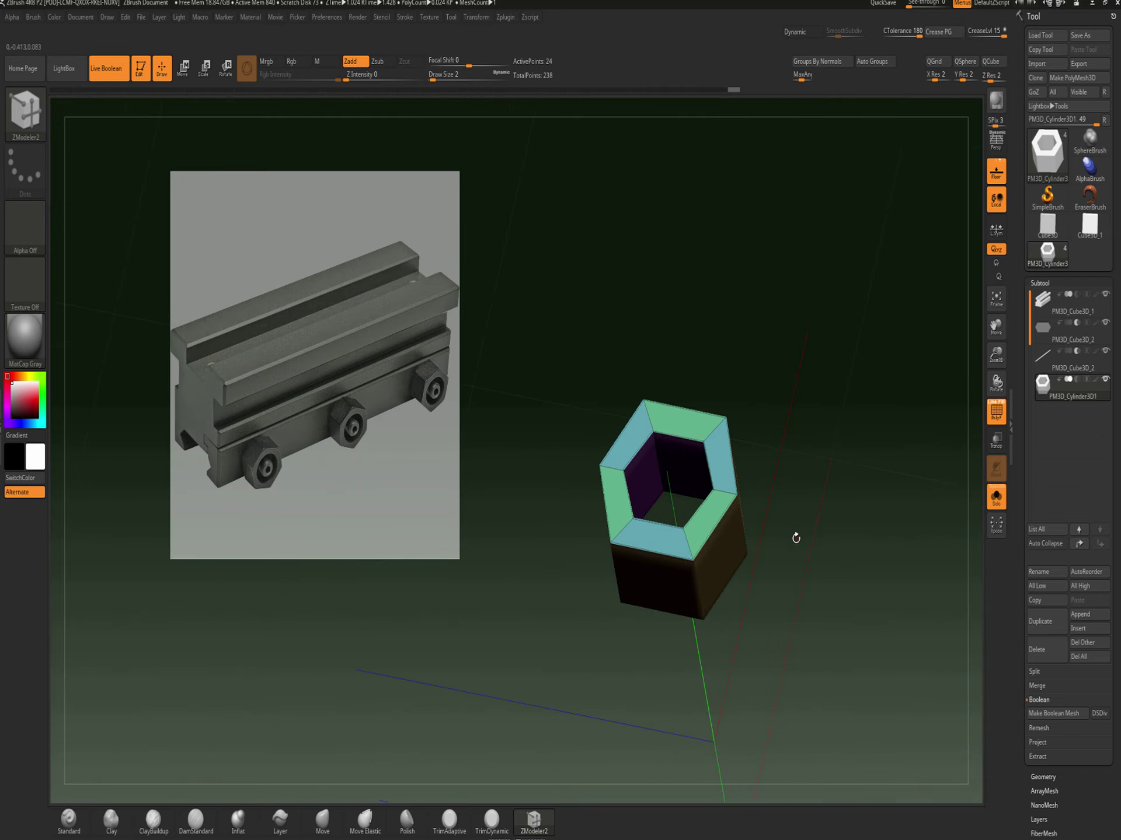
{"action": "key", "text": "d"}
{"action": "left_click_drag", "start_coordinate": [806, 468], "coordinate": [872, 428], "text": "alt"}
{"action": "left_click_drag", "start_coordinate": [847, 201], "coordinate": [828, 301], "text": "alt"}
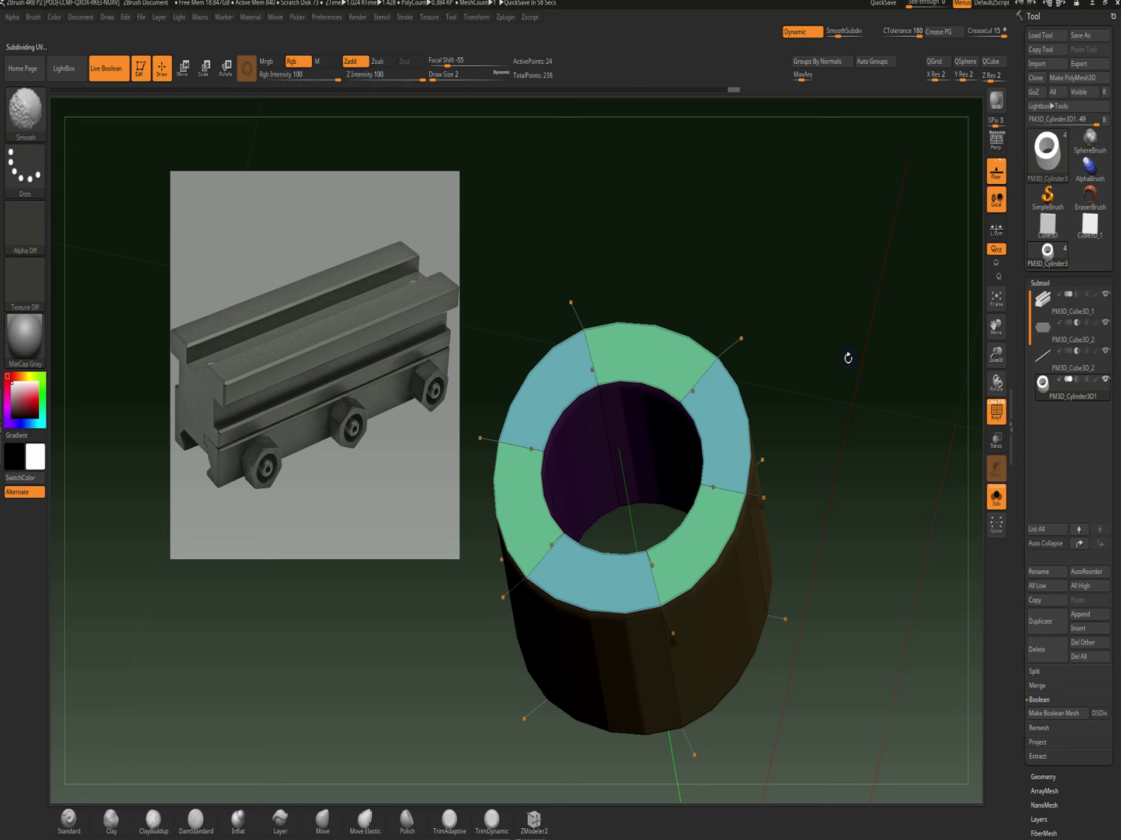
{"action": "key", "text": "shift+d"}
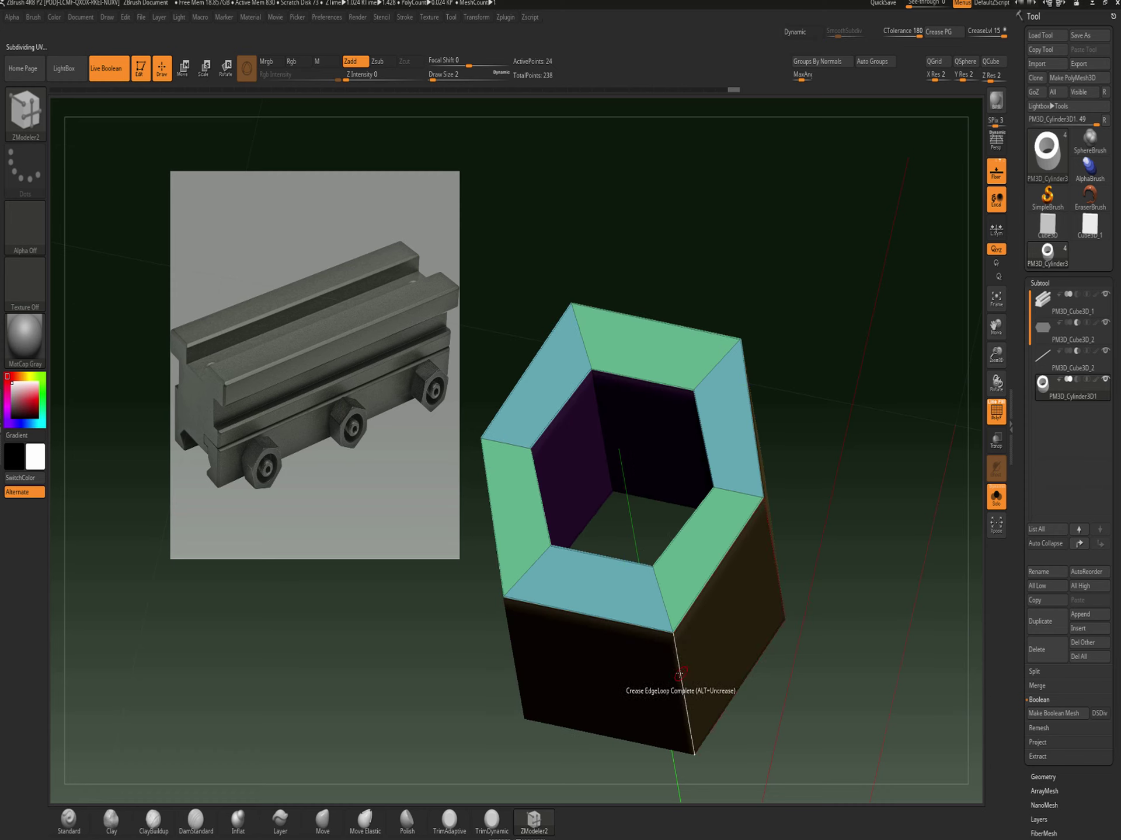
Crease the six vertical outer corner edges of the hexagon individually with the ZModeler edge action Crease on Edge
{"action": "key", "text": "space"}
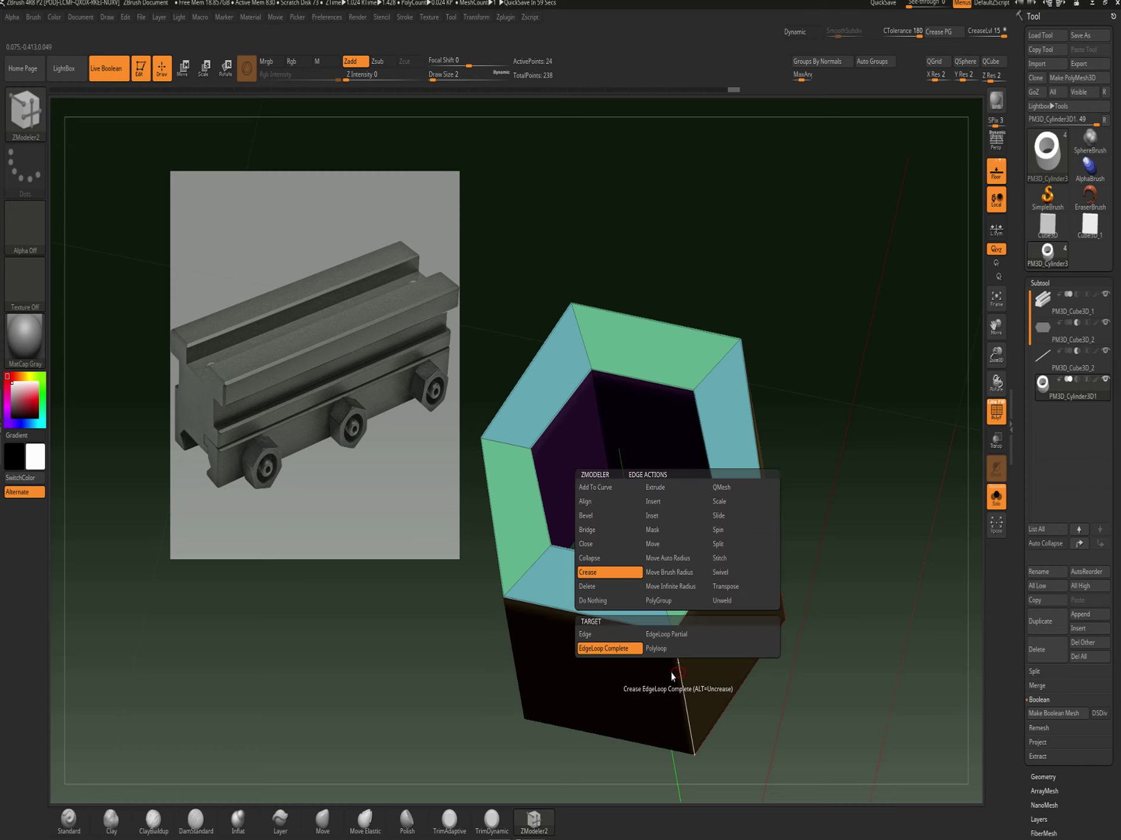
{"action": "left_click", "coordinate": [607, 638]}
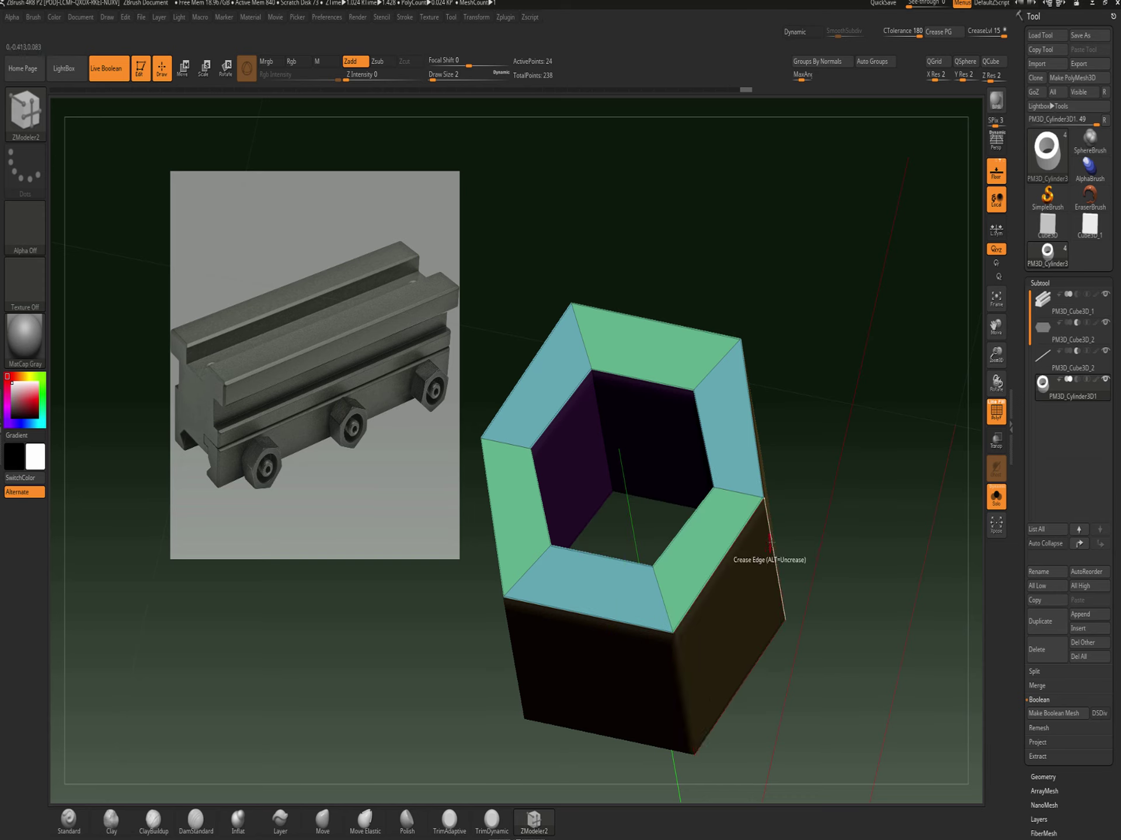
{"action": "left_click_drag", "start_coordinate": [833, 573], "coordinate": [835, 474]}
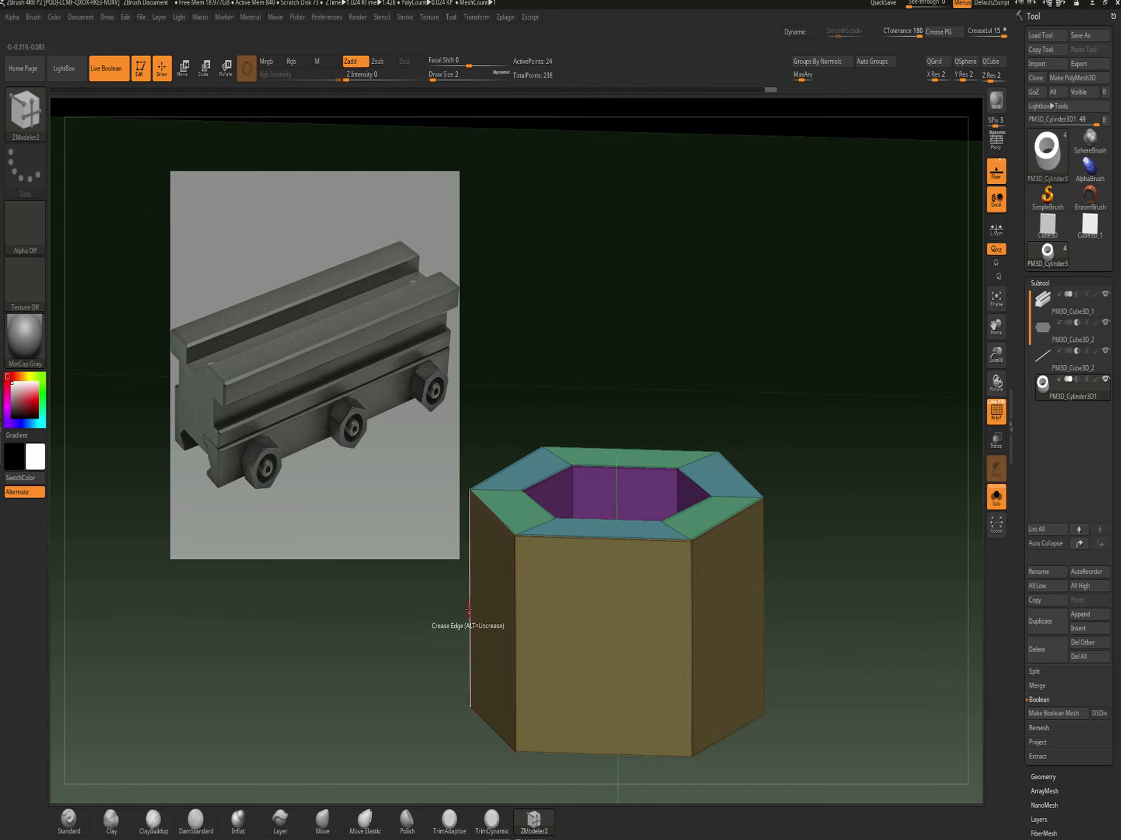
{"action": "left_click_drag", "start_coordinate": [849, 450], "coordinate": [724, 476]}
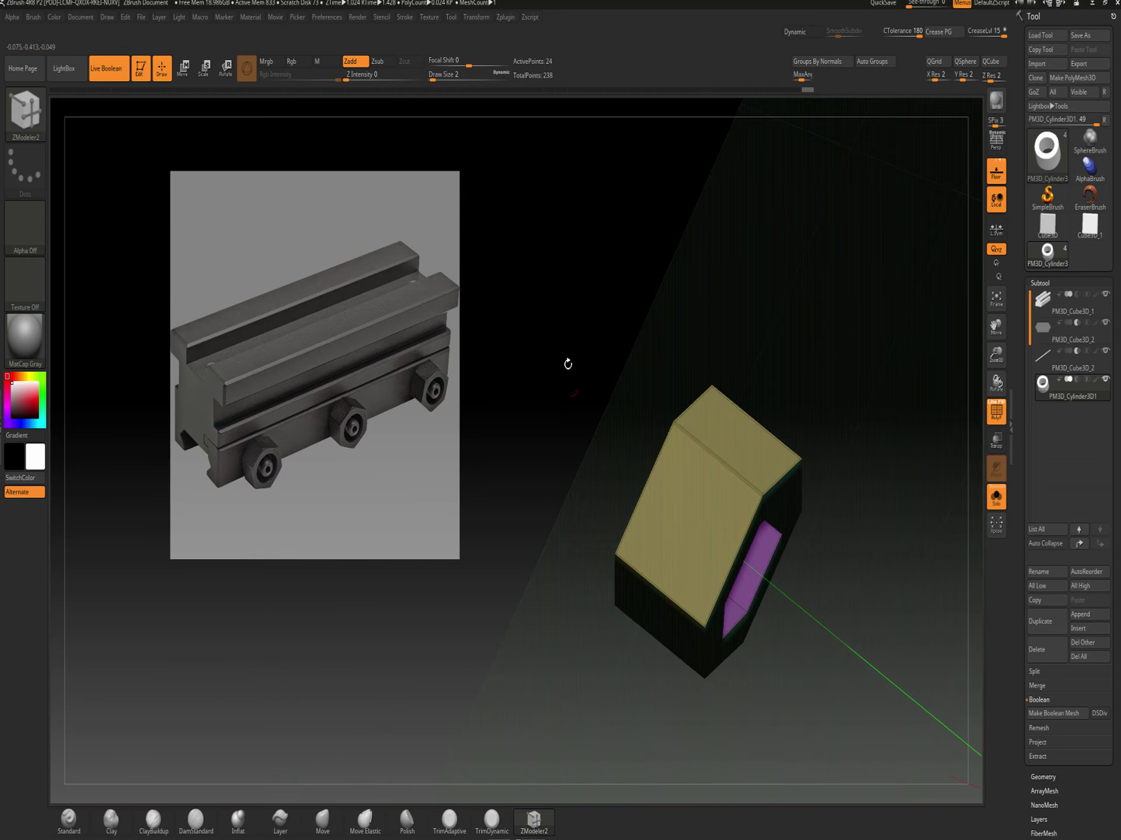
{"action": "left_click_drag", "start_coordinate": [550, 319], "coordinate": [701, 393]}
Turn on dynamic subdivision for the nut with crease level 2 and smooth subdivision level 4, and hide the polyframe
{"action": "key", "text": "d"}
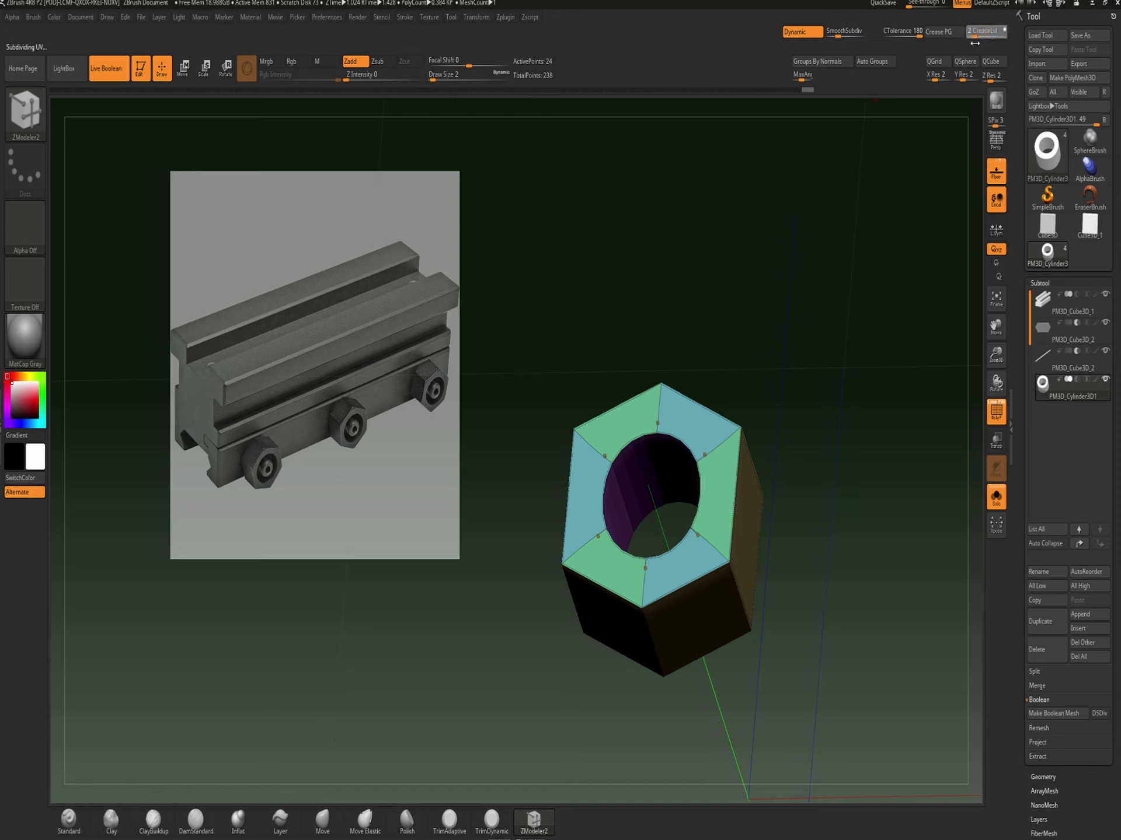
{"action": "left_click", "coordinate": [820, 36]}
{"action": "left_click", "coordinate": [820, 37]}
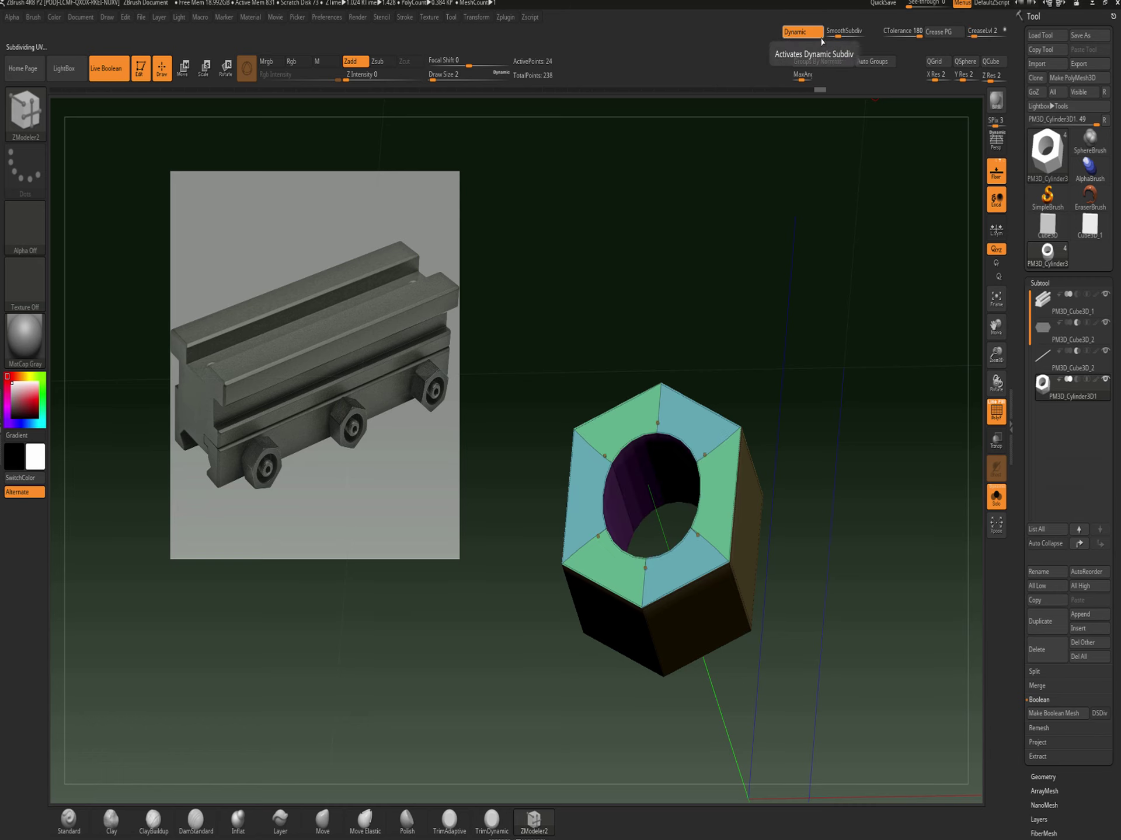
{"action": "left_click_drag", "start_coordinate": [839, 36], "coordinate": [844, 36]}
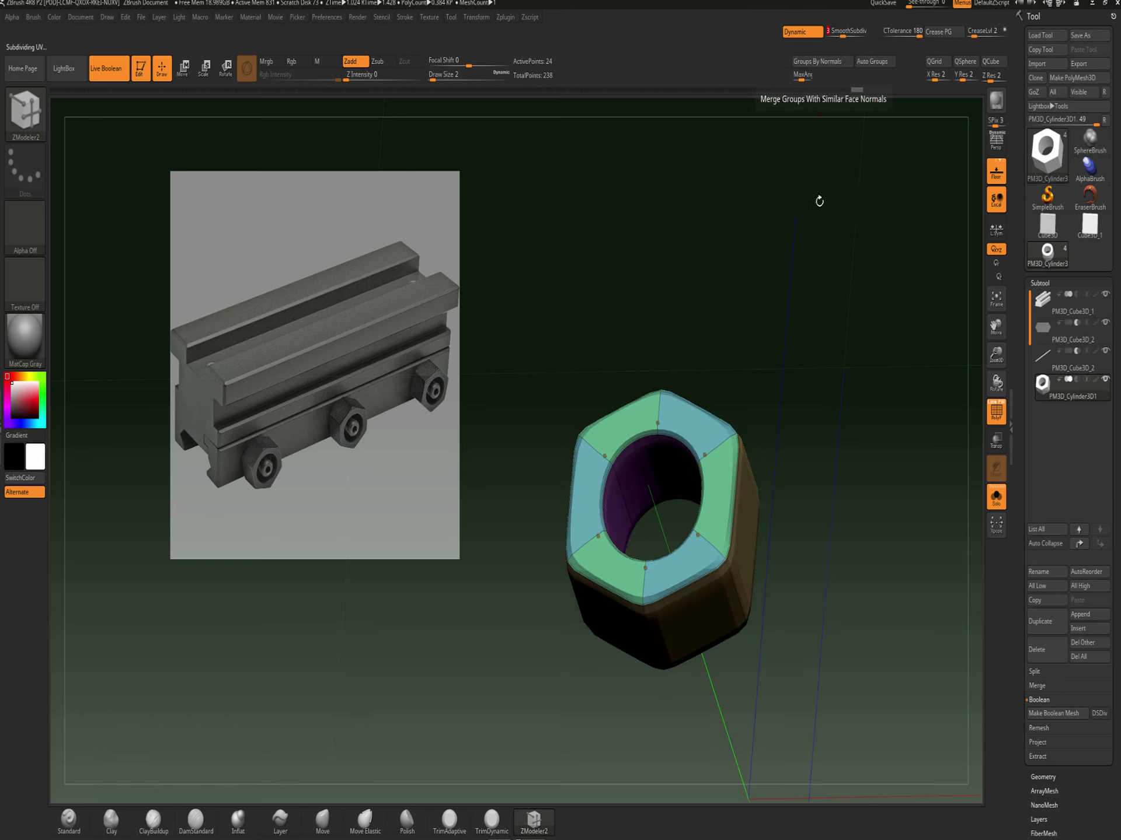
{"action": "left_click_drag", "start_coordinate": [833, 440], "coordinate": [879, 408]}
{"action": "left_click", "coordinate": [995, 416]}
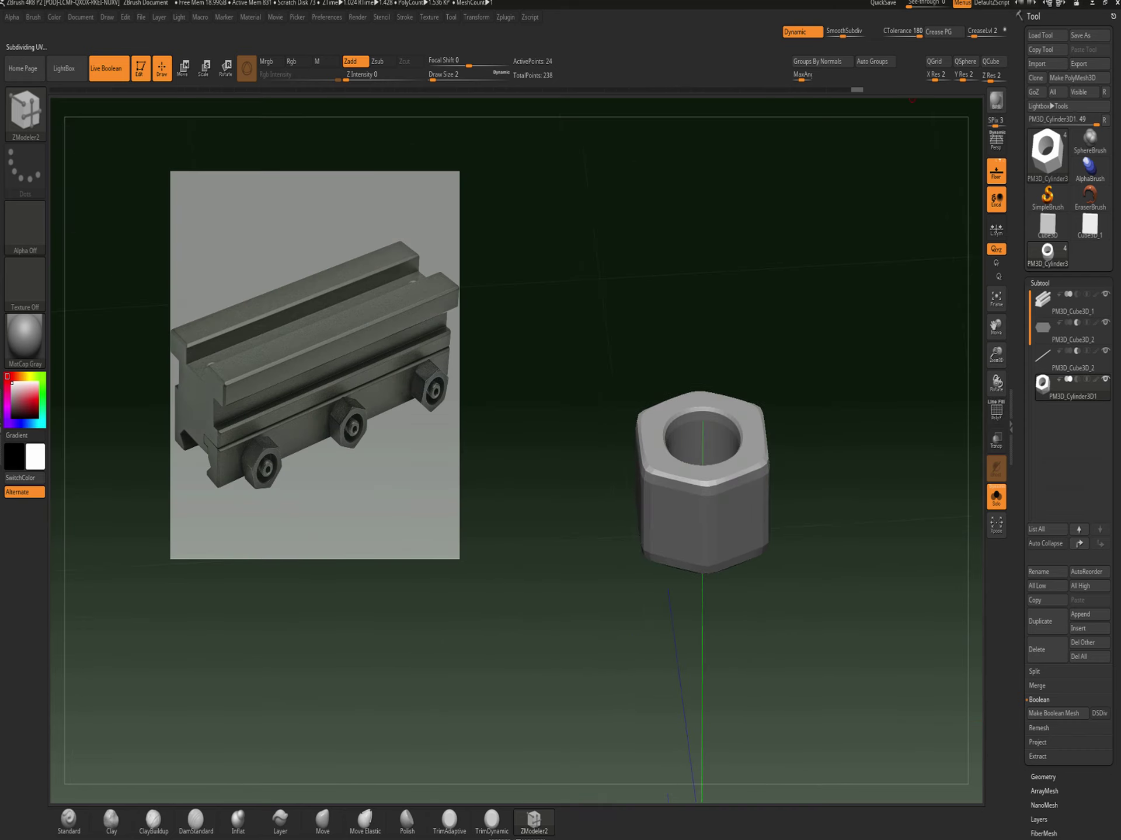
{"action": "left_click_drag", "start_coordinate": [843, 37], "coordinate": [846, 37]}
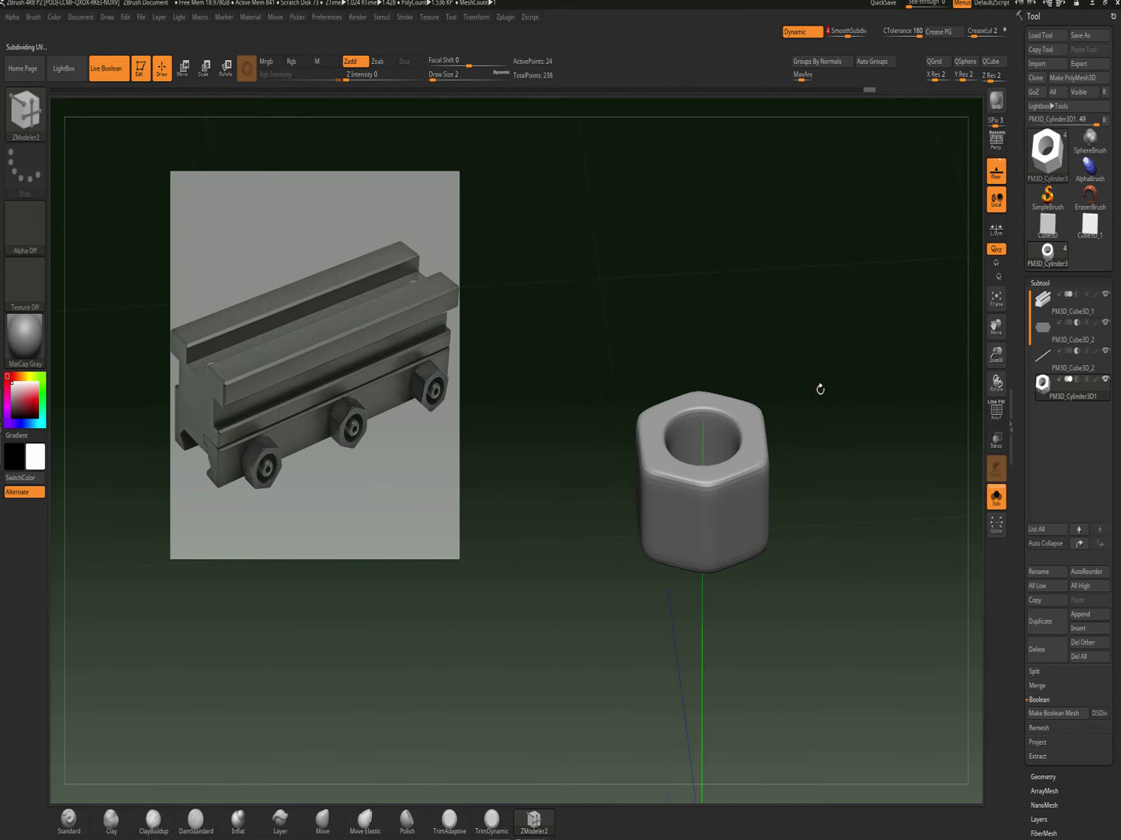
{"action": "left_click_drag", "start_coordinate": [821, 390], "coordinate": [812, 436], "text": "alt"}
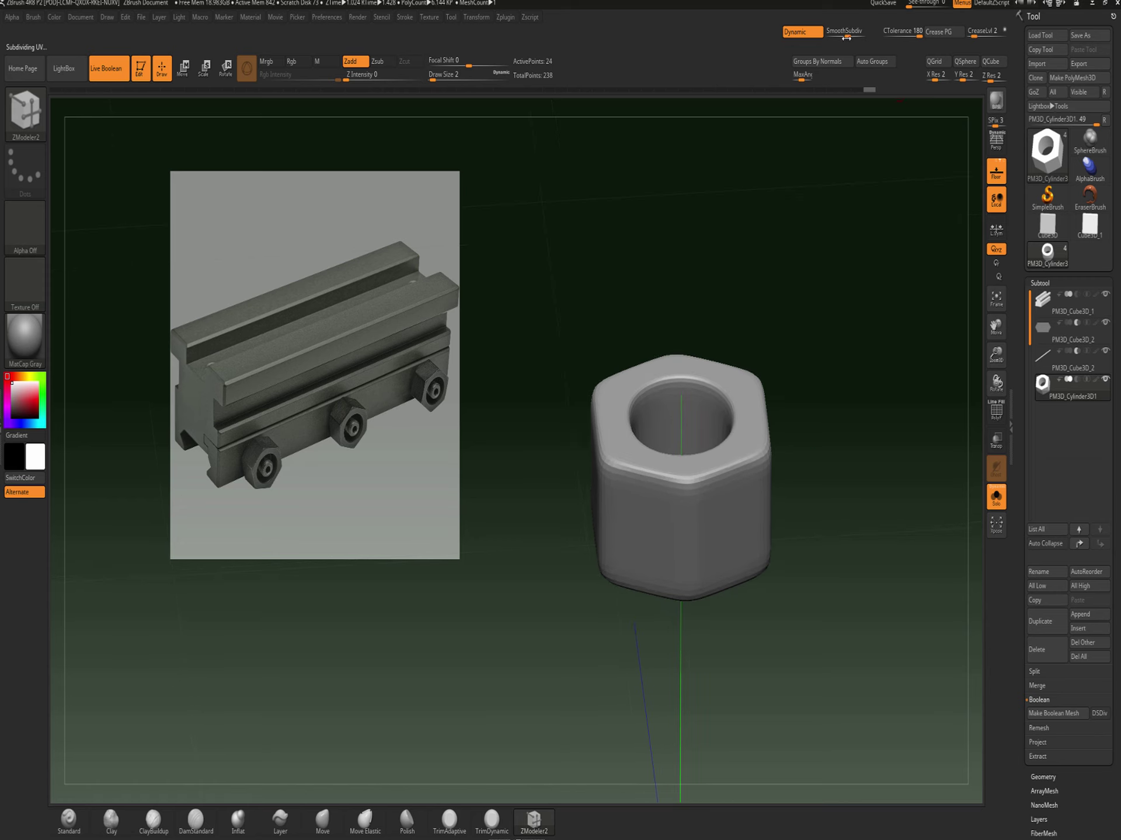
Tighten the nut's bevels by setting the crease level to 4 and the smooth subdivision level to 5
{"action": "key", "text": "shift+d"}
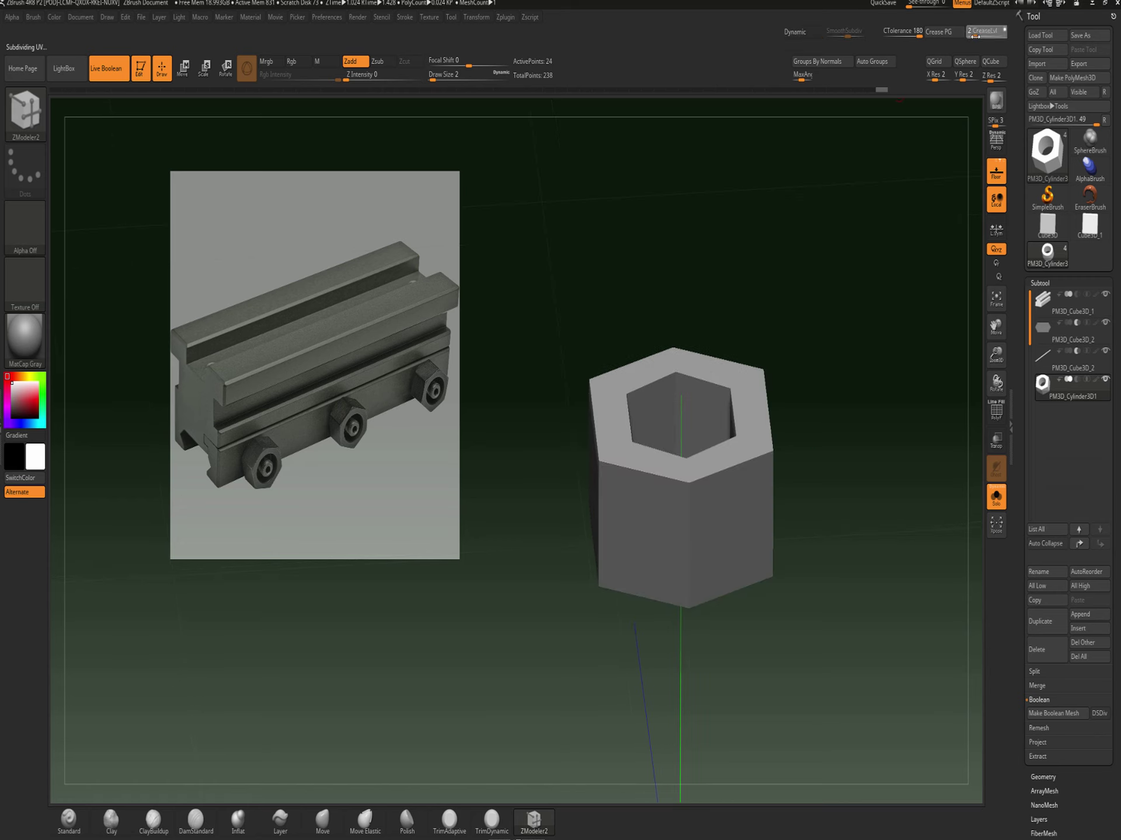
{"action": "left_click", "coordinate": [794, 32]}
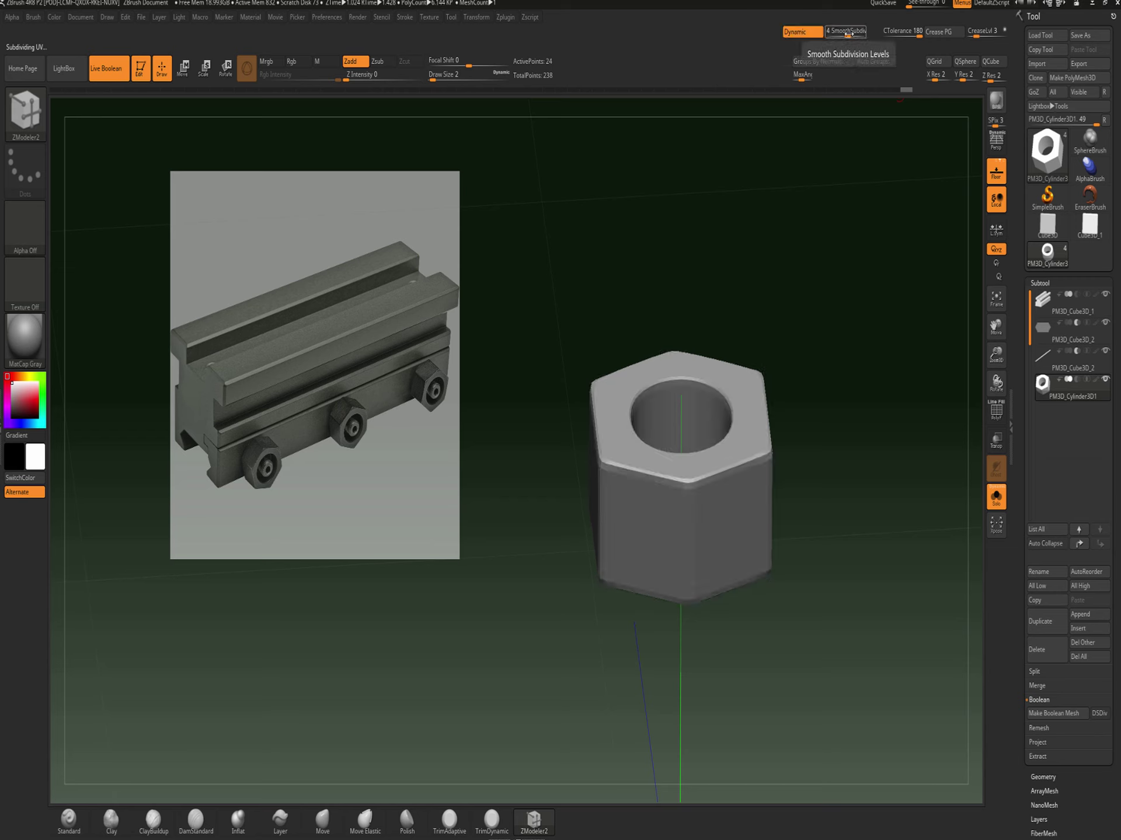
{"action": "key", "text": "shift+d"}
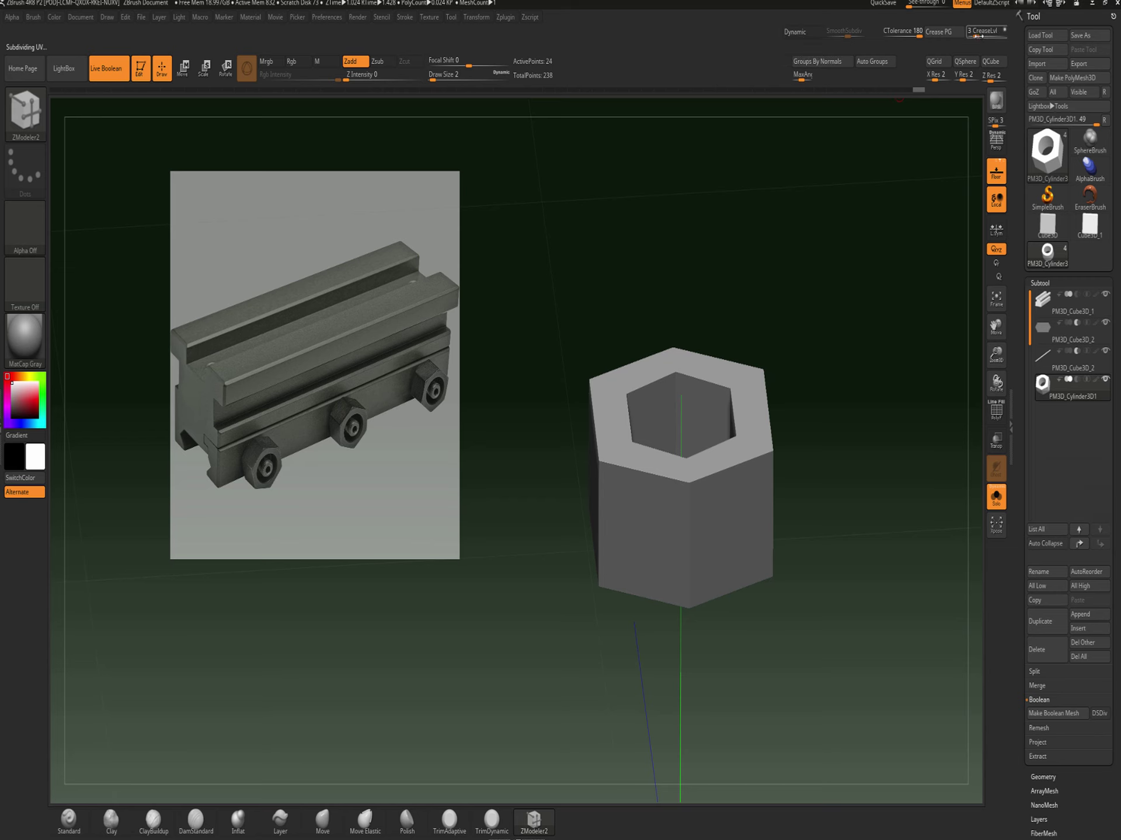
{"action": "left_click", "coordinate": [808, 34]}
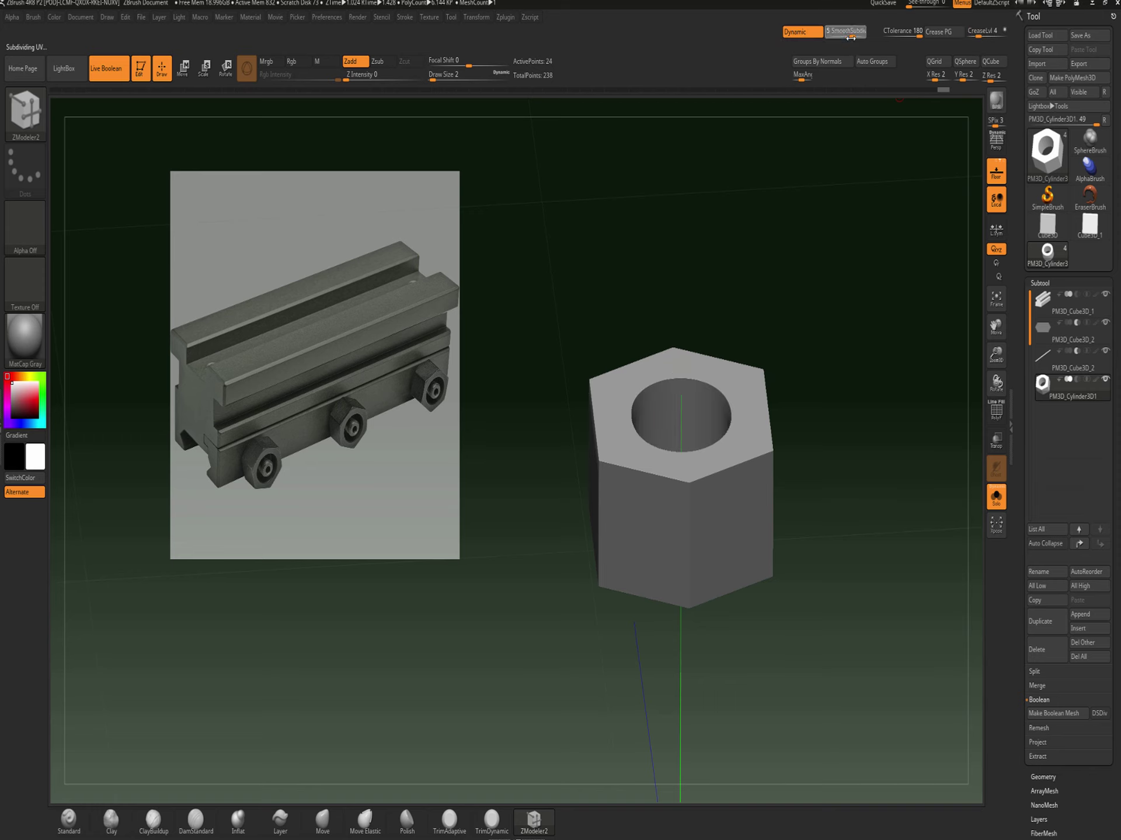
{"action": "left_click_drag", "start_coordinate": [850, 38], "coordinate": [852, 38]}
{"action": "left_click_drag", "start_coordinate": [844, 297], "coordinate": [844, 340], "text": "alt"}
{"action": "left_click_drag", "start_coordinate": [844, 340], "coordinate": [875, 431]}
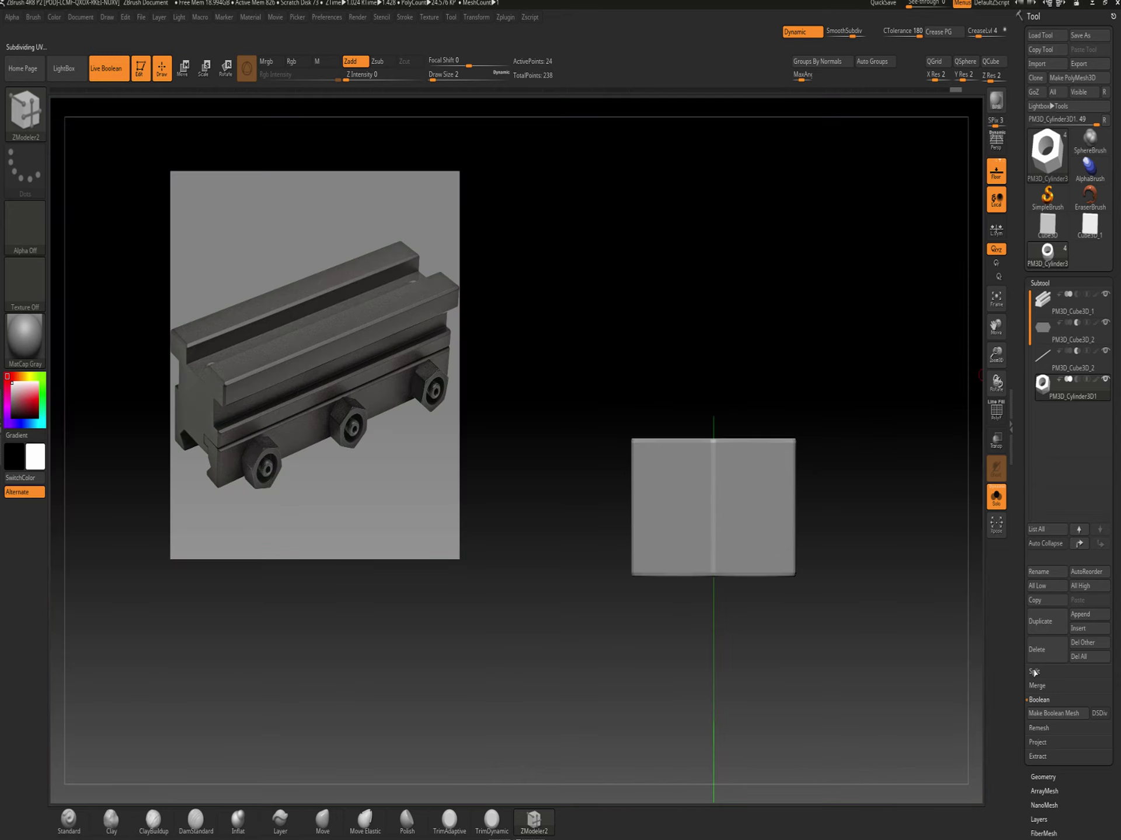
Append a Sphere3D as a new subtool, leave solo mode, and select and frame the sphere
{"action": "left_click", "coordinate": [1076, 615]}
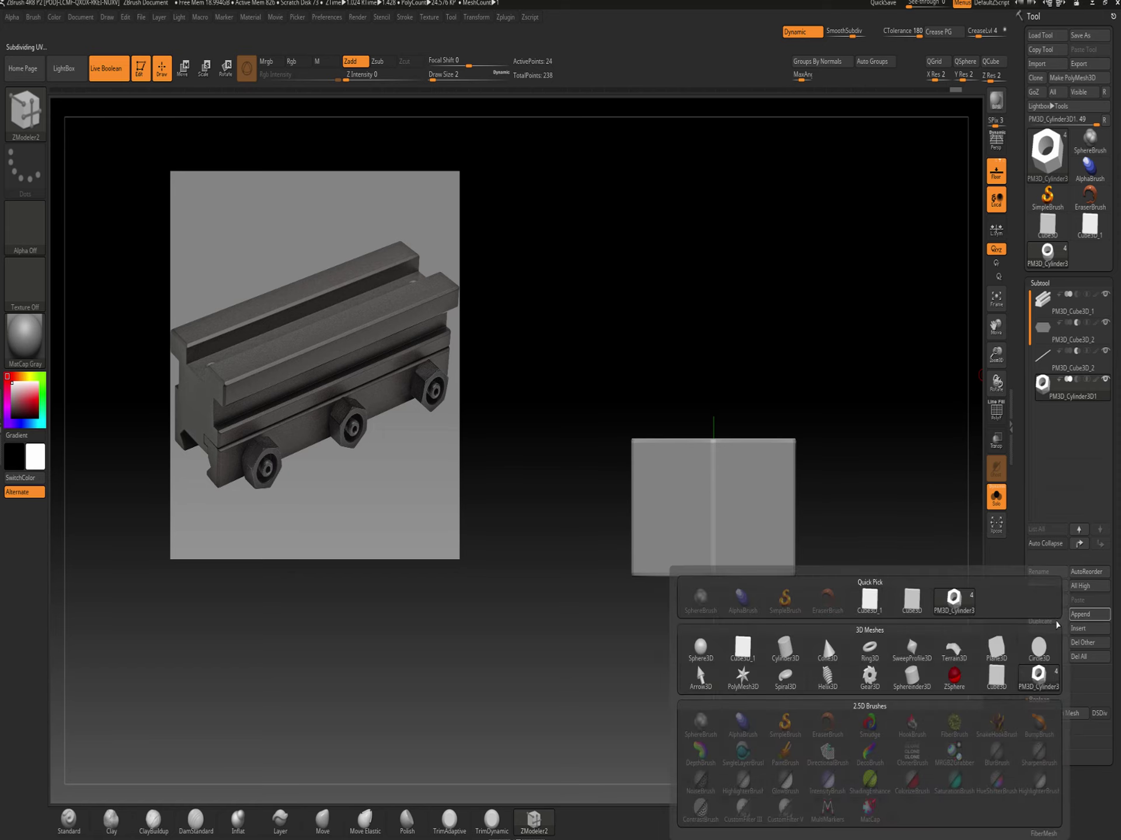
{"action": "left_click", "coordinate": [699, 648]}
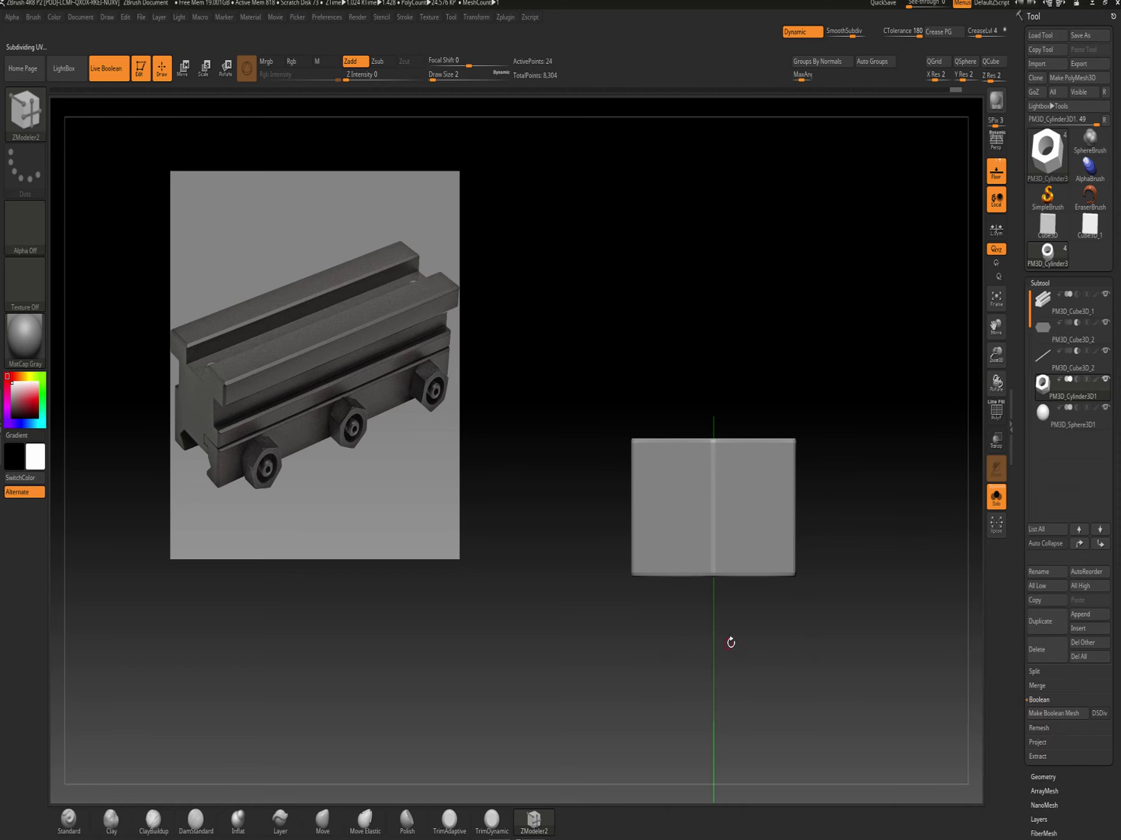
{"action": "left_click", "coordinate": [1002, 502]}
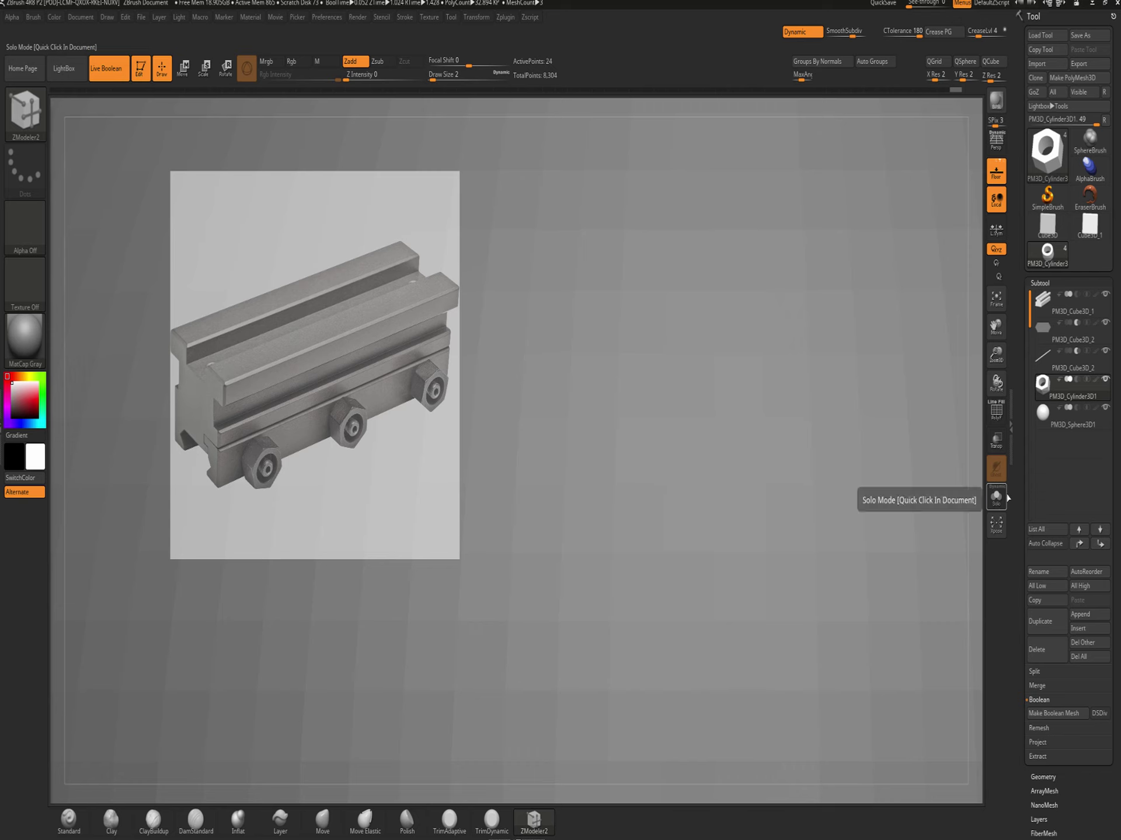
{"action": "left_click", "coordinate": [1059, 425]}
{"action": "key", "text": "f"}
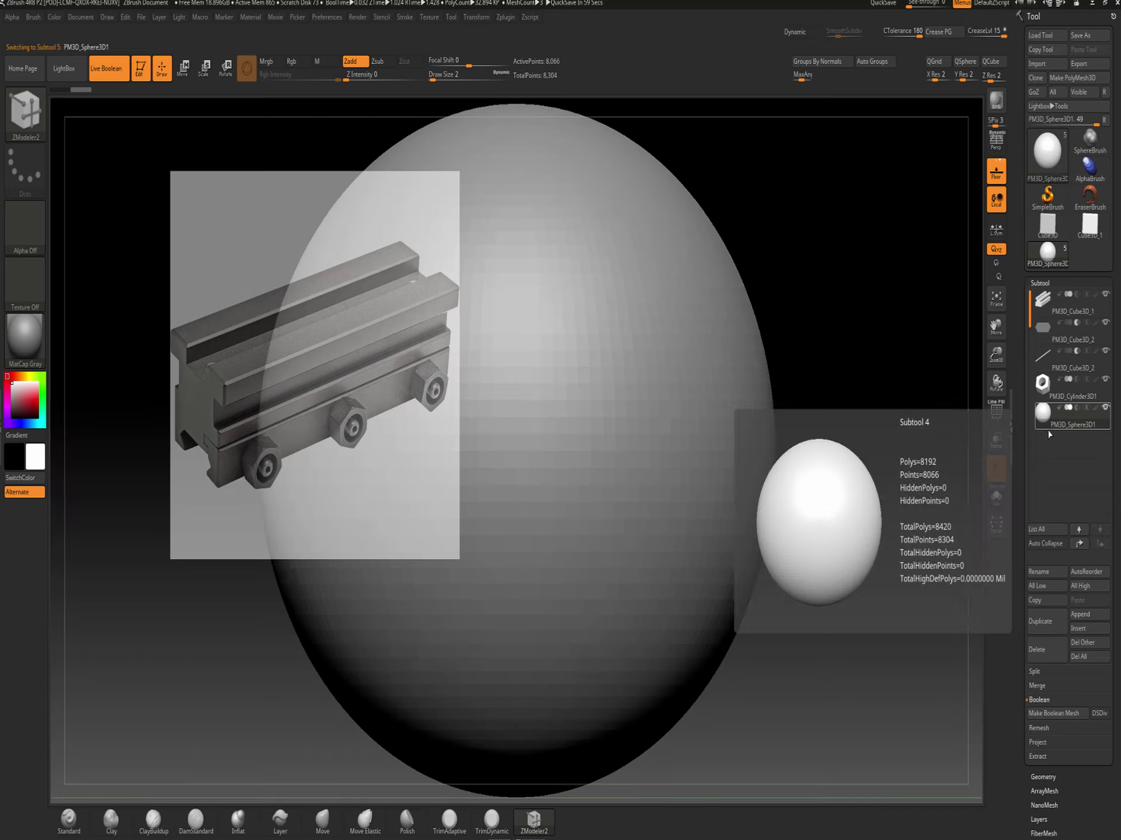
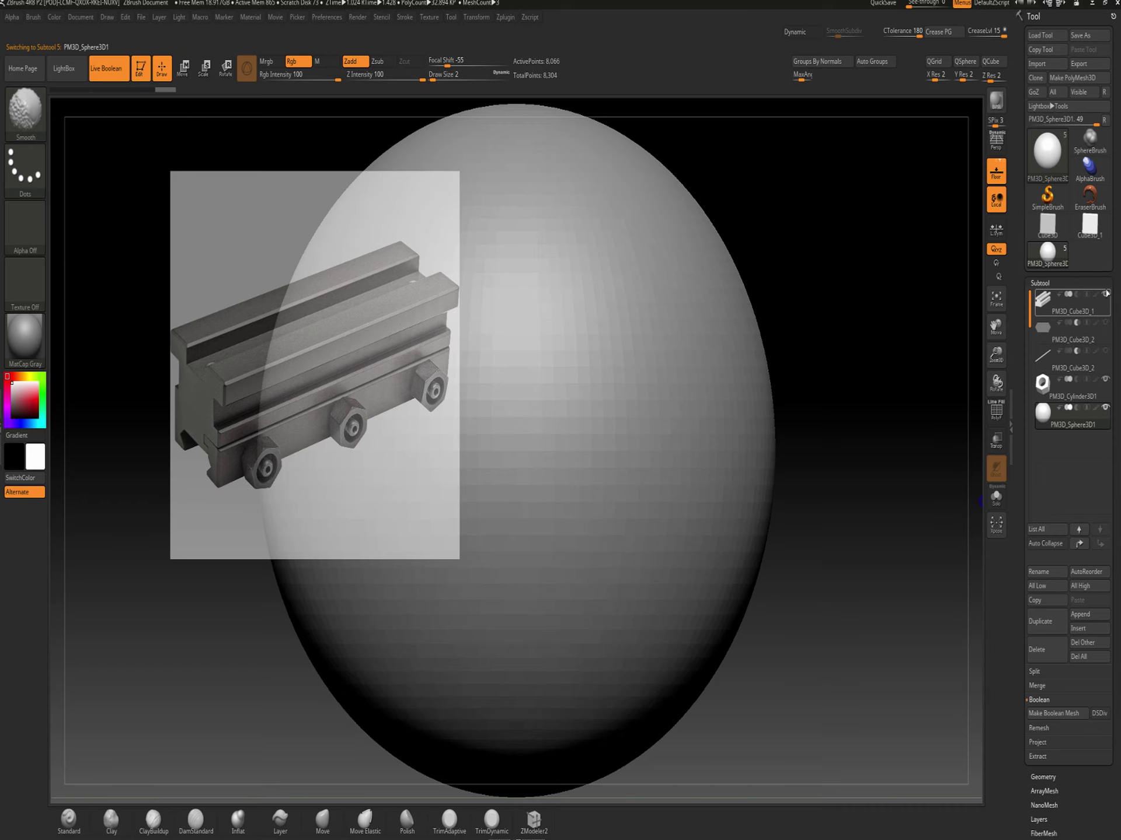
Hide the rail subtool PM3D_Cube3D_1, leaving only the nut and the sphere visible
{"action": "left_click", "coordinate": [1072, 303]}
{"action": "left_click", "coordinate": [1092, 429]}
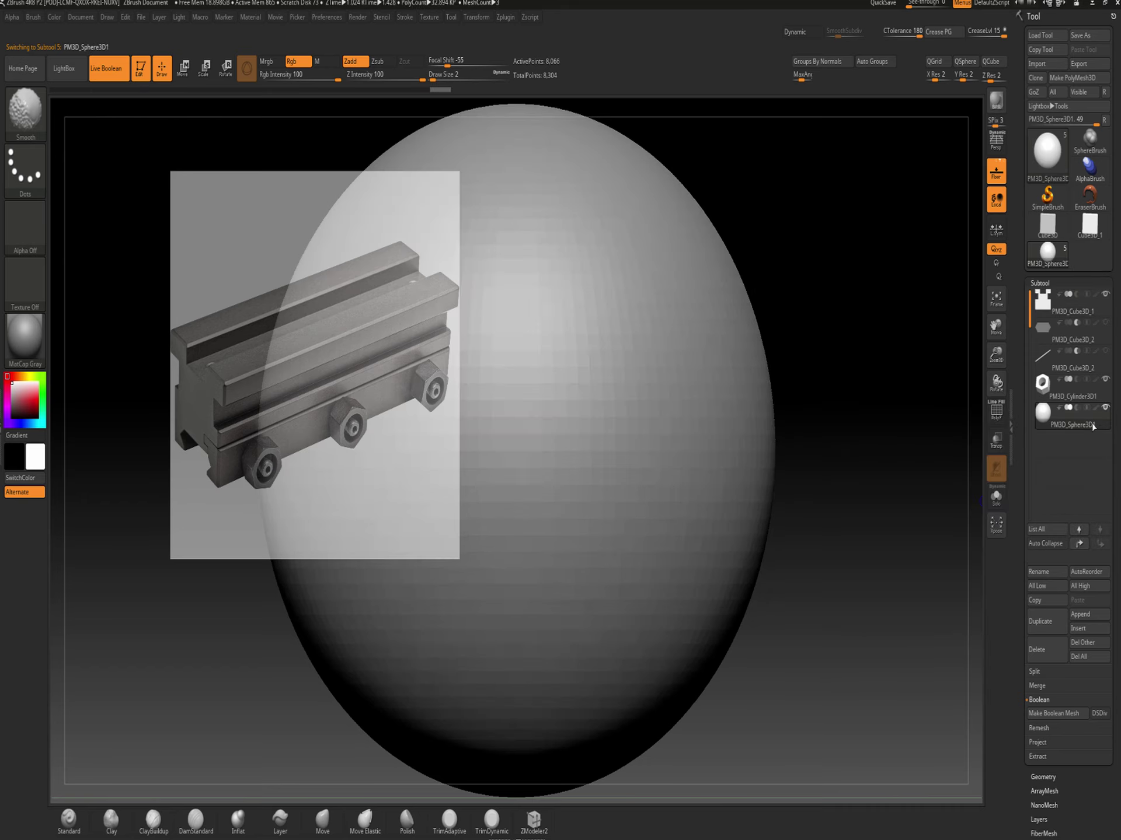
{"action": "left_click", "coordinate": [1105, 295], "text": "shift"}
{"action": "left_click", "coordinate": [1105, 408], "text": "shift"}
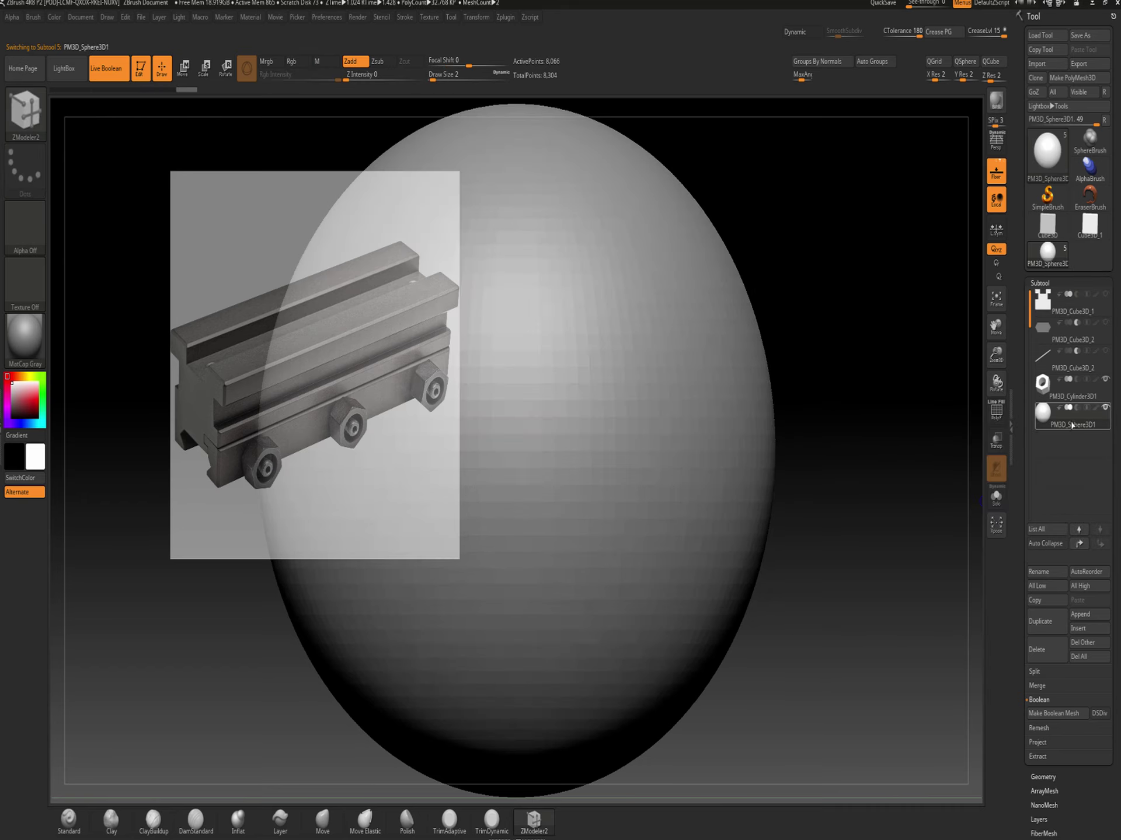
Scale the sphere down uniformly until it is only slightly larger than the hexagonal nut
{"action": "left_click", "coordinate": [208, 74]}
{"action": "left_click_drag", "start_coordinate": [516, 450], "coordinate": [429, 673]}
{"action": "left_click_drag", "start_coordinate": [405, 719], "coordinate": [404, 724]}
{"action": "left_click_drag", "start_coordinate": [581, 424], "coordinate": [633, 314], "text": "alt"}
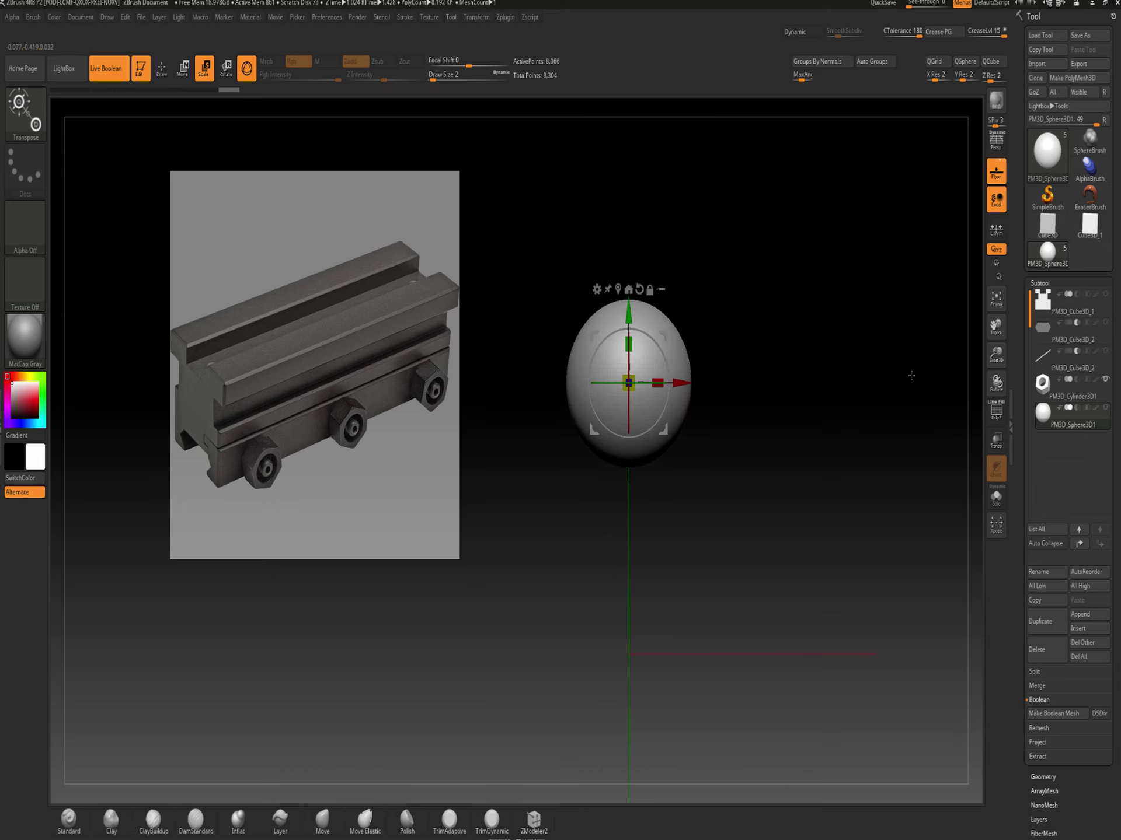
Mark the nut subtool as the boolean start and set the sphere subtool's boolean operation to intersection
{"action": "left_click", "coordinate": [1065, 396]}
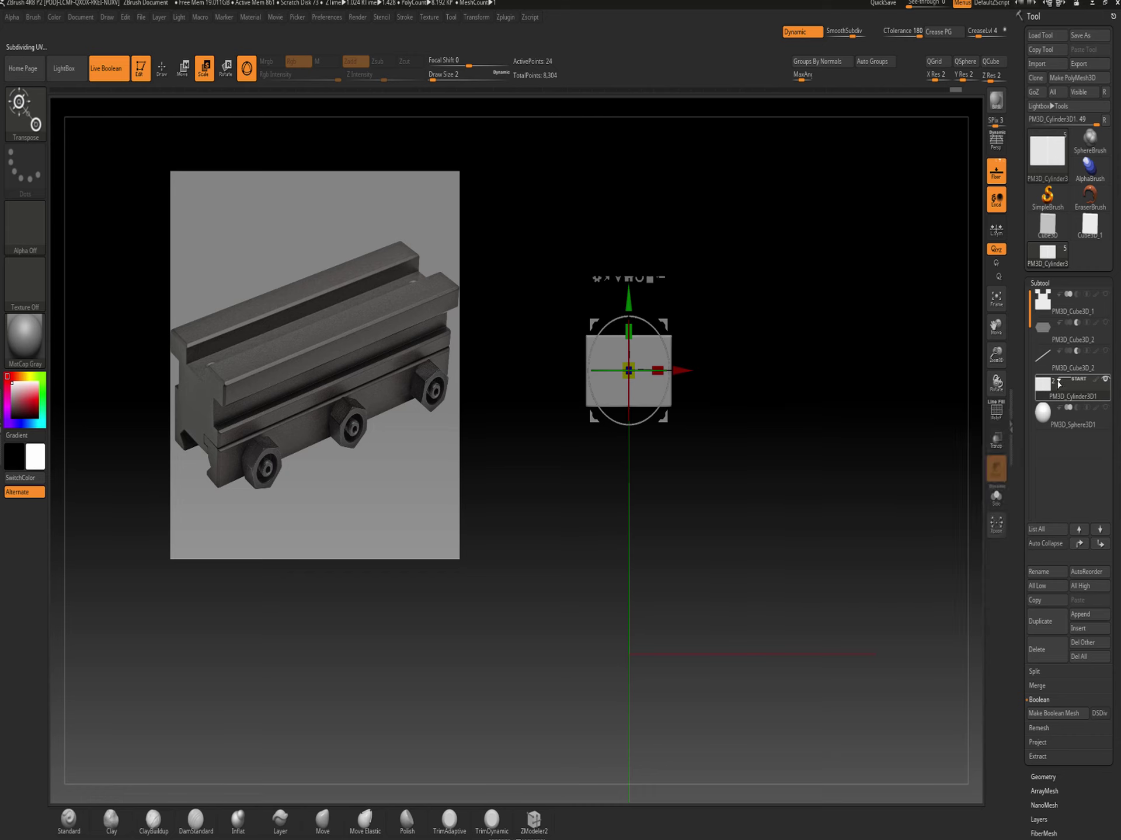
{"action": "mouse_move", "coordinate": [1081, 429]}
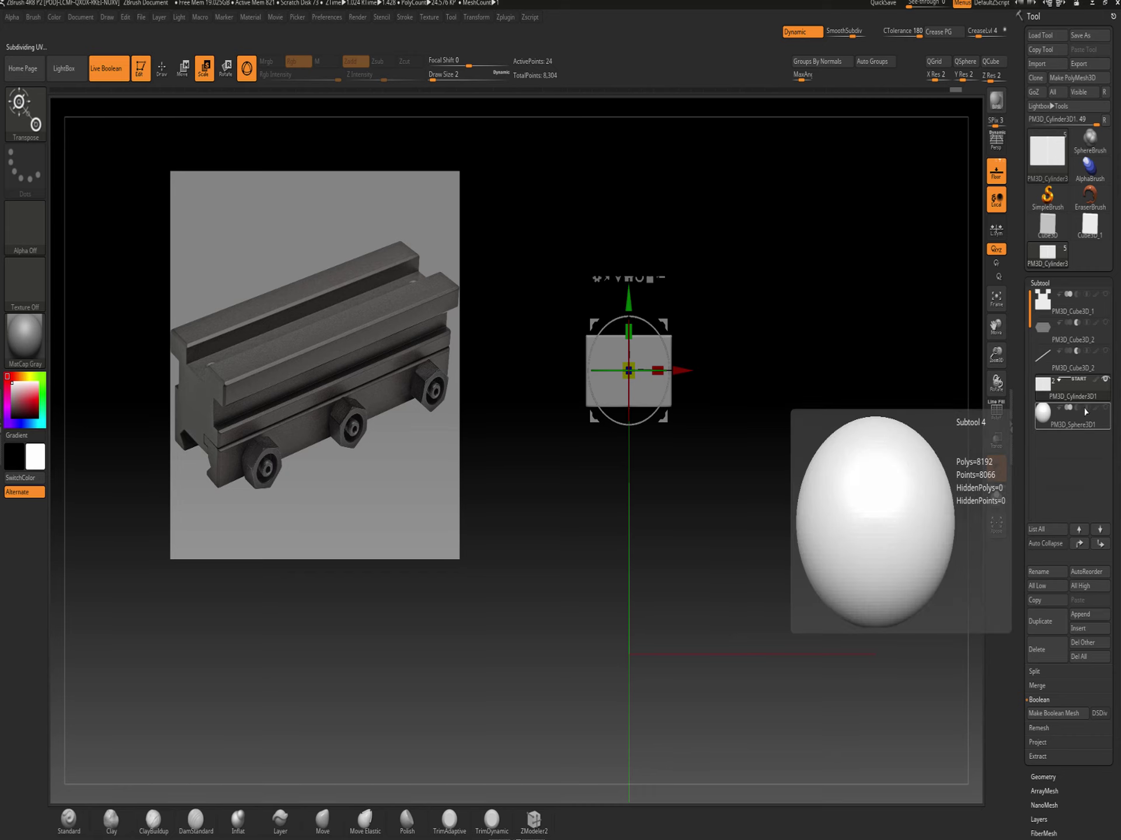
{"action": "left_click", "coordinate": [1086, 410]}
{"action": "left_click_drag", "start_coordinate": [848, 330], "coordinate": [740, 400]}
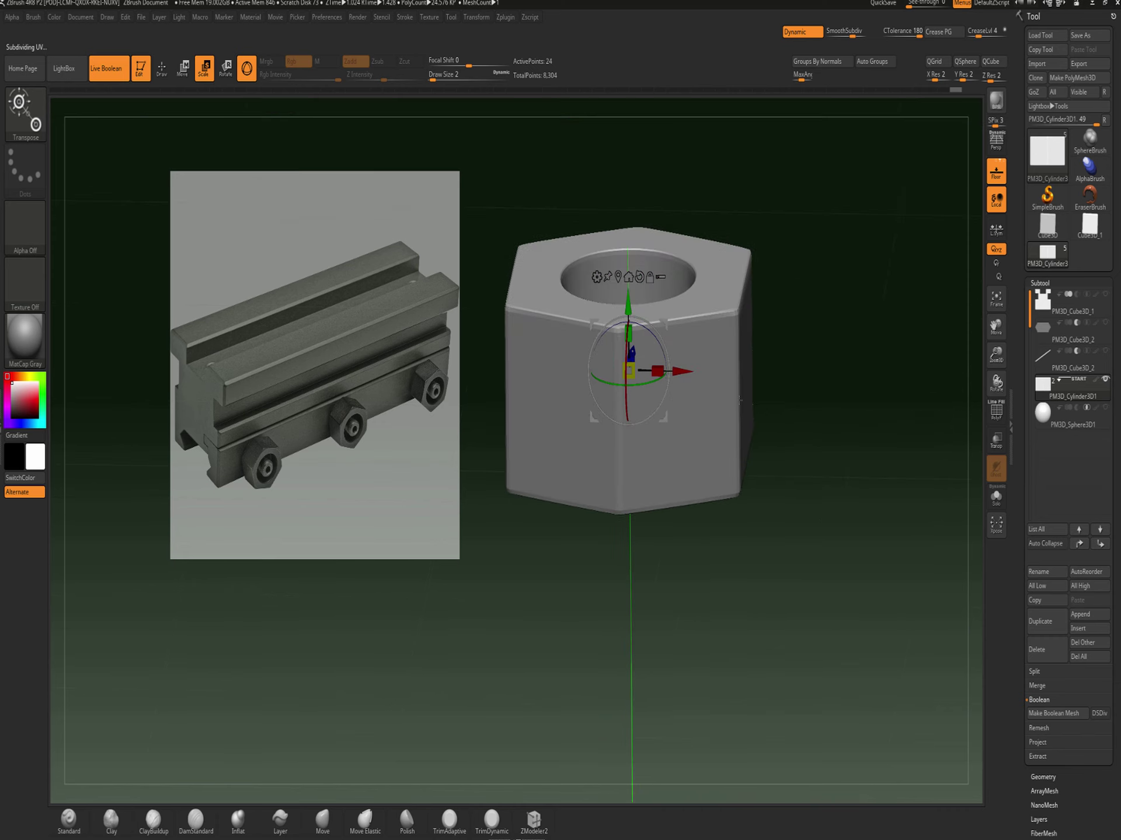
Select the sphere subtool and lower it over the nut, fine-tuning its size so the intersection trims the nut's top corners
{"action": "left_click", "coordinate": [1053, 416]}
{"action": "left_click_drag", "start_coordinate": [623, 338], "coordinate": [623, 361]}
{"action": "left_click_drag", "start_coordinate": [629, 418], "coordinate": [629, 420]}
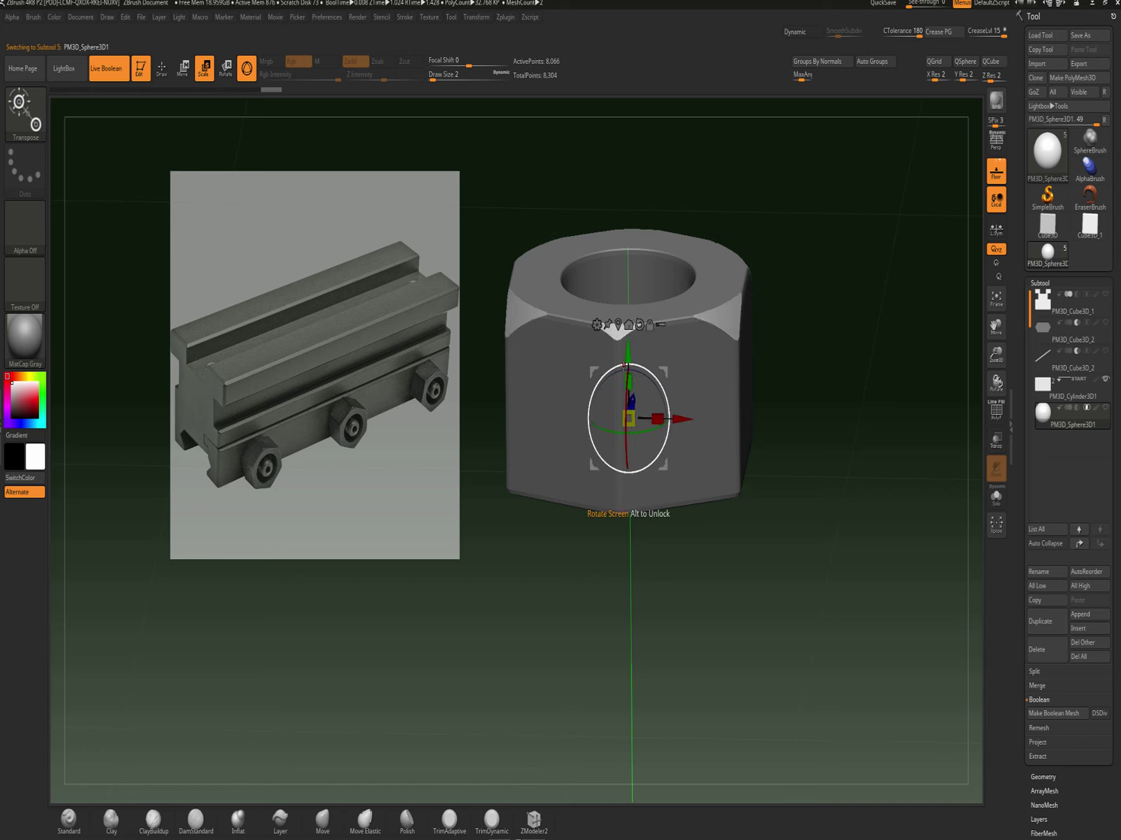
{"action": "left_click_drag", "start_coordinate": [629, 361], "coordinate": [629, 357]}
{"action": "left_click_drag", "start_coordinate": [629, 414], "coordinate": [629, 414]}
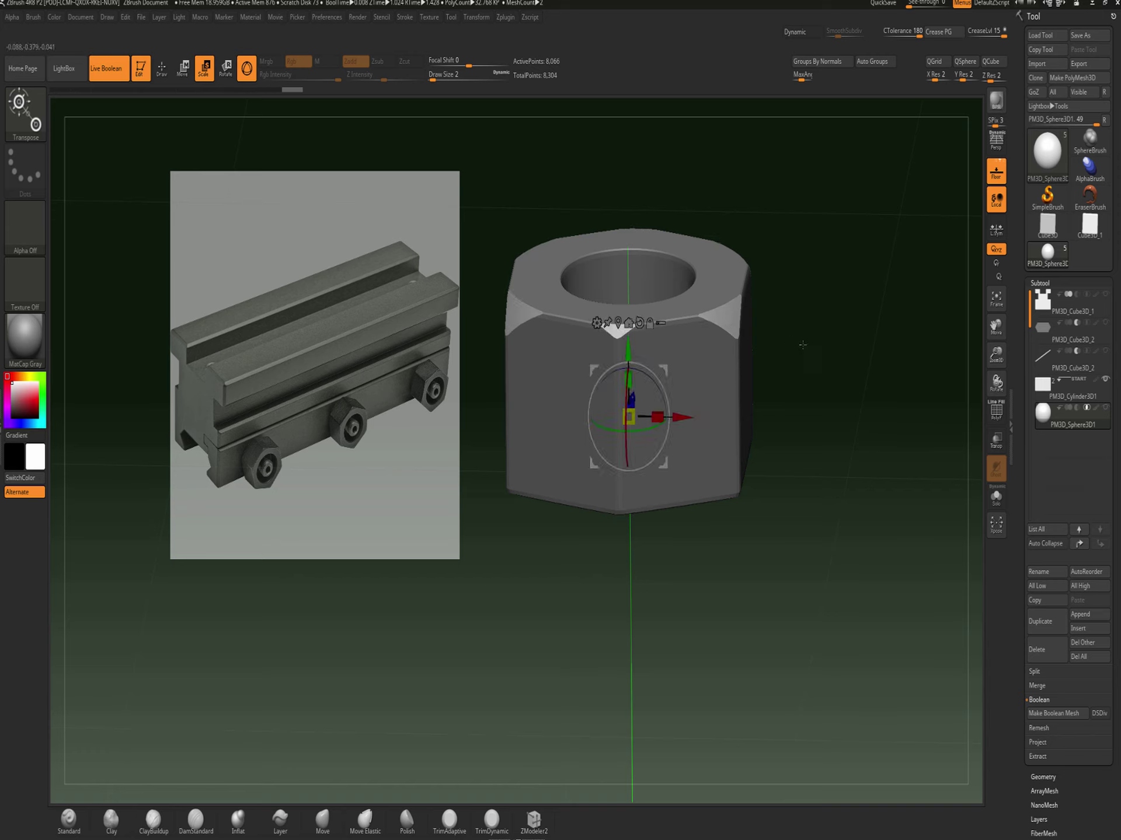
{"action": "left_click_drag", "start_coordinate": [826, 257], "coordinate": [823, 381]}
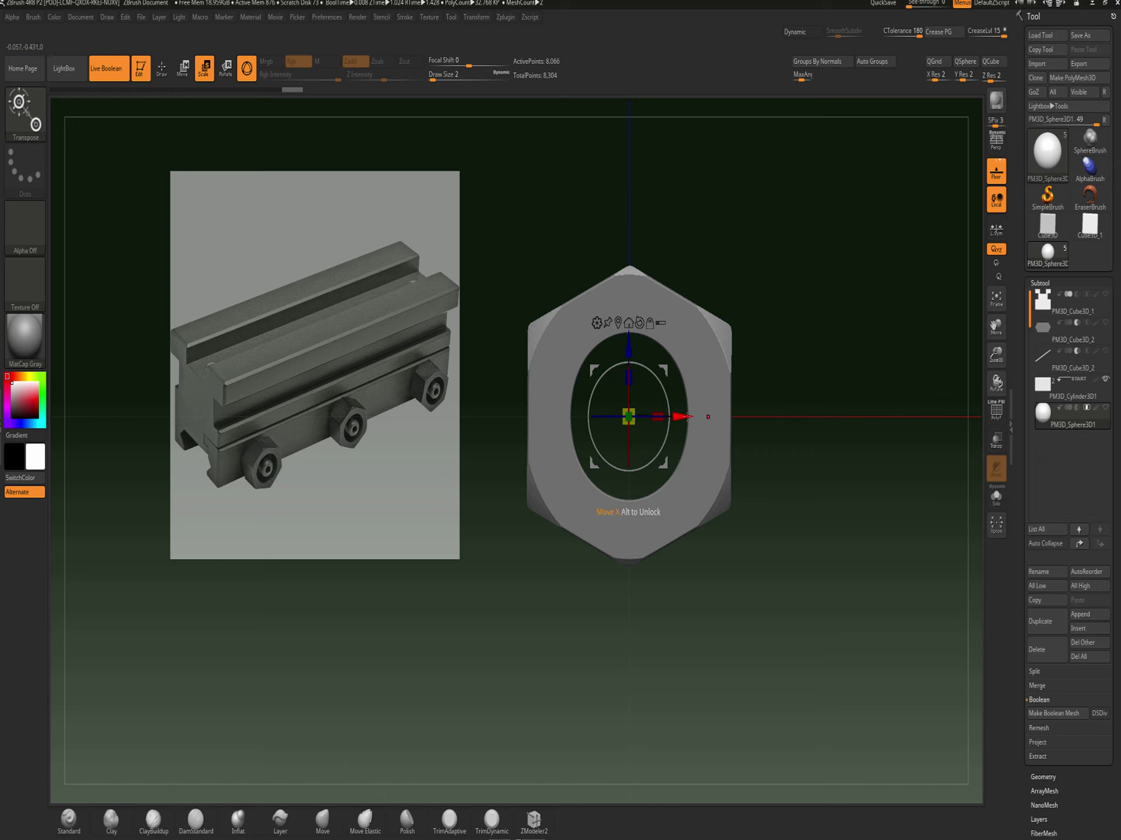
{"action": "left_click_drag", "start_coordinate": [656, 416], "coordinate": [696, 423]}
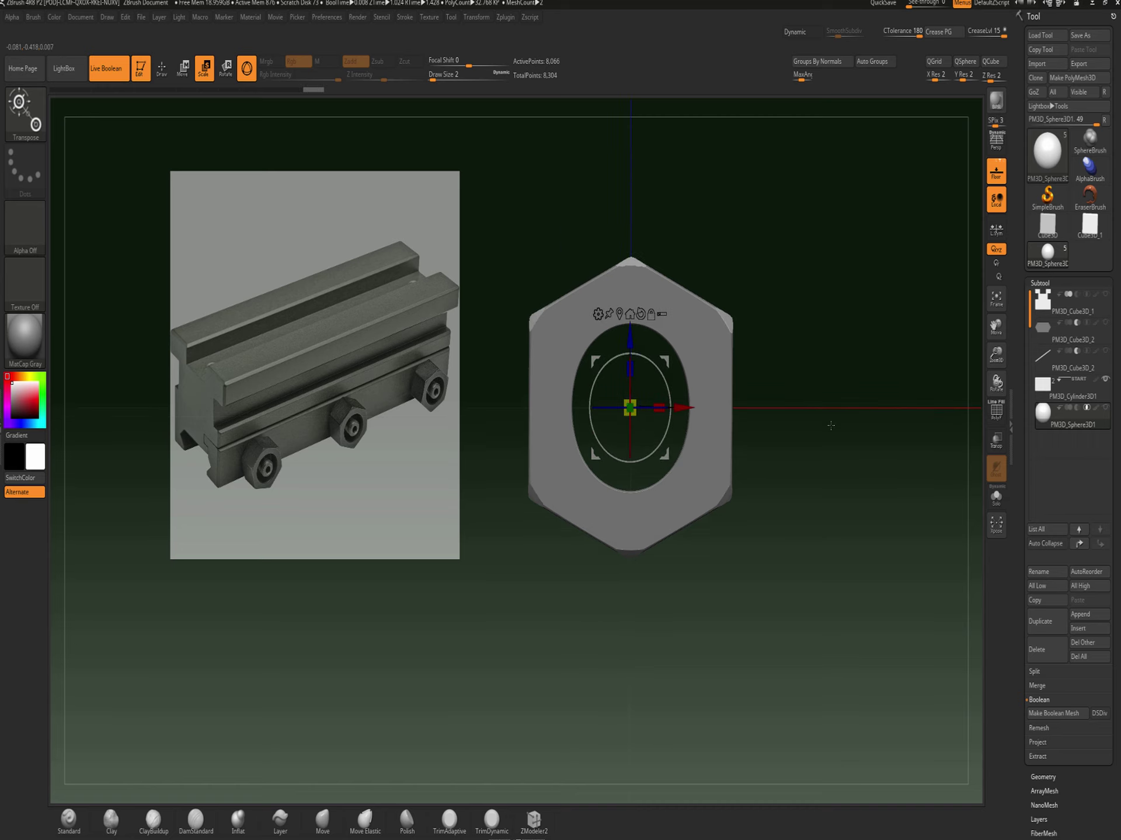
{"action": "left_click_drag", "start_coordinate": [831, 426], "coordinate": [761, 336]}
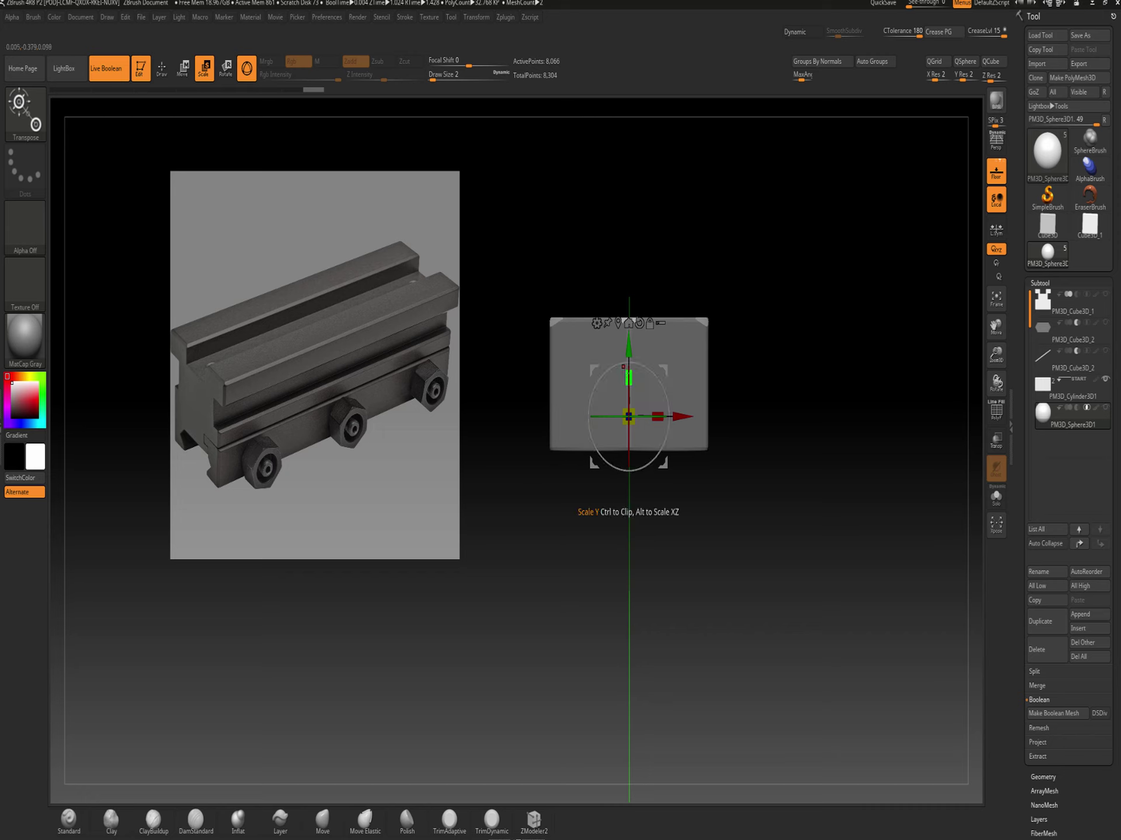
Flatten the sphere vertically with its wireframe shown and raise it so it trims both ends of the nut, then hide the wireframe
{"action": "left_click_drag", "start_coordinate": [629, 378], "coordinate": [634, 340]}
{"action": "key", "text": "ctrl+z"}
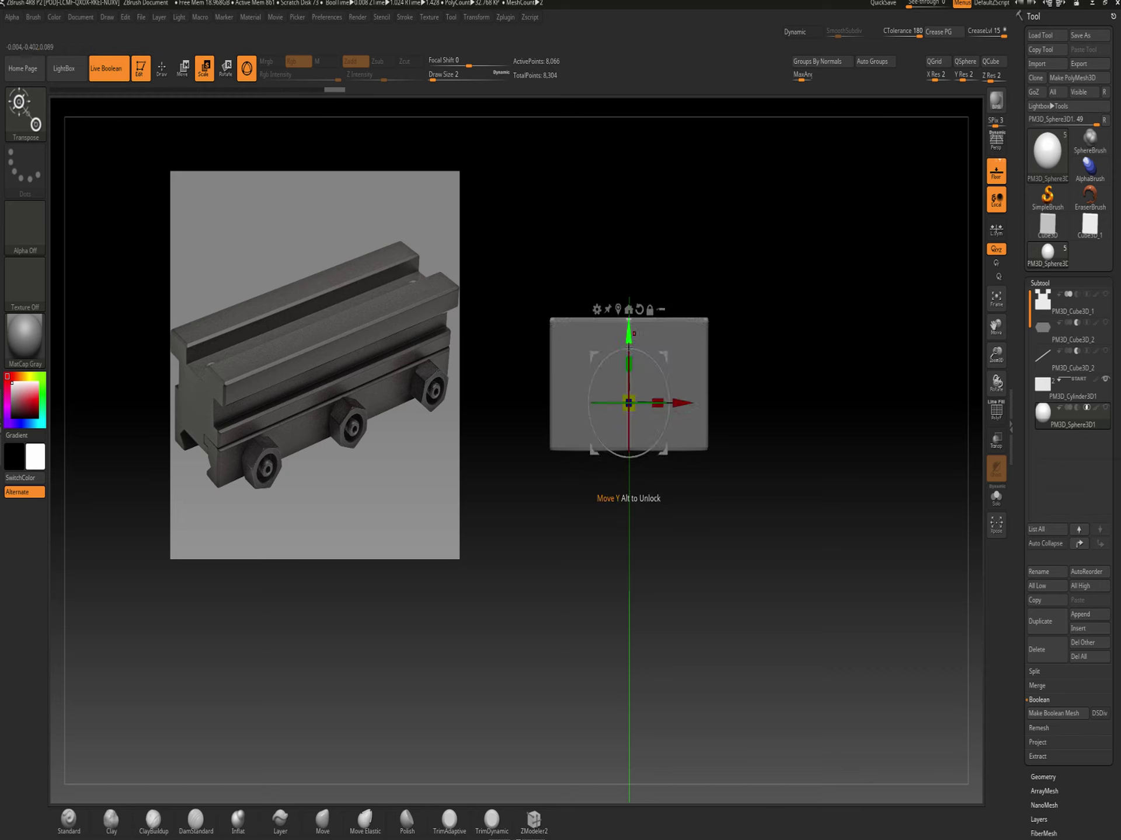
{"action": "left_click", "coordinate": [1002, 410]}
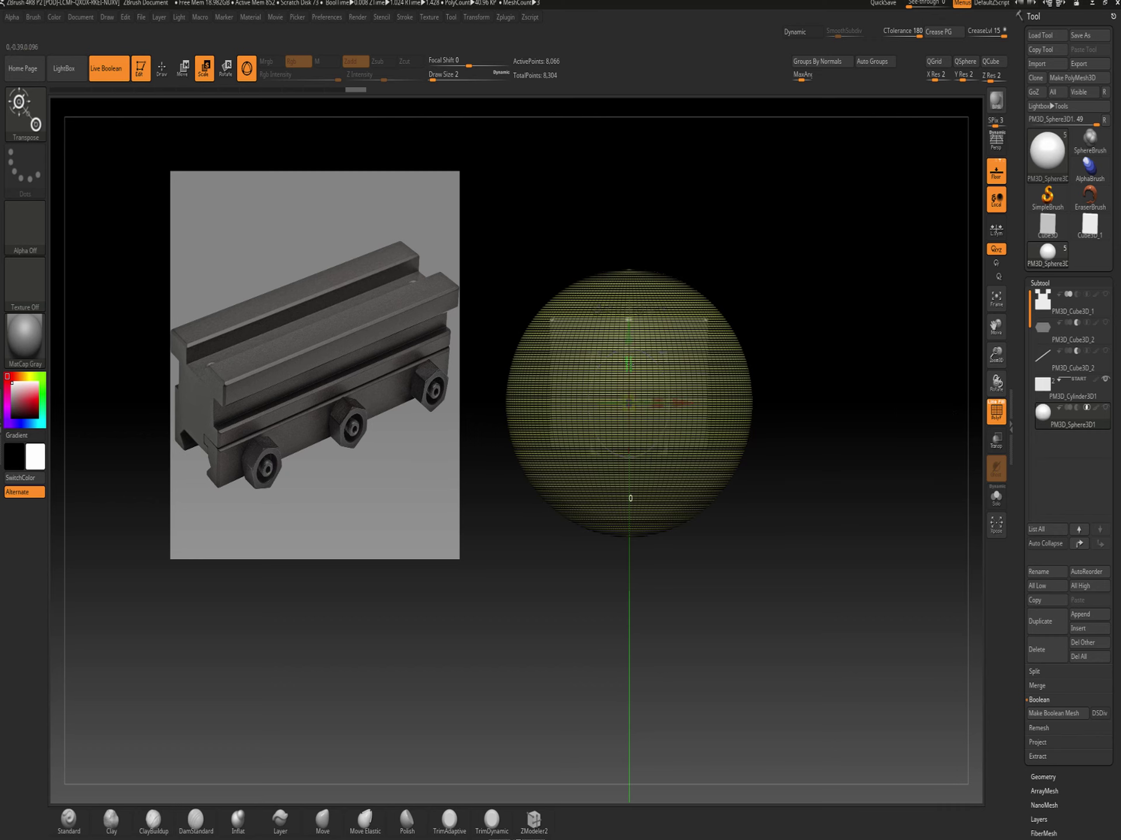
{"action": "left_click_drag", "start_coordinate": [629, 364], "coordinate": [629, 367]}
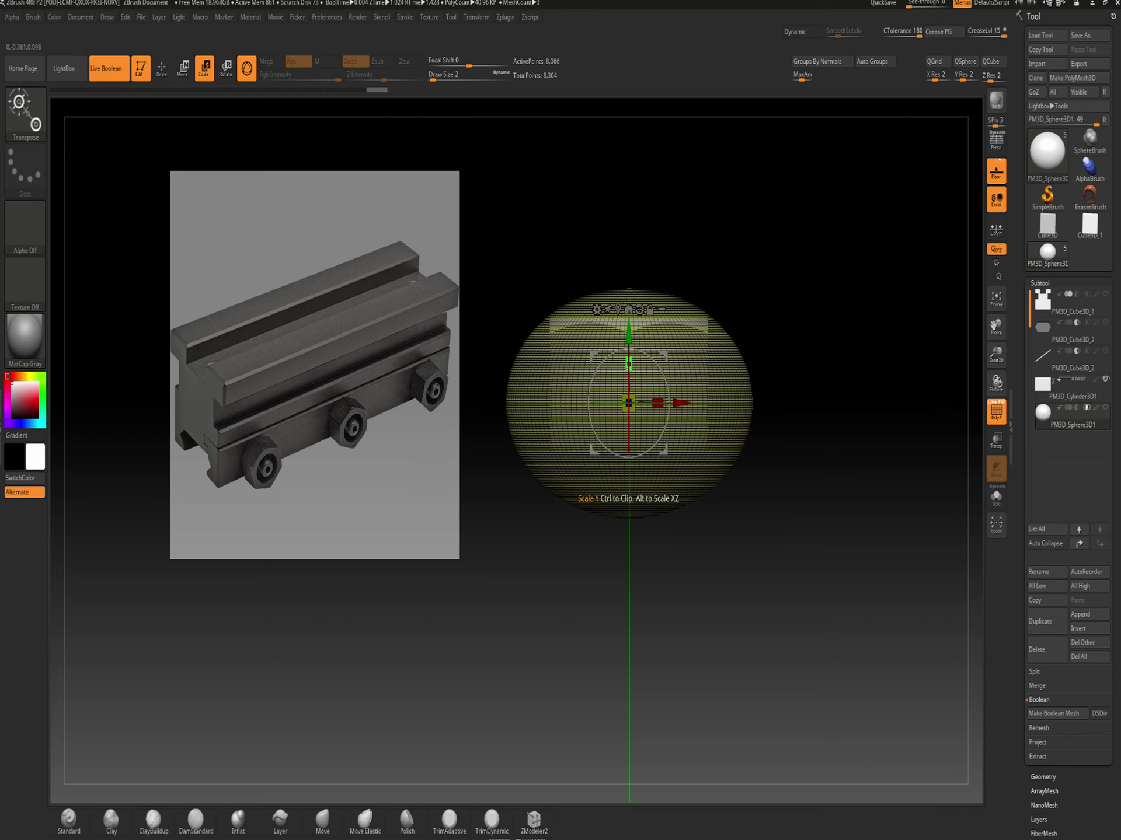
{"action": "mouse_move", "coordinate": [823, 334]}
{"action": "left_mouse_down"}
{"action": "mouse_move", "coordinate": [773, 354]}
{"action": "mouse_move", "coordinate": [810, 340]}
{"action": "left_mouse_up"}
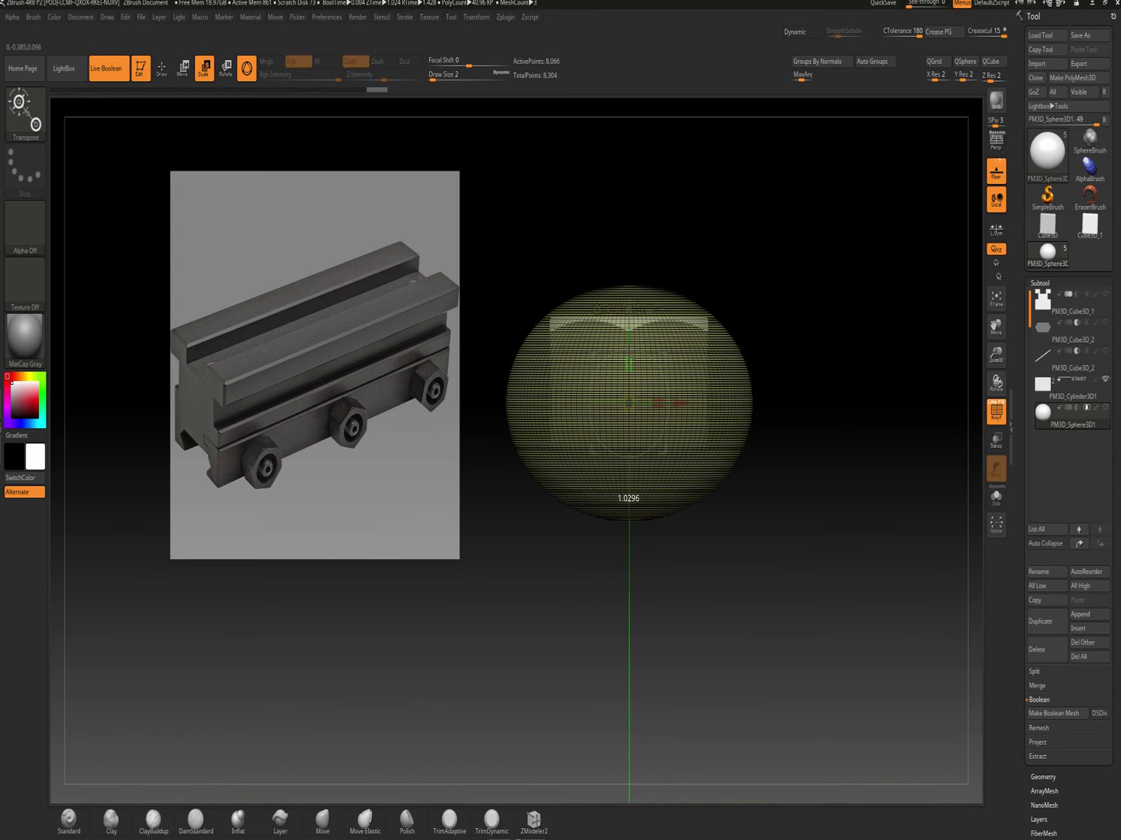
{"action": "mouse_move", "coordinate": [630, 365]}
{"action": "left_mouse_down"}
{"action": "mouse_move", "coordinate": [632, 314]}
{"action": "mouse_move", "coordinate": [623, 360]}
{"action": "left_mouse_up"}
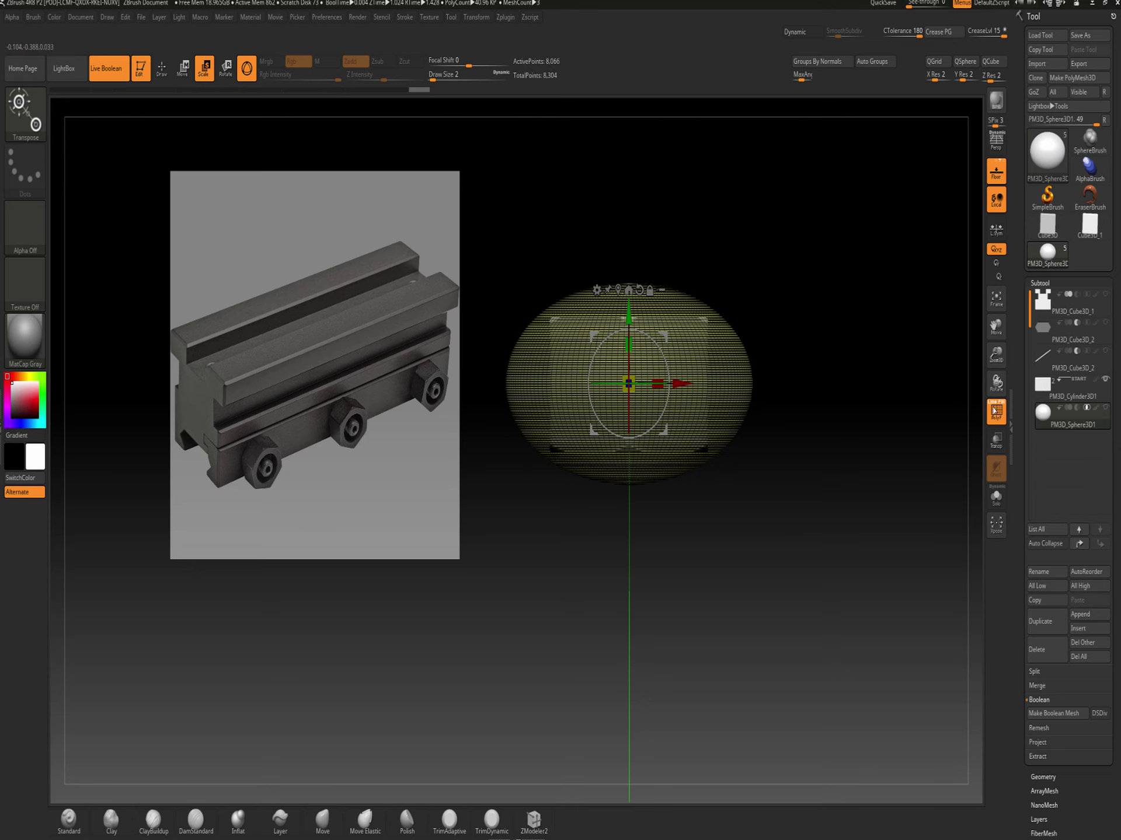
{"action": "left_click", "coordinate": [996, 411]}
{"action": "left_click_drag", "start_coordinate": [855, 401], "coordinate": [807, 487]}
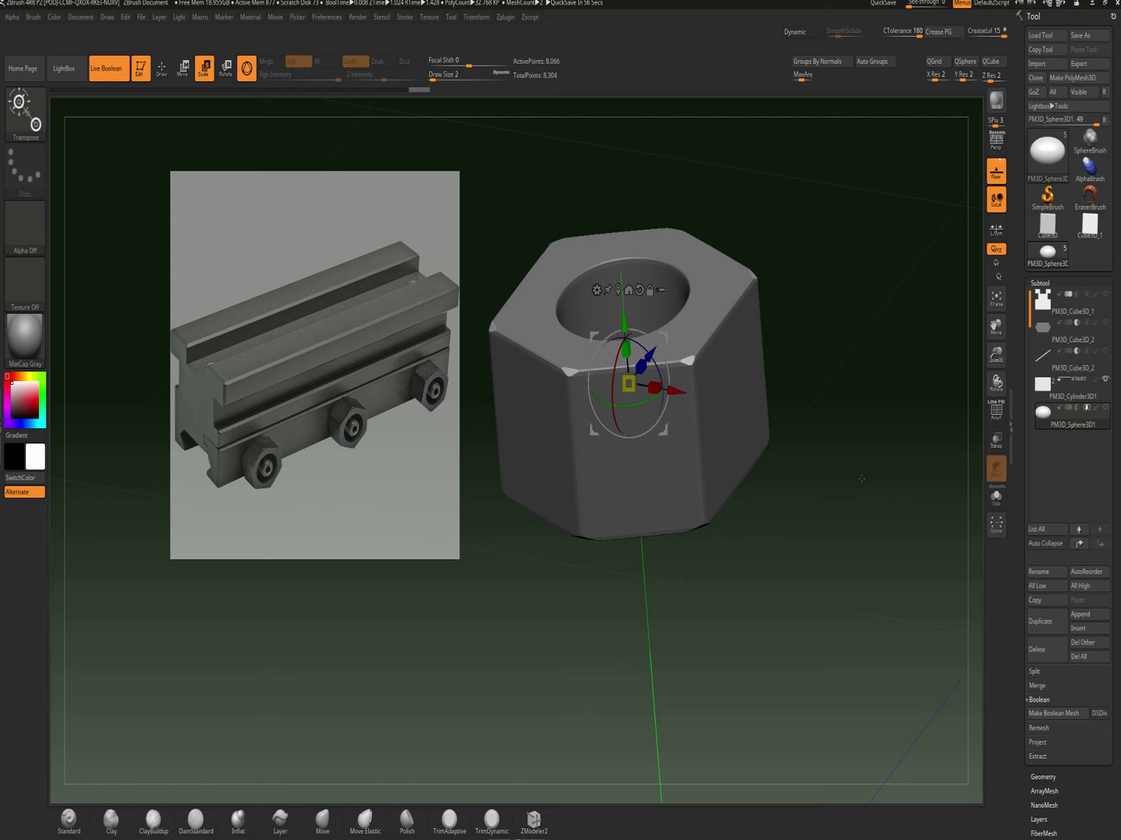
Append a Cylinder3D as a new subtool and select it
{"action": "left_click_drag", "start_coordinate": [842, 470], "coordinate": [823, 403]}
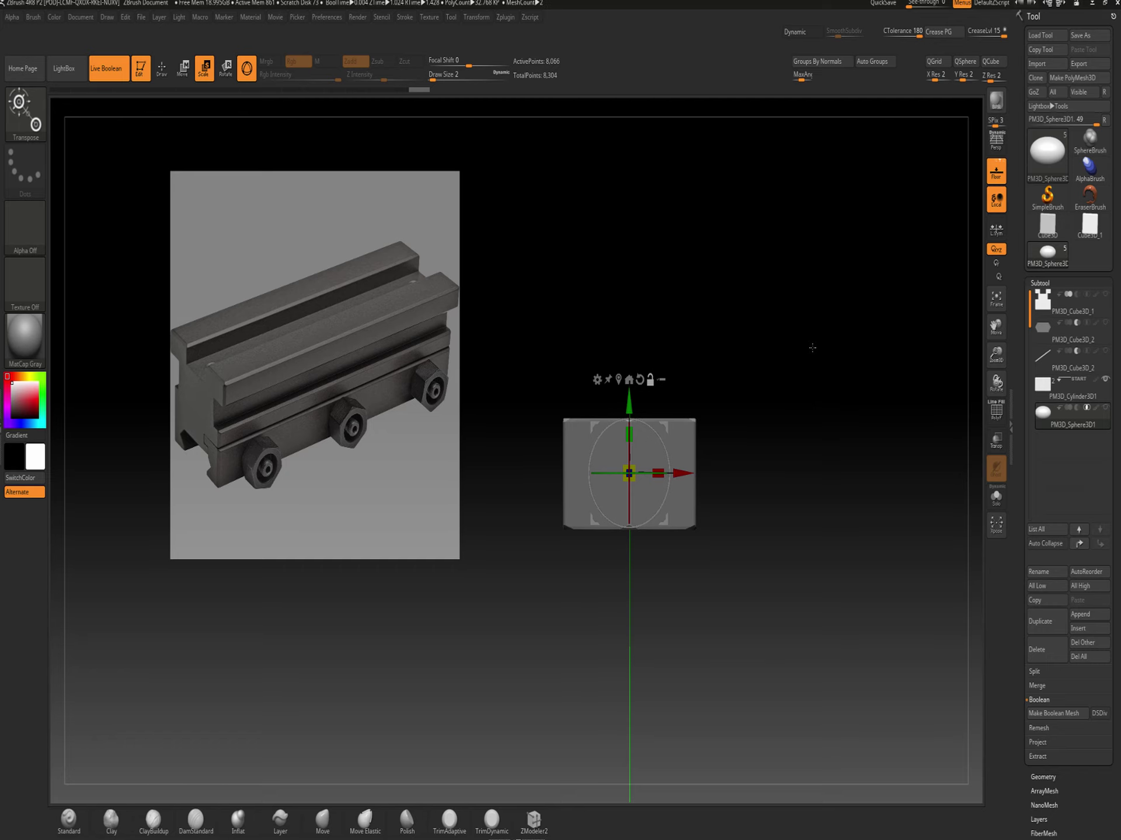
{"action": "left_click_drag", "start_coordinate": [939, 564], "coordinate": [837, 502]}
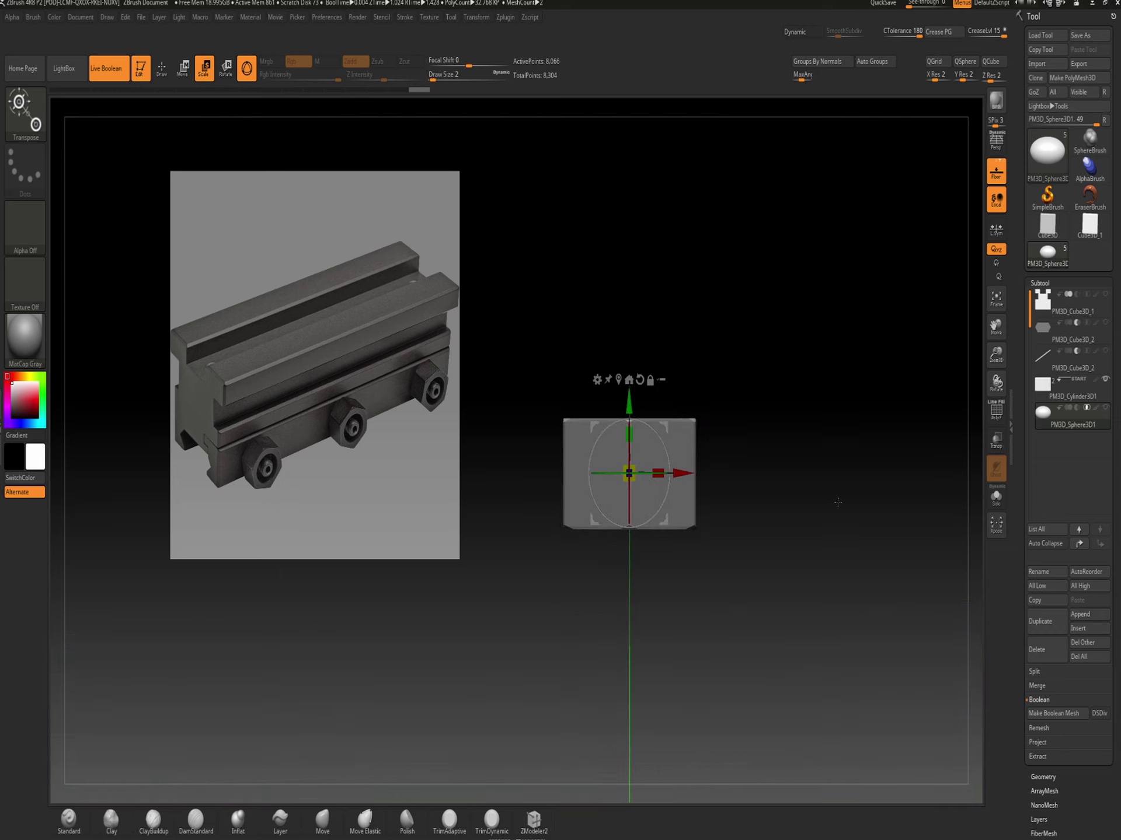
{"action": "left_click", "coordinate": [1083, 618]}
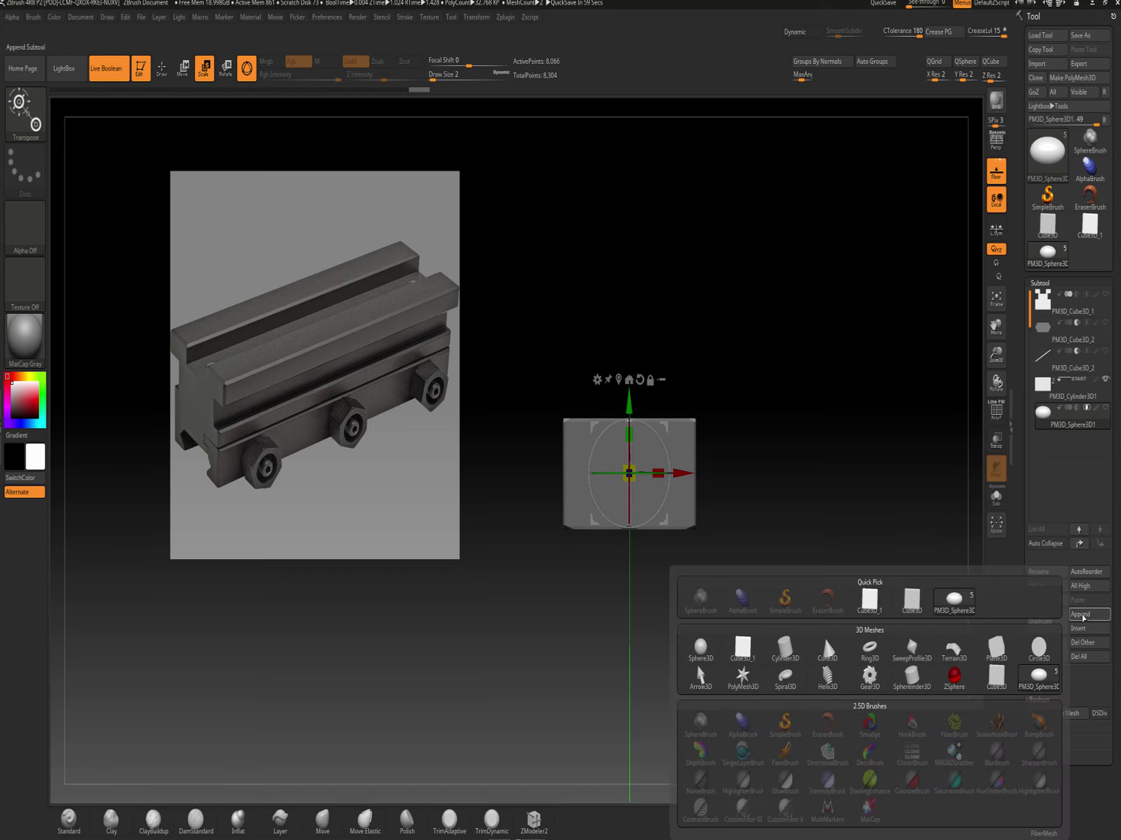
{"action": "left_click", "coordinate": [786, 642]}
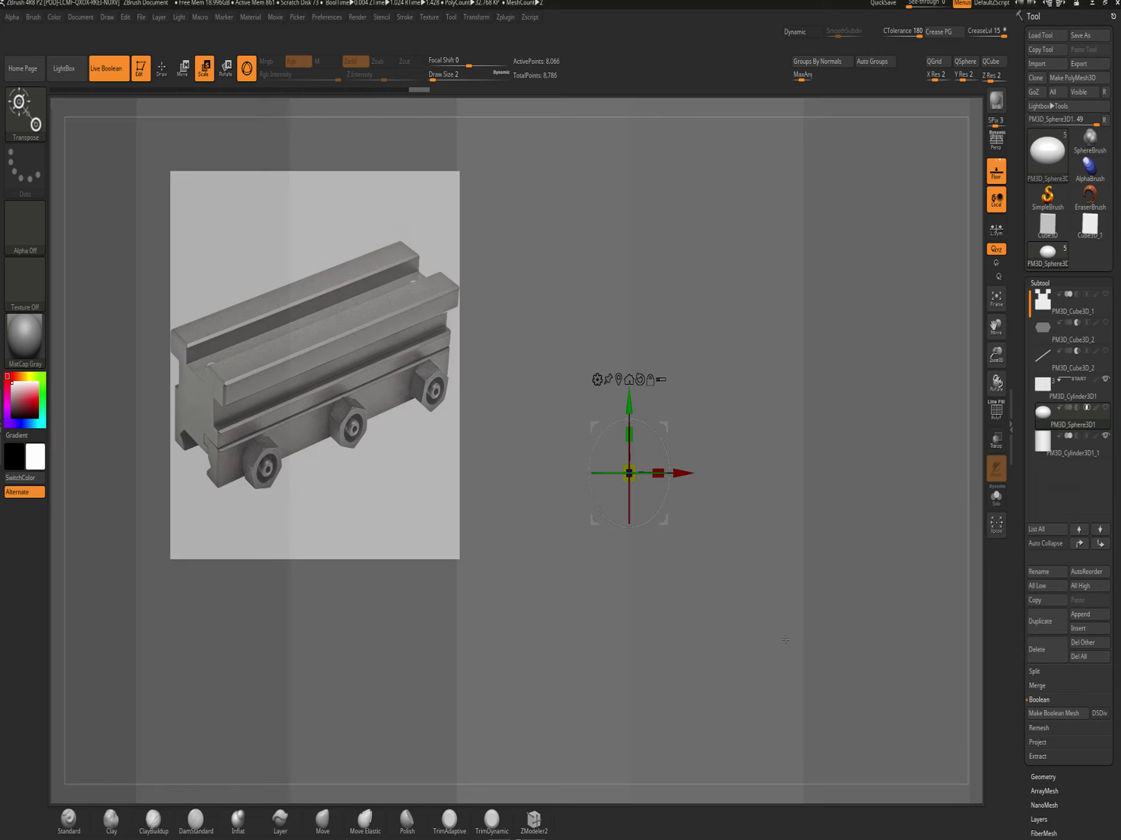
{"action": "left_click", "coordinate": [1076, 452]}
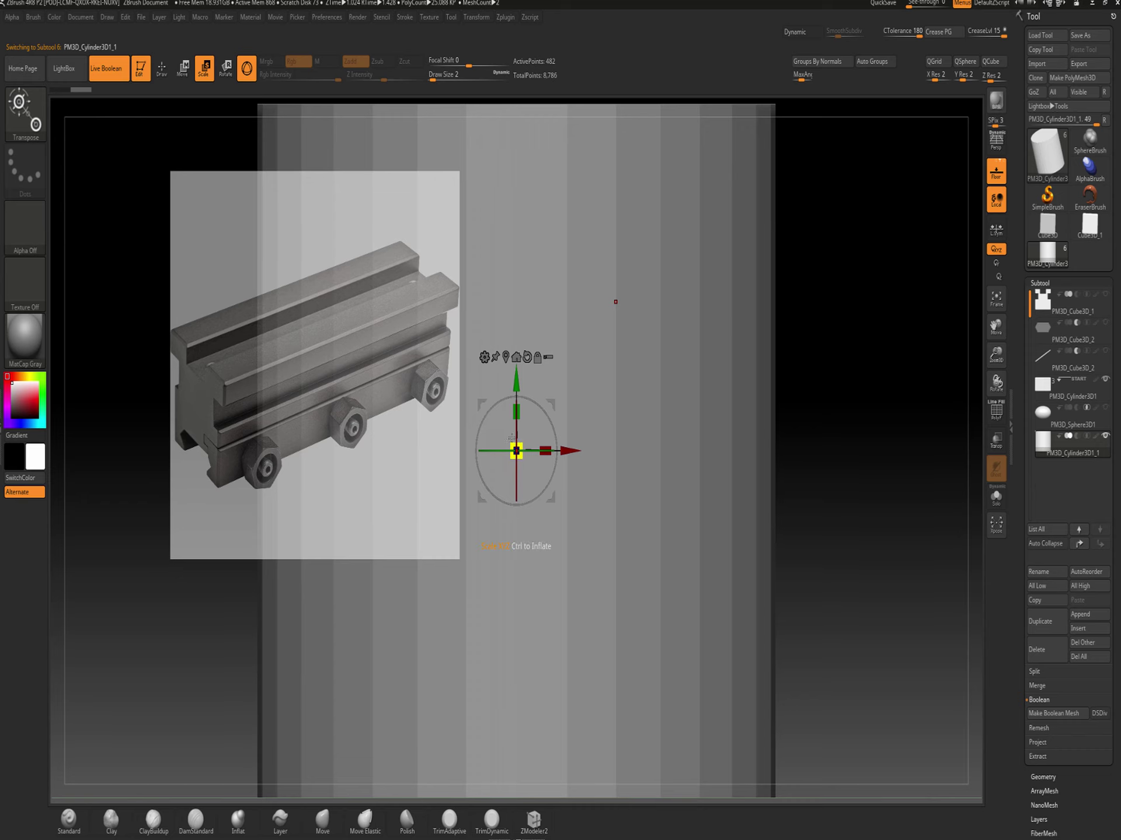
Scale the cylinder down uniformly to about the size of the nut's hole and move it up into the nut
{"action": "left_click_drag", "start_coordinate": [518, 443], "coordinate": [368, 797]}
{"action": "mouse_move", "coordinate": [520, 435]}
{"action": "left_mouse_down"}
{"action": "mouse_move", "coordinate": [516, 462]}
{"action": "mouse_move", "coordinate": [516, 450]}
{"action": "left_mouse_up"}
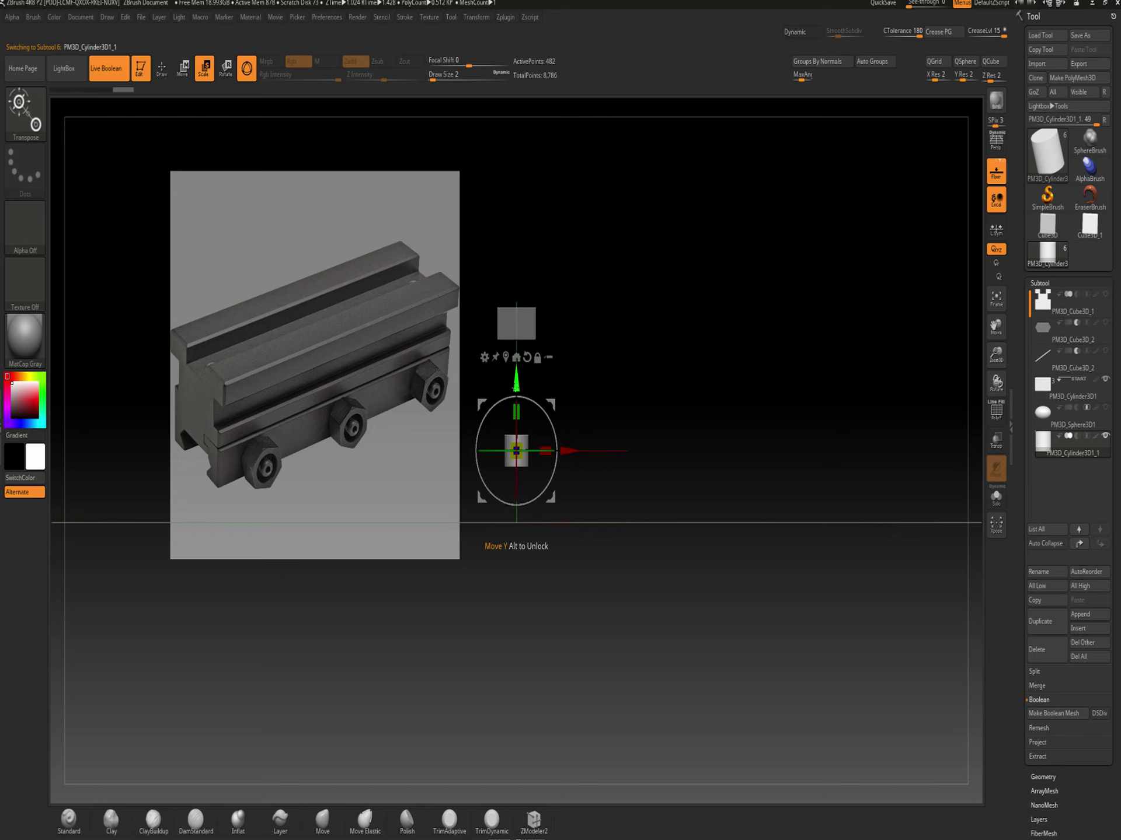
{"action": "left_click_drag", "start_coordinate": [518, 391], "coordinate": [521, 261]}
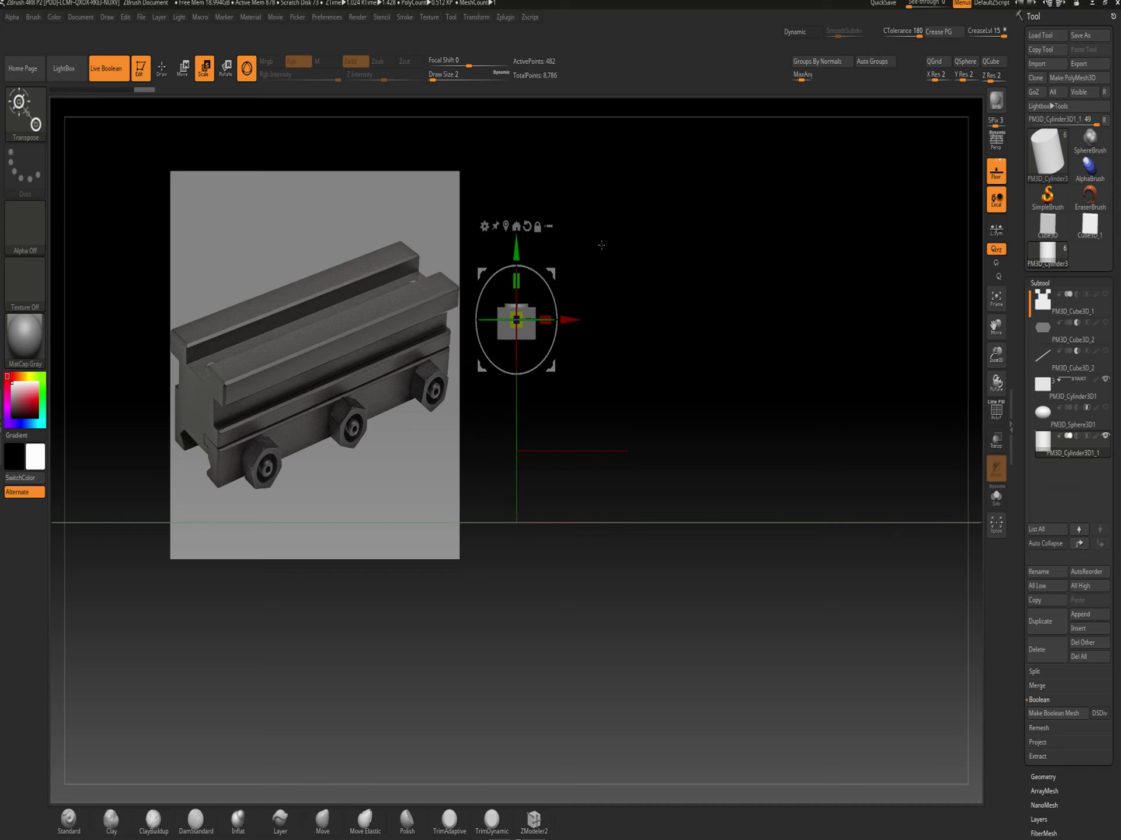
{"action": "left_click_drag", "start_coordinate": [671, 254], "coordinate": [733, 559], "text": "alt"}
{"action": "left_click_drag", "start_coordinate": [588, 331], "coordinate": [588, 343]}
{"action": "left_click_drag", "start_coordinate": [696, 297], "coordinate": [693, 371]}
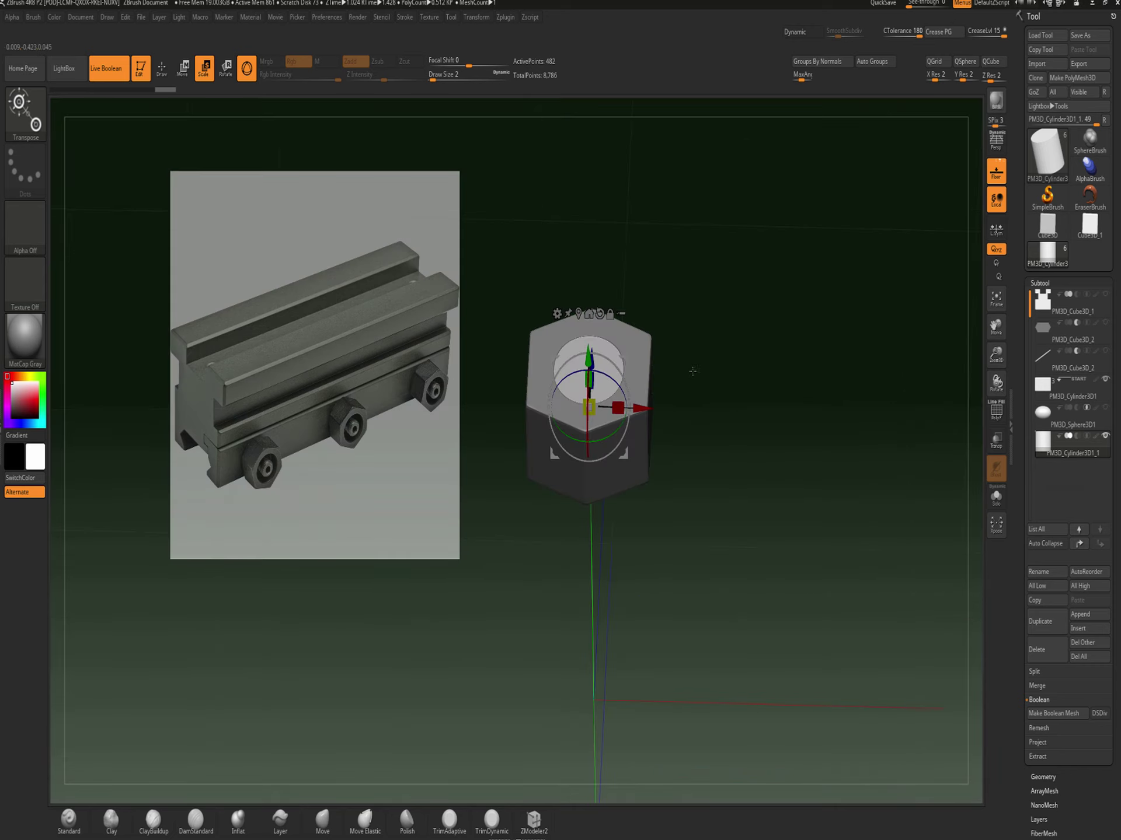
Raise the cylinder until it protrudes slightly above the nut and adjust its uniform scale to fit the hole
{"action": "left_click_drag", "start_coordinate": [592, 405], "coordinate": [589, 416]}
{"action": "mouse_move", "coordinate": [691, 349]}
{"action": "left_mouse_down"}
{"action": "mouse_move", "coordinate": [685, 381]}
{"action": "mouse_move", "coordinate": [693, 349]}
{"action": "left_mouse_up"}
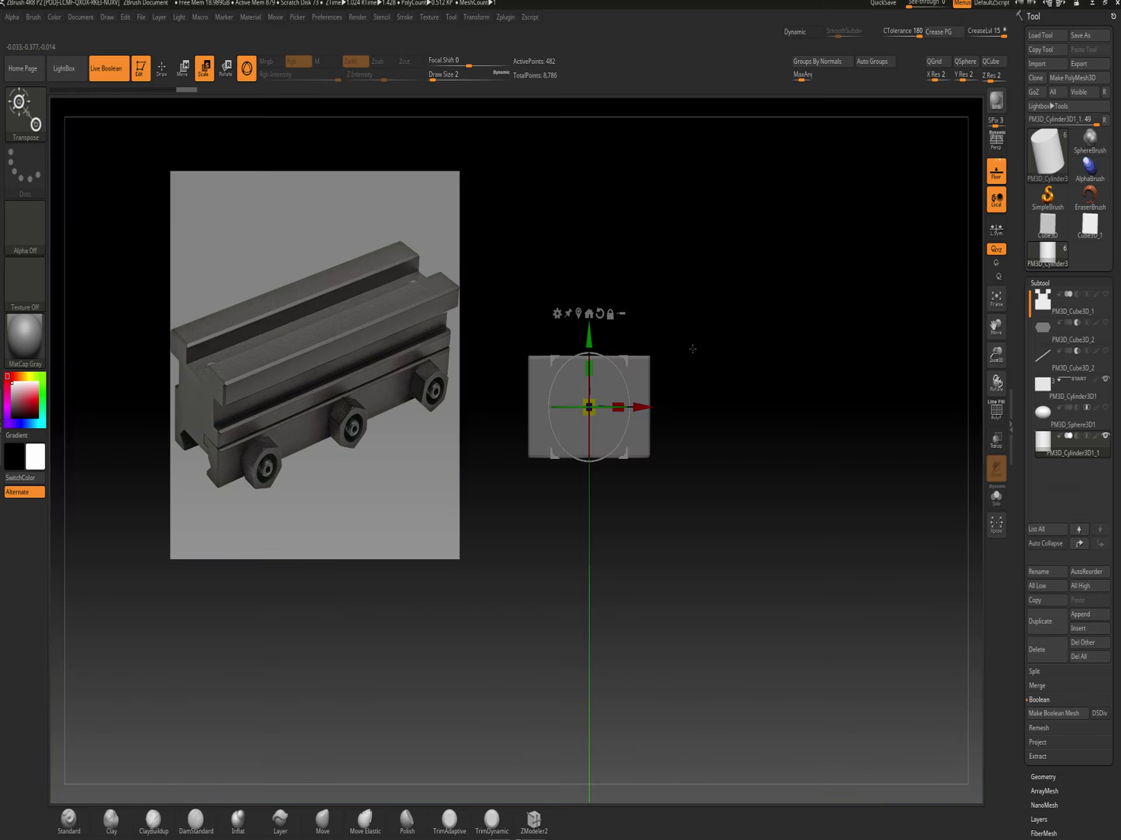
{"action": "left_click_drag", "start_coordinate": [589, 340], "coordinate": [589, 320]}
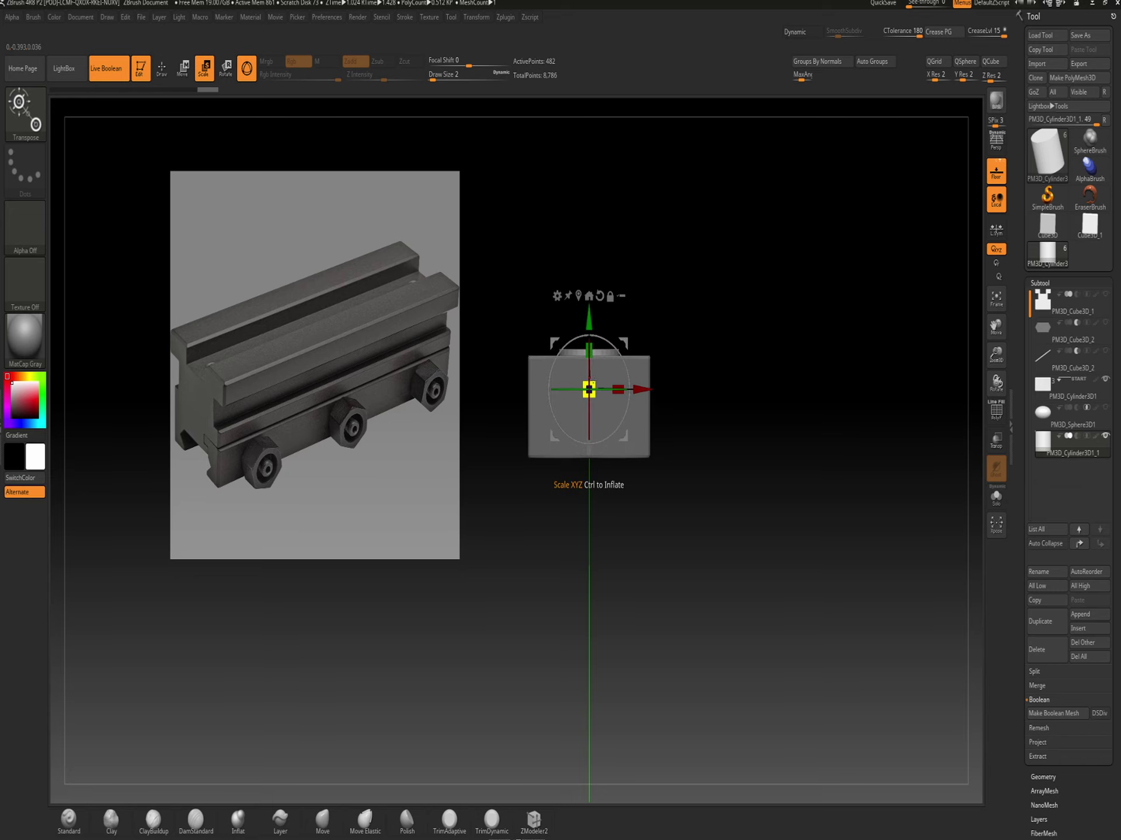
{"action": "left_click_drag", "start_coordinate": [593, 385], "coordinate": [590, 387]}
{"action": "left_click_drag", "start_coordinate": [724, 339], "coordinate": [739, 429]}
{"action": "left_click_drag", "start_coordinate": [739, 374], "coordinate": [737, 435], "text": "alt"}
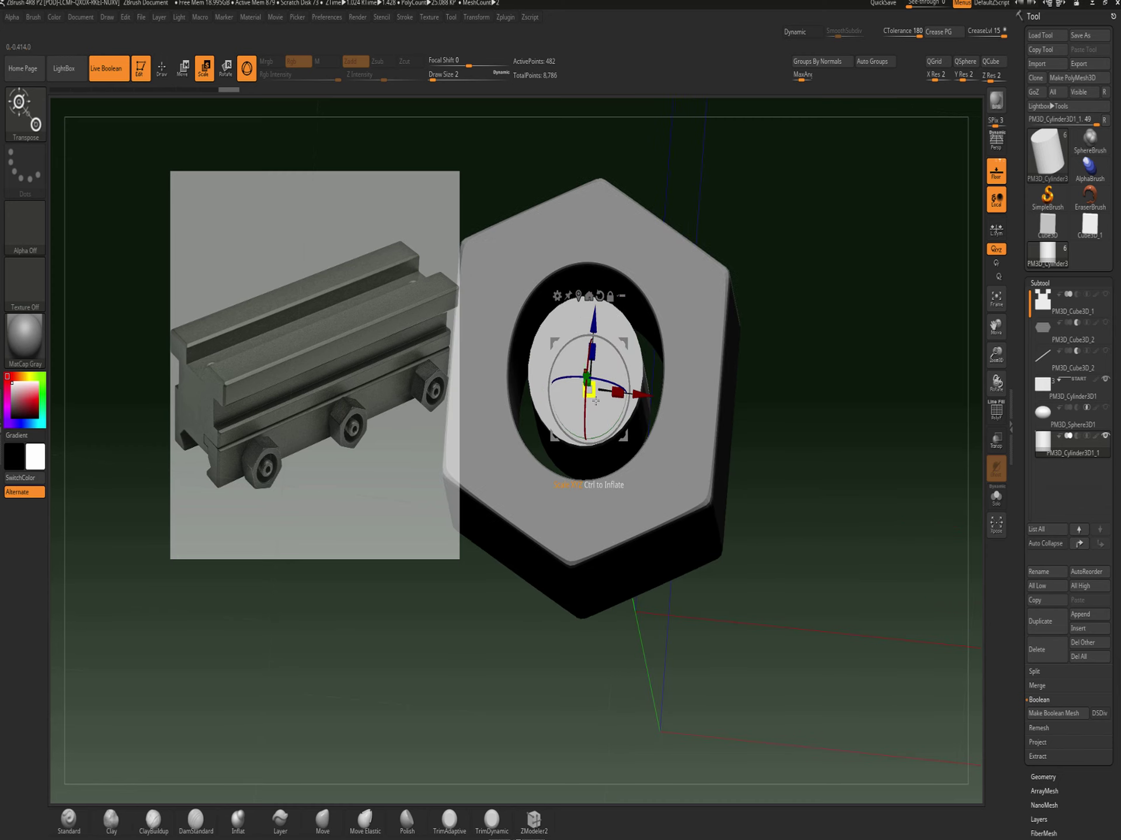
{"action": "left_click_drag", "start_coordinate": [593, 386], "coordinate": [596, 389]}
{"action": "left_click_drag", "start_coordinate": [768, 249], "coordinate": [769, 279], "text": "alt"}
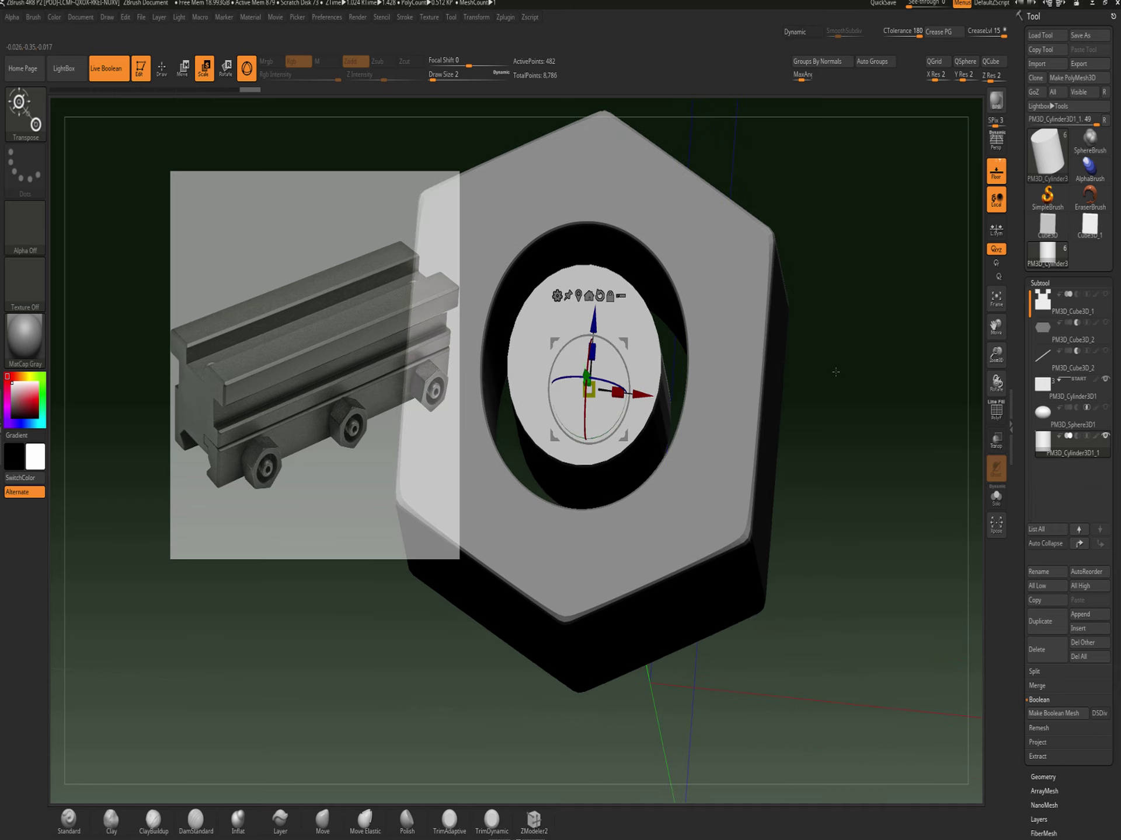
{"action": "left_click_drag", "start_coordinate": [927, 402], "coordinate": [940, 415], "text": "alt"}
Isolate the cylinder in solo mode, switch to draw mode with ZModeler, and display the wireframe
{"action": "left_click", "coordinate": [996, 496]}
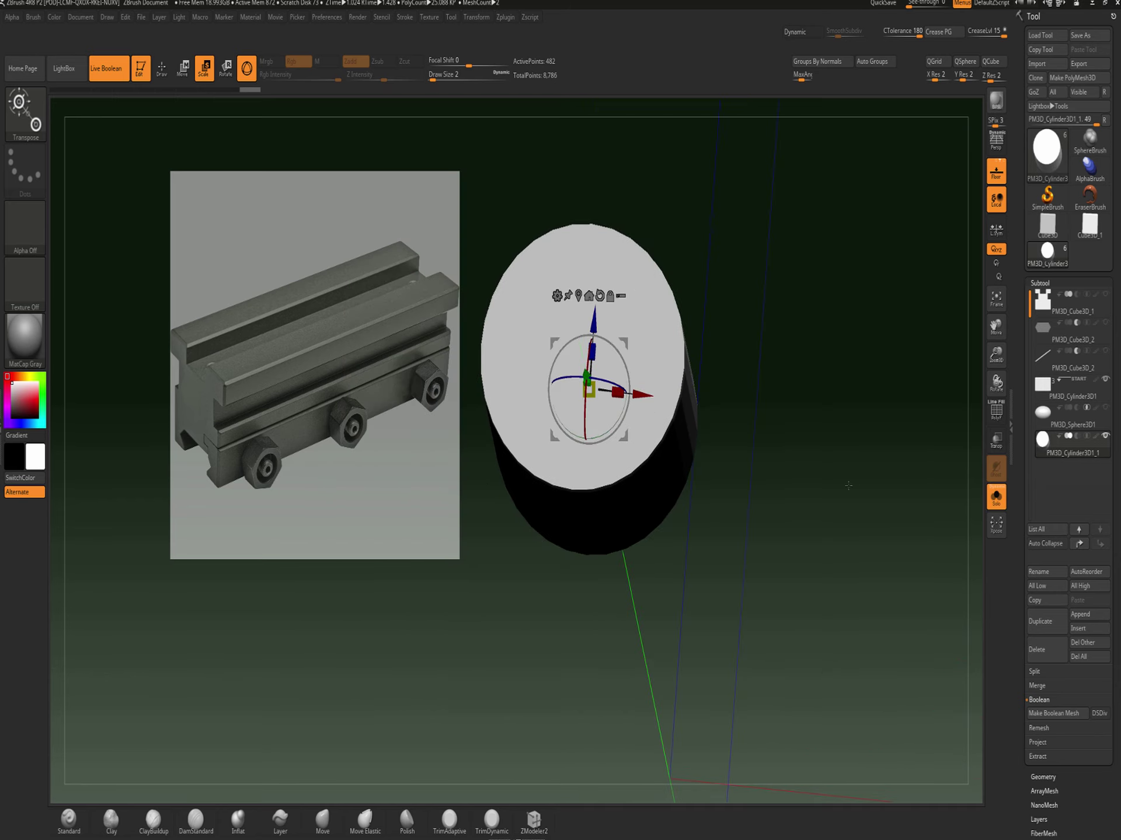
{"action": "key", "text": "q"}
{"action": "mouse_move", "coordinate": [770, 475]}
{"action": "left_mouse_down"}
{"action": "mouse_move", "coordinate": [776, 425]}
{"action": "mouse_move", "coordinate": [793, 437]}
{"action": "mouse_move", "coordinate": [775, 431]}
{"action": "left_mouse_up"}
{"action": "key", "text": "shift+f"}
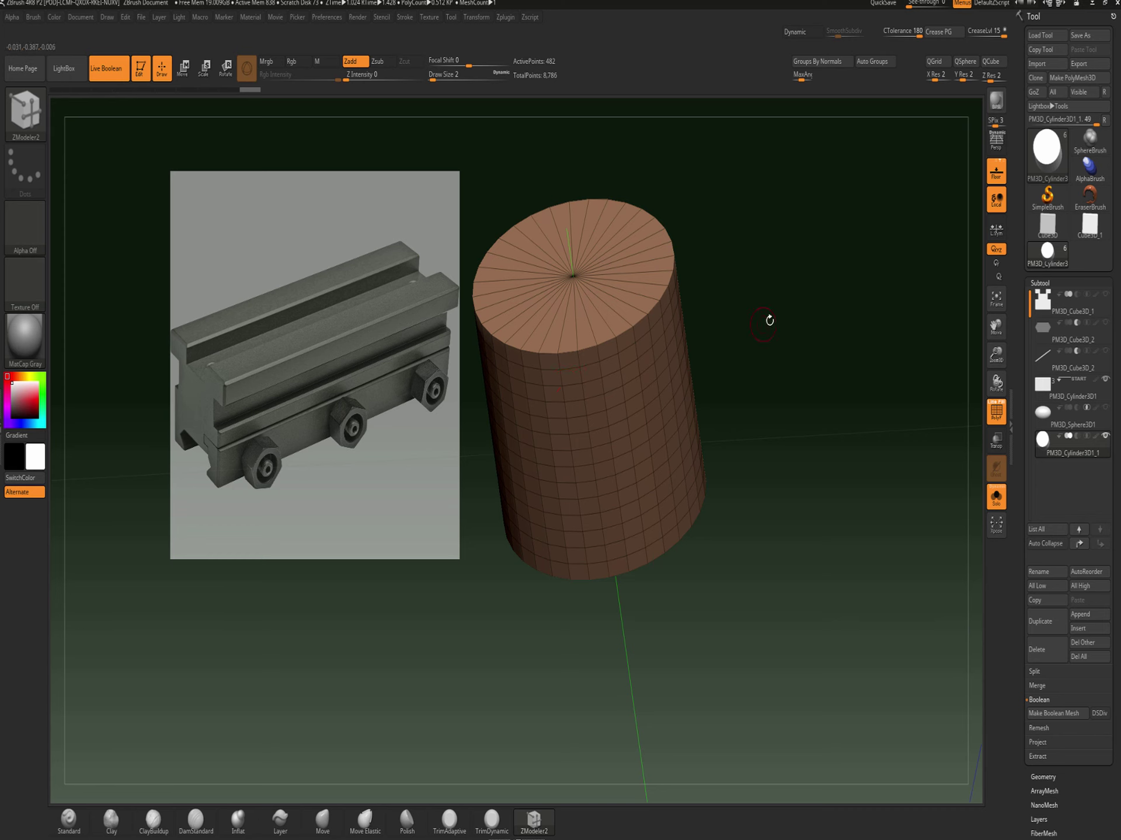
{"action": "left_click_drag", "start_coordinate": [784, 310], "coordinate": [783, 355], "text": "alt"}
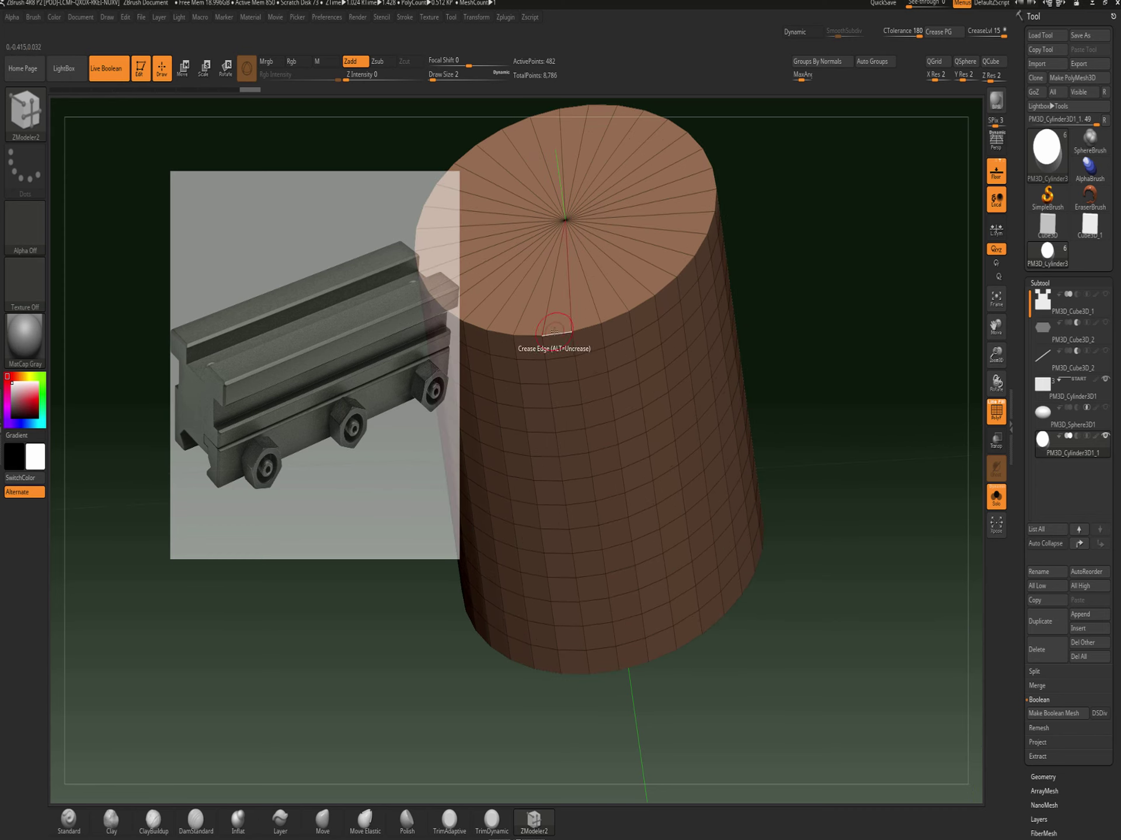
Bevel the cylinder's top rim with the ZModeler edge Bevel action targeting EdgeLoop Complete
{"action": "key", "text": "space"}
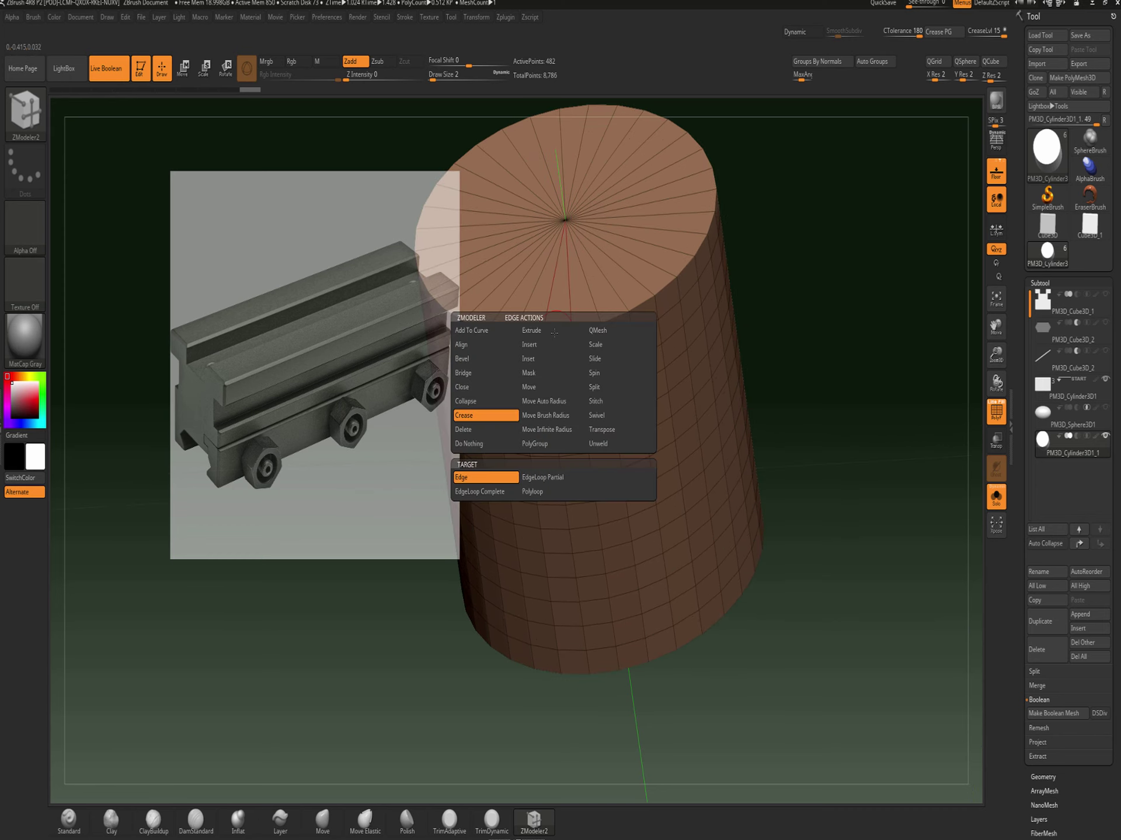
{"action": "left_click", "coordinate": [462, 359]}
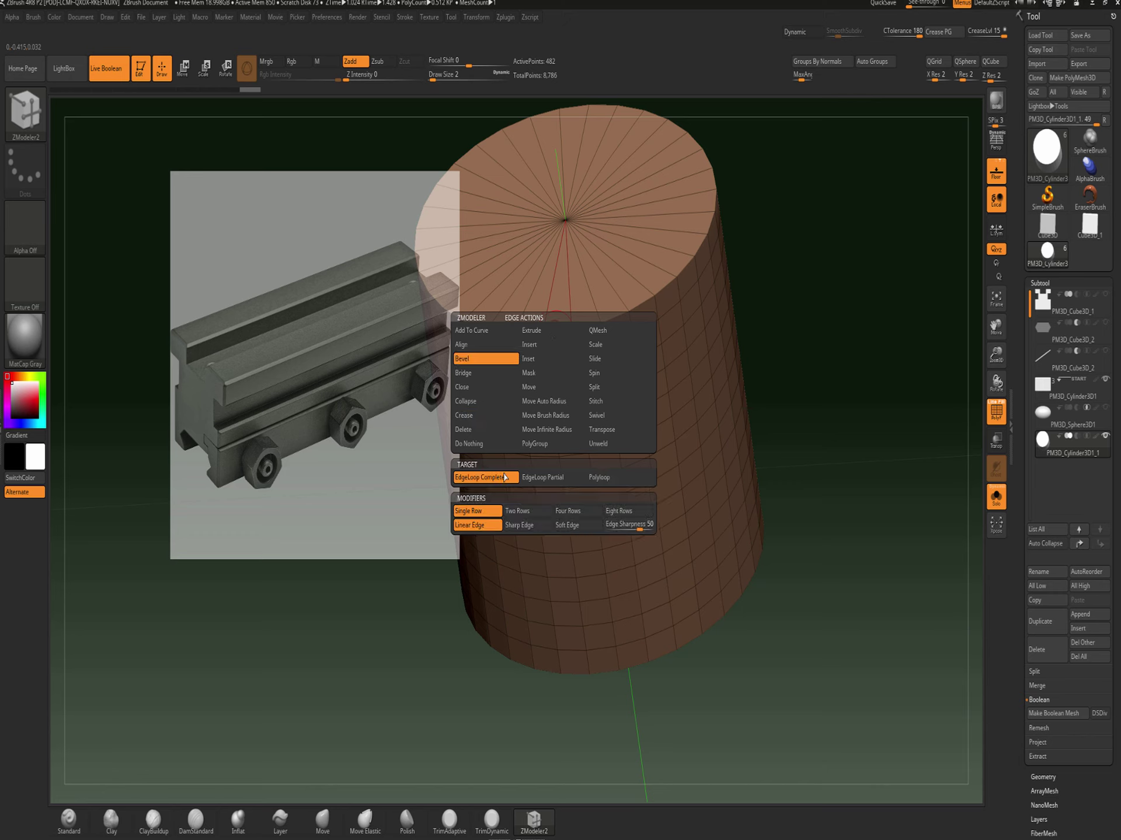
{"action": "left_click", "coordinate": [480, 492]}
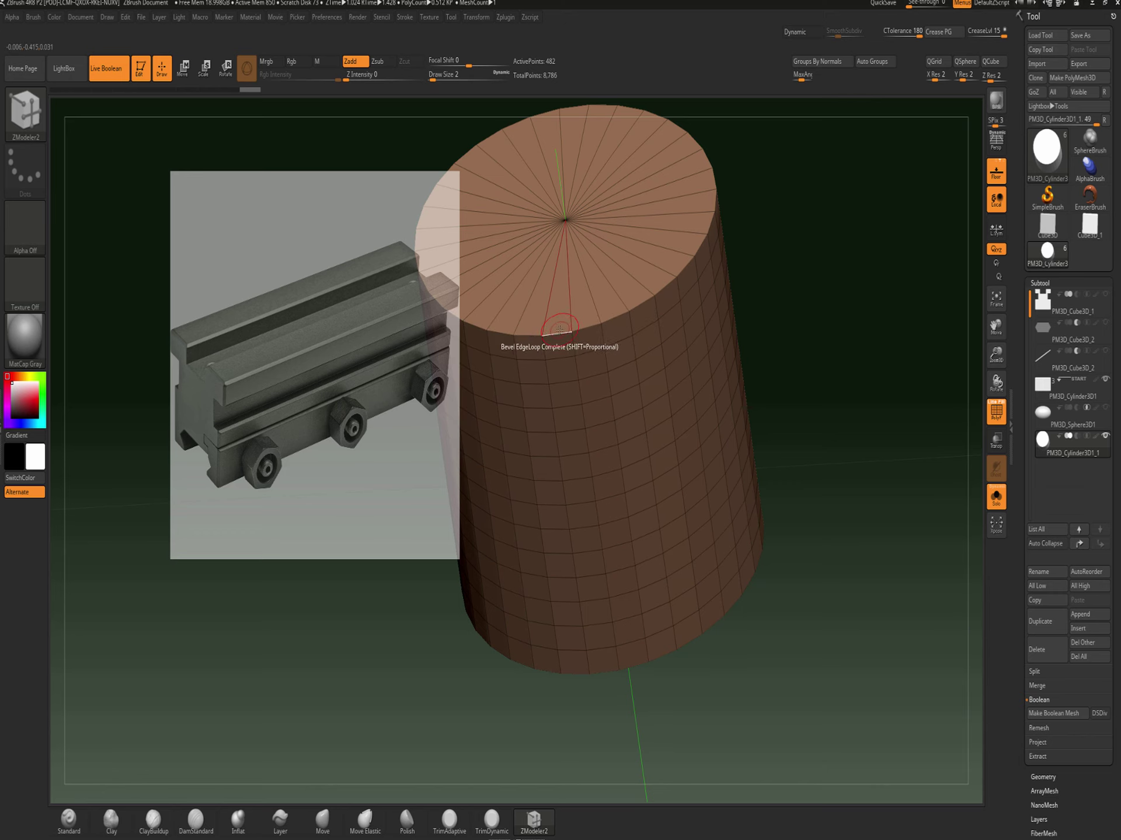
{"action": "left_click_drag", "start_coordinate": [559, 330], "coordinate": [562, 388]}
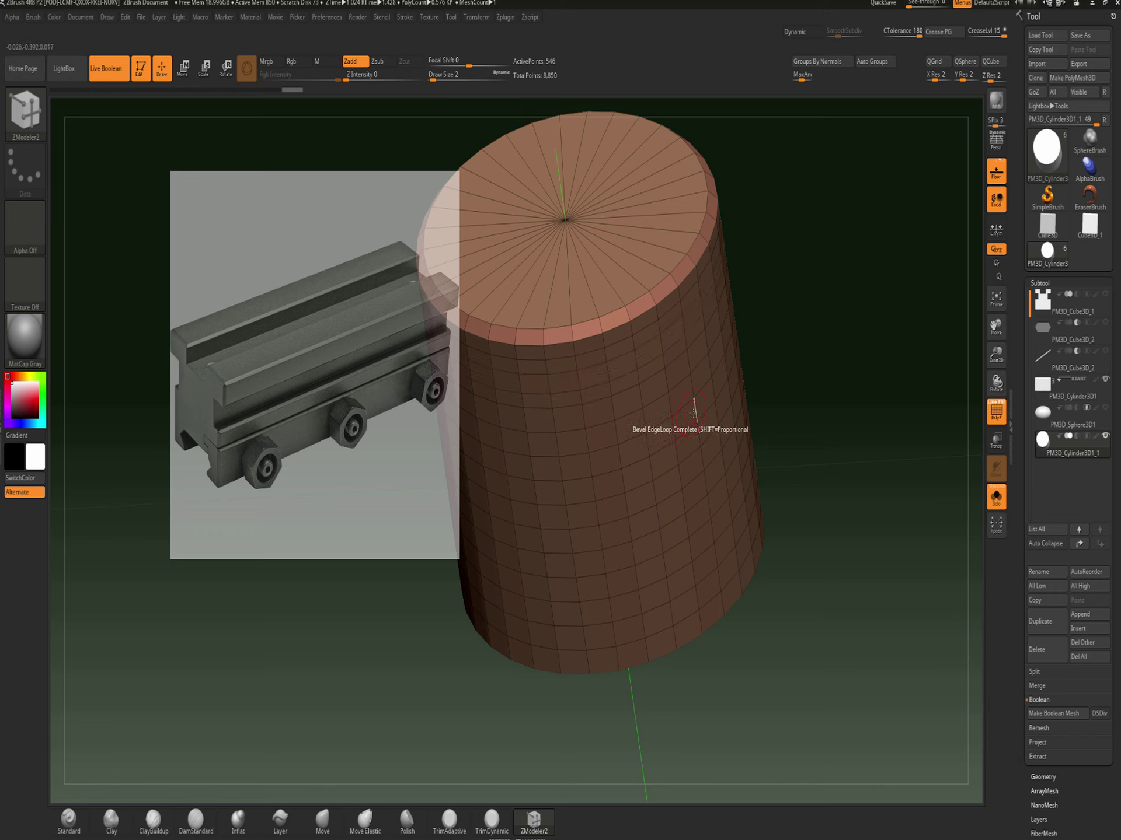
Delete the horizontal edge loops along the cylinder's side using the ZModeler edge Insert action
{"action": "key", "text": "space"}
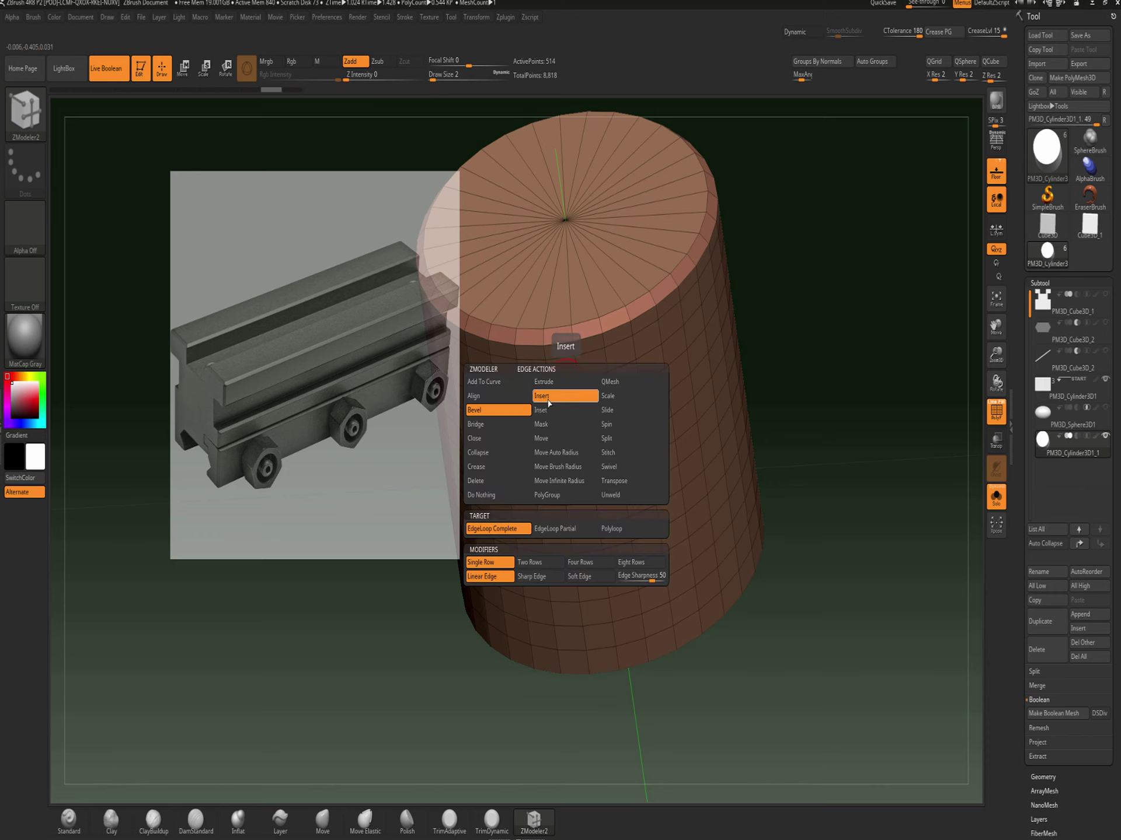
{"action": "left_click", "coordinate": [567, 391]}
{"action": "left_click", "coordinate": [561, 384], "text": "alt"}
{"action": "left_click", "coordinate": [564, 408], "text": "alt"}
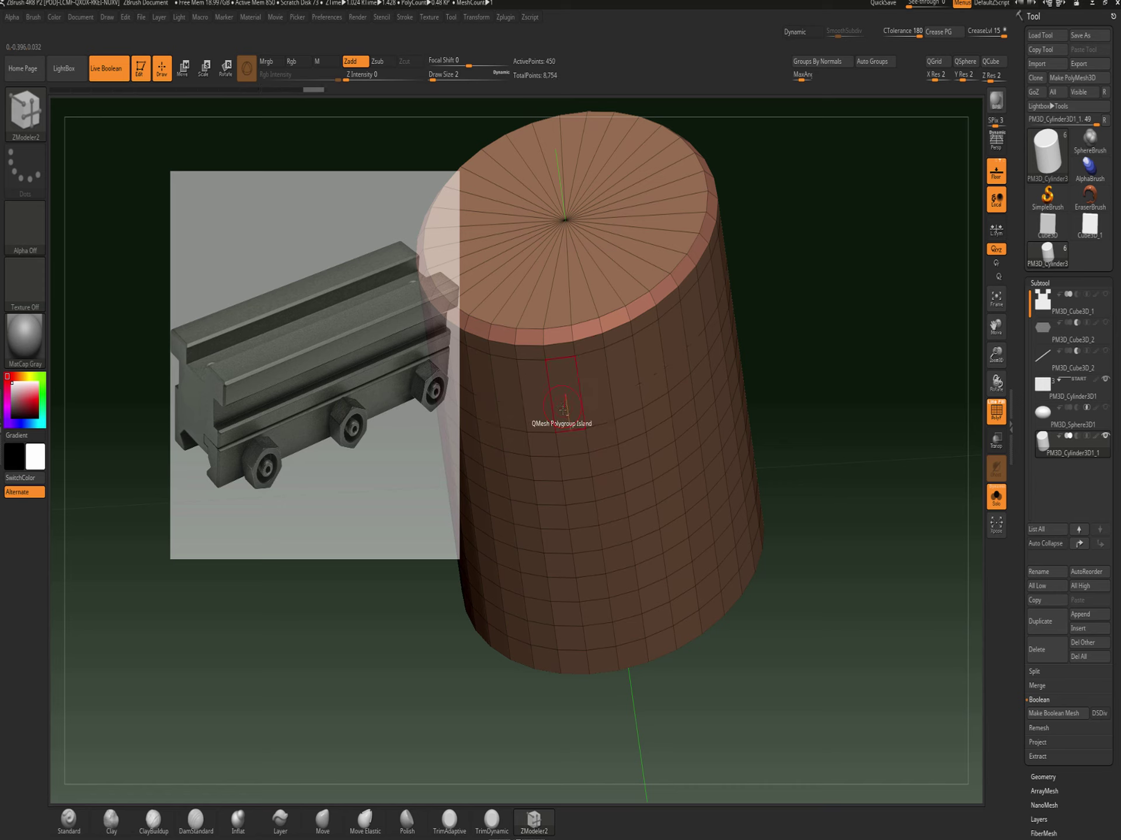
{"action": "left_click", "coordinate": [565, 433], "text": "alt"}
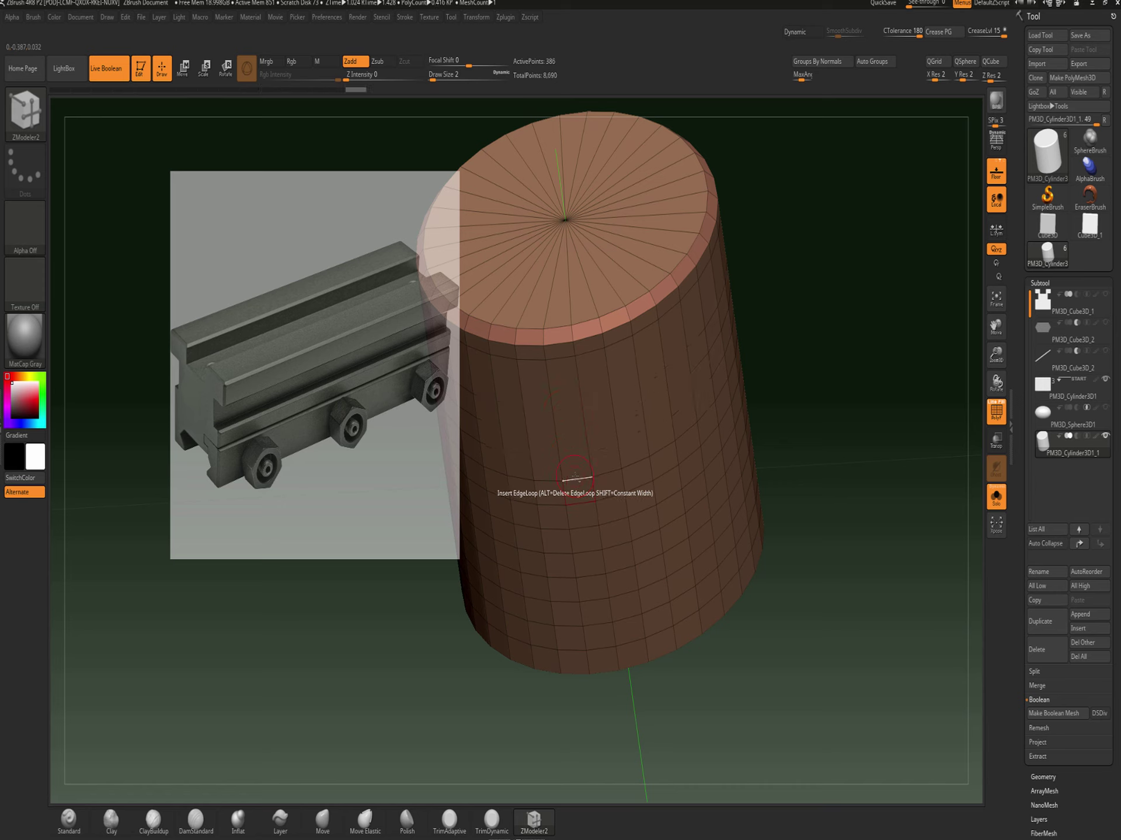
{"action": "left_click", "coordinate": [578, 497], "text": "alt"}
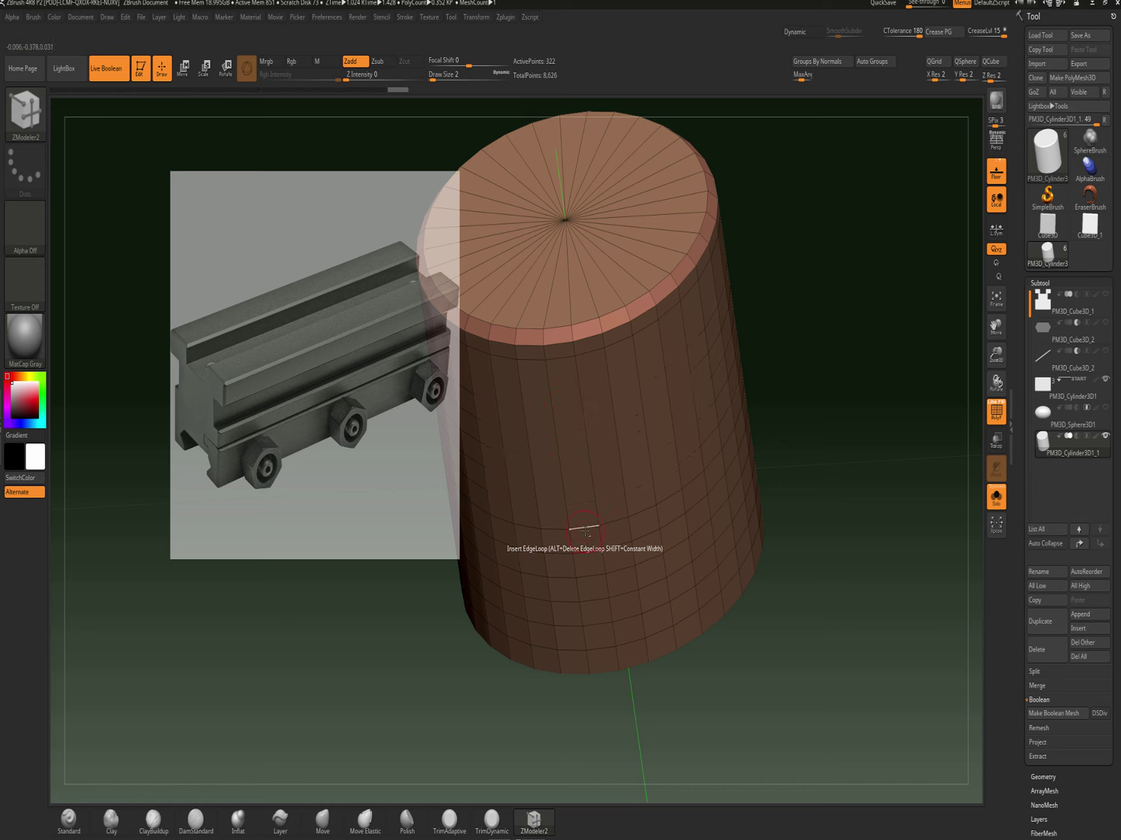
{"action": "left_click", "coordinate": [588, 575], "text": "alt"}
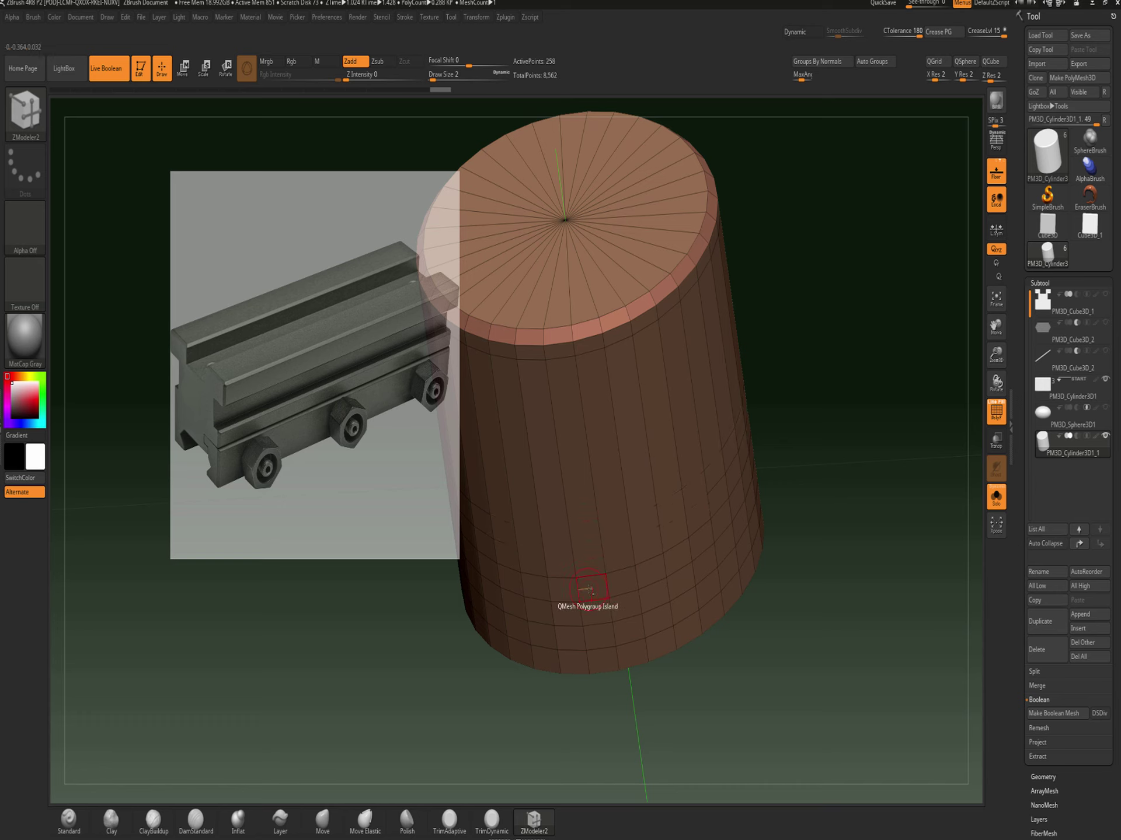
{"action": "left_click", "coordinate": [592, 613], "text": "alt"}
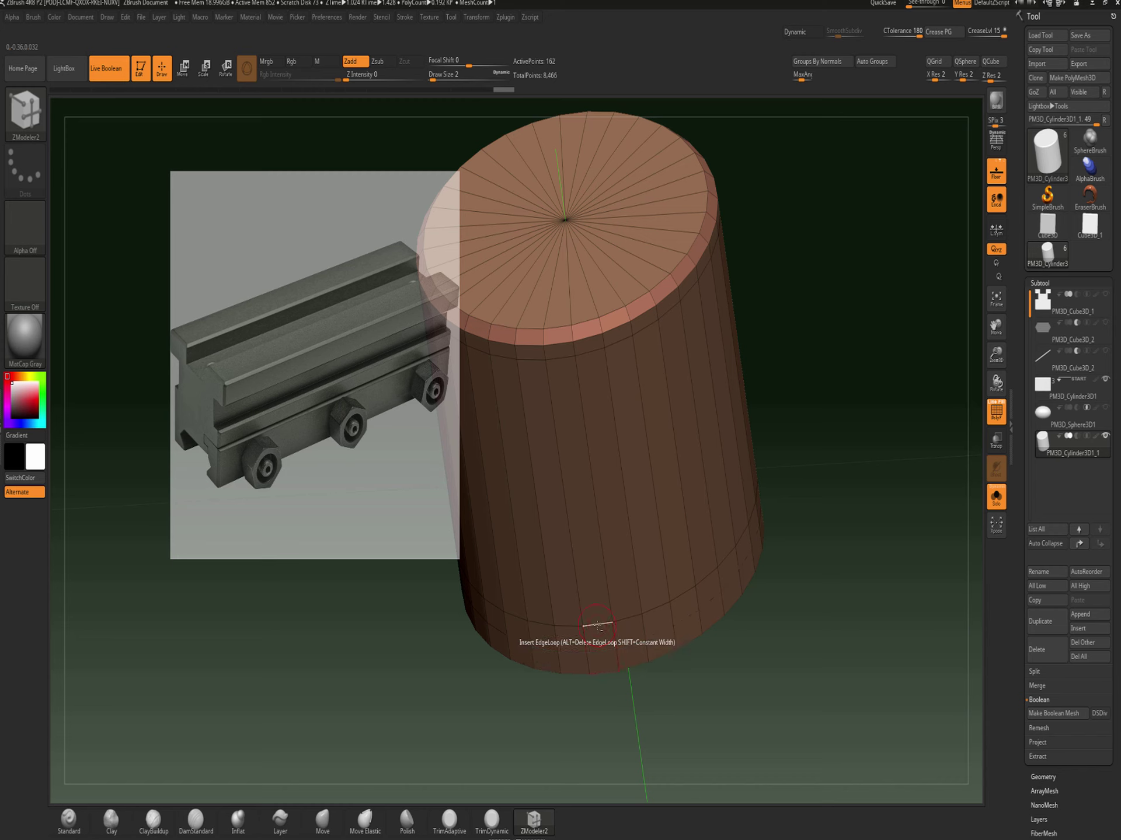
{"action": "left_click", "coordinate": [595, 623], "text": "alt"}
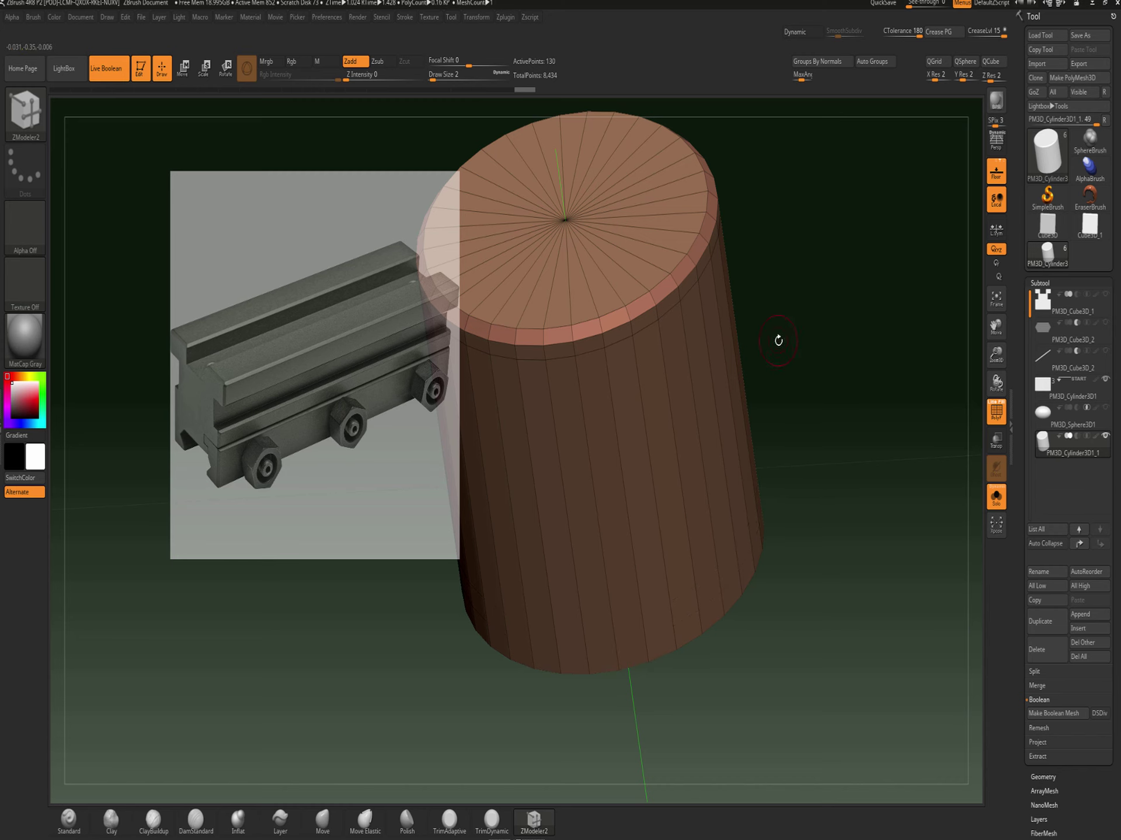
Crease the beveled top rim's edge loop with the ZModeler edge Crease action targeting EdgeLoop Complete
{"action": "right_click", "coordinate": [778, 340]}
{"action": "key", "text": "space"}
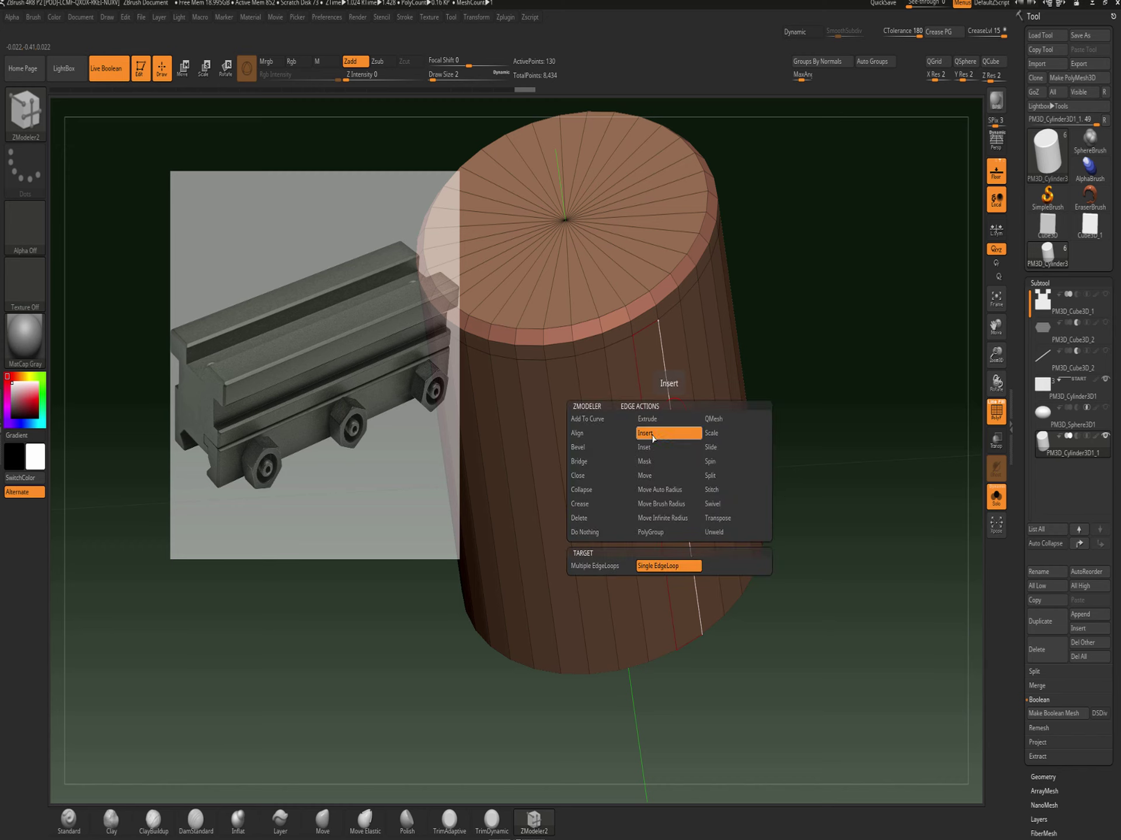
{"action": "left_click", "coordinate": [584, 506]}
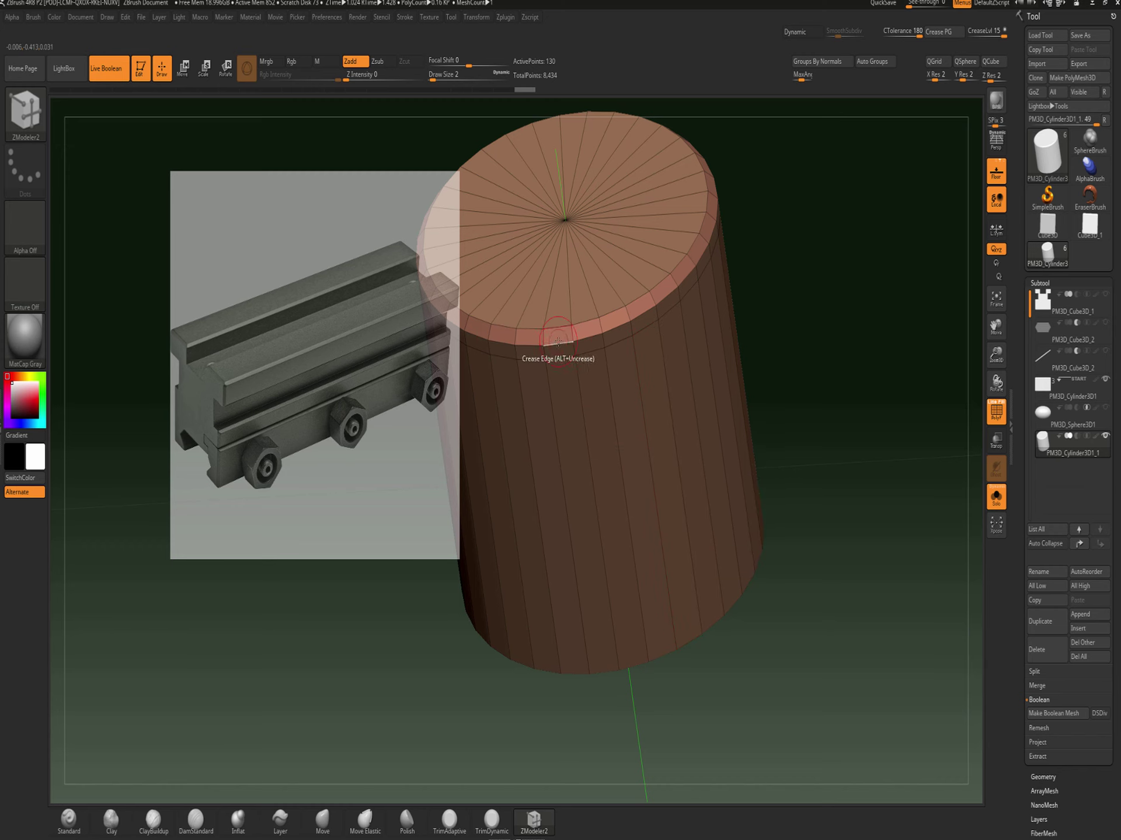
{"action": "key", "text": "space"}
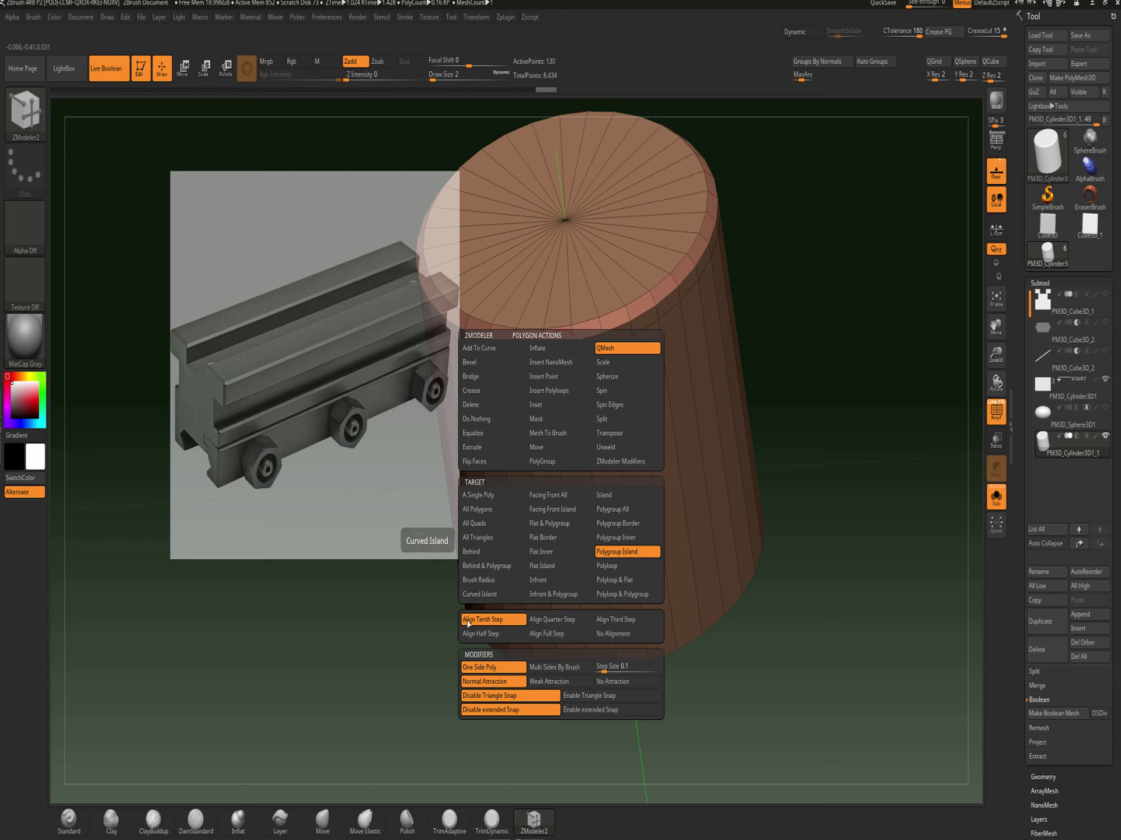
{"action": "key", "text": "space"}
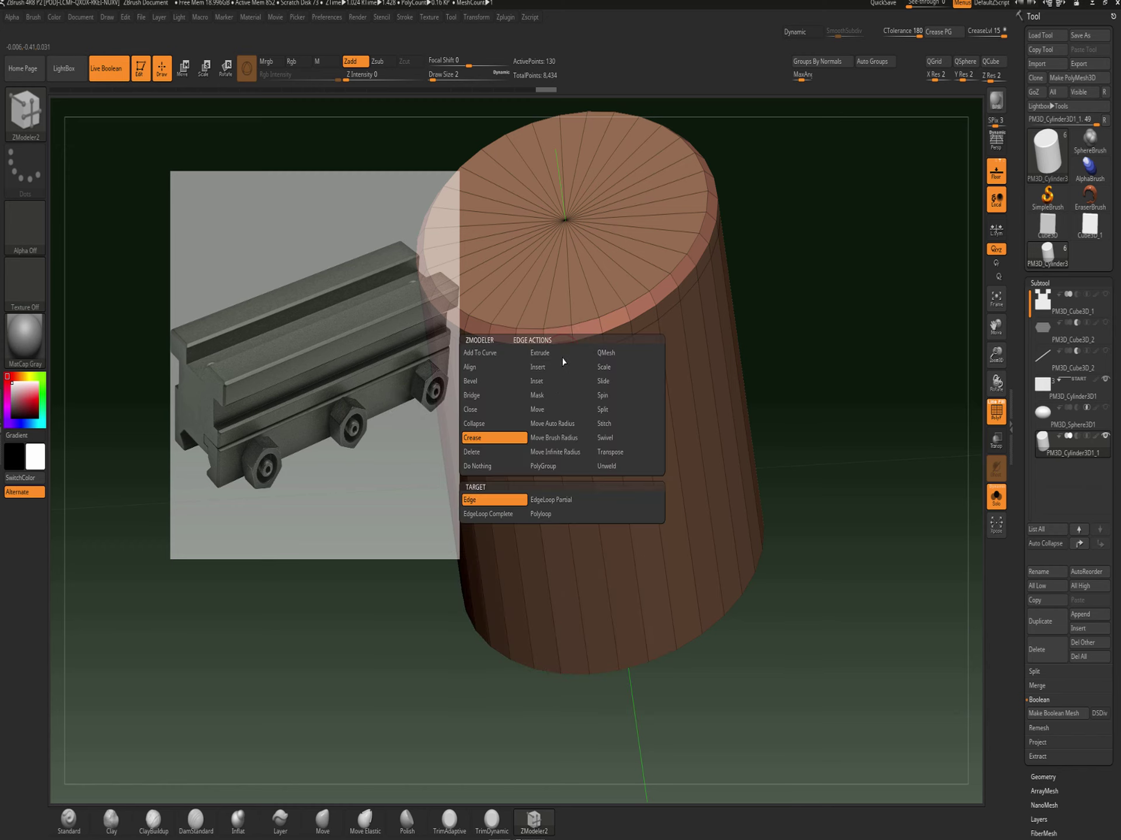
{"action": "left_click", "coordinate": [490, 514]}
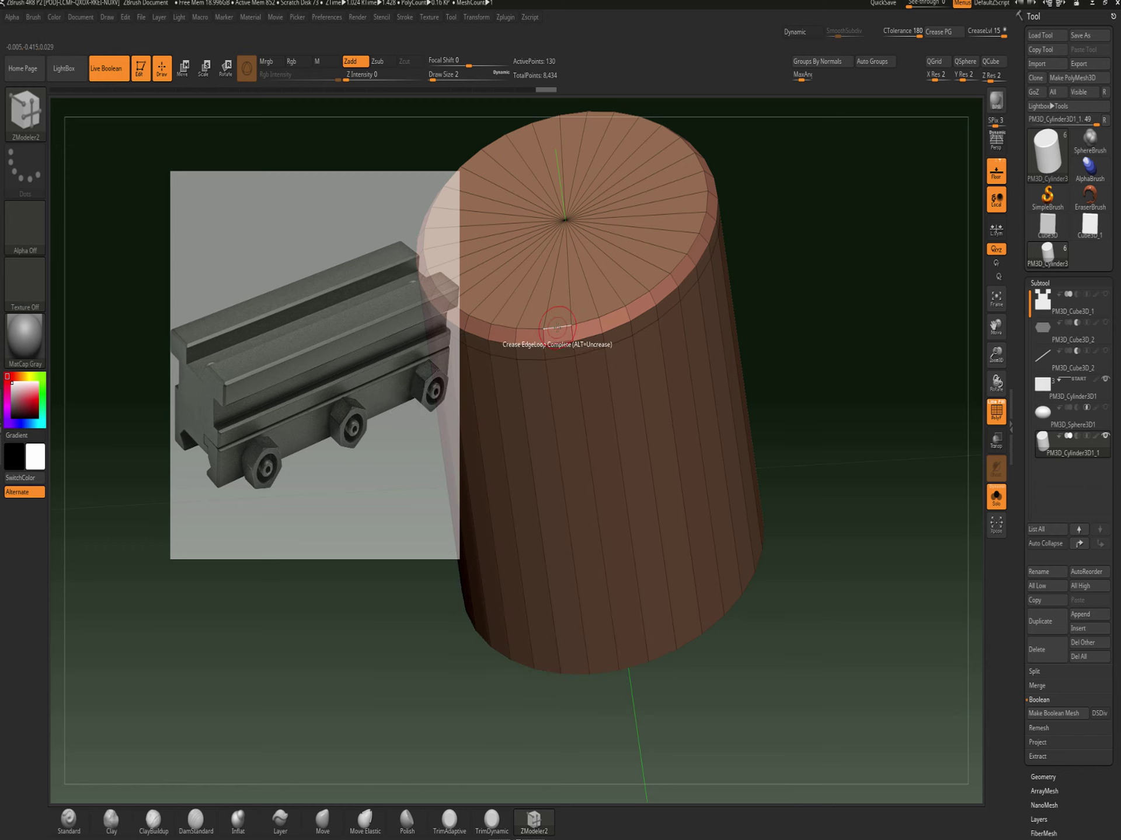
{"action": "left_click", "coordinate": [557, 332]}
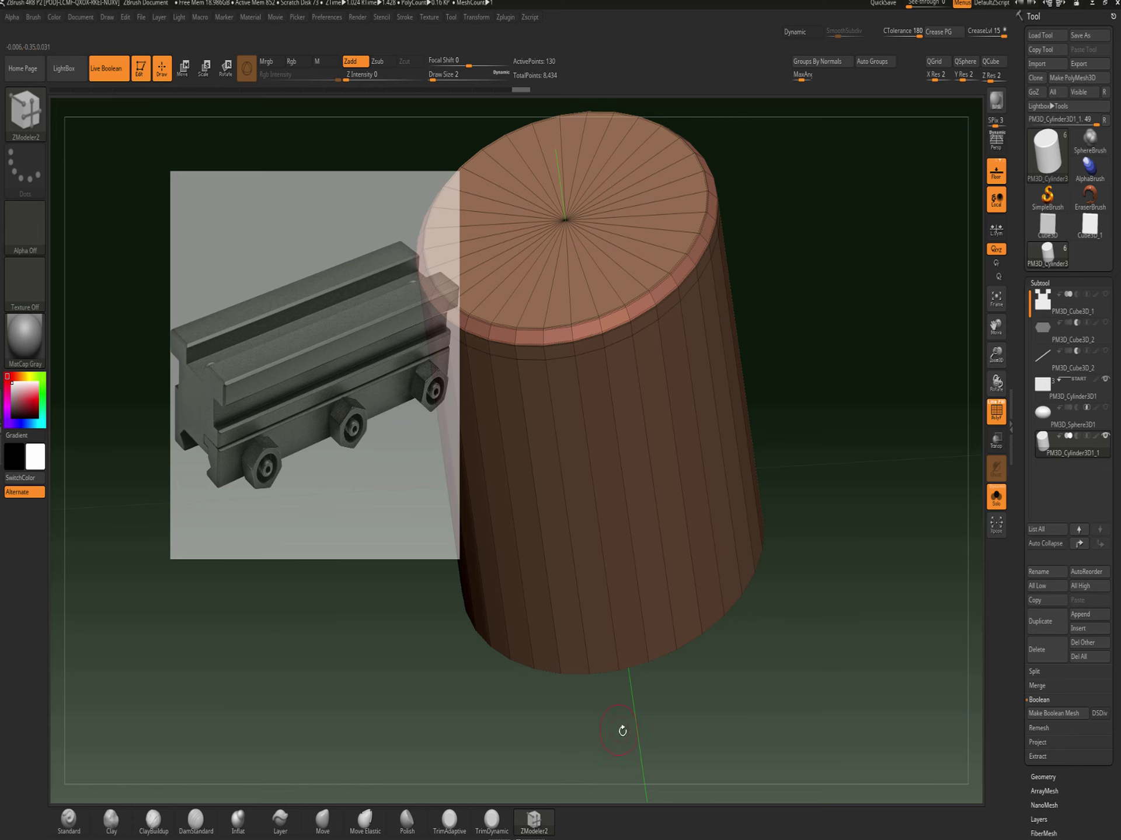
Insert many closely spaced edge loops around the cylinder's side with the Multiple EdgeLoops target and Alternate Polygroup modifier
{"action": "left_click_drag", "start_coordinate": [849, 503], "coordinate": [821, 345]}
{"action": "left_click_drag", "start_coordinate": [823, 380], "coordinate": [905, 344]}
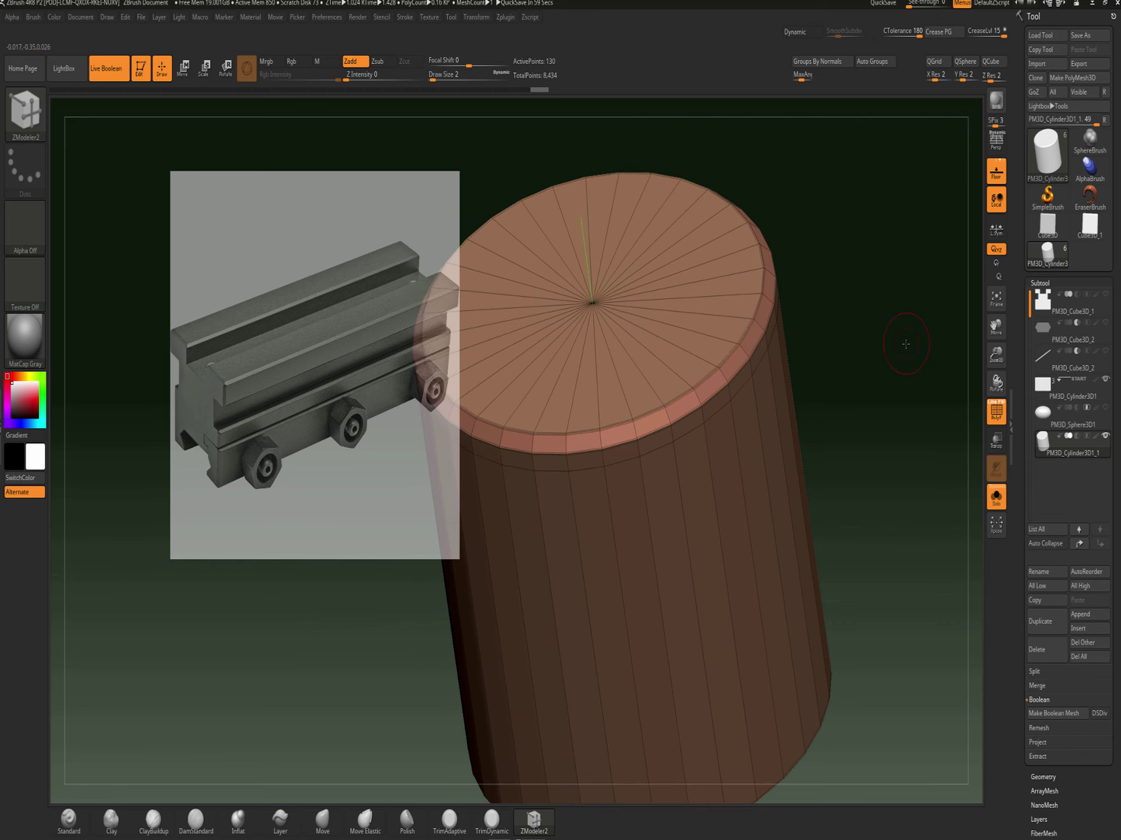
{"action": "key", "text": "space"}
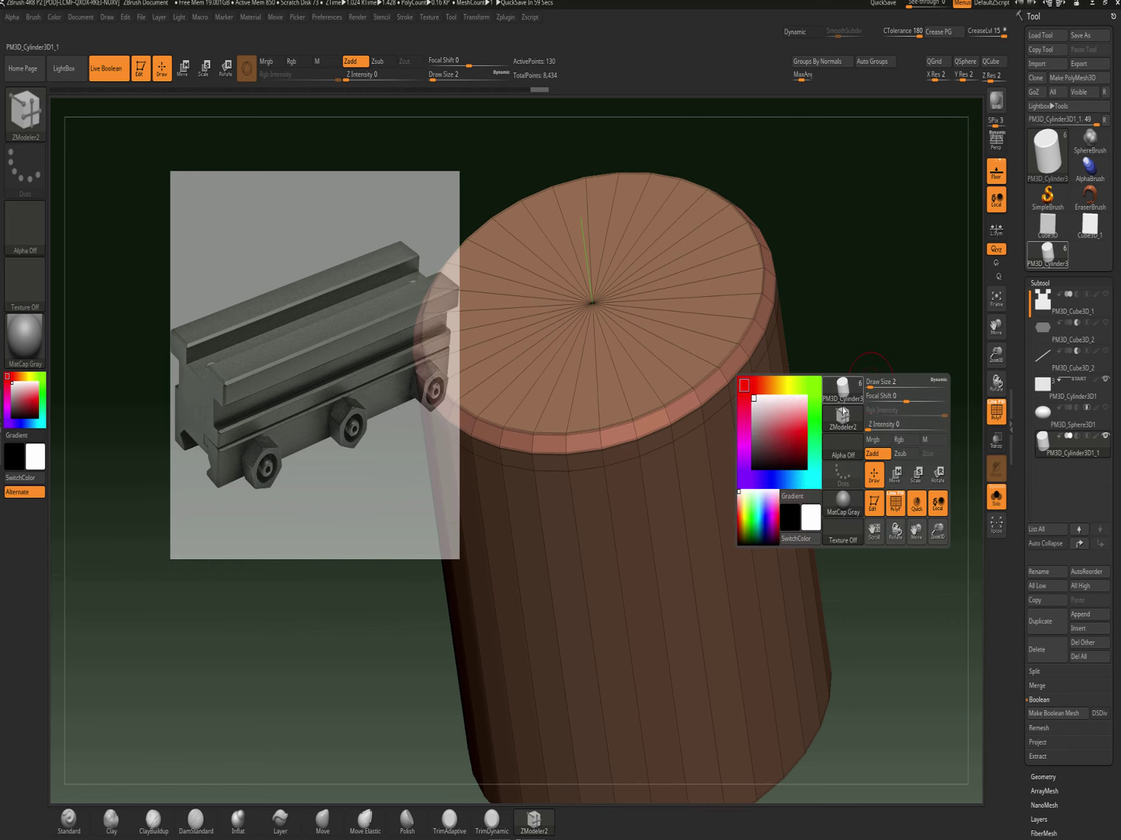
{"action": "key", "text": "space"}
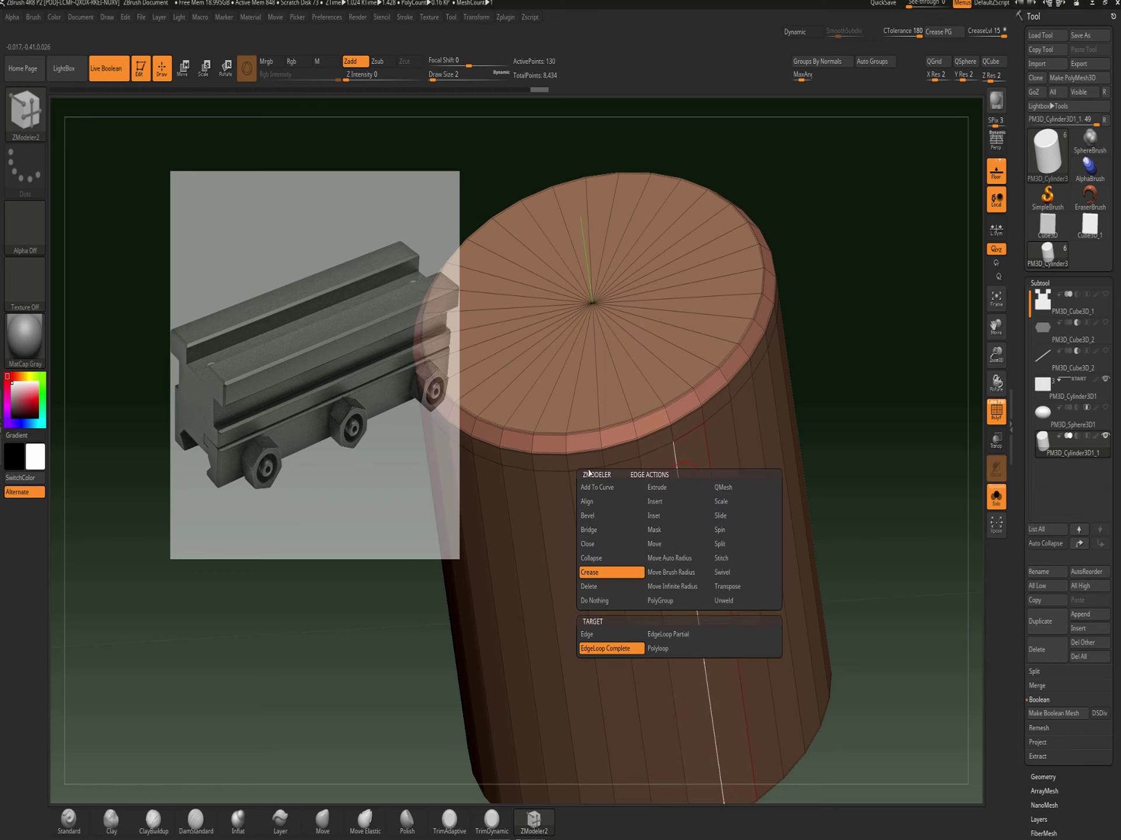
{"action": "left_click", "coordinate": [666, 504]}
{"action": "left_click", "coordinate": [629, 635]}
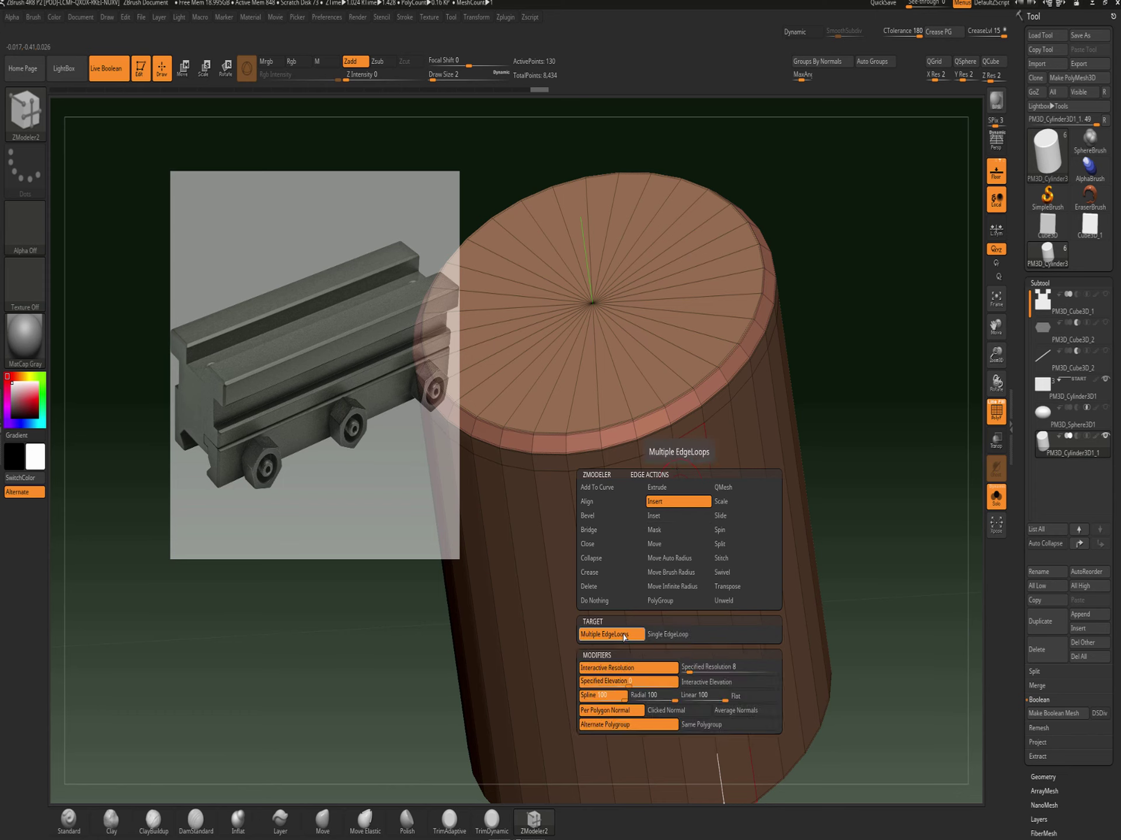
{"action": "left_click", "coordinate": [684, 553]}
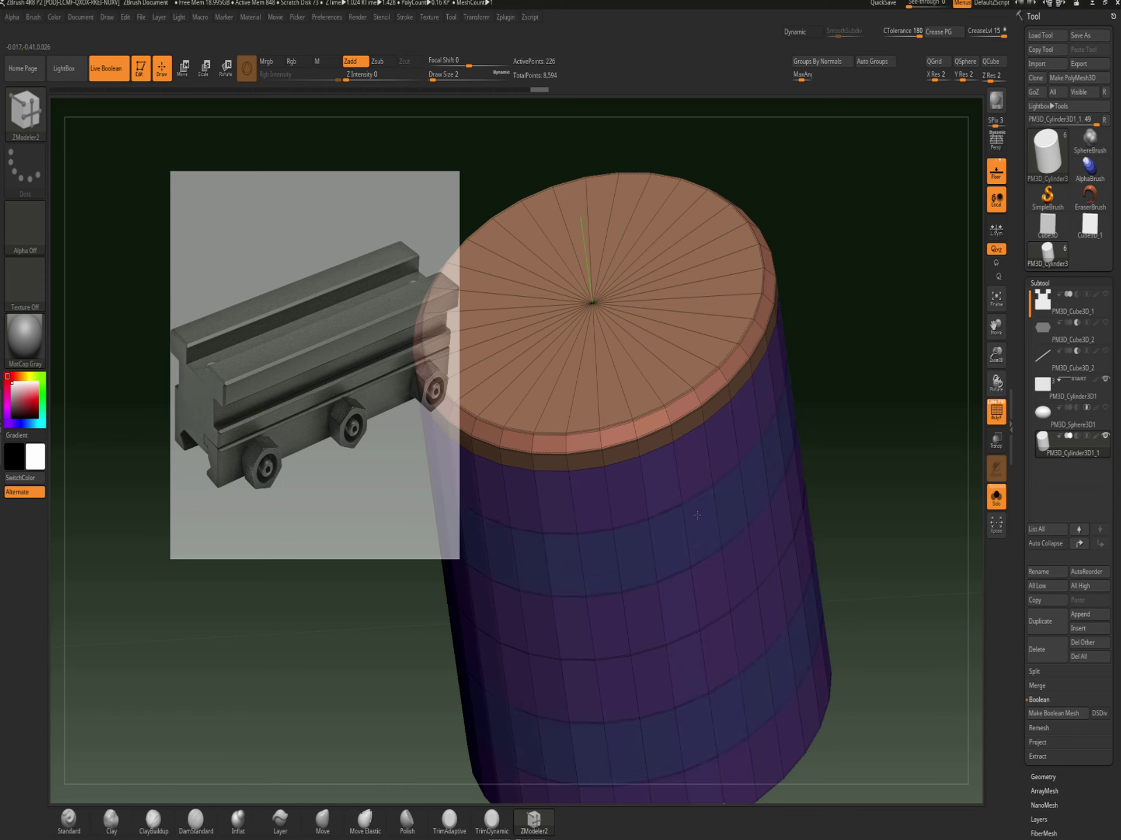
{"action": "left_click_drag", "start_coordinate": [697, 515], "coordinate": [699, 471]}
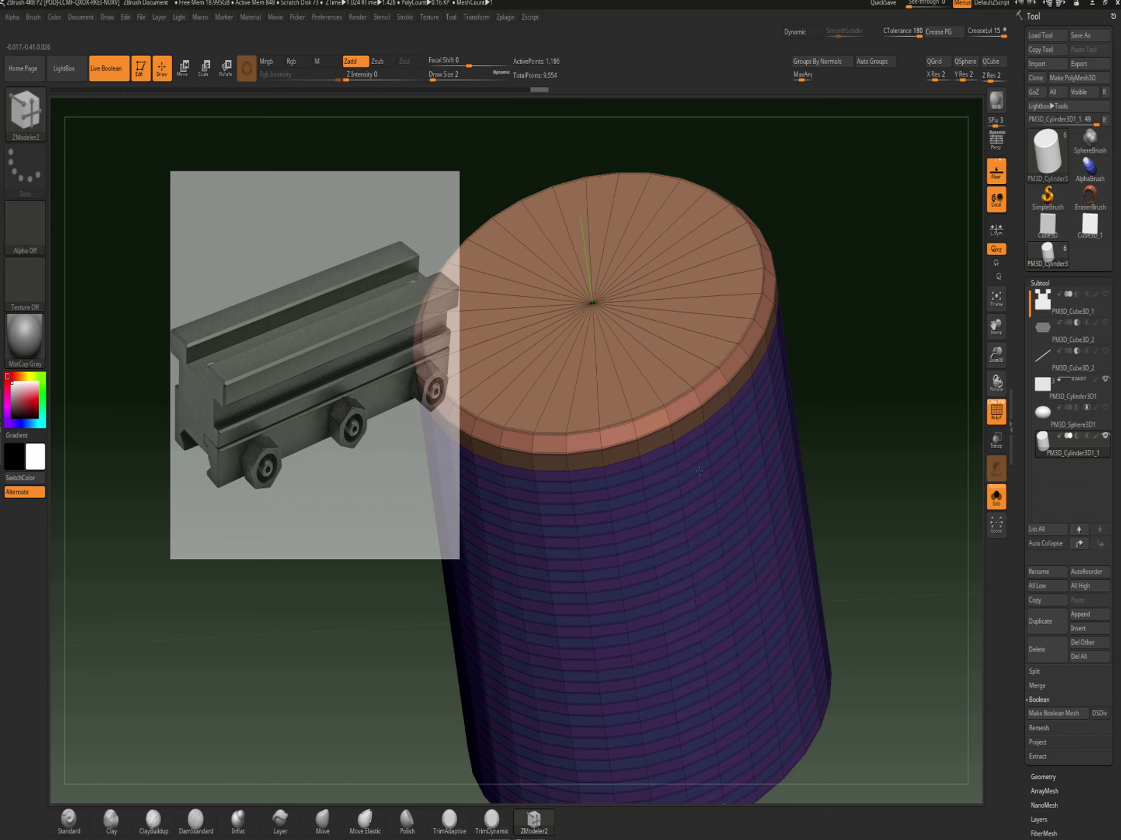
QMesh one set of alternating side bands with the Polygroup All target to form thread-like ridges along the bolt
{"action": "mouse_move", "coordinate": [869, 463]}
{"action": "left_mouse_down", "text": "alt"}
{"action": "mouse_move", "coordinate": [881, 431]}
{"action": "mouse_move", "coordinate": [870, 464]}
{"action": "left_mouse_up", "text": "alt"}
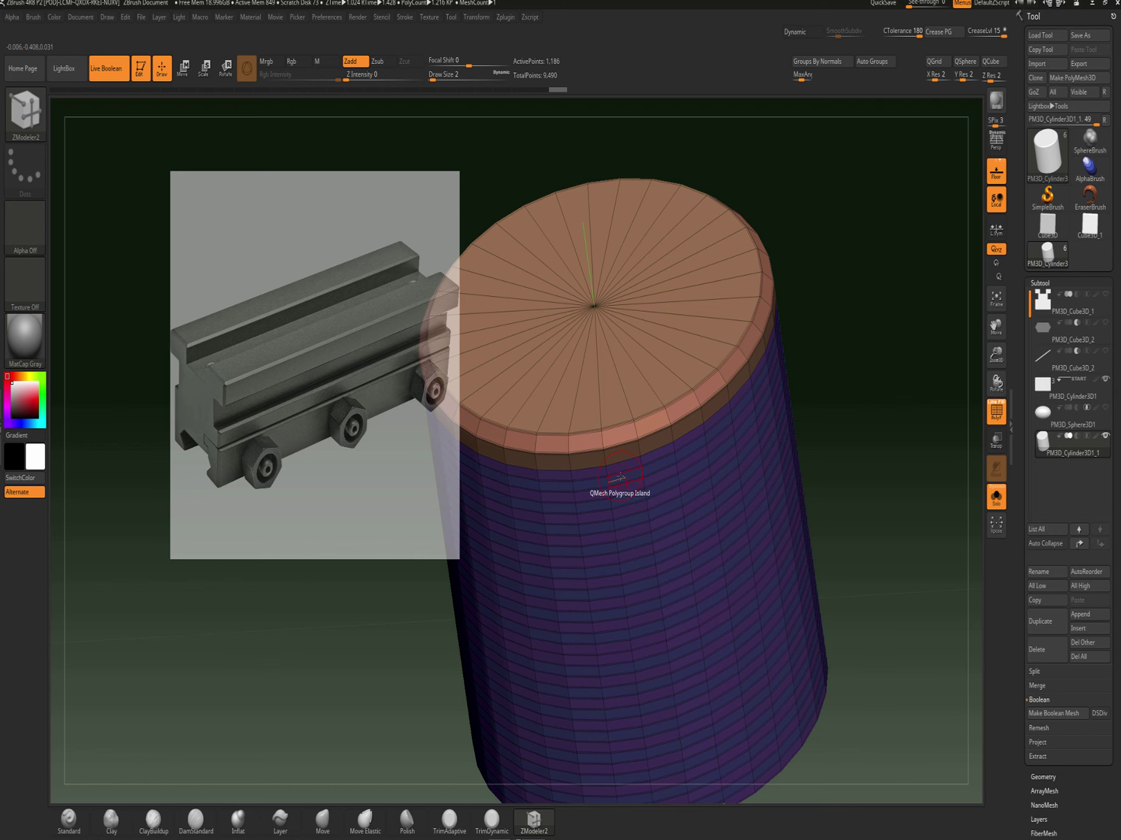
{"action": "key", "text": "space"}
{"action": "left_click", "coordinate": [672, 522]}
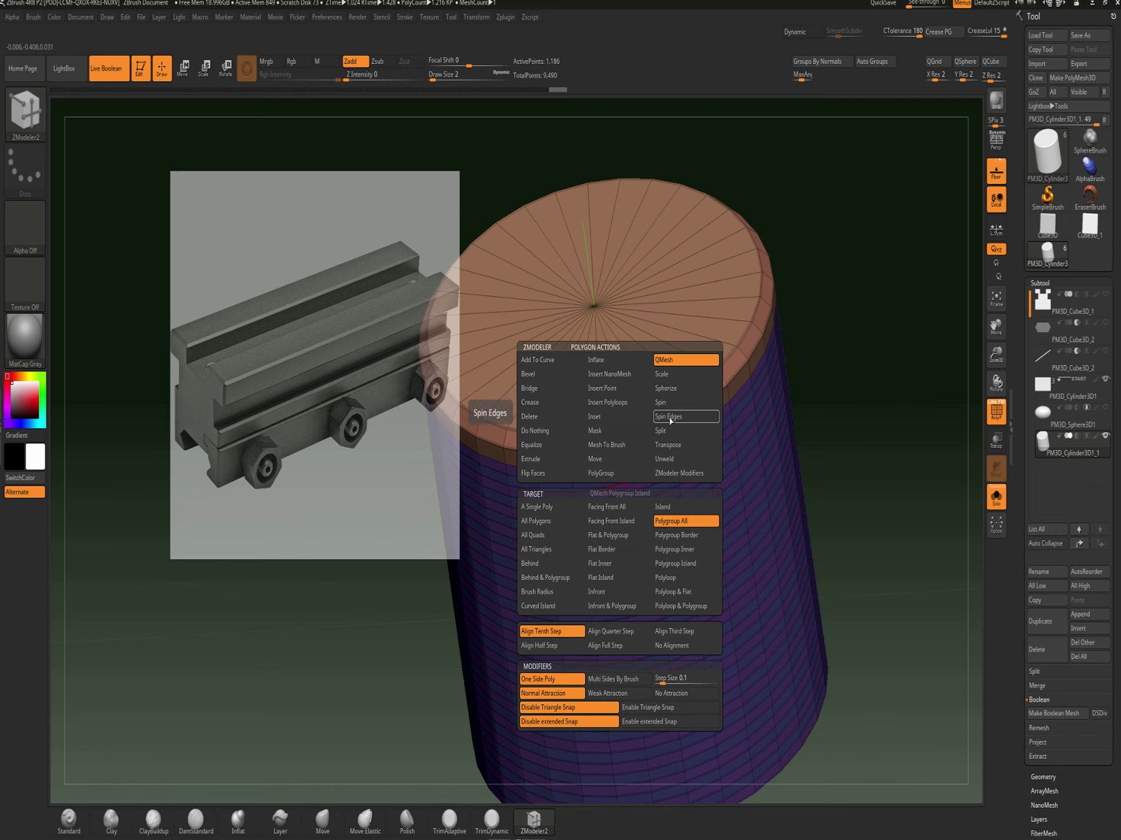
{"action": "key", "text": "space"}
{"action": "left_click_drag", "start_coordinate": [653, 456], "coordinate": [656, 435]}
{"action": "left_click_drag", "start_coordinate": [852, 375], "coordinate": [857, 340]}
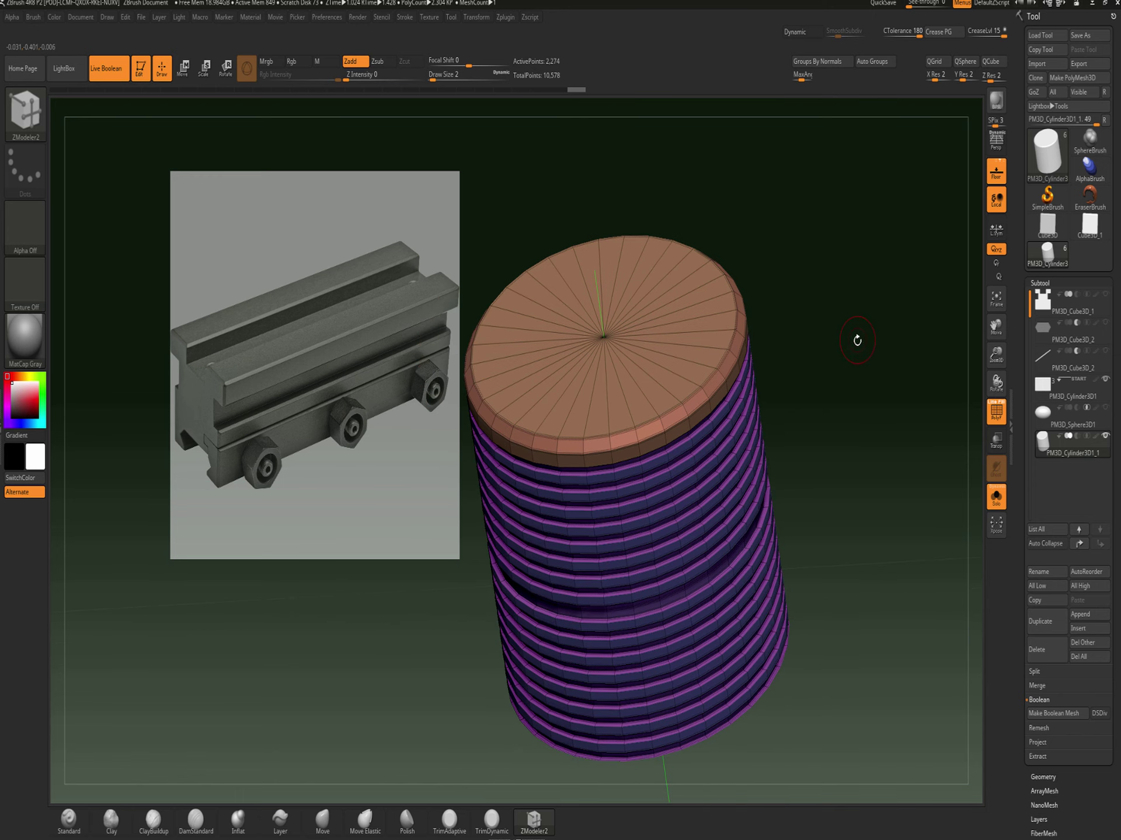
Set the crease level to 2, enable Dynamic Subdivision, and raise SmoothSubdiv to 3
{"action": "left_click_drag", "start_coordinate": [992, 33], "coordinate": [974, 39]}
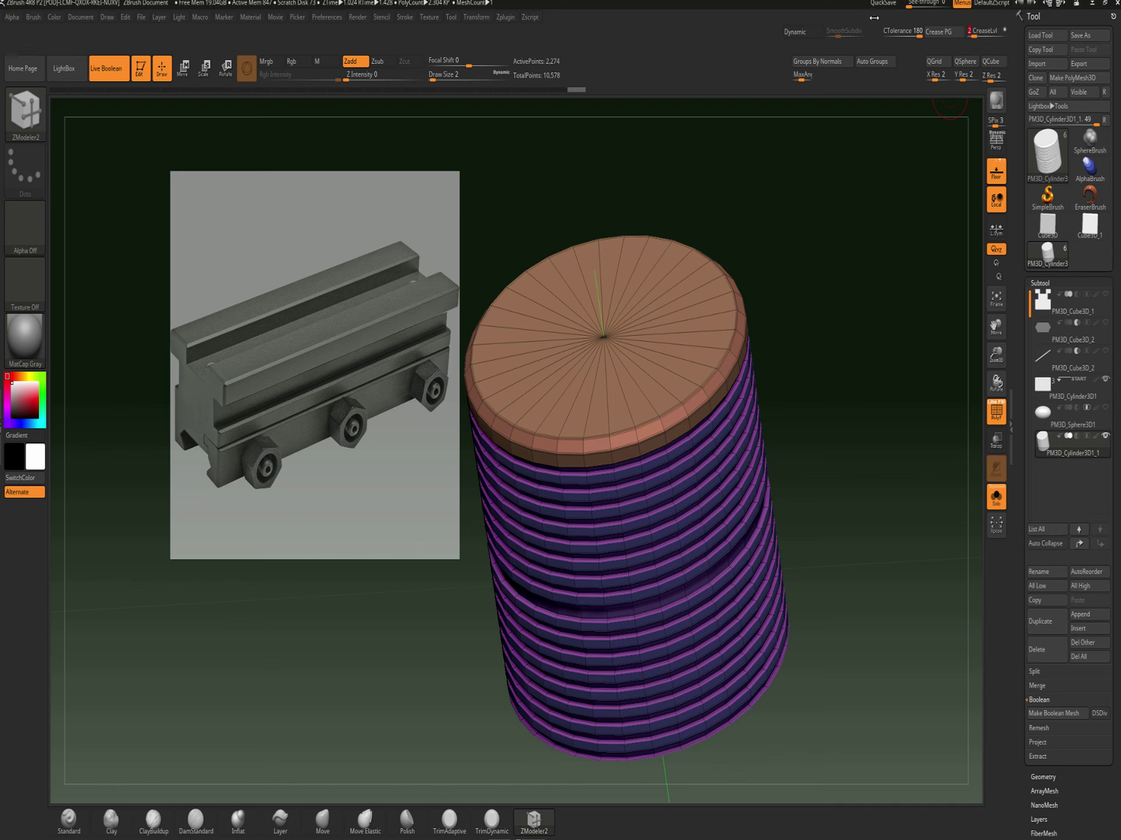
{"action": "left_click", "coordinate": [803, 32]}
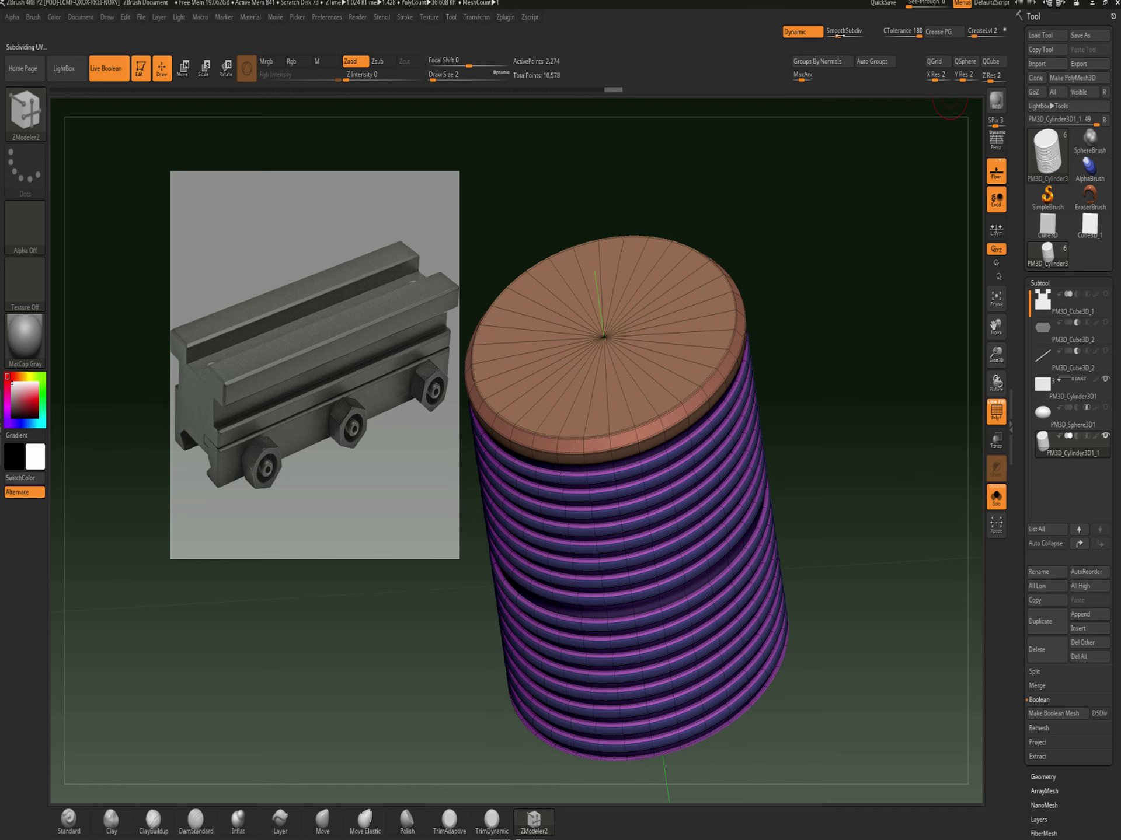
{"action": "left_click_drag", "start_coordinate": [840, 34], "coordinate": [845, 34]}
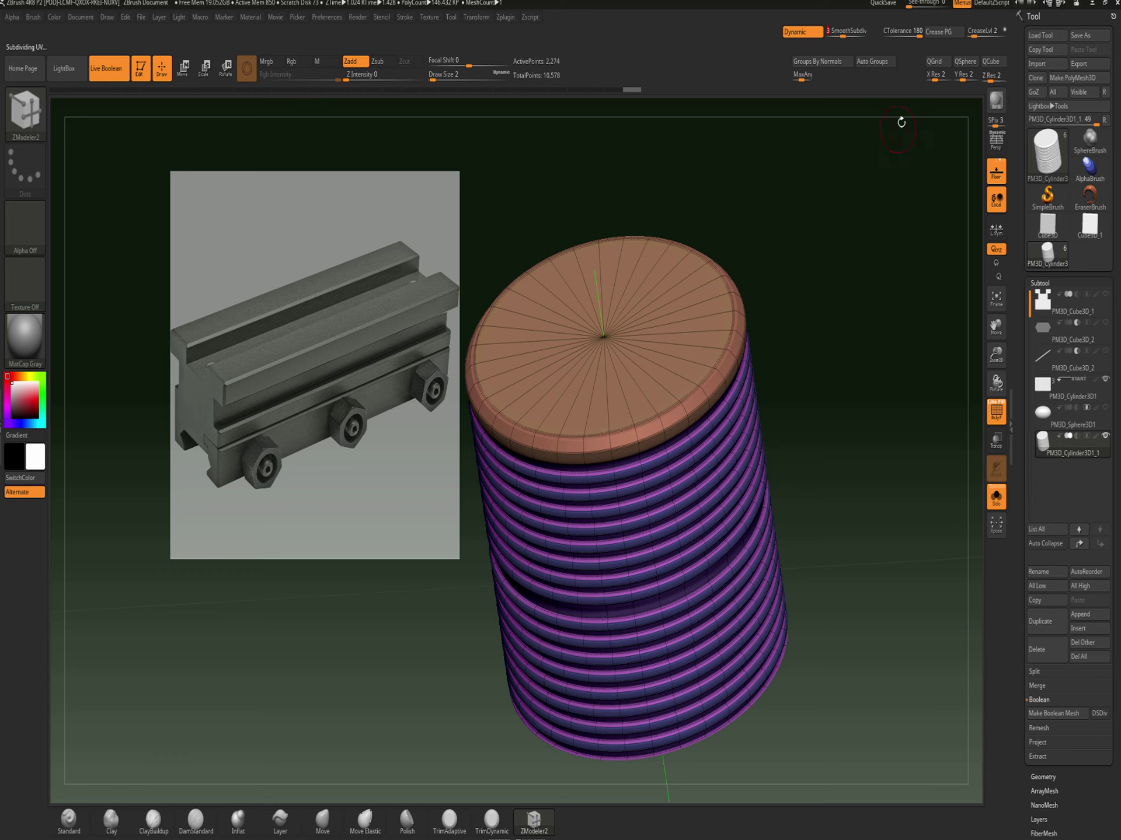
Inspect the smoothed bolt without its wireframe, restore the wireframe display, and turn off Dynamic Subdivision
{"action": "left_click", "coordinate": [996, 416]}
{"action": "left_click_drag", "start_coordinate": [866, 372], "coordinate": [883, 177], "text": "alt"}
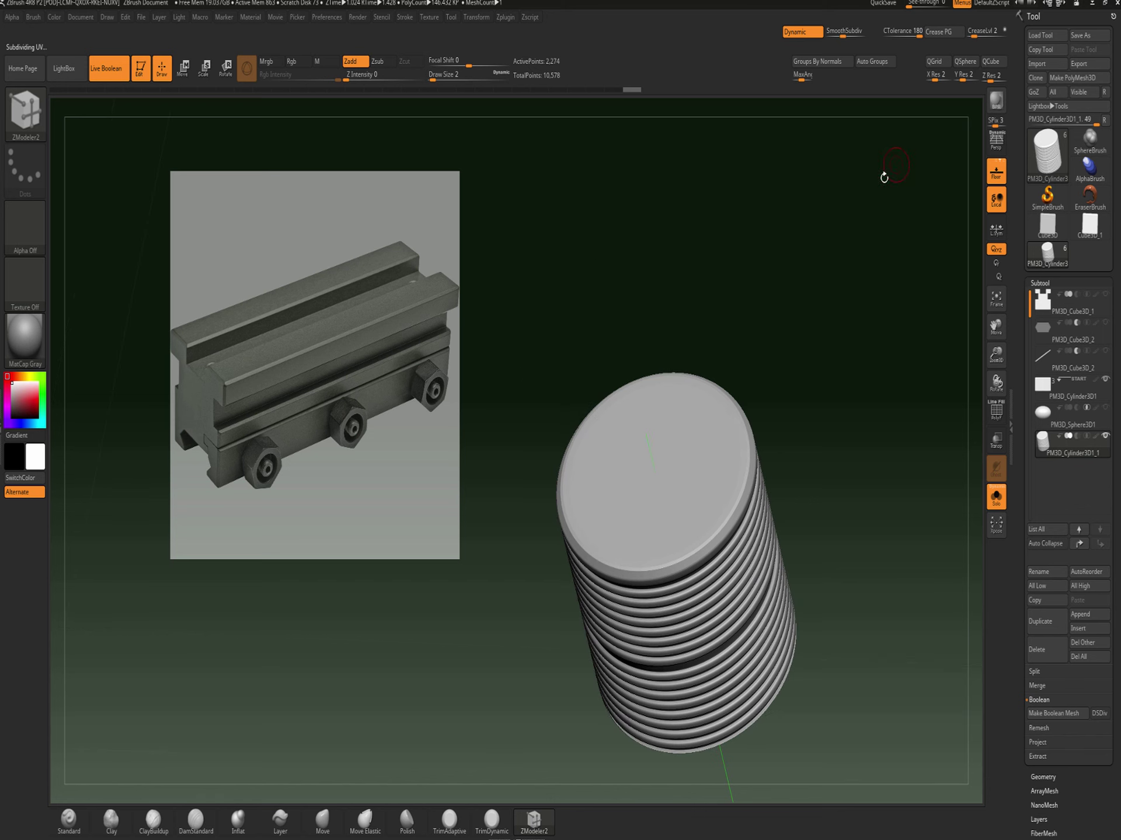
{"action": "left_click", "coordinate": [992, 415]}
{"action": "left_click_drag", "start_coordinate": [884, 371], "coordinate": [890, 249]}
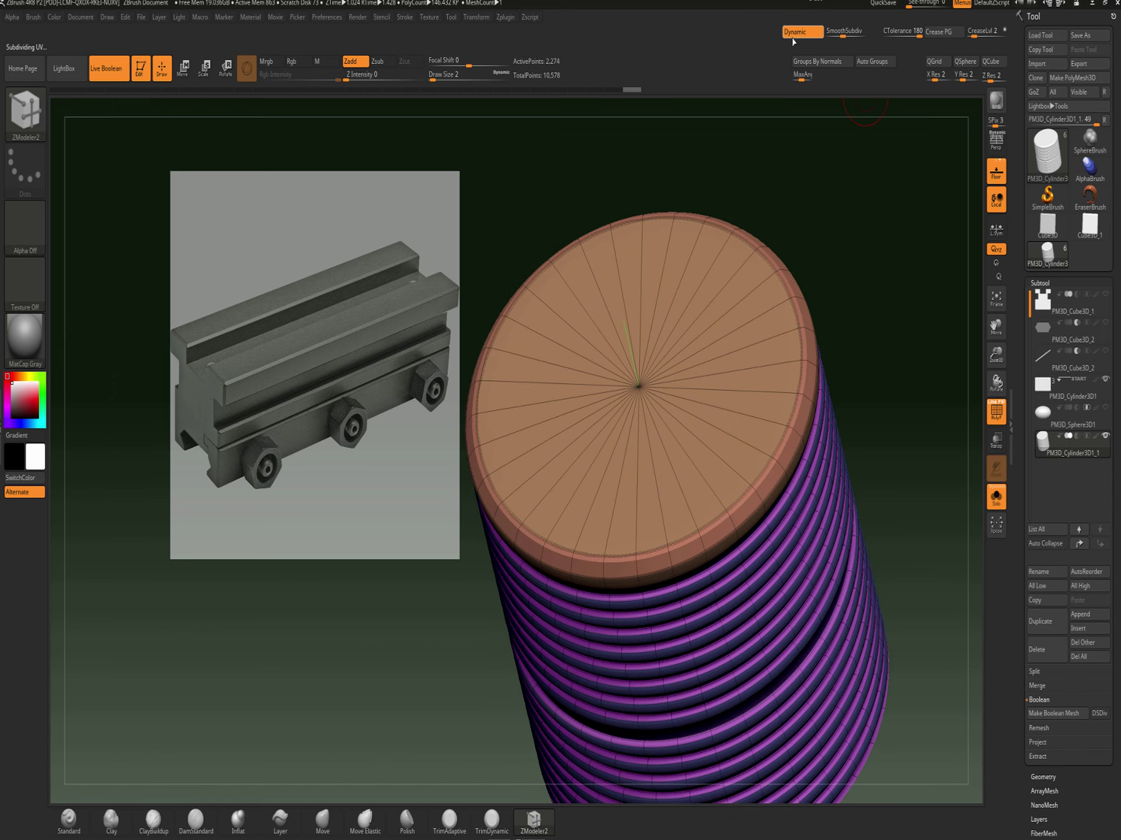
{"action": "left_click", "coordinate": [795, 32]}
Inset the bolt's top face to a circle about half its diameter with the ZModeler Inset action targeting Polygroup Island
{"action": "key", "text": "space"}
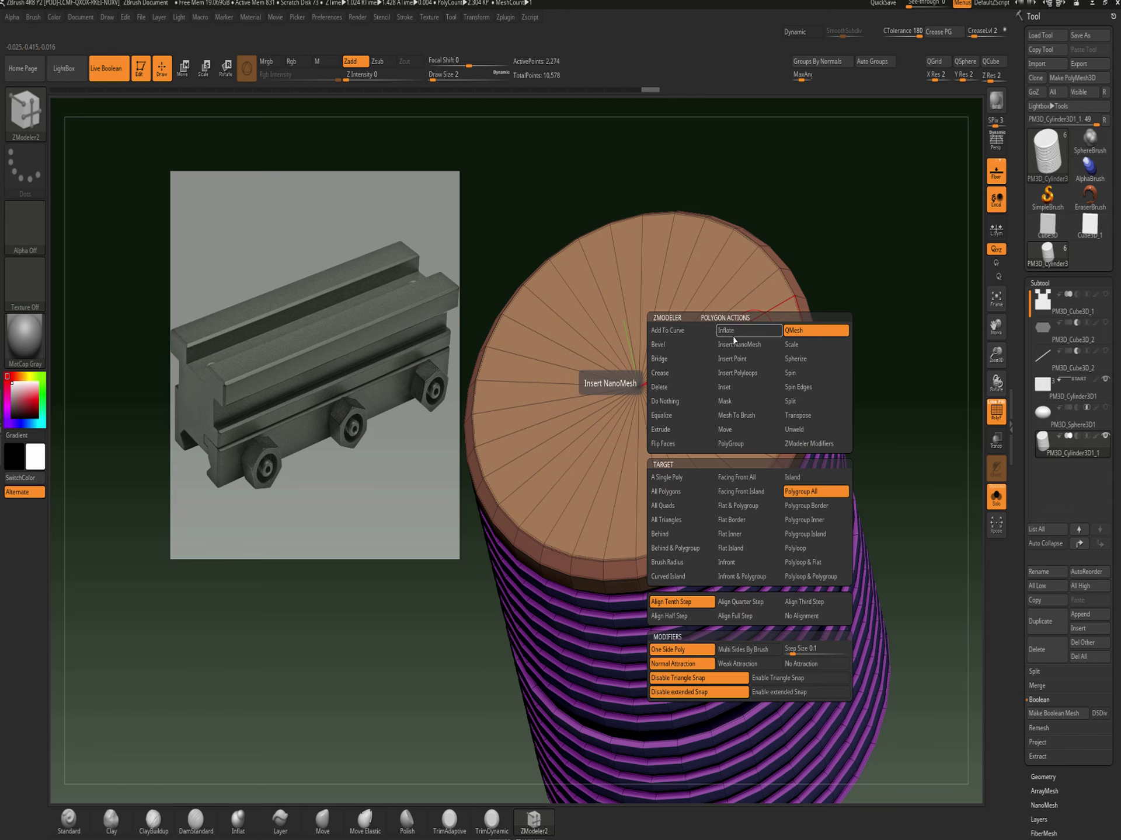
{"action": "left_click", "coordinate": [732, 387]}
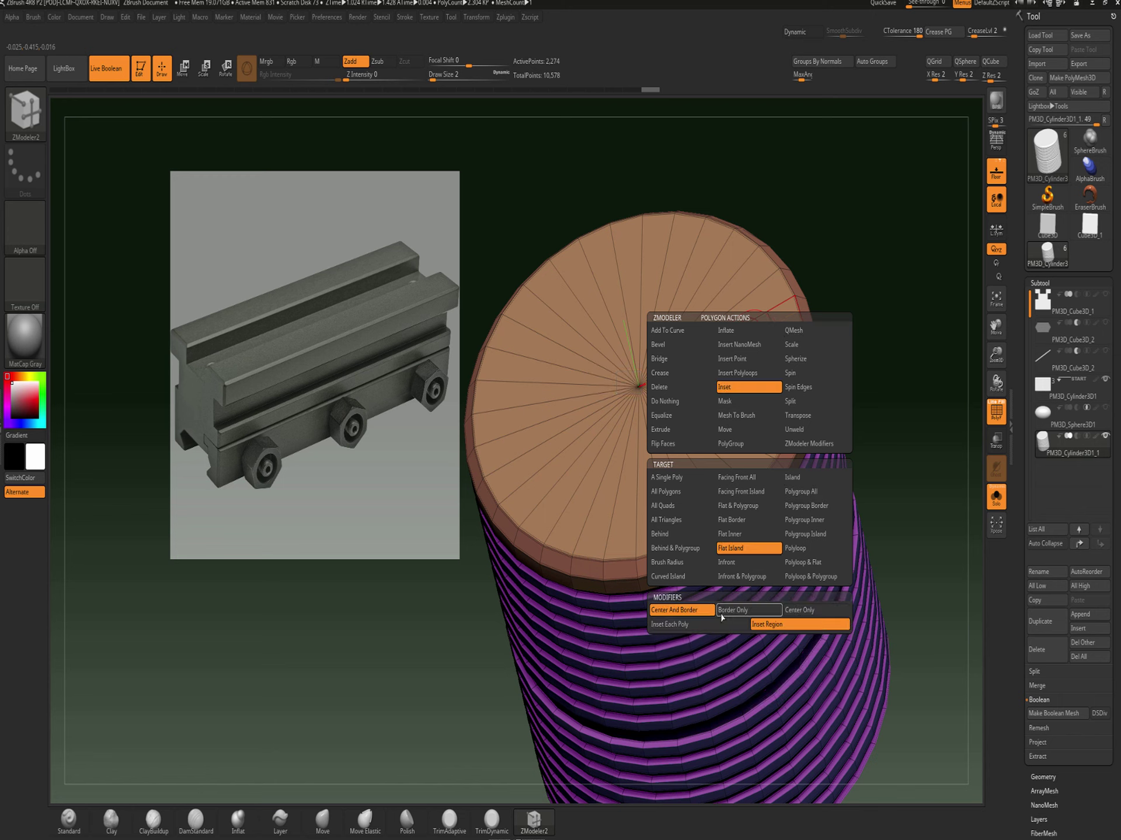
{"action": "left_click", "coordinate": [806, 534]}
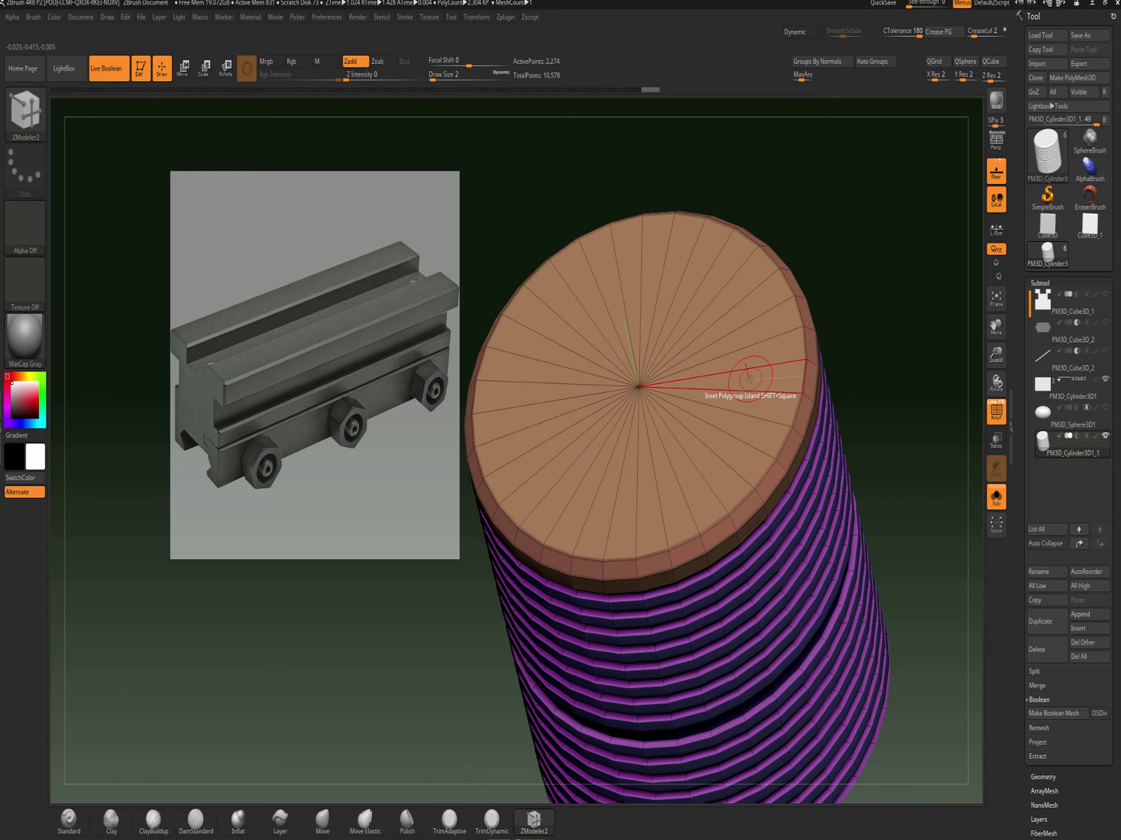
{"action": "left_click_drag", "start_coordinate": [750, 379], "coordinate": [702, 480]}
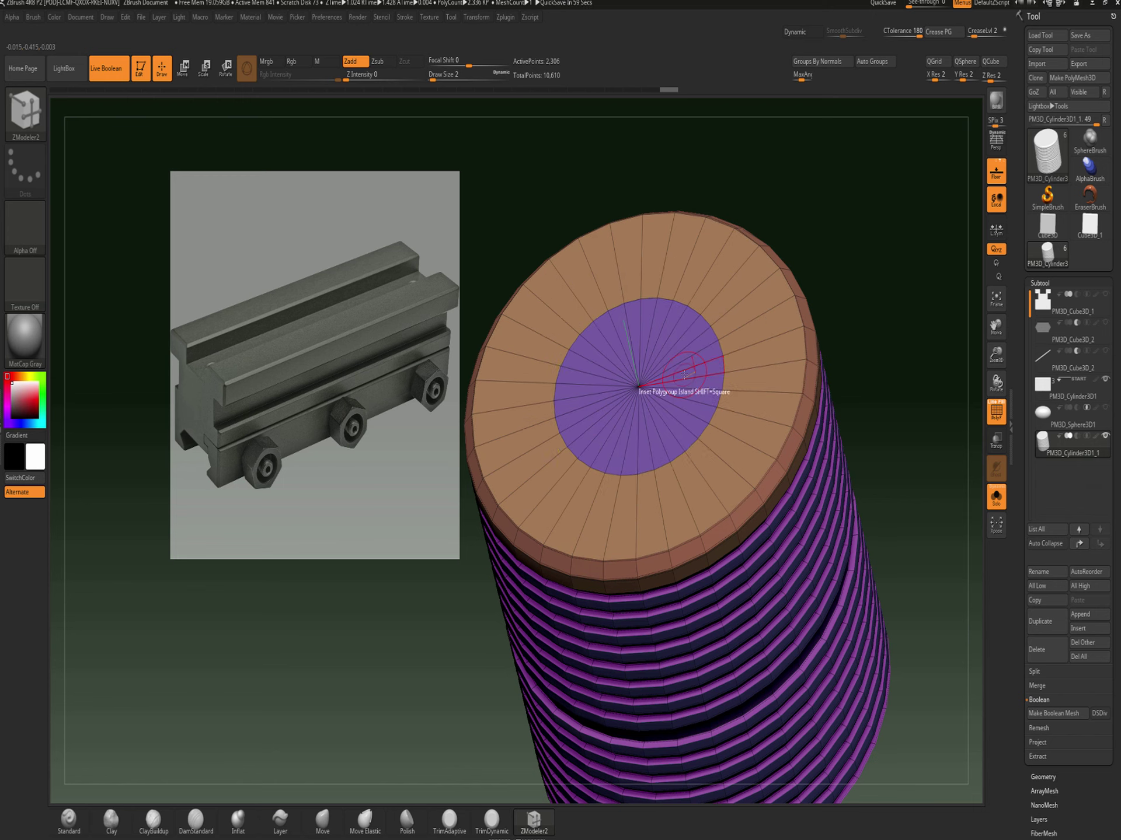
Crease the edge loop around the inset circle on the bolt's top face with the ZModeler edge Crease action
{"action": "key", "text": "space"}
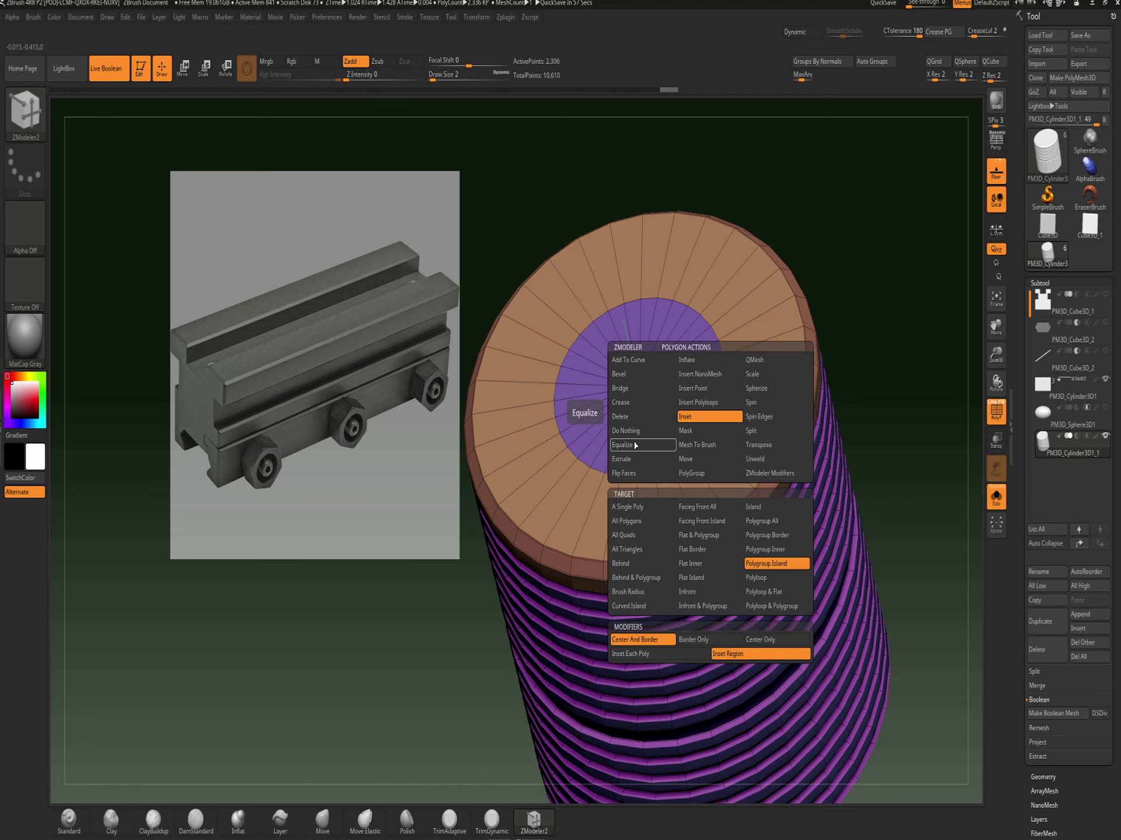
{"action": "left_click", "coordinate": [623, 409]}
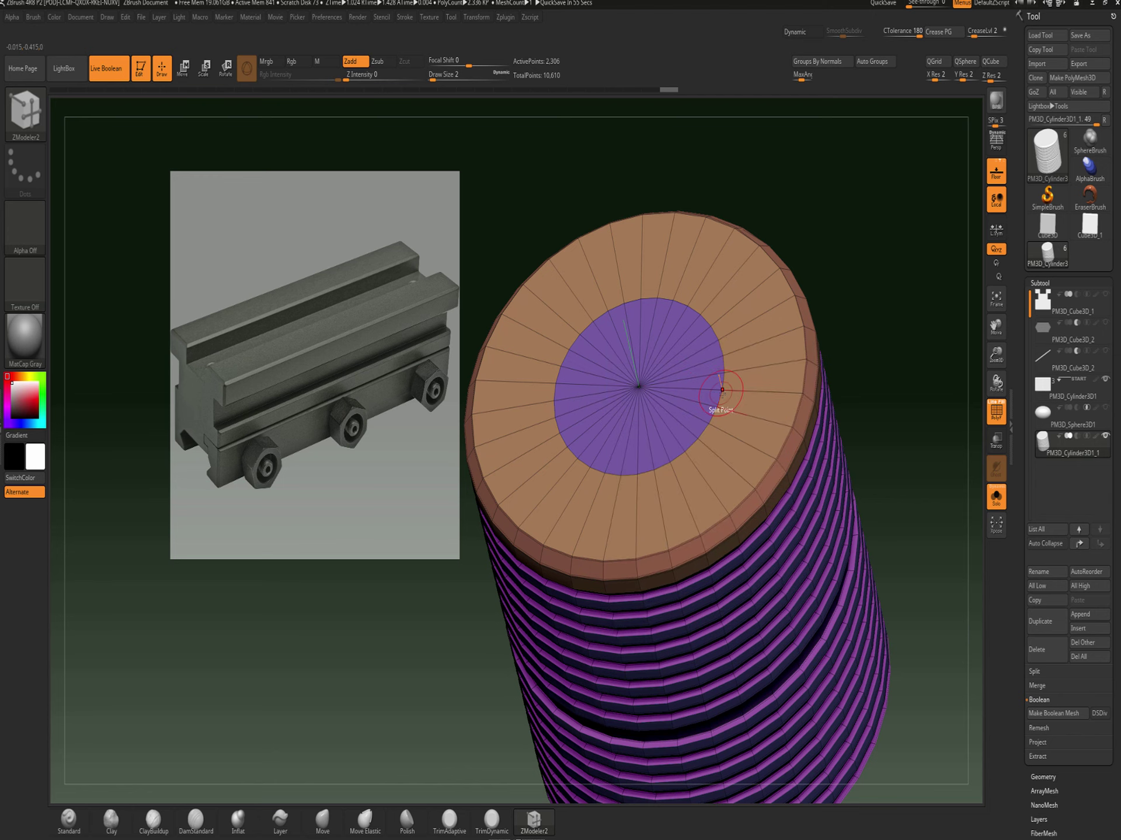
{"action": "key", "text": "space"}
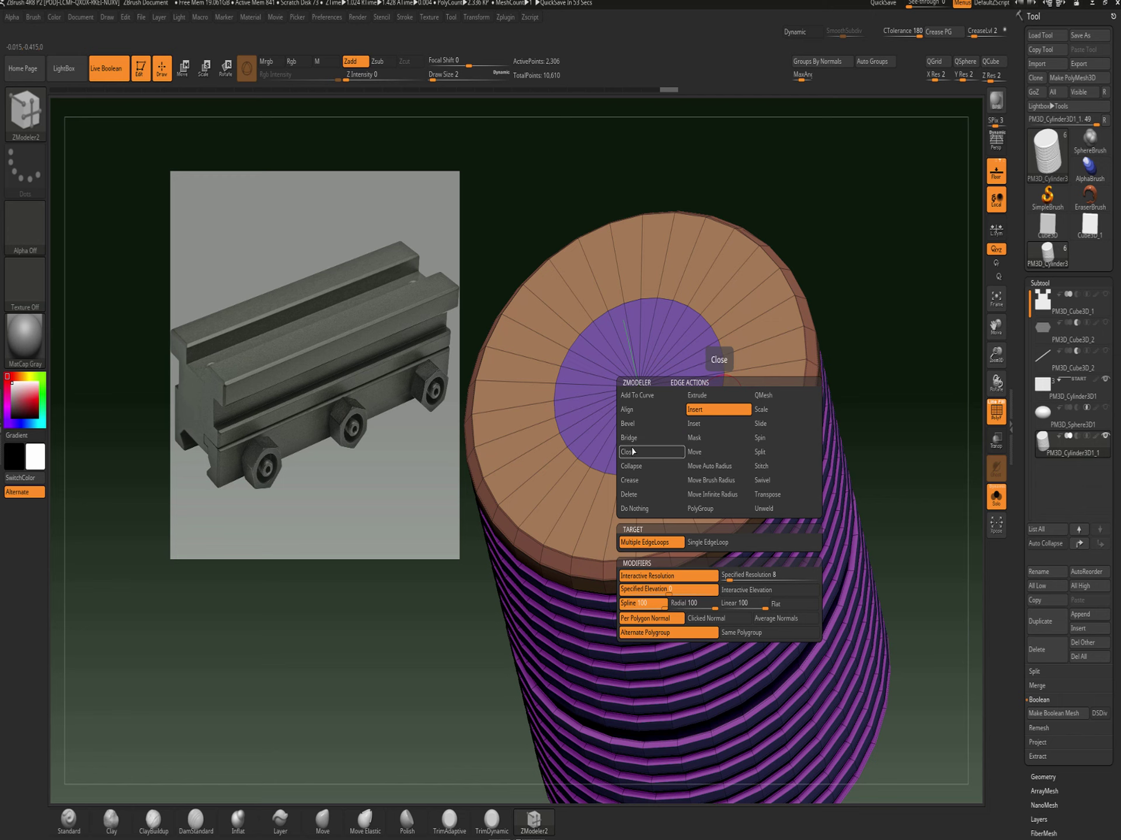
{"action": "left_click", "coordinate": [656, 484]}
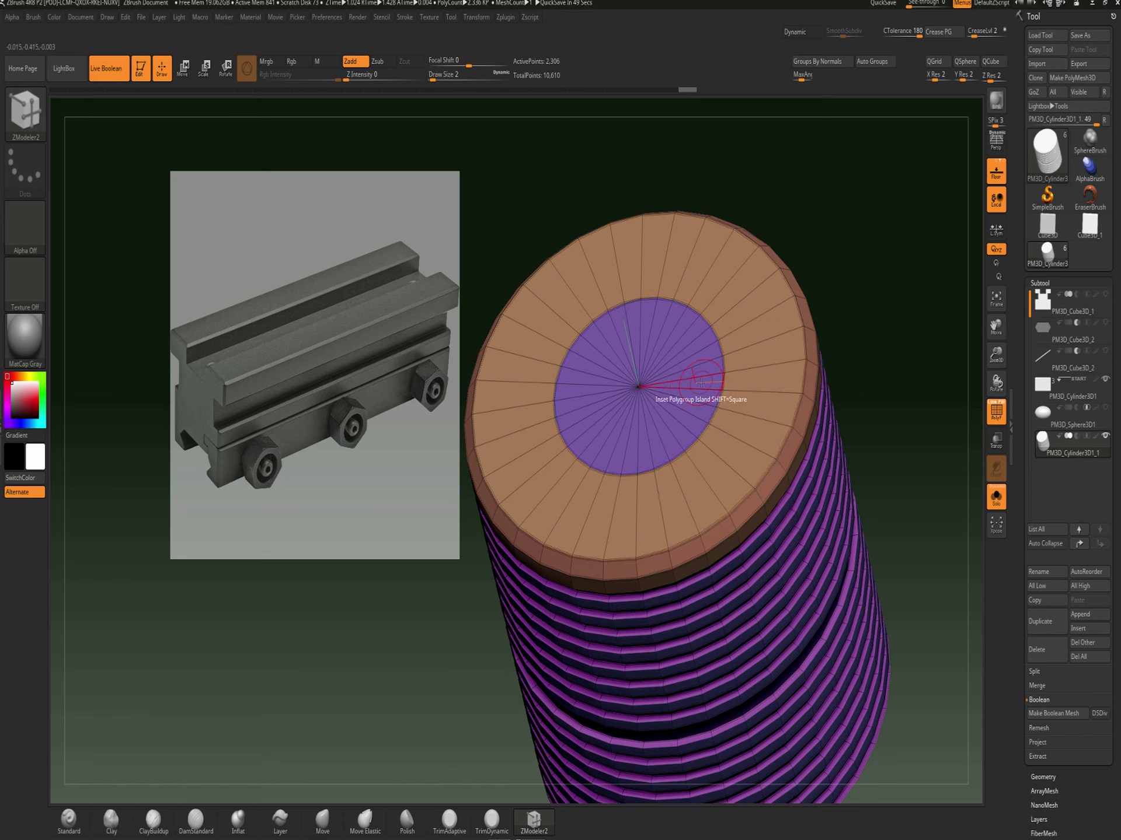
Push the inset circle on the bolt's top face deep into the bolt with the ZModeler QMesh action targeting Polygroup Island
{"action": "key", "text": "space"}
{"action": "left_click", "coordinate": [757, 361]}
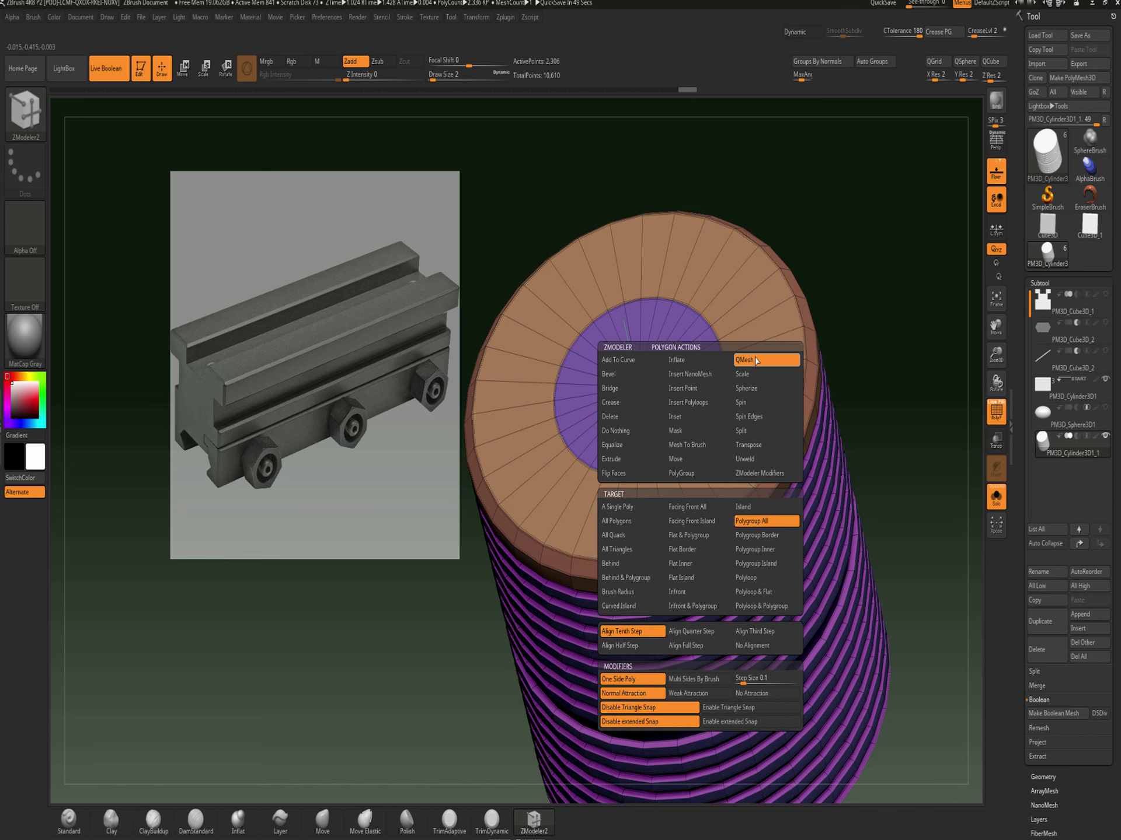
{"action": "left_click", "coordinate": [756, 564]}
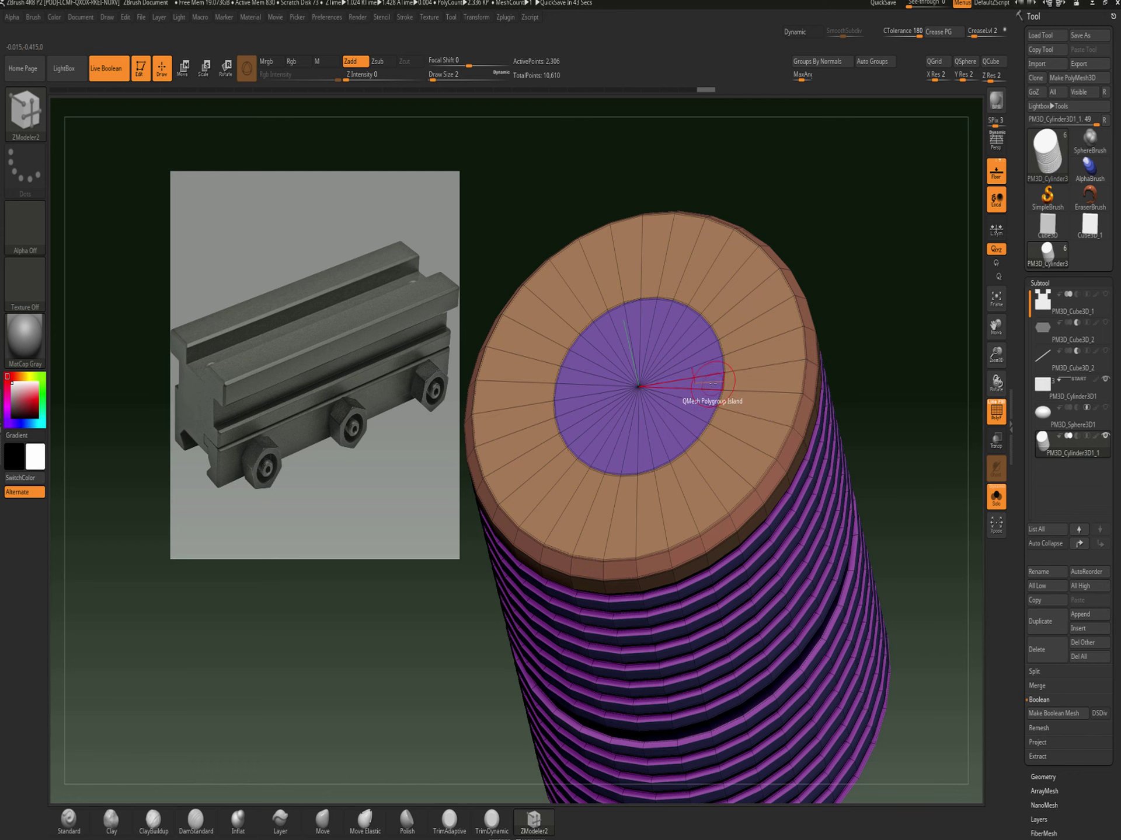
{"action": "left_click_drag", "start_coordinate": [709, 391], "coordinate": [458, 773]}
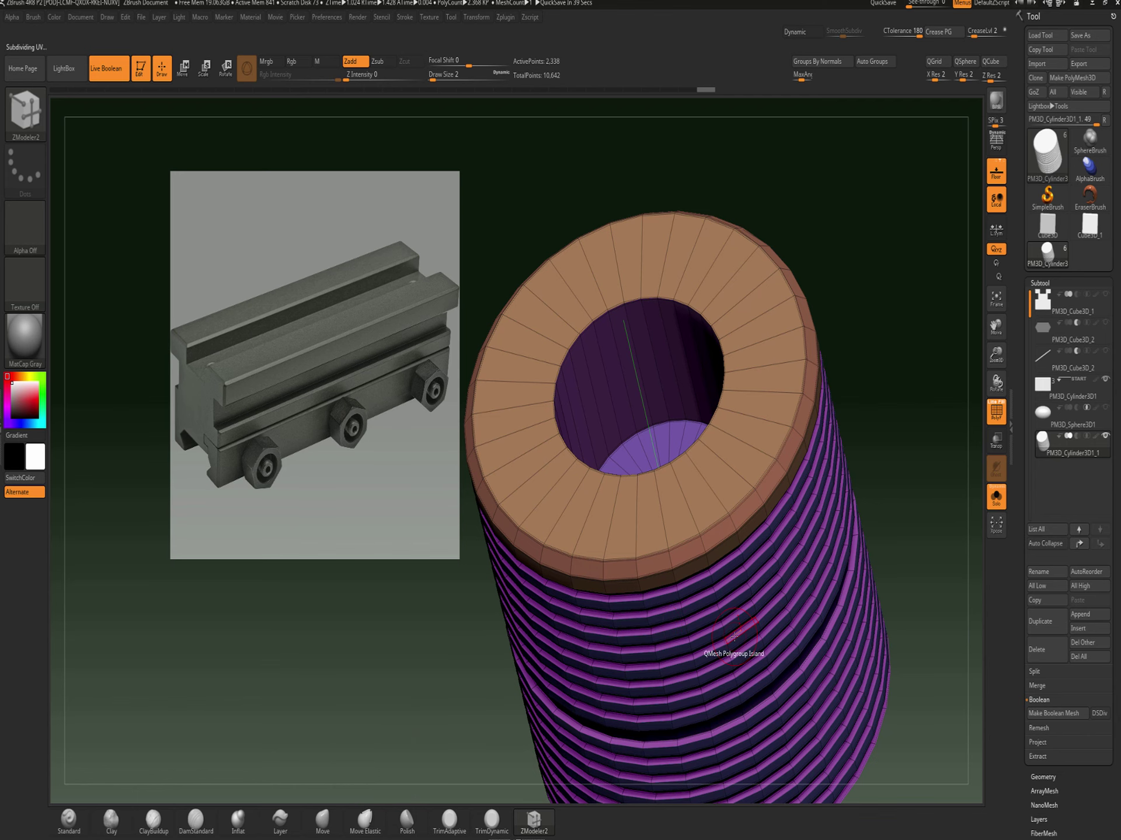
Turn on Dynamic Subdivision for the bolt and display it together with the surrounding nut without the wireframe
{"action": "key", "text": "d"}
{"action": "left_click_drag", "start_coordinate": [876, 432], "coordinate": [927, 365], "text": "alt"}
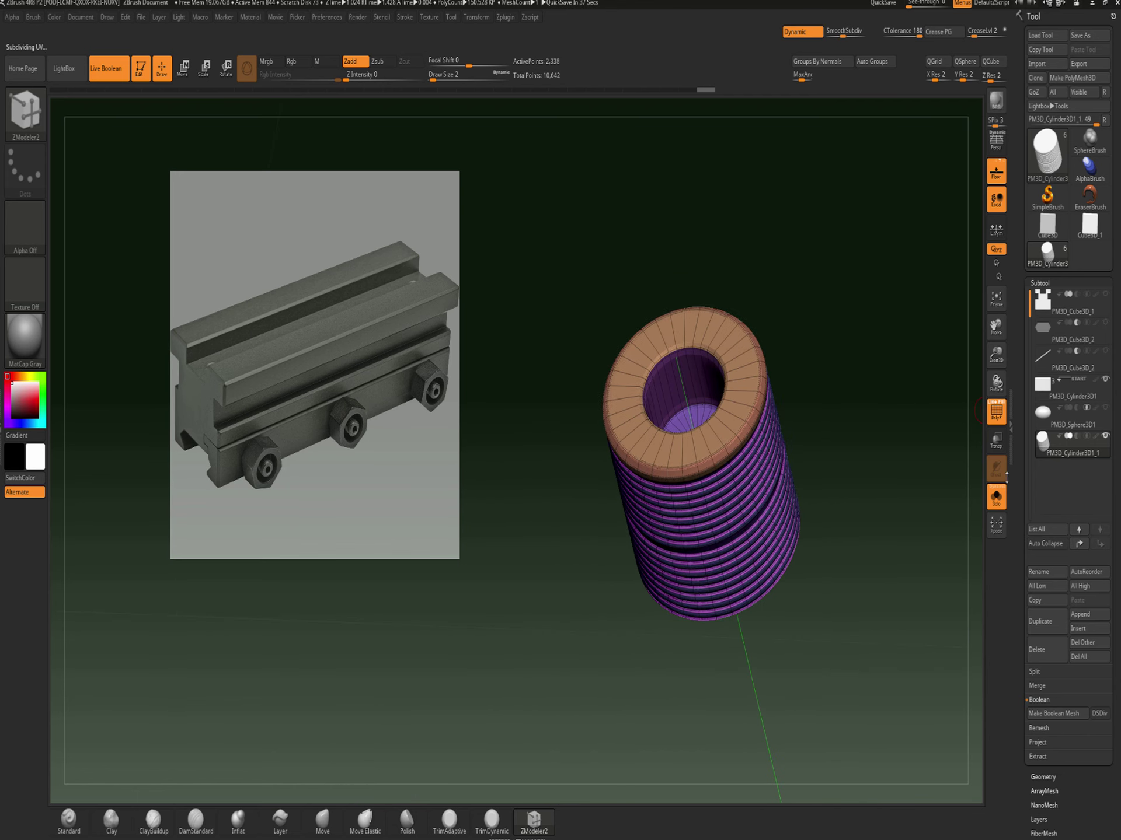
{"action": "left_click_drag", "start_coordinate": [904, 500], "coordinate": [887, 490]}
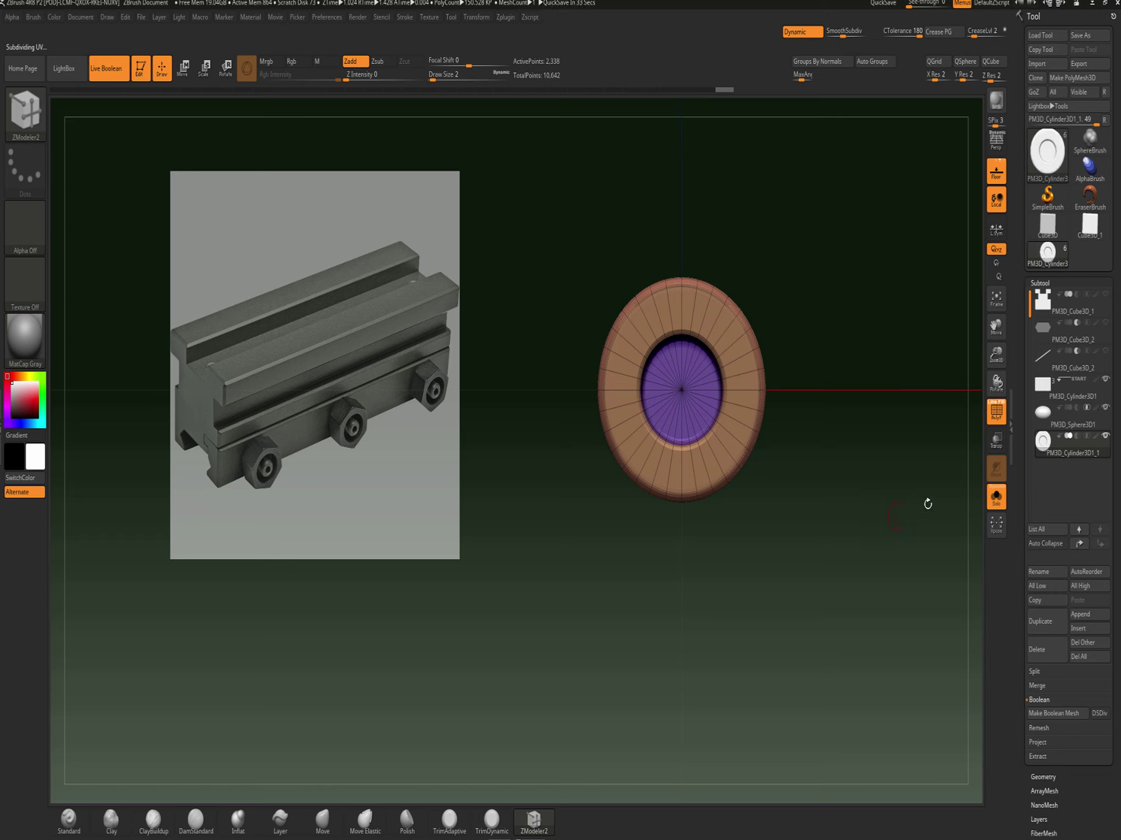
{"action": "left_click", "coordinate": [995, 497]}
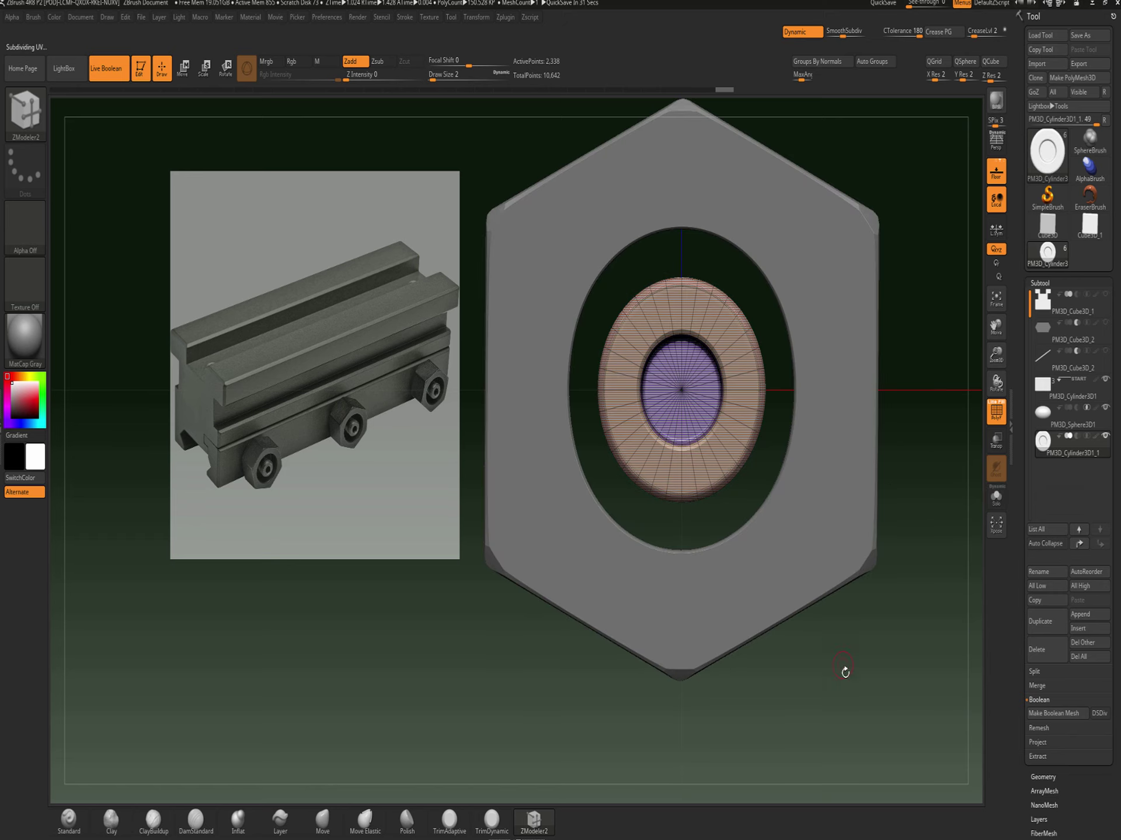
{"action": "key", "text": "shift+f"}
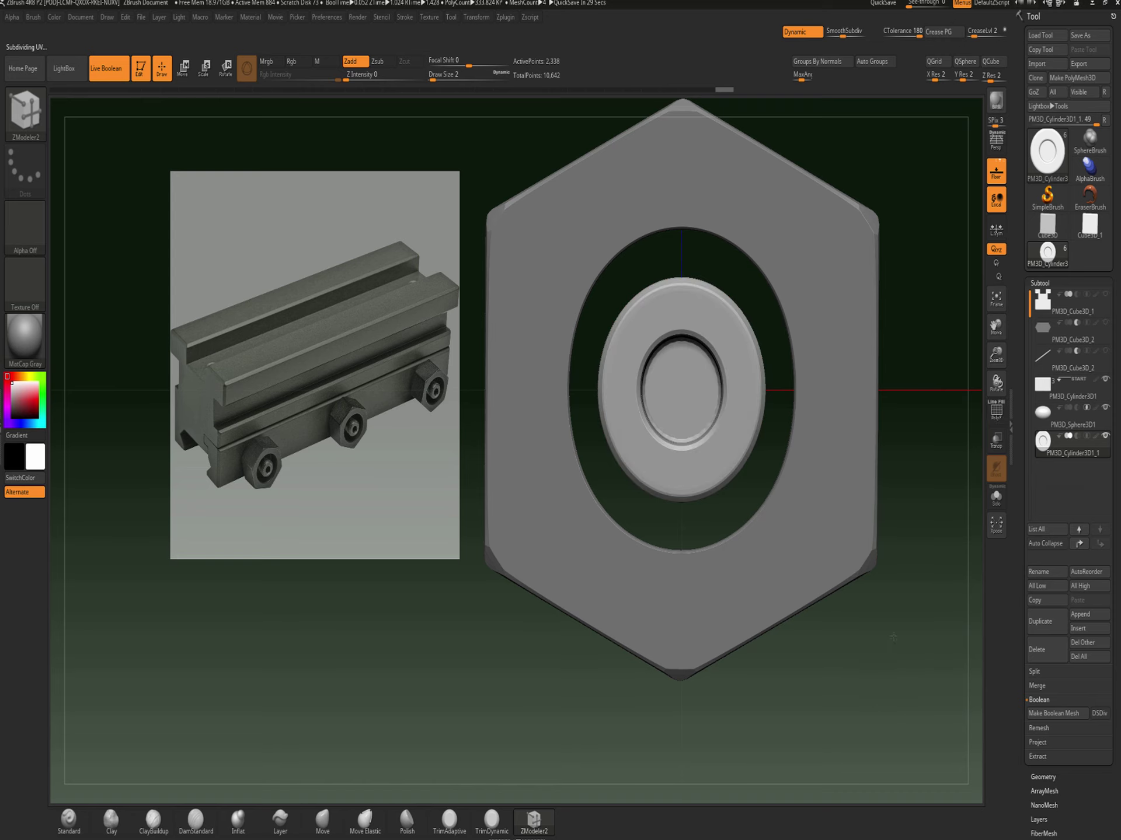
{"action": "left_click_drag", "start_coordinate": [902, 655], "coordinate": [796, 596], "text": "alt"}
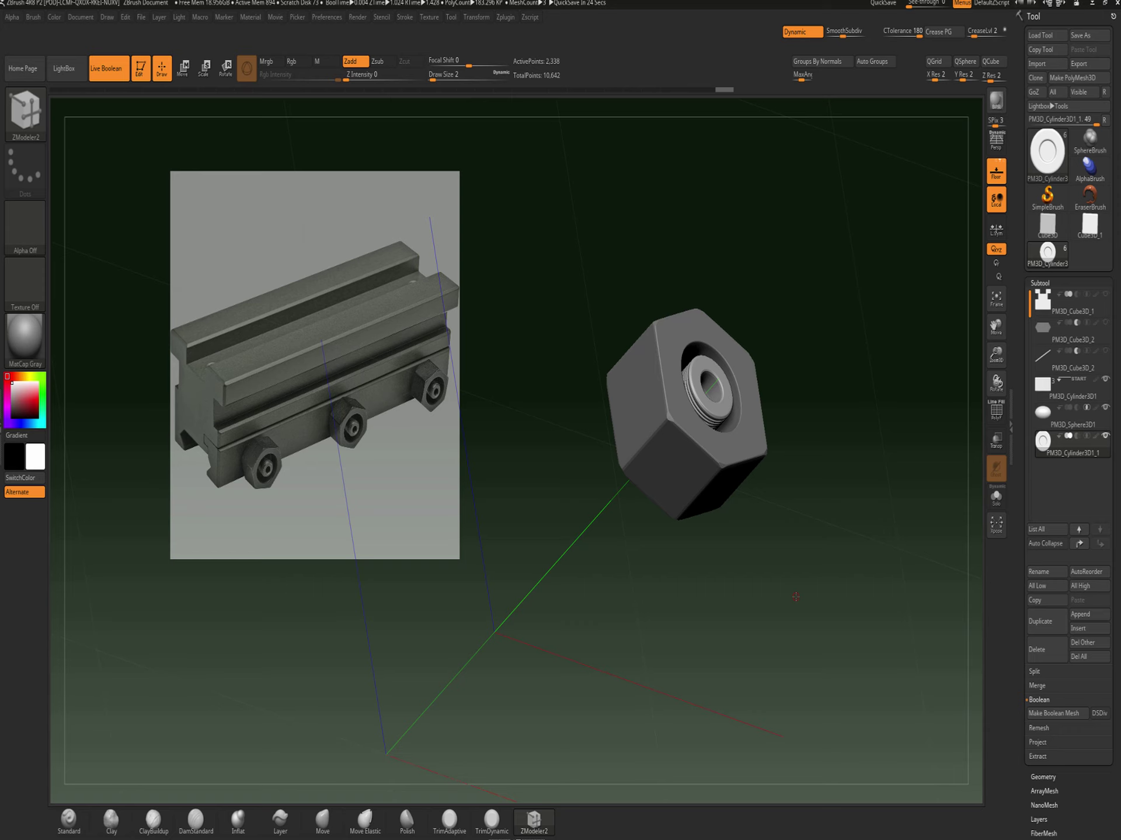
Make a Boolean mesh of the nut and bolt with DSDiv enabled, starting from the nut subtool PM3D_Cylinder3D1
{"action": "left_click", "coordinate": [1067, 390]}
{"action": "left_click_drag", "start_coordinate": [908, 428], "coordinate": [831, 448]}
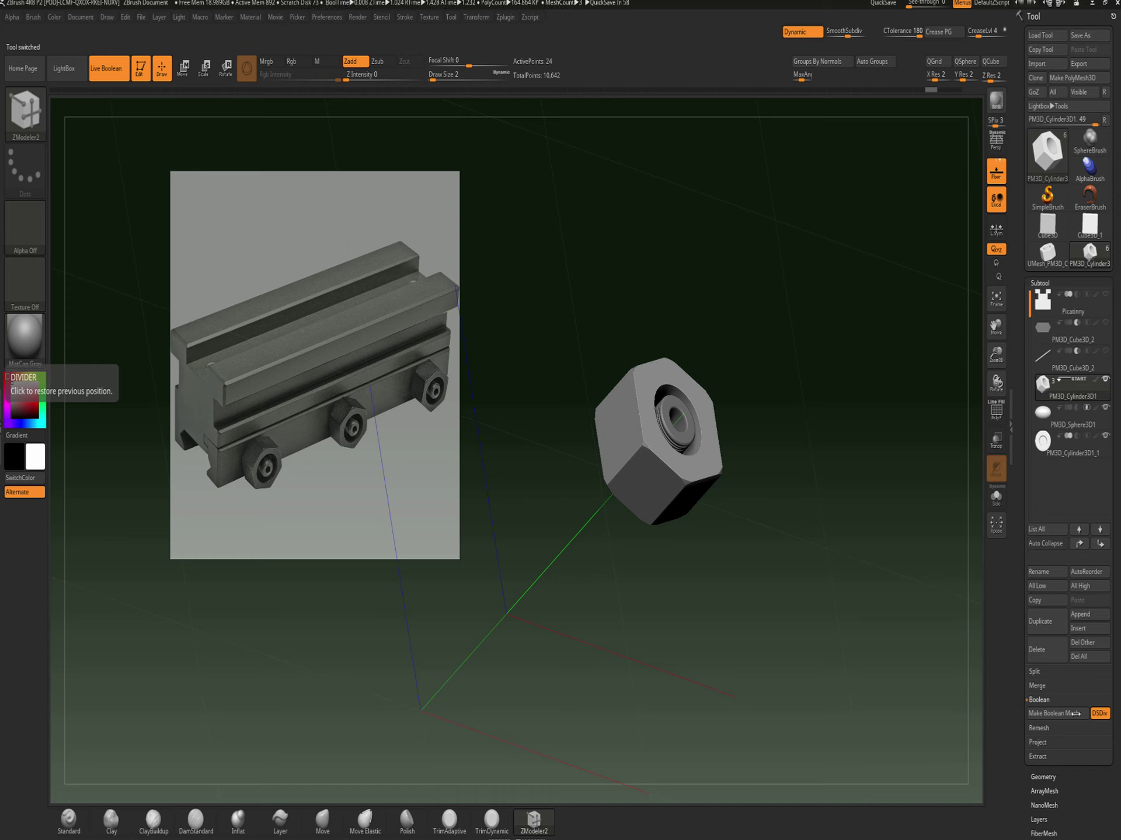
{"action": "left_click", "coordinate": [1071, 713]}
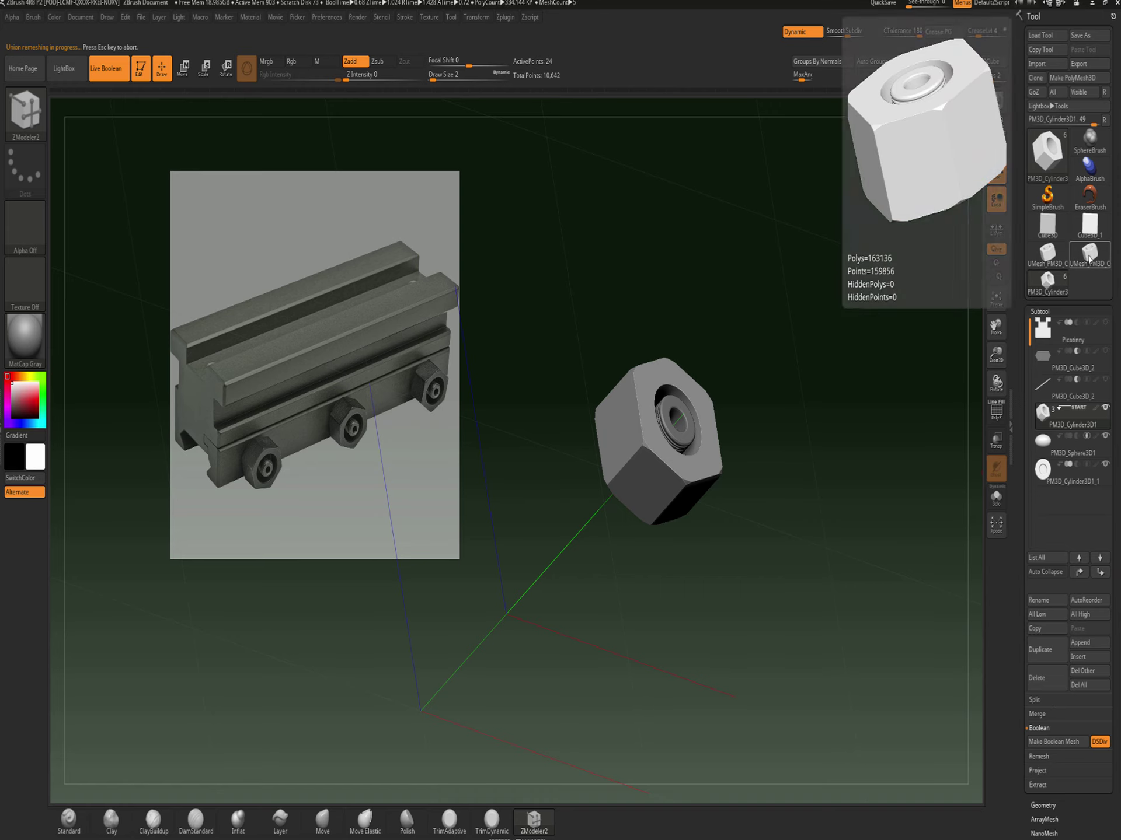
Inspect the topology of the new UMesh boolean nut with its polyframe, and return to the original tool holding all subtools
{"action": "left_click", "coordinate": [1048, 242]}
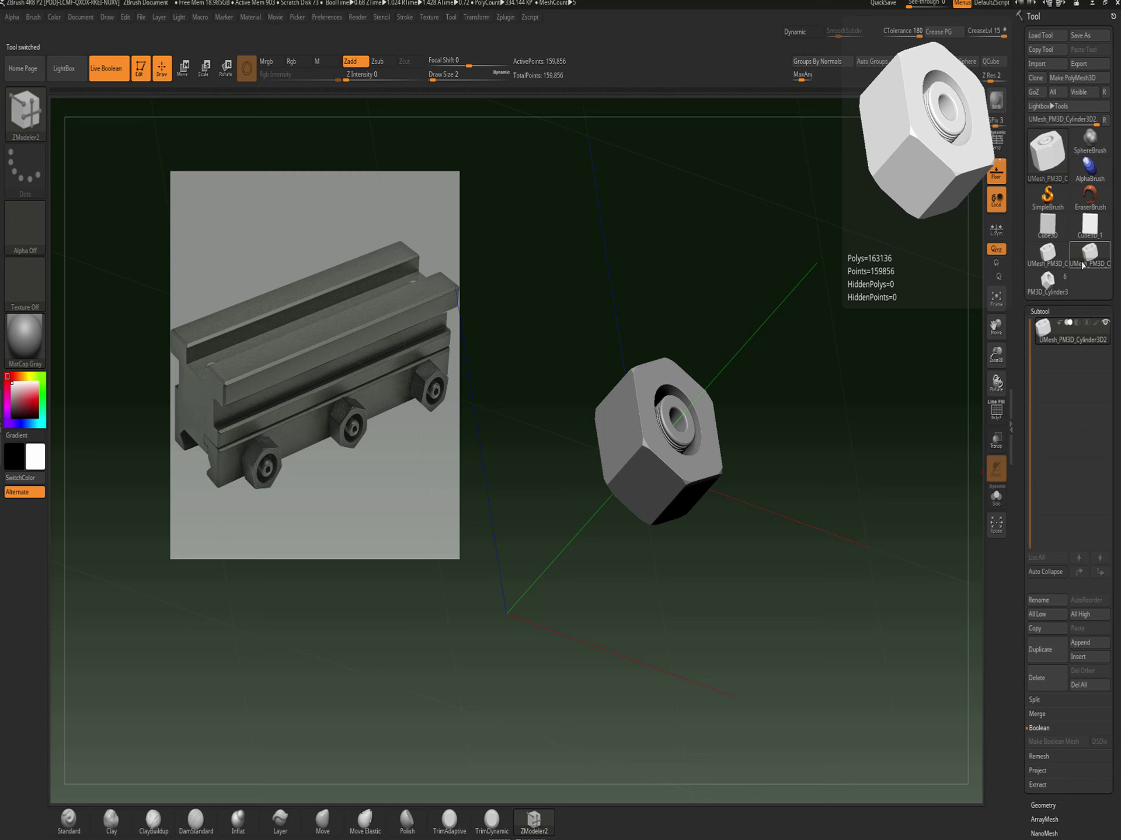
{"action": "left_click", "coordinate": [996, 410]}
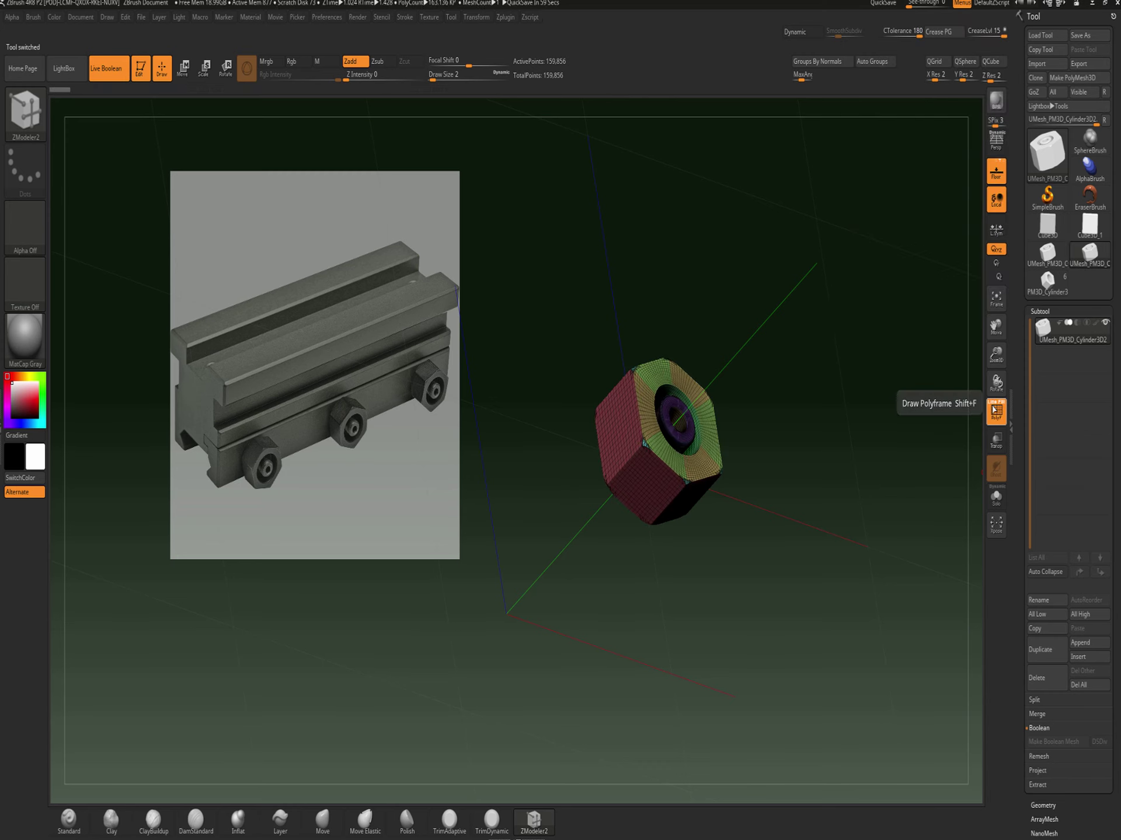
{"action": "left_click", "coordinate": [995, 410]}
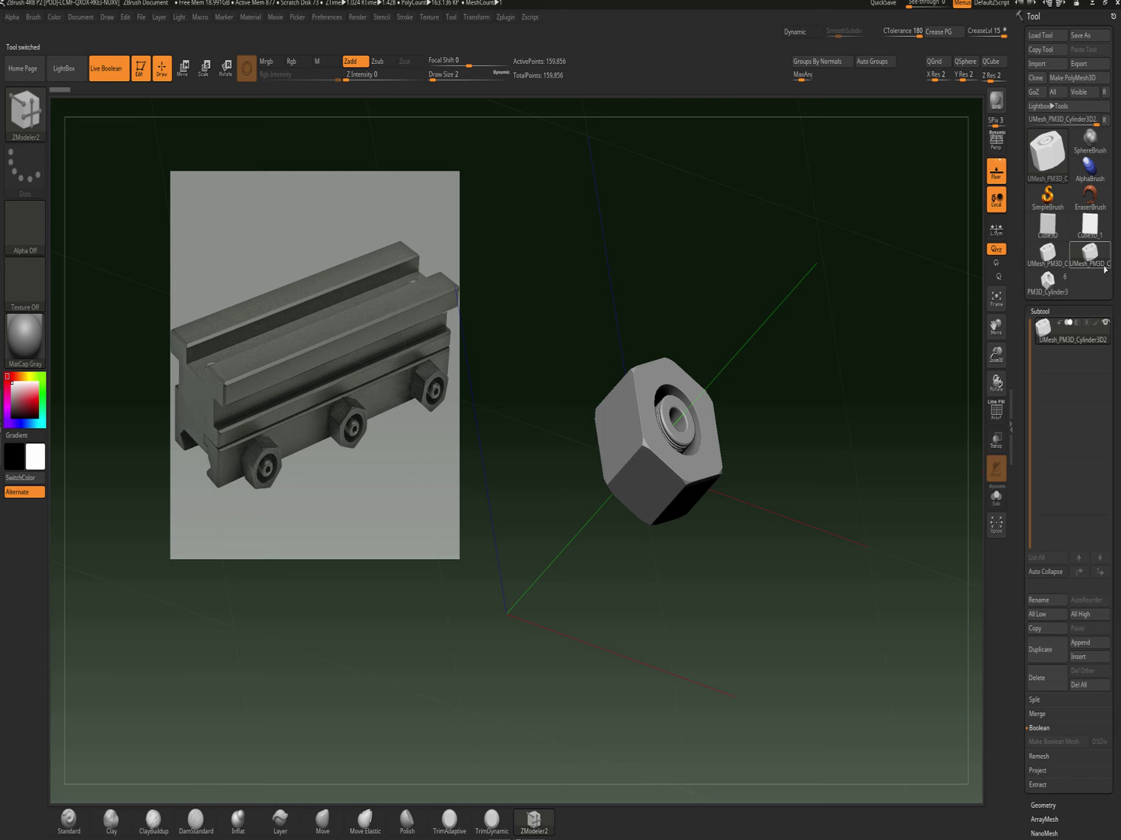
{"action": "left_click", "coordinate": [1047, 280]}
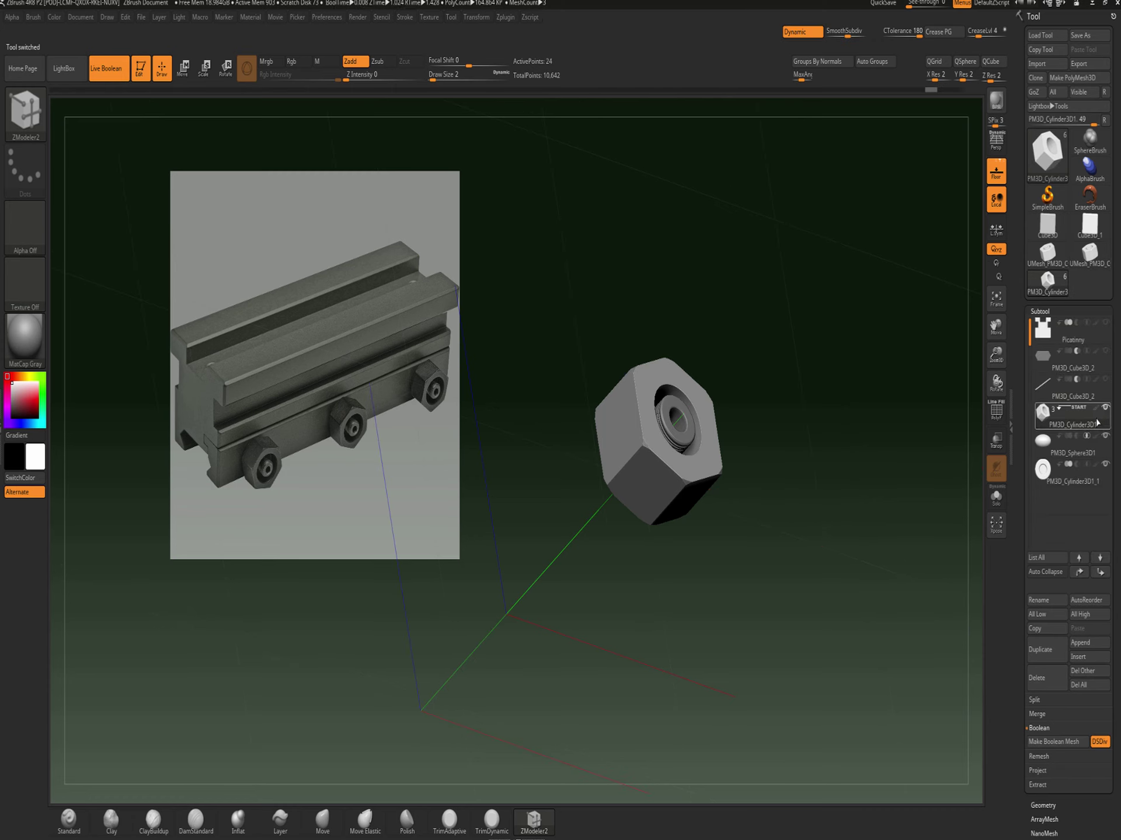
Hide the nut, sphere and bolt subtools, show the Picatinny rail and both PM3D_Cube3D_2 subtools, and select the Picatinny subtool
{"action": "mouse_move", "coordinate": [1103, 401]}
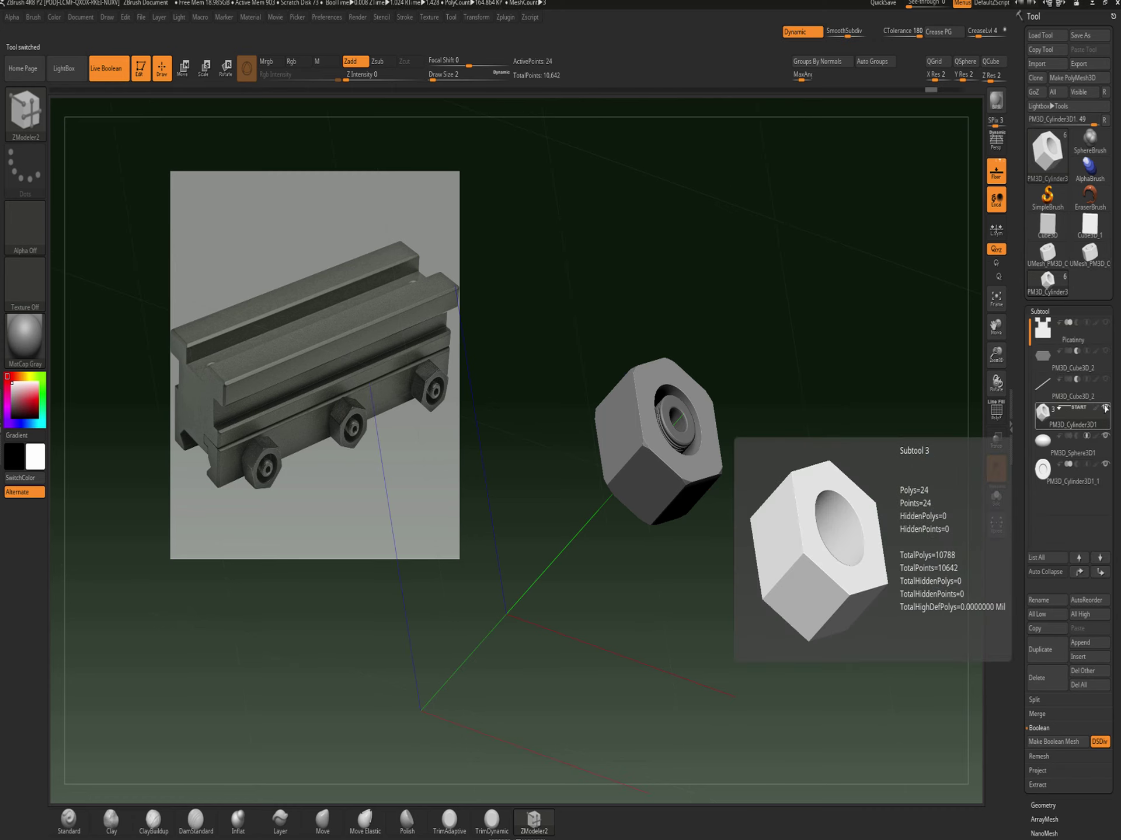
{"action": "left_click", "coordinate": [1105, 437]}
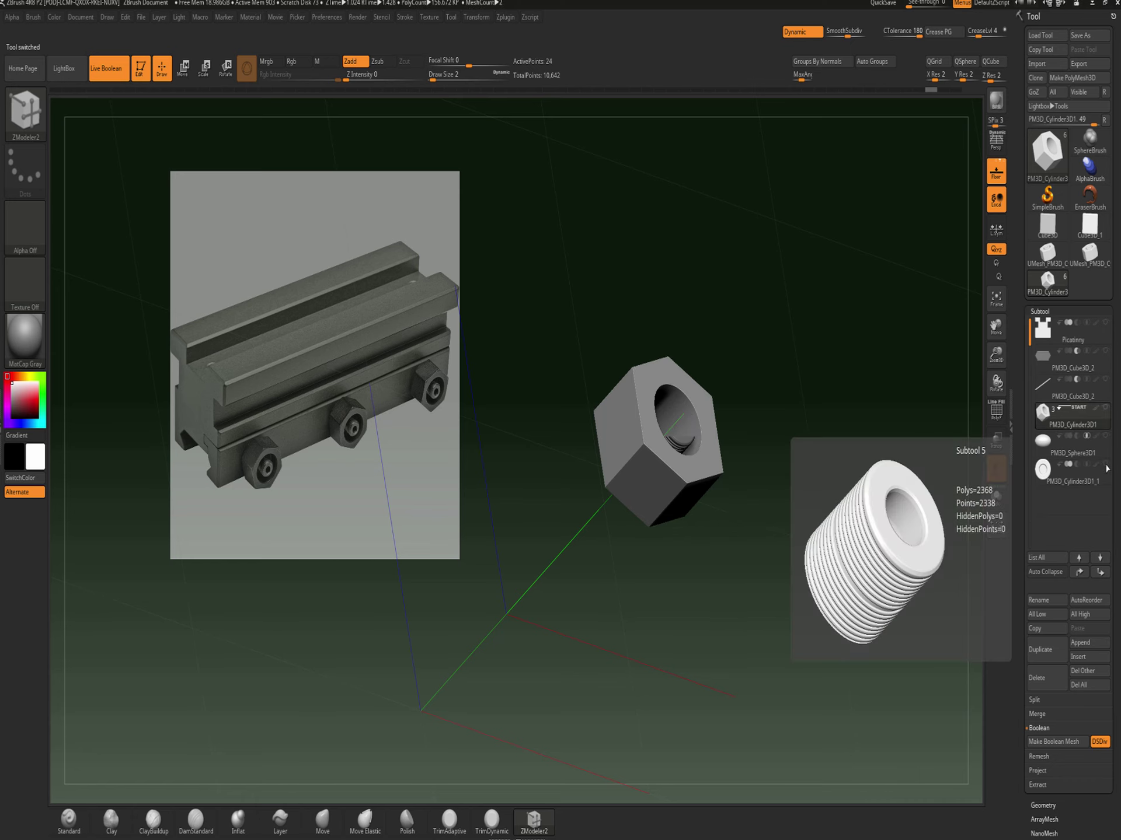
{"action": "left_click", "coordinate": [1104, 353]}
{"action": "left_click", "coordinate": [1105, 352]}
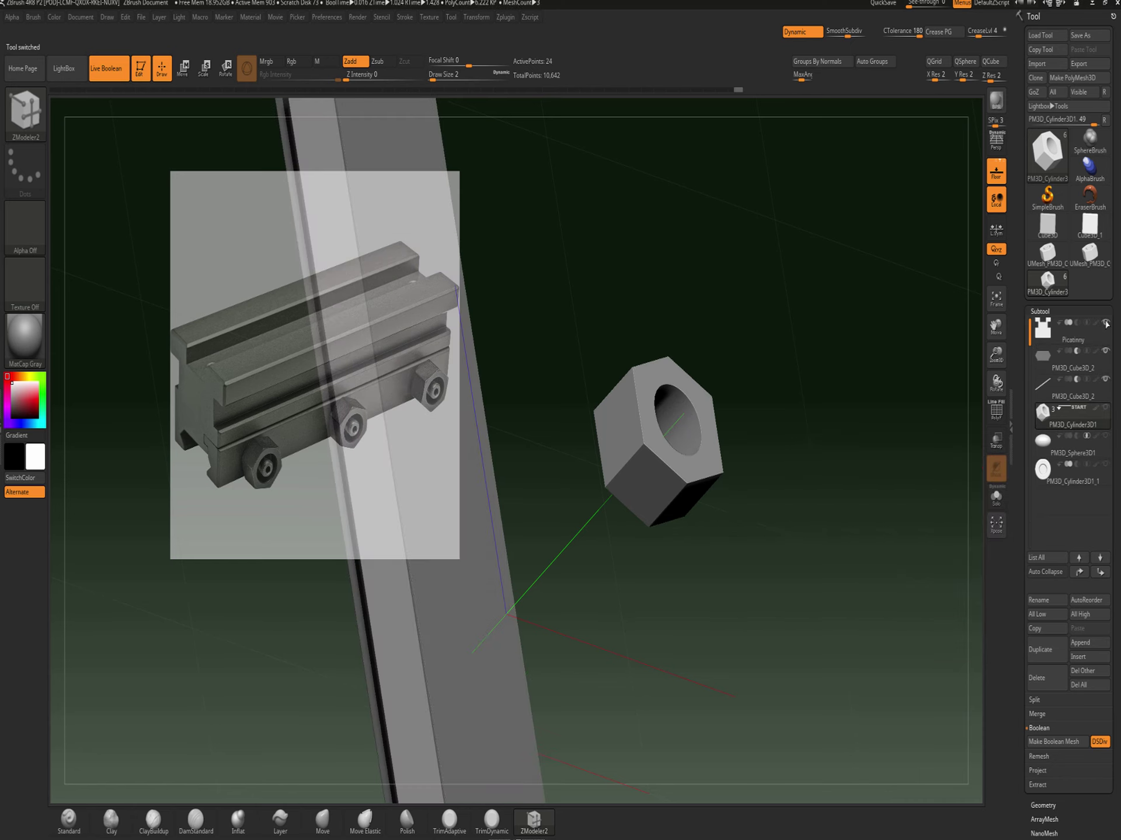
{"action": "left_click", "coordinate": [1105, 323]}
{"action": "left_click", "coordinate": [1068, 465]}
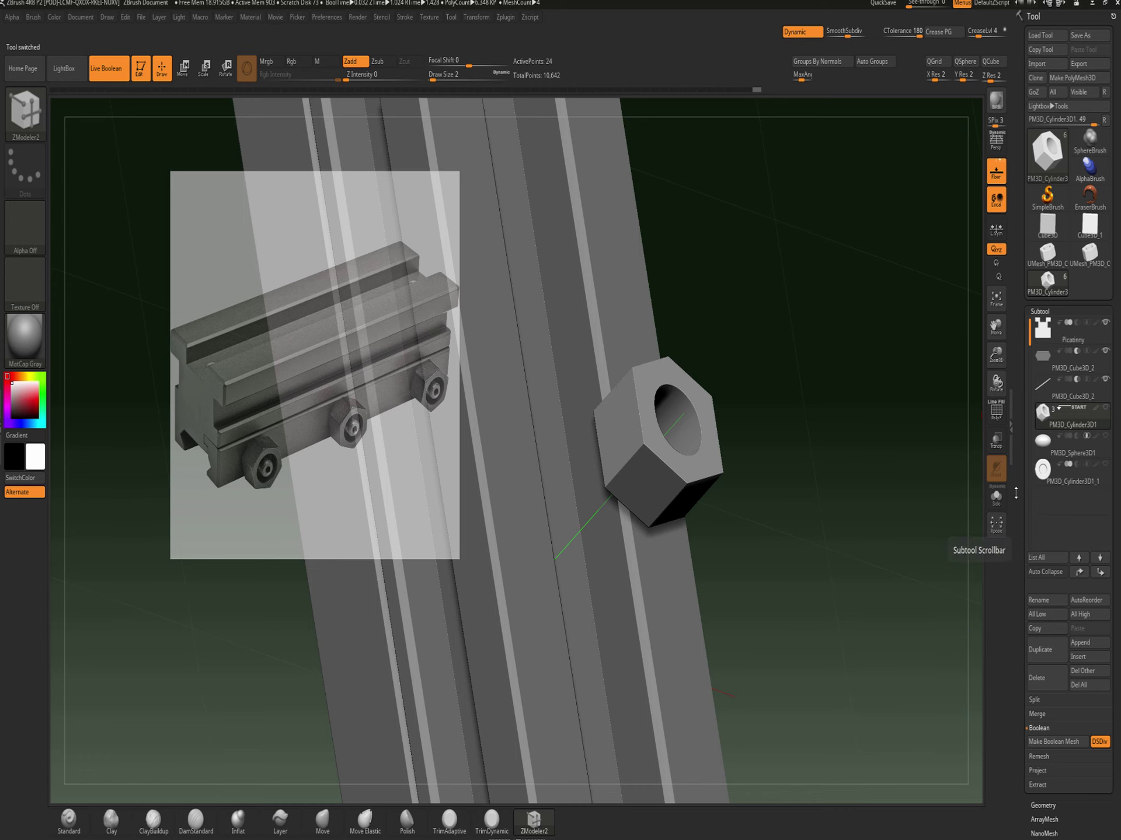
{"action": "left_click", "coordinate": [1079, 338]}
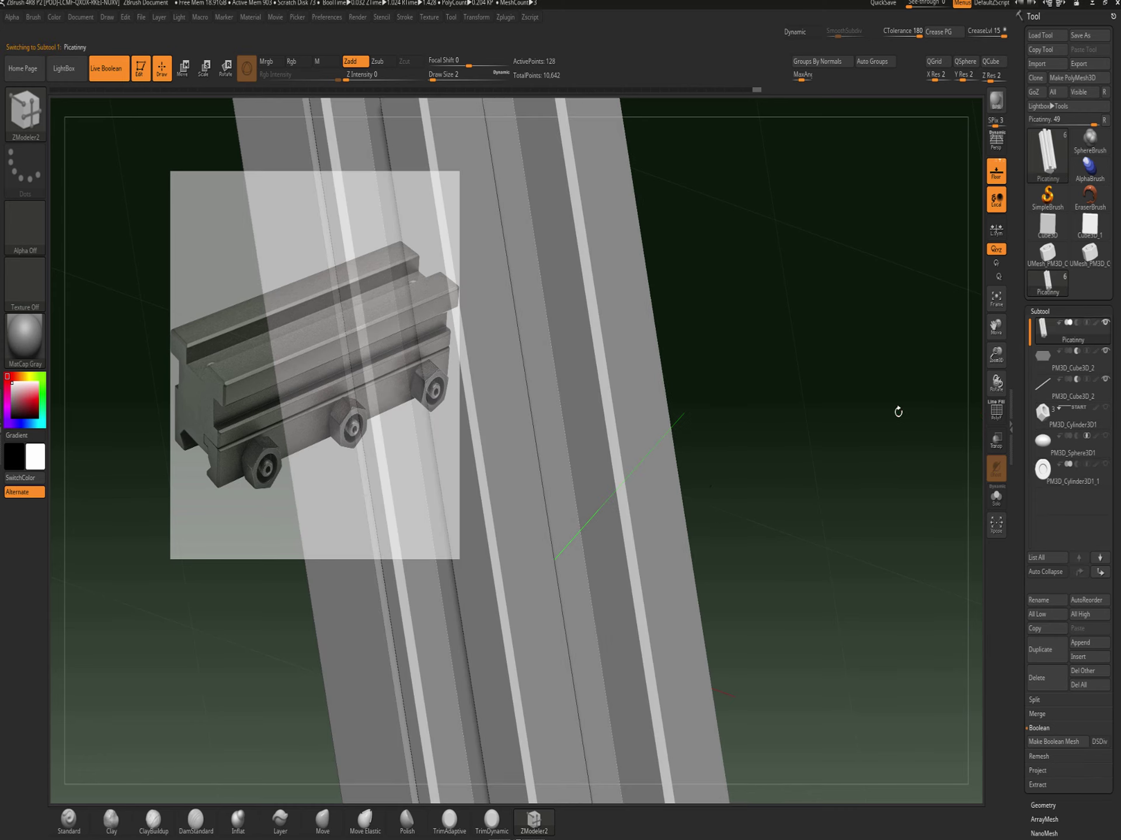
{"action": "left_click_drag", "start_coordinate": [845, 425], "coordinate": [701, 356], "text": "alt"}
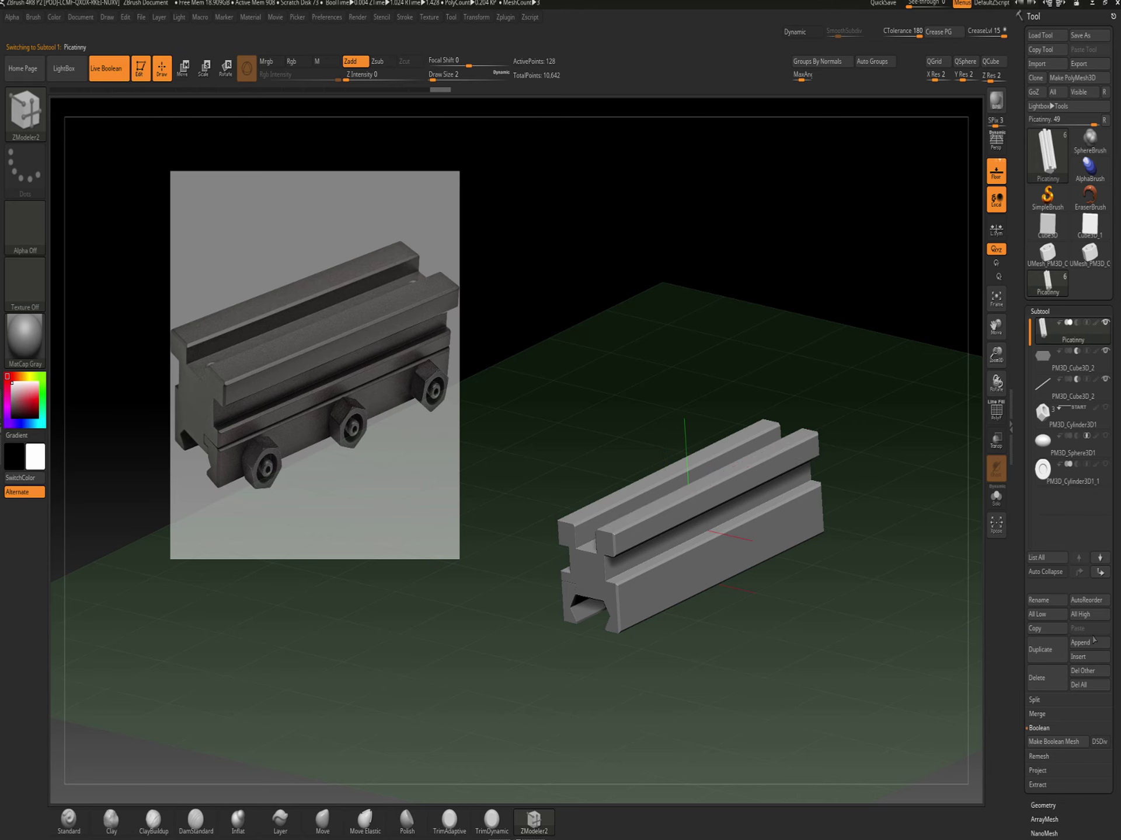
Append the boolean nut mesh UMesh_PM3D_Cylinder3D to the rail's subtools and select it
{"action": "left_click", "coordinate": [1090, 643]}
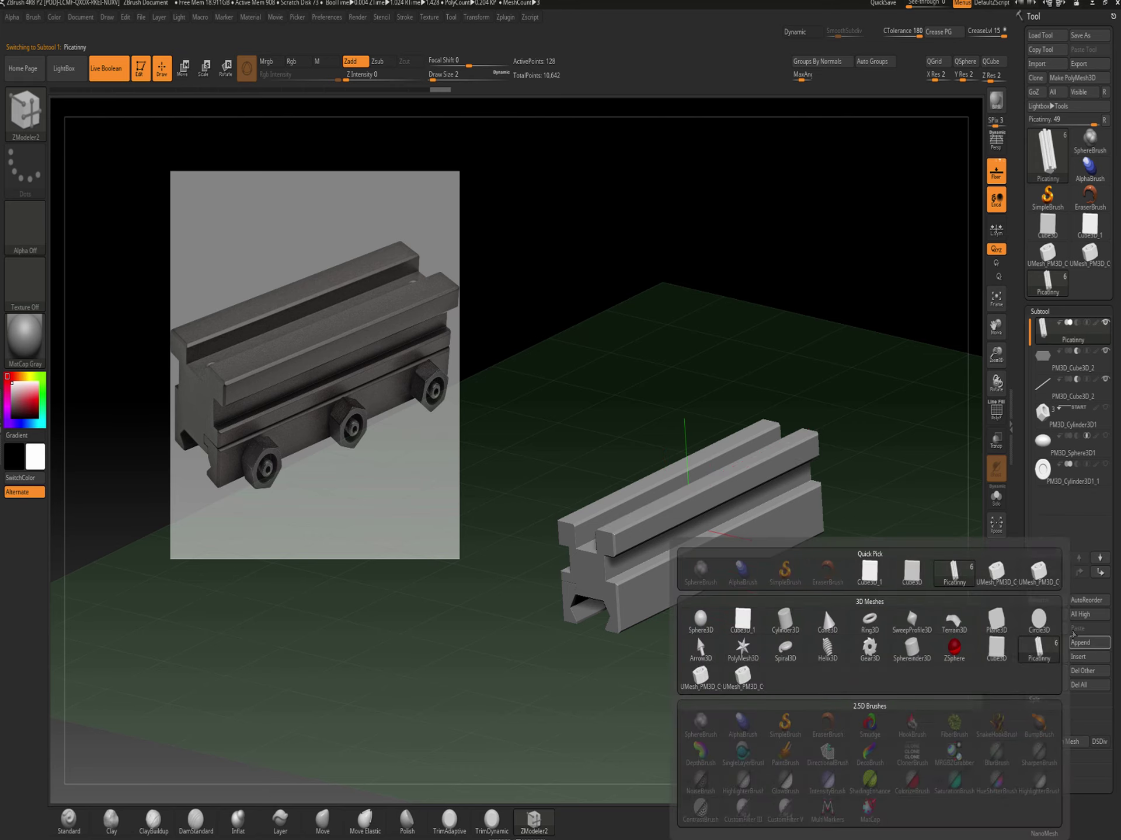
{"action": "left_click", "coordinate": [1088, 643]}
{"action": "left_click", "coordinate": [1037, 575]}
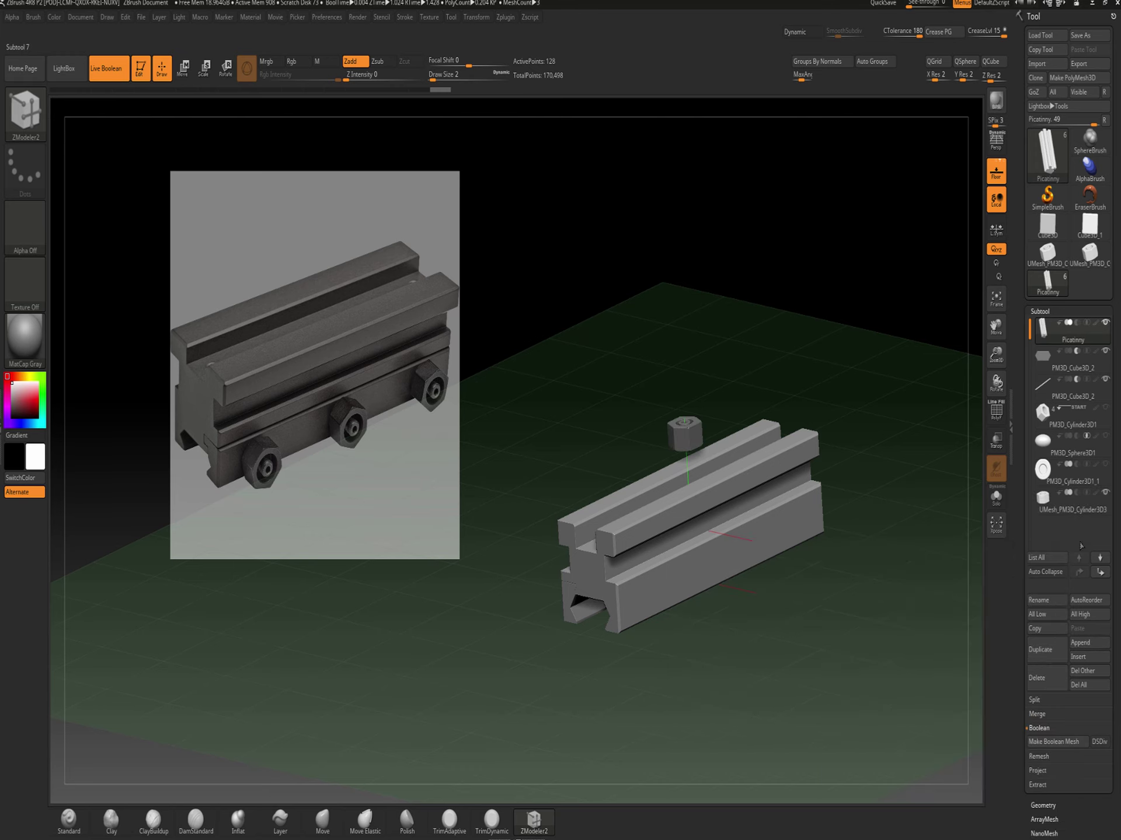
{"action": "left_click", "coordinate": [1074, 512]}
Centre the Move gizmo on the appended nut and rotate the nut 90 degrees clockwise in the rail's end view
{"action": "left_click_drag", "start_coordinate": [763, 357], "coordinate": [778, 331]}
{"action": "key", "text": "b"}
{"action": "key", "text": "z"}
{"action": "key", "text": "m"}
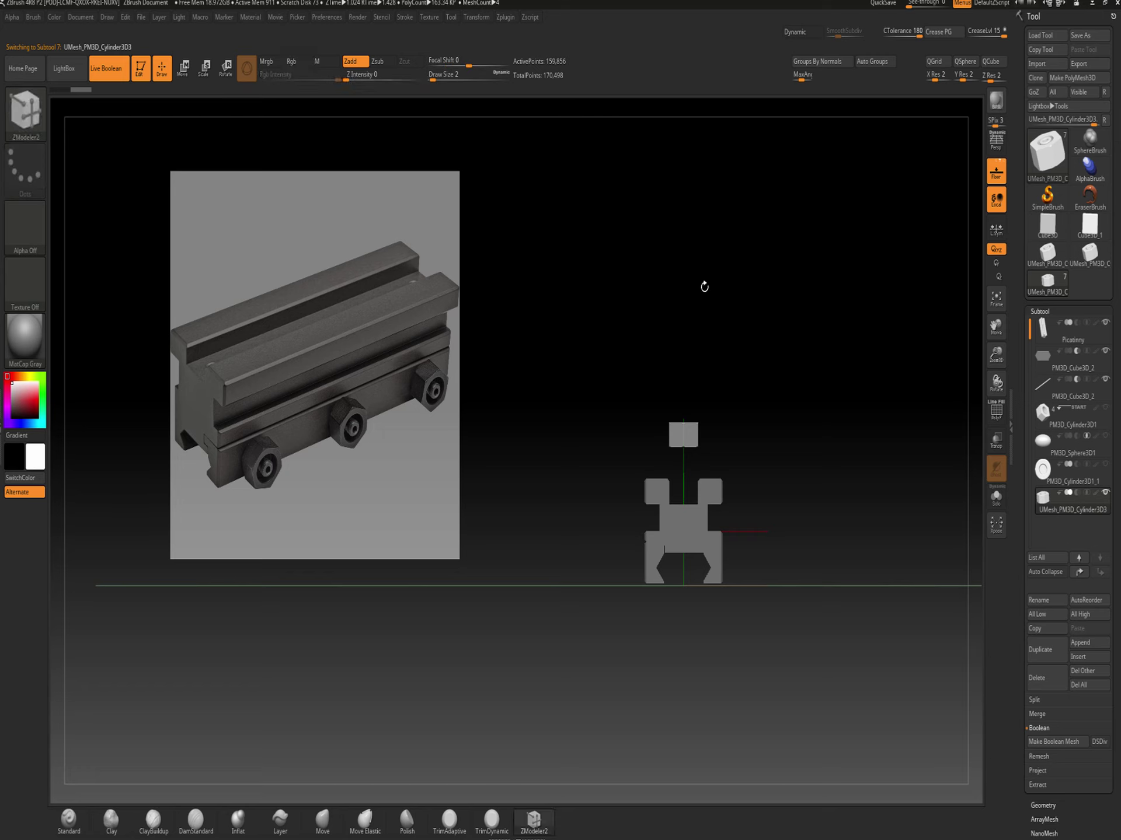
{"action": "key", "text": "w"}
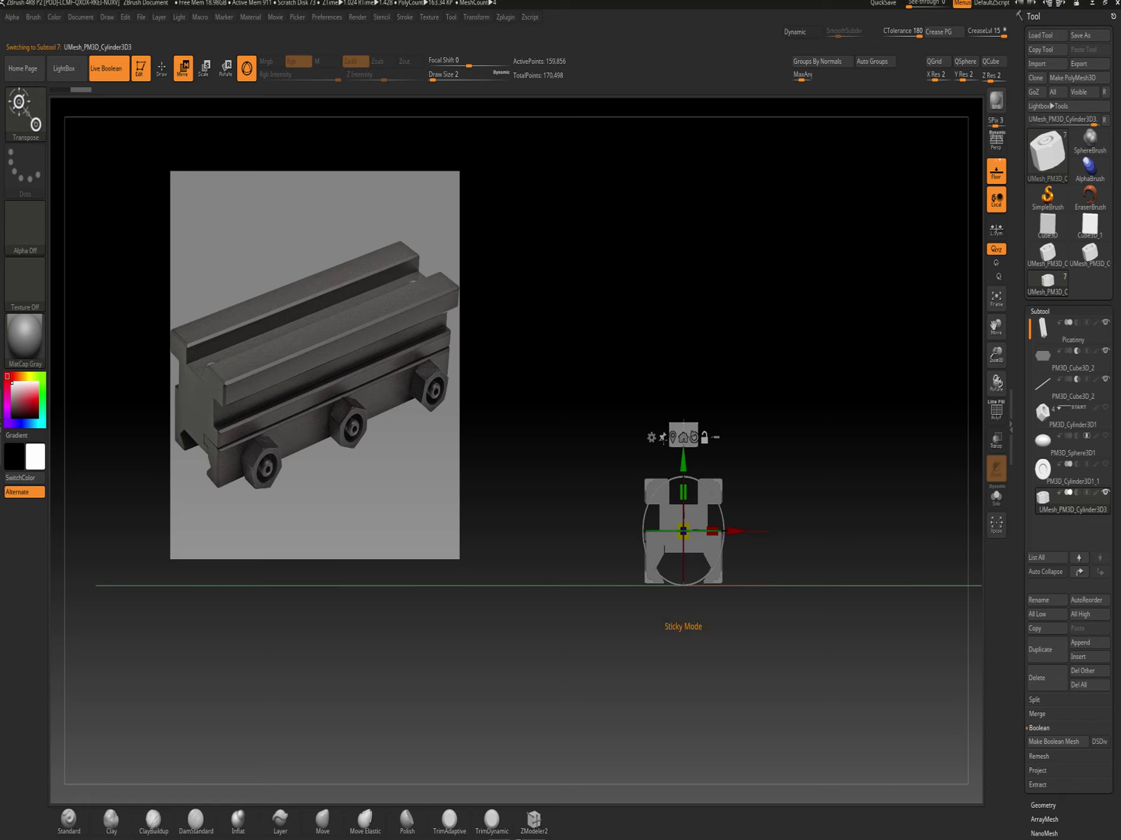
{"action": "left_click", "coordinate": [673, 437]}
{"action": "left_click", "coordinate": [694, 340]}
{"action": "left_click", "coordinate": [707, 340]}
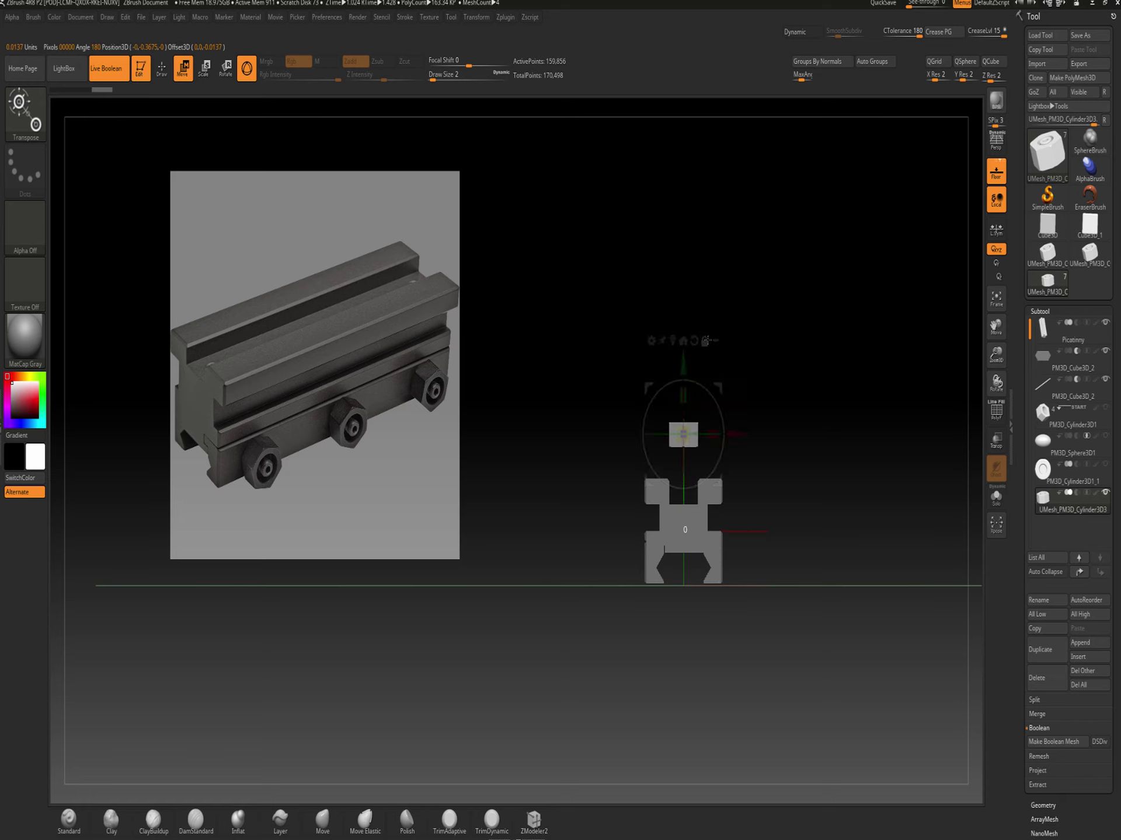
{"action": "left_click_drag", "start_coordinate": [722, 421], "coordinate": [767, 510]}
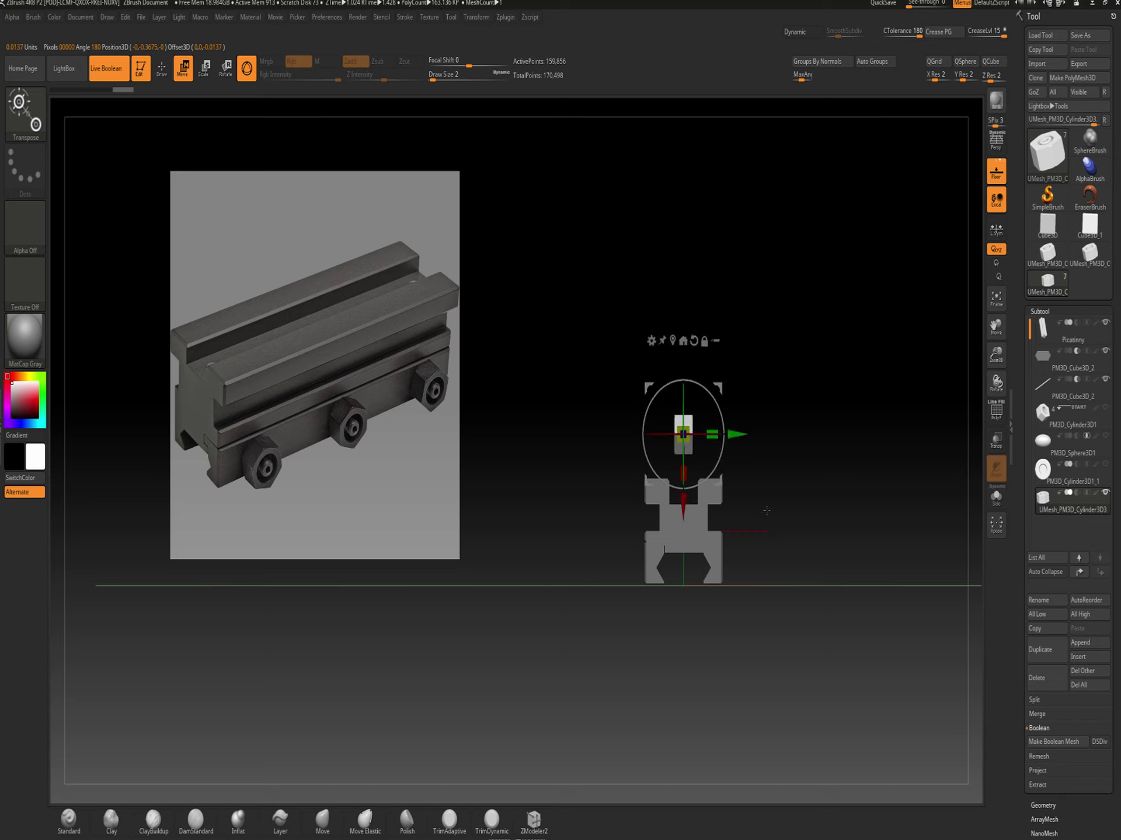
Move the nut against the rail's lower side face and slide it along the rail to near one end, matching the reference
{"action": "right_click_drag", "start_coordinate": [835, 401], "coordinate": [817, 525], "text": "ctrl"}
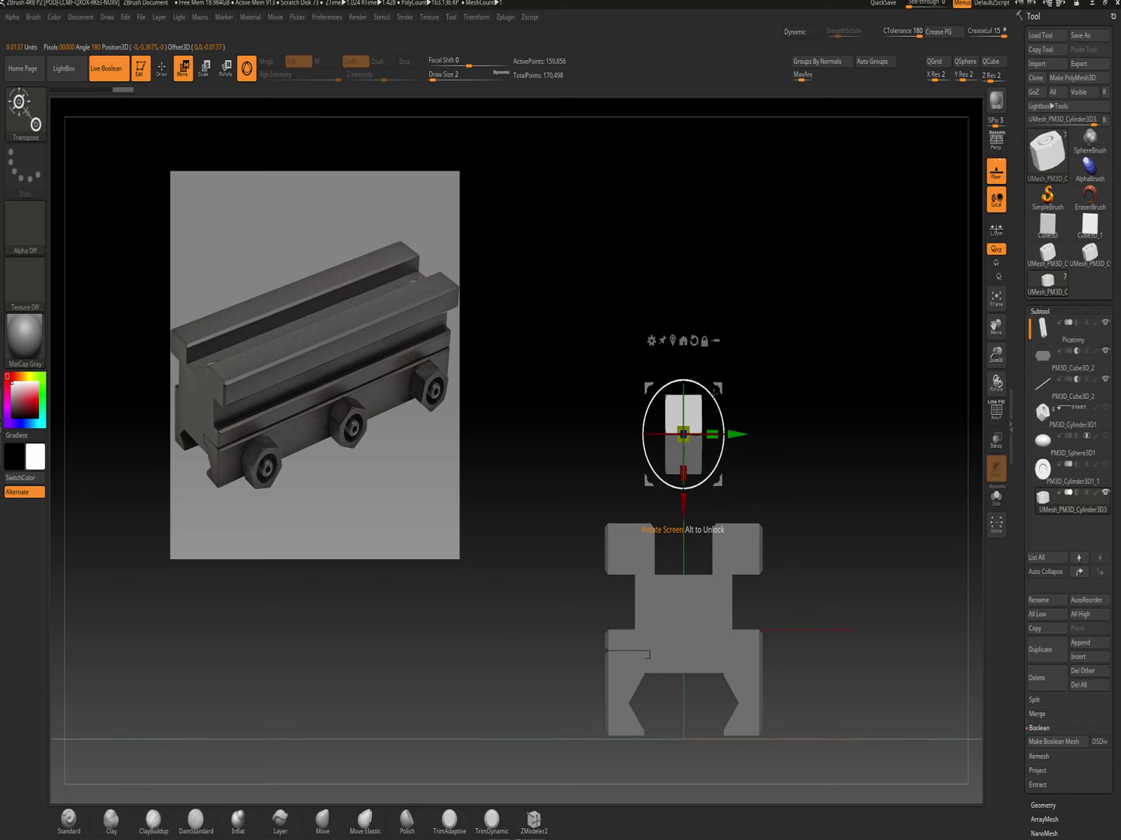
{"action": "left_click_drag", "start_coordinate": [722, 387], "coordinate": [822, 640]}
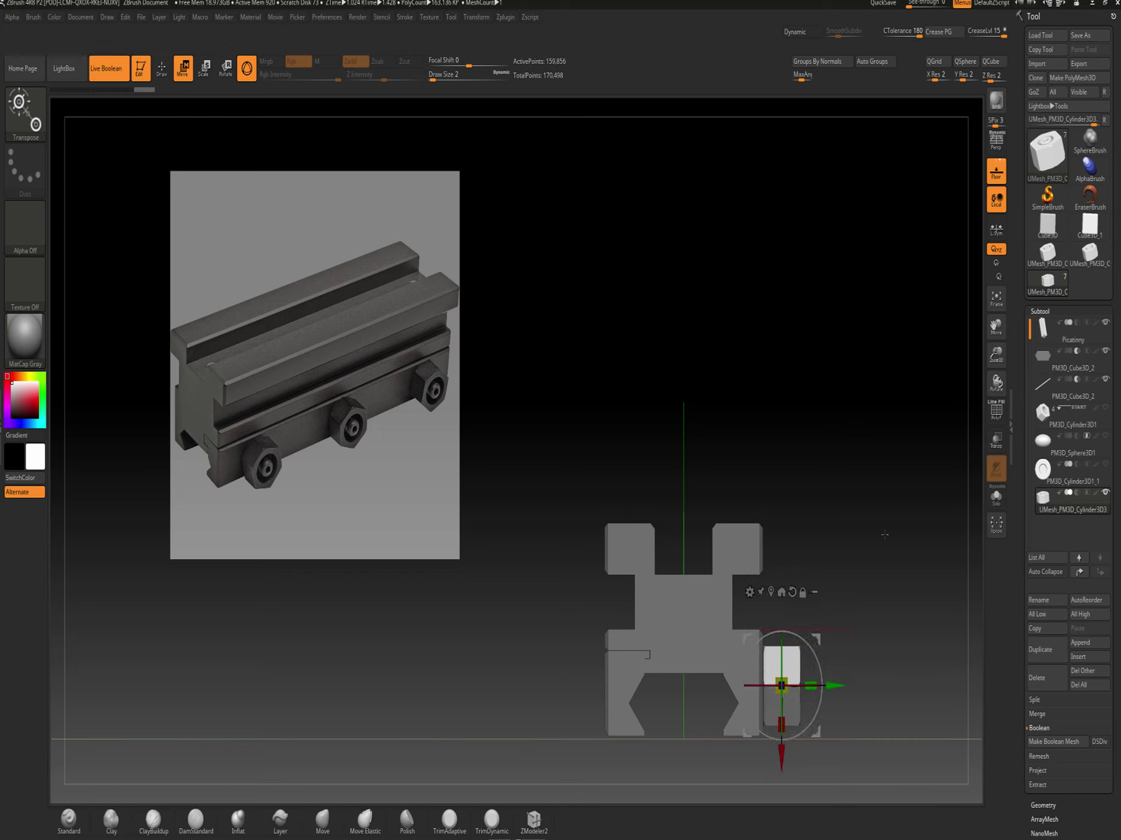
{"action": "left_click_drag", "start_coordinate": [881, 530], "coordinate": [778, 315]}
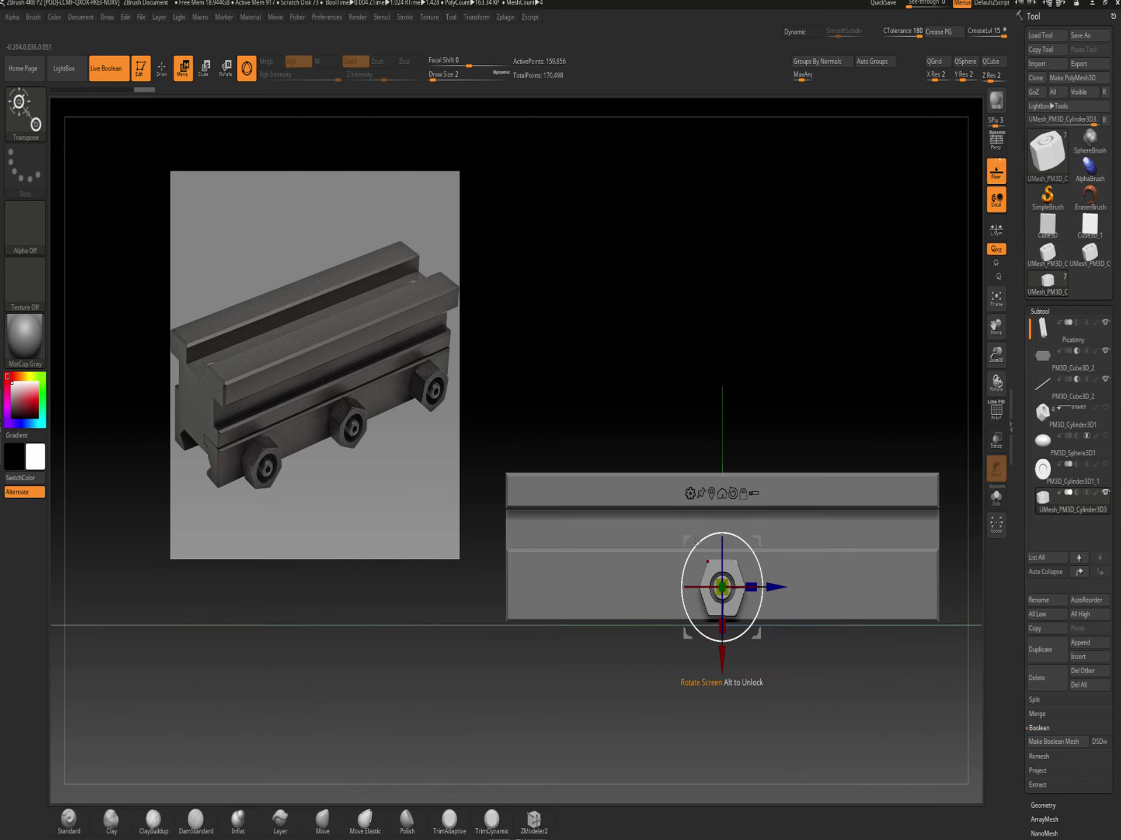
{"action": "left_click_drag", "start_coordinate": [770, 586], "coordinate": [622, 587]}
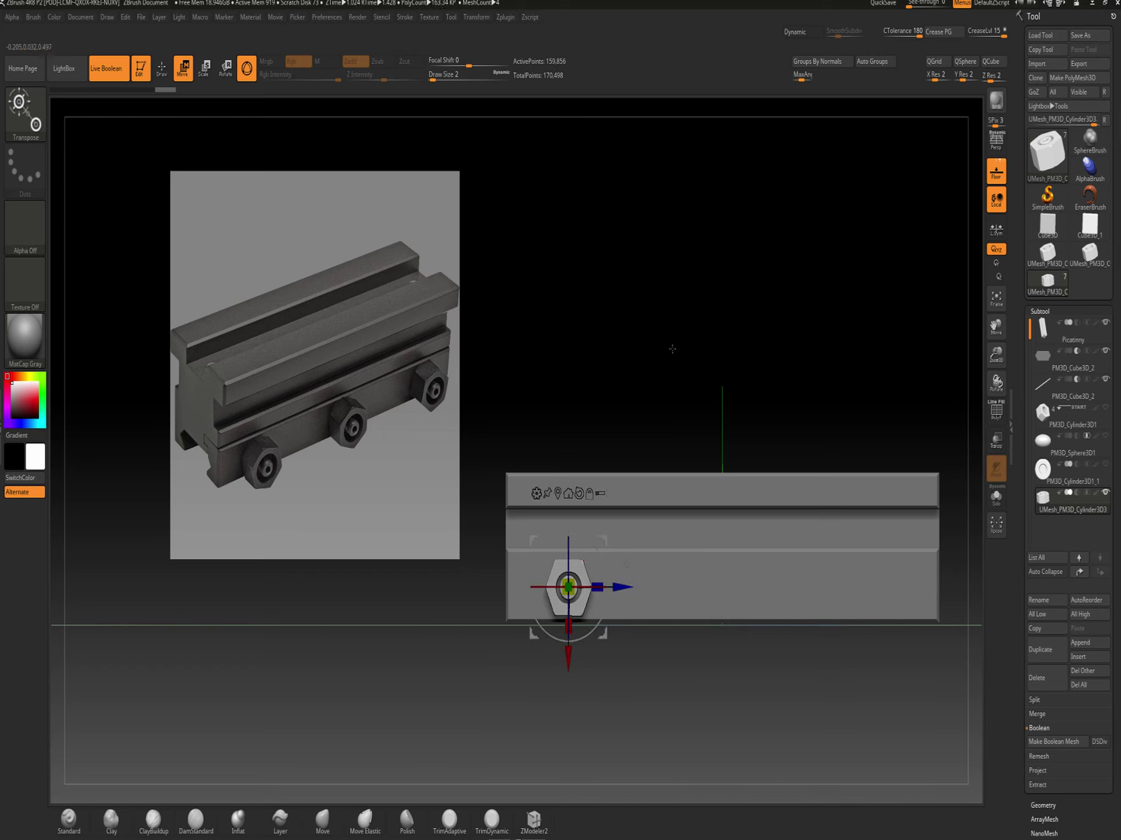
{"action": "left_click_drag", "start_coordinate": [672, 349], "coordinate": [825, 688]}
Return to Draw mode and turn on Array Mesh with its Transpose option for the nut
{"action": "left_click", "coordinate": [162, 68]}
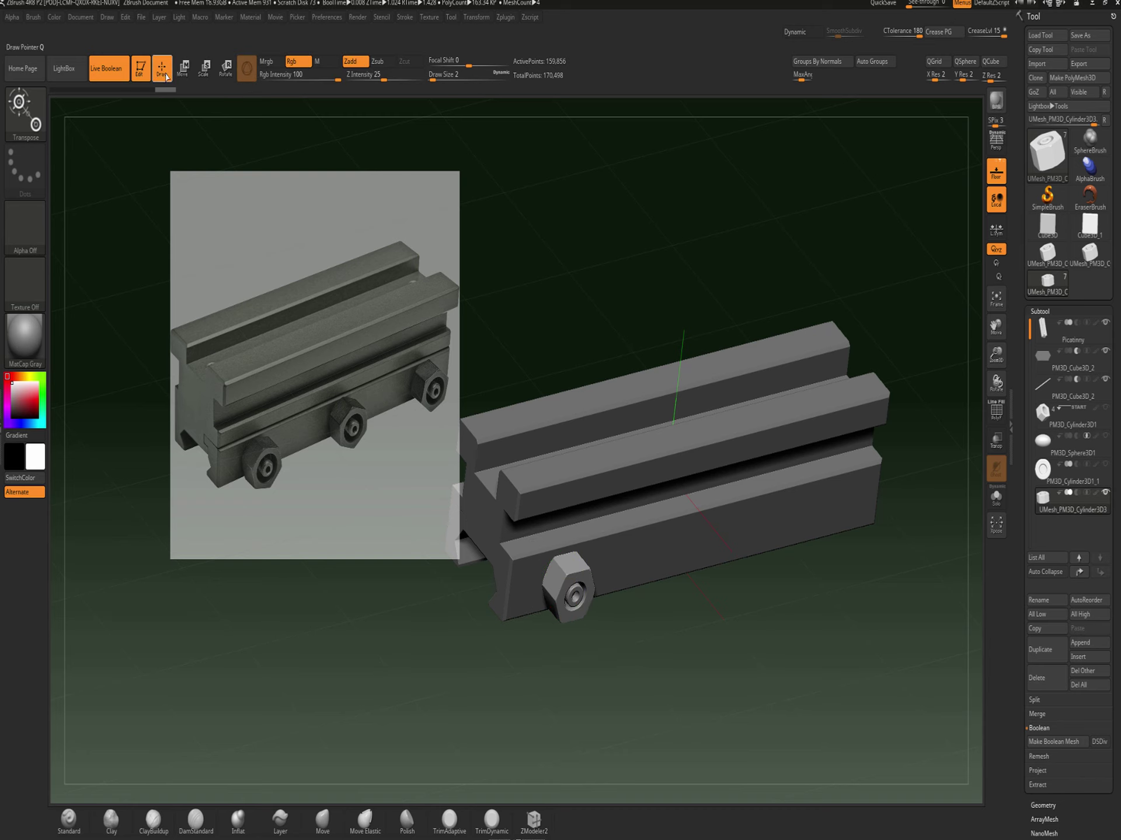
{"action": "mouse_move", "coordinate": [761, 668]}
{"action": "left_mouse_down"}
{"action": "mouse_move", "coordinate": [777, 683]}
{"action": "mouse_move", "coordinate": [758, 644]}
{"action": "left_mouse_up"}
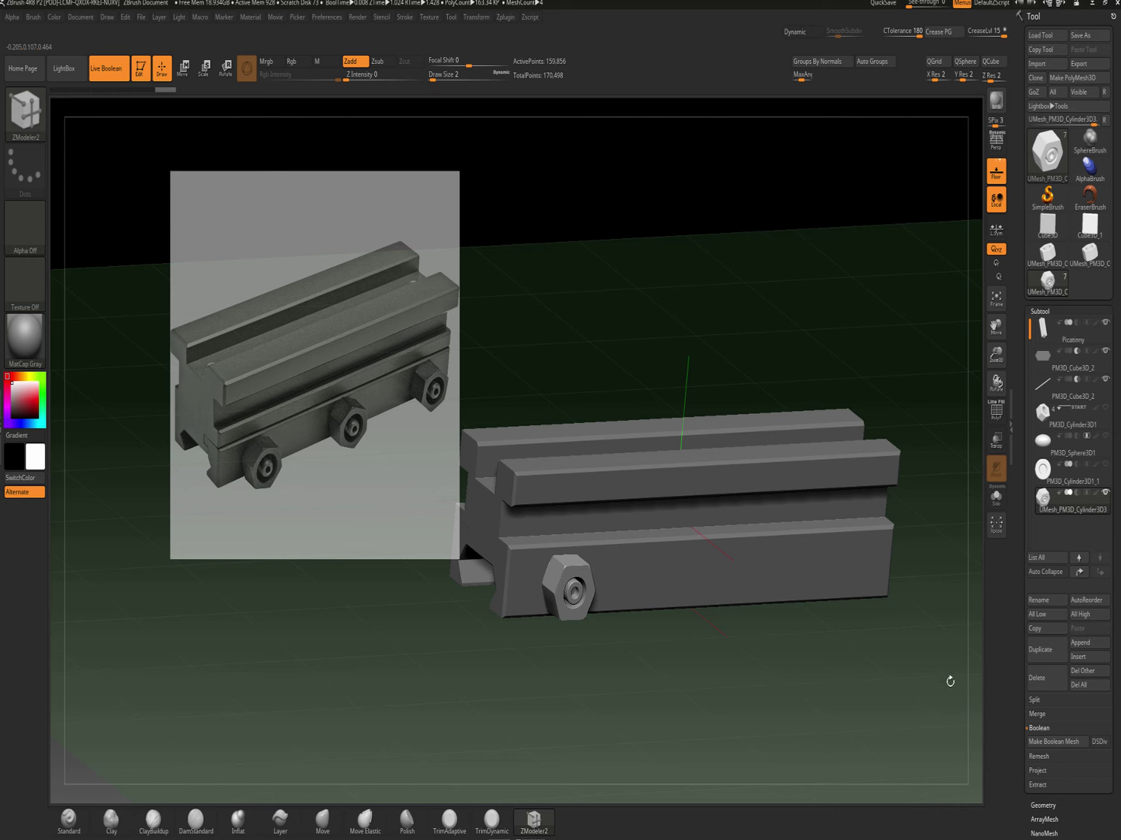
{"action": "left_click", "coordinate": [1037, 804]}
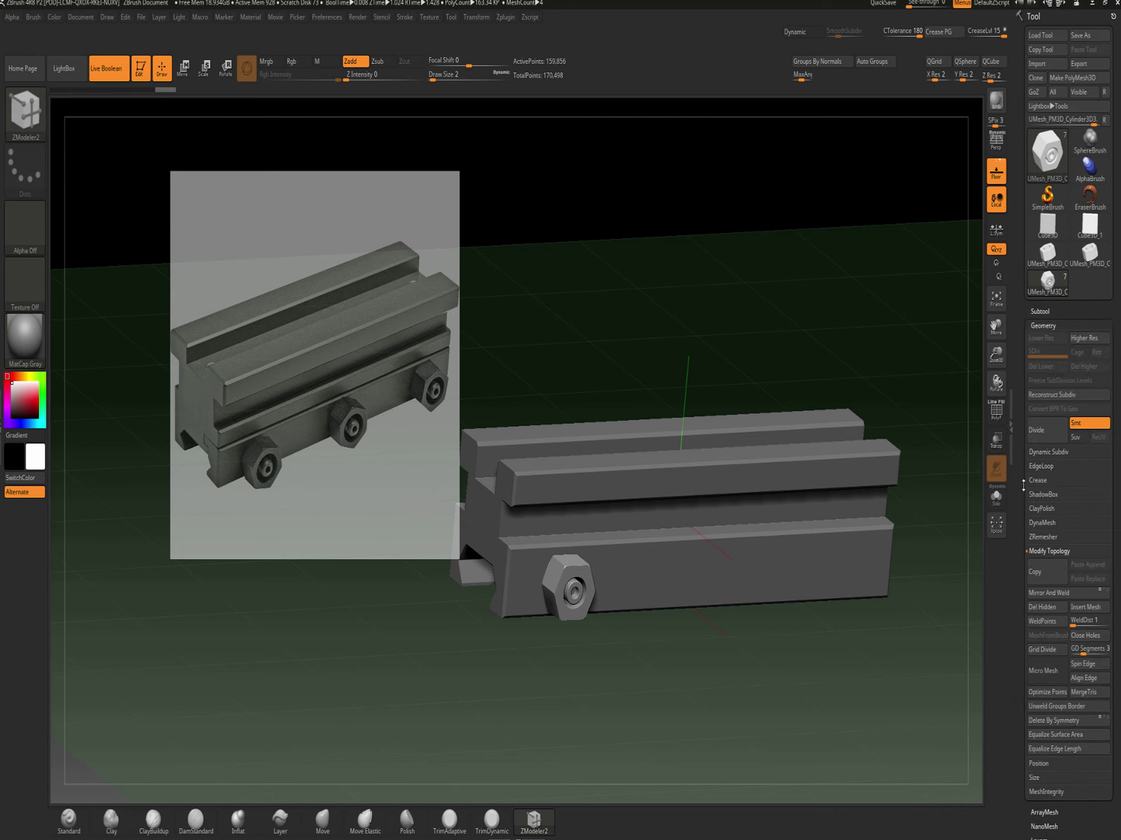
{"action": "left_click", "coordinate": [1037, 812]}
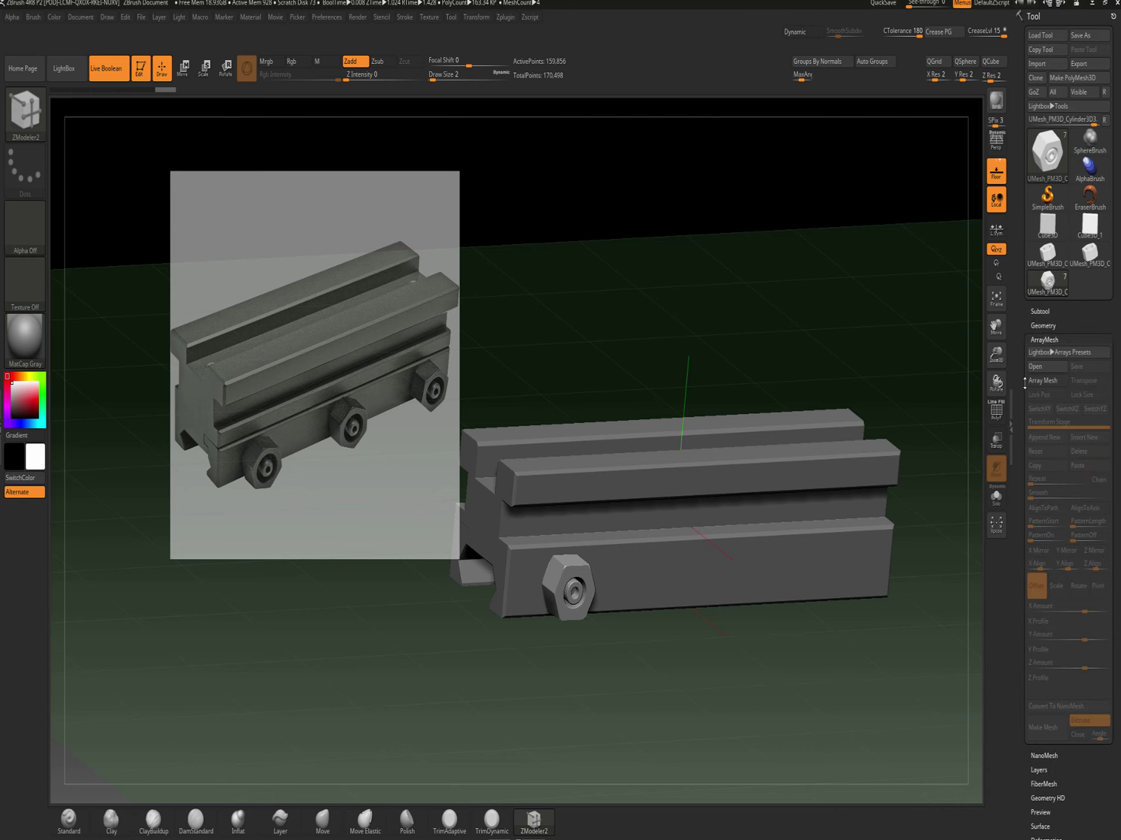
{"action": "left_click", "coordinate": [1042, 383]}
{"action": "left_click", "coordinate": [1085, 387]}
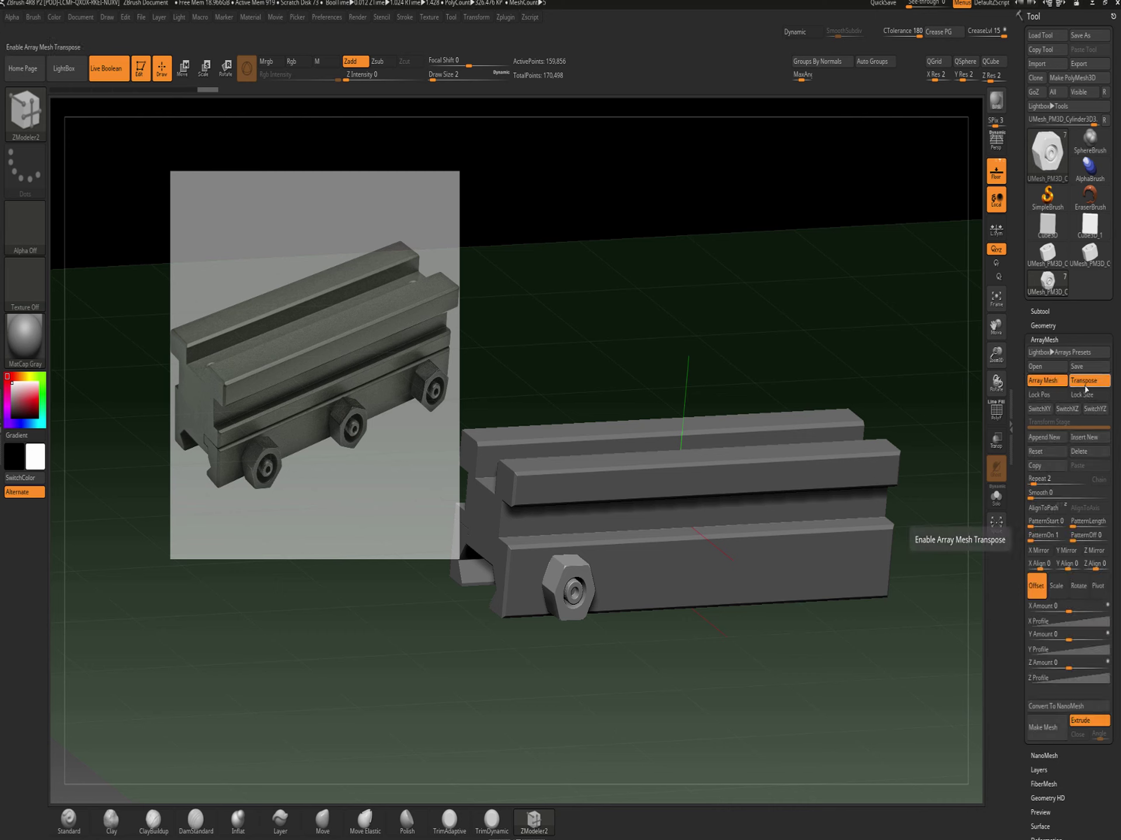
Switch to Move mode and offset the nut's array copy along the rail's side face with a Z Amount of about -11.85
{"action": "left_click", "coordinate": [182, 67]}
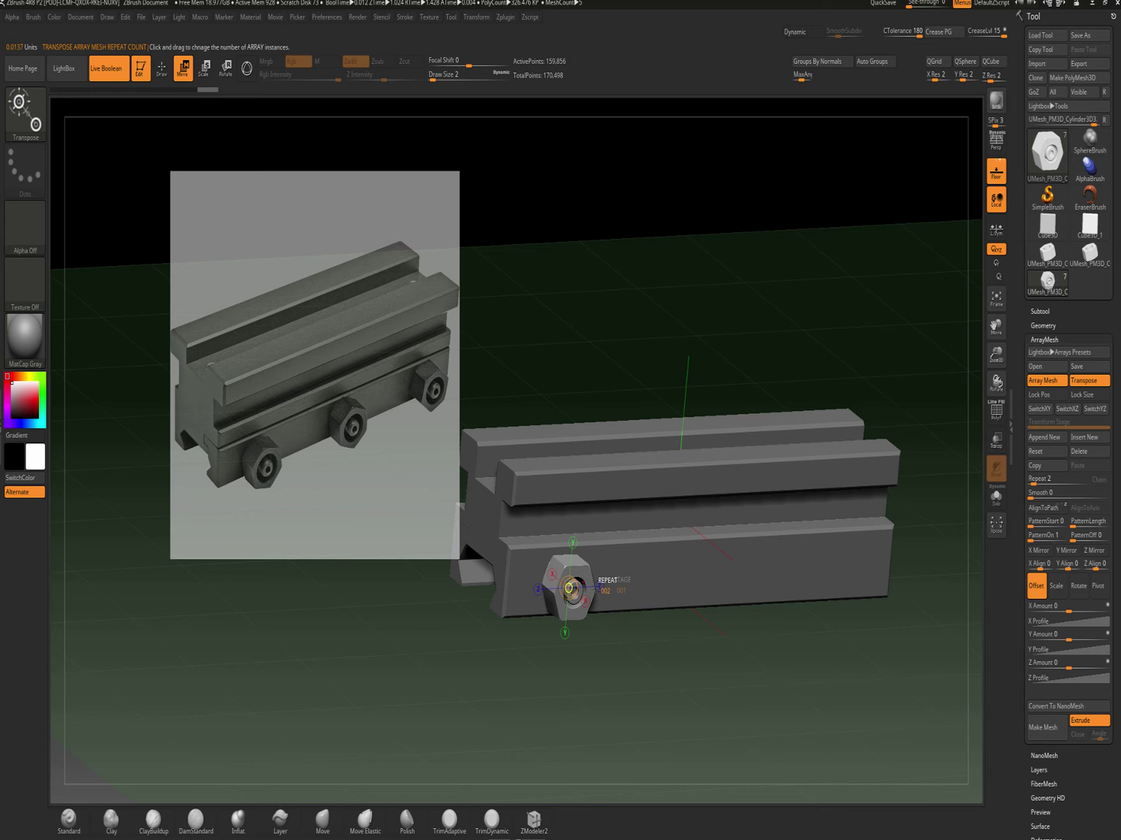
{"action": "left_click", "coordinate": [538, 589]}
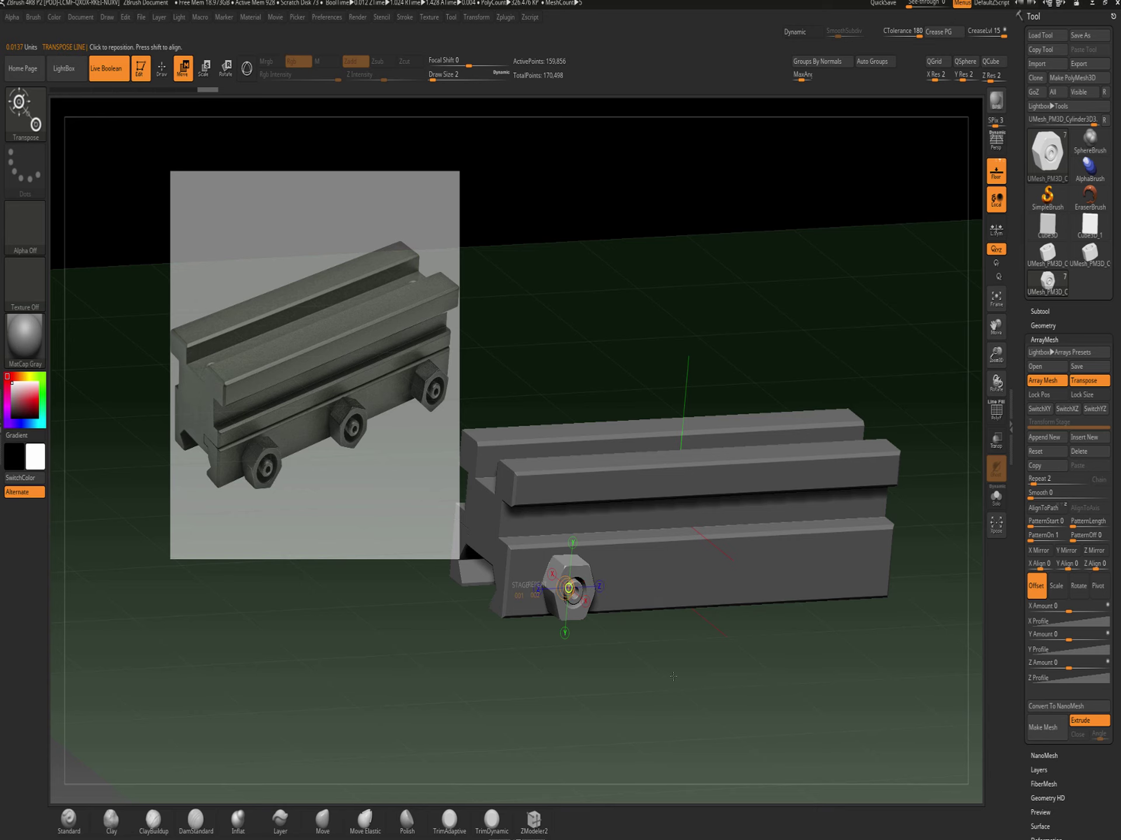
{"action": "left_click_drag", "start_coordinate": [673, 676], "coordinate": [666, 674], "text": "shift"}
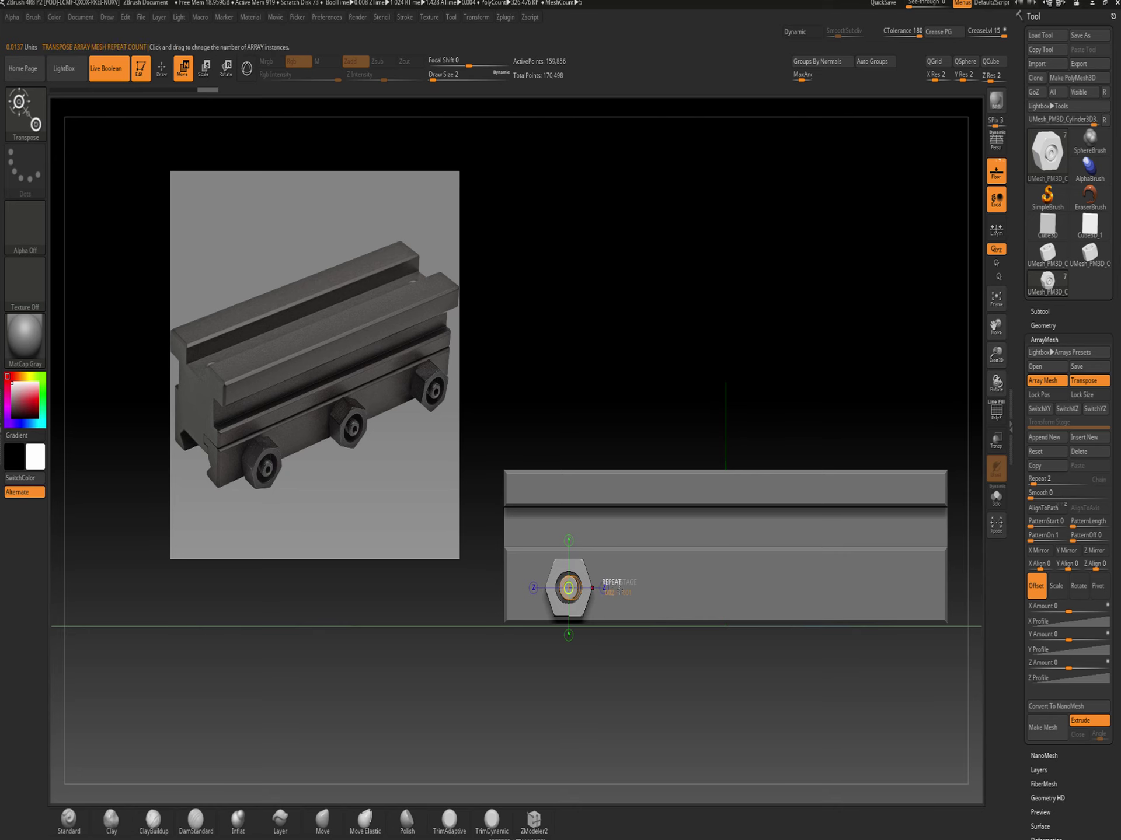
{"action": "left_click_drag", "start_coordinate": [600, 438], "coordinate": [758, 580], "text": "alt"}
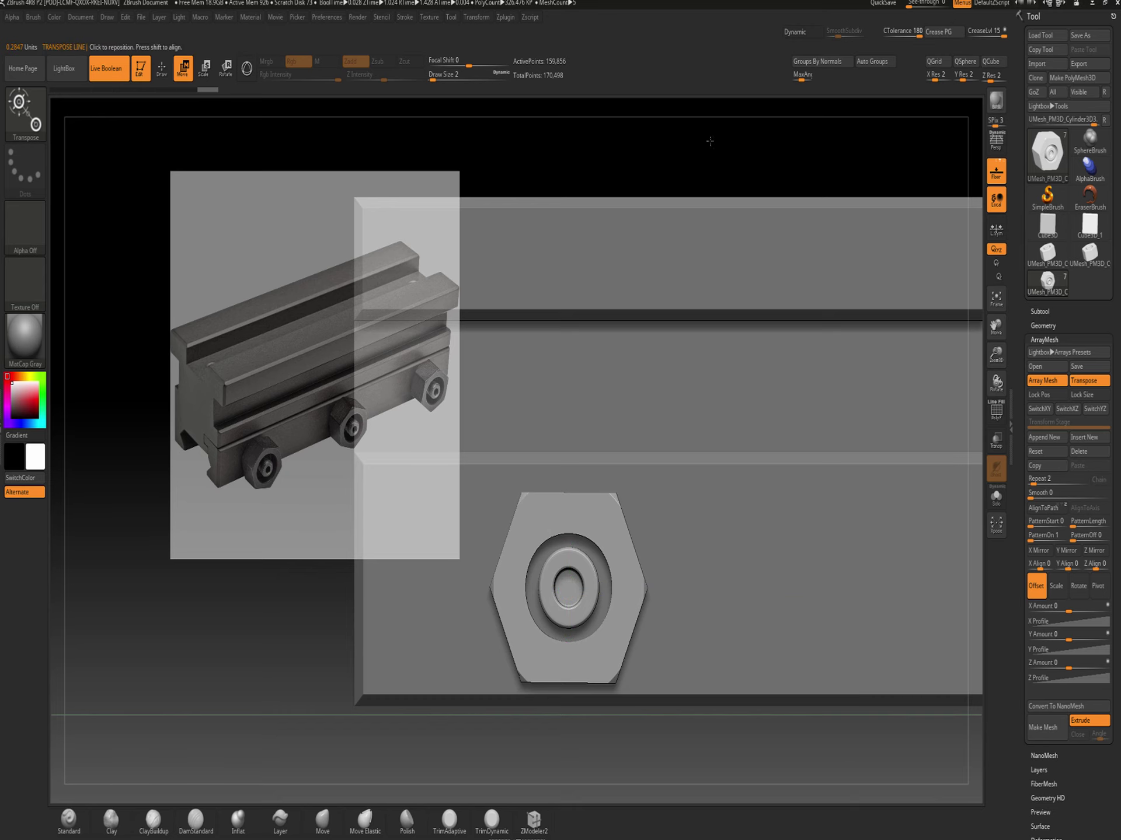
{"action": "left_click_drag", "start_coordinate": [710, 143], "coordinate": [663, 333], "text": "alt"}
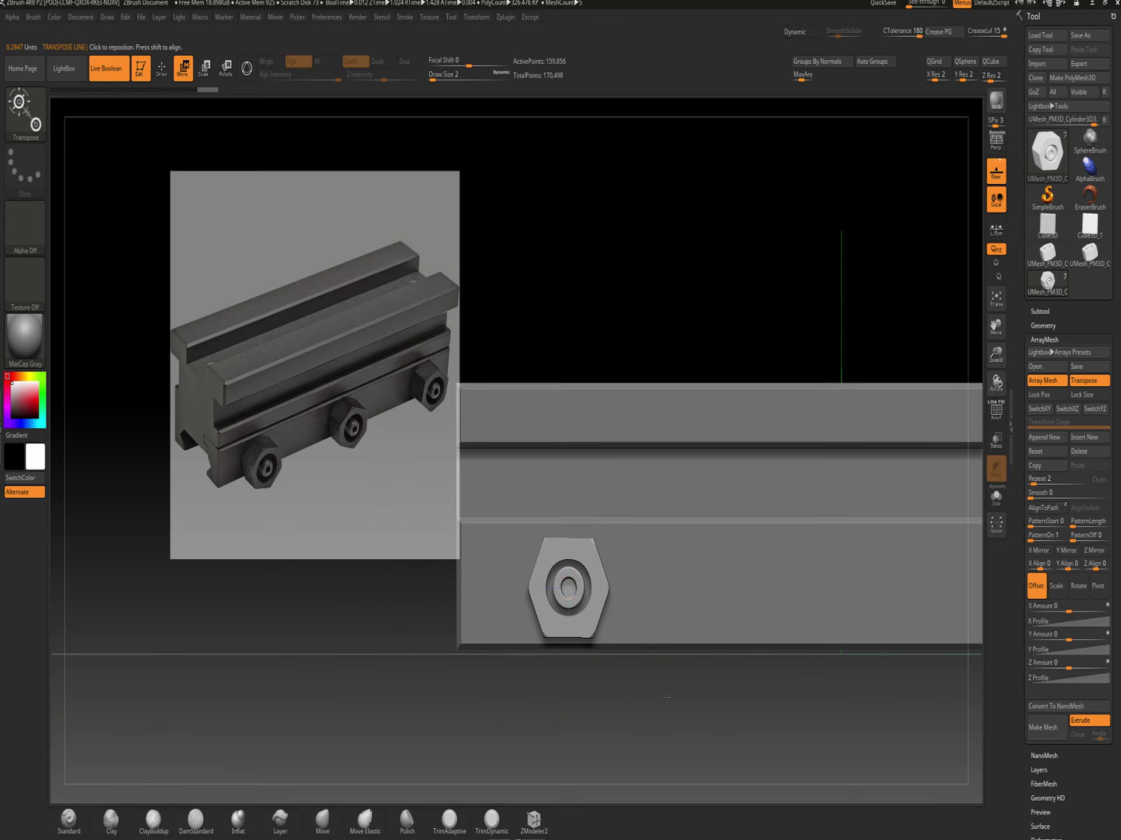
{"action": "left_click_drag", "start_coordinate": [667, 698], "coordinate": [962, 662], "text": "alt"}
{"action": "left_click", "coordinate": [602, 589]}
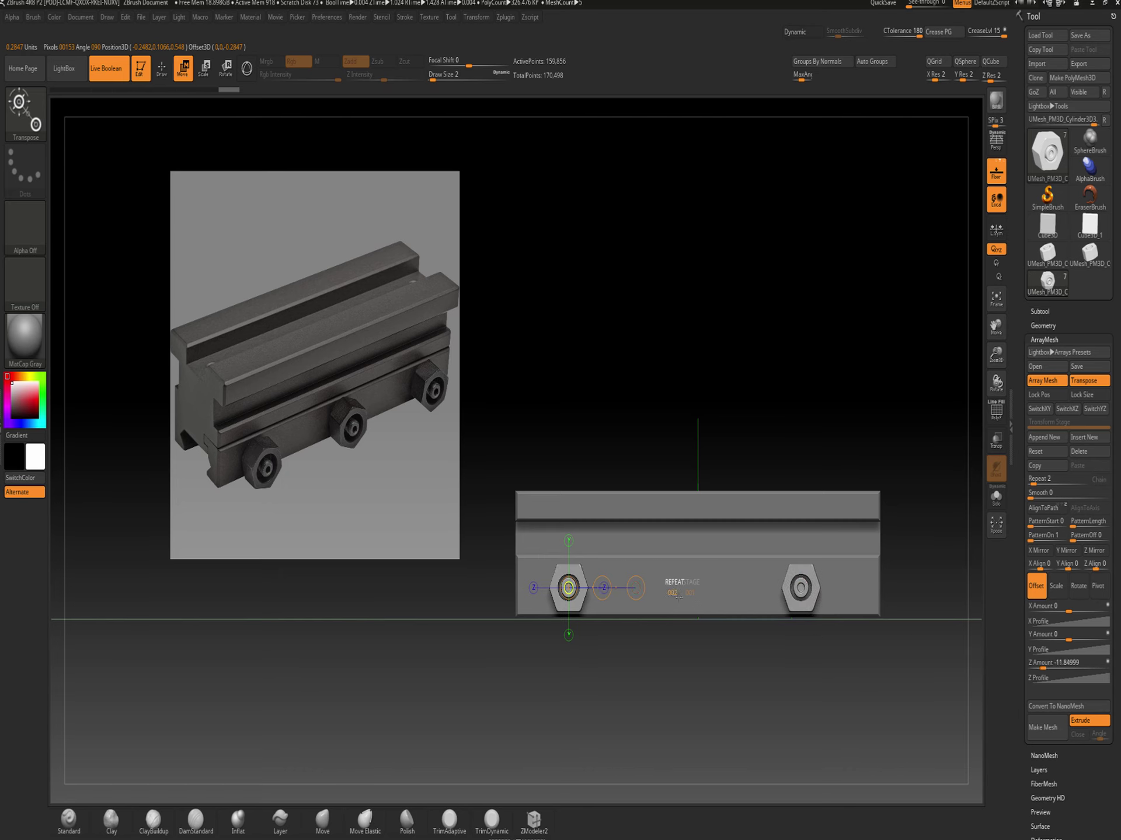
Raise the nut array's repeat count to 3 and tighten the spacing to a Z Amount of about -9.93, keeping the nuts on the rail
{"action": "left_click_drag", "start_coordinate": [679, 596], "coordinate": [690, 596]}
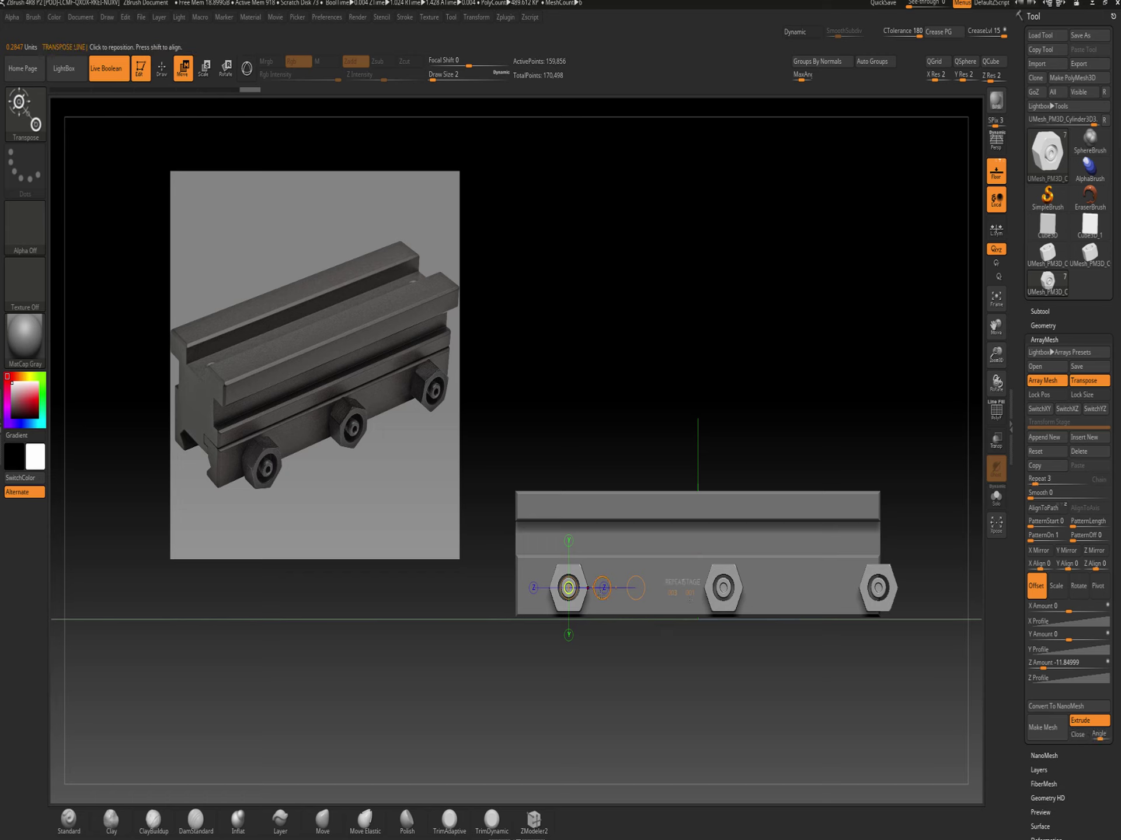
{"action": "mouse_move", "coordinate": [587, 588]}
{"action": "left_mouse_down"}
{"action": "mouse_move", "coordinate": [571, 599]}
{"action": "mouse_move", "coordinate": [602, 588]}
{"action": "left_mouse_up"}
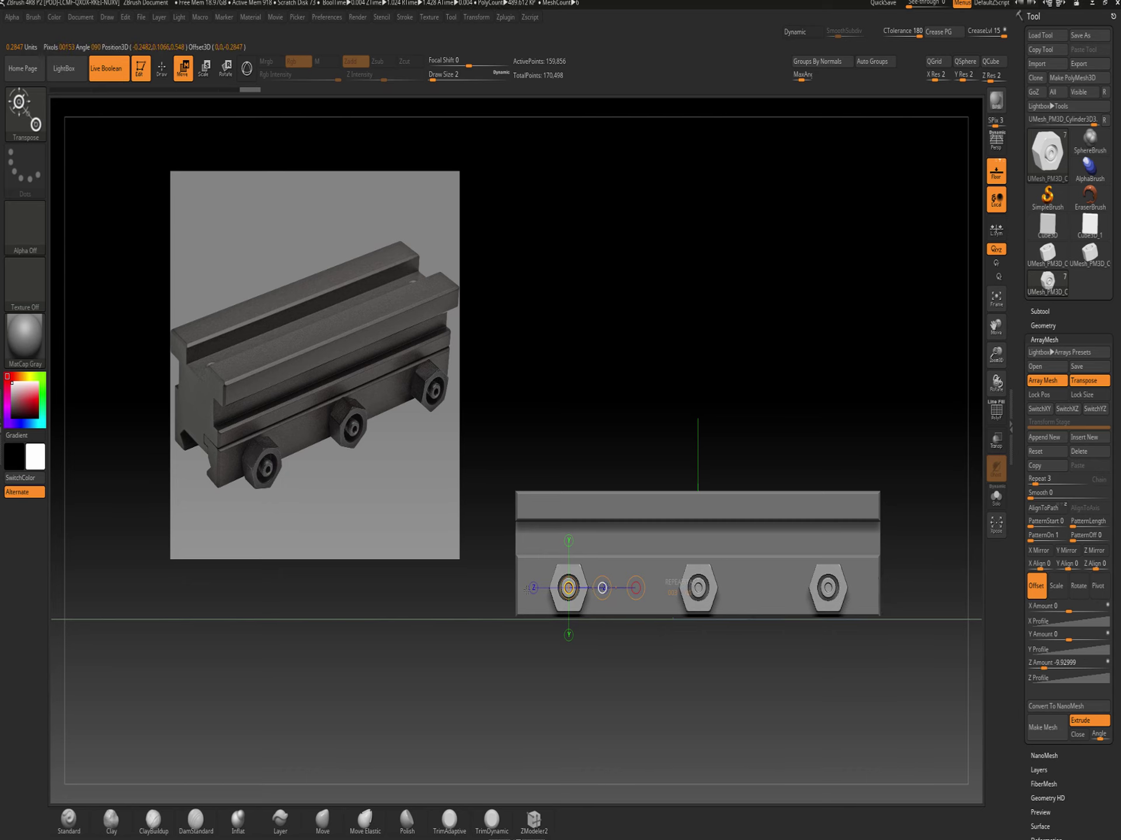
{"action": "left_click_drag", "start_coordinate": [682, 355], "coordinate": [620, 324], "text": "alt"}
{"action": "left_click_drag", "start_coordinate": [620, 324], "coordinate": [861, 496]}
{"action": "left_click_drag", "start_coordinate": [799, 648], "coordinate": [751, 611], "text": "alt"}
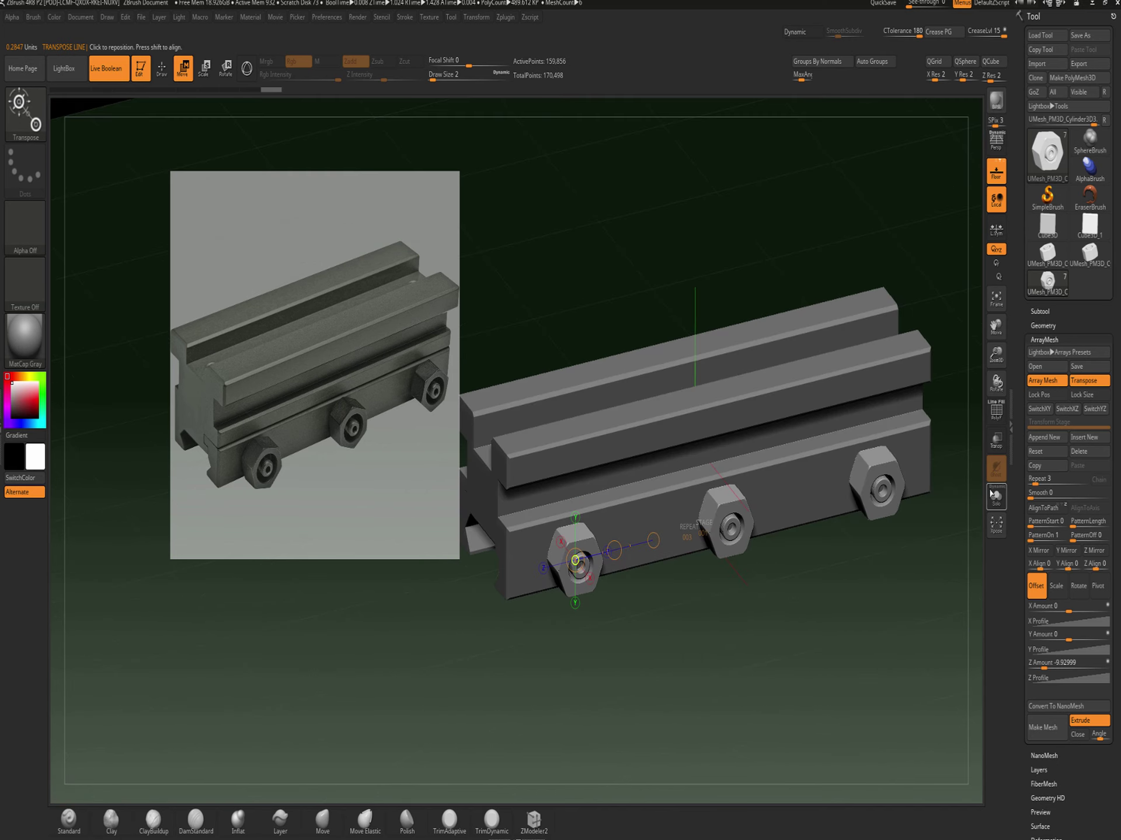
{"action": "left_click_drag", "start_coordinate": [857, 665], "coordinate": [904, 624], "text": "alt"}
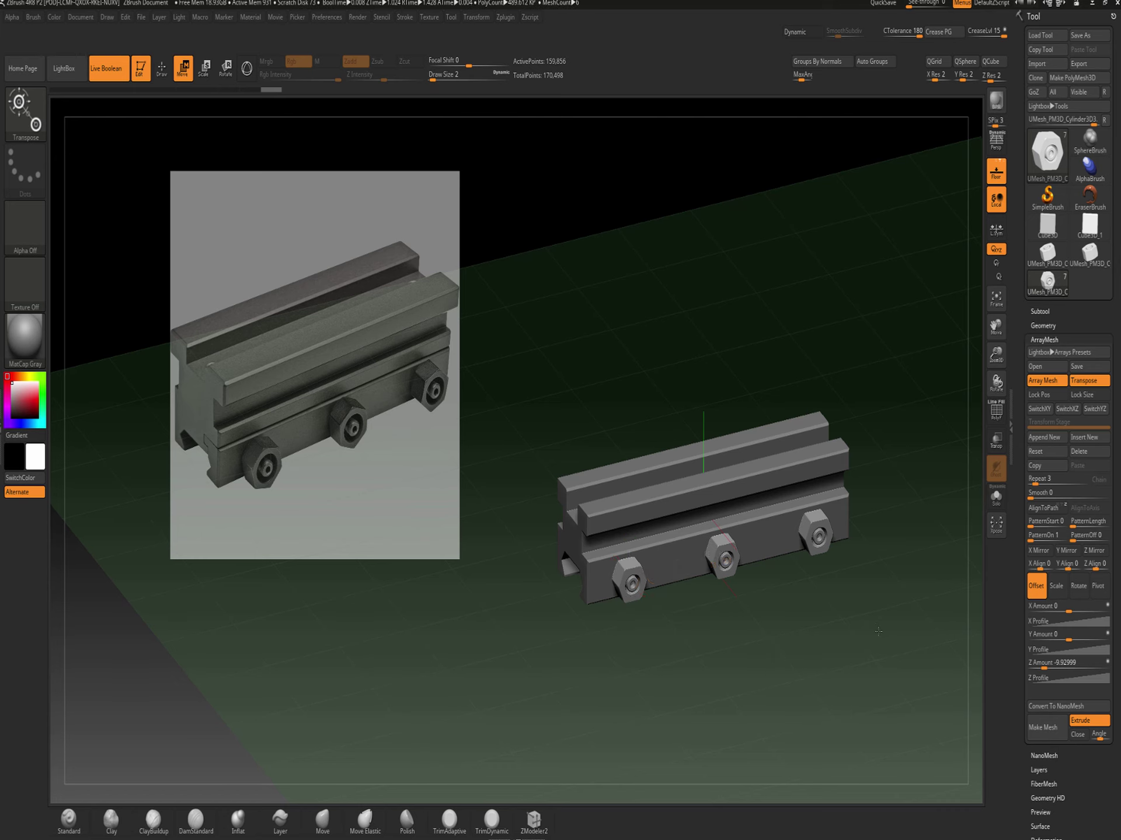
{"action": "left_click_drag", "start_coordinate": [875, 606], "coordinate": [879, 635], "text": "alt"}
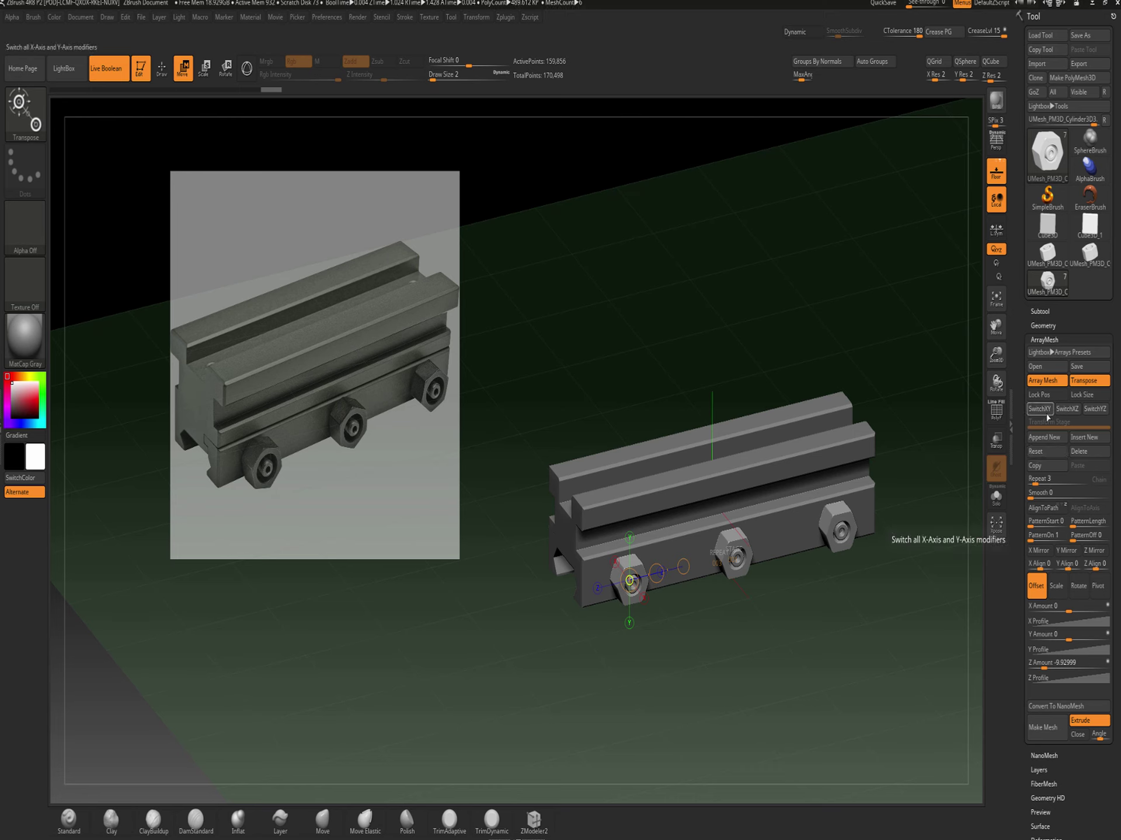
Append a second array stage and offset its nuts across the rail to the opposite side face, with an X Amount of about 10.42
{"action": "left_click", "coordinate": [1048, 418]}
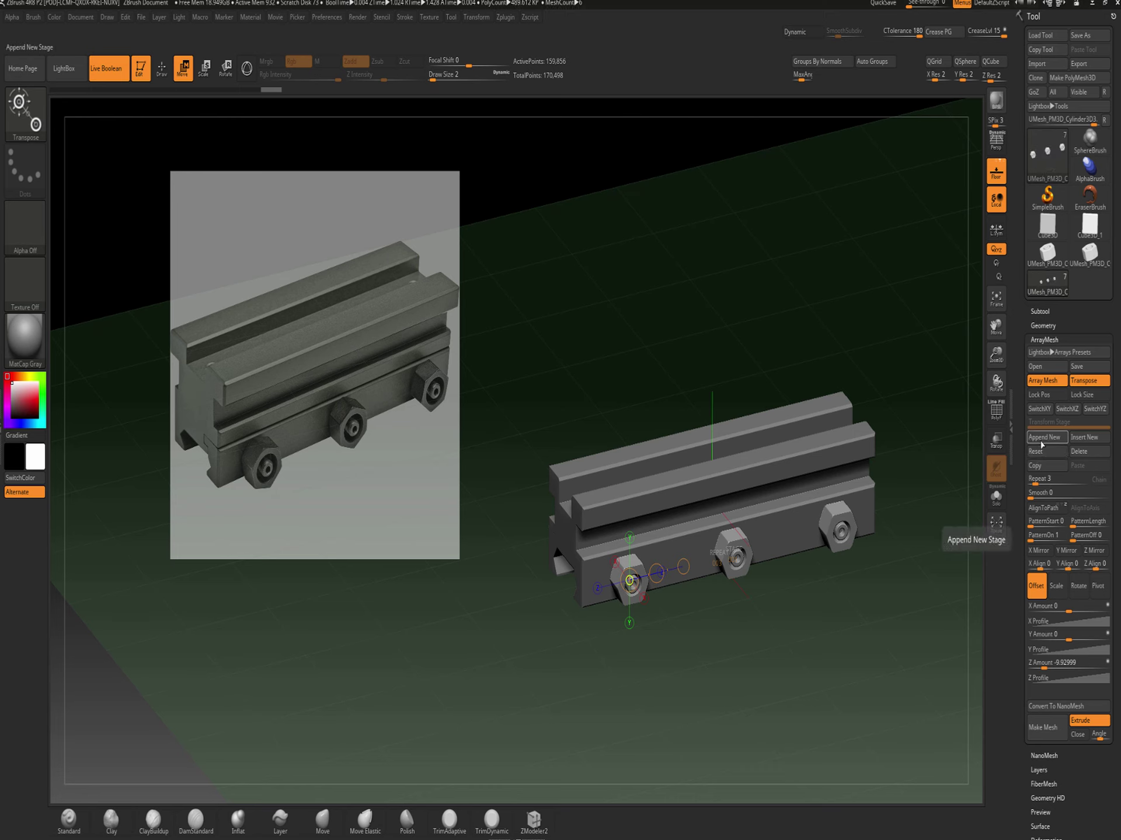
{"action": "left_click", "coordinate": [1044, 437]}
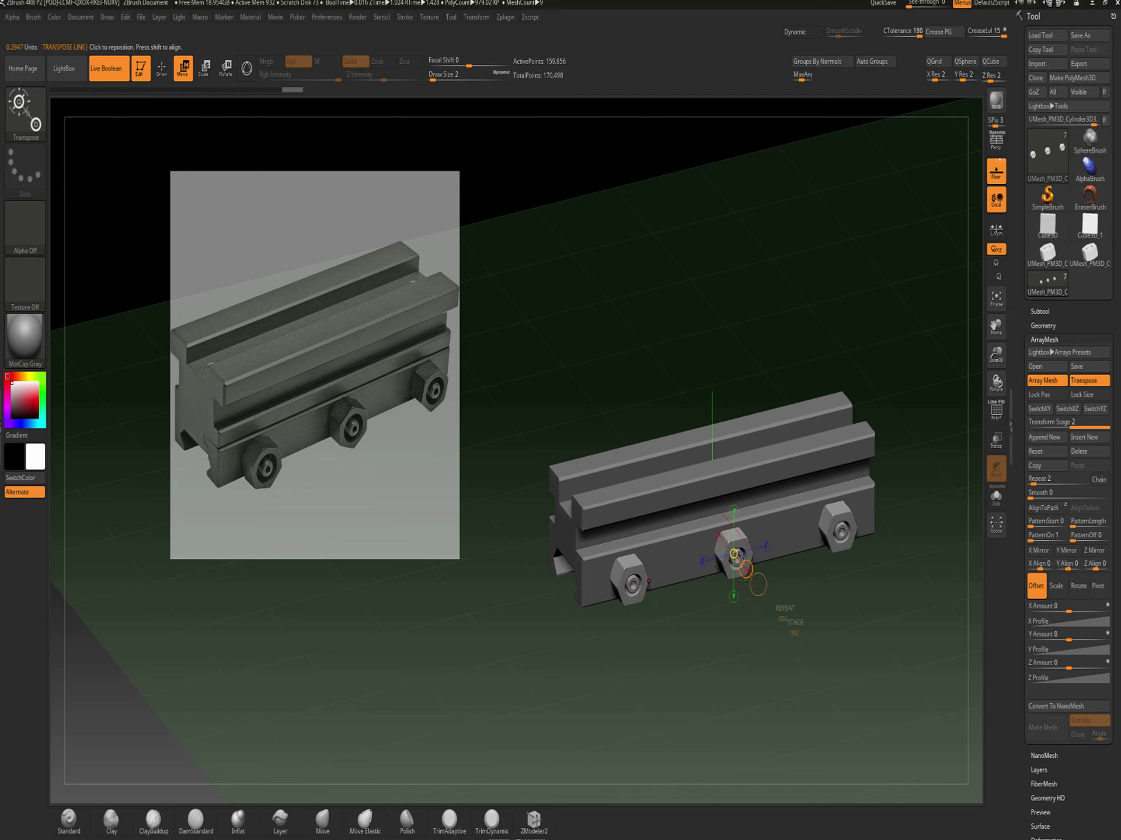
{"action": "left_click_drag", "start_coordinate": [730, 633], "coordinate": [792, 655]}
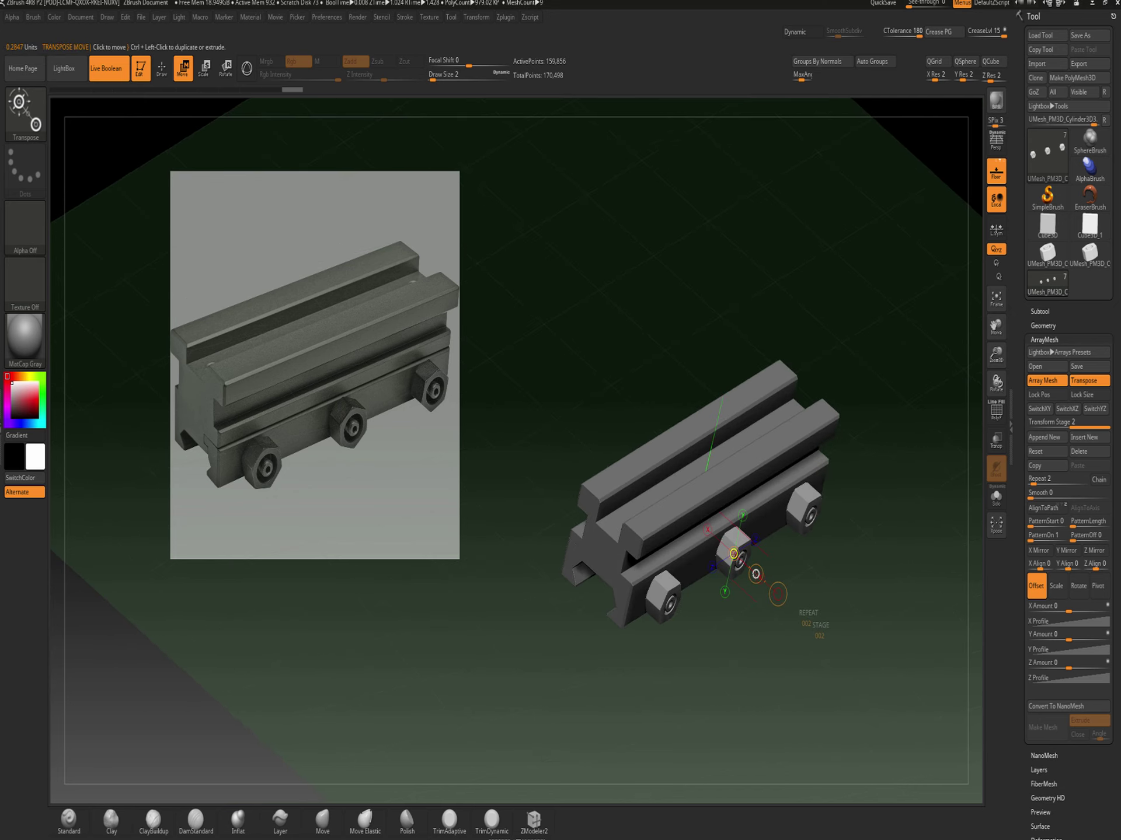
{"action": "left_click_drag", "start_coordinate": [755, 574], "coordinate": [642, 454]}
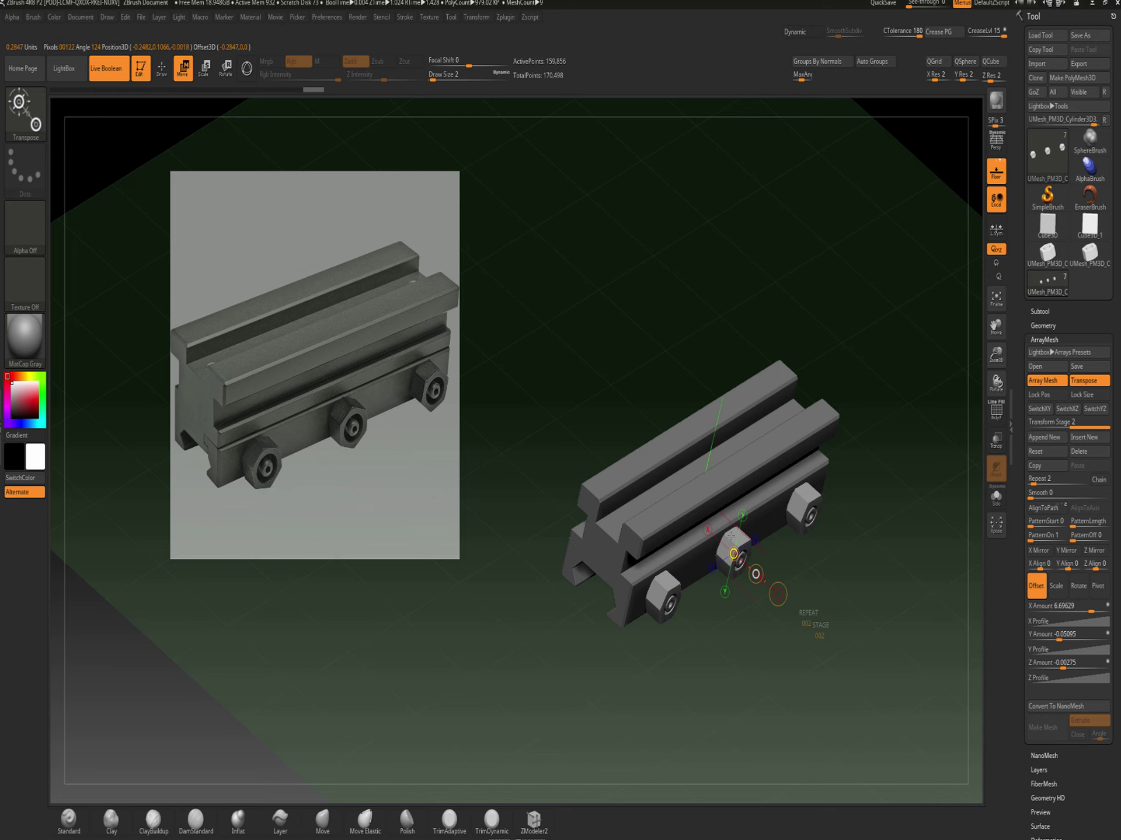
{"action": "left_click_drag", "start_coordinate": [769, 581], "coordinate": [833, 552]}
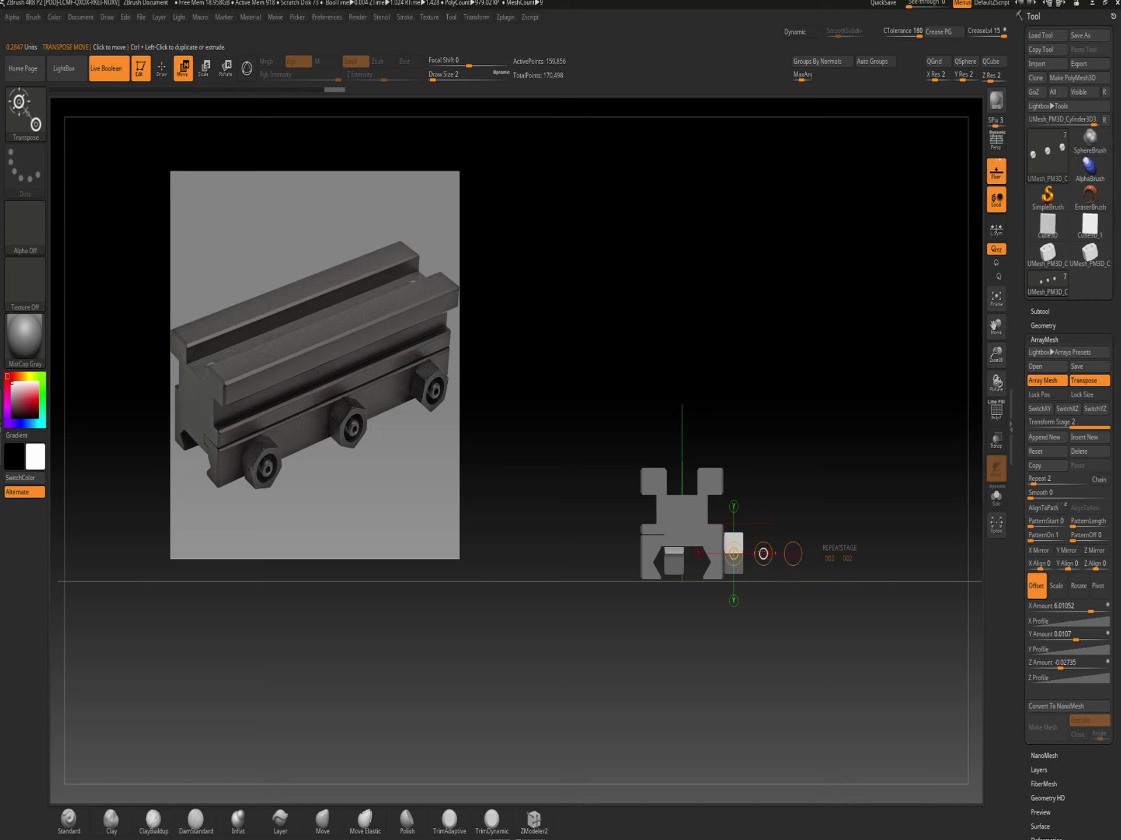
{"action": "left_click_drag", "start_coordinate": [762, 554], "coordinate": [680, 562]}
{"action": "left_click_drag", "start_coordinate": [596, 630], "coordinate": [721, 647]}
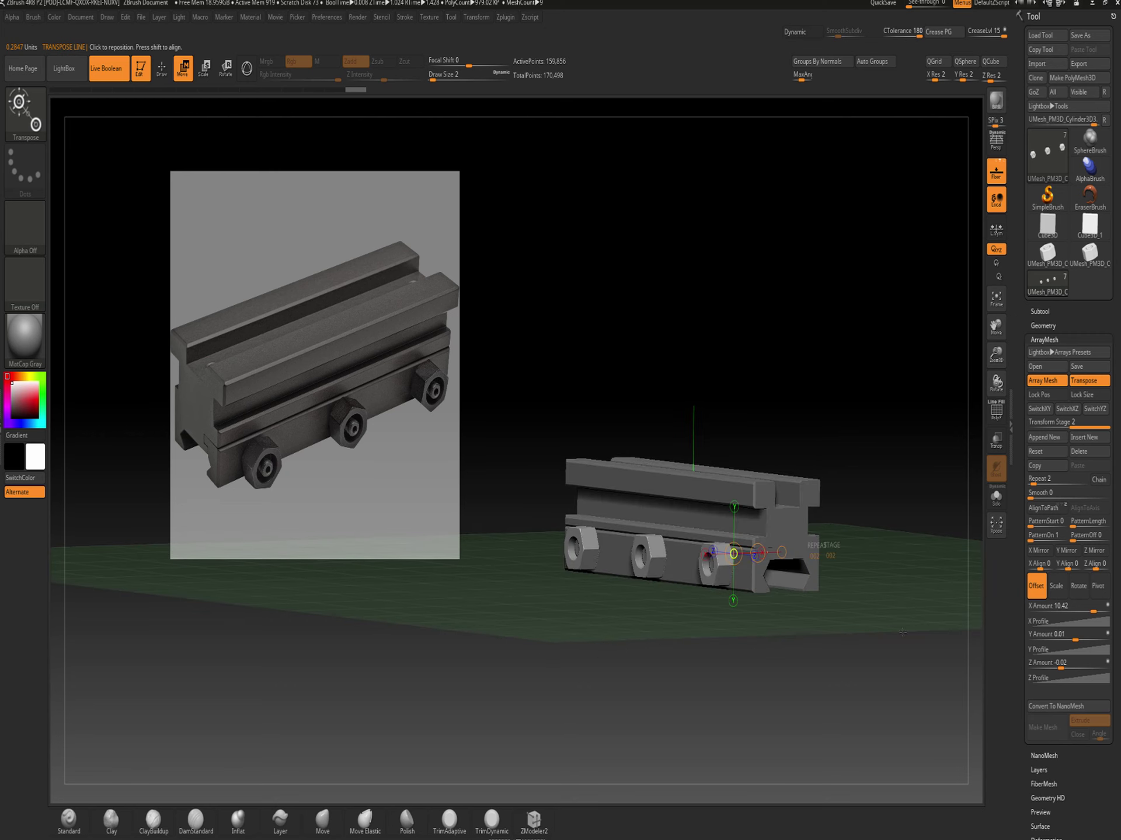
Turn on X Mirror for the second array stage and fine-tune its X Amount to about 10.46 in the rail's end view
{"action": "left_click", "coordinate": [1037, 551]}
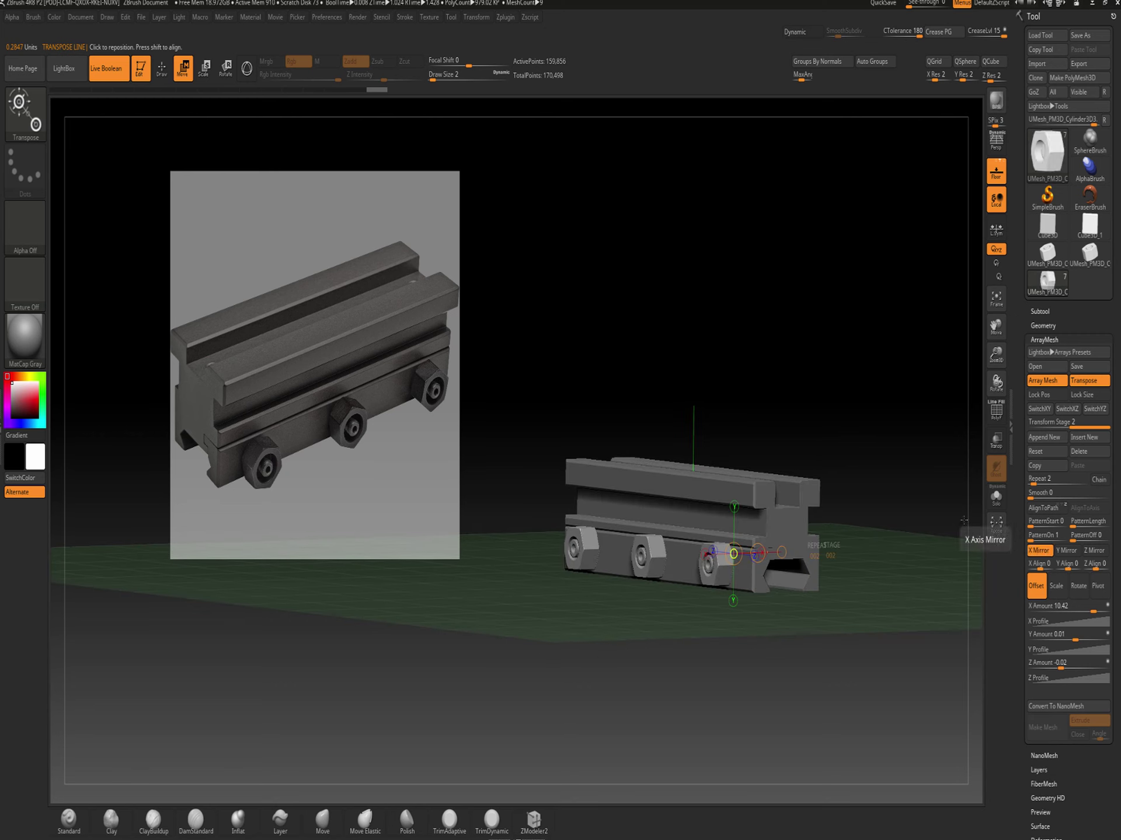
{"action": "left_click_drag", "start_coordinate": [922, 335], "coordinate": [812, 553]}
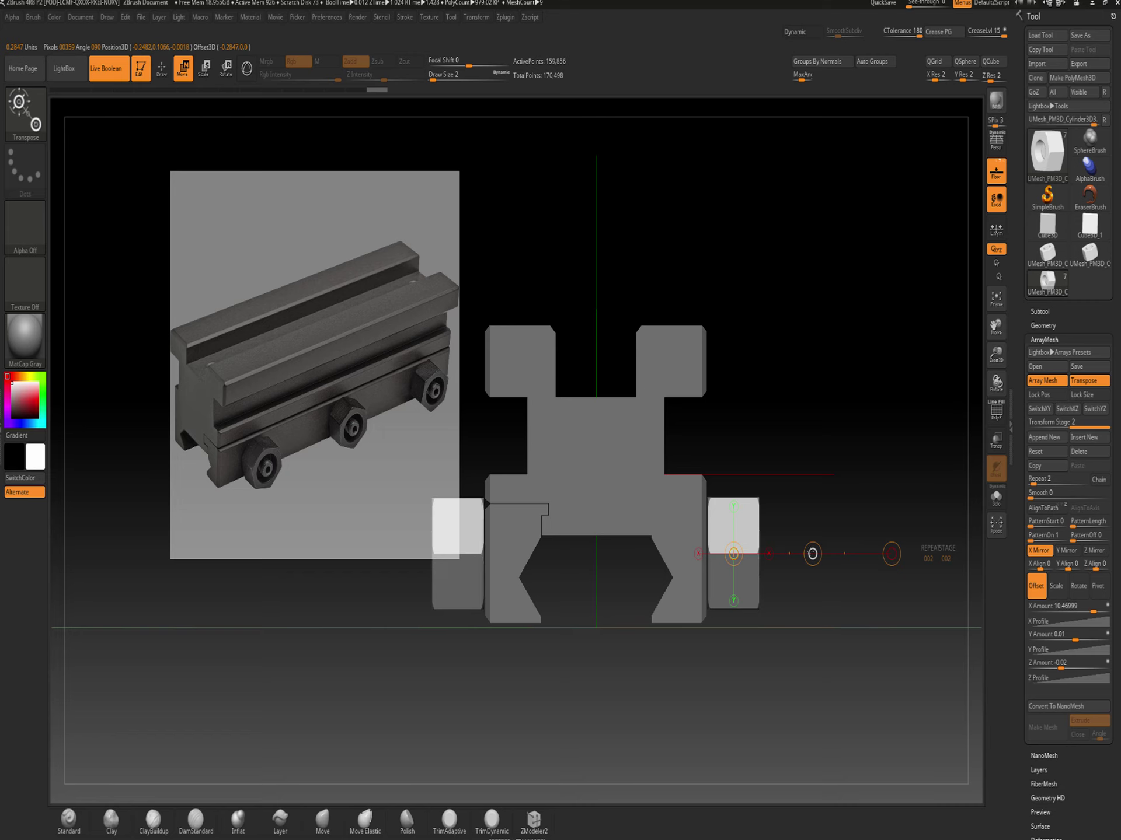
{"action": "left_click_drag", "start_coordinate": [817, 272], "coordinate": [398, 142], "text": "alt"}
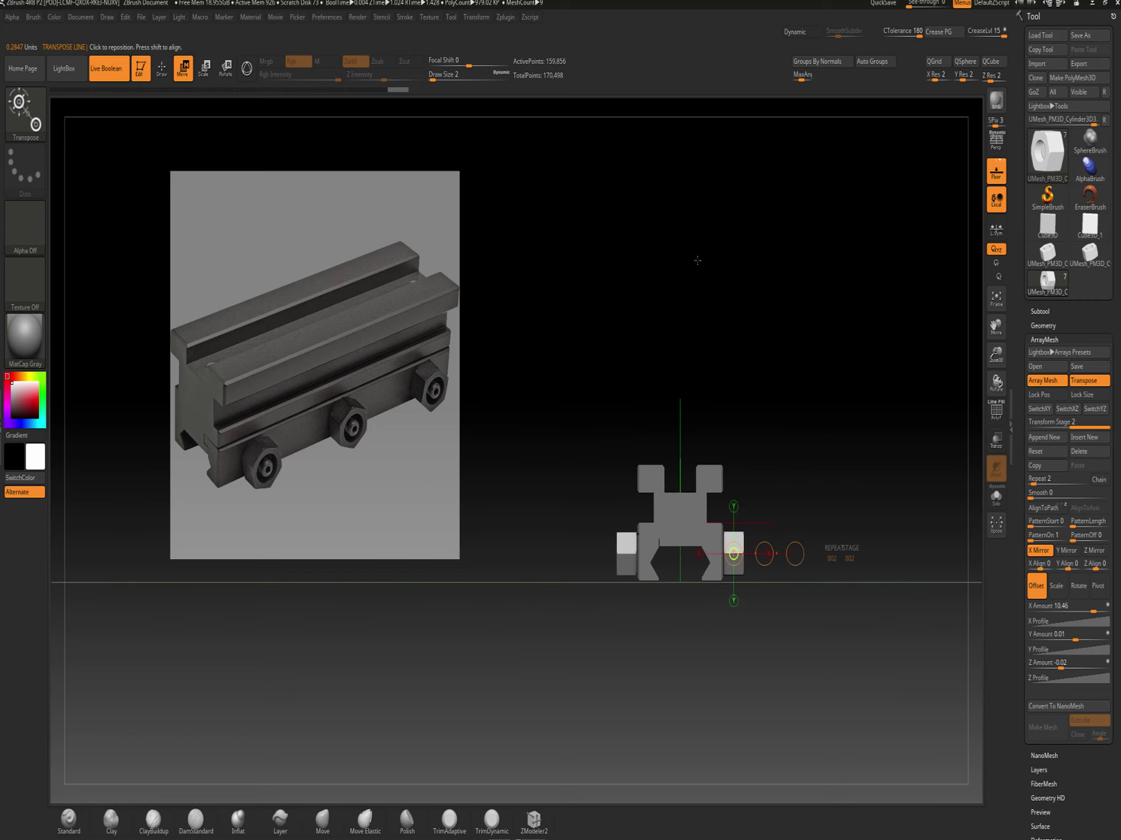
Return to Draw mode and turn on perspective for an angled view of the whole rail mount
{"action": "left_click", "coordinate": [162, 68]}
{"action": "mouse_move", "coordinate": [796, 364]}
{"action": "left_mouse_down"}
{"action": "mouse_move", "coordinate": [761, 400]}
{"action": "mouse_move", "coordinate": [778, 432]}
{"action": "left_mouse_up"}
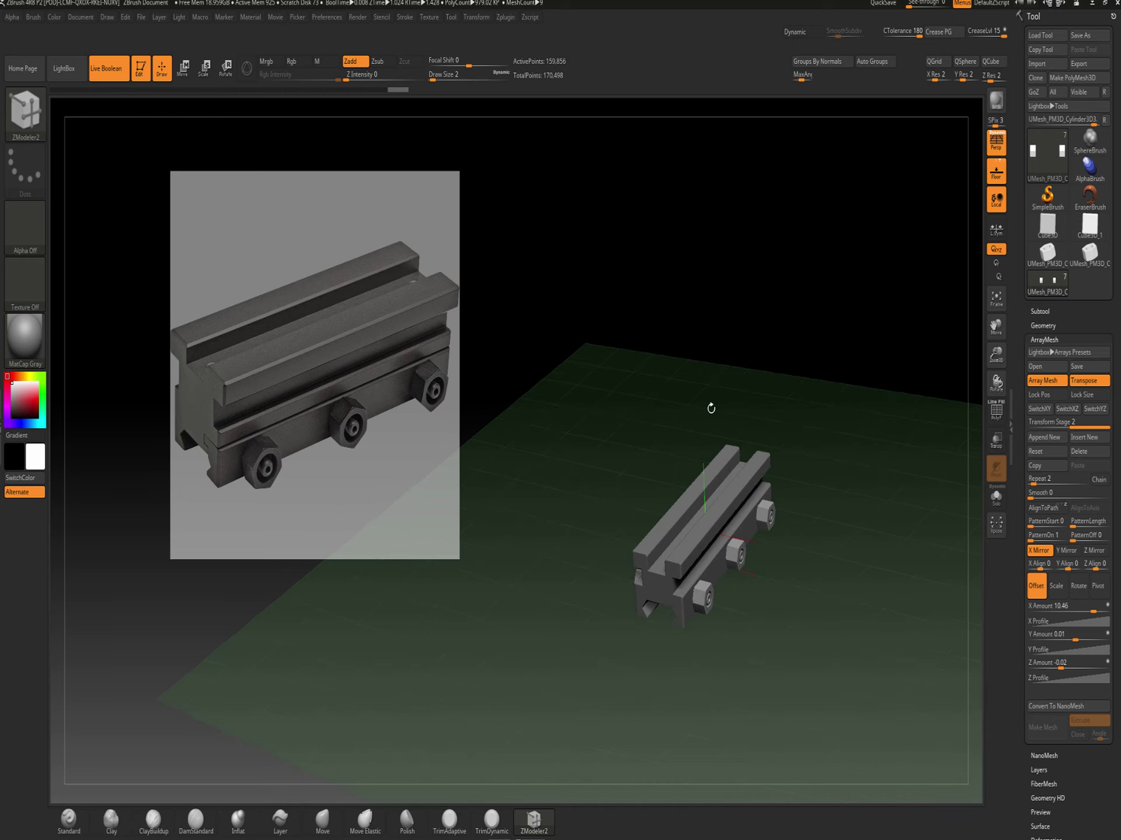
{"action": "left_click_drag", "start_coordinate": [695, 413], "coordinate": [649, 292], "text": "alt"}
{"action": "mouse_move", "coordinate": [649, 293]}
{"action": "left_mouse_down"}
{"action": "mouse_move", "coordinate": [646, 255]}
{"action": "mouse_move", "coordinate": [647, 264]}
{"action": "left_mouse_up"}
{"action": "key", "text": "p"}
{"action": "left_click_drag", "start_coordinate": [653, 341], "coordinate": [723, 286], "text": "alt"}
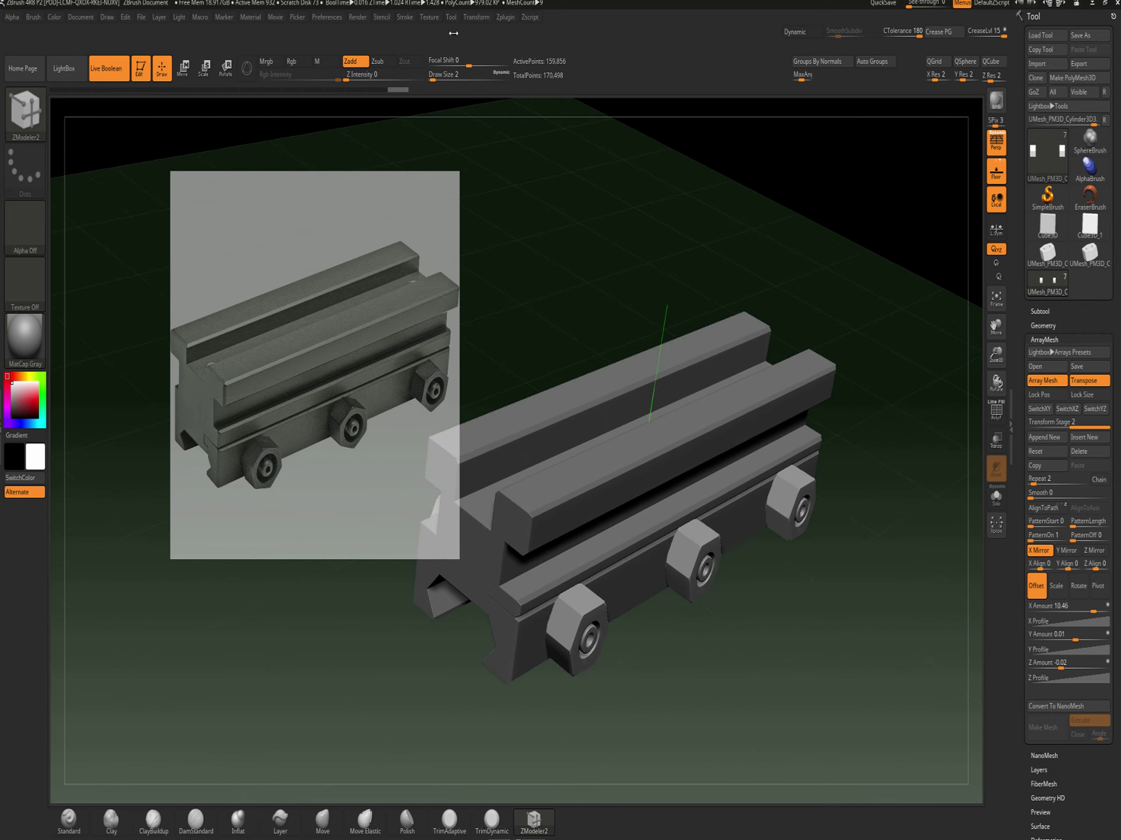
Hide the reference image and start a BPR render of the rail mount
{"action": "key", "text": "shift+z"}
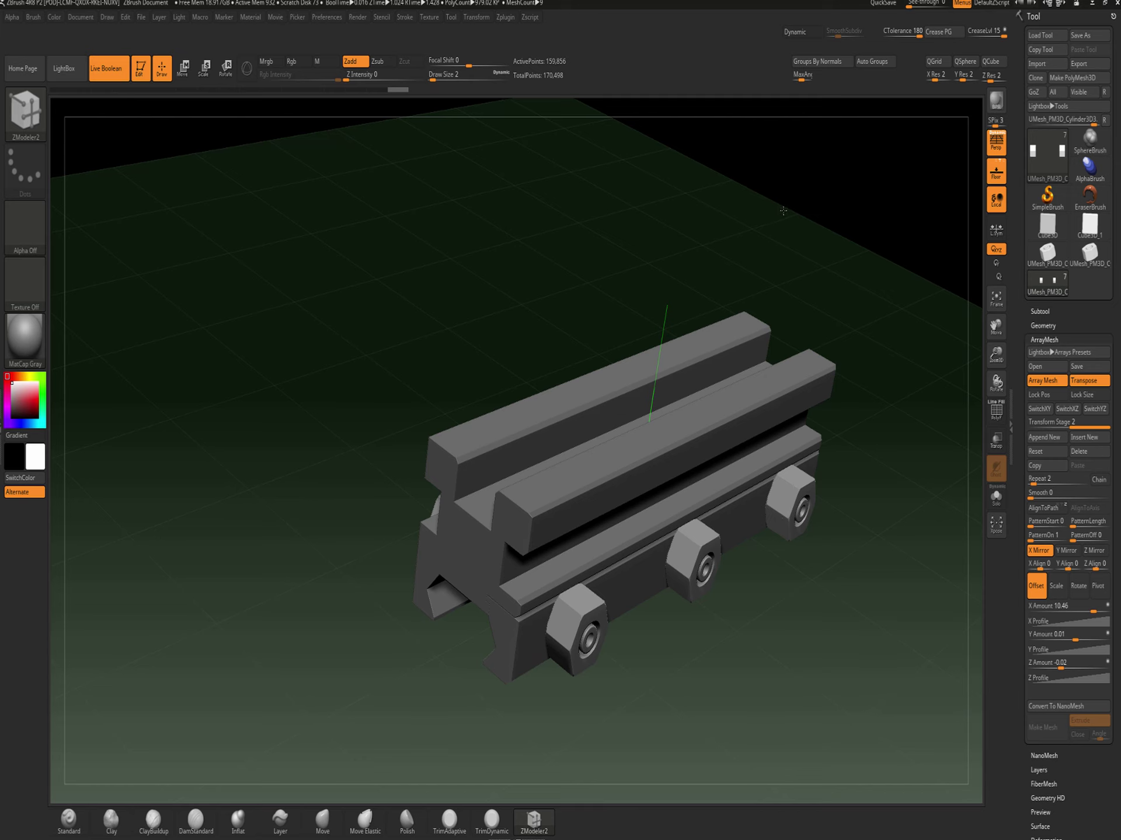
{"action": "left_click_drag", "start_coordinate": [783, 211], "coordinate": [782, 205]}
{"action": "left_click_drag", "start_coordinate": [853, 258], "coordinate": [832, 250]}
{"action": "left_click", "coordinate": [1000, 106]}
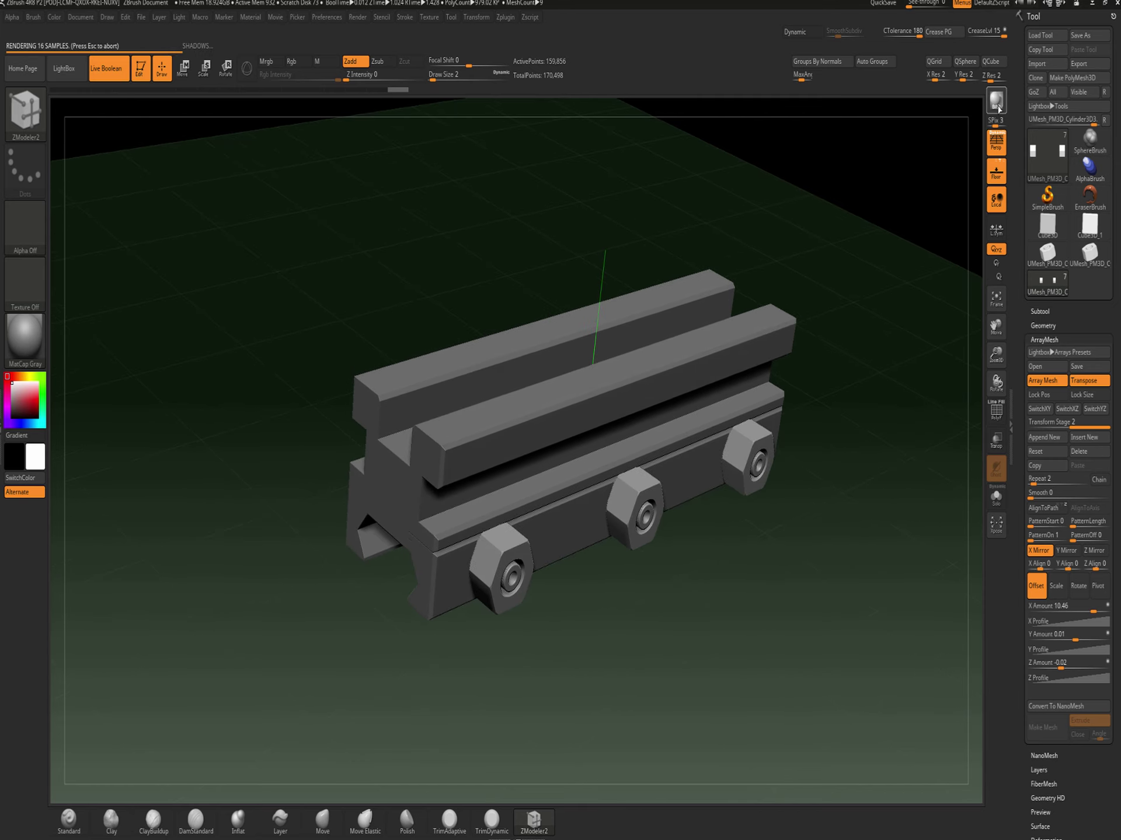